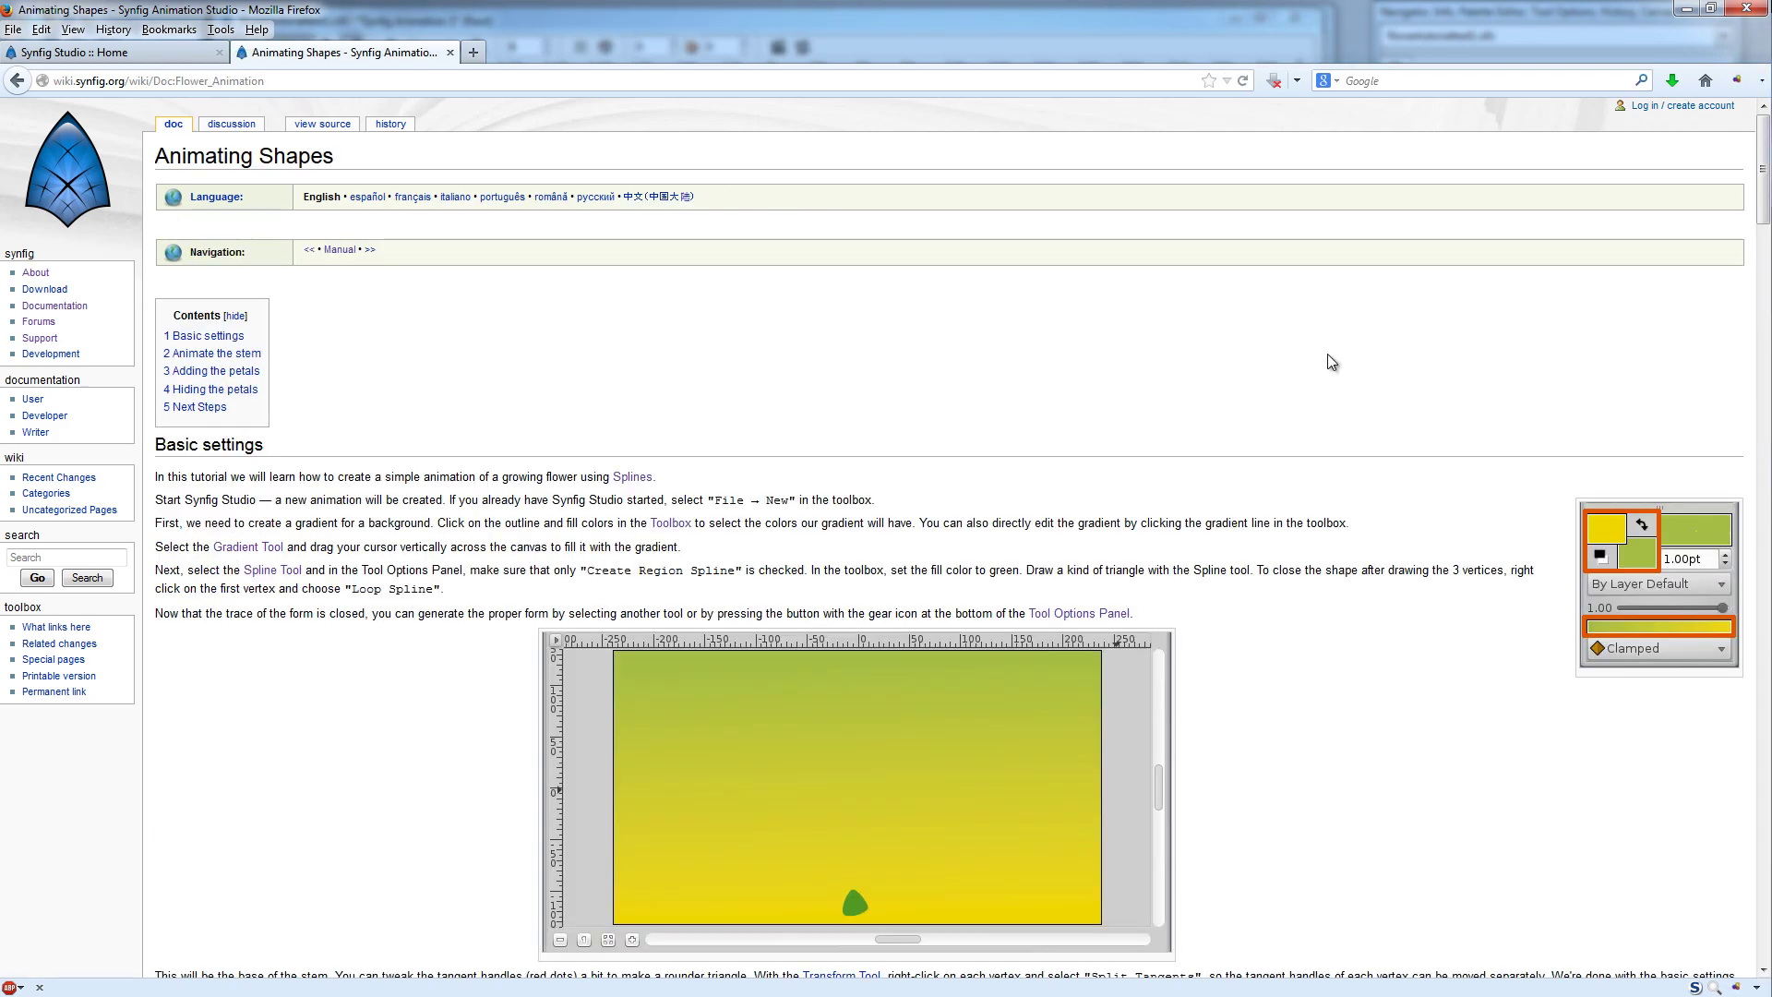
Skim the Animating Shapes tutorial, switch to Synfig Studio and close the finished flowertutorialtest1.sifz animation
scroll(1329, 360, "down", 15)
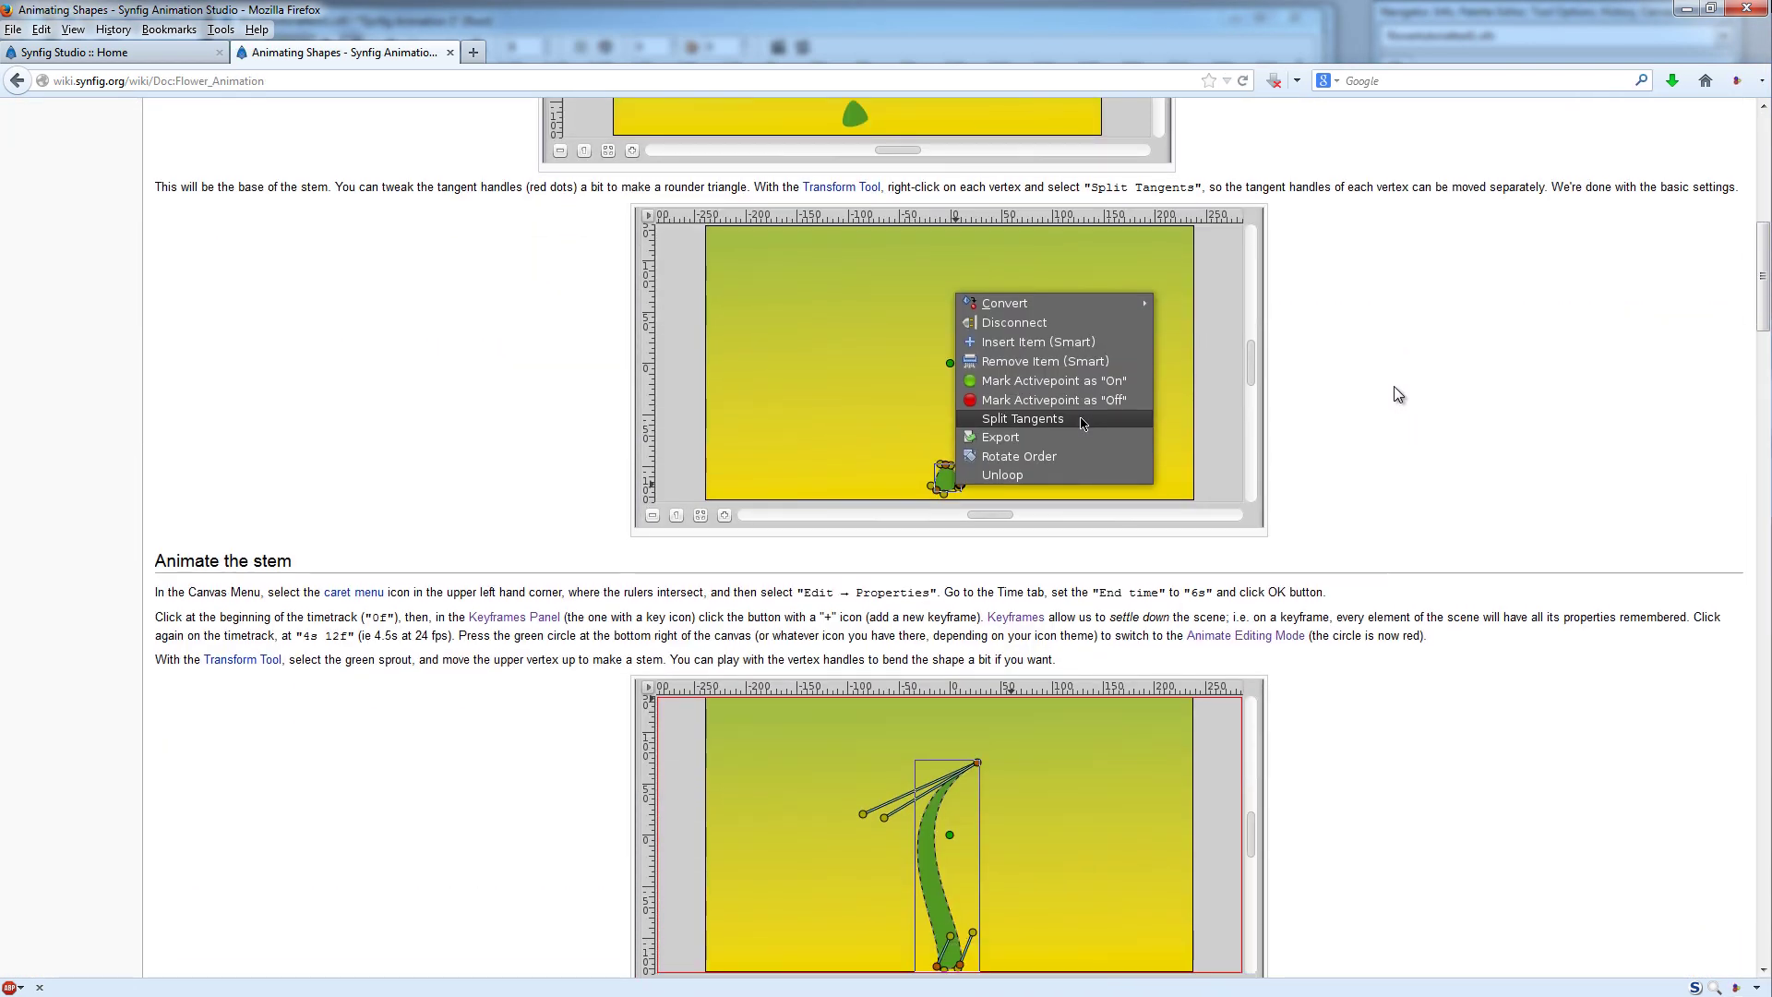
scroll(1394, 387, "down", 20)
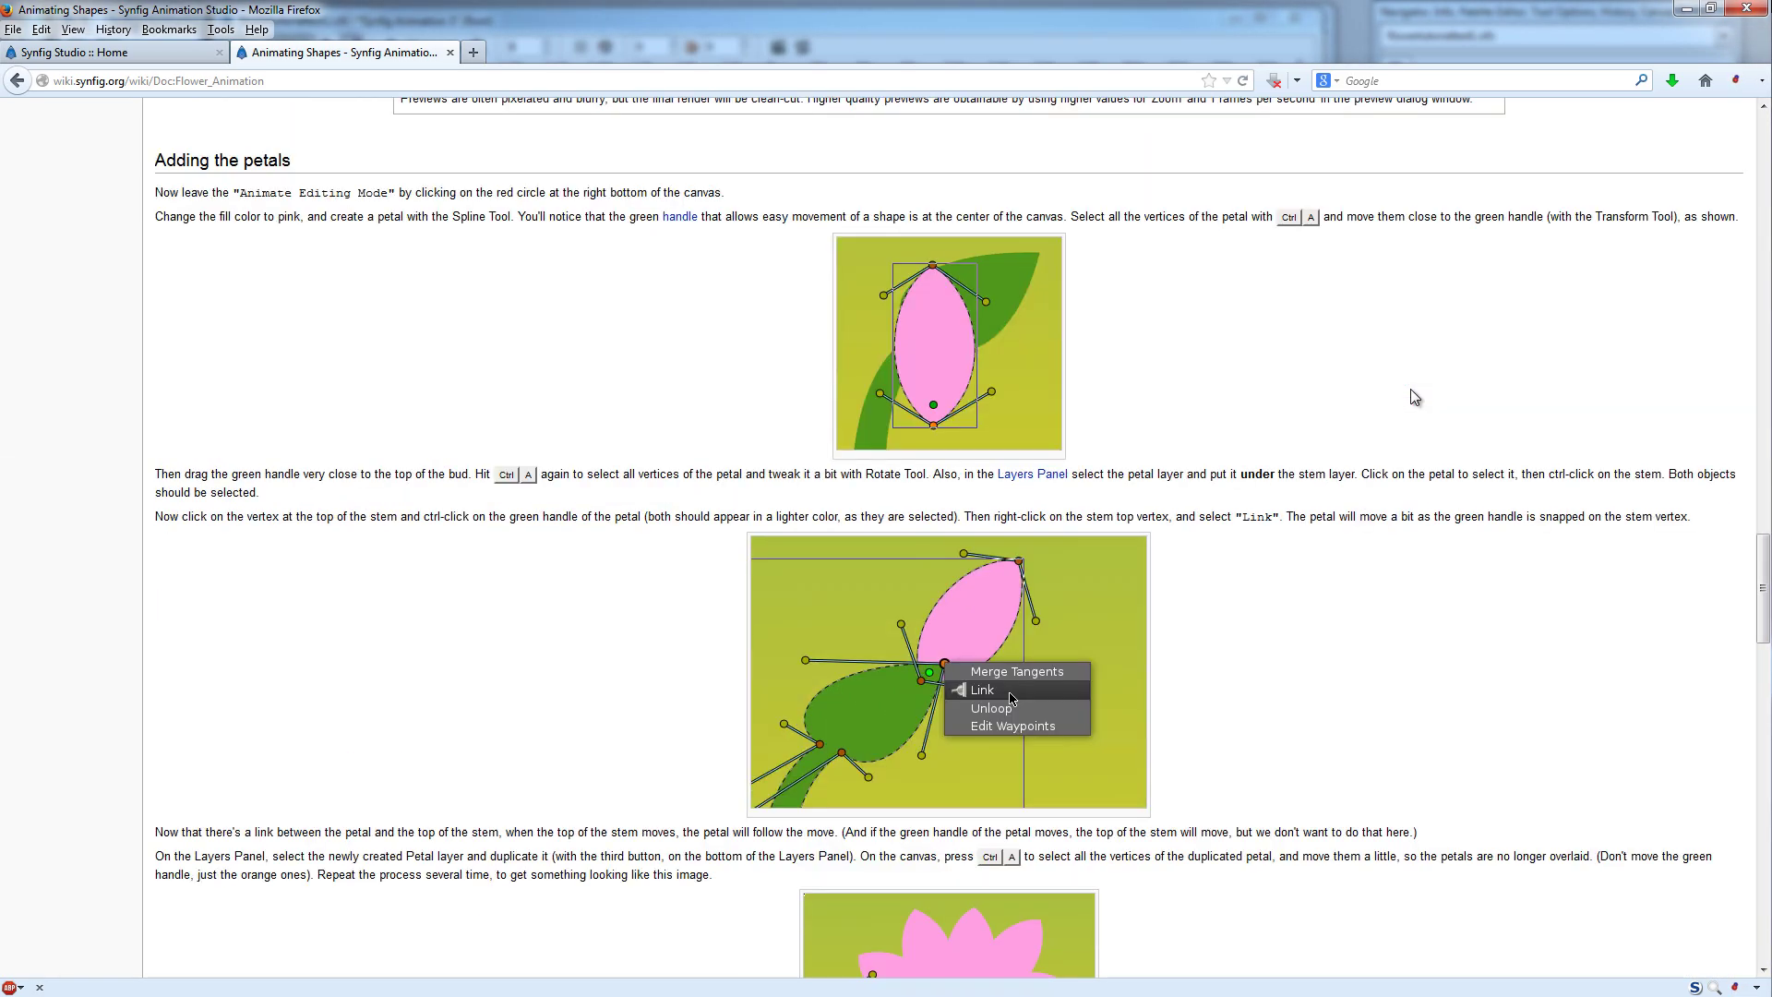
scroll(1411, 389, "down", 20)
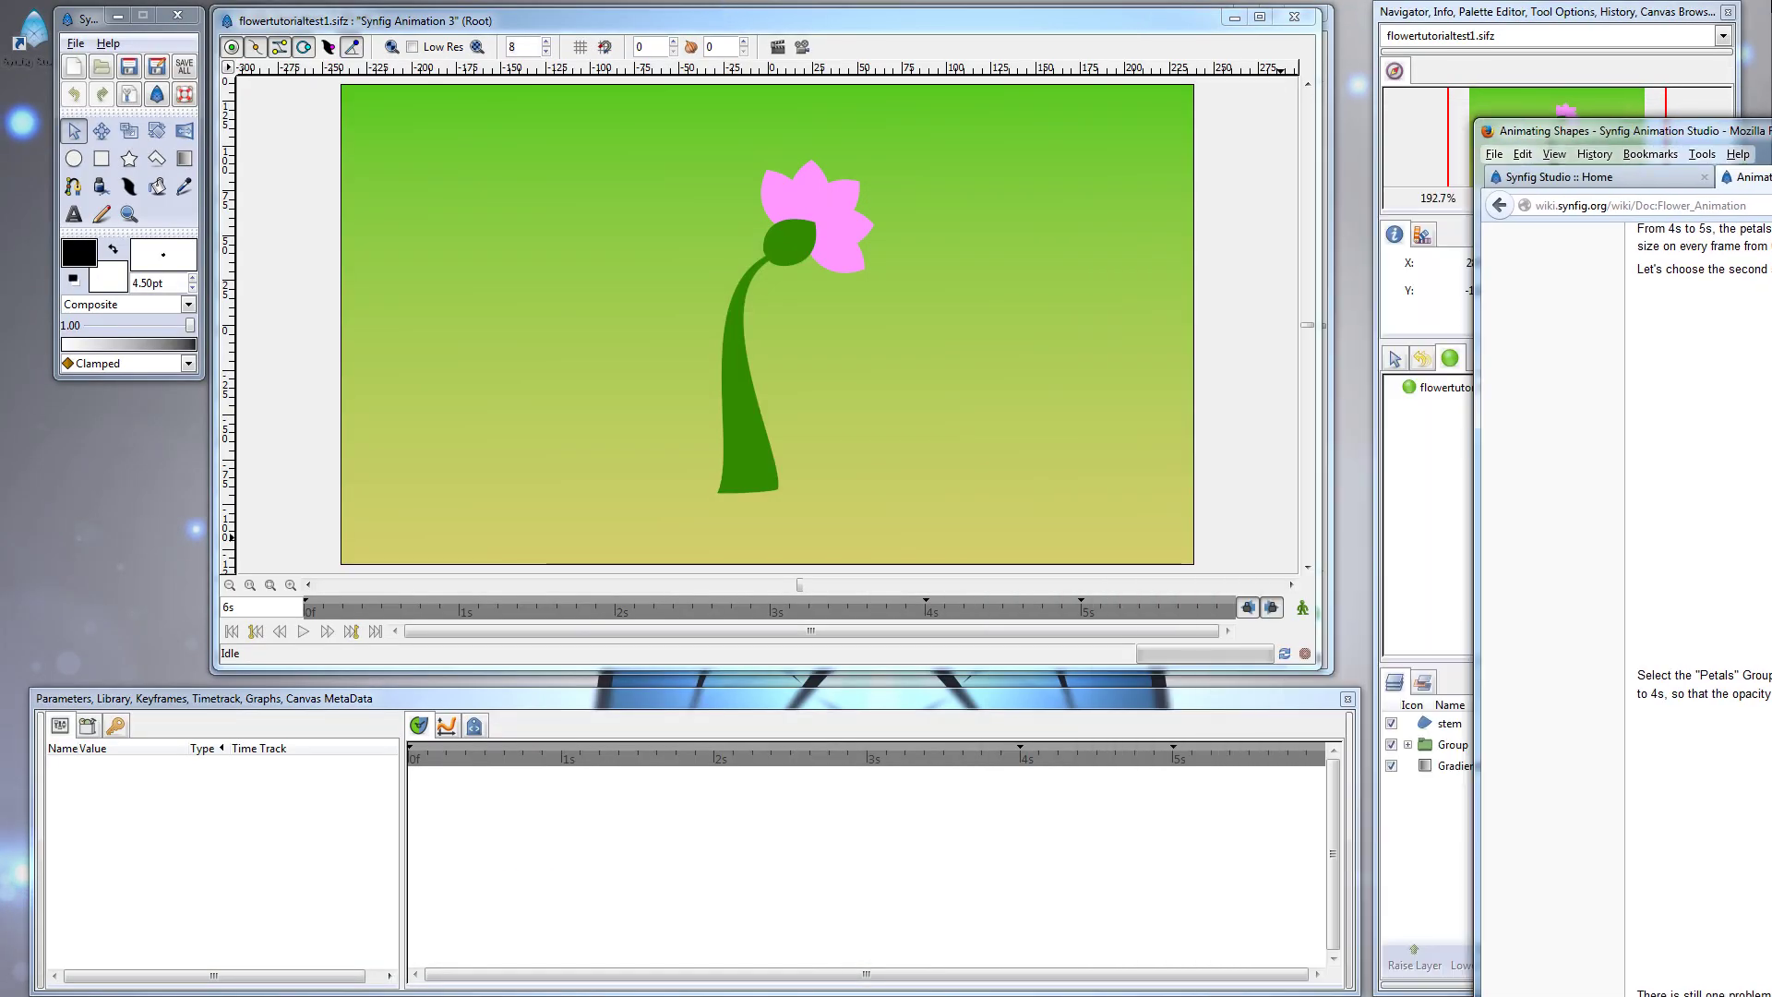
left_click(1296, 20)
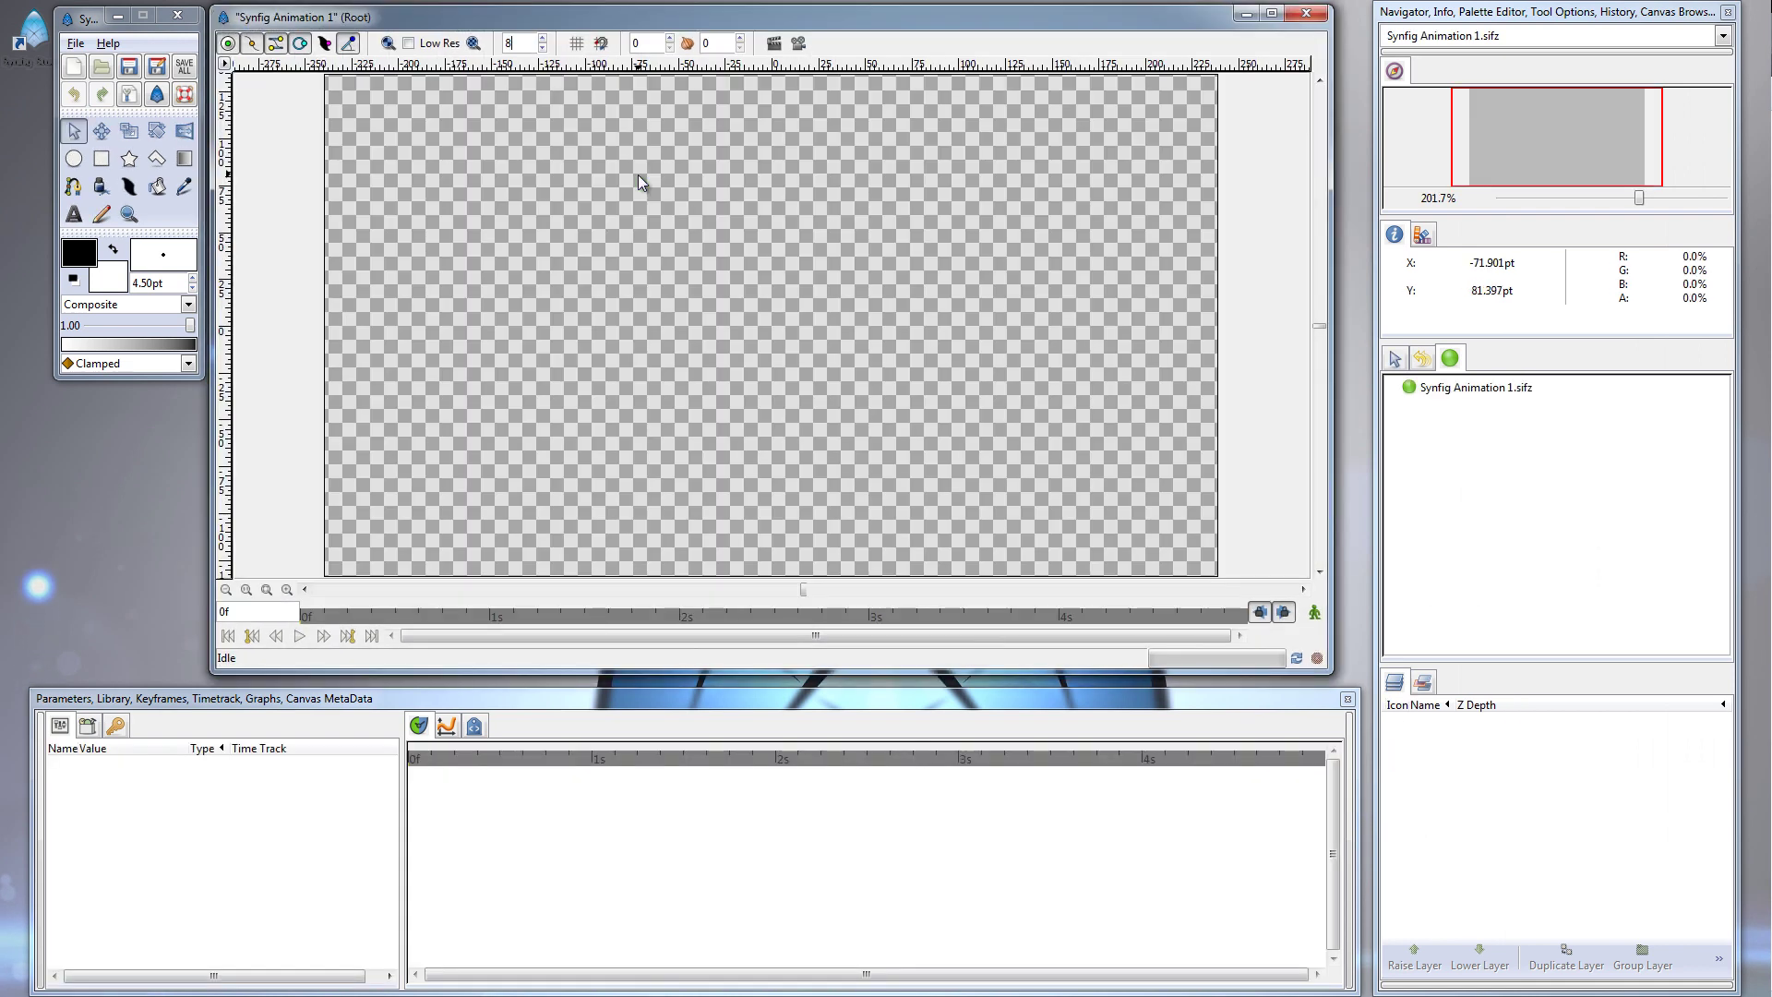
Set the end time of the blank Synfig Animation 1 canvas to 6s in its properties
left_click(224, 64)
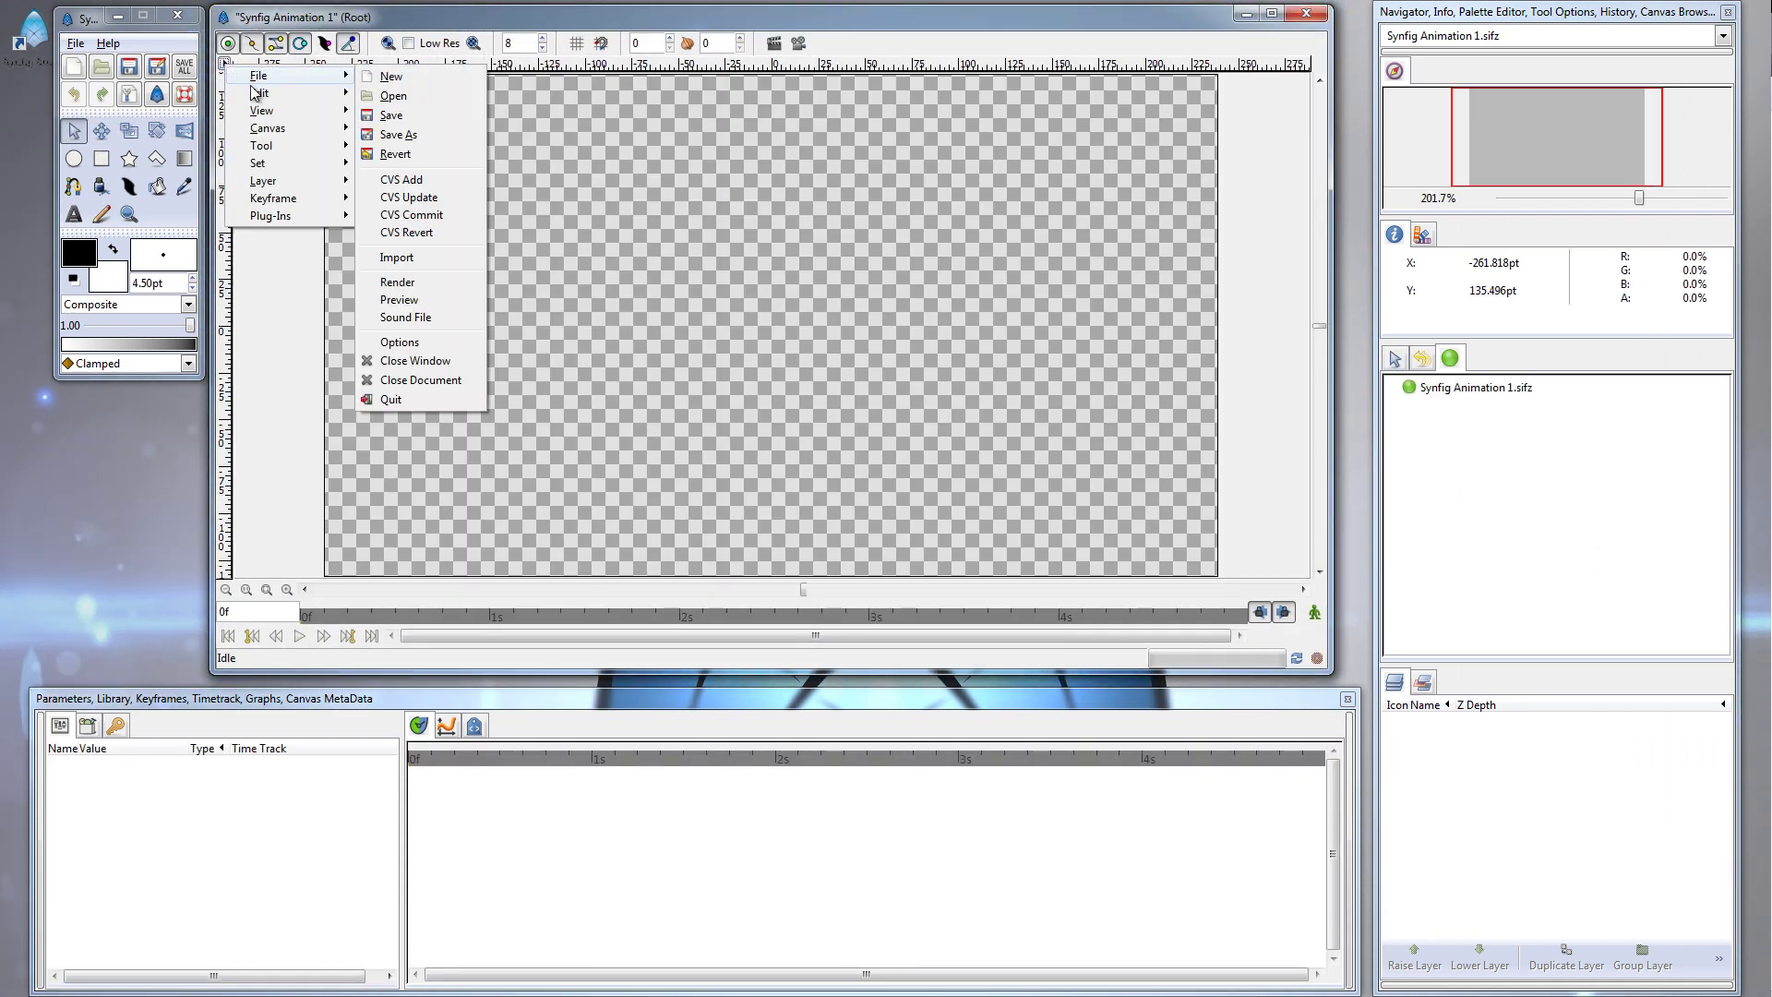
mouse_move(259, 92)
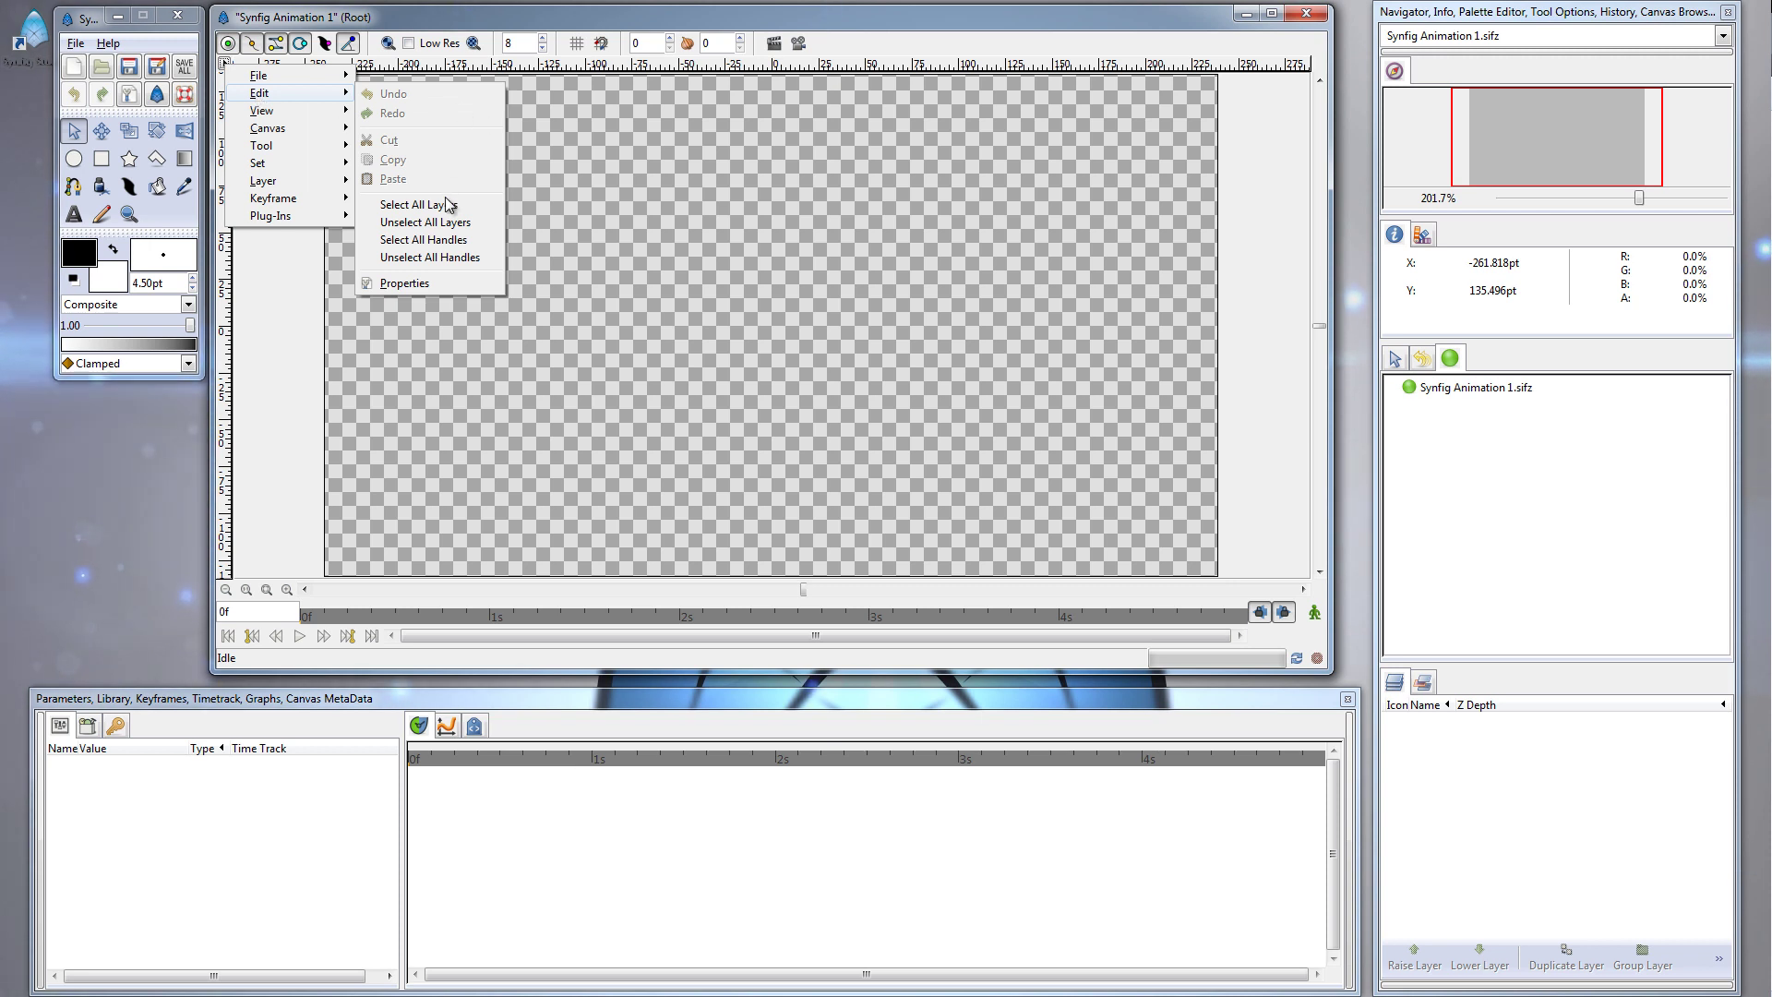
left_click(433, 290)
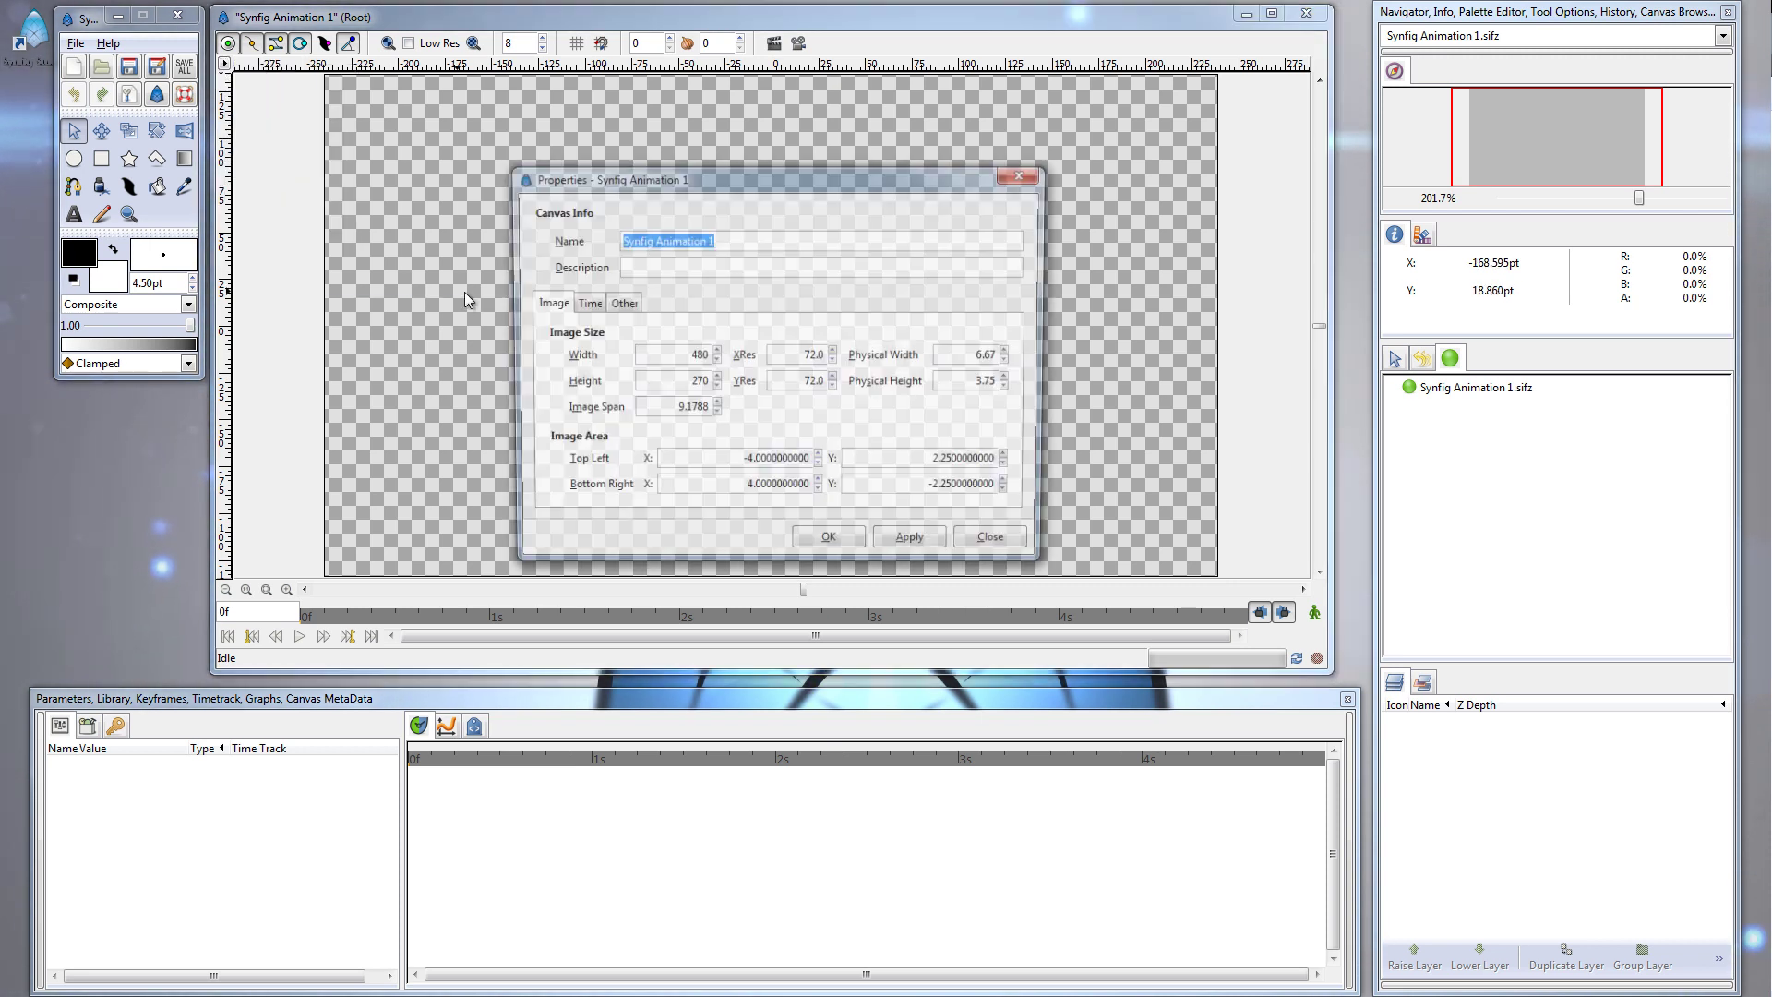
left_click(585, 304)
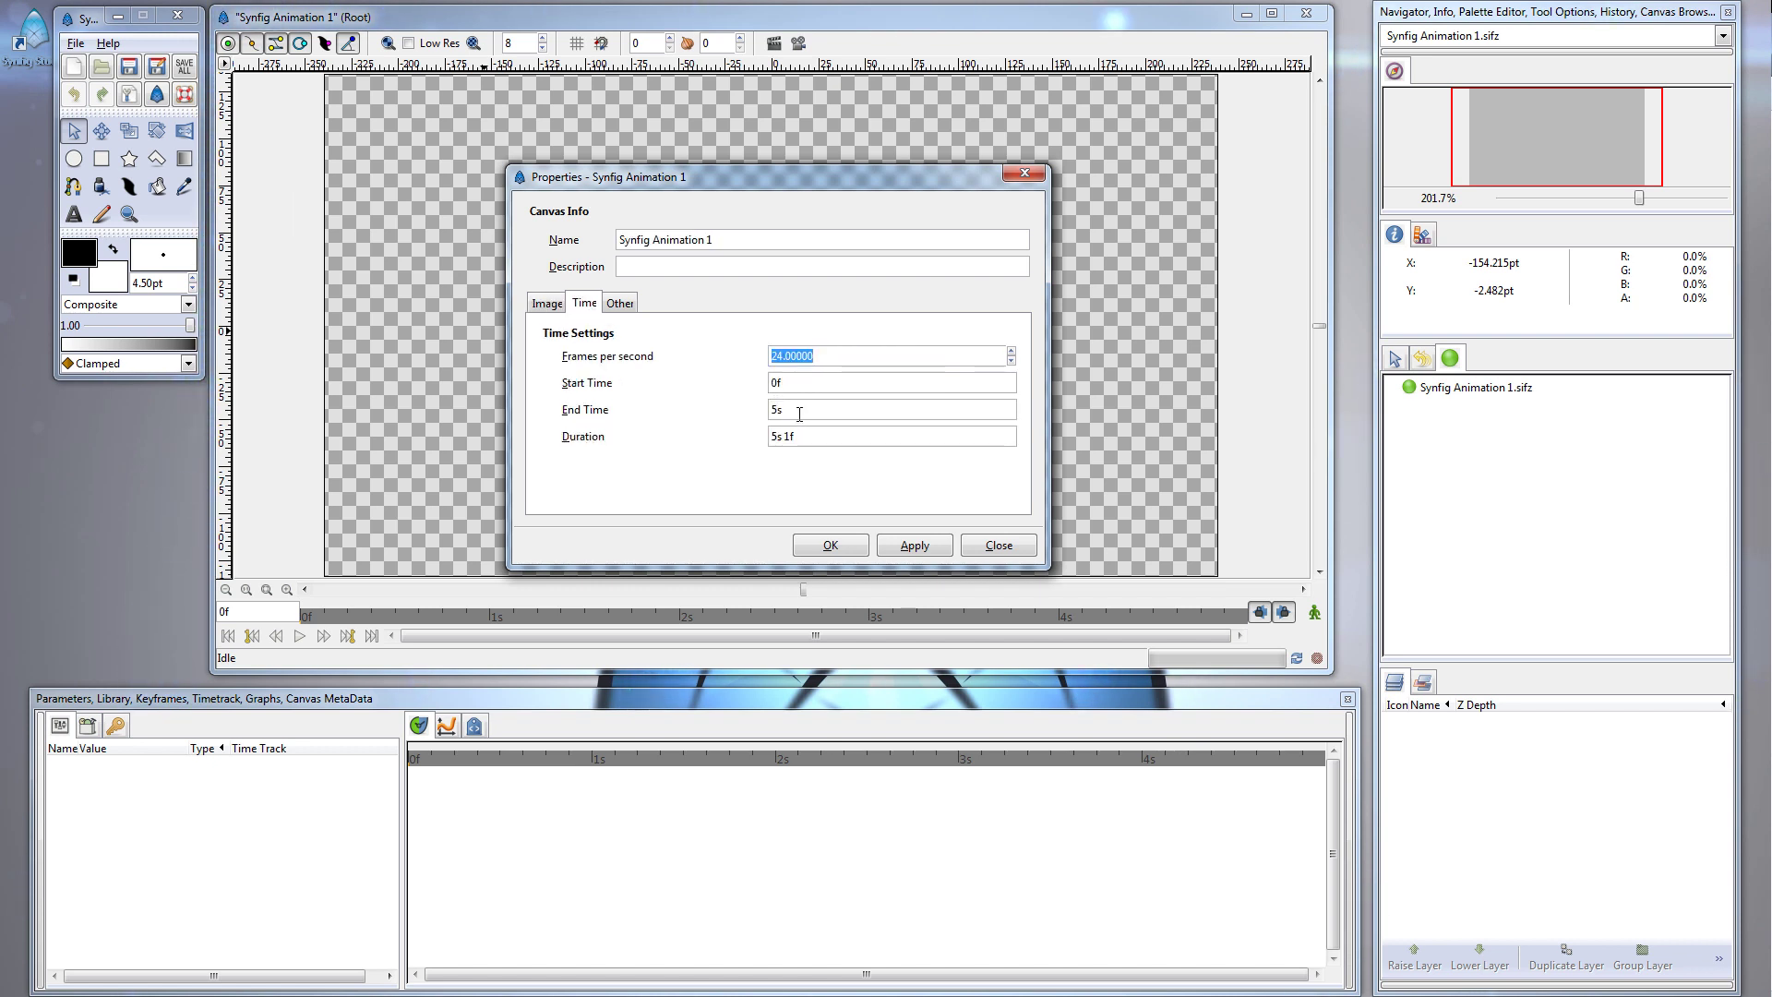
key("ctrl+a")
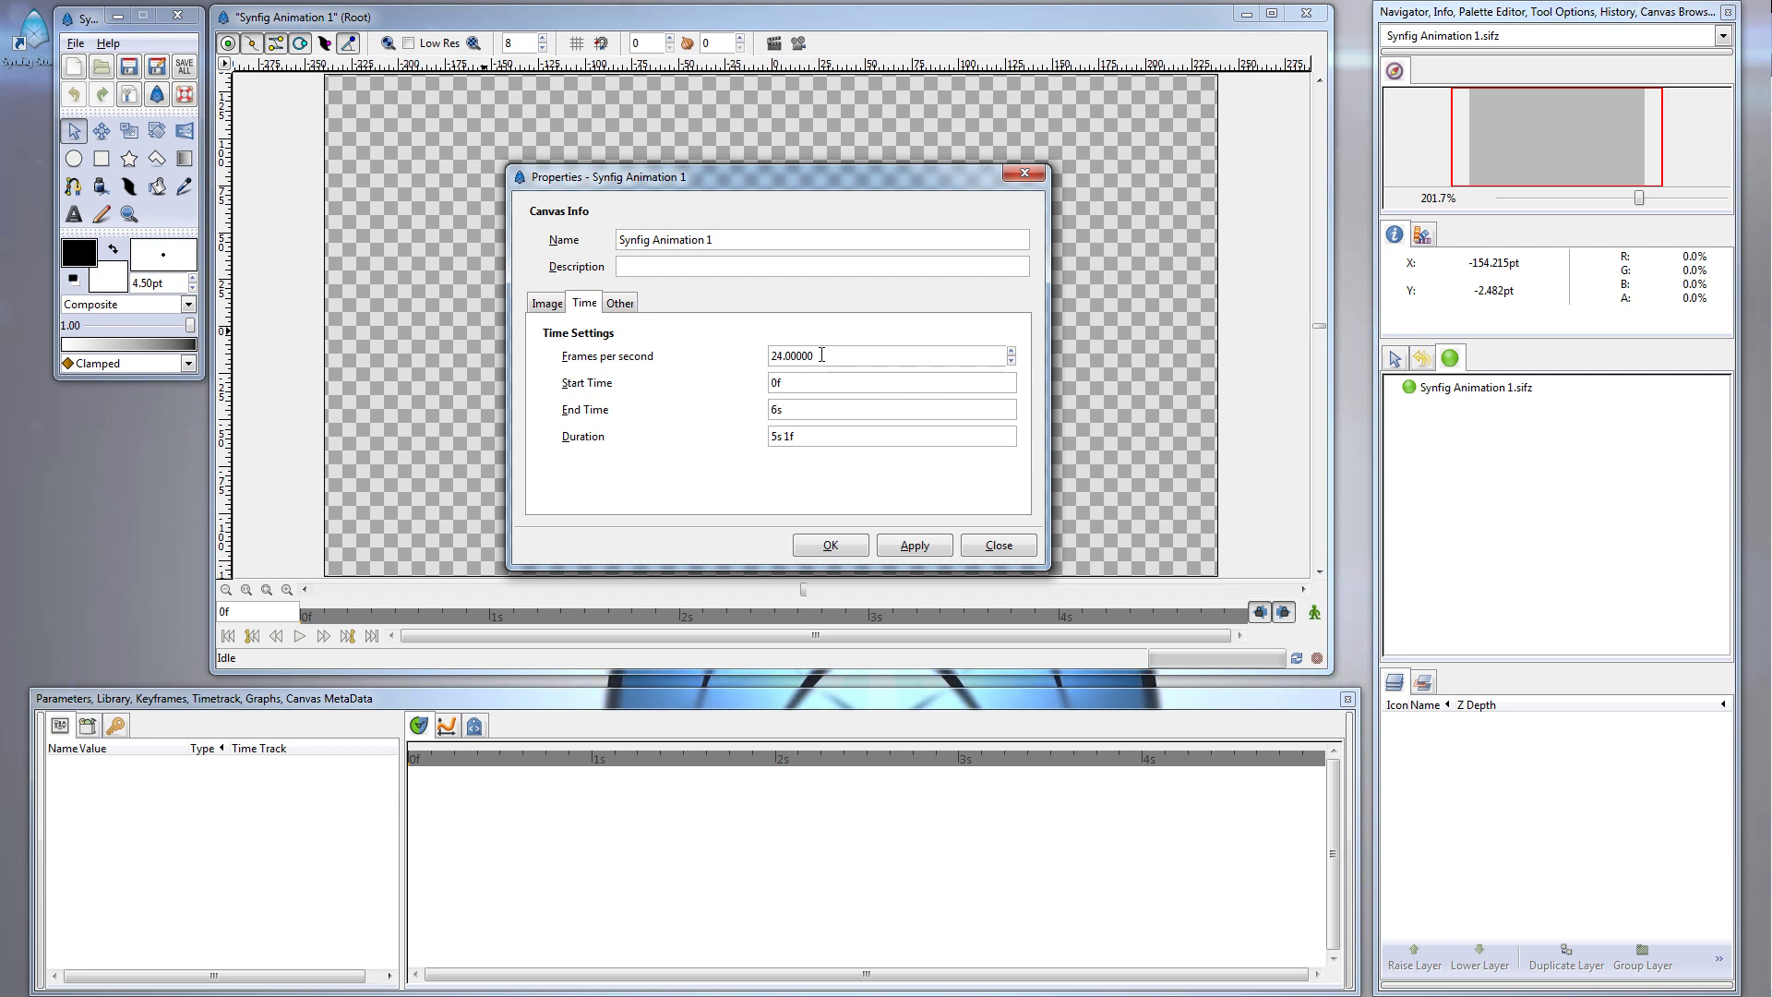
left_click(830, 545)
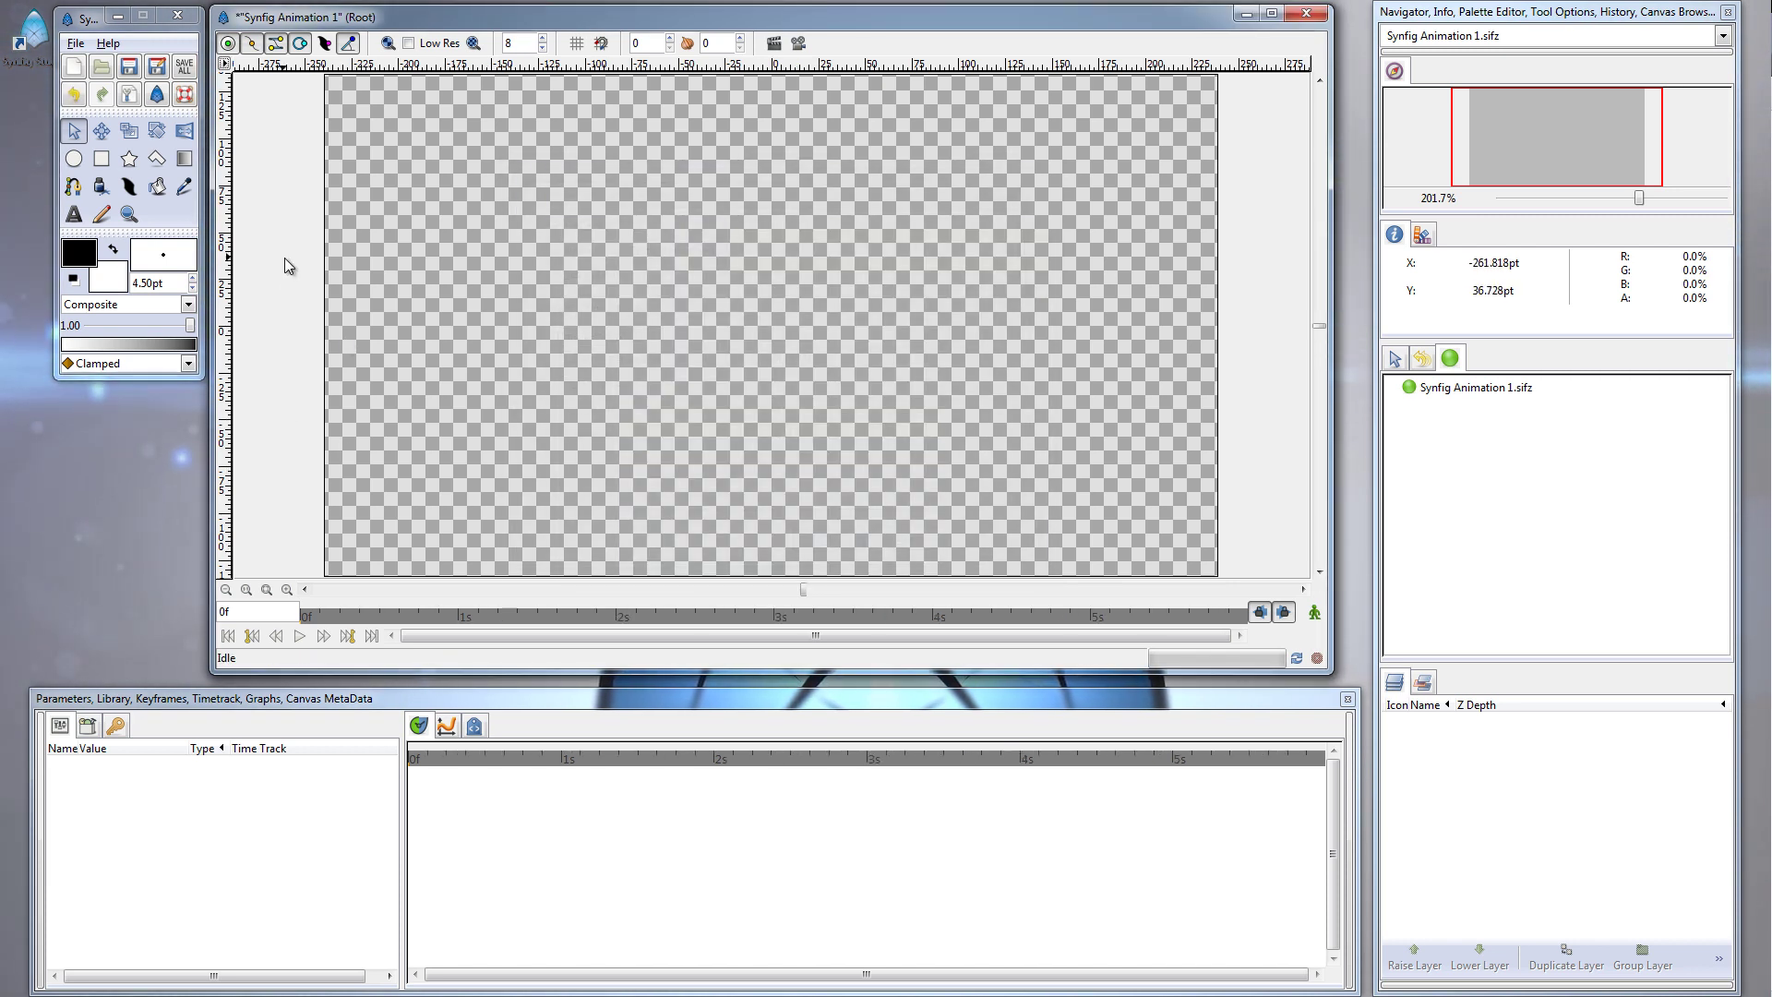
Activate the Gradient tool with tan as the outline color and bright green as the fill color
left_click(185, 159)
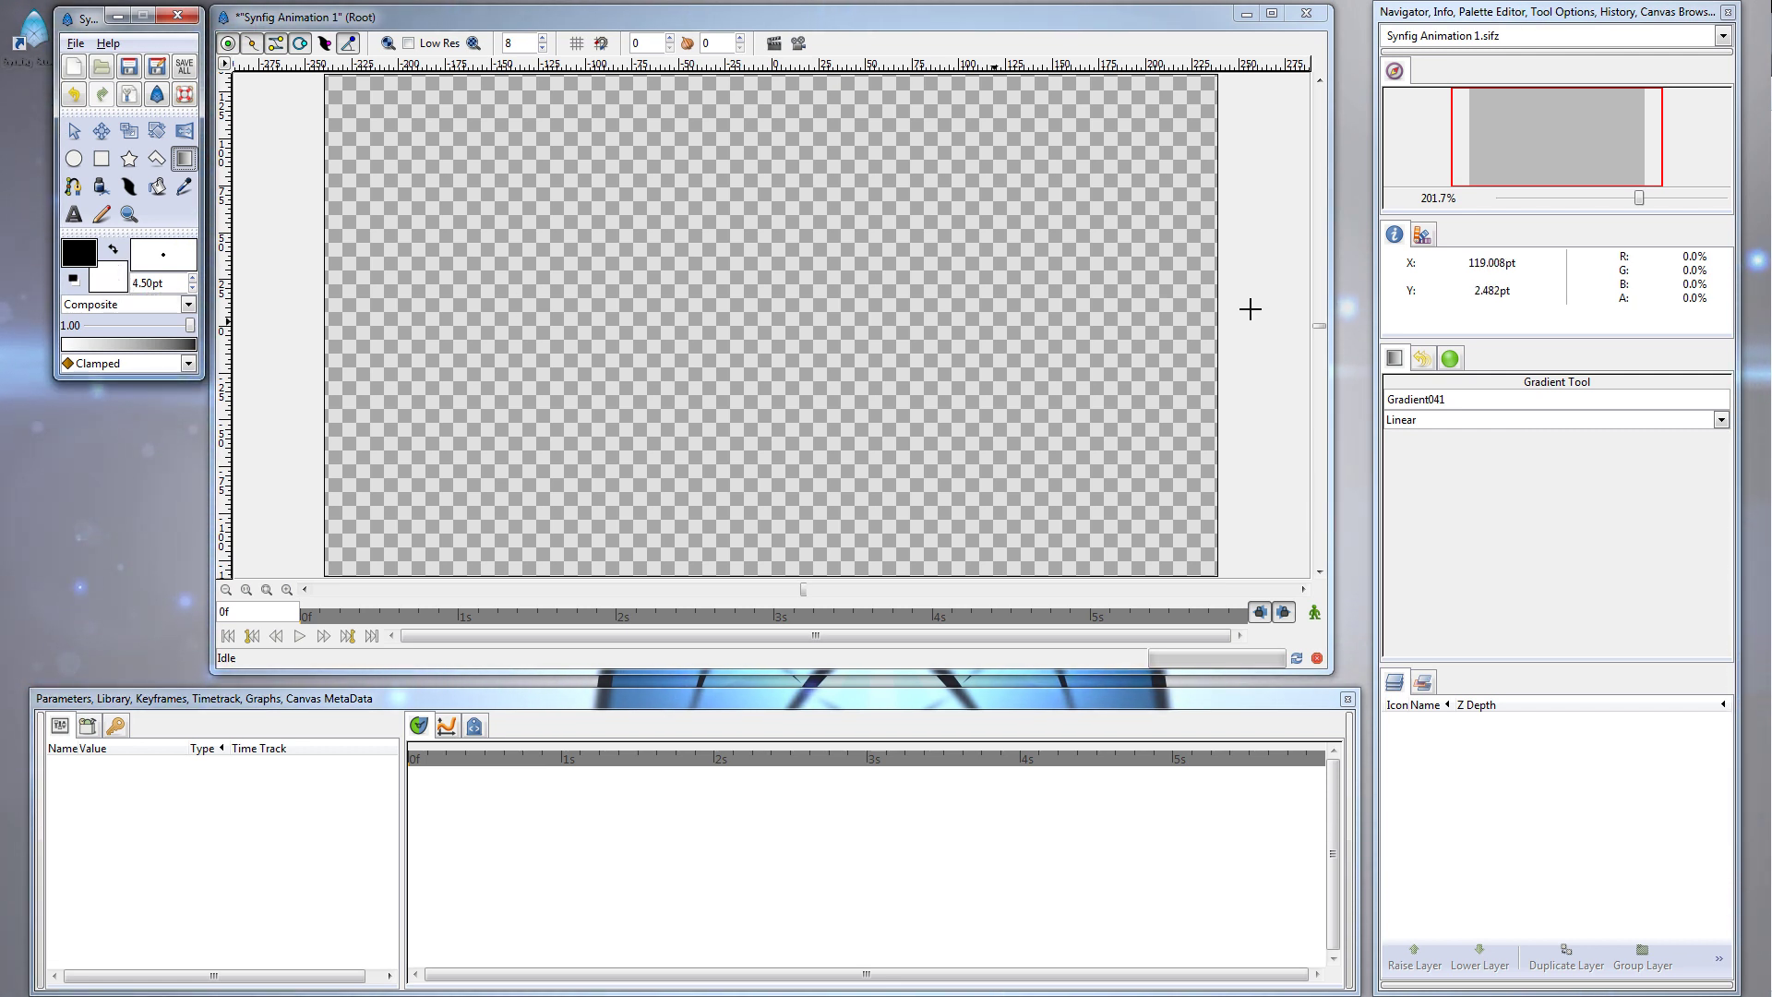
left_click(1422, 234)
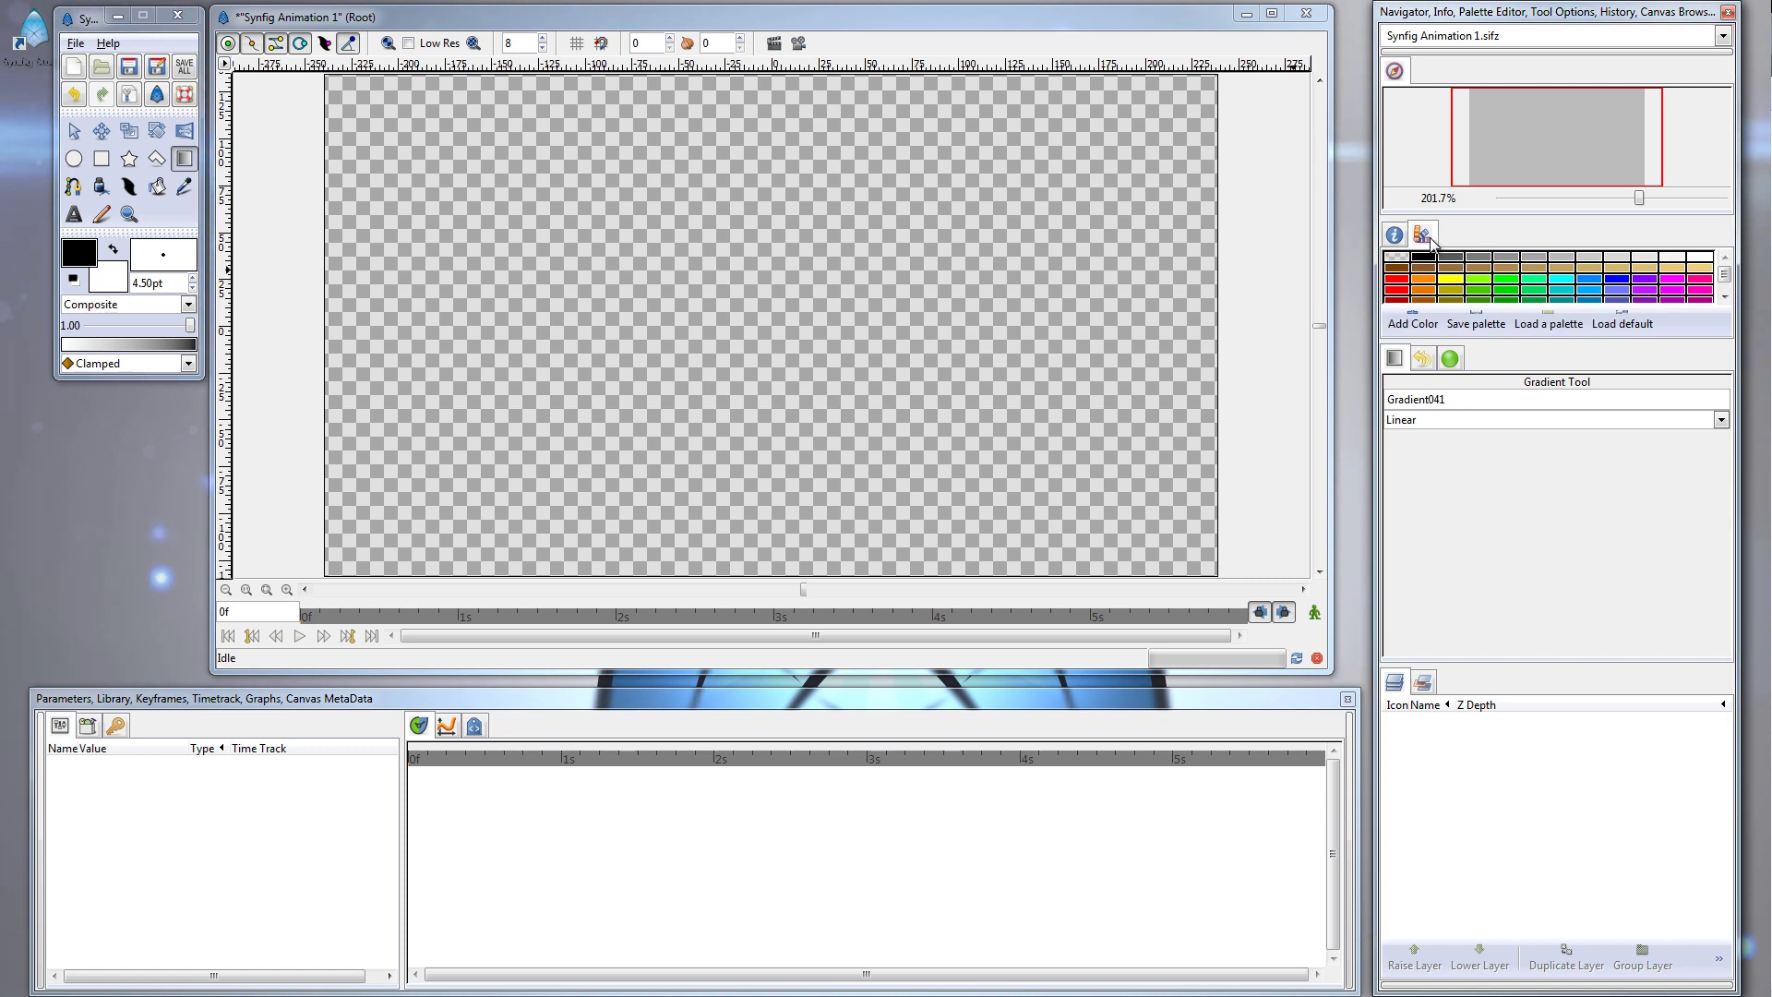
right_click(1704, 269)
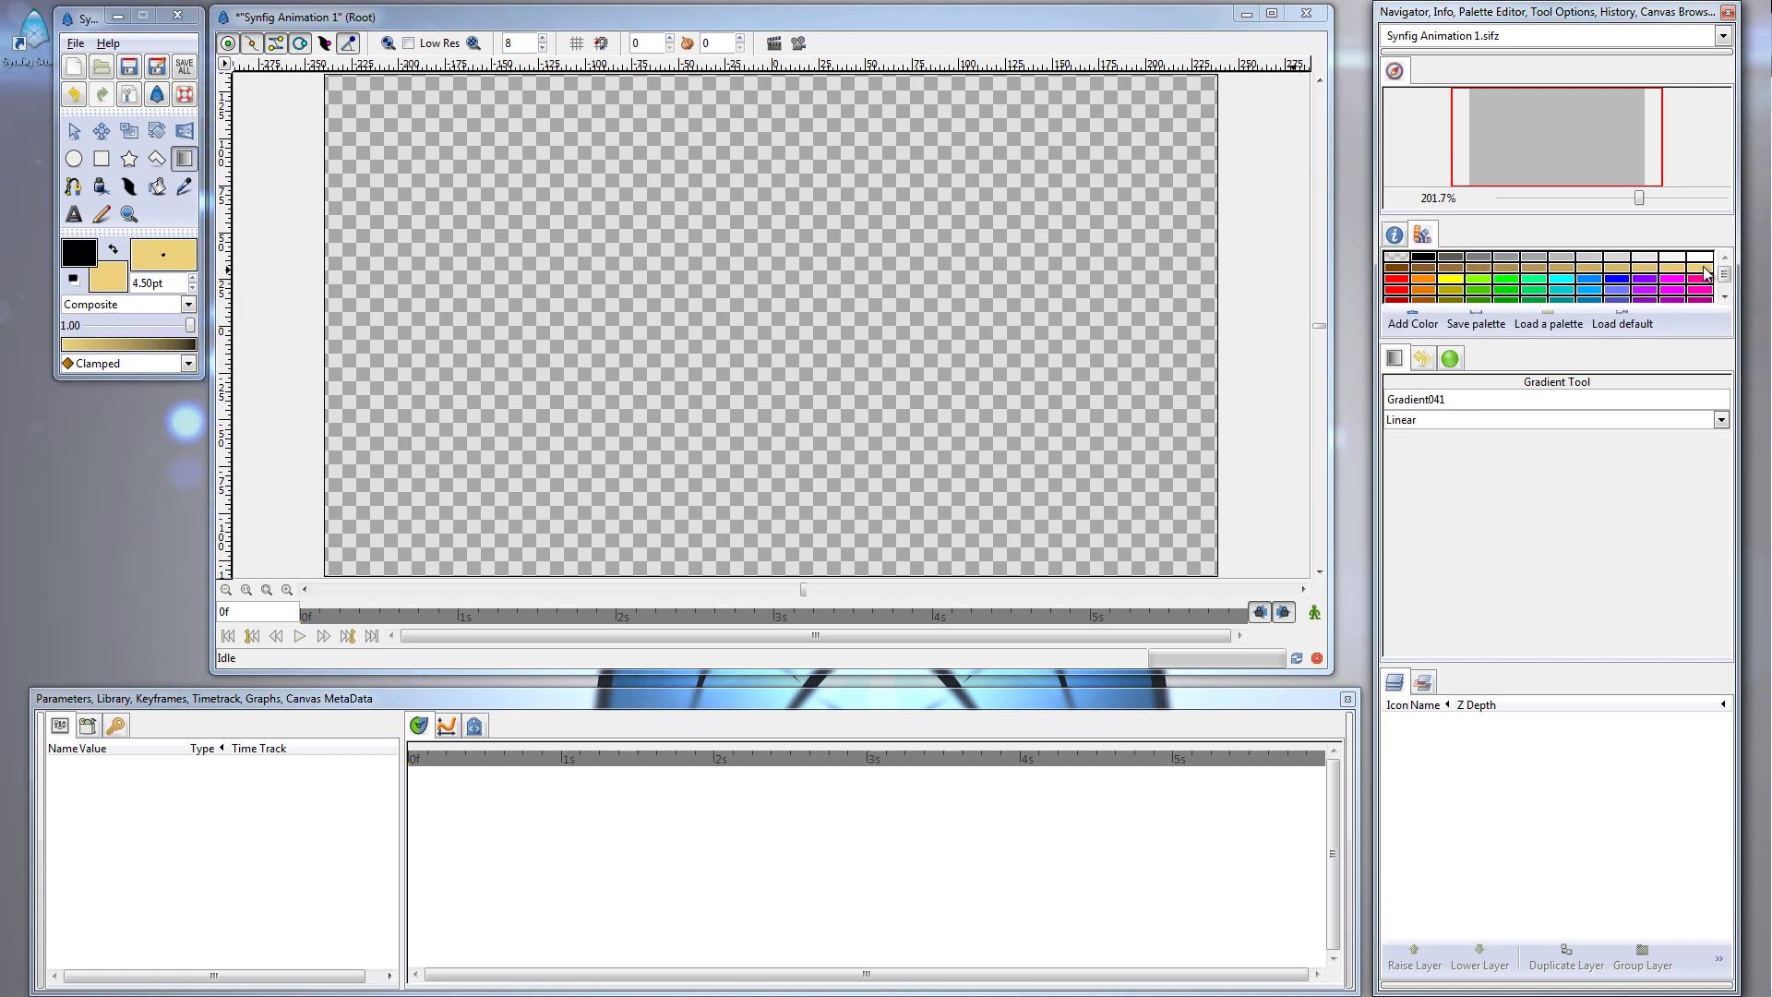
left_click(114, 253)
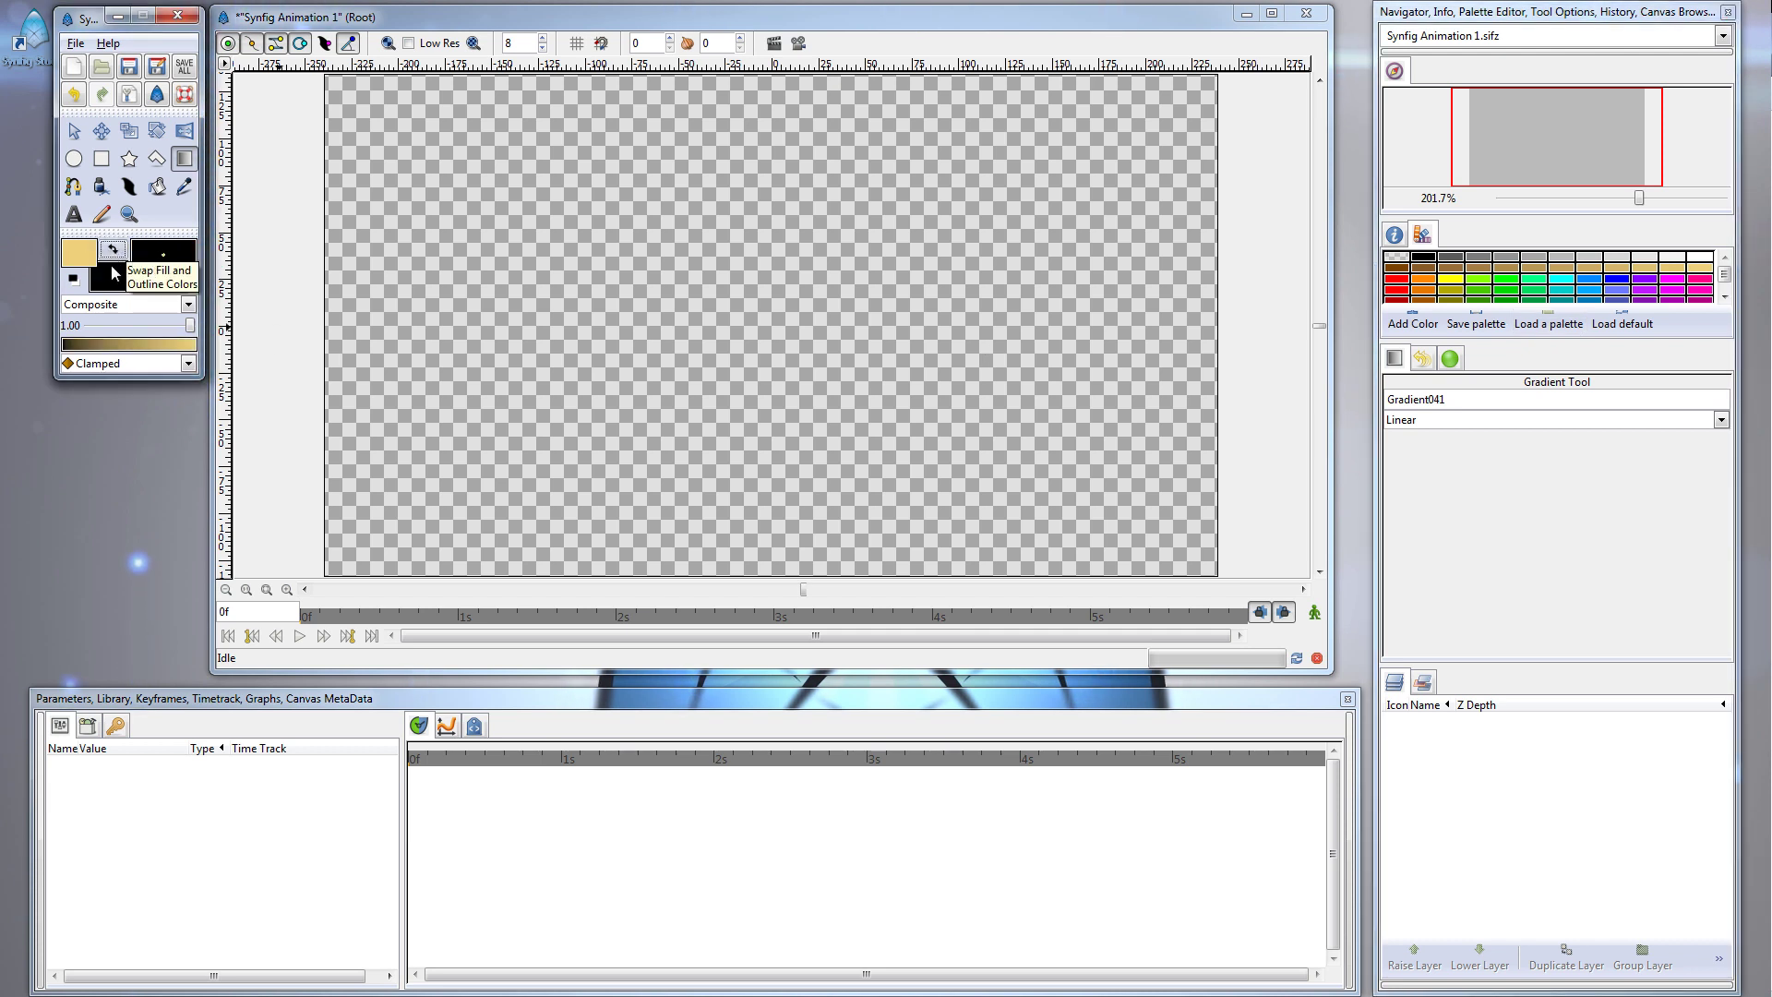
left_click(1509, 292)
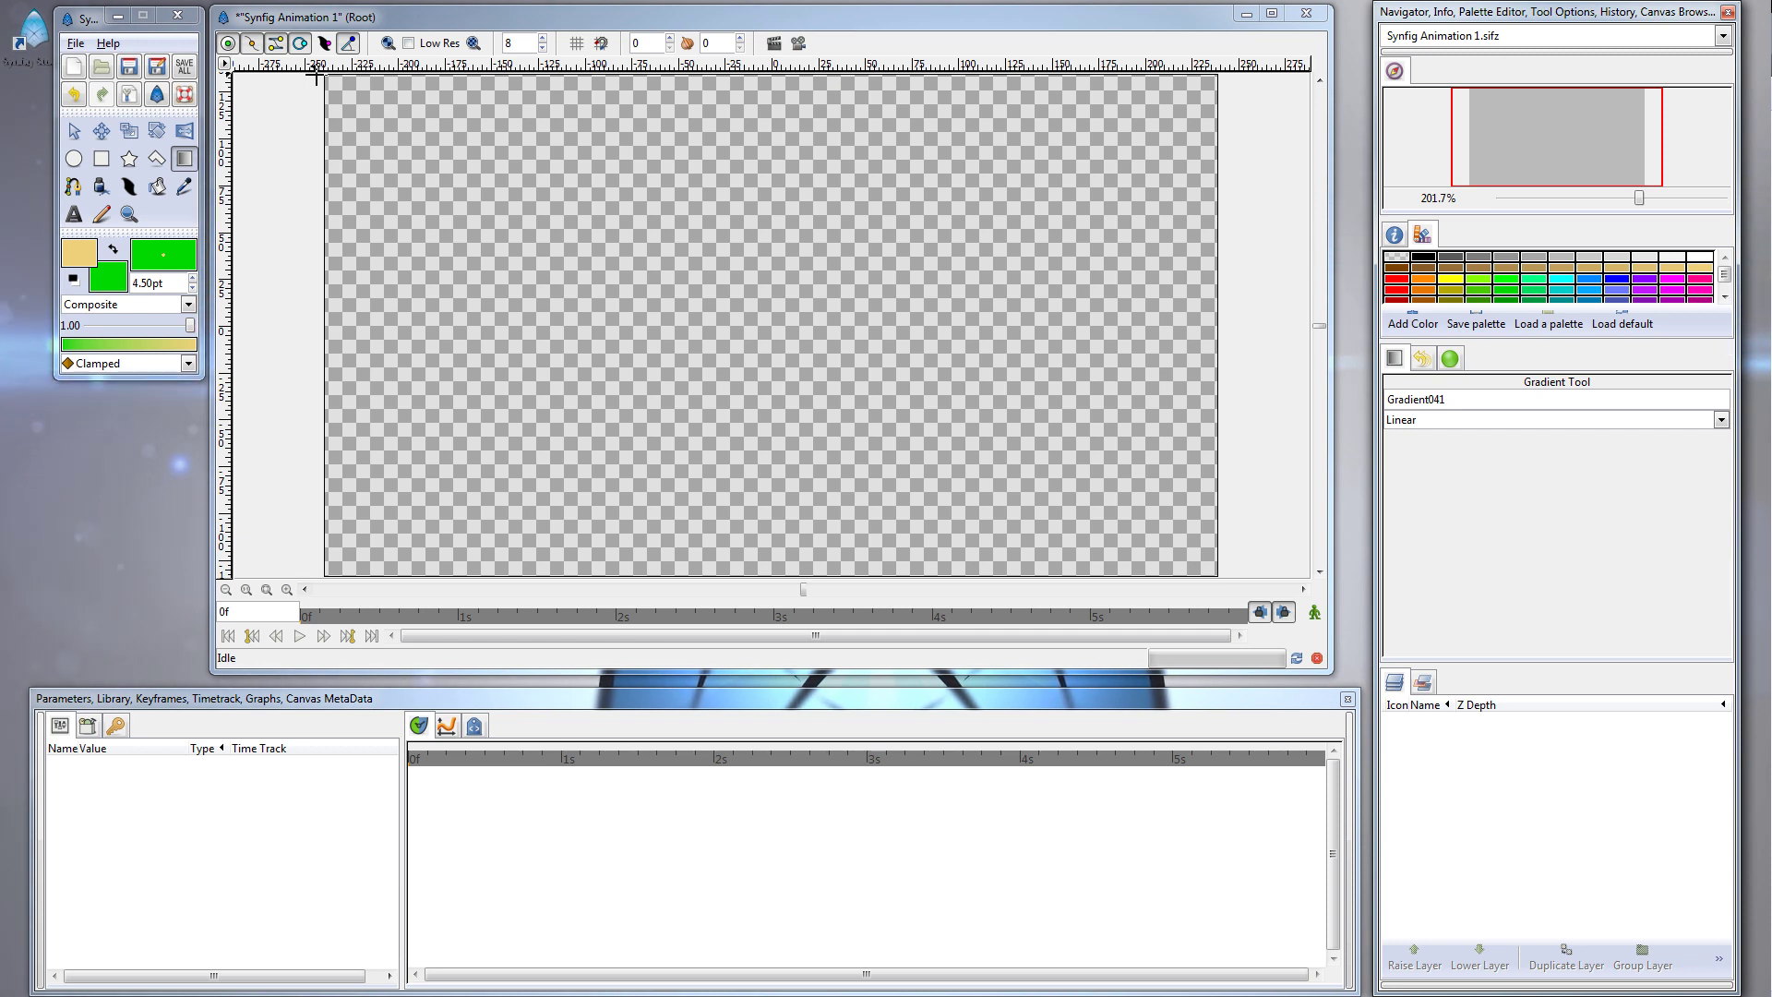
Draw a vertical linear gradient over the full canvas height, green above tan, and lower its green end point to about Y 36 pt
left_click_drag(315, 78, 322, 592)
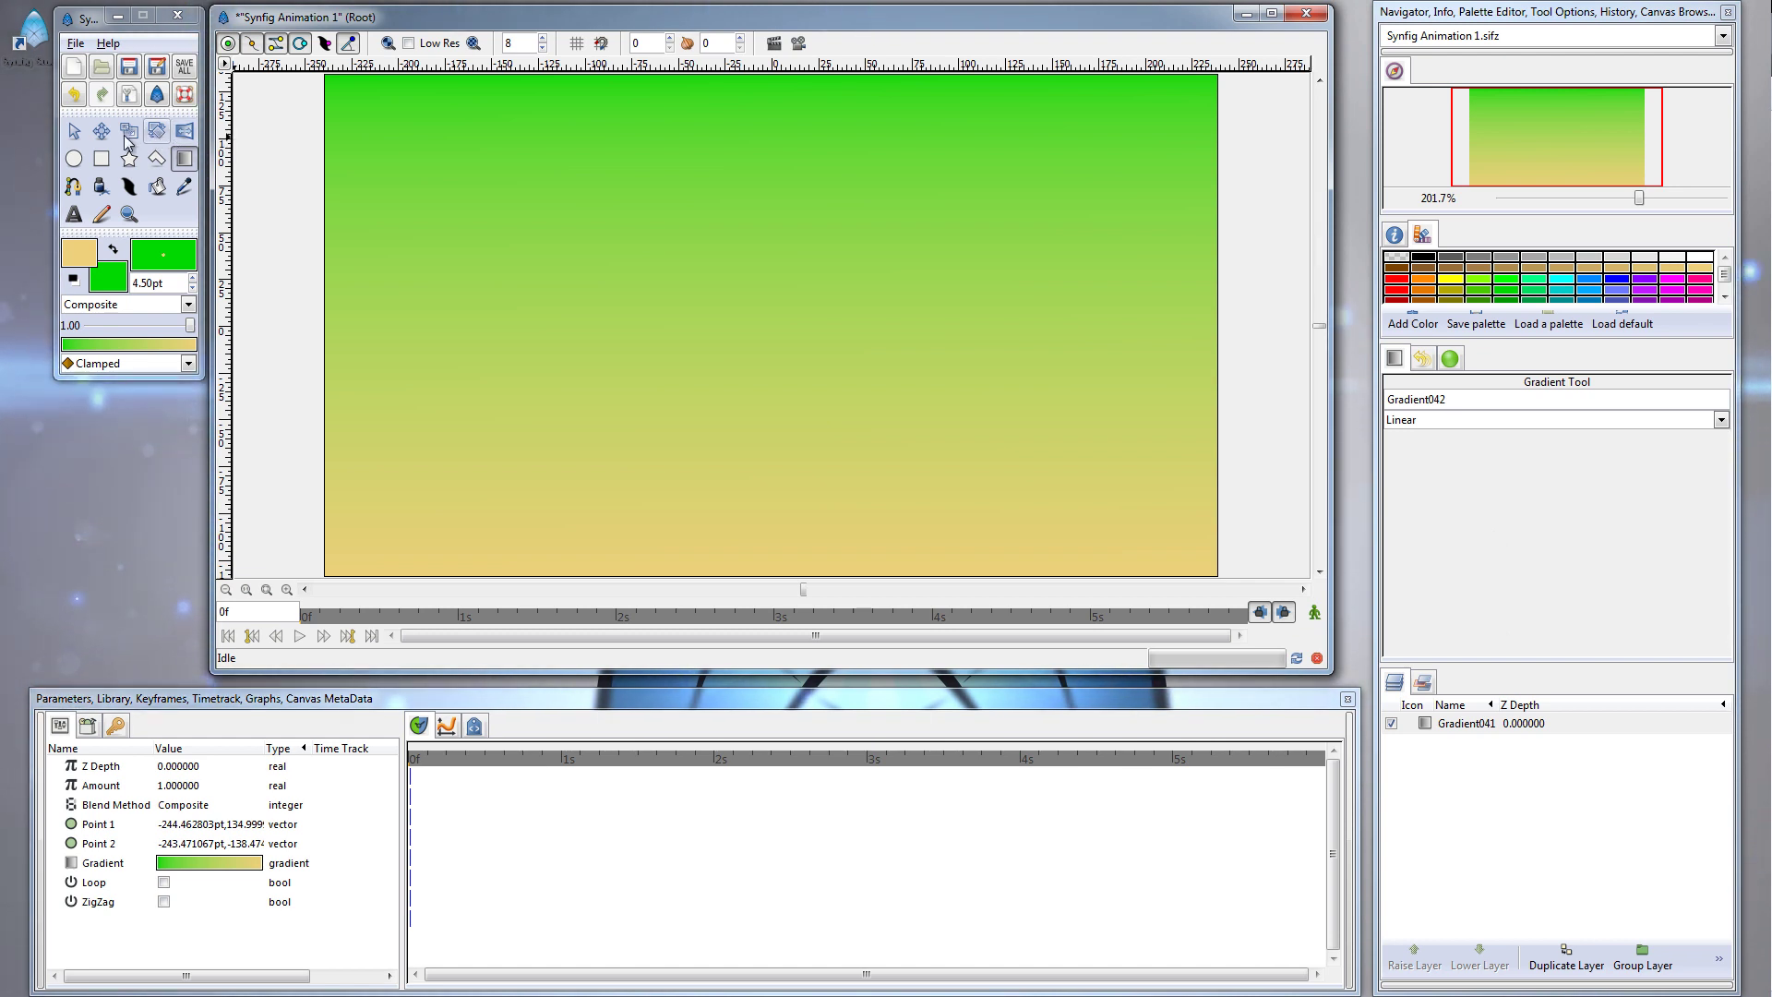
key("alt+a")
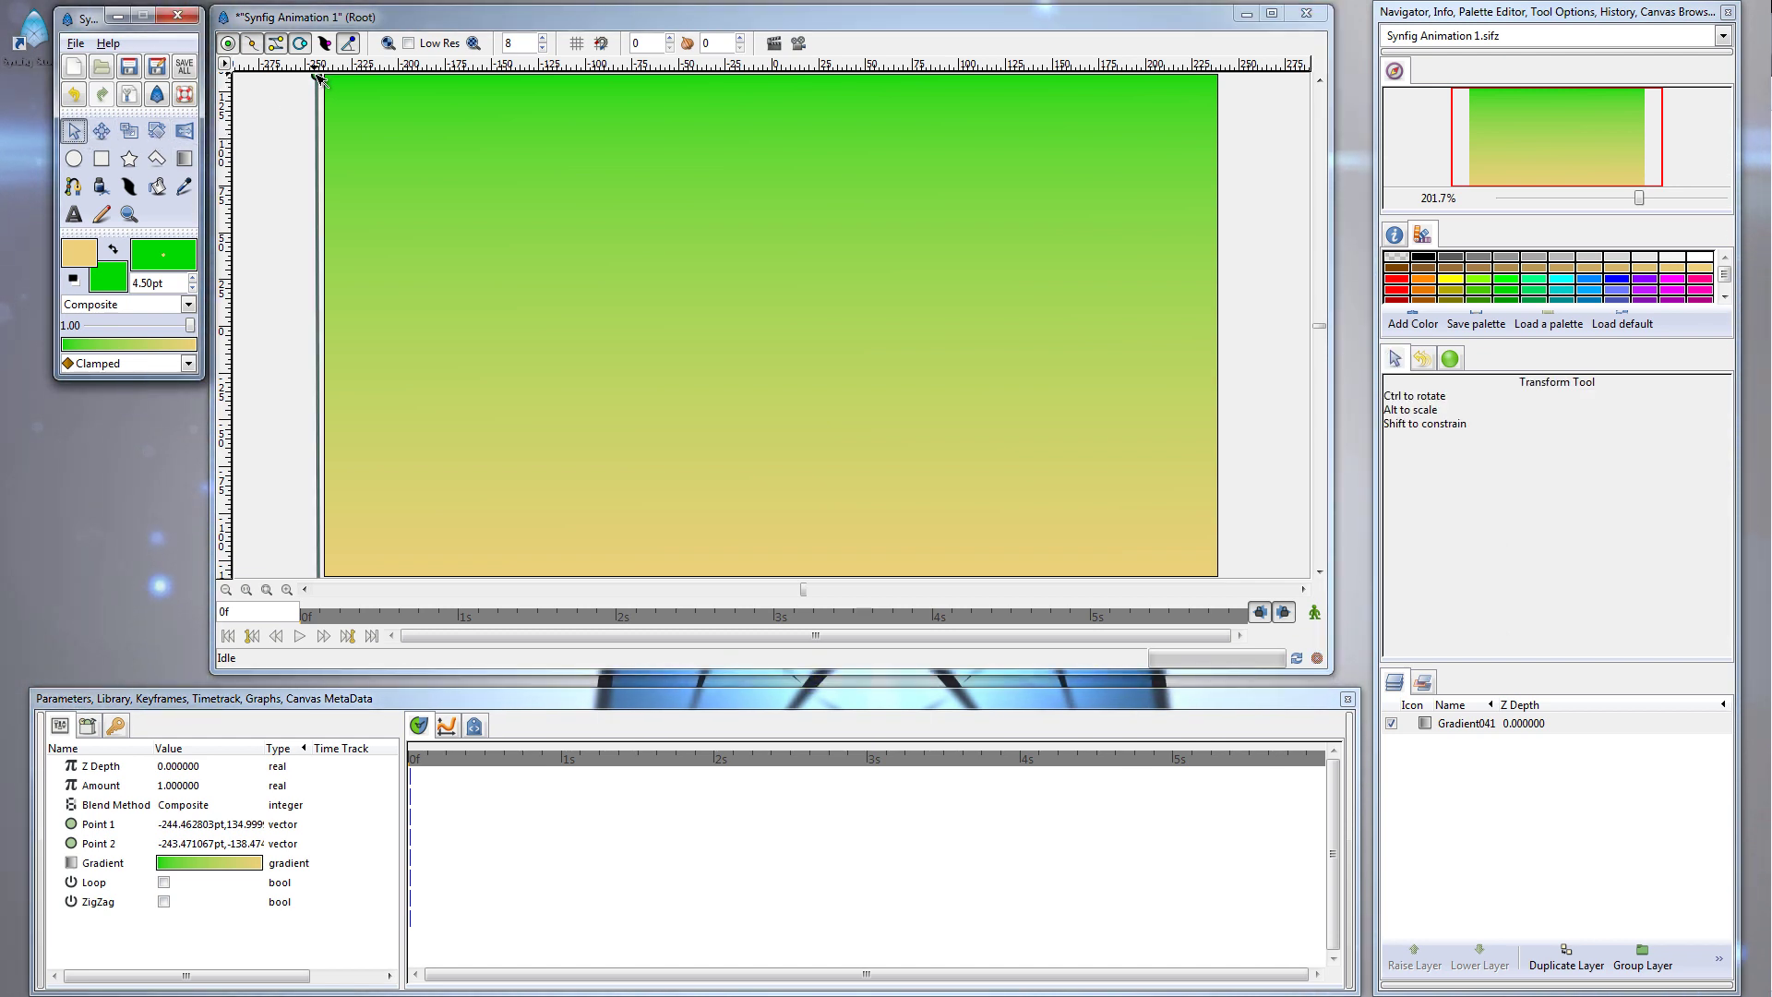
left_click_drag(316, 76, 314, 246)
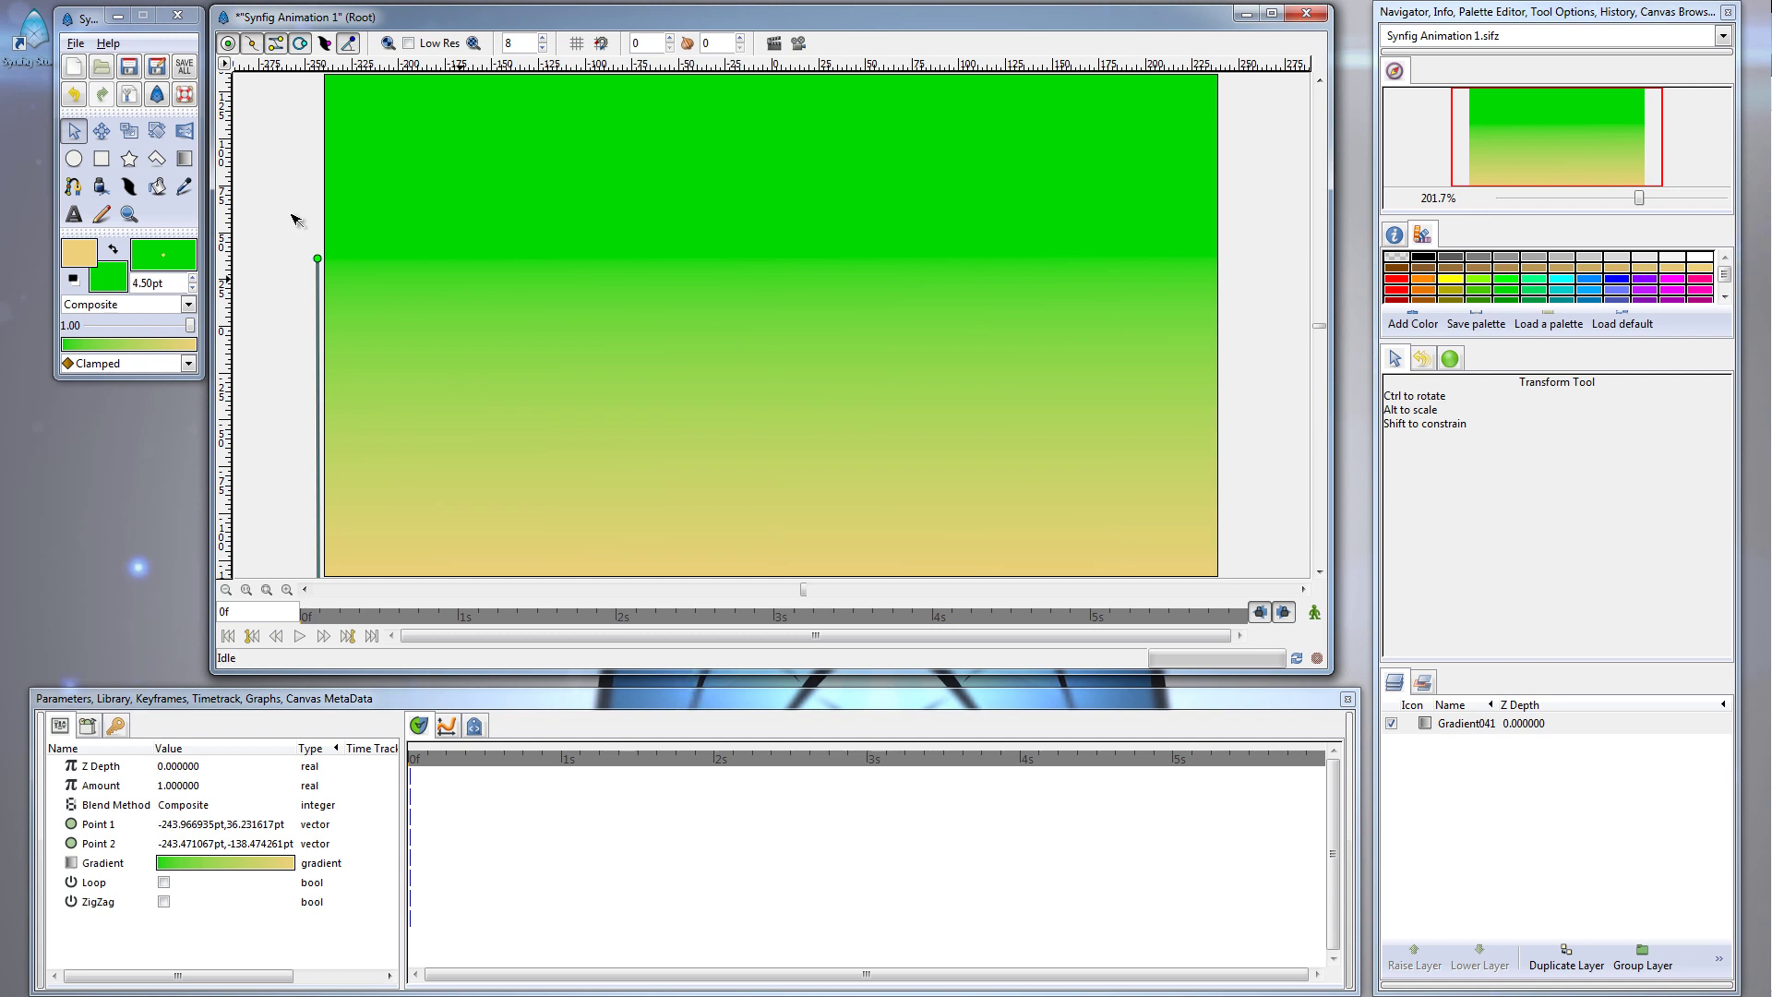
Create a looped triangular spline region about 45 pt wide and 32 pt tall near the bottom center of the canvas
left_click(74, 188)
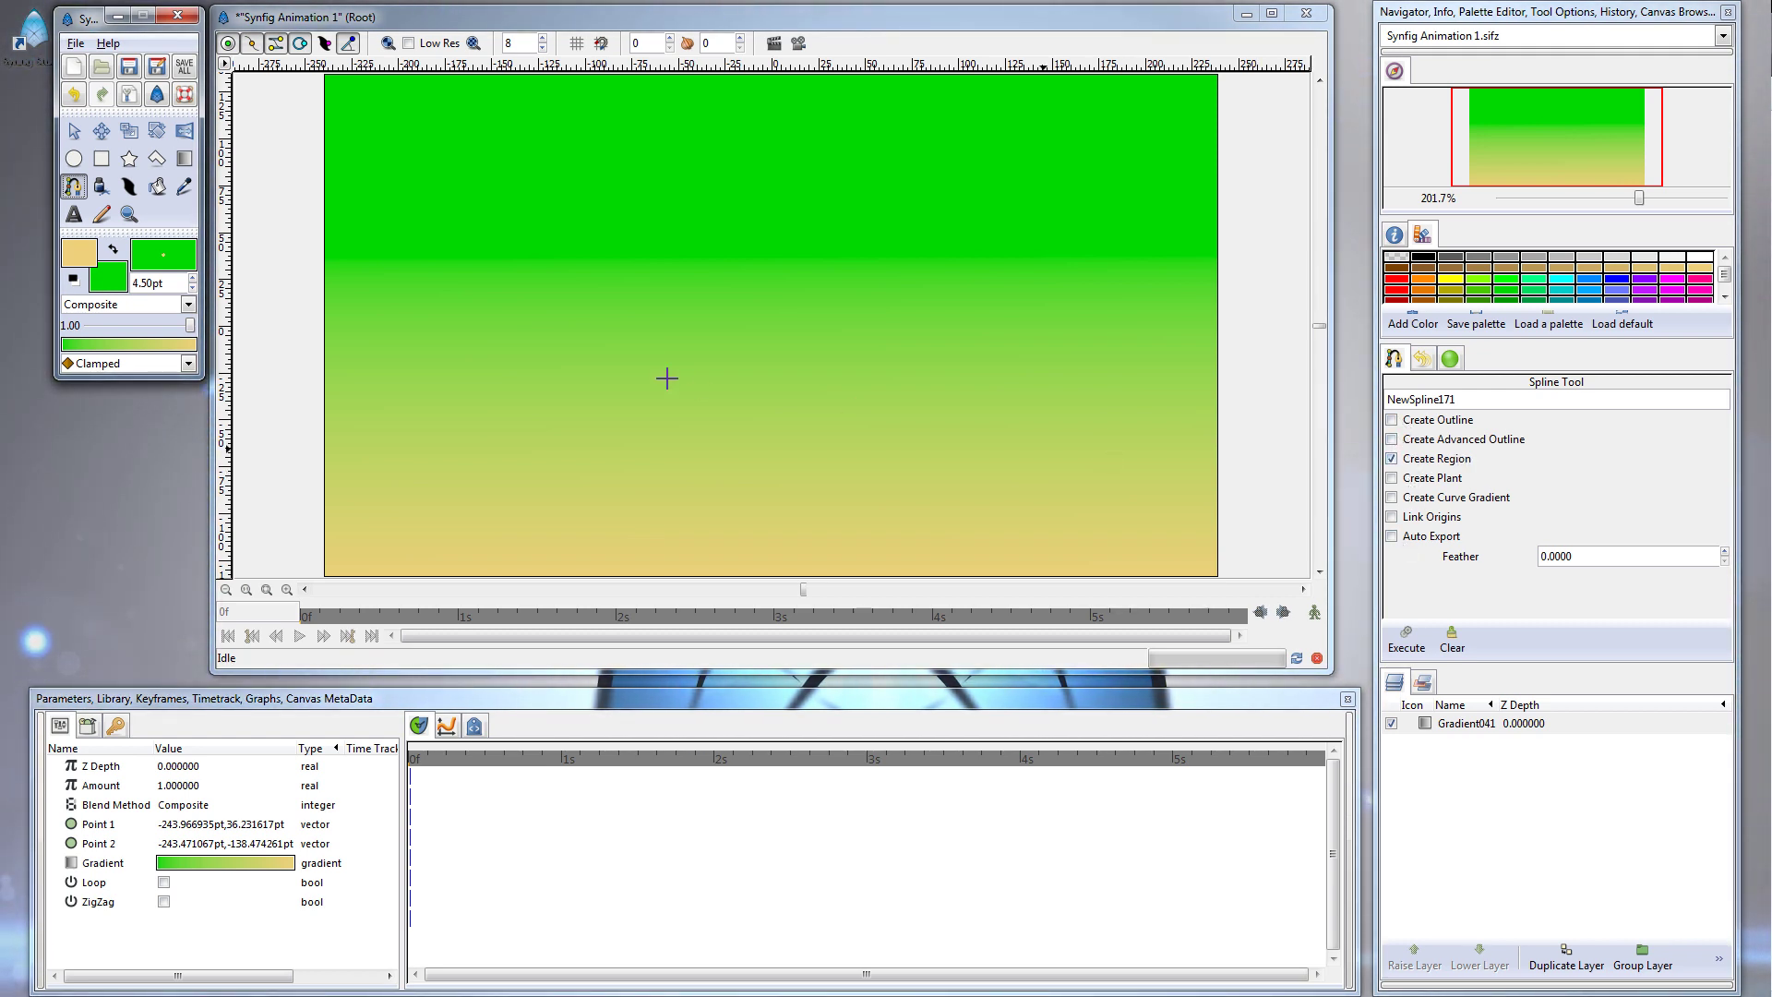
left_click(722, 527)
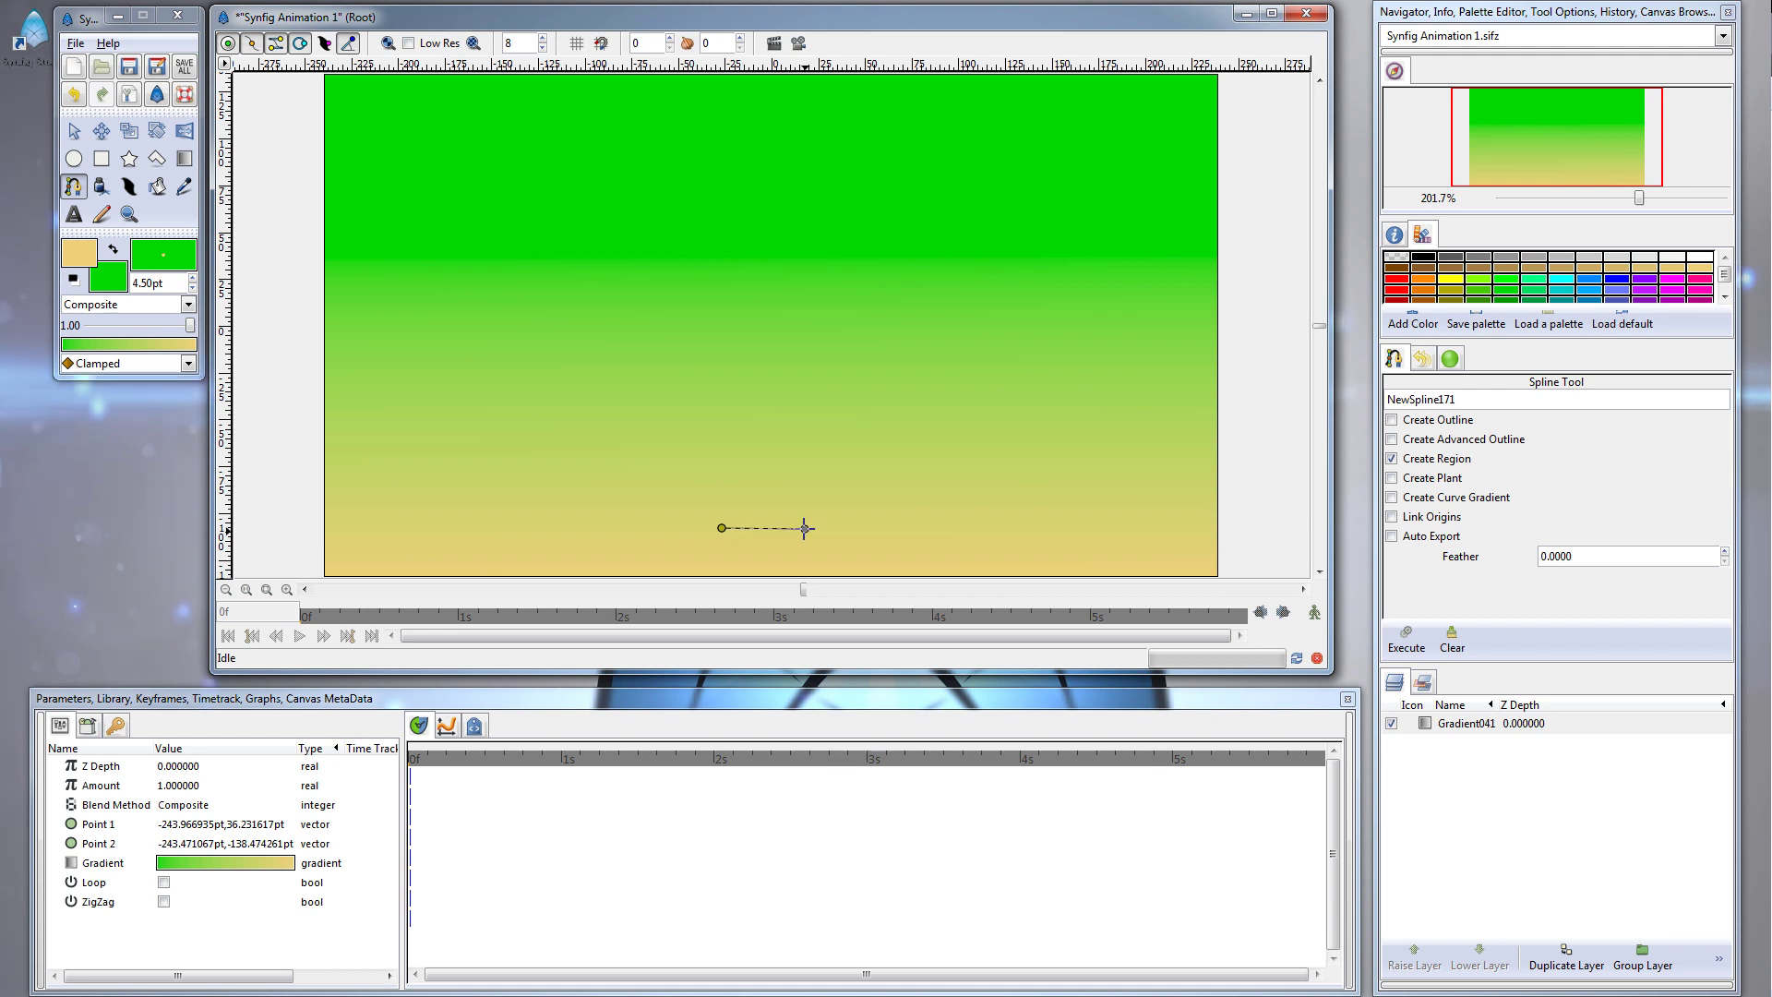
left_click(804, 528)
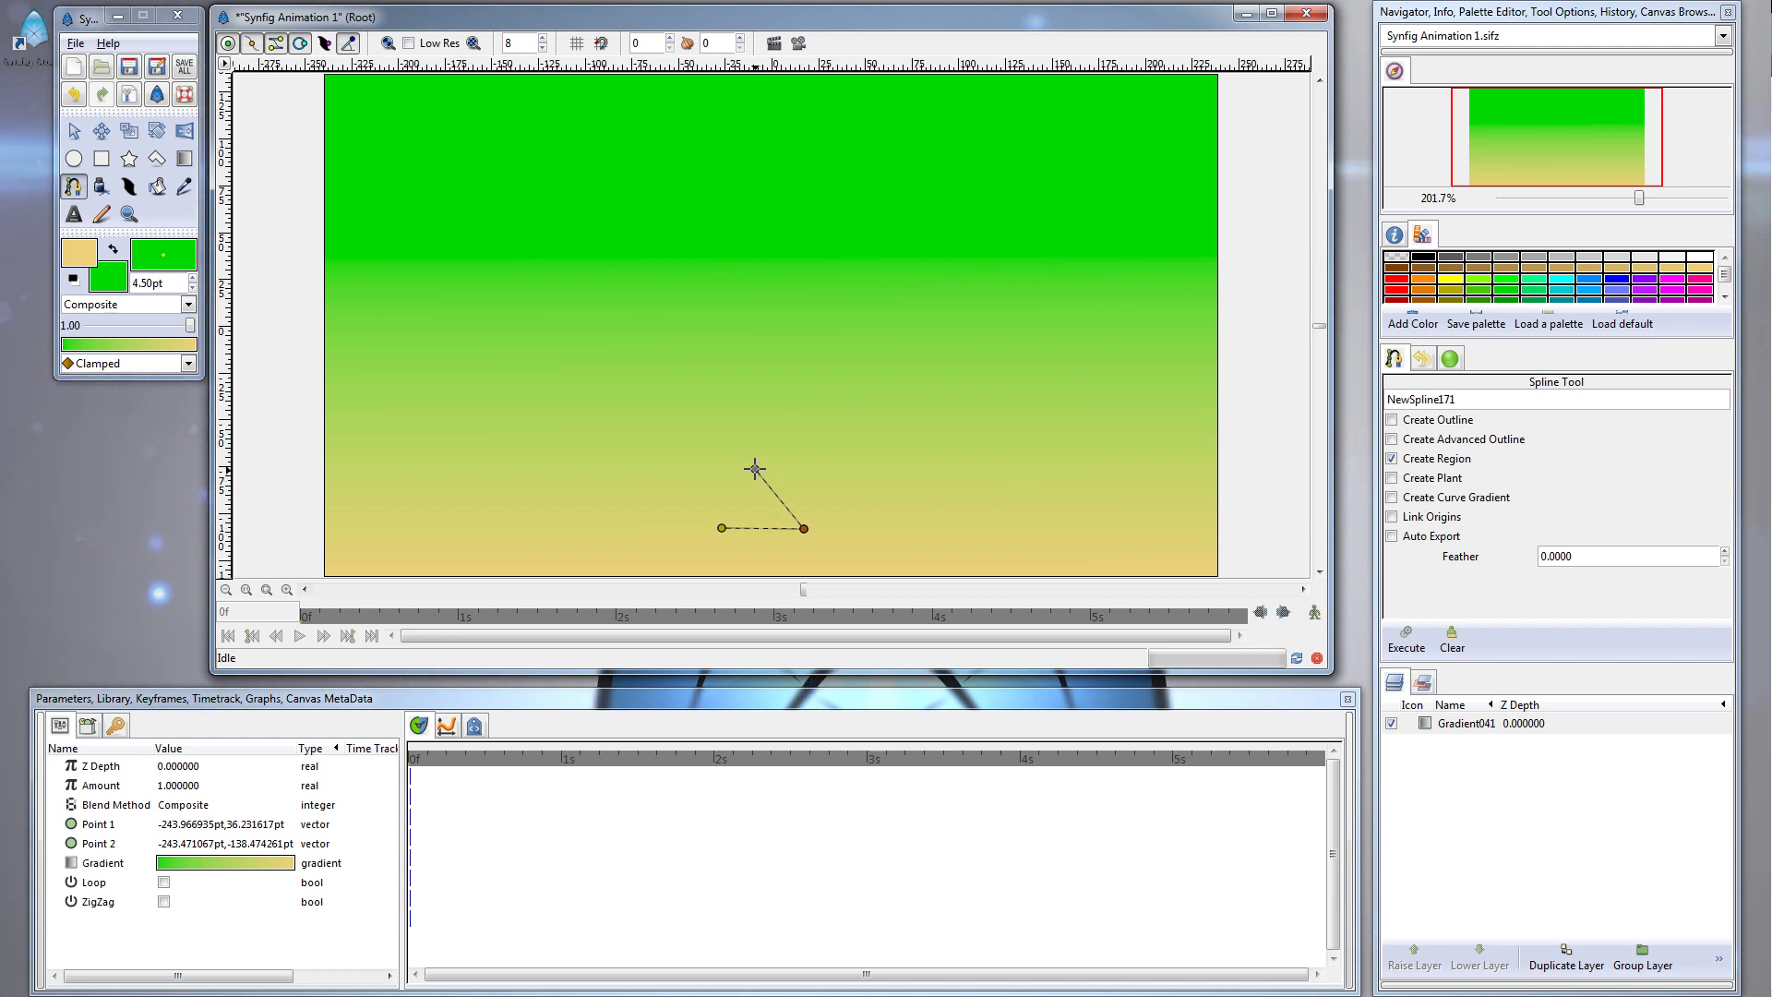
left_click(755, 469)
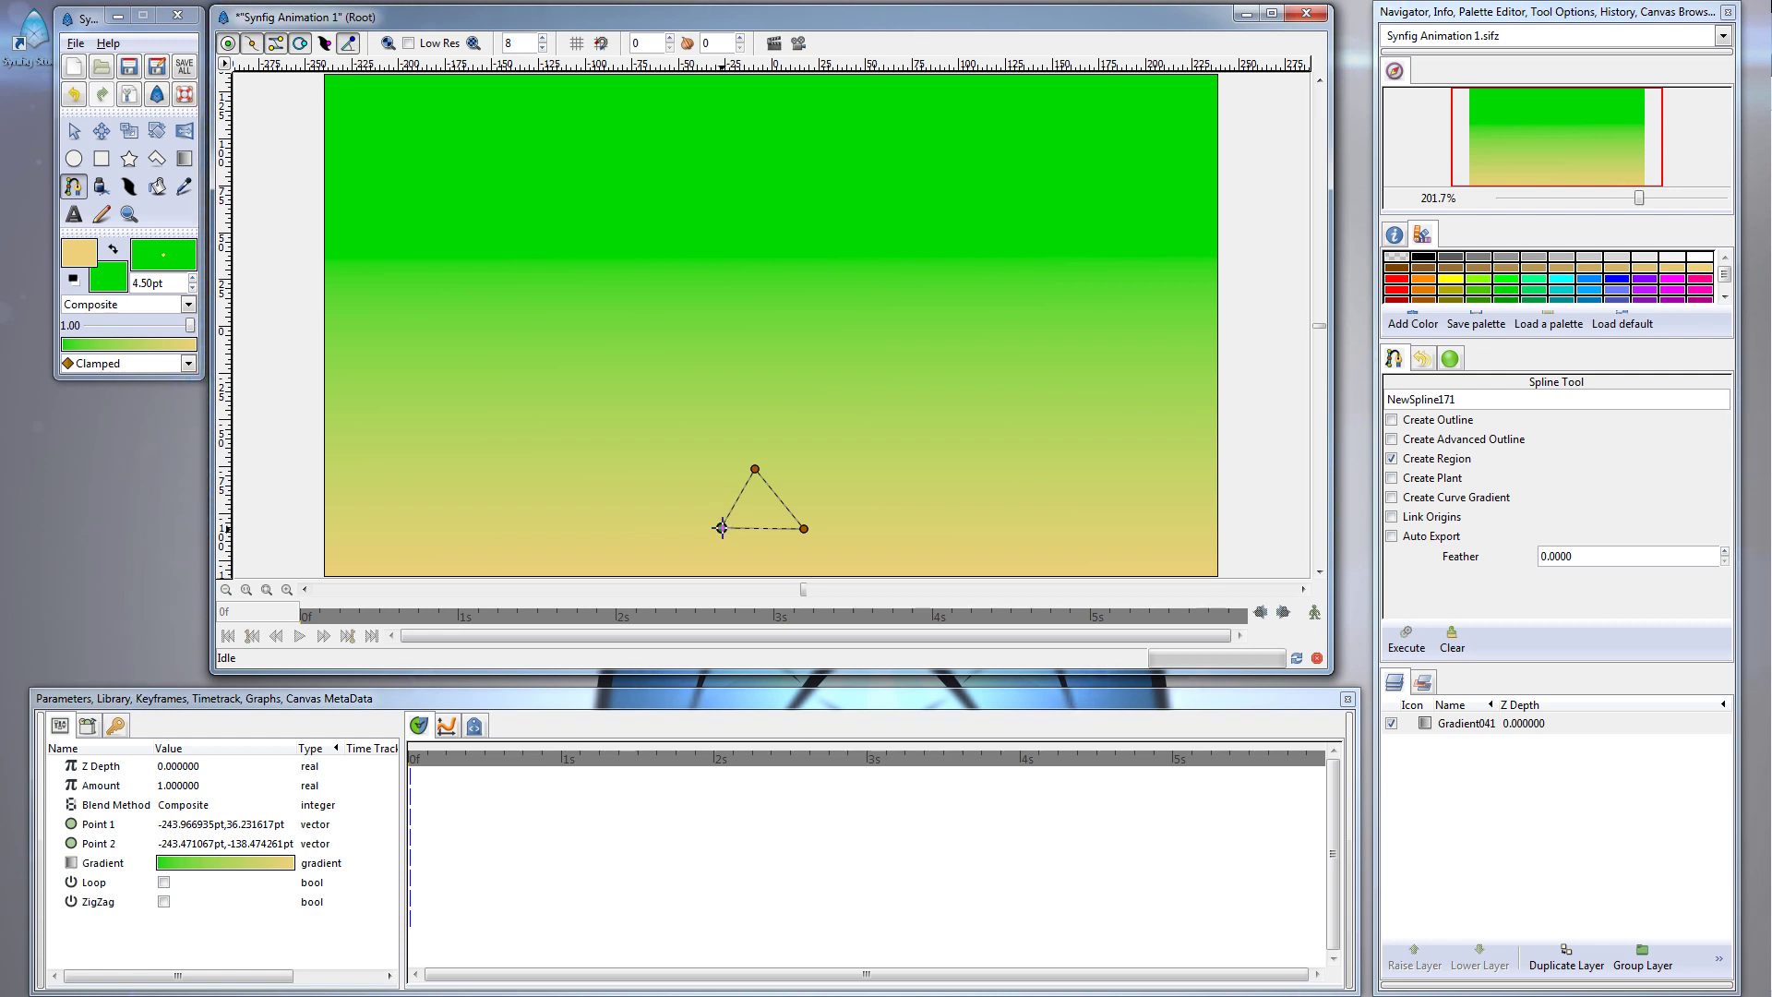
right_click(722, 528)
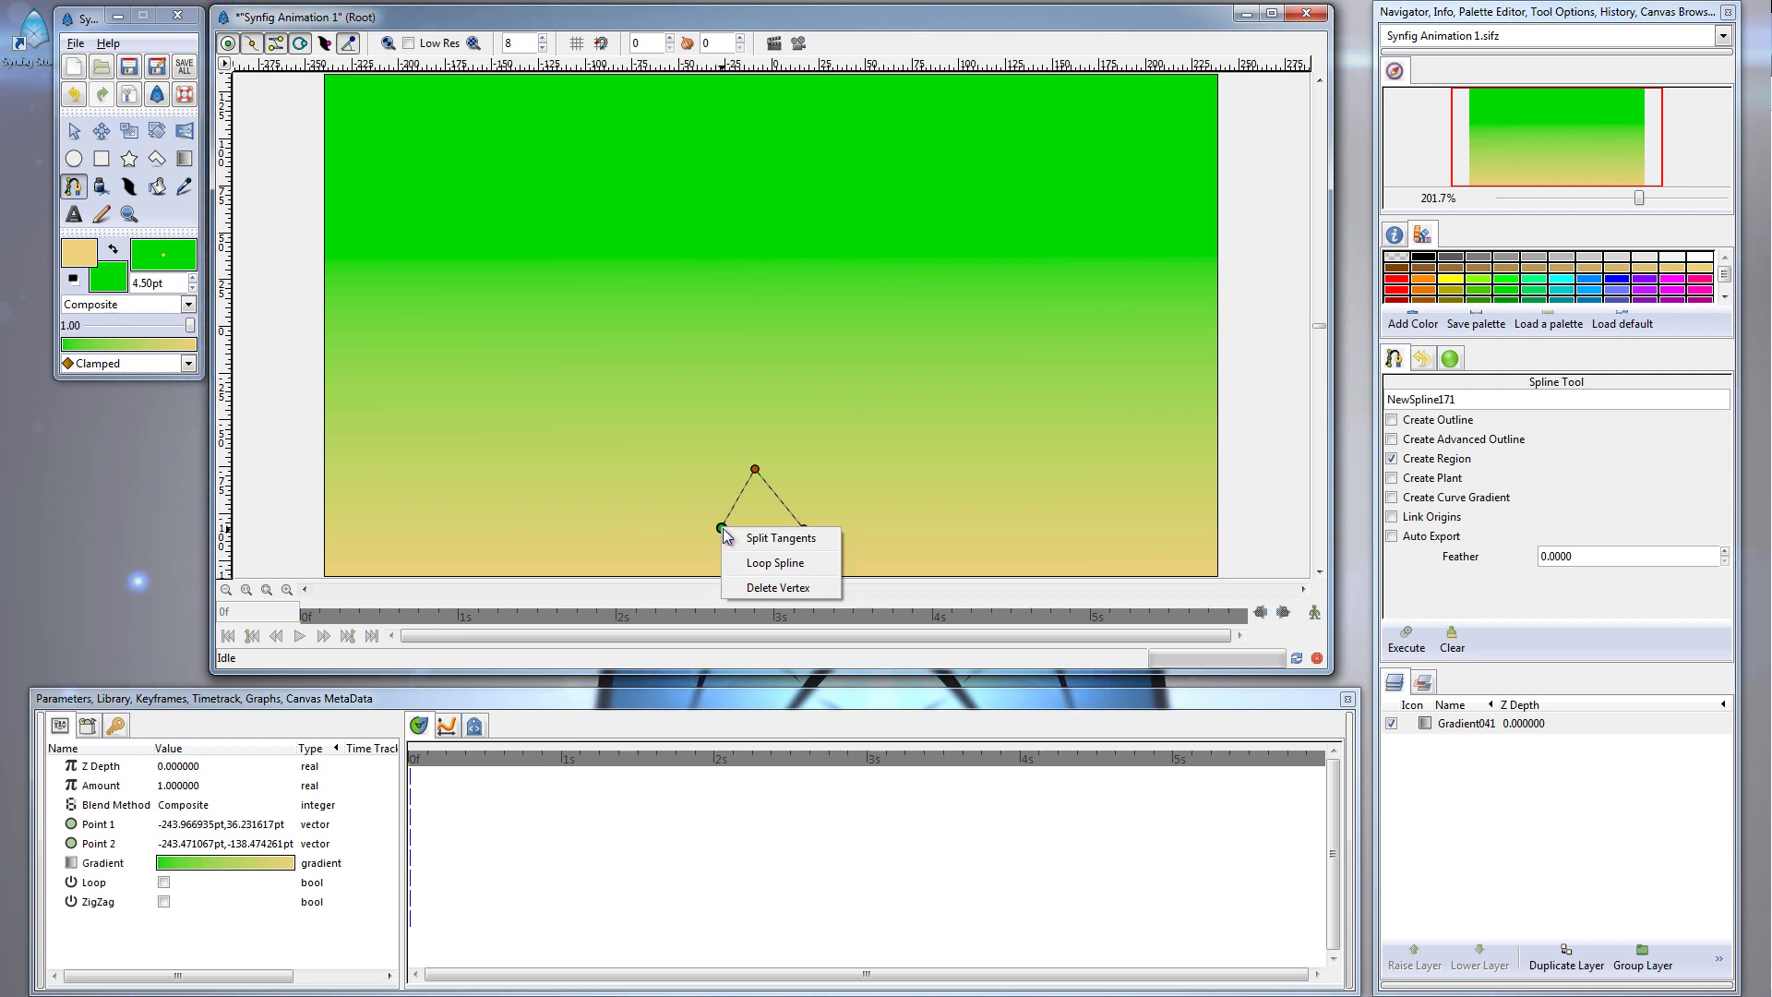
left_click(770, 563)
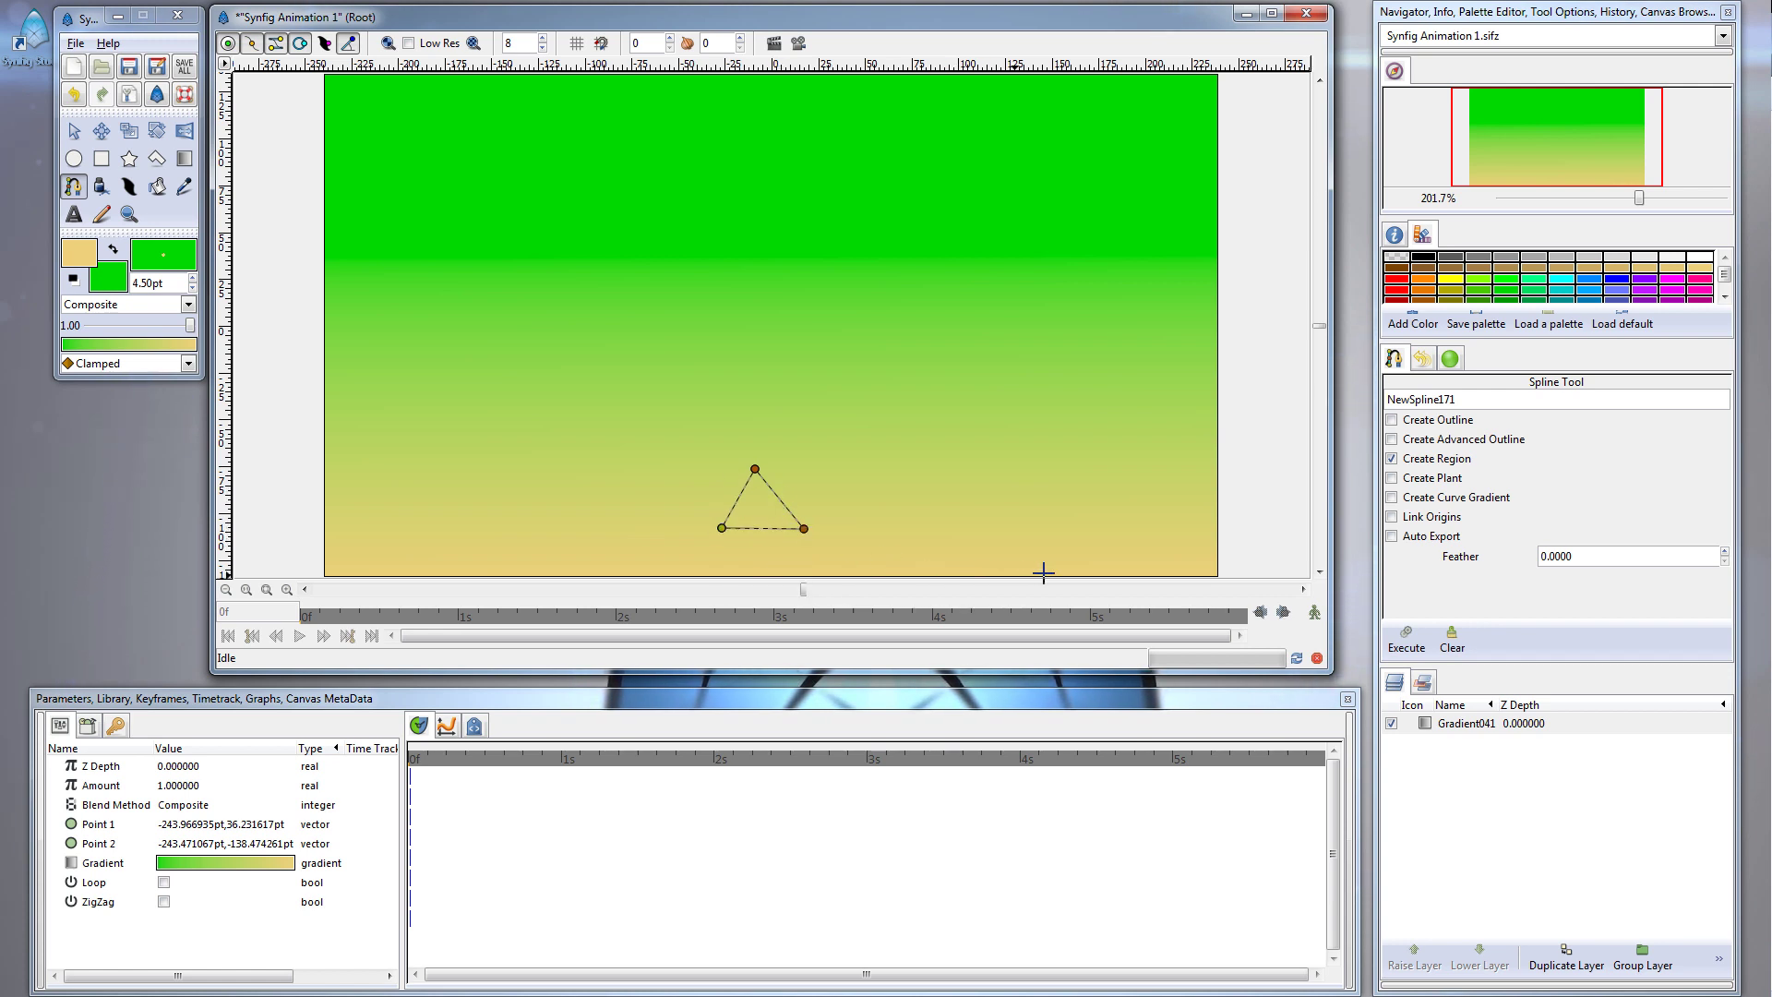
left_click(1406, 647)
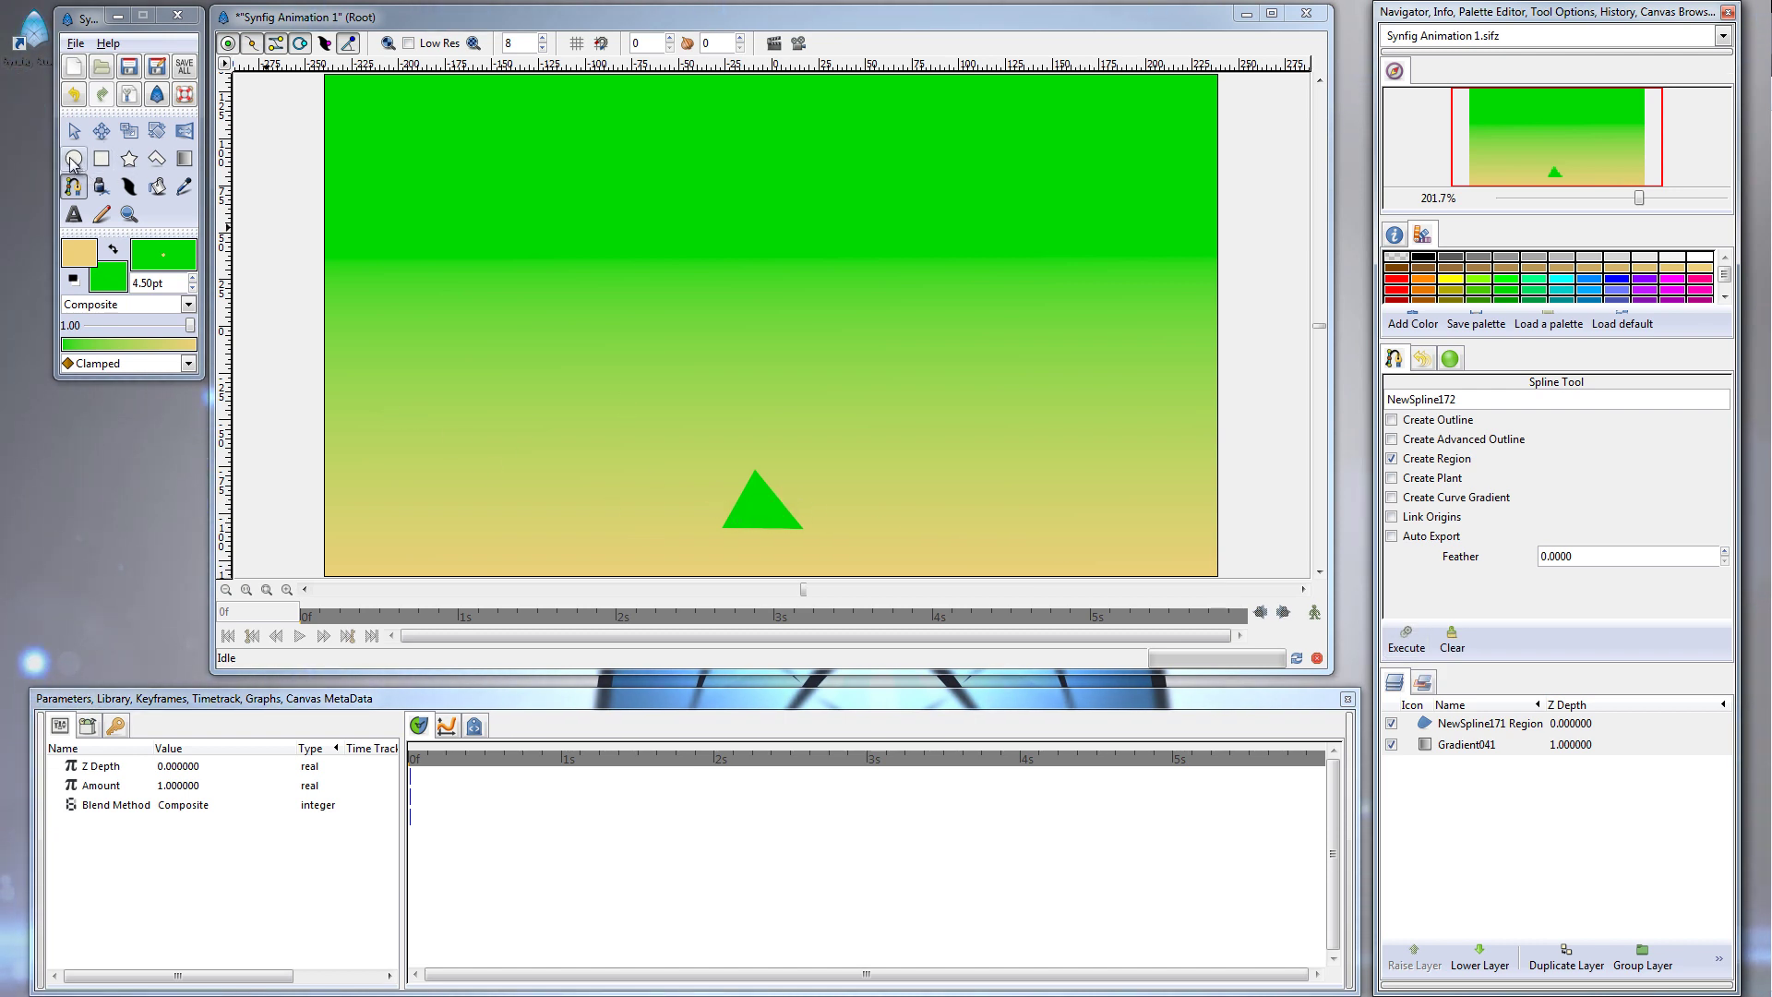
Recolor the triangle with a darker green using the Fill tool
left_click(157, 185)
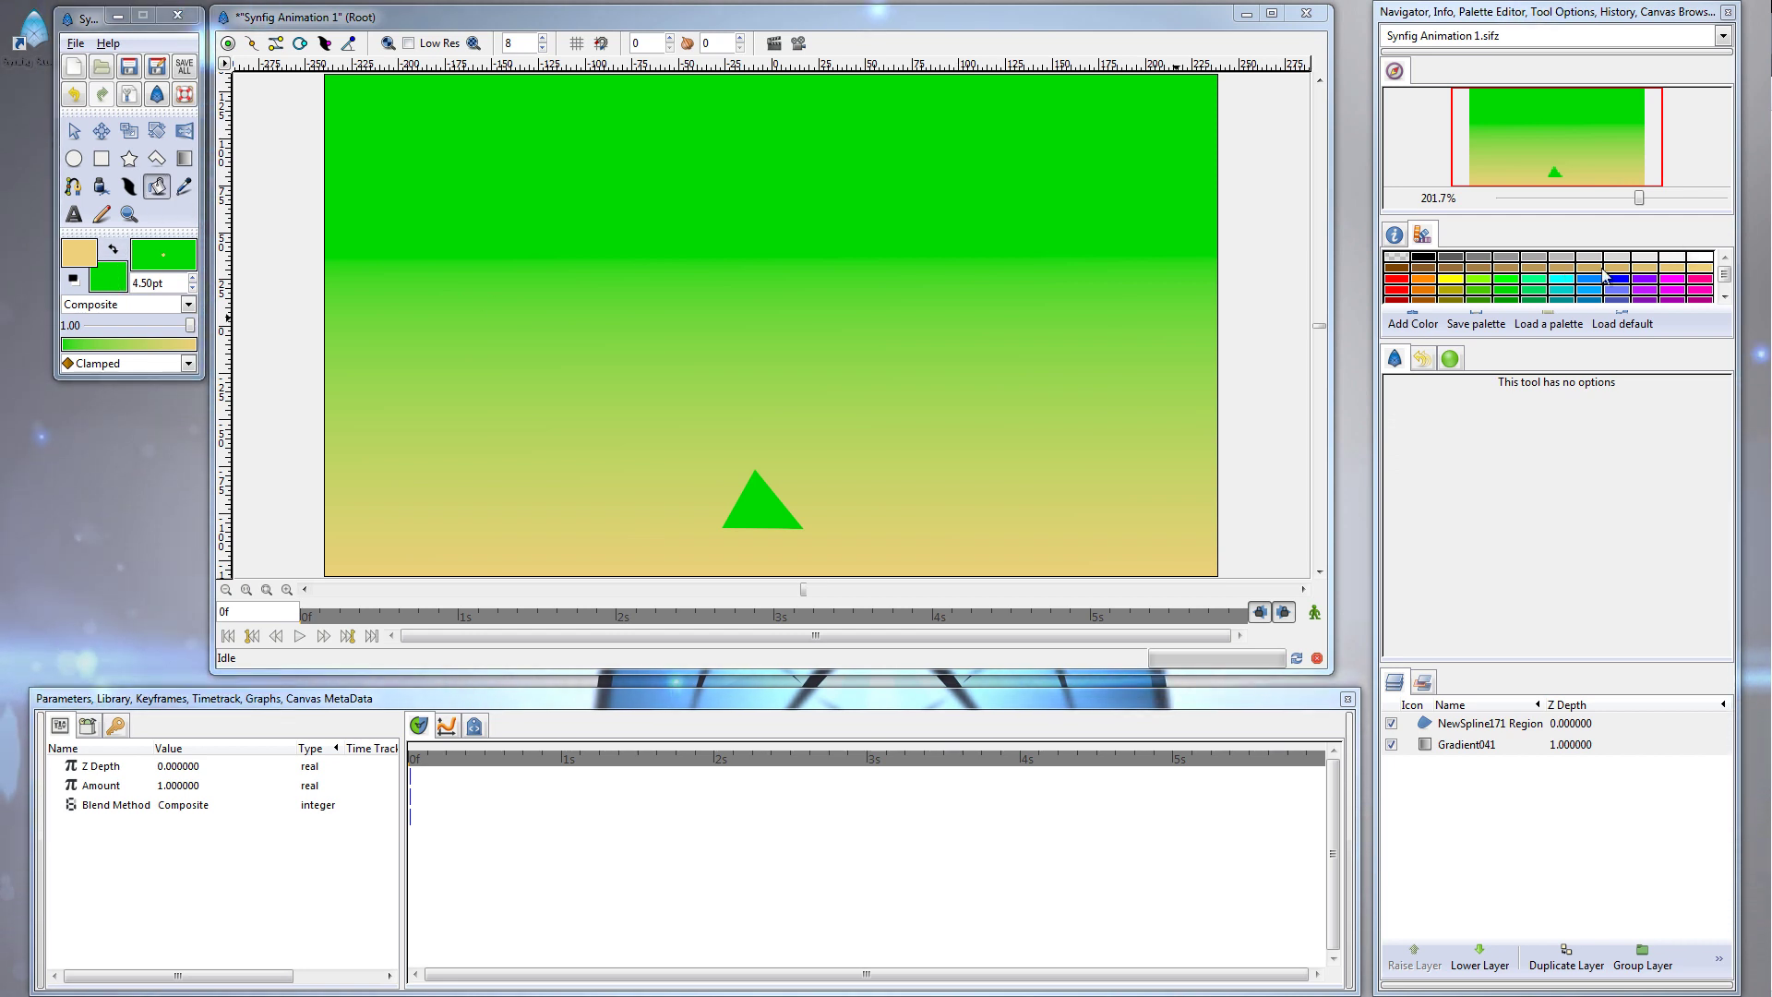
left_click(1515, 291)
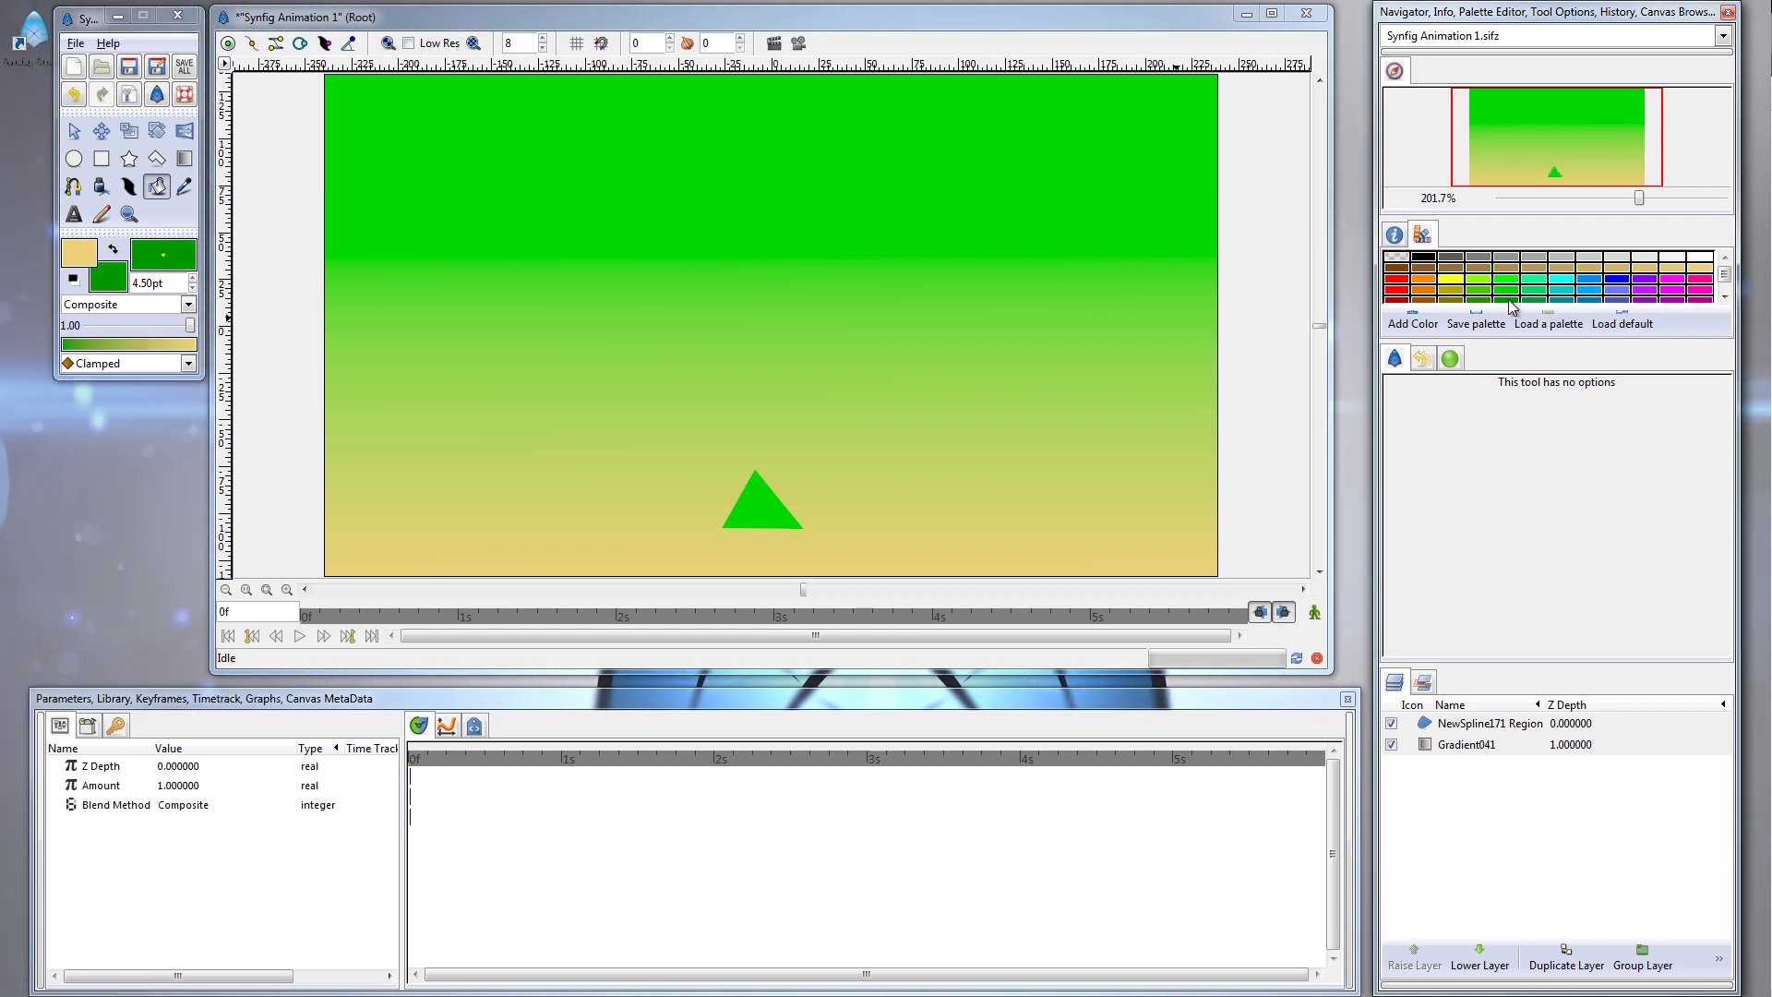
left_click(757, 504)
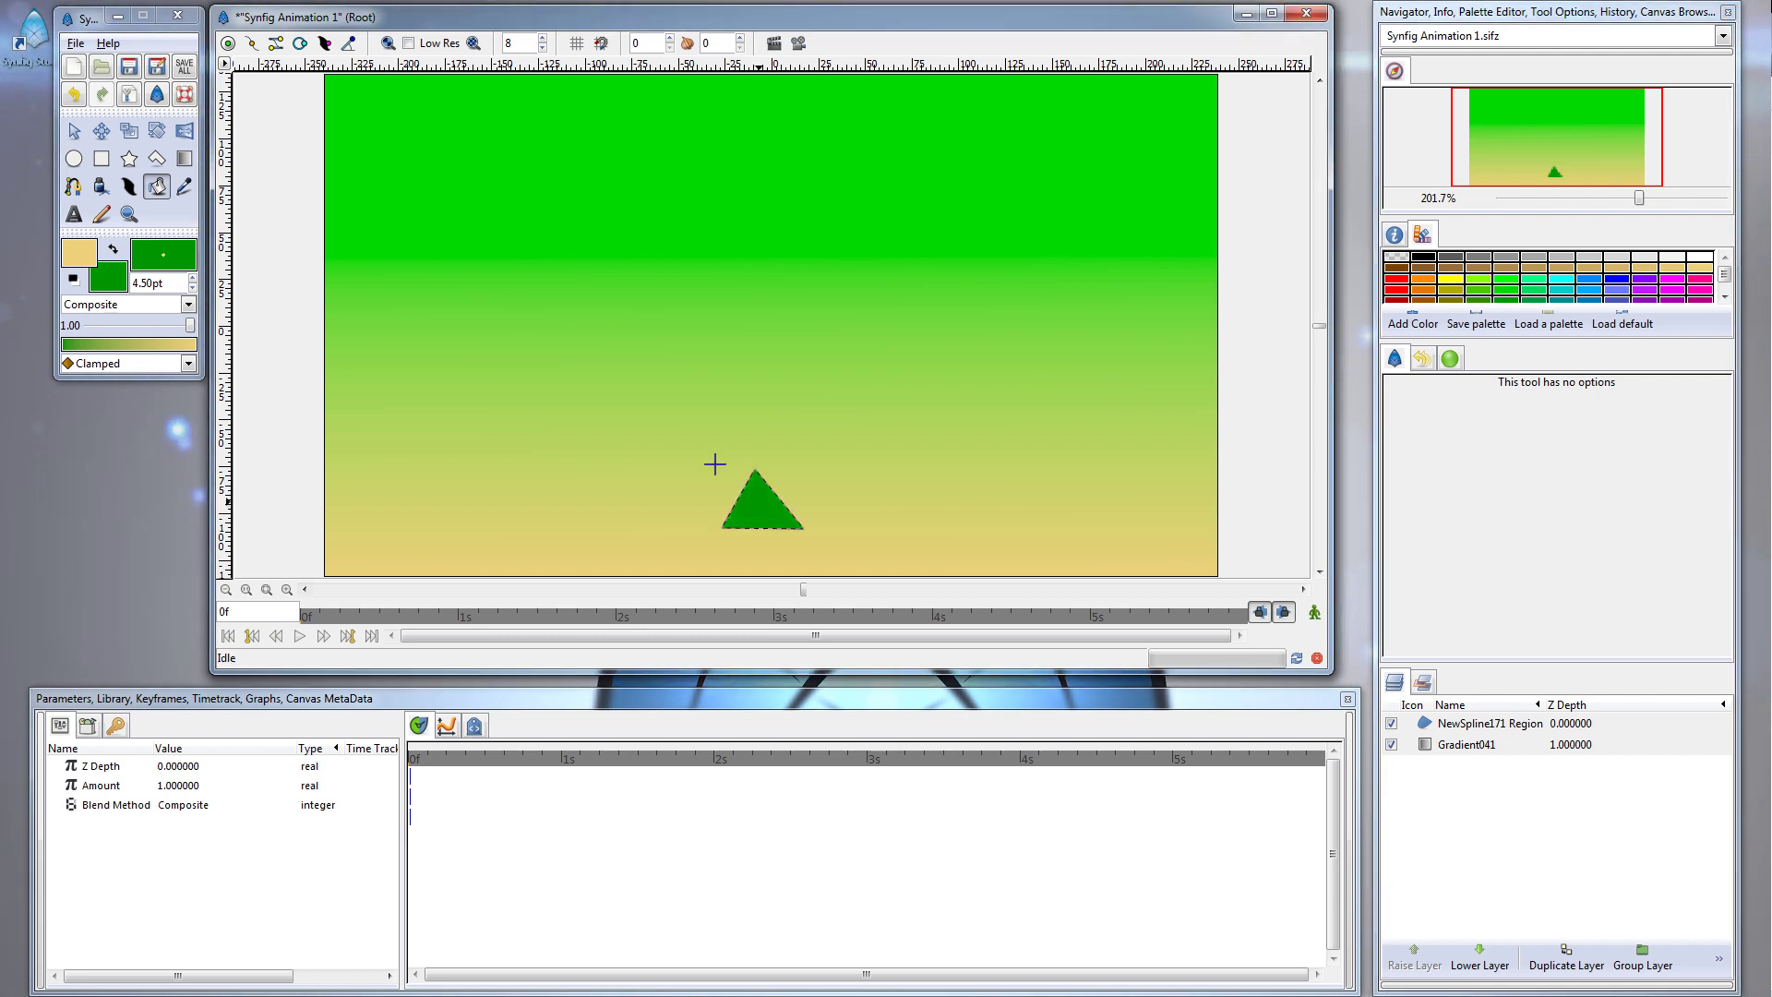
Select the triangle's region layer and rename it Stem
left_click(77, 134)
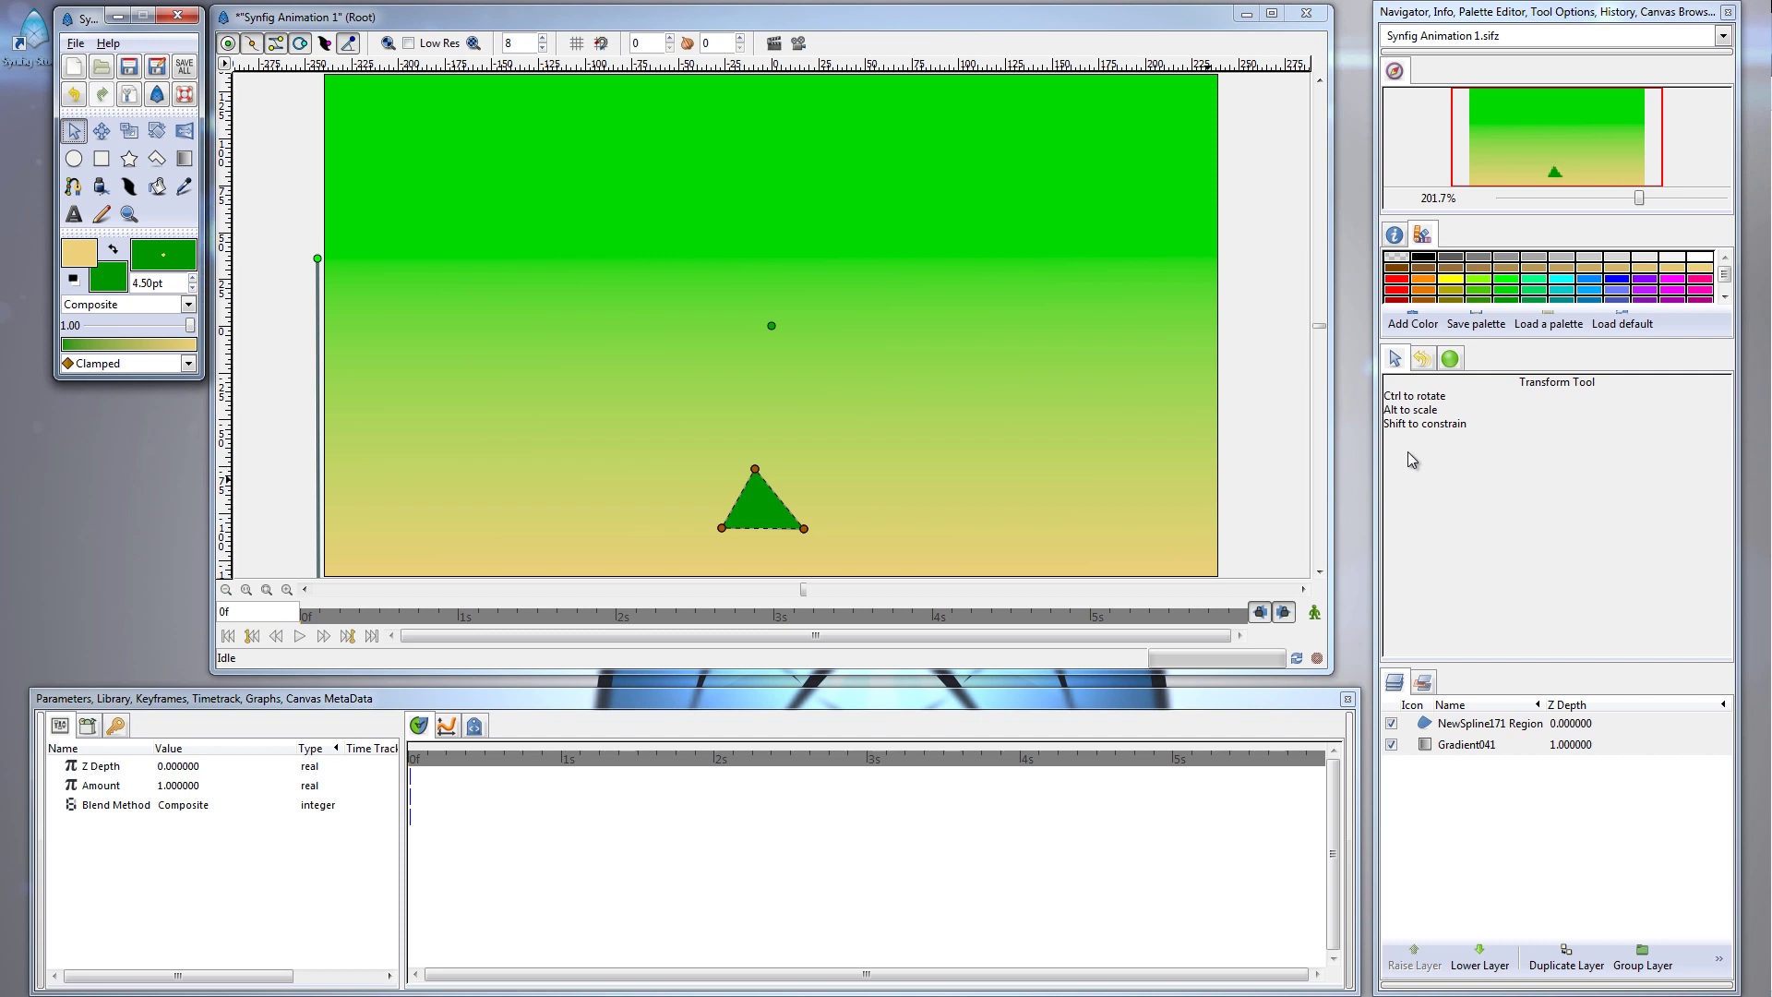
left_click(1574, 725)
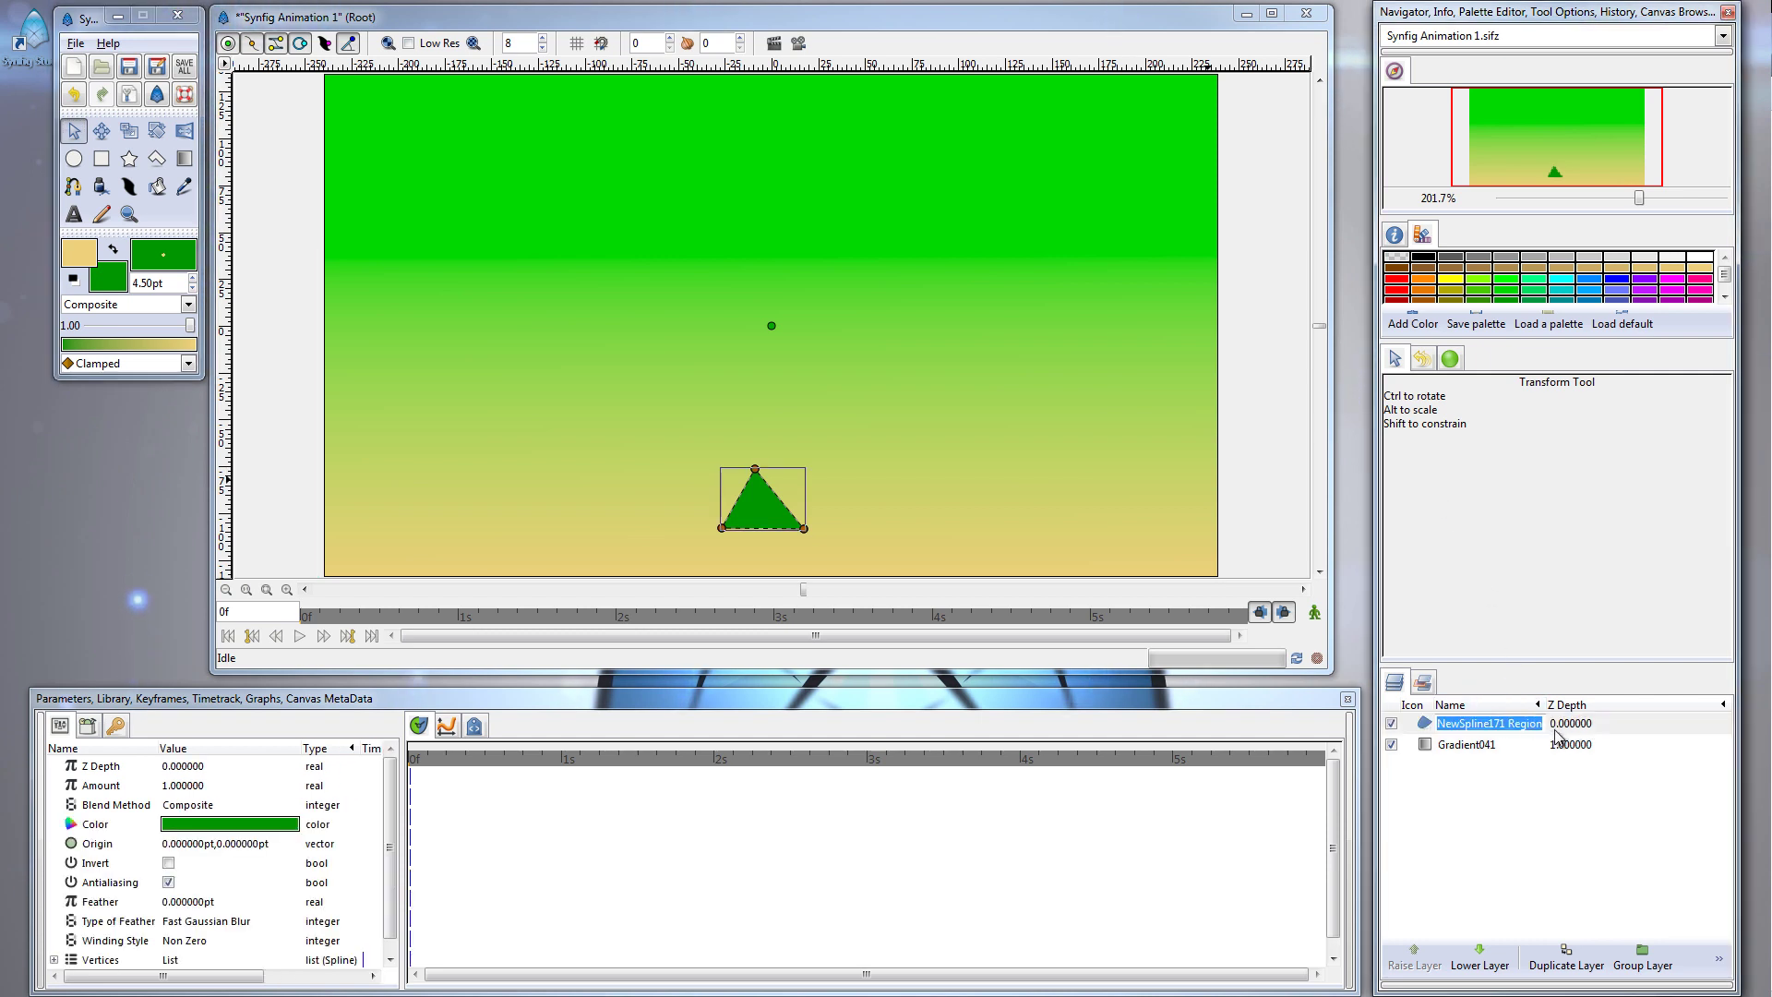
type("Stem")
key("Return")
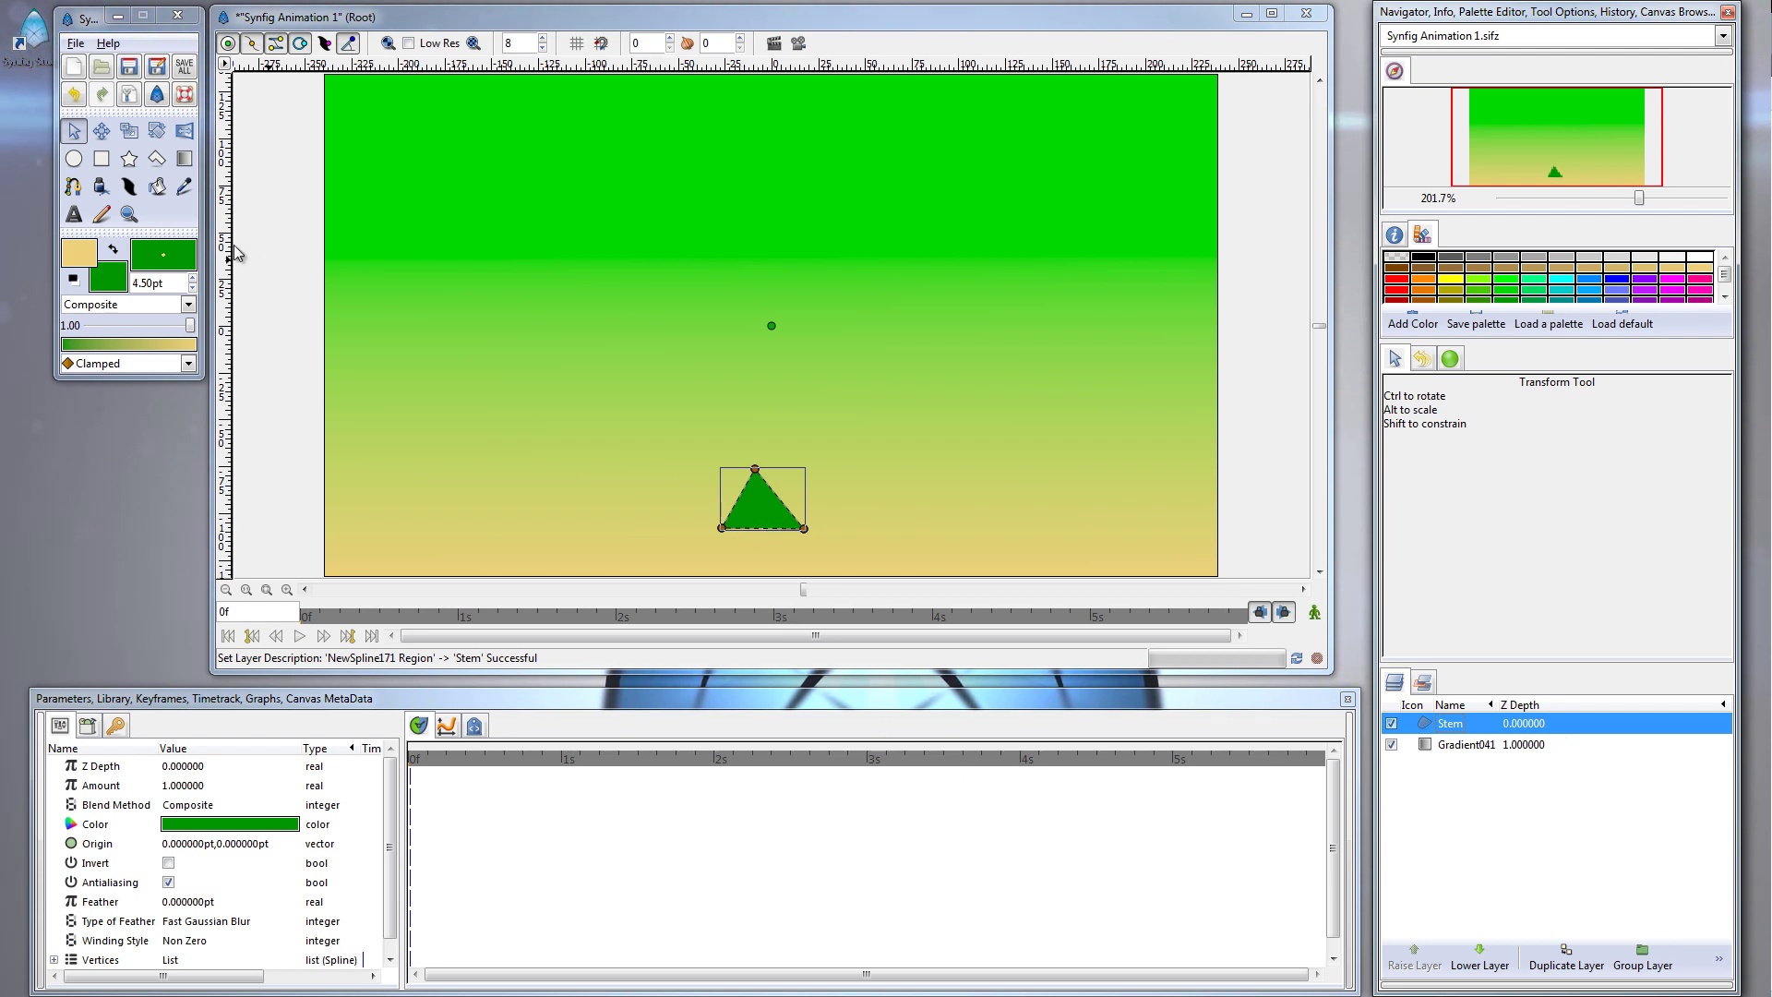
Pull out the tangents of the Stem triangle's three vertices to curve all of its sides outward
left_click(75, 132)
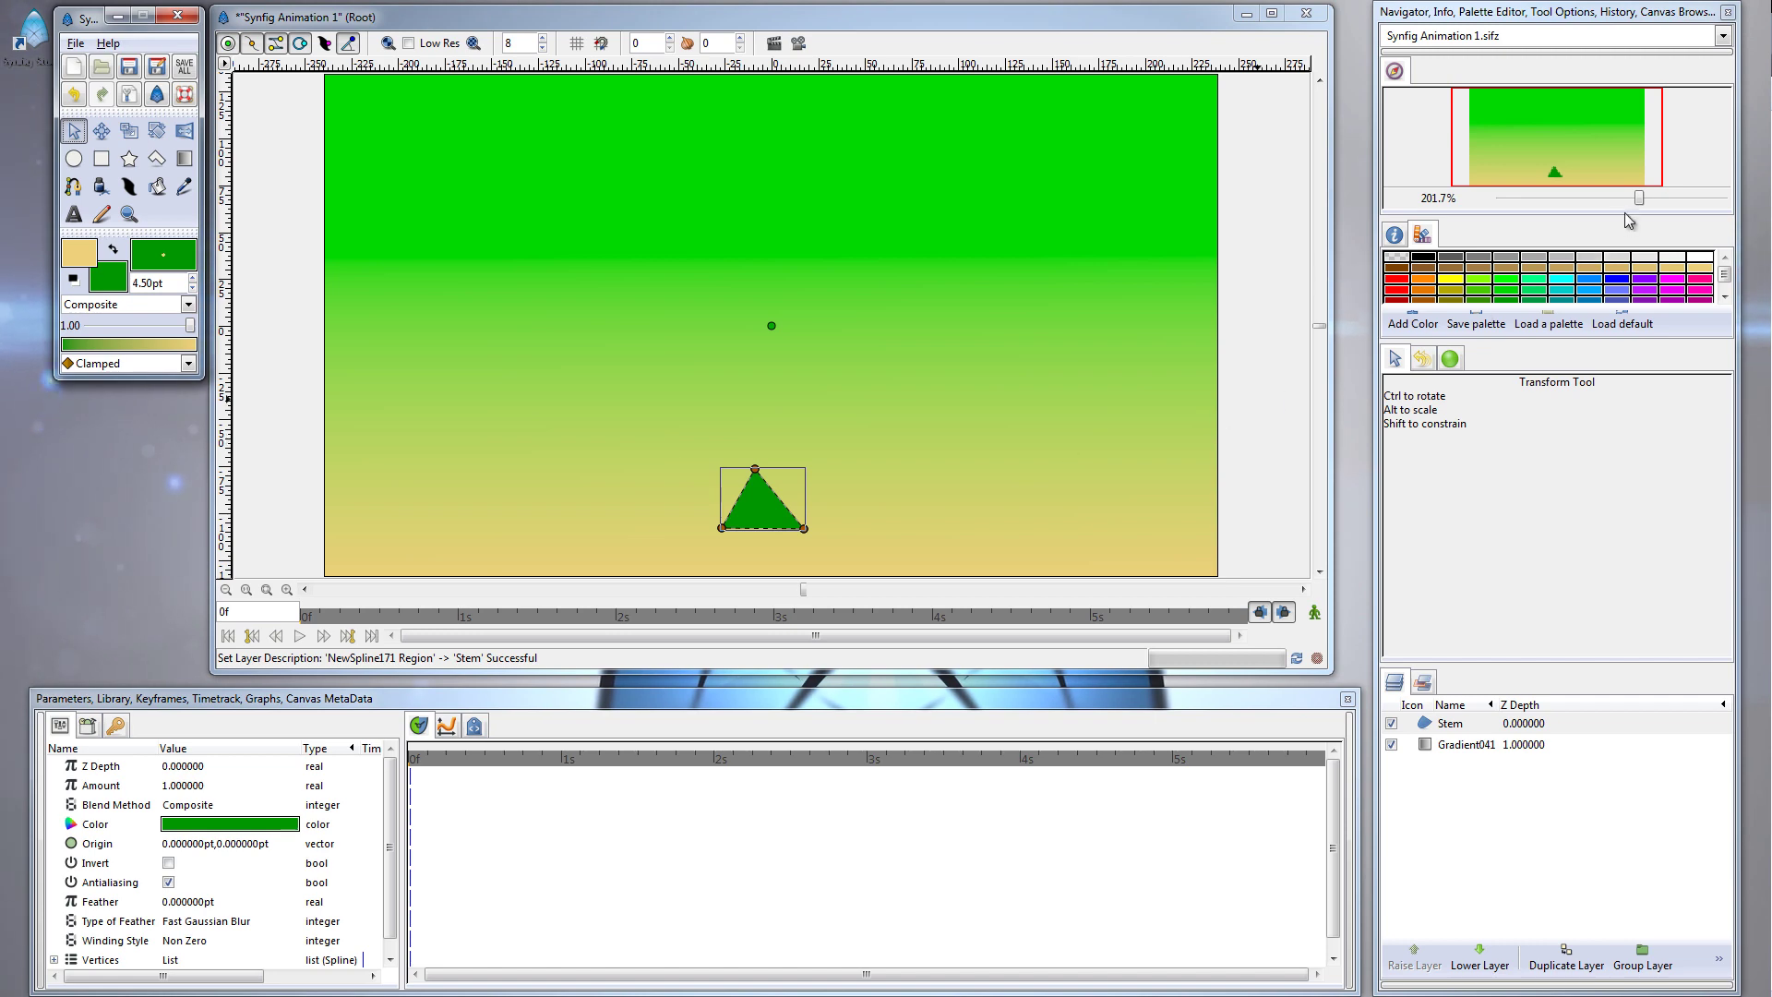
left_click_drag(1640, 197, 1672, 198)
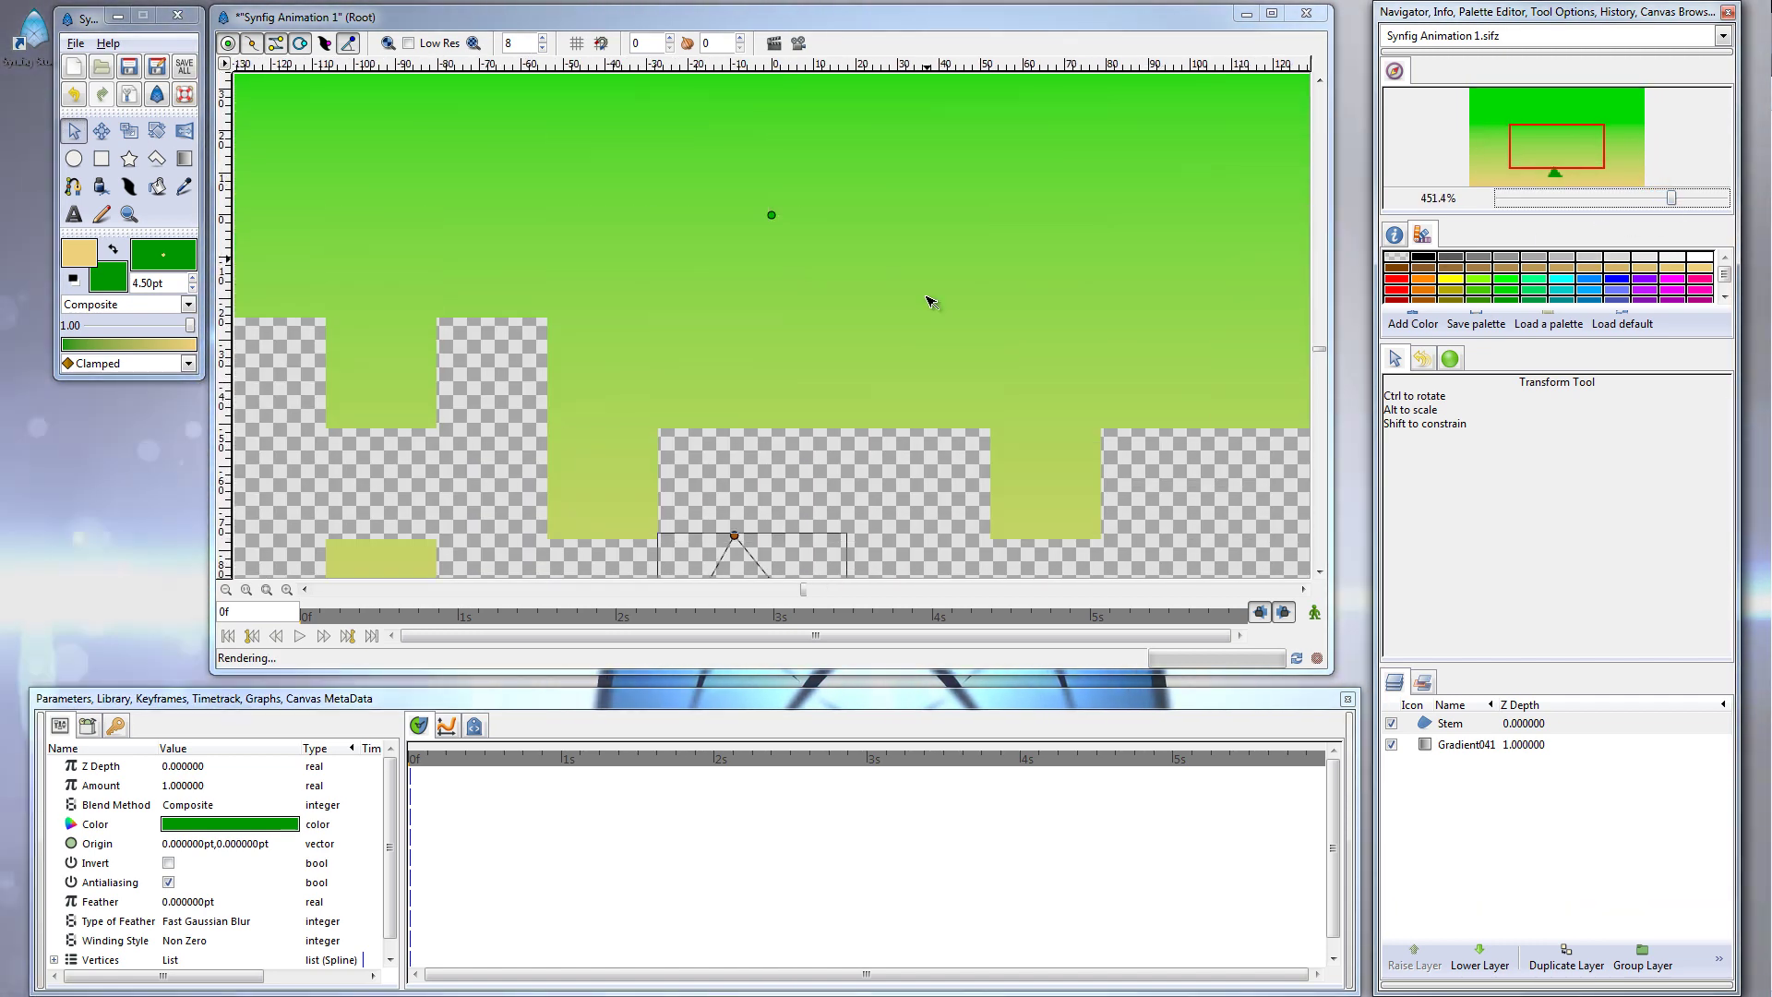
scroll(930, 301, "down", 5)
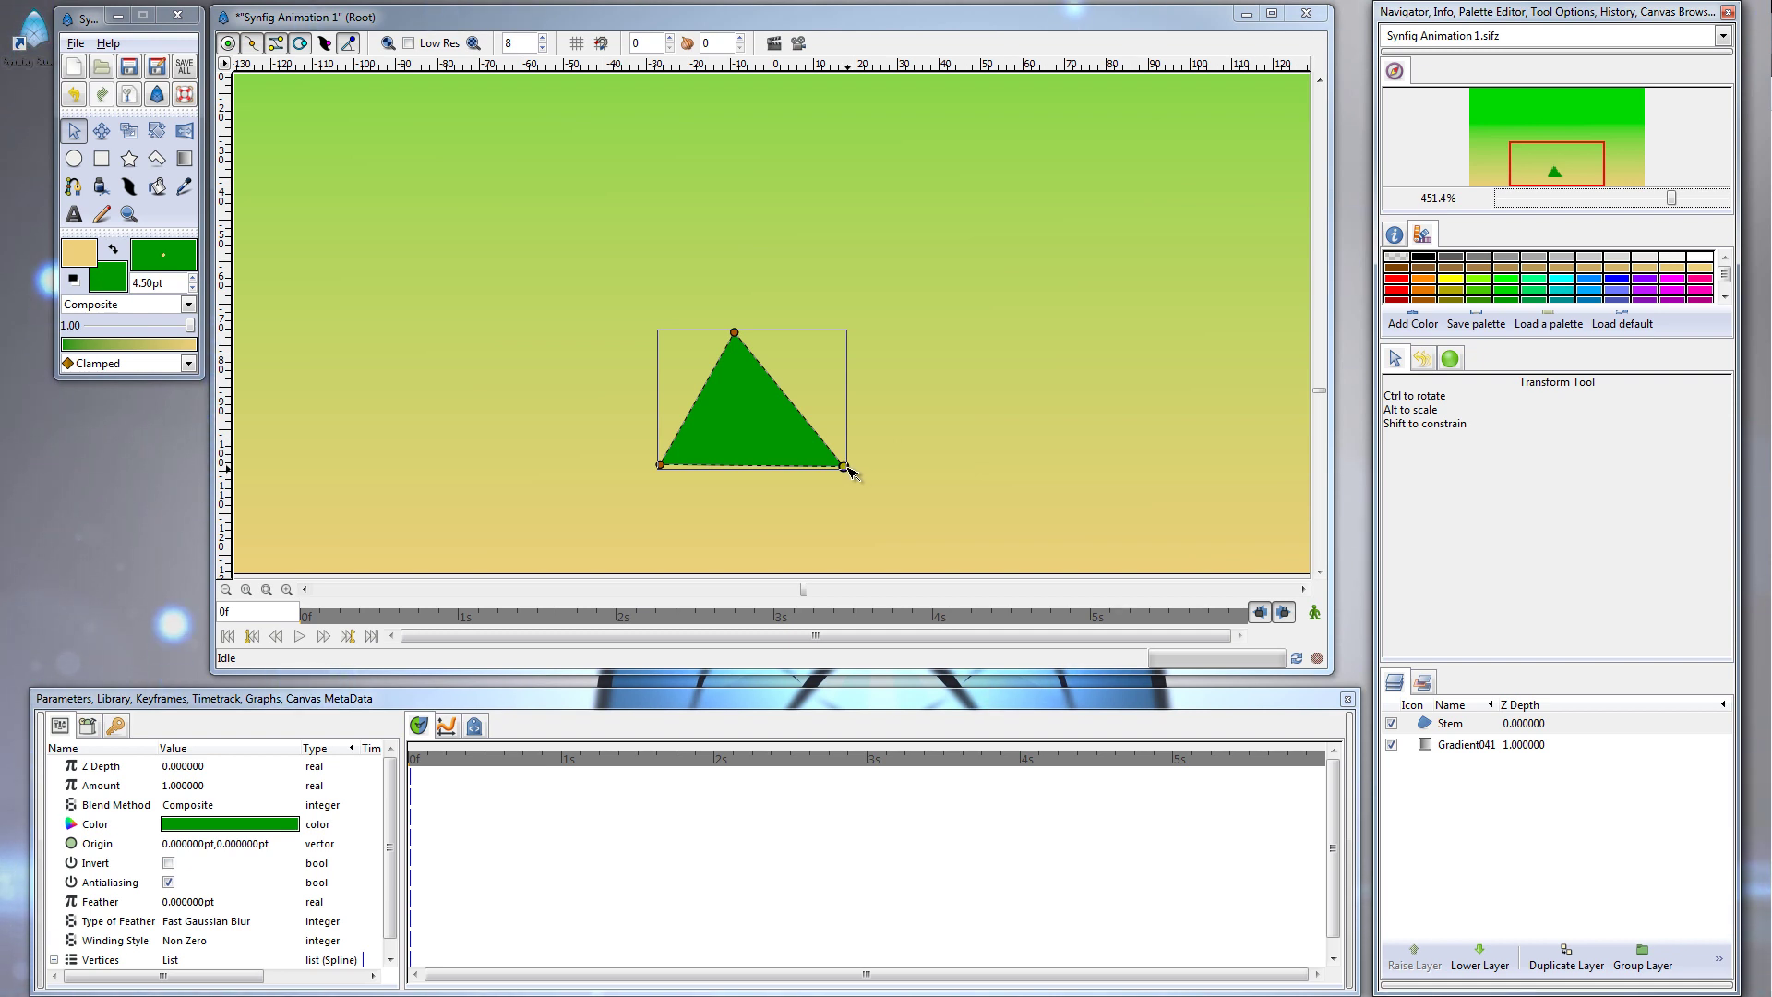
left_click(847, 465)
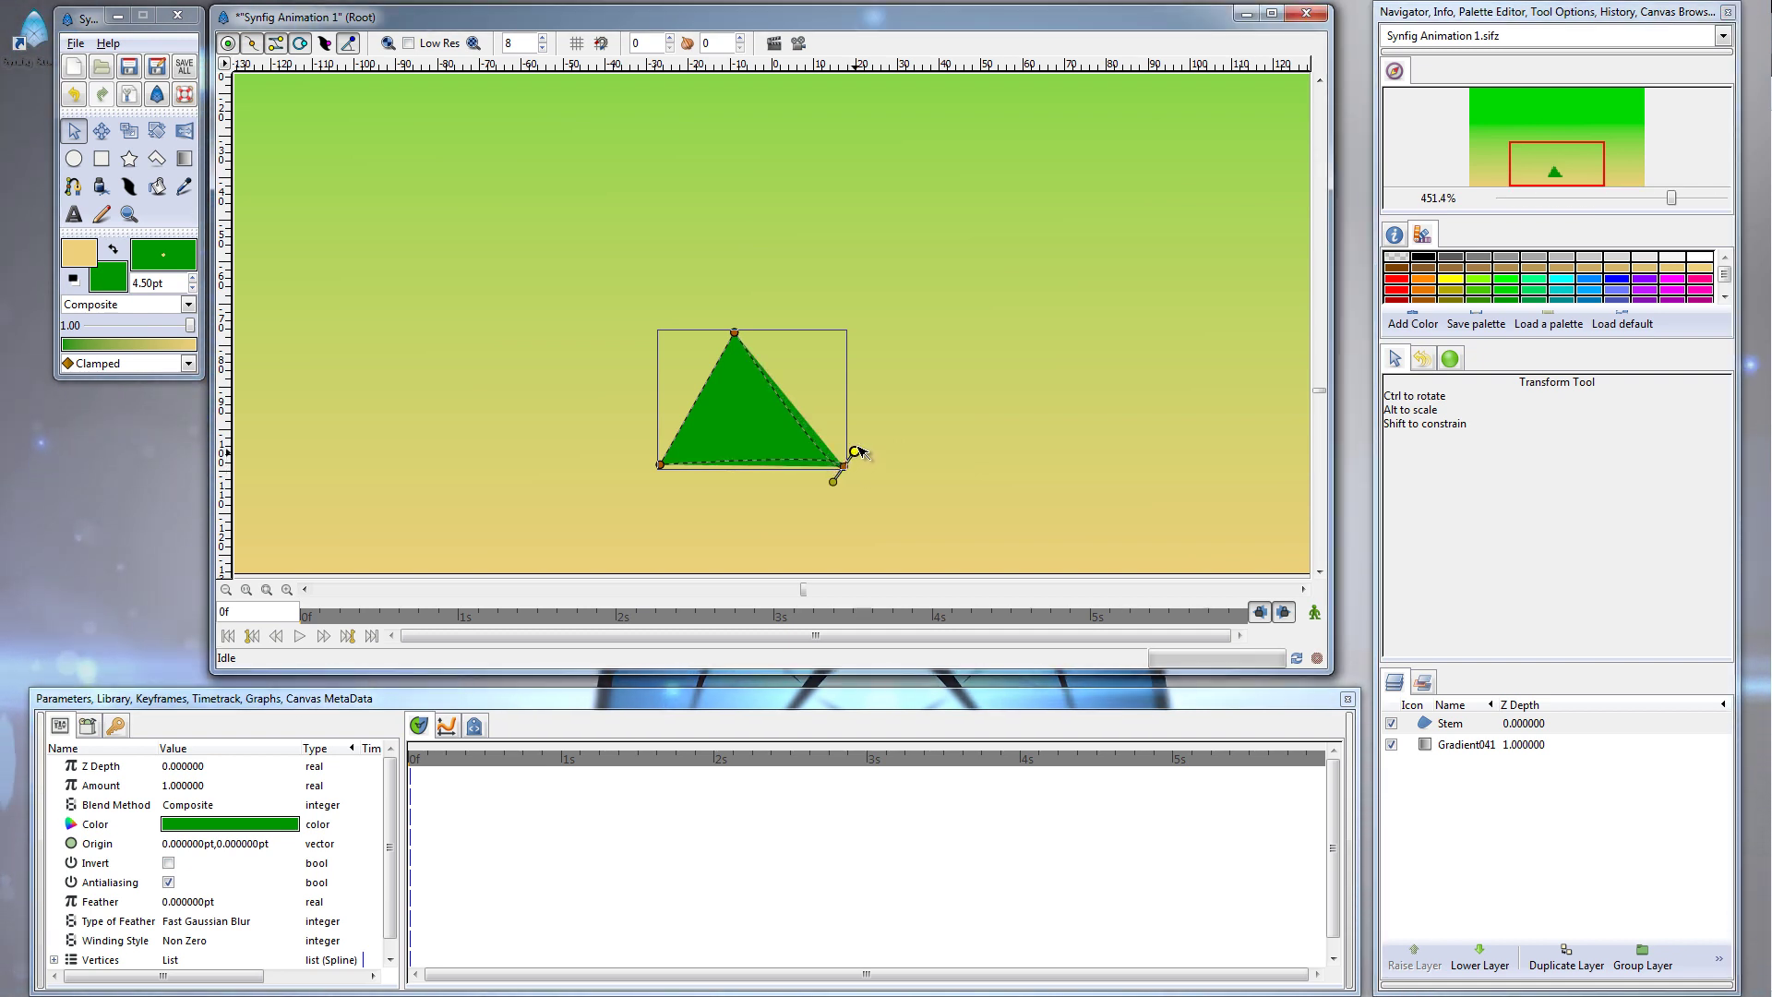
mouse_move(837, 474)
left_mouse_down()
mouse_move(862, 487)
mouse_move(827, 500)
left_mouse_up()
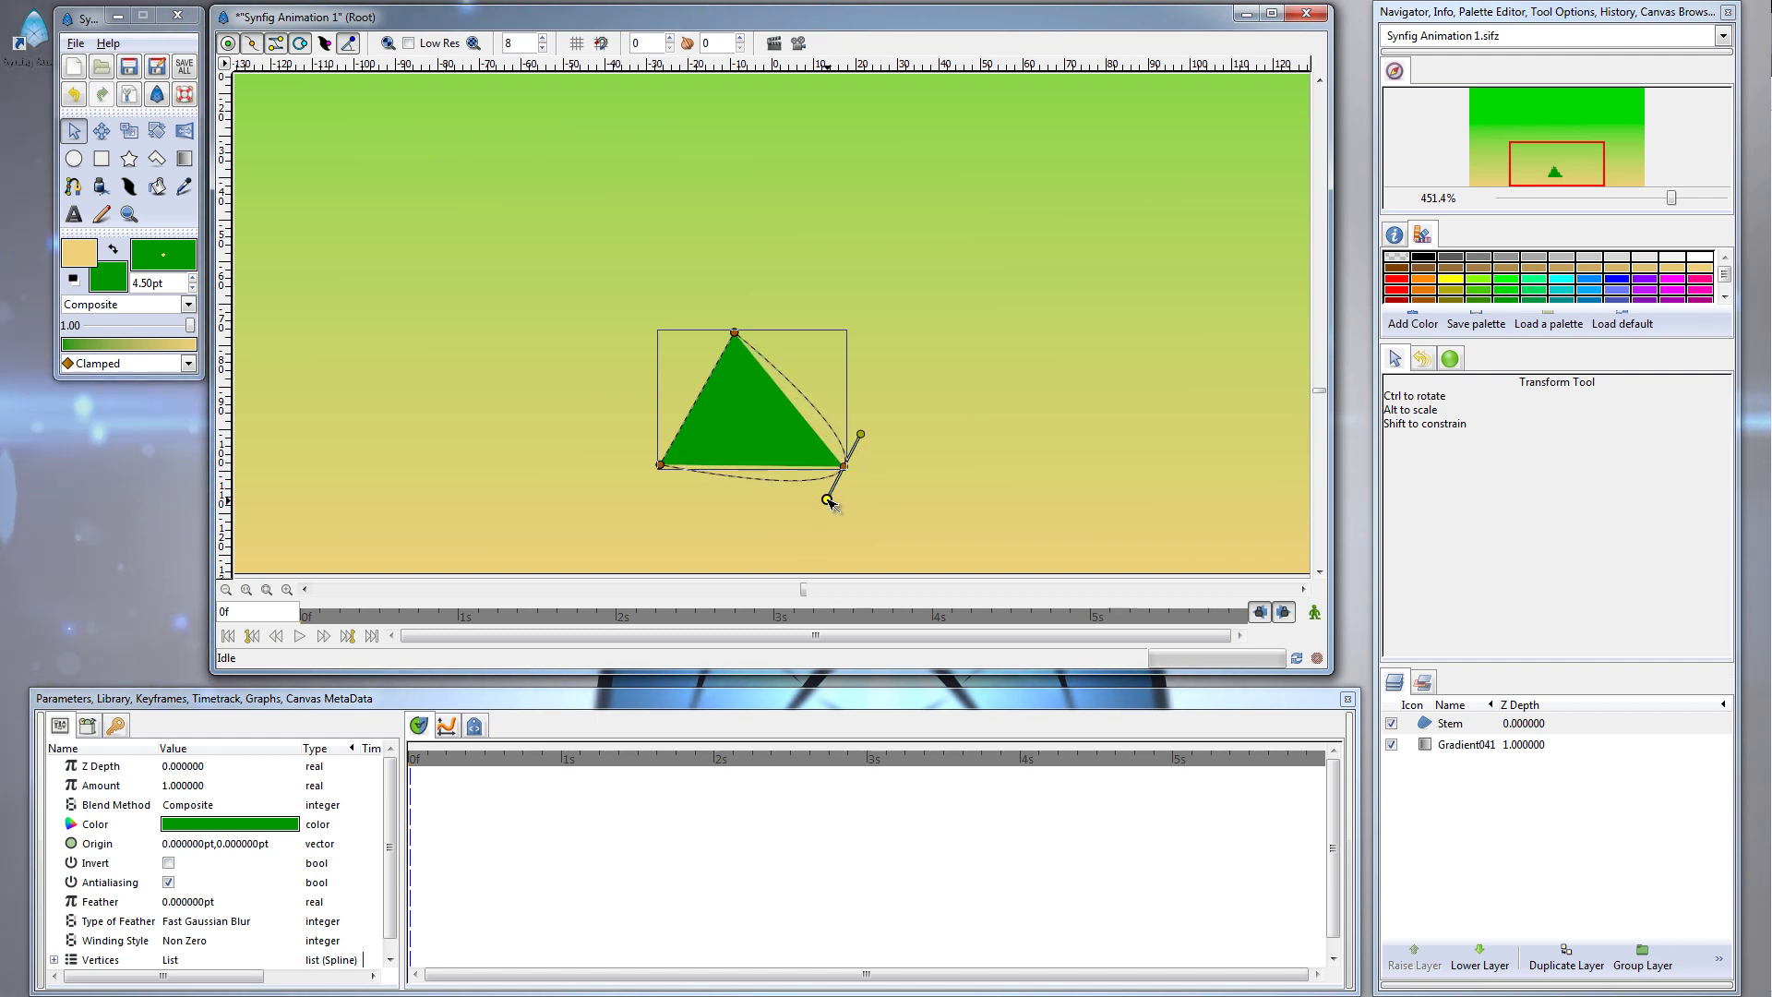
left_click(735, 332)
left_click_drag(733, 334, 713, 336)
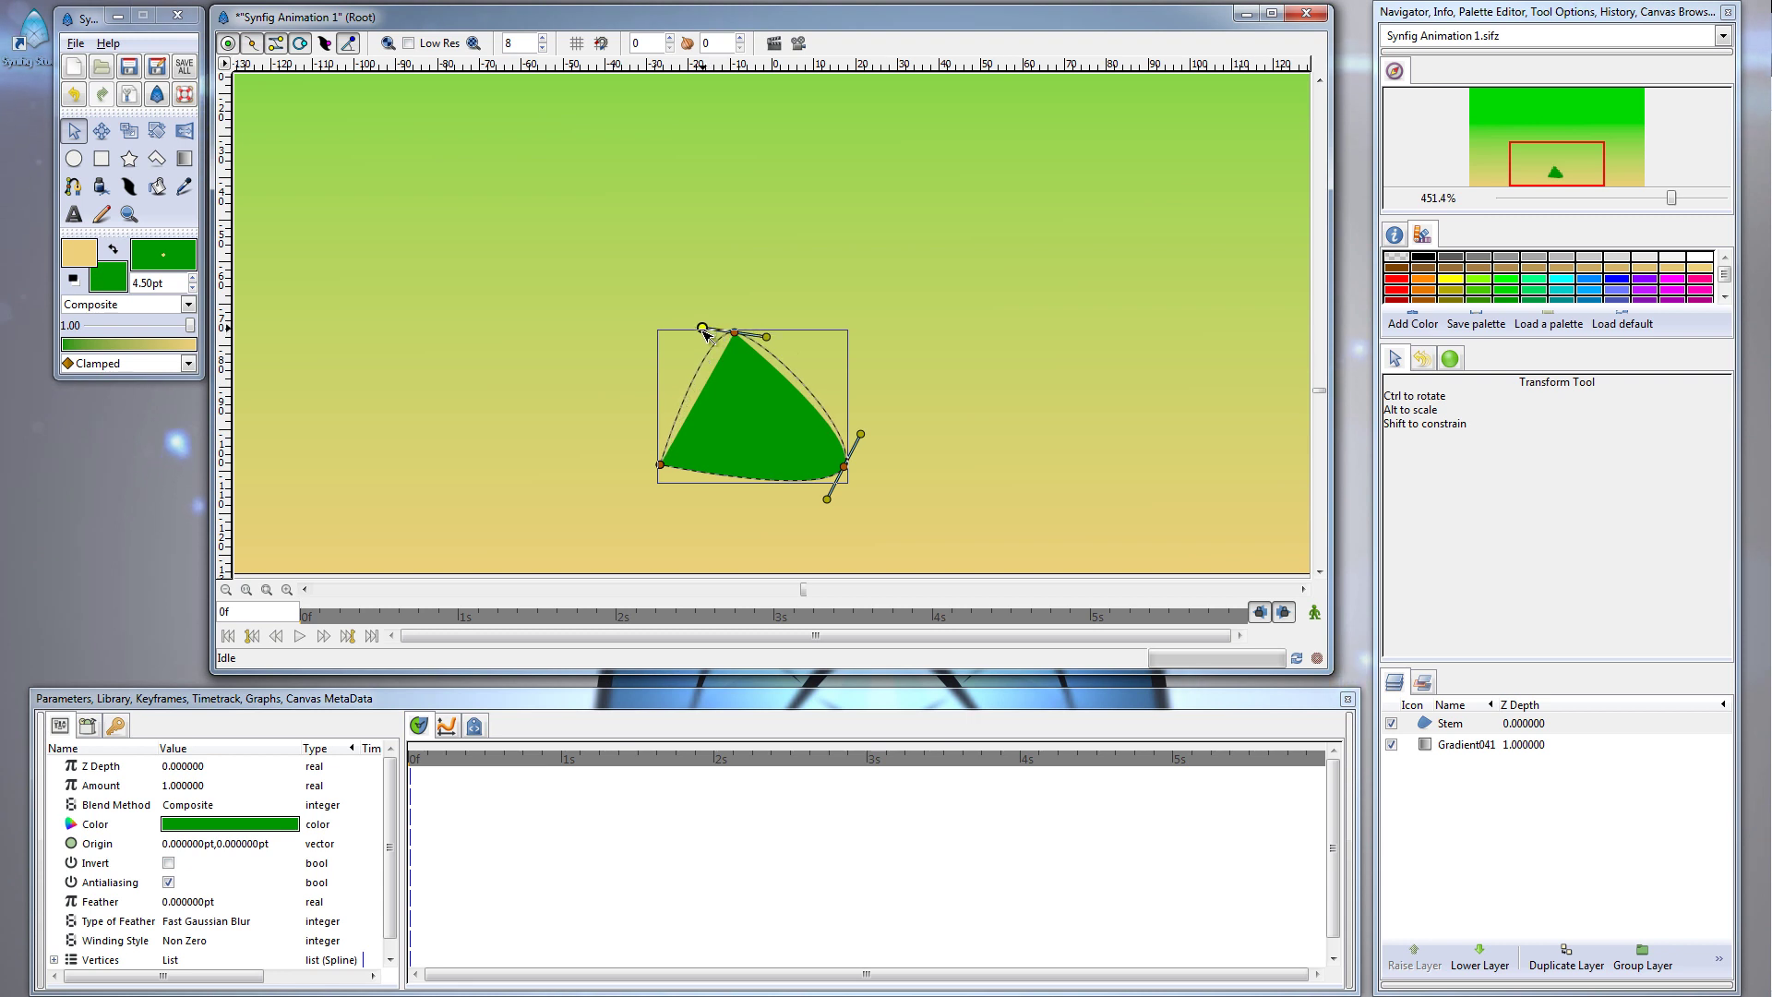
left_click(661, 464)
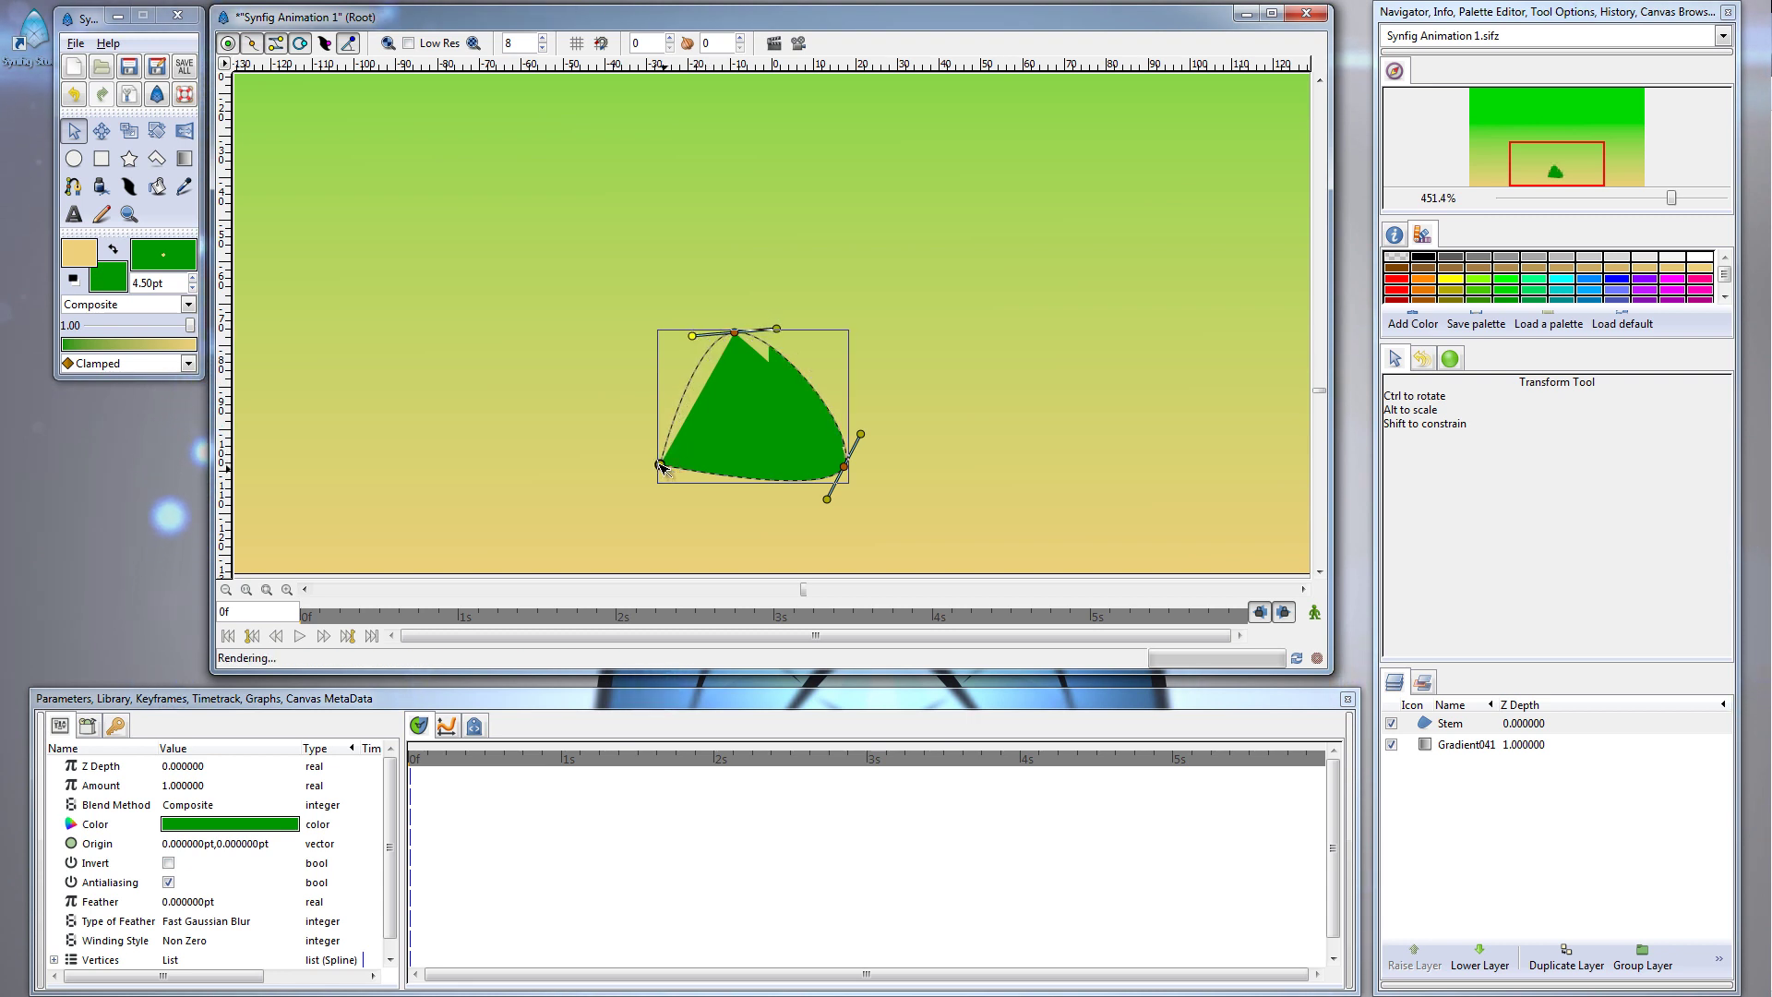
left_click_drag(661, 466, 672, 487)
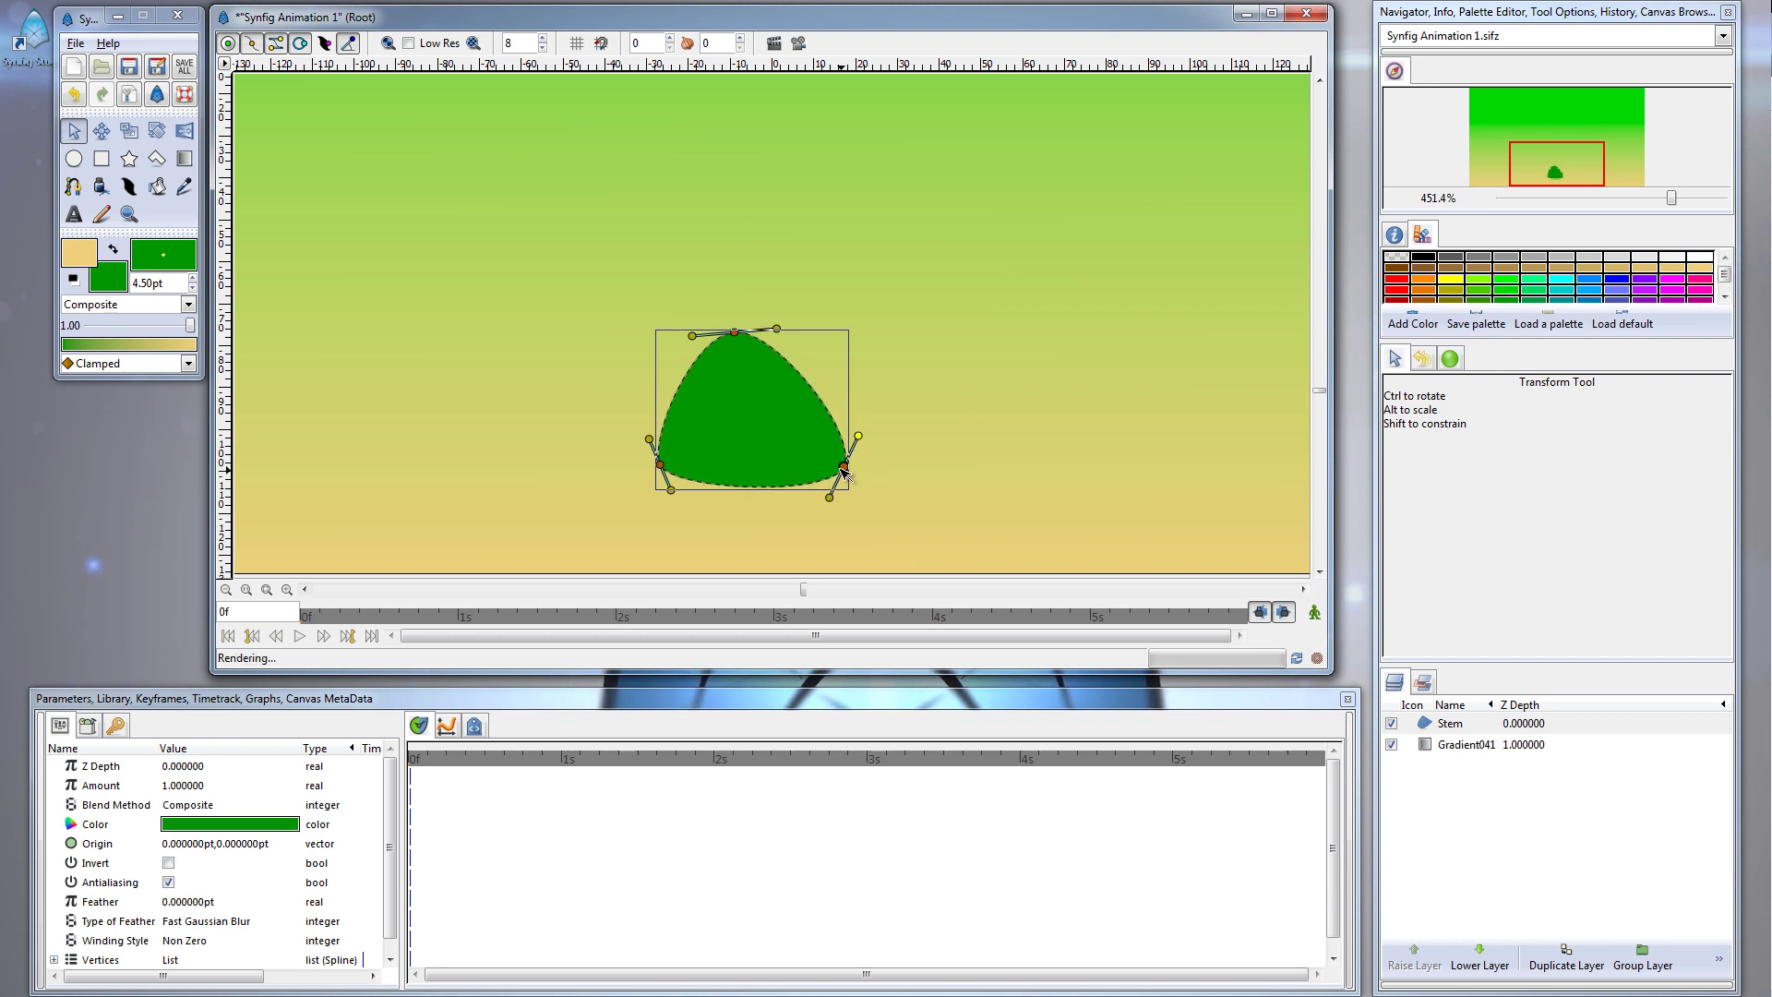
Split the tangents on both base vertices and the top vertex of the stem shape
right_click(846, 469)
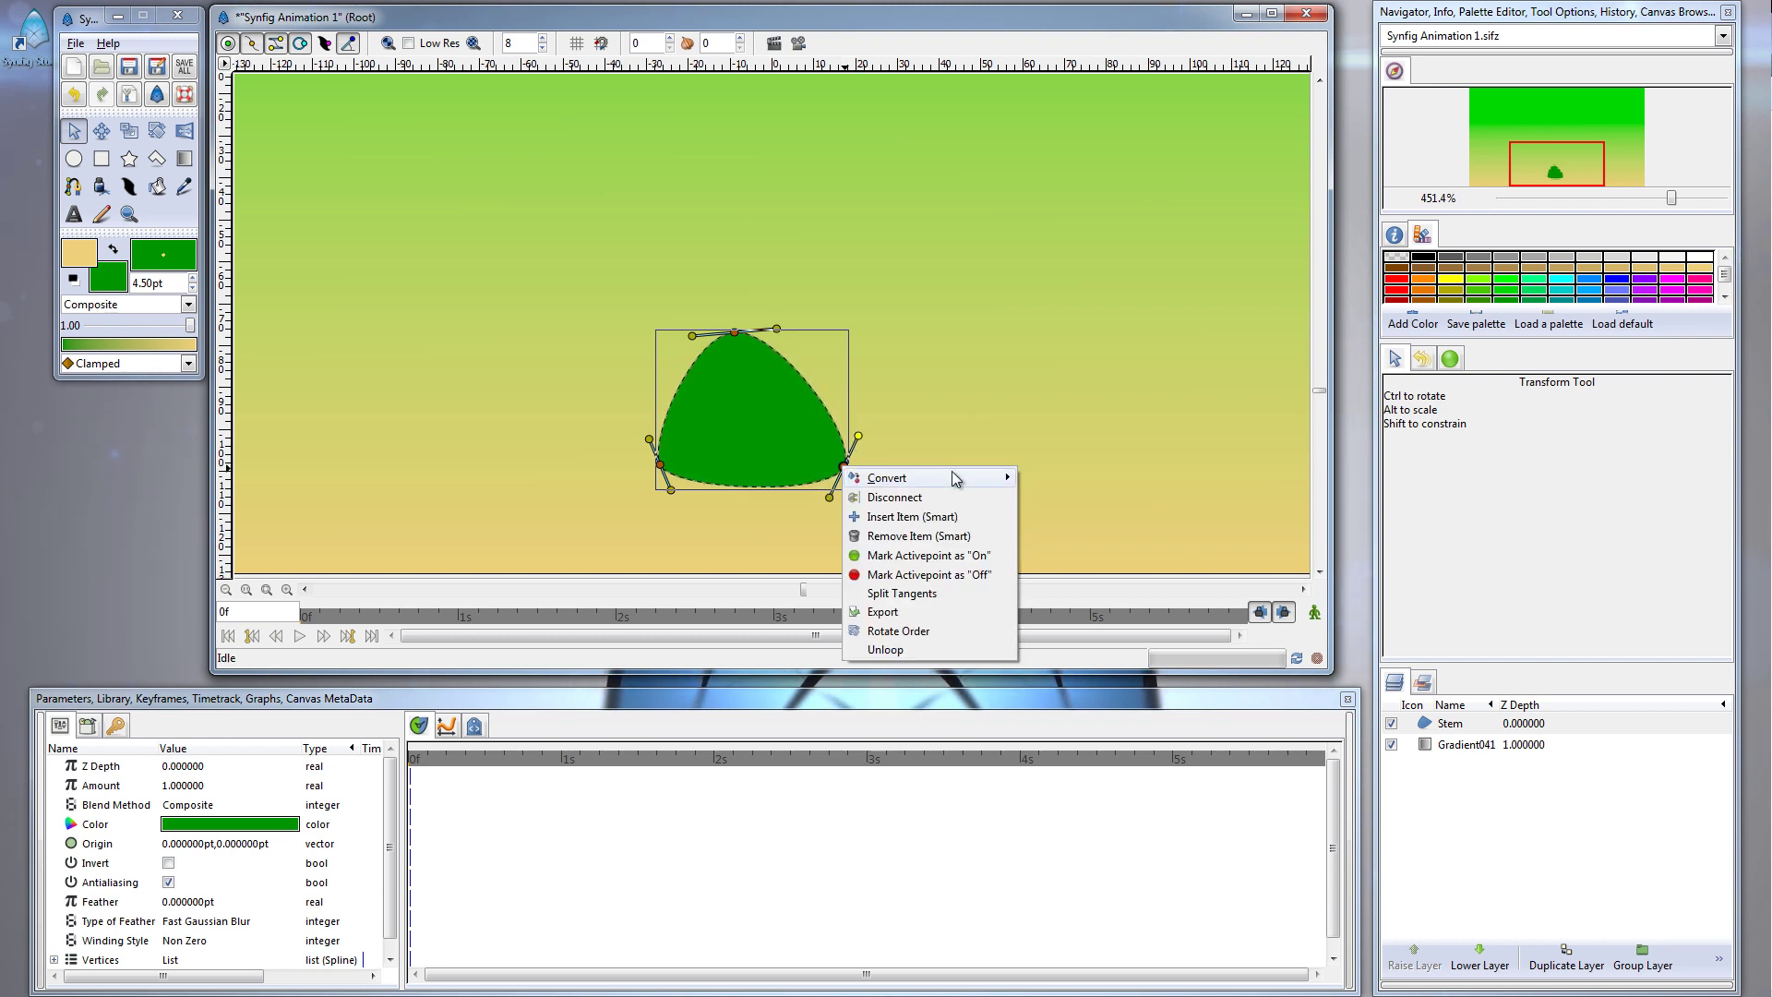
left_click(920, 597)
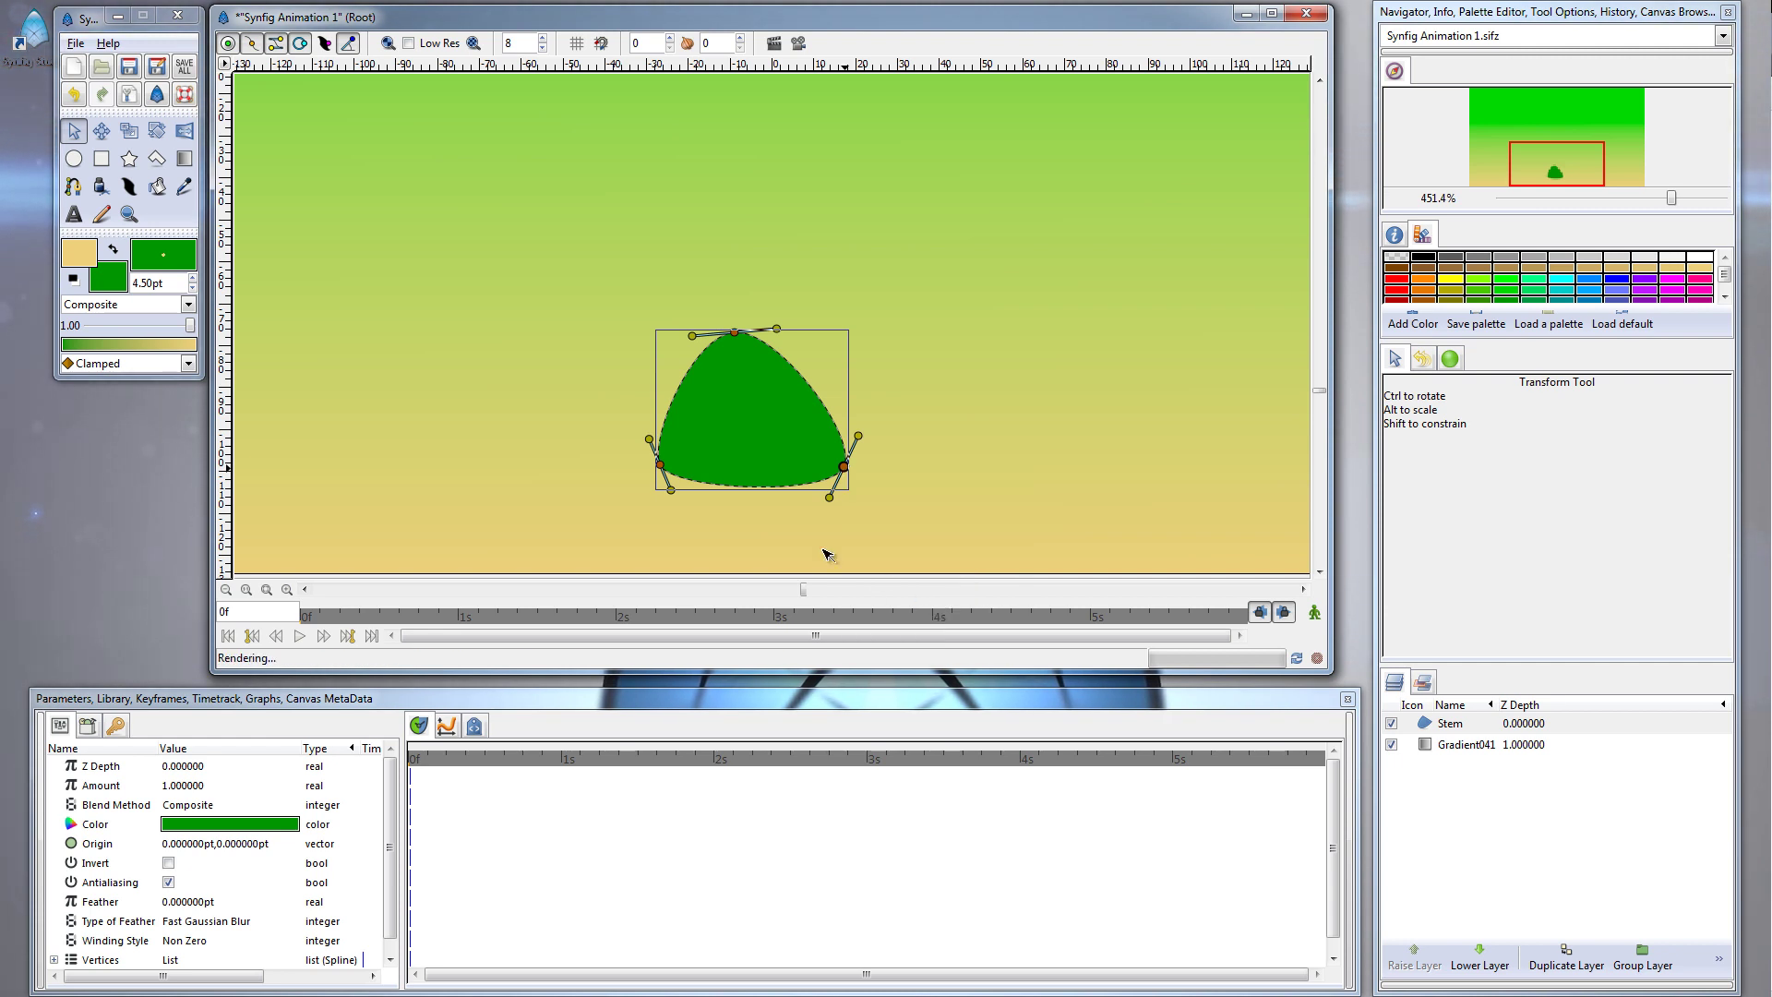
right_click(660, 465)
left_click(728, 593)
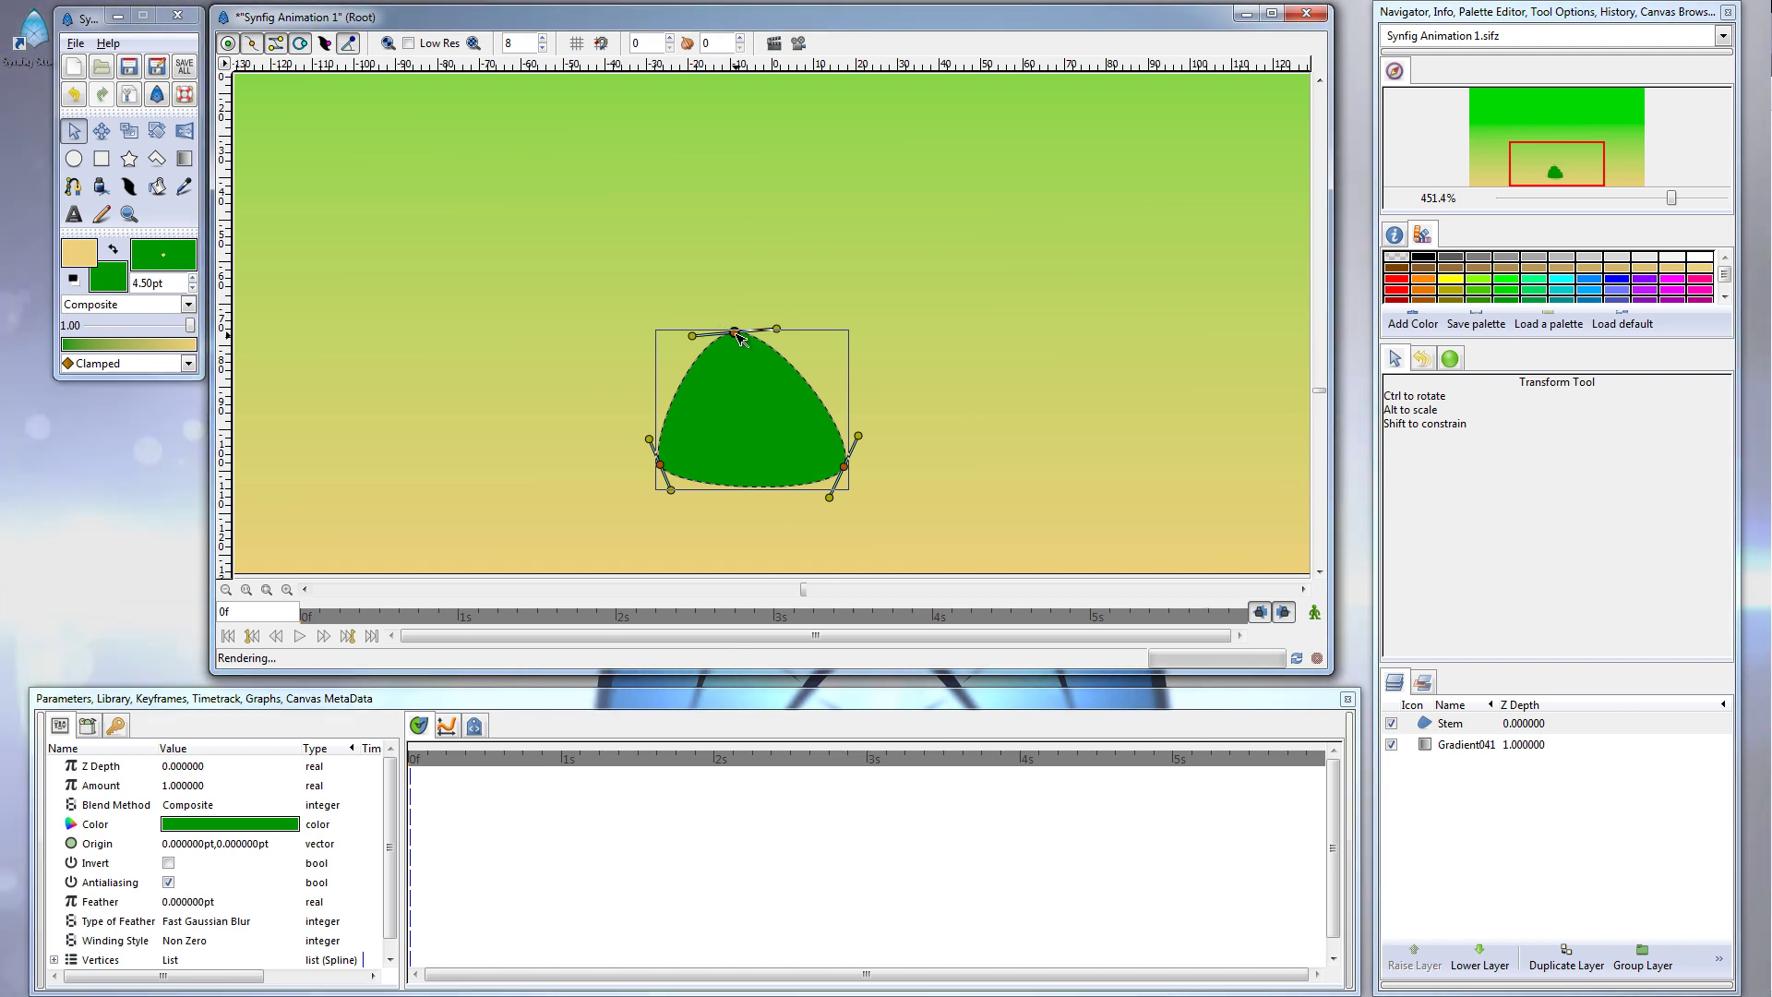
right_click(735, 332)
left_click(805, 461)
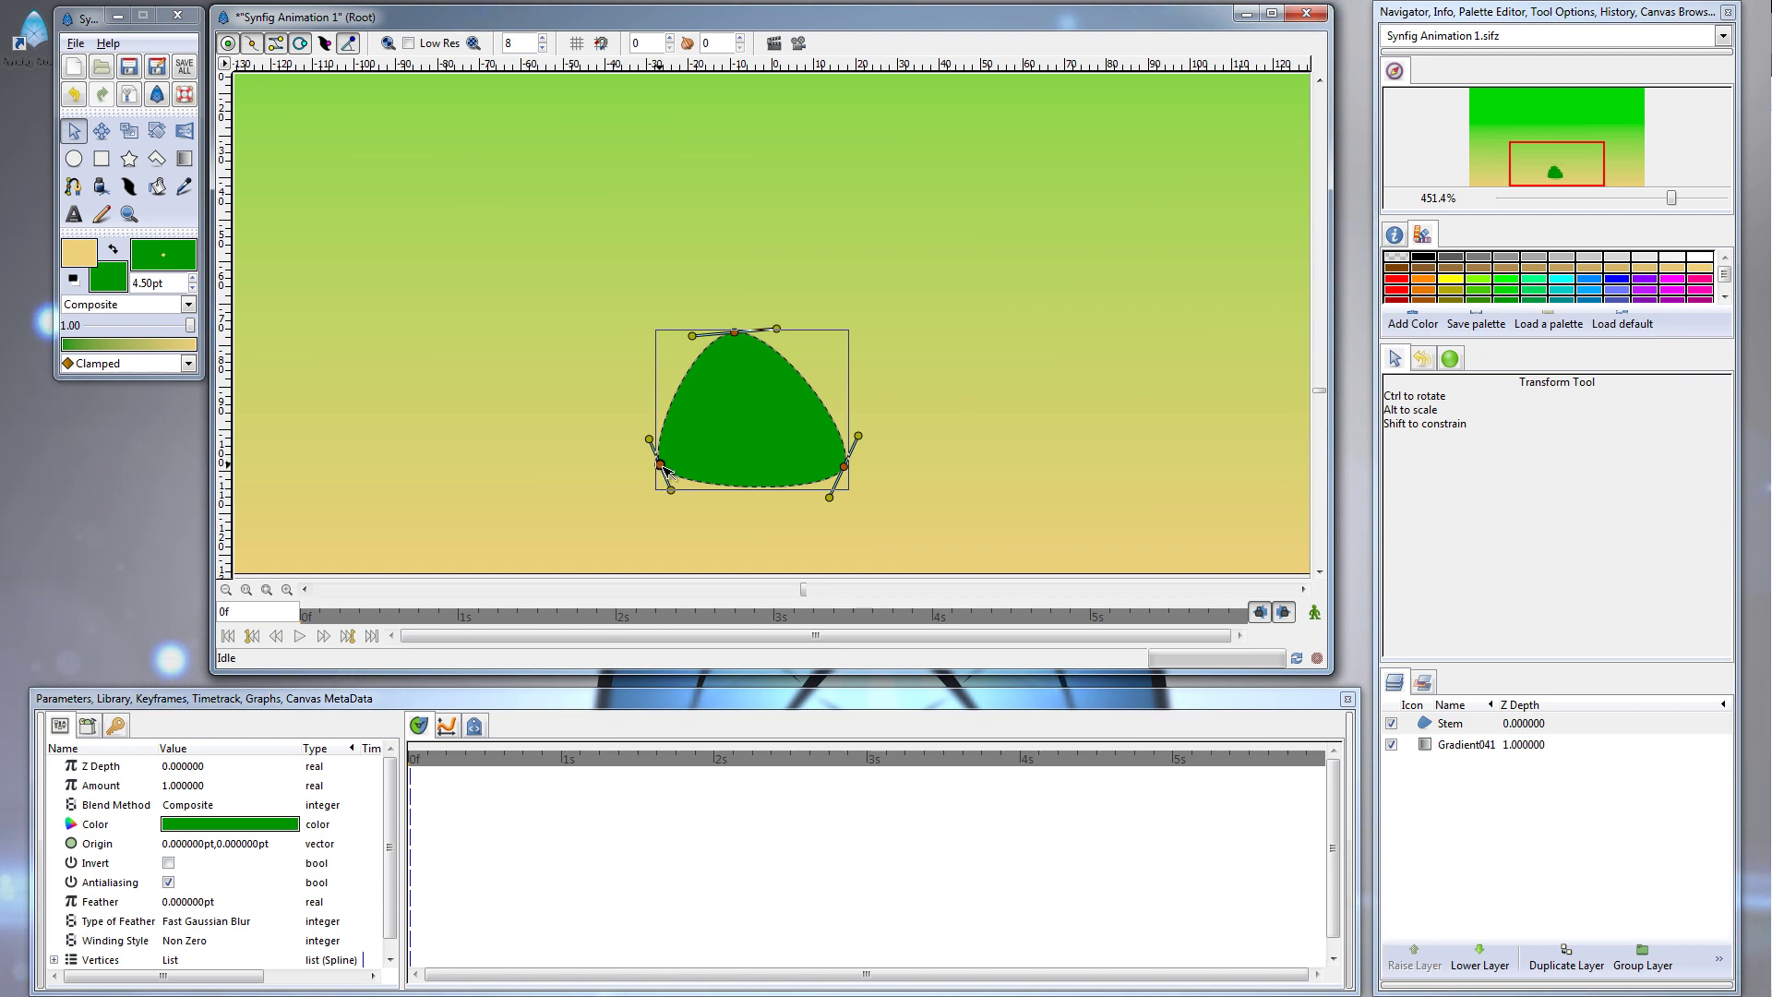
Adjust the stem's tangents and top vertex to form a dome with a flat base and evenly curved sides
left_click_drag(672, 491, 689, 467)
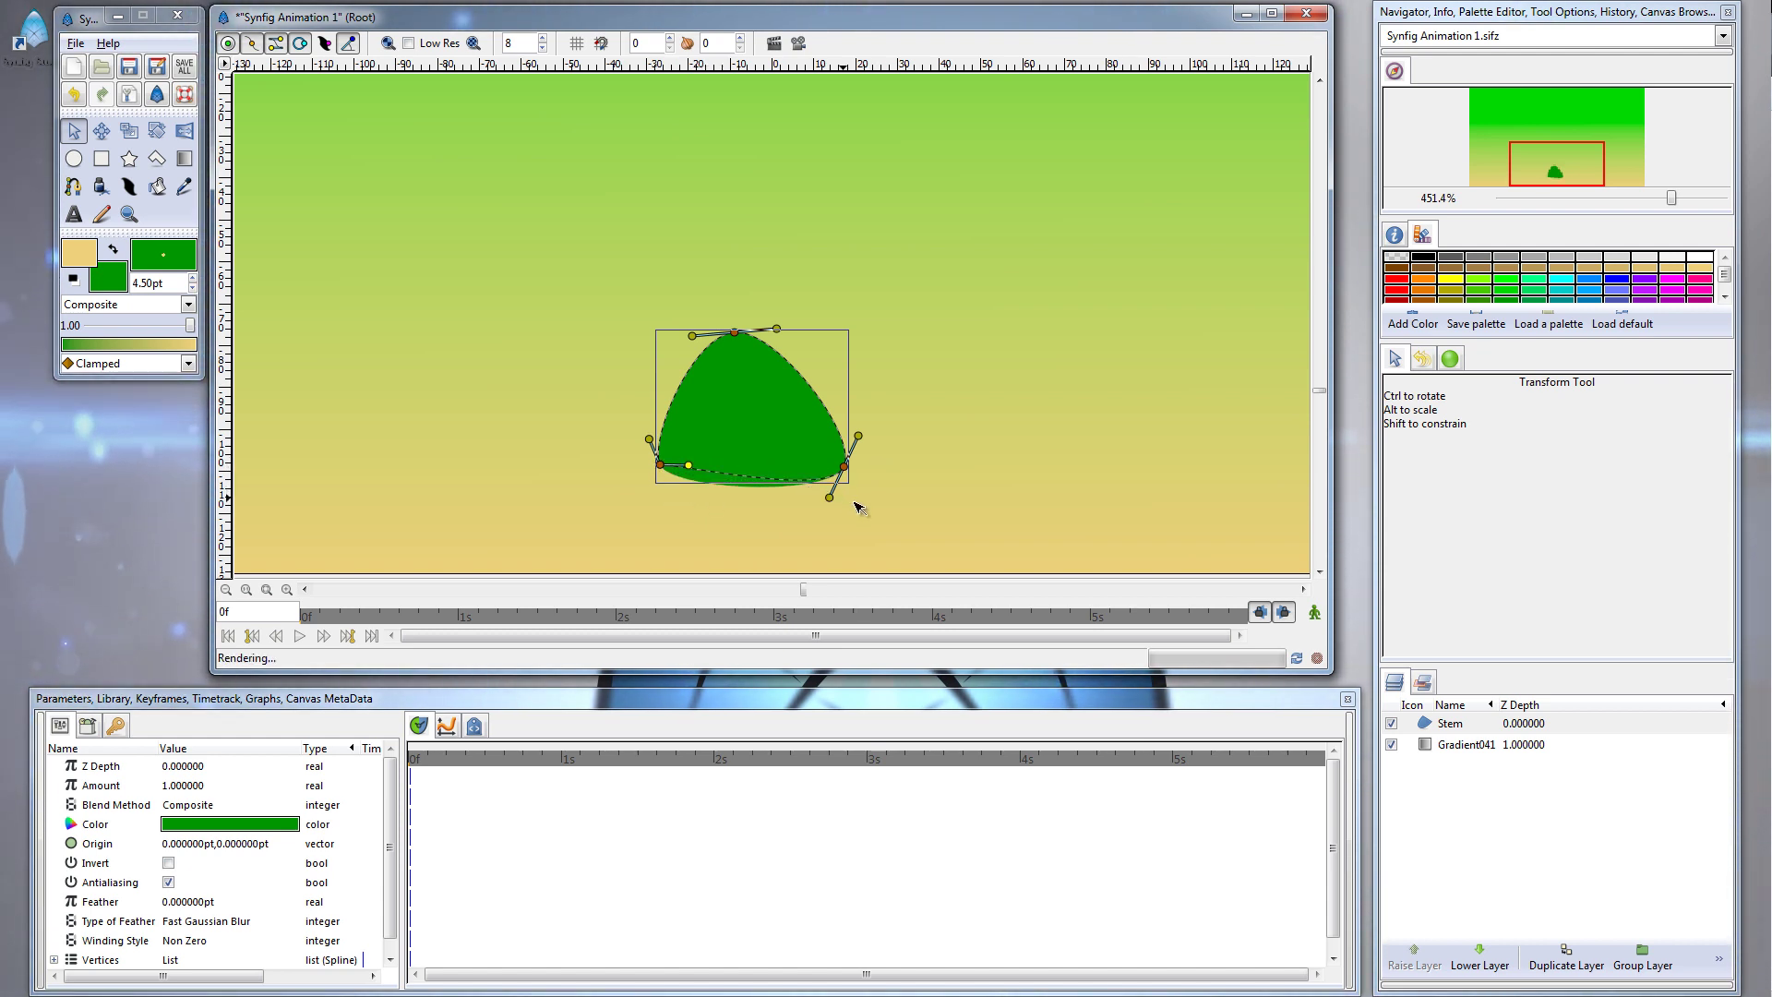
left_click_drag(830, 497, 800, 469)
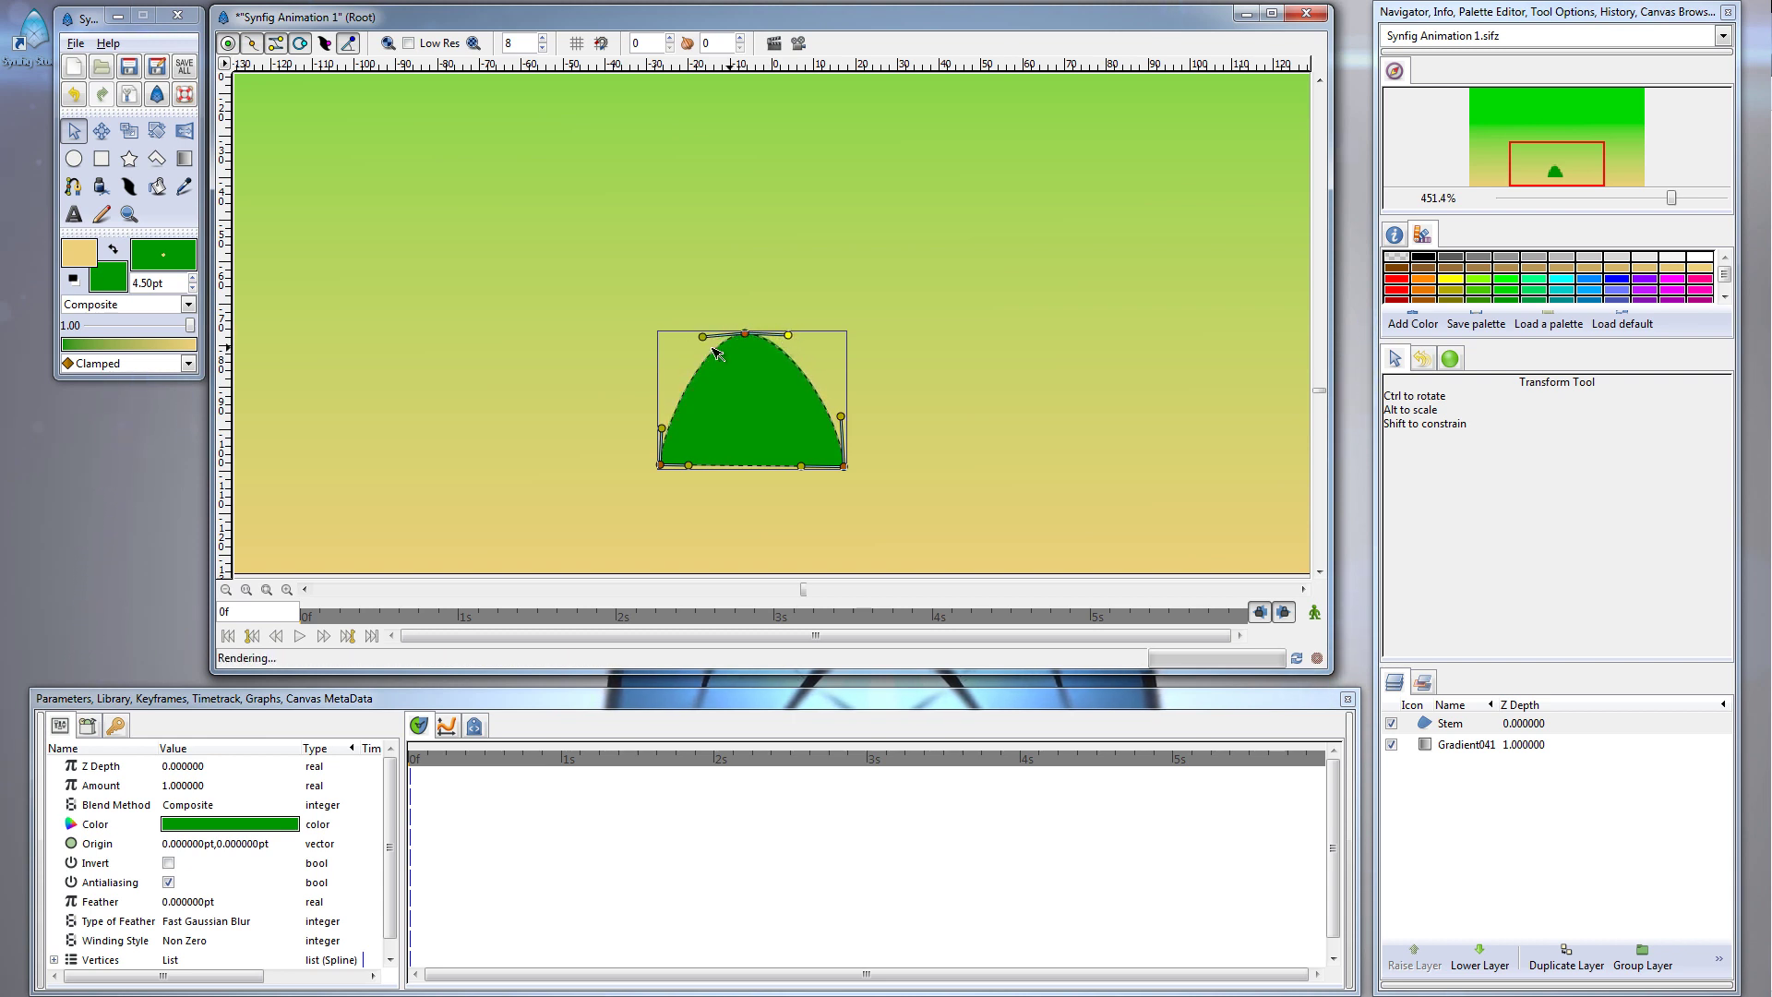
left_click_drag(699, 340, 696, 336)
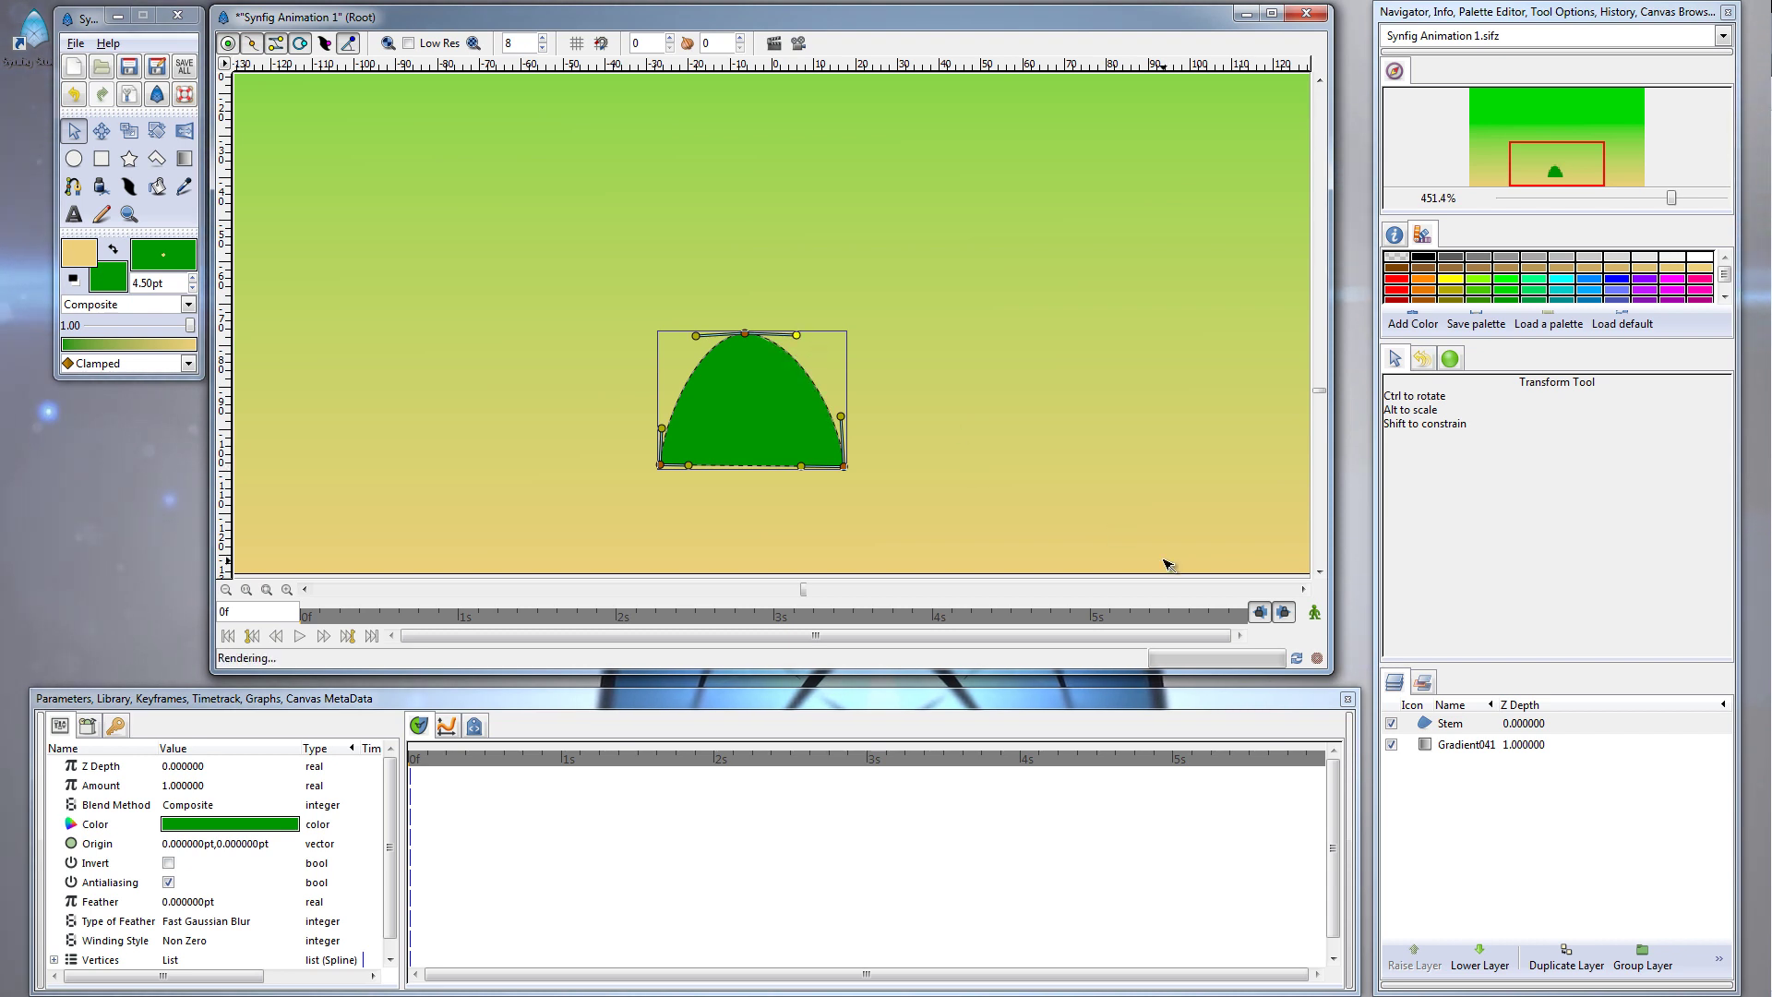
scroll(1144, 471, "up", 1)
scroll(1143, 472, "up", 5)
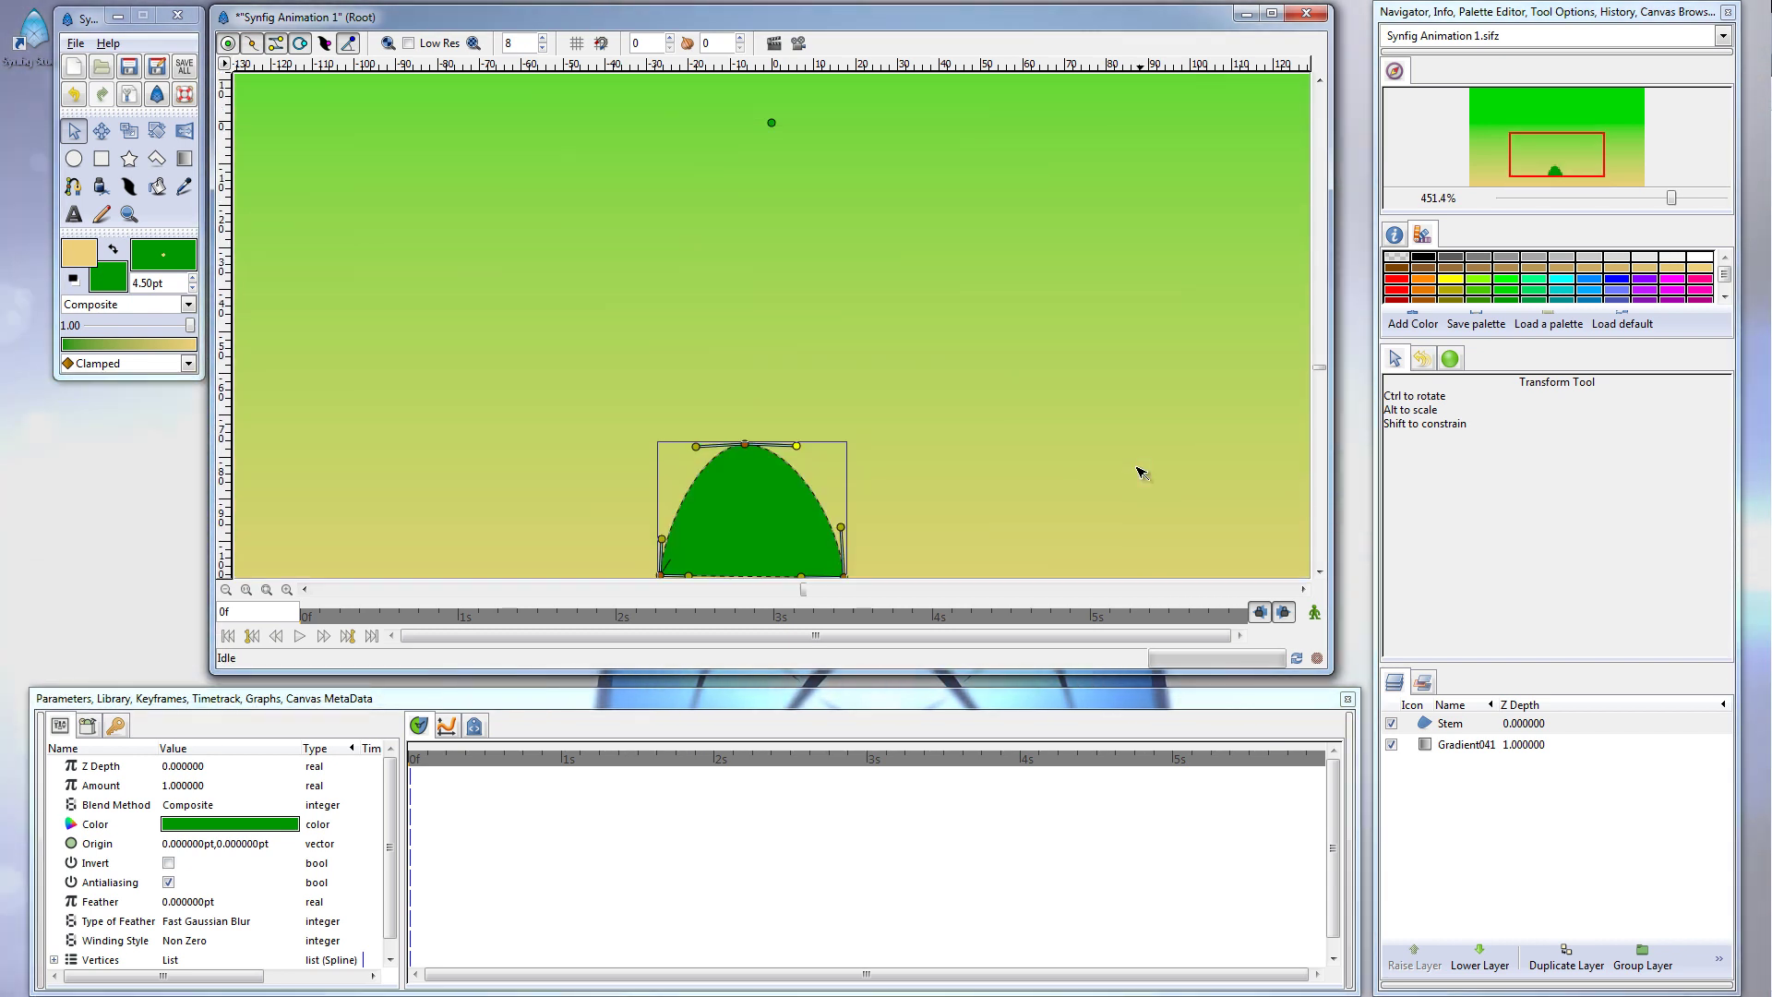
scroll(1143, 472, "down", 3)
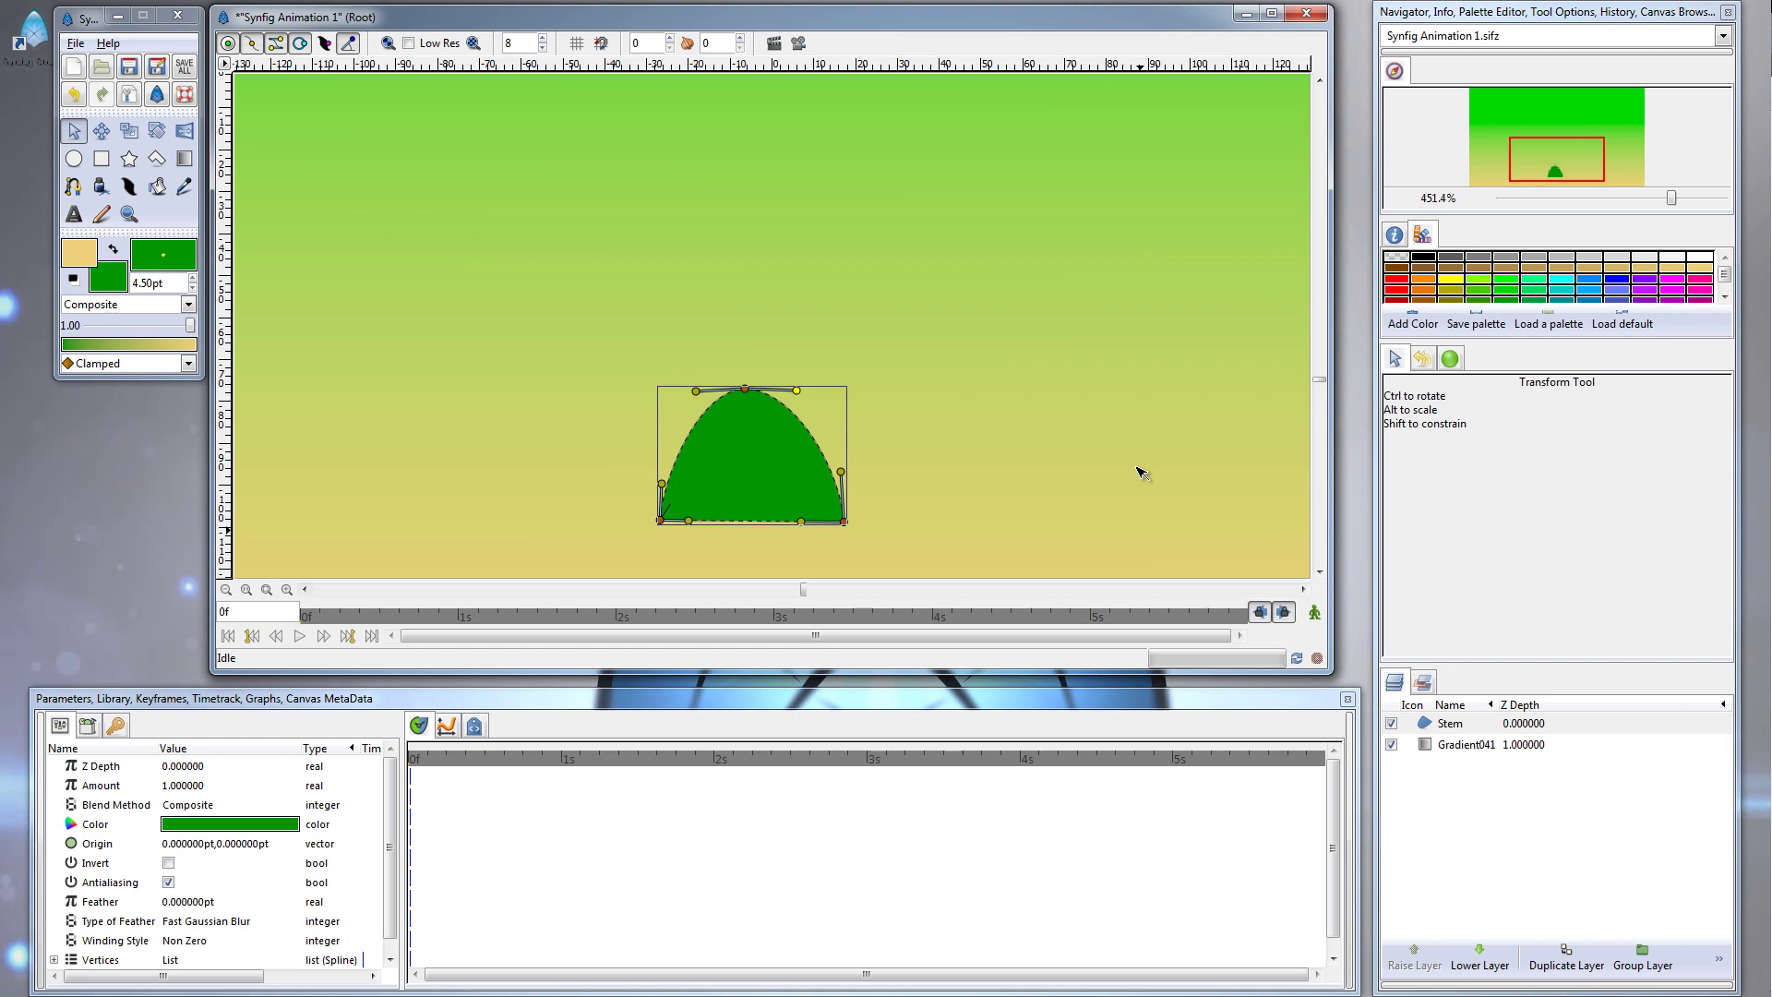
Add a new keyframe at frame 0 of the animation
left_click(1467, 744)
left_click(1477, 724)
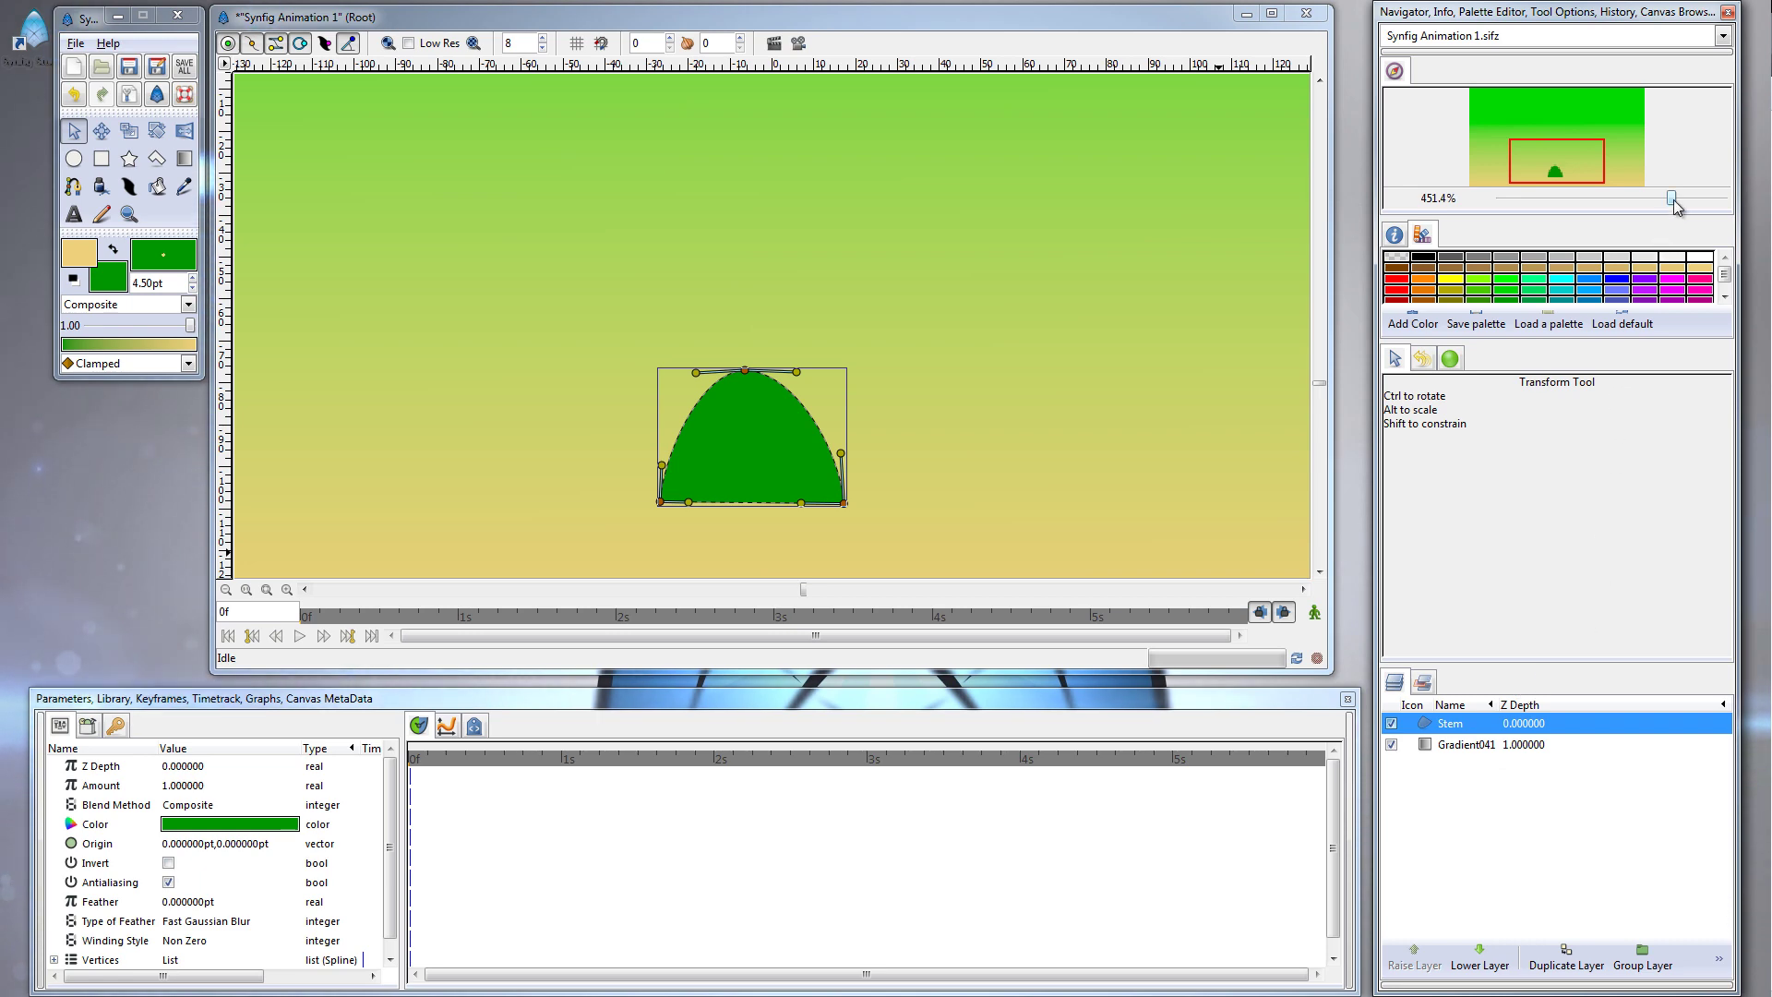
left_click_drag(1670, 198, 1636, 209)
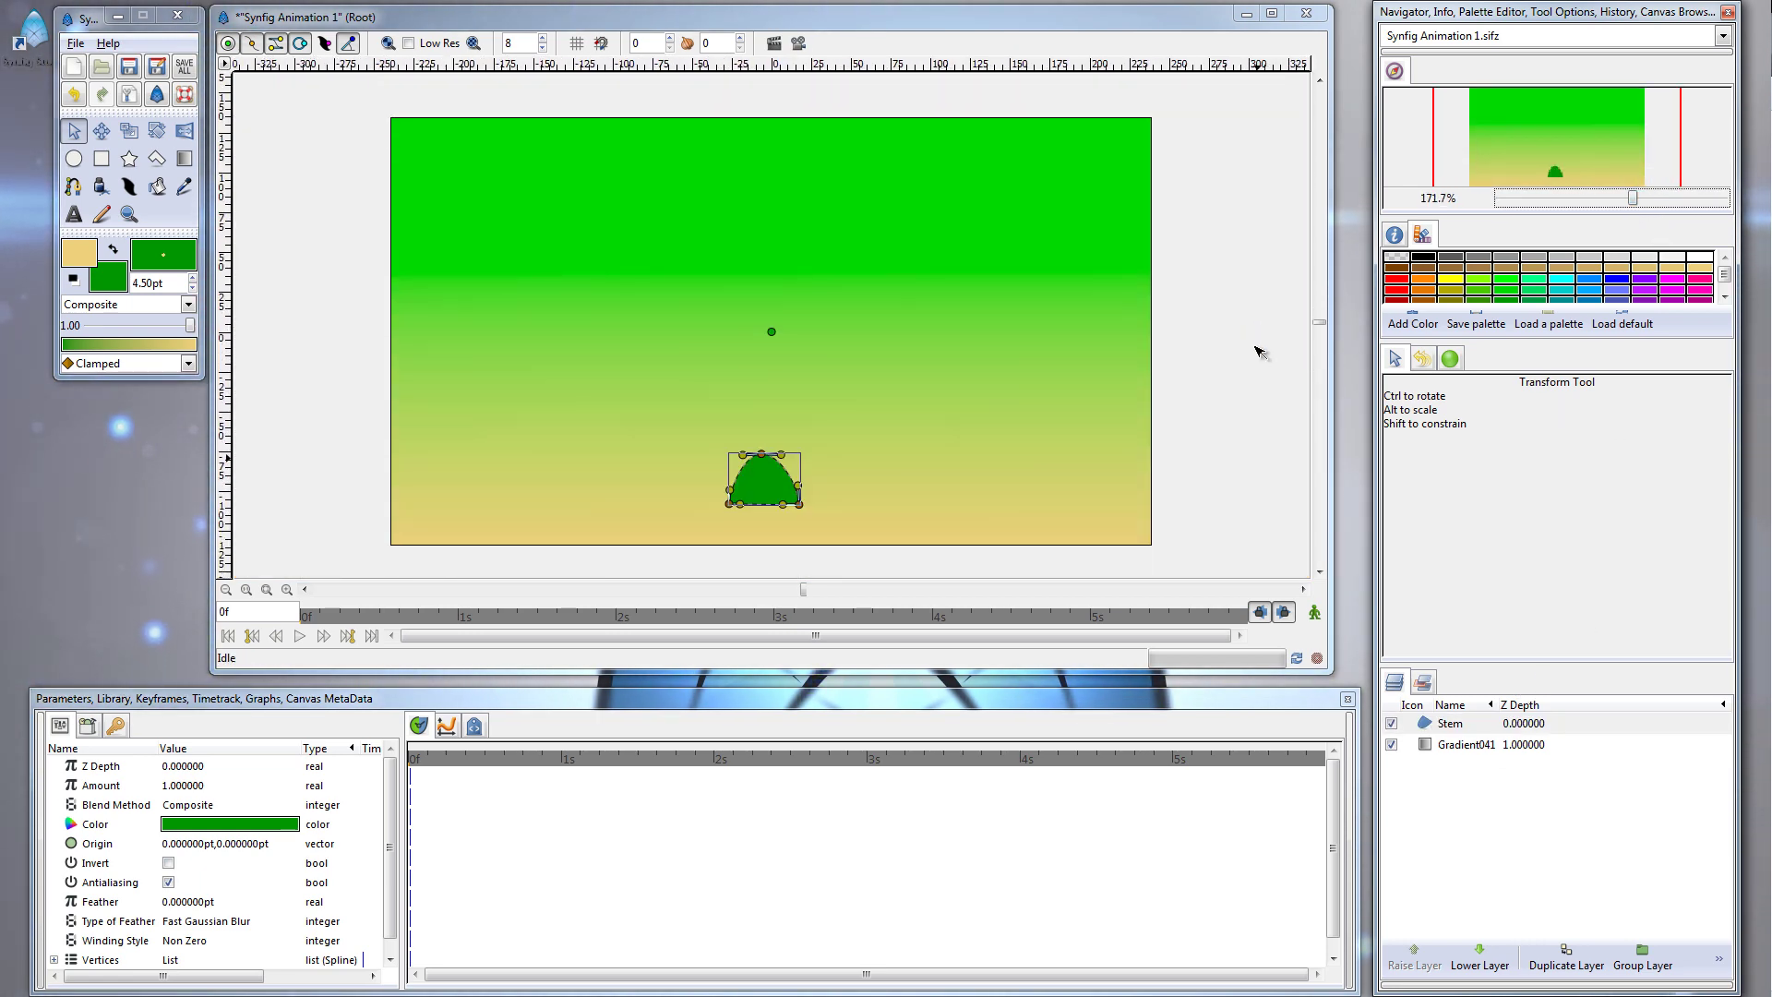
left_click(1145, 496)
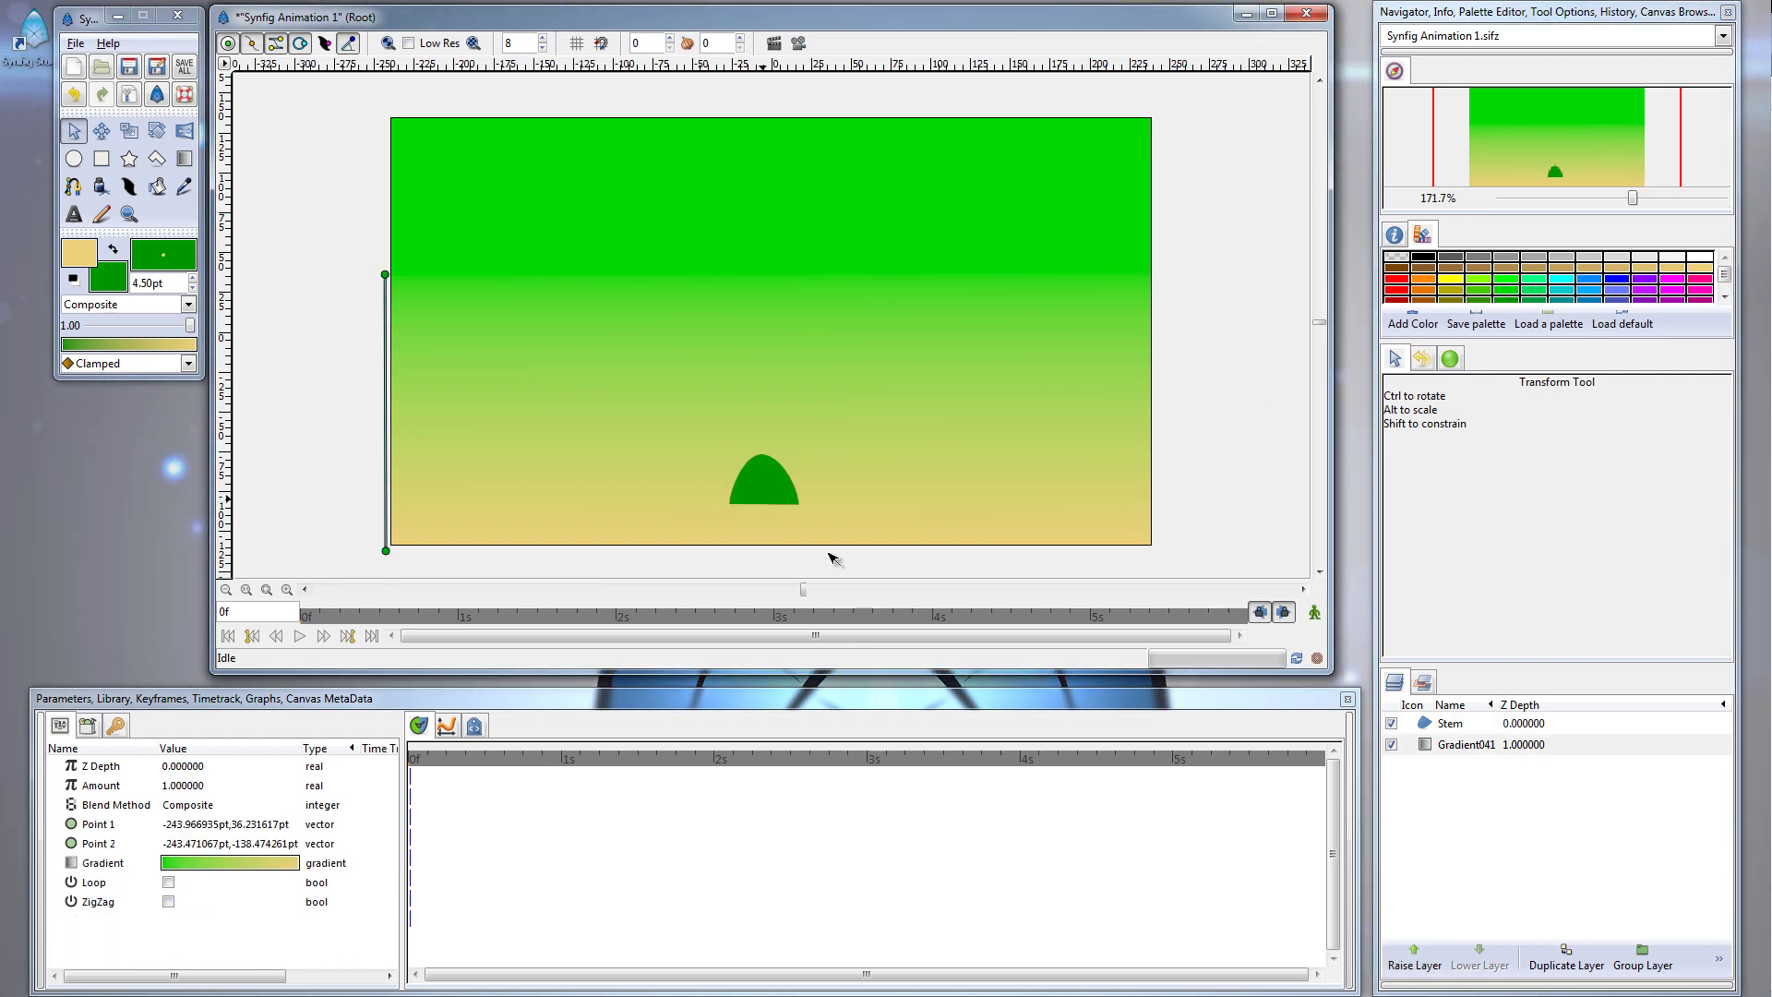
mouse_move(414, 766)
left_mouse_down()
mouse_move(532, 771)
mouse_move(411, 762)
left_mouse_up()
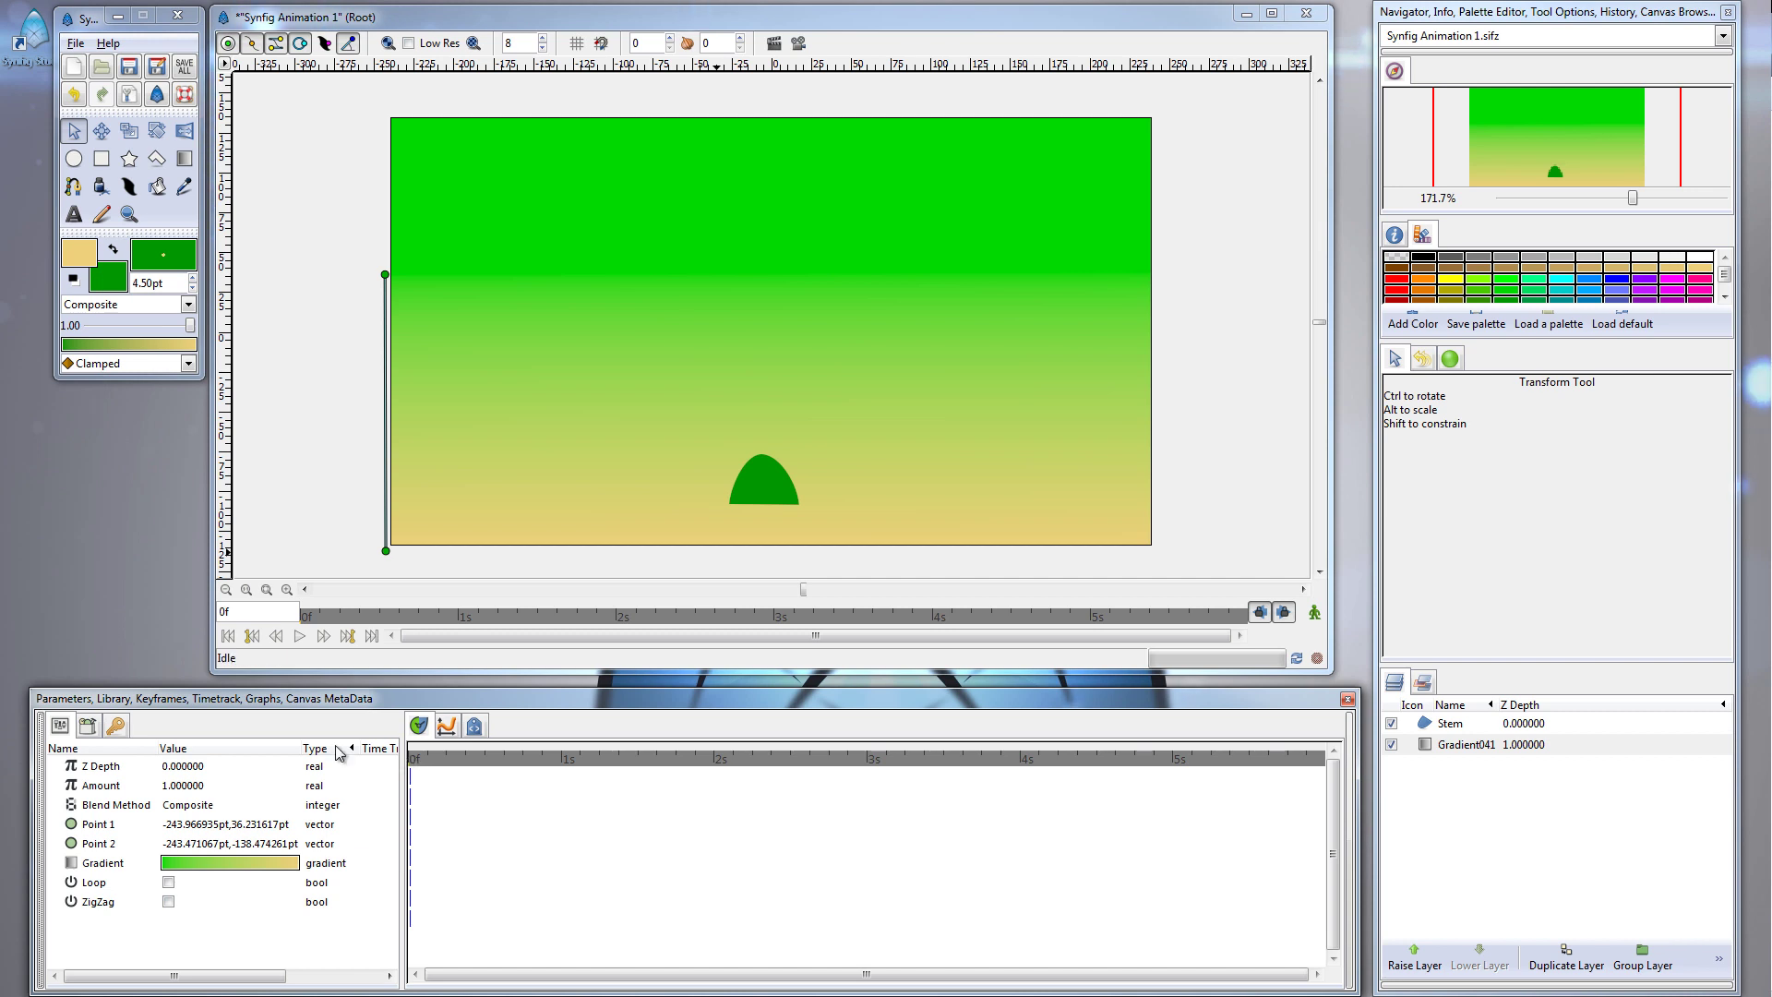
left_click(116, 725)
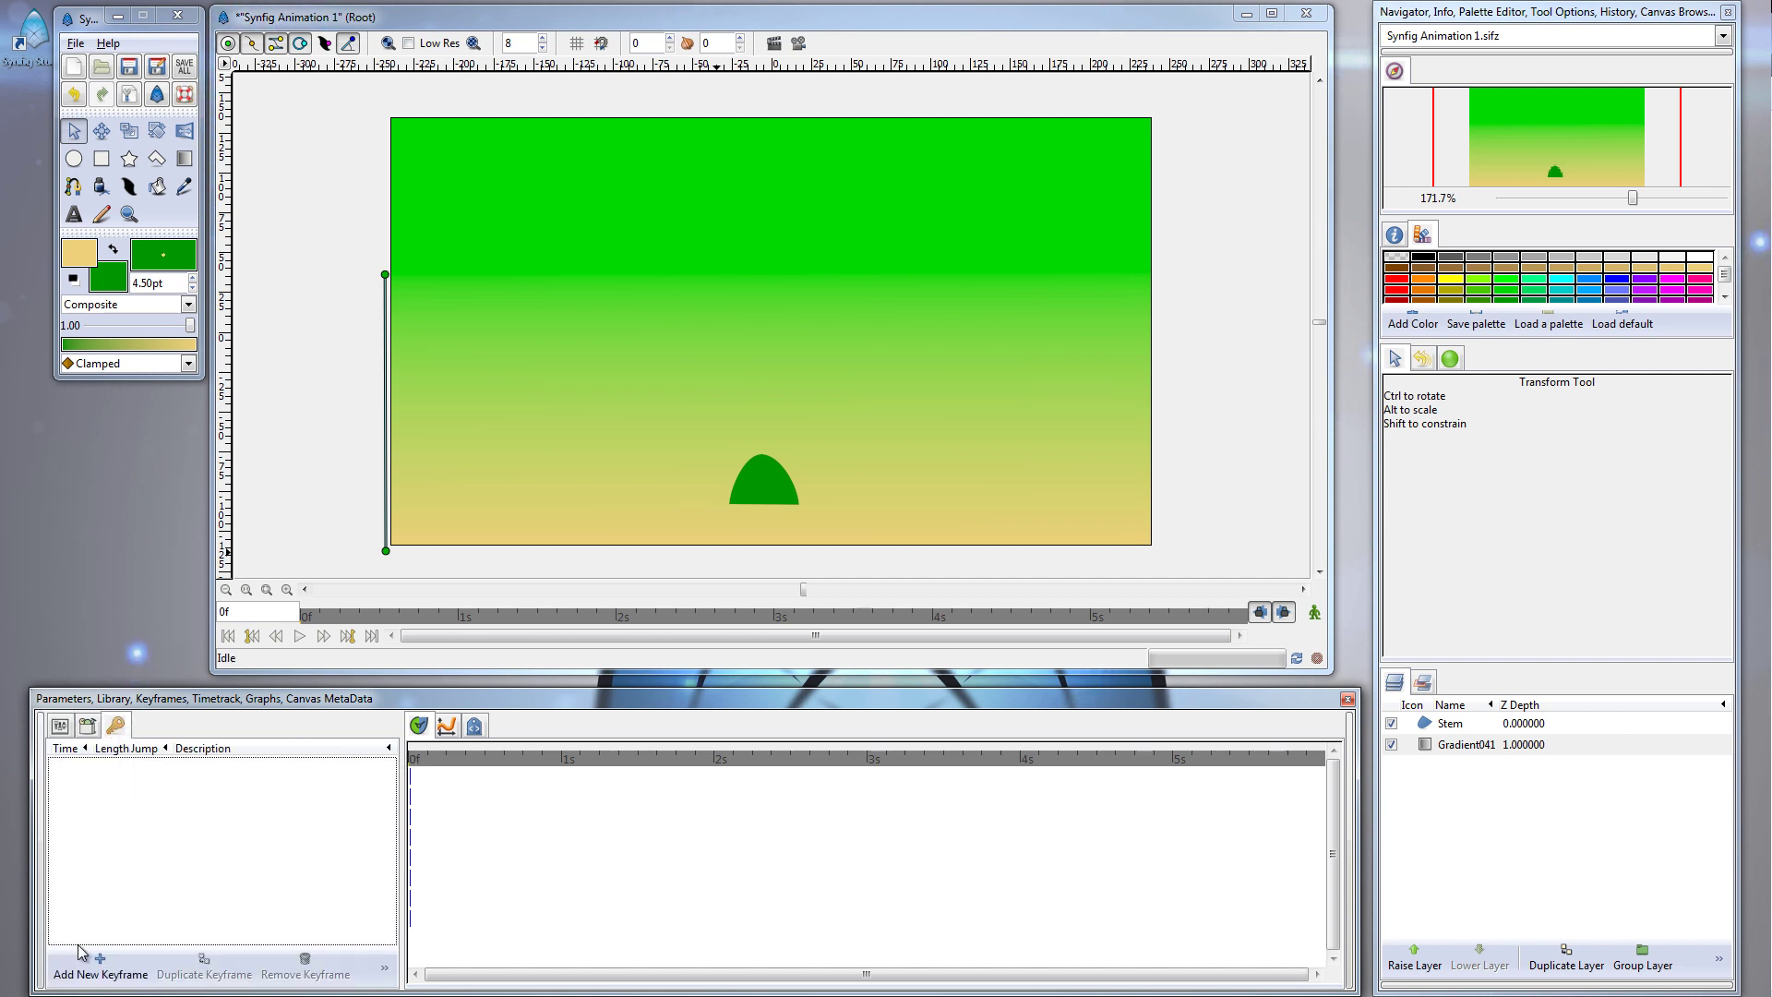
left_click(88, 976)
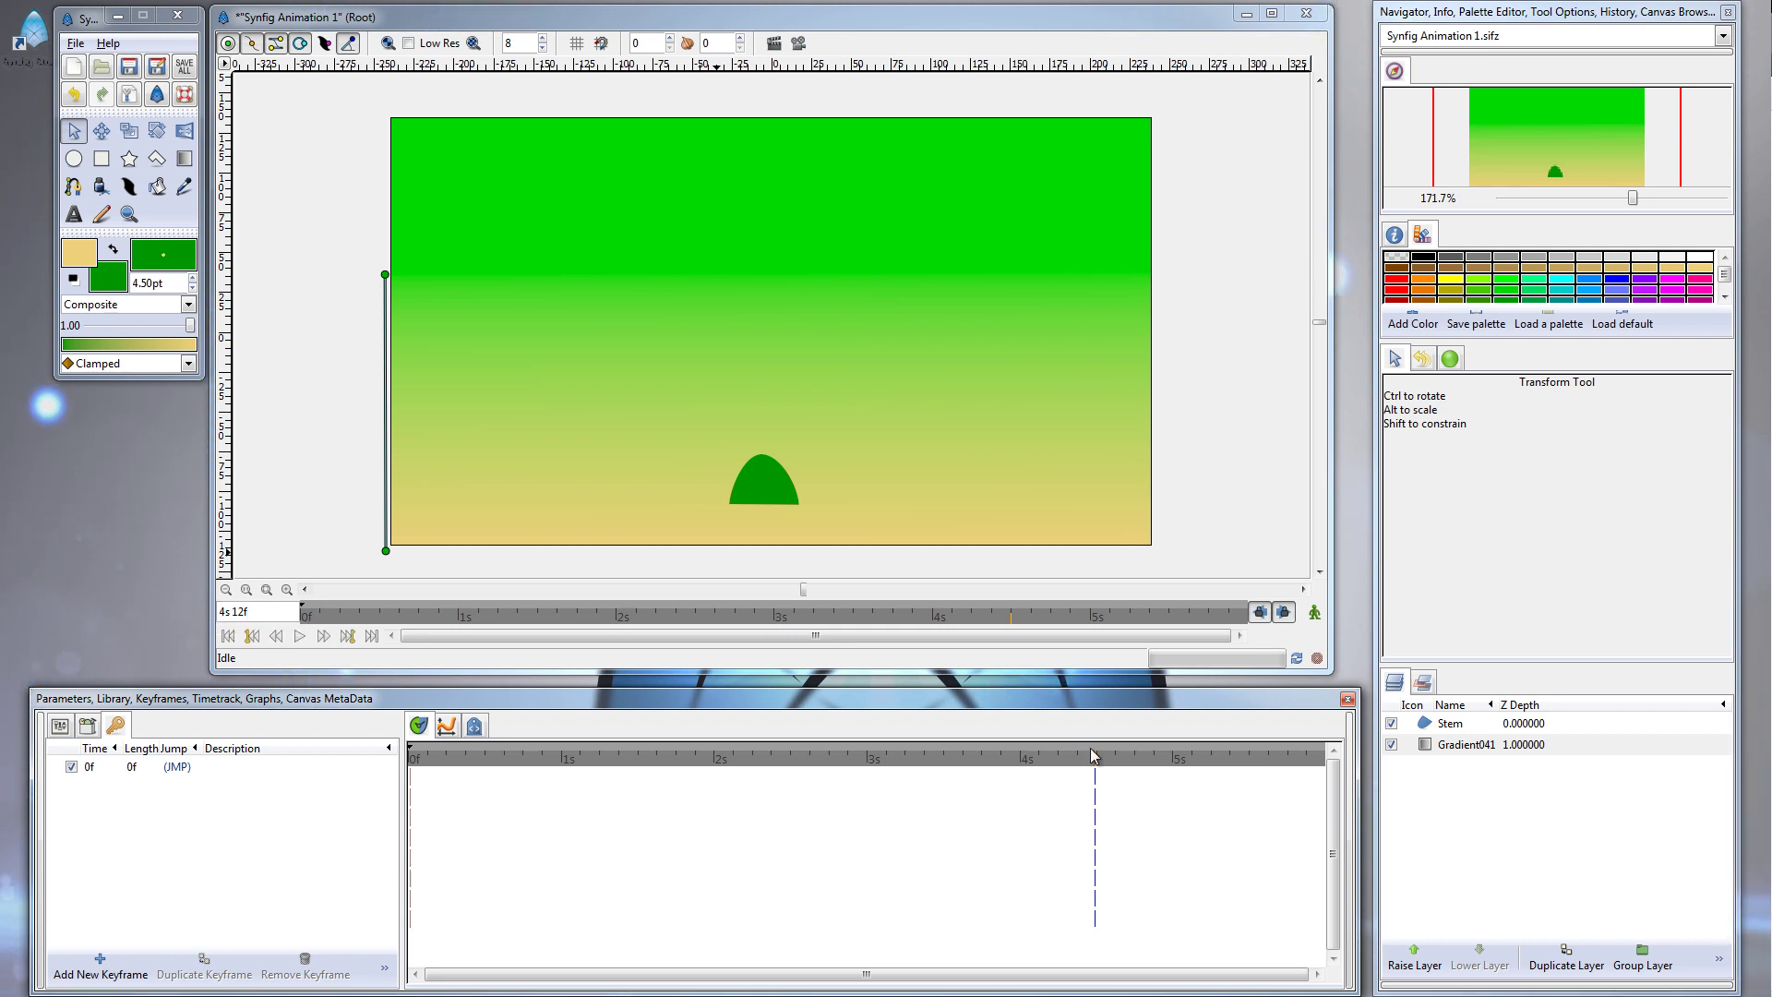
Turn on animate editing mode at 4s 12f and raise the stem's top vertex to about Y 10 pt
left_click(1316, 616)
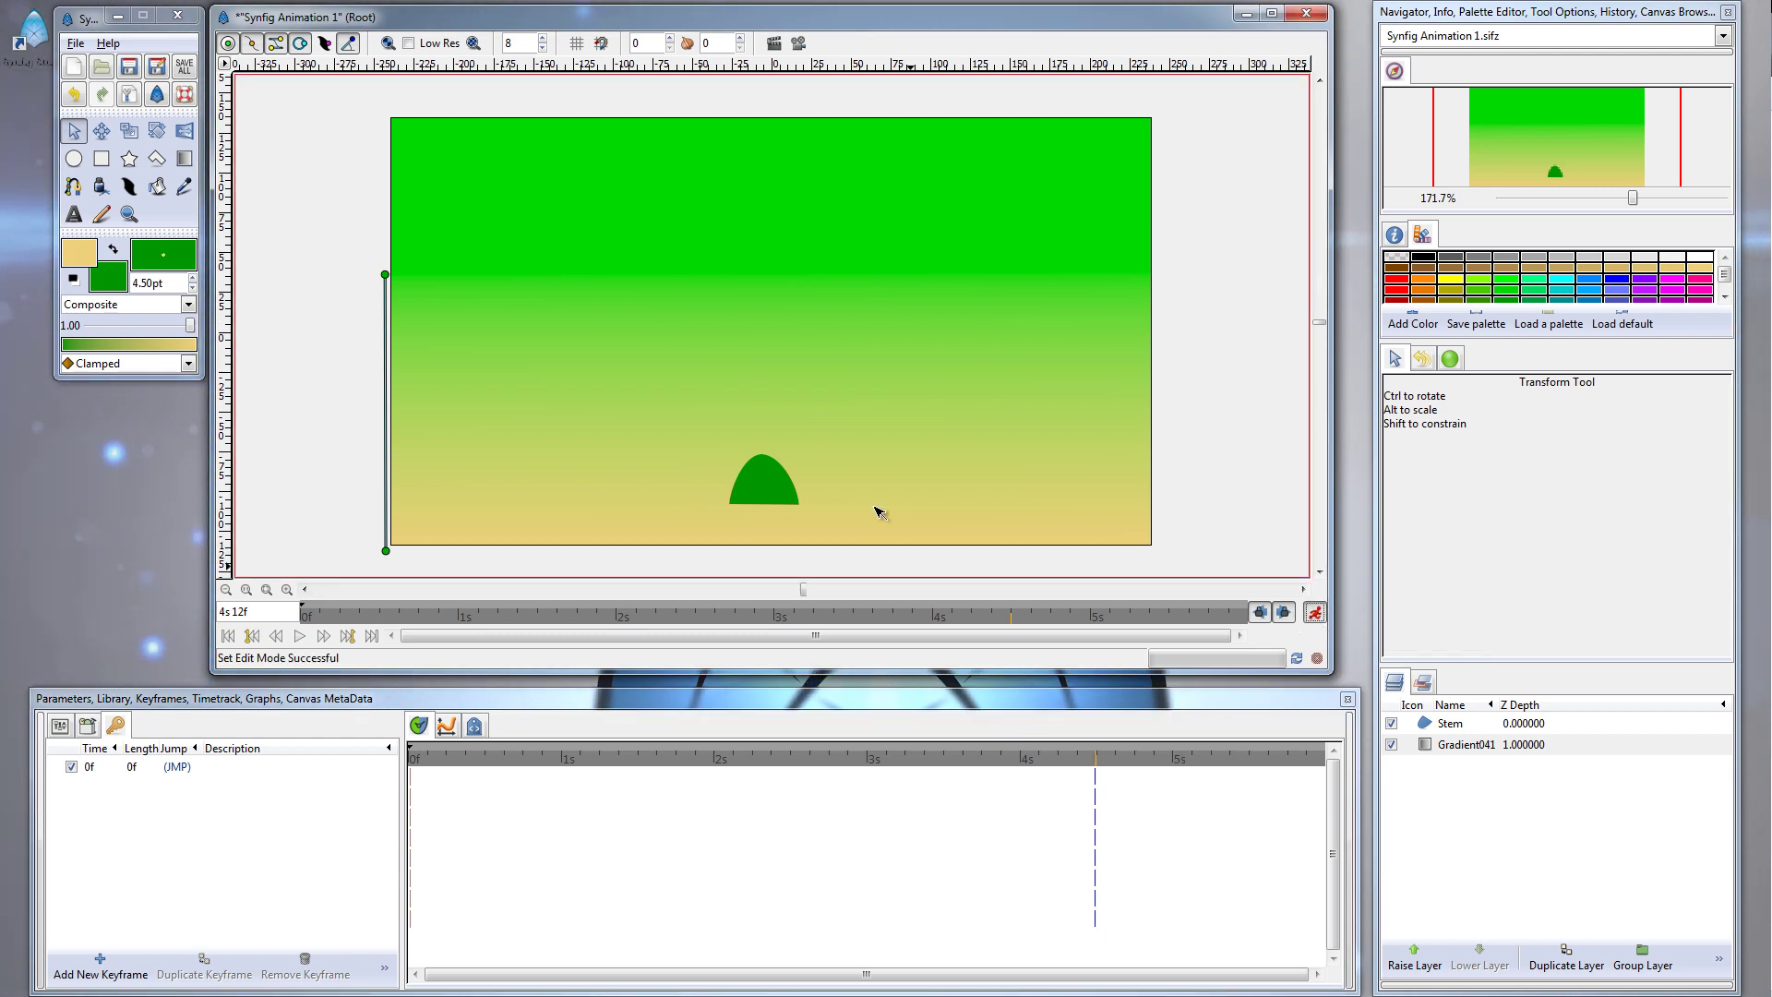
left_click(763, 497)
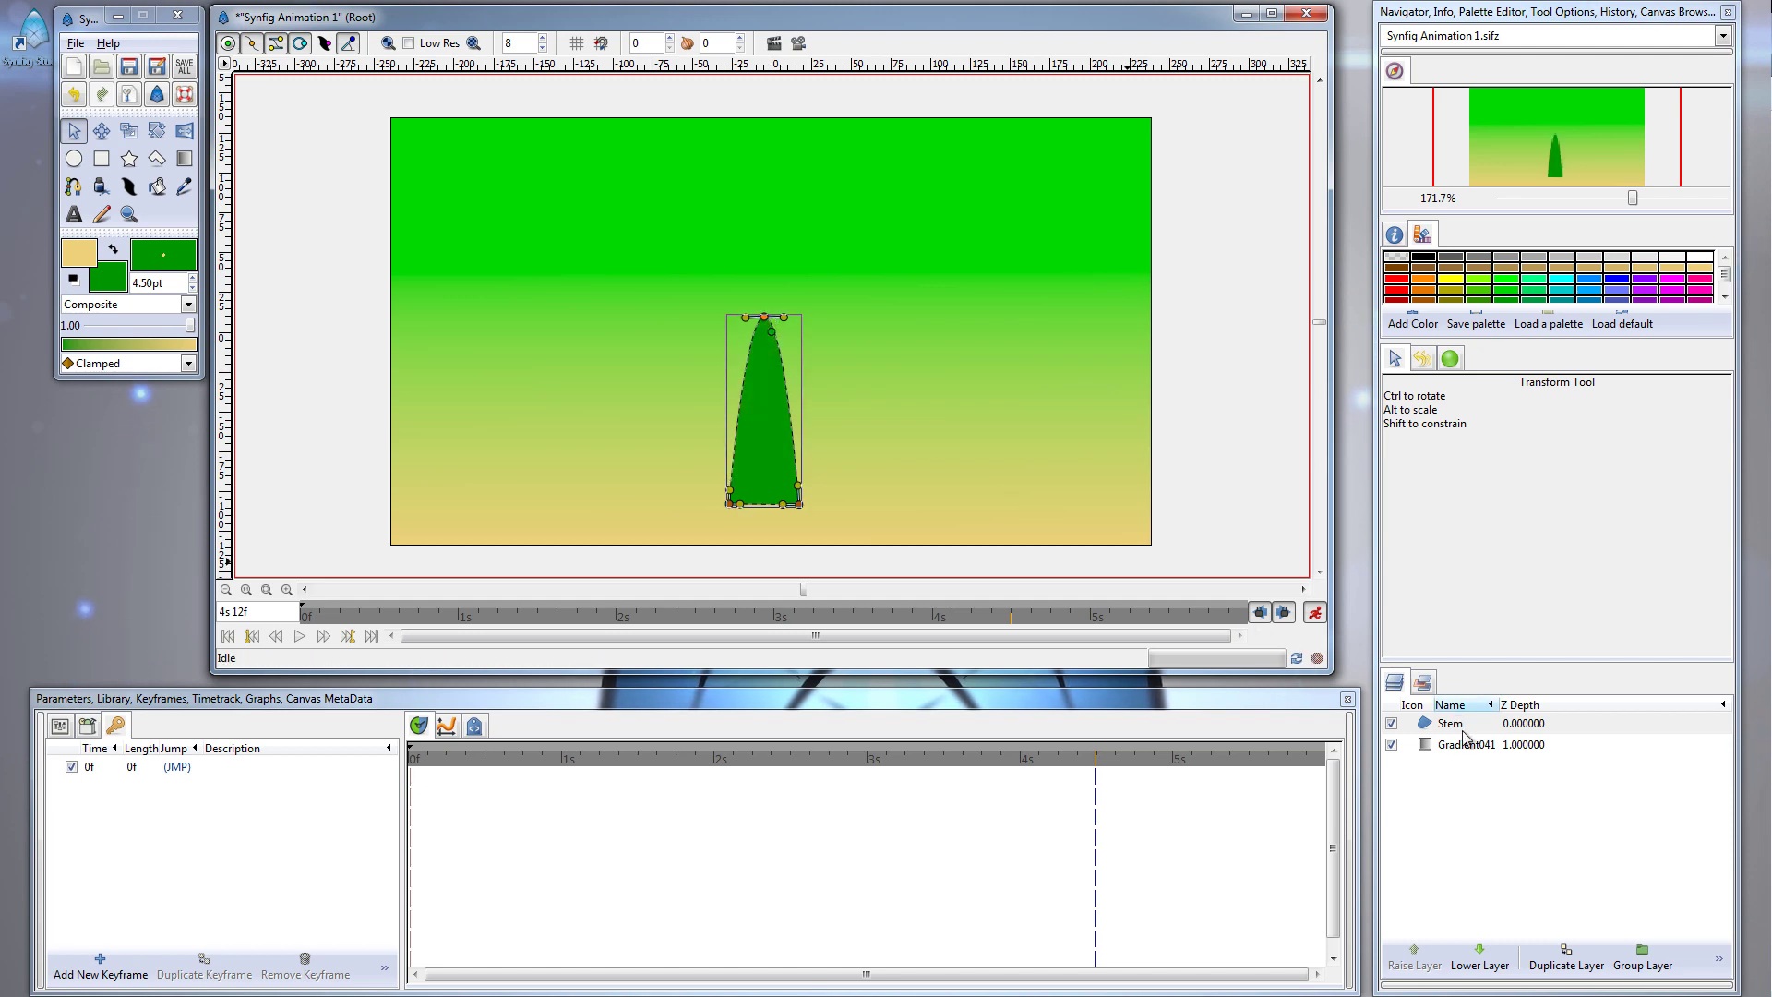
Insert one new vertex on each side of the stem's outline just below its tip
left_click_drag(1636, 198, 1708, 197)
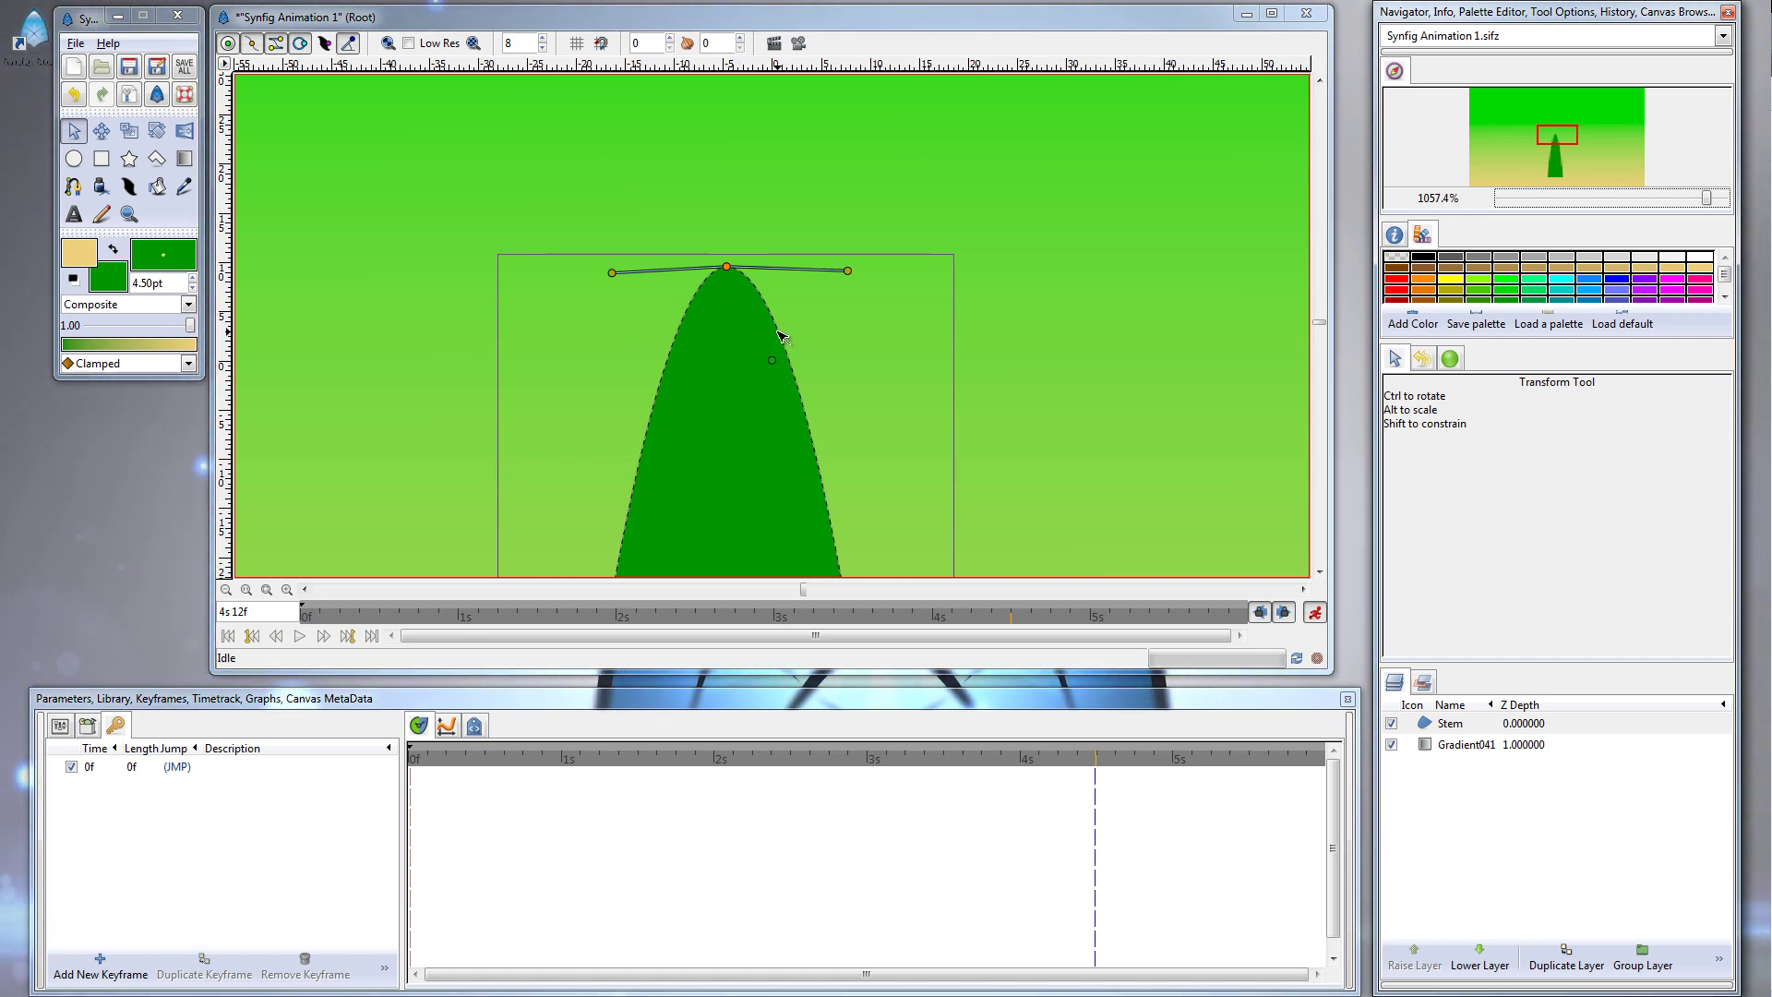
right_click(779, 340)
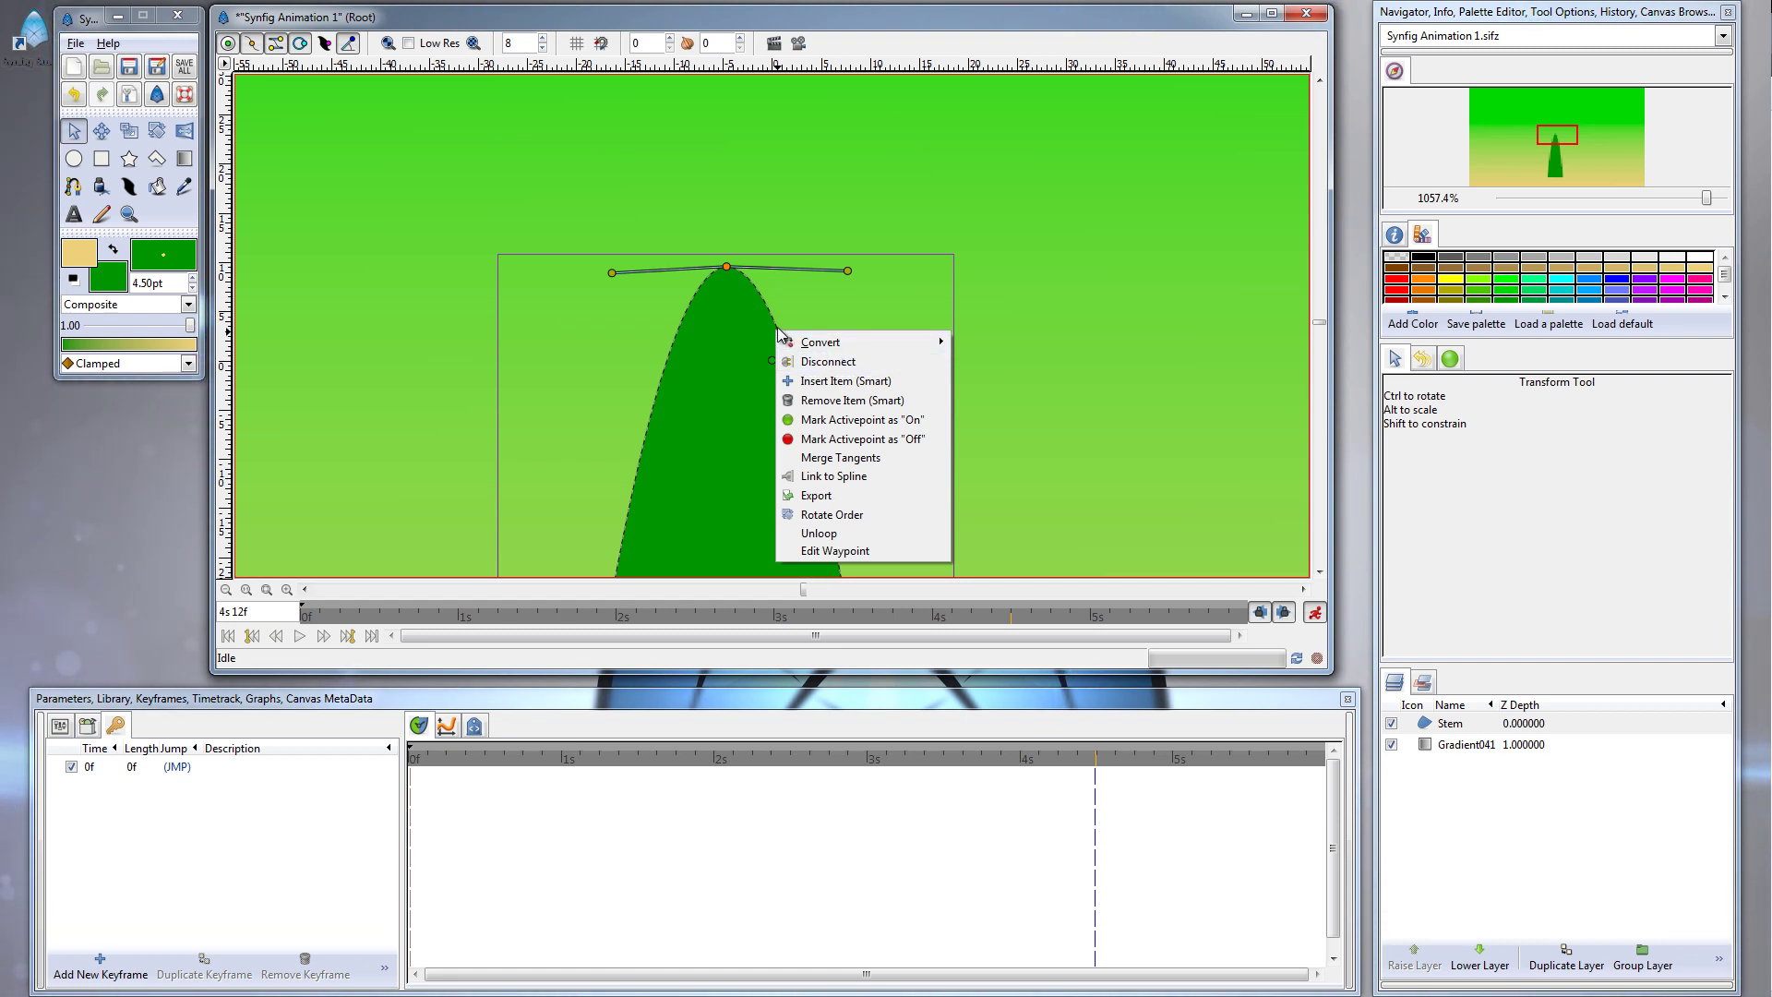
left_click(842, 379)
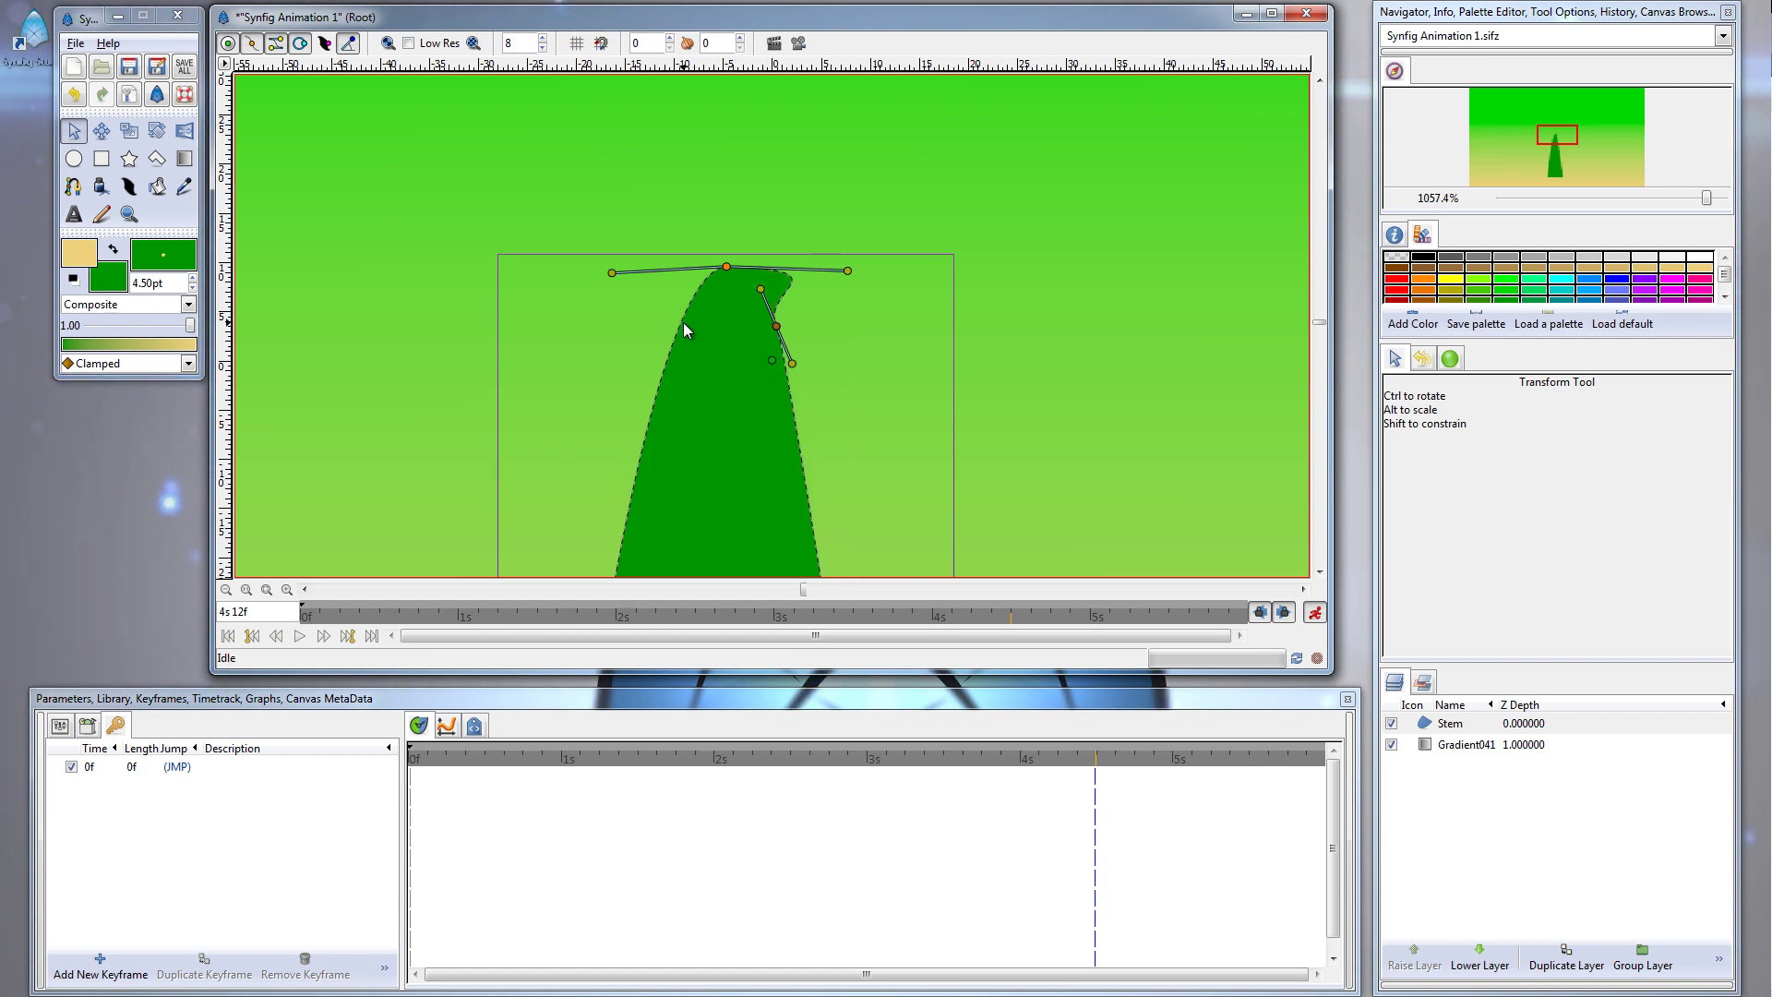
right_click(684, 329)
left_click(773, 373)
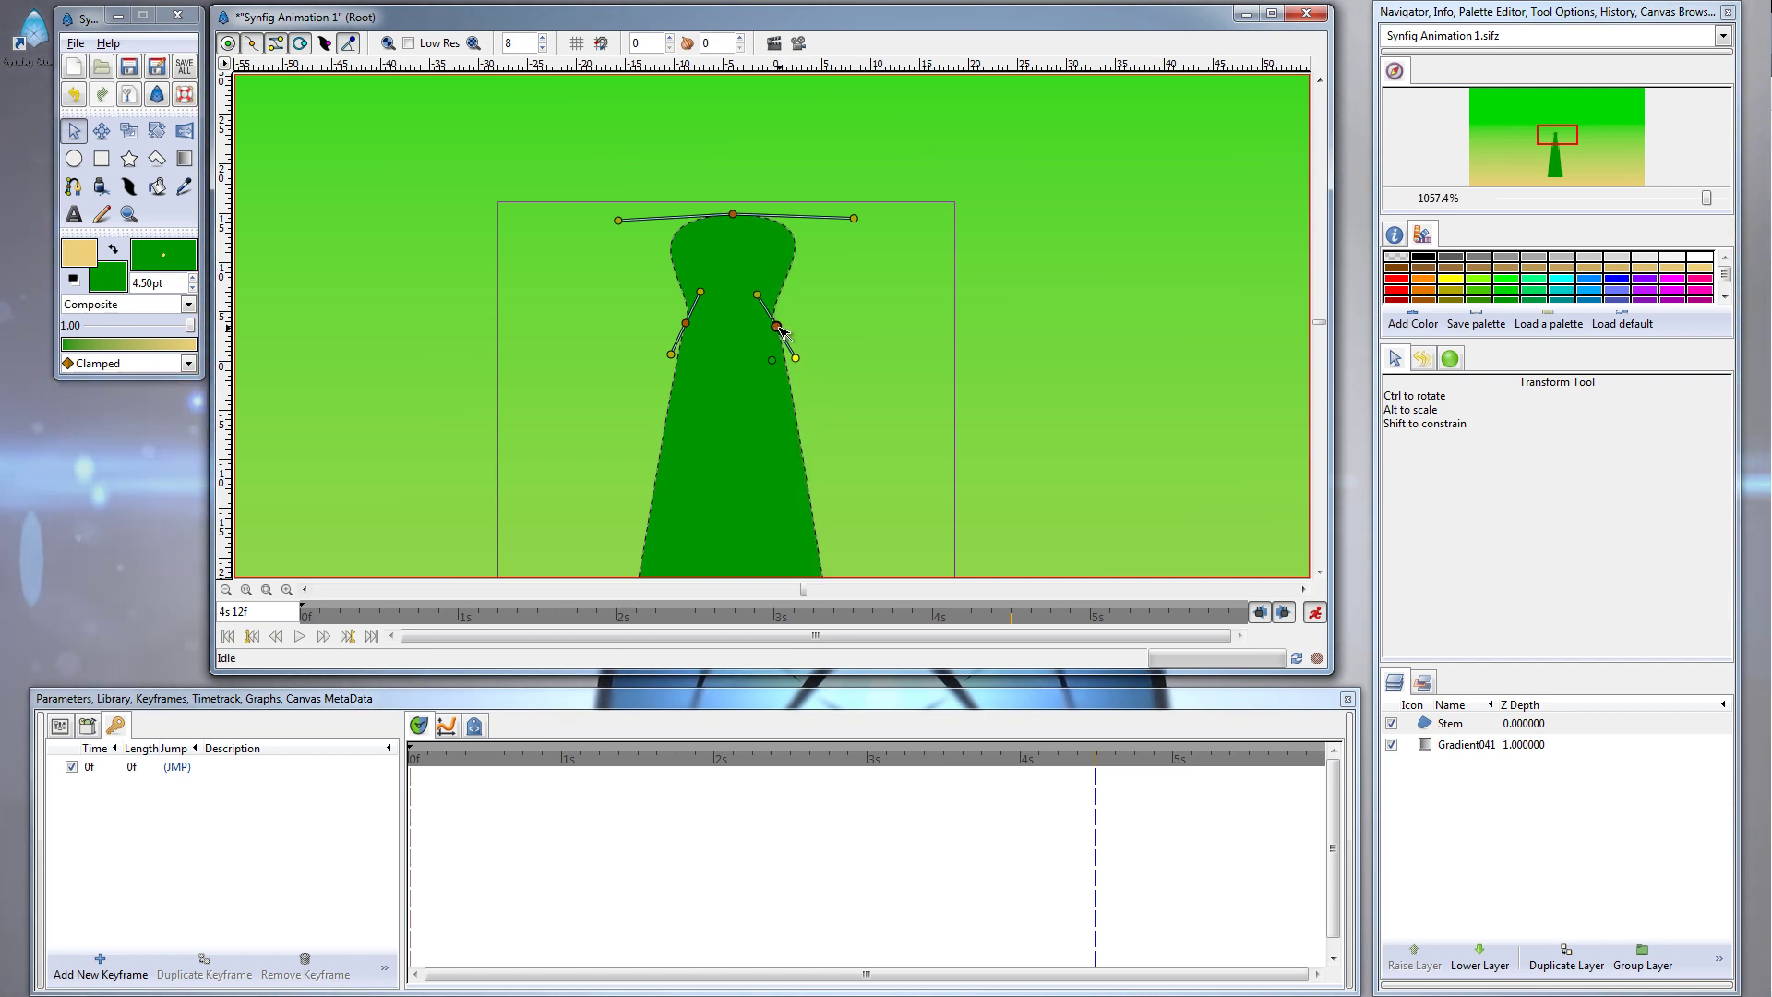
Split the tangents of the two new vertices below the stem's tip
right_click(778, 328)
left_click(729, 376)
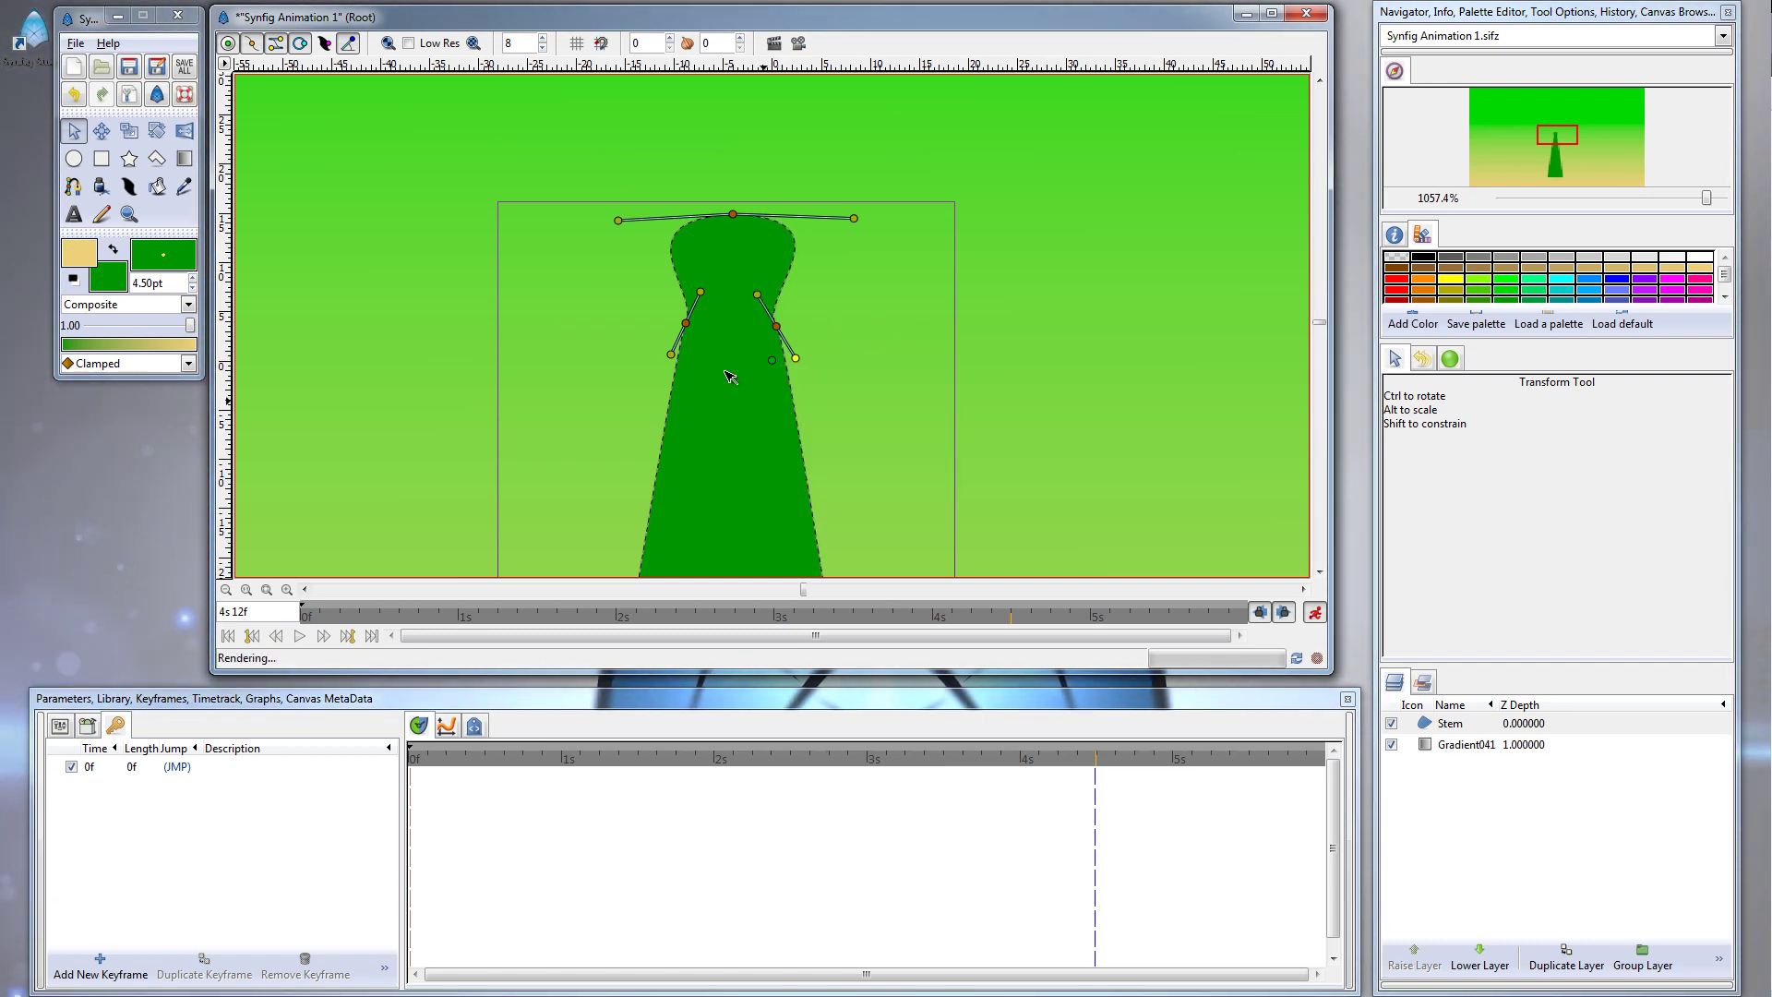
right_click(686, 323)
left_click(735, 446)
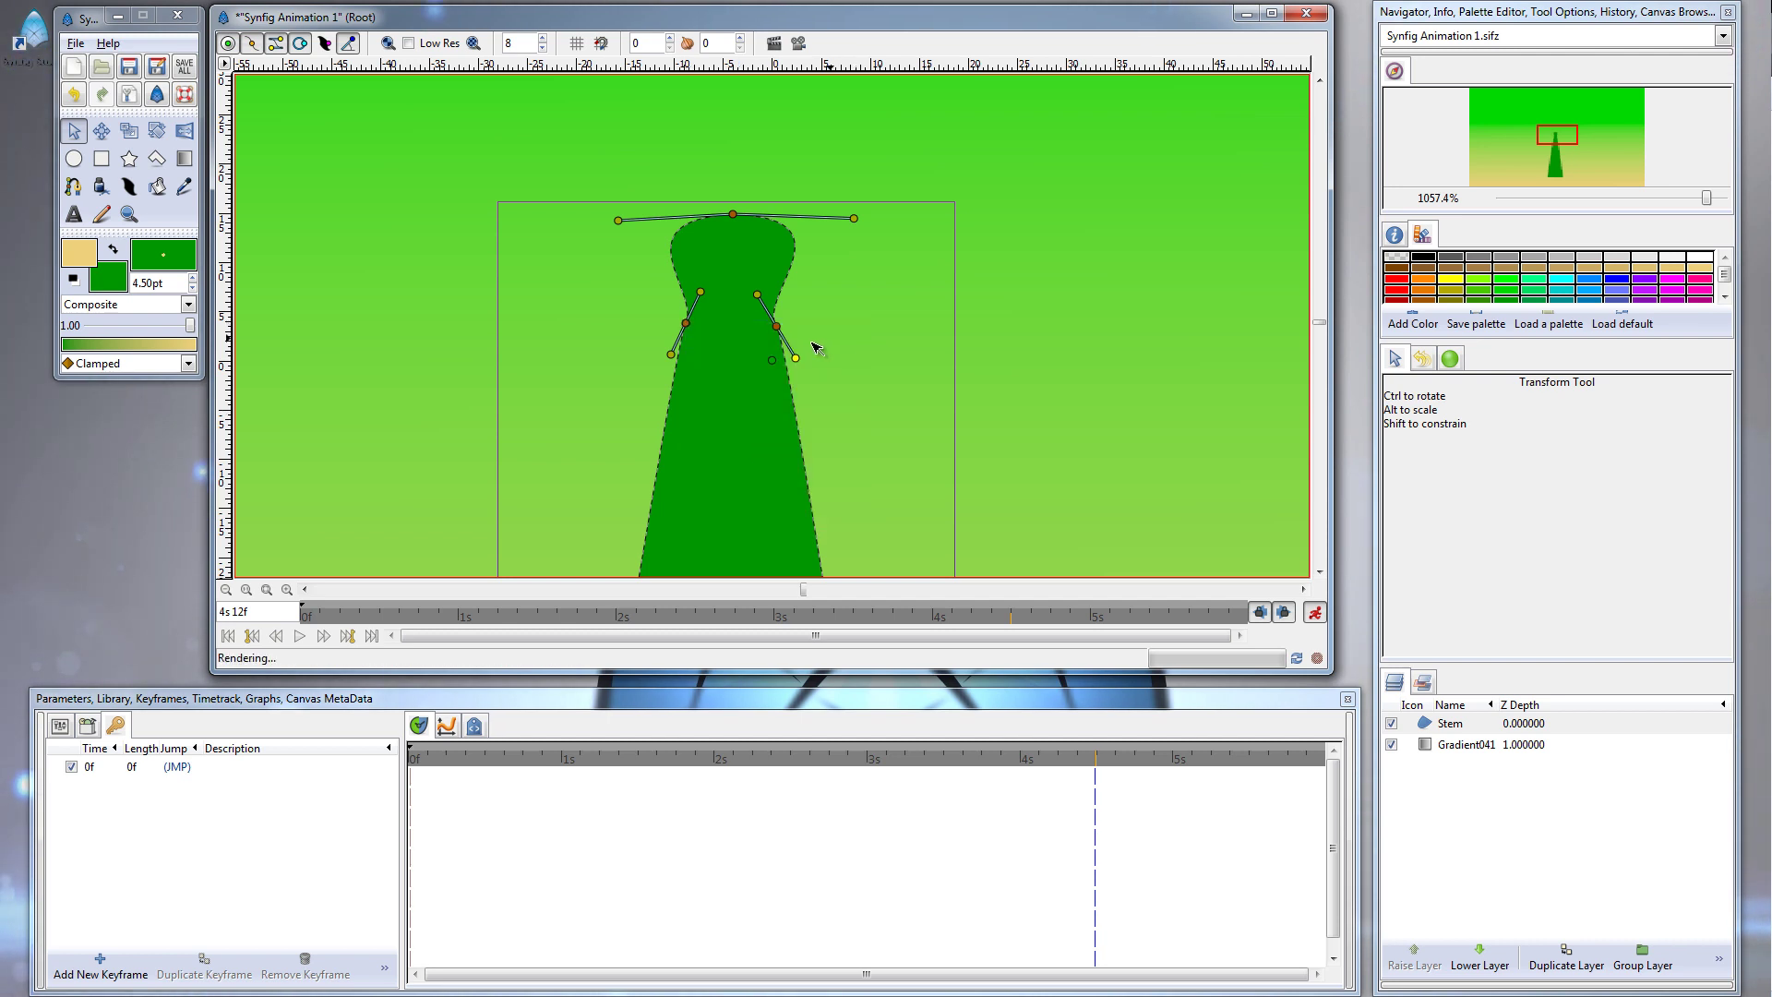
Move the stem's tip to about X 28, Y 26 pt and angle its tangents diagonally to round the bent end
scroll(794, 323, "up", 2)
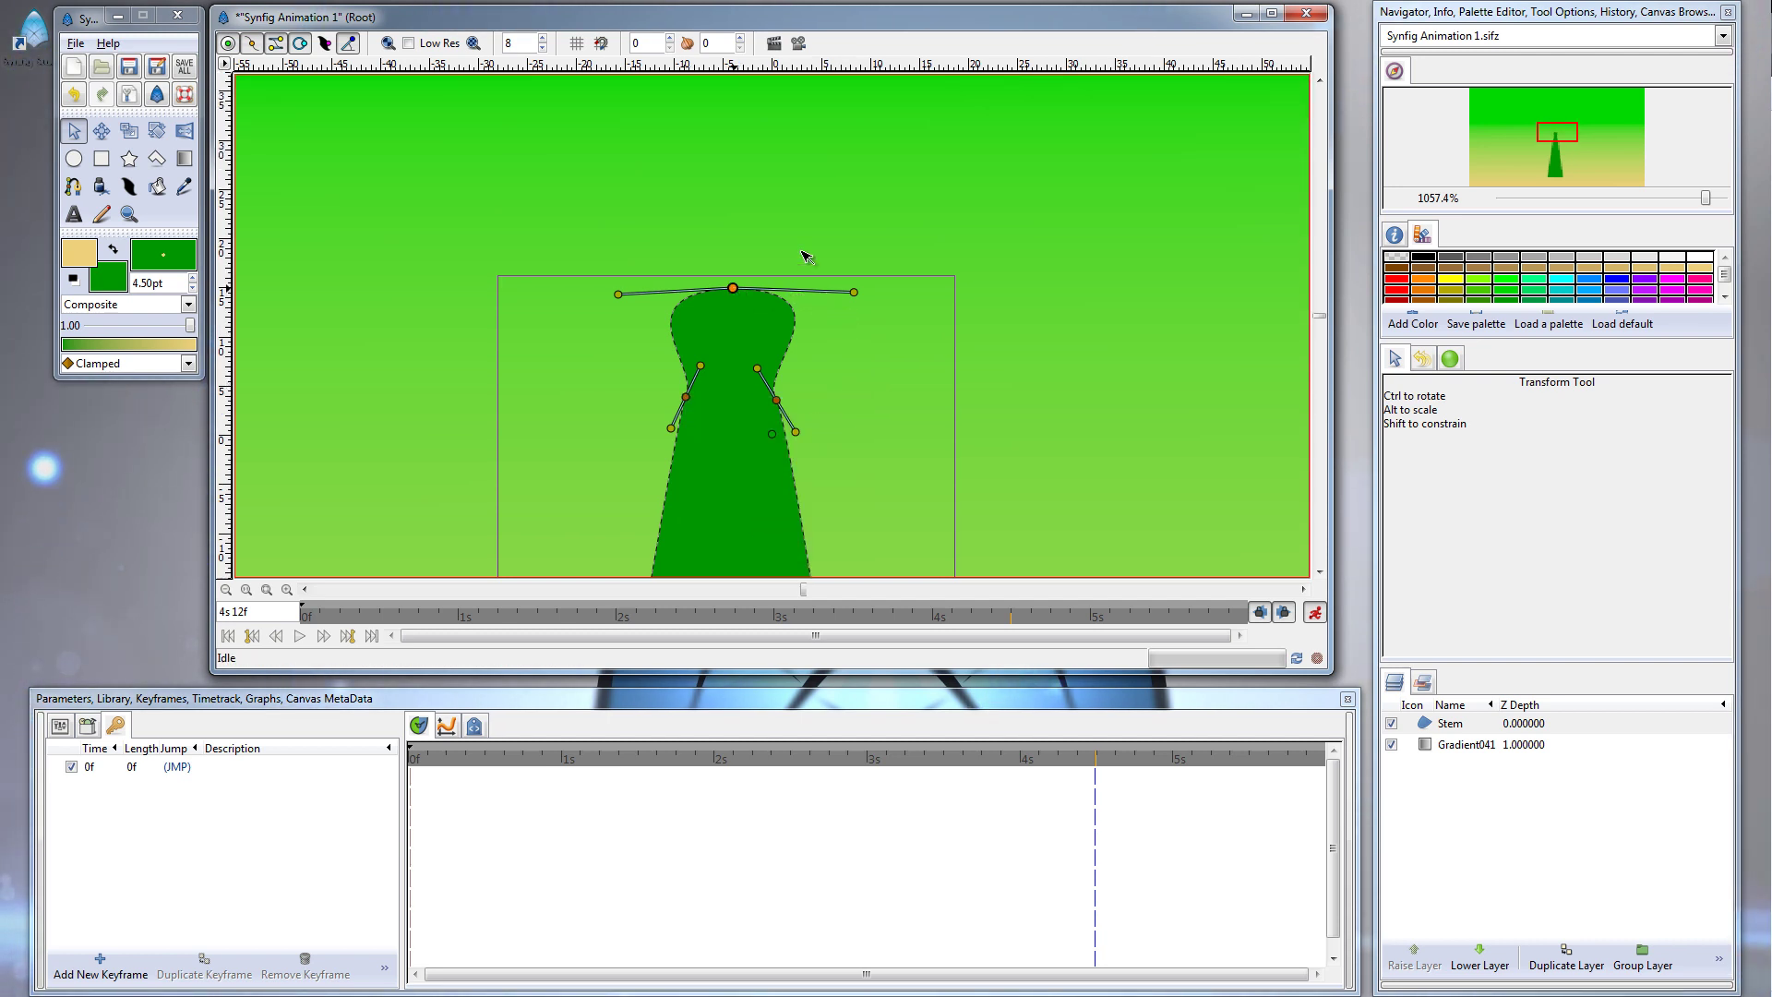
left_click_drag(738, 290, 1061, 182)
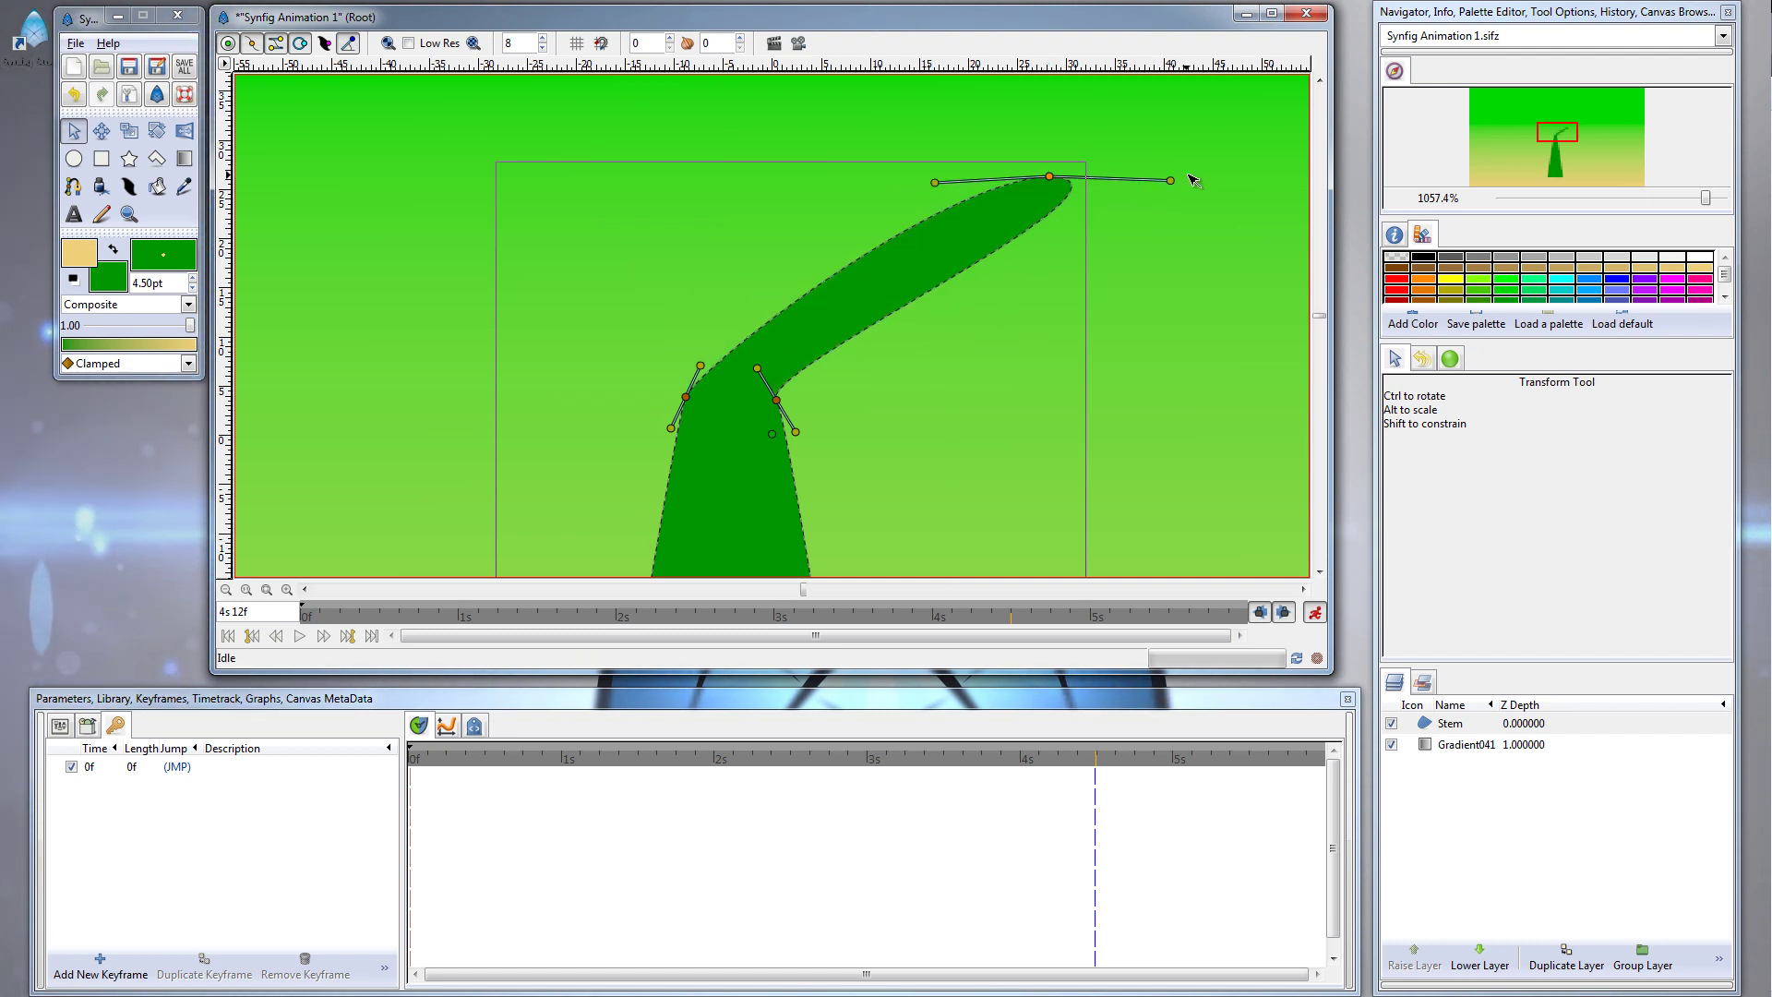
left_click_drag(935, 181, 980, 108)
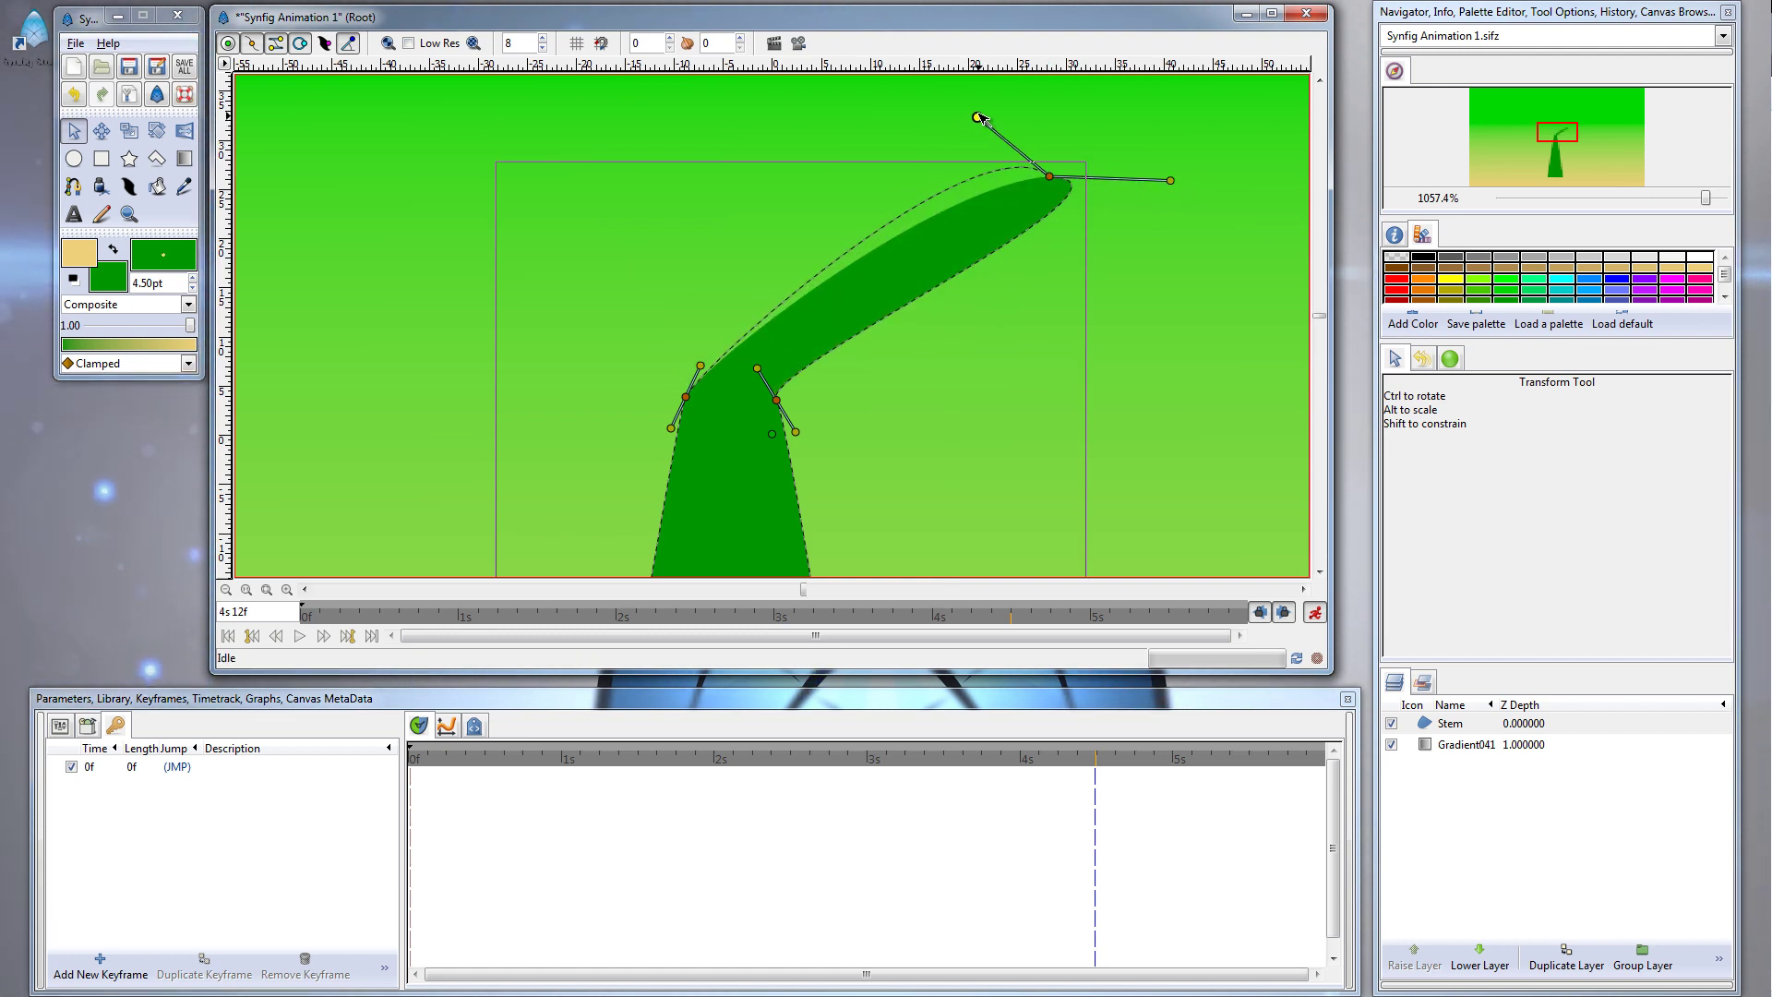
left_click_drag(1170, 180, 1124, 281)
left_click_drag(981, 109, 986, 101)
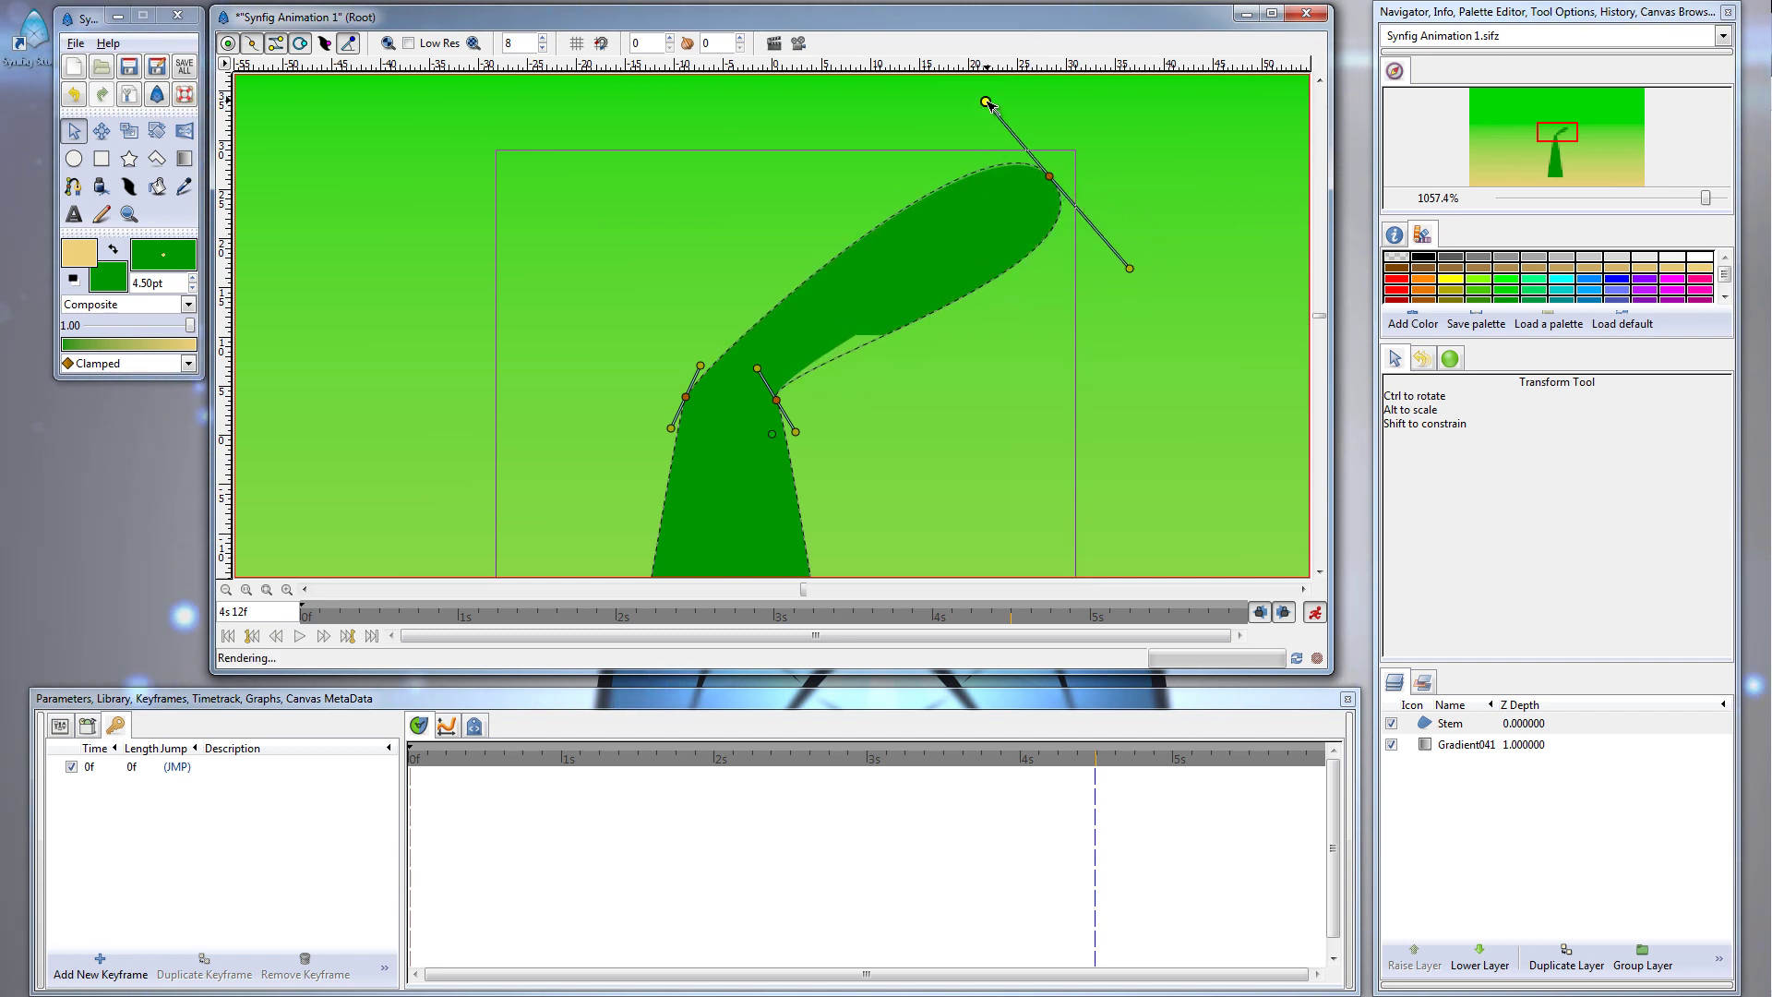
Move the two neck vertices to about (-3, 6) and (0, 3) pt and swing their upper tangents outward to form an oval bud
left_click_drag(1133, 273, 1147, 290)
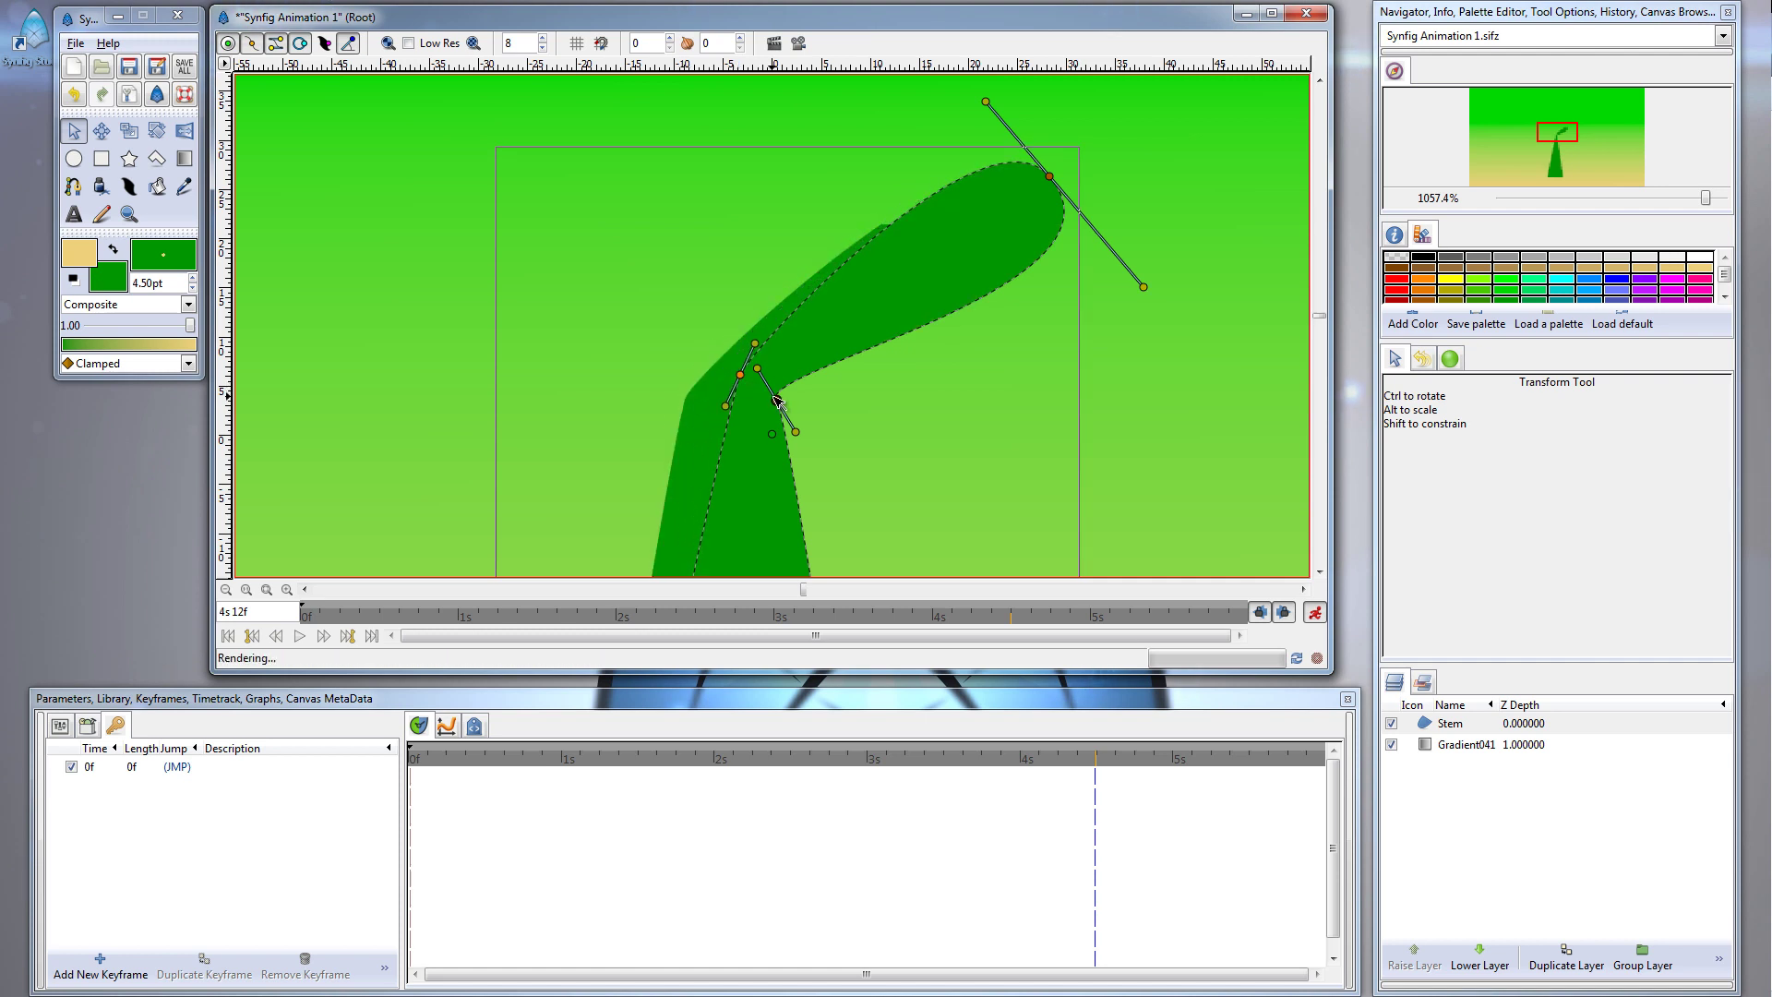
left_click_drag(776, 398, 772, 403)
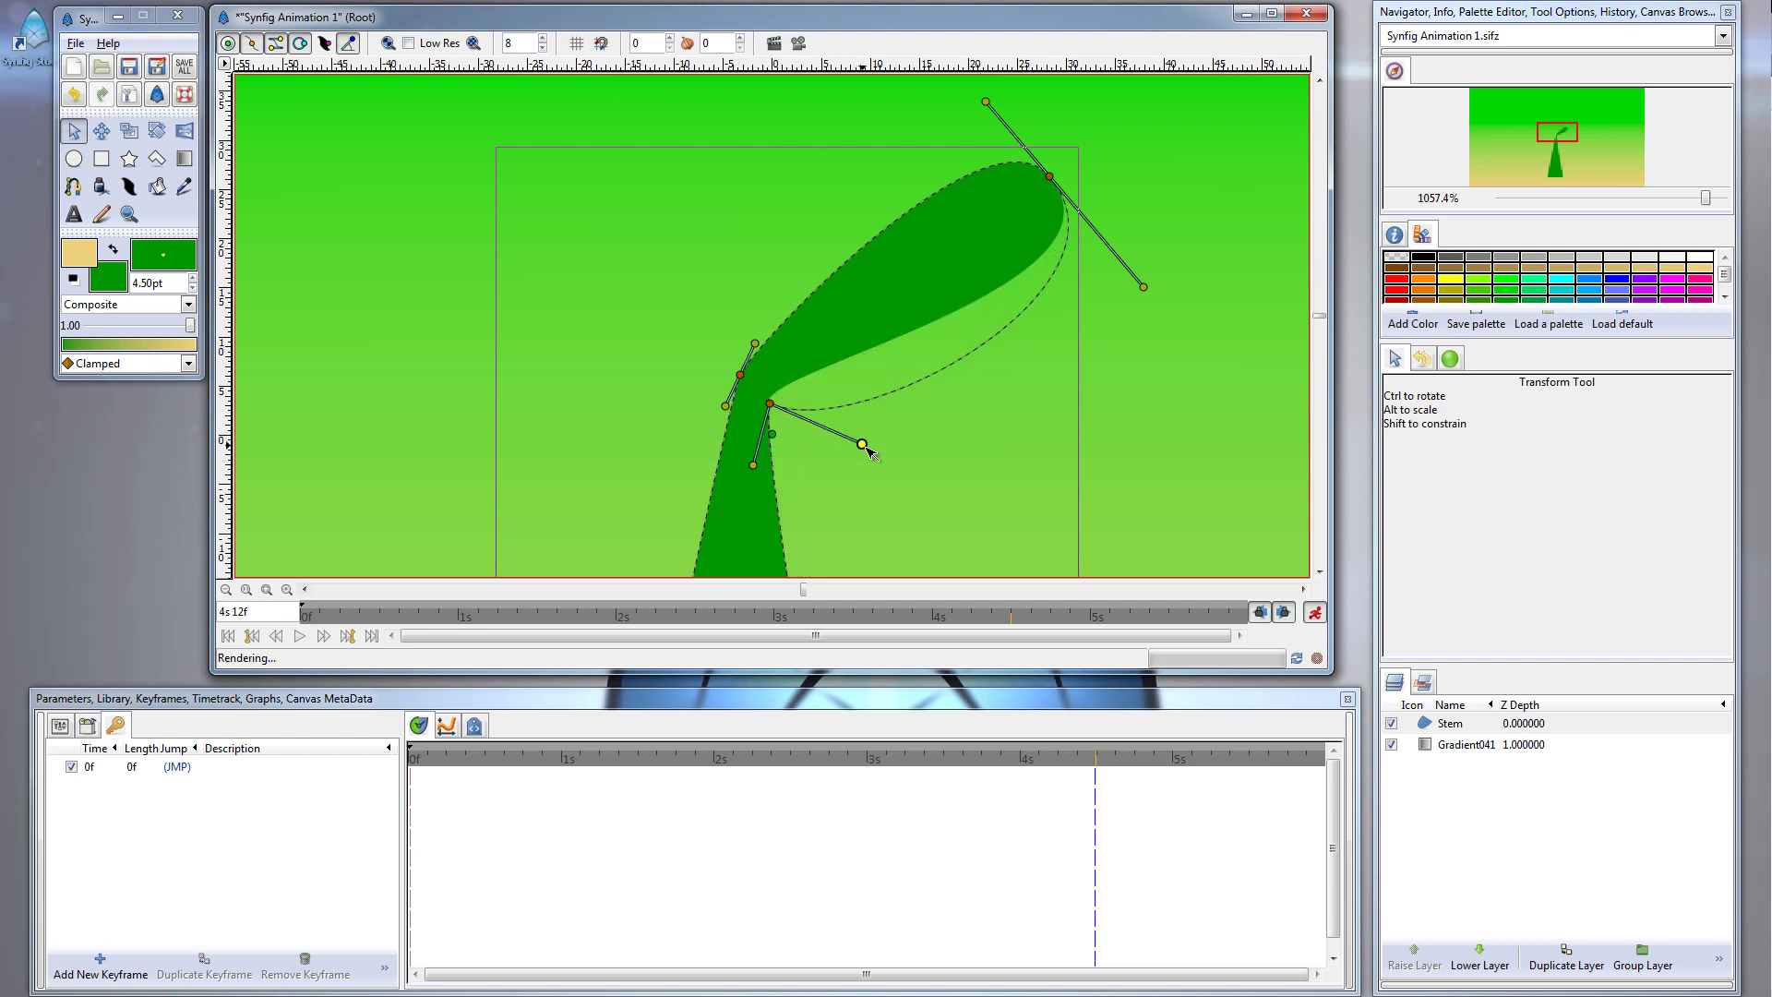
mouse_move(868, 451)
left_mouse_down()
mouse_move(883, 476)
mouse_move(859, 482)
left_mouse_up()
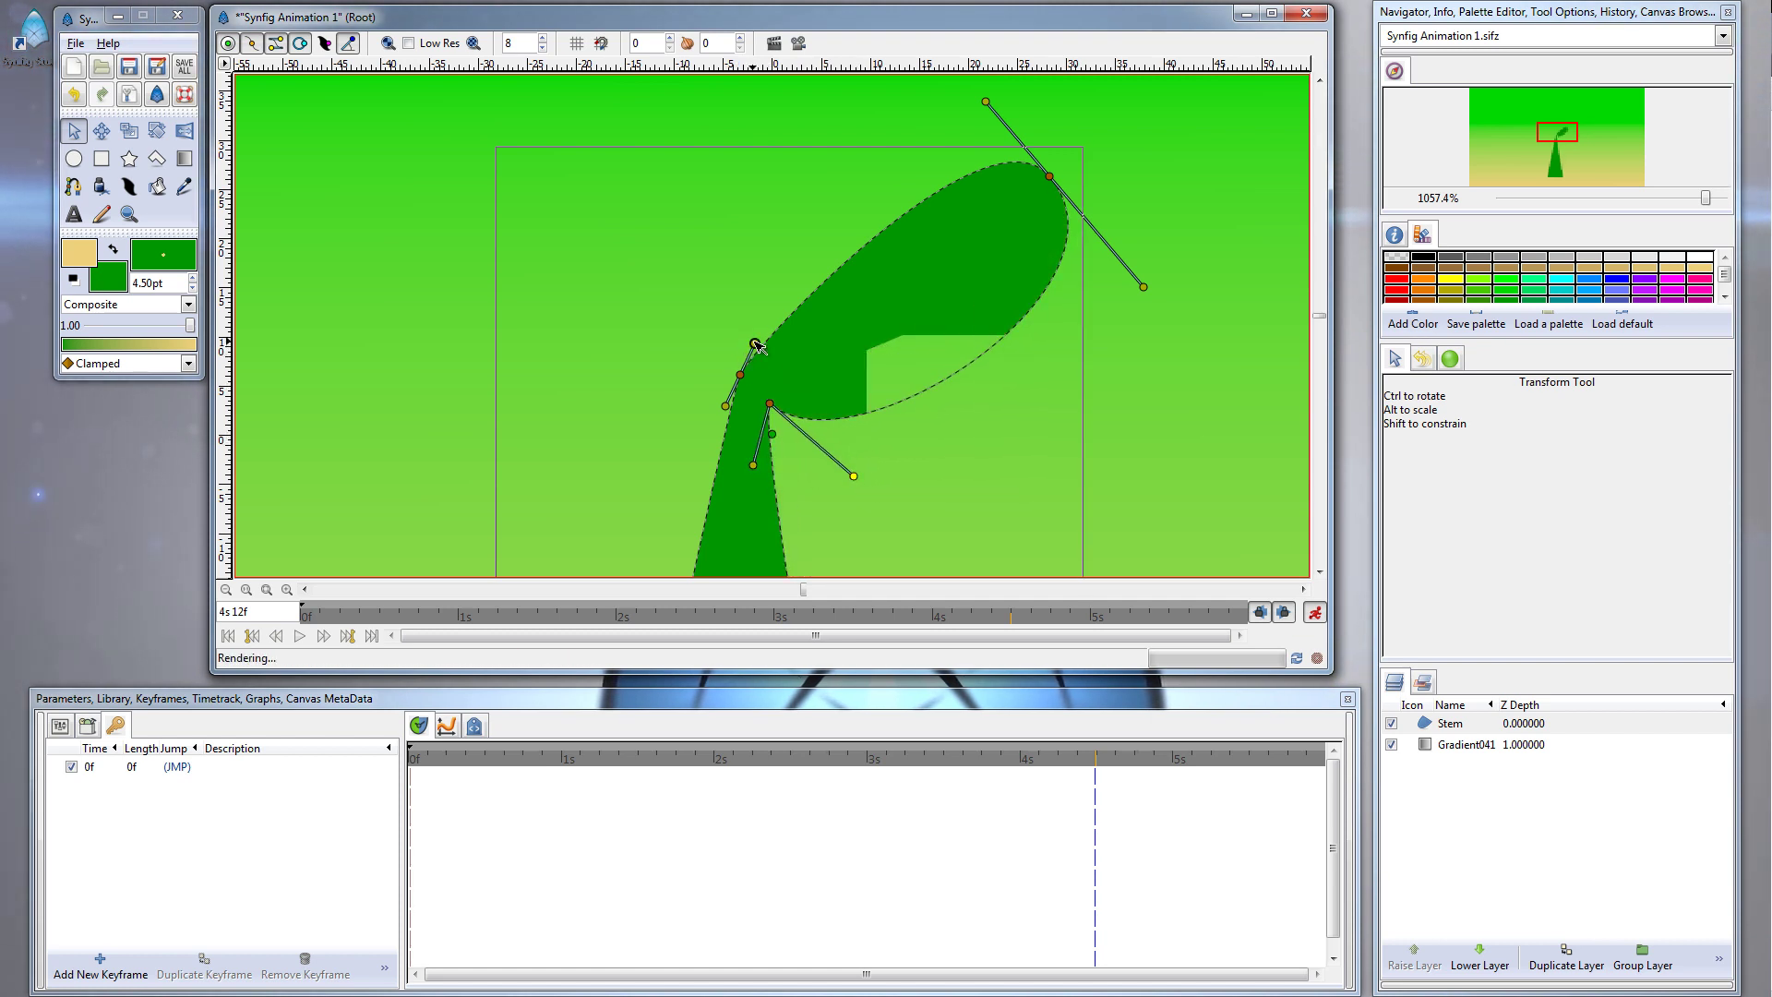
left_click_drag(755, 344, 653, 262)
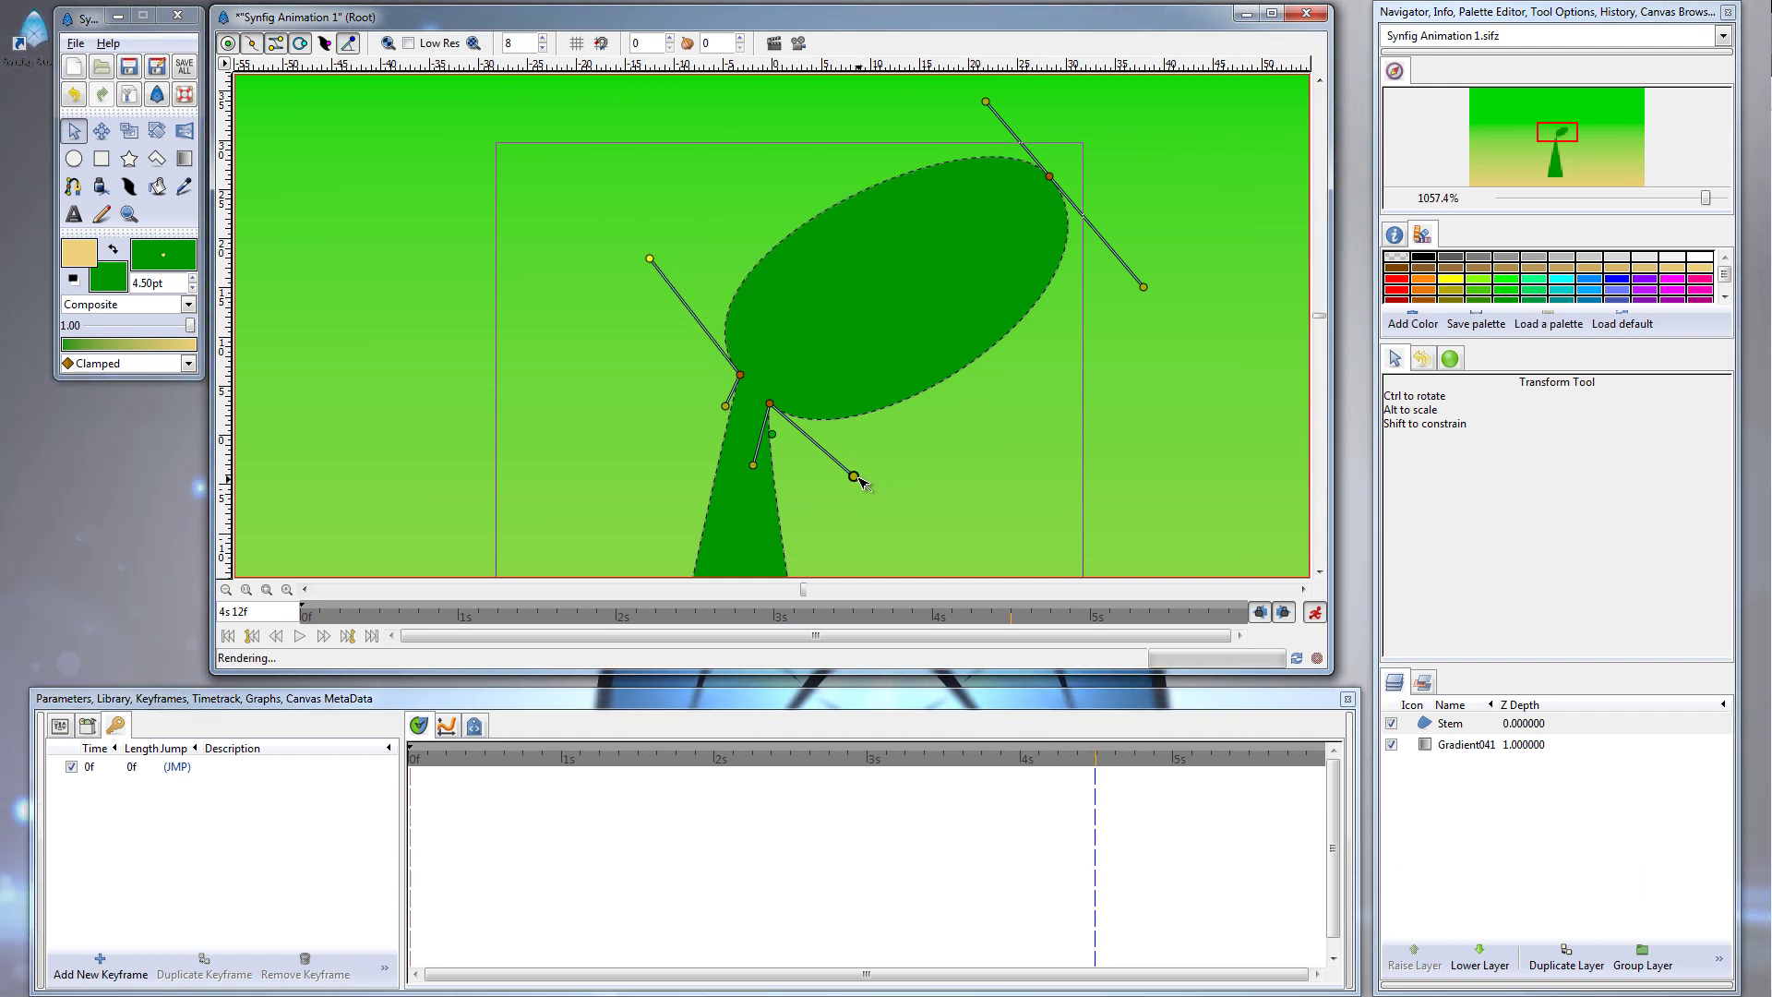
left_click_drag(859, 482, 847, 493)
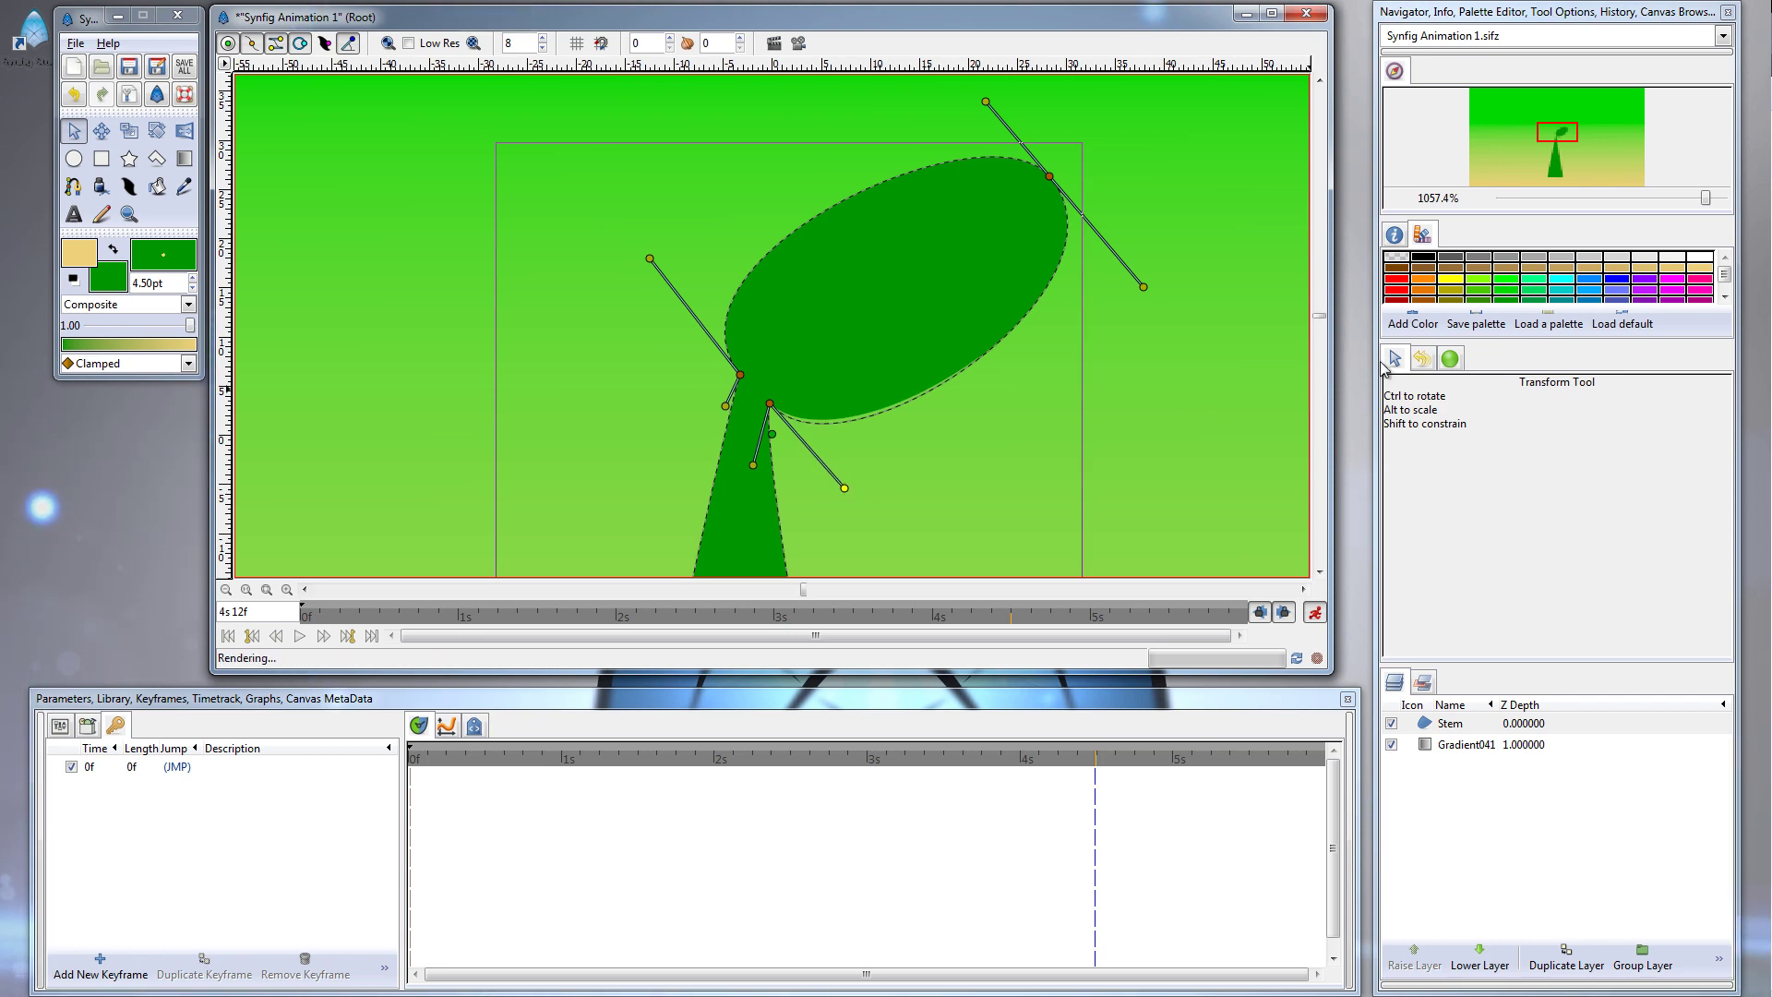
Bend the stem into an S-curve by angling the neck's lower tangents down-left and the base's upper tangents up-right
left_click_drag(1706, 198, 1644, 199)
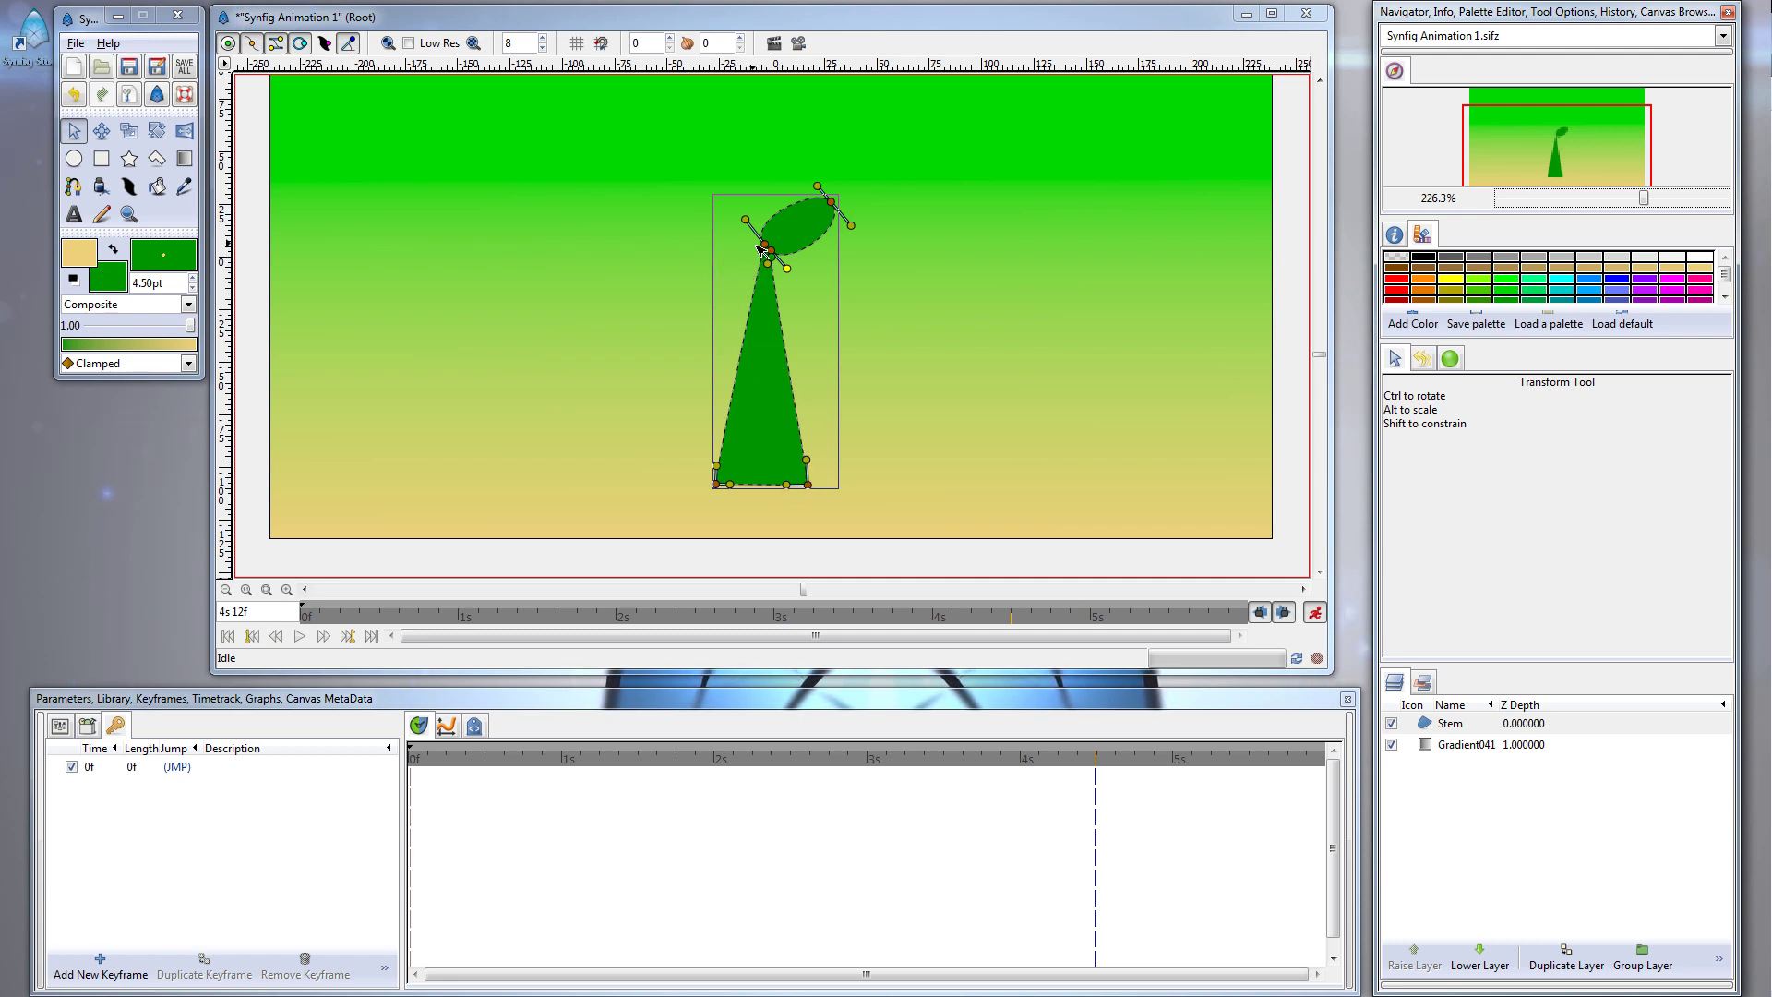
left_click_drag(747, 259, 692, 306)
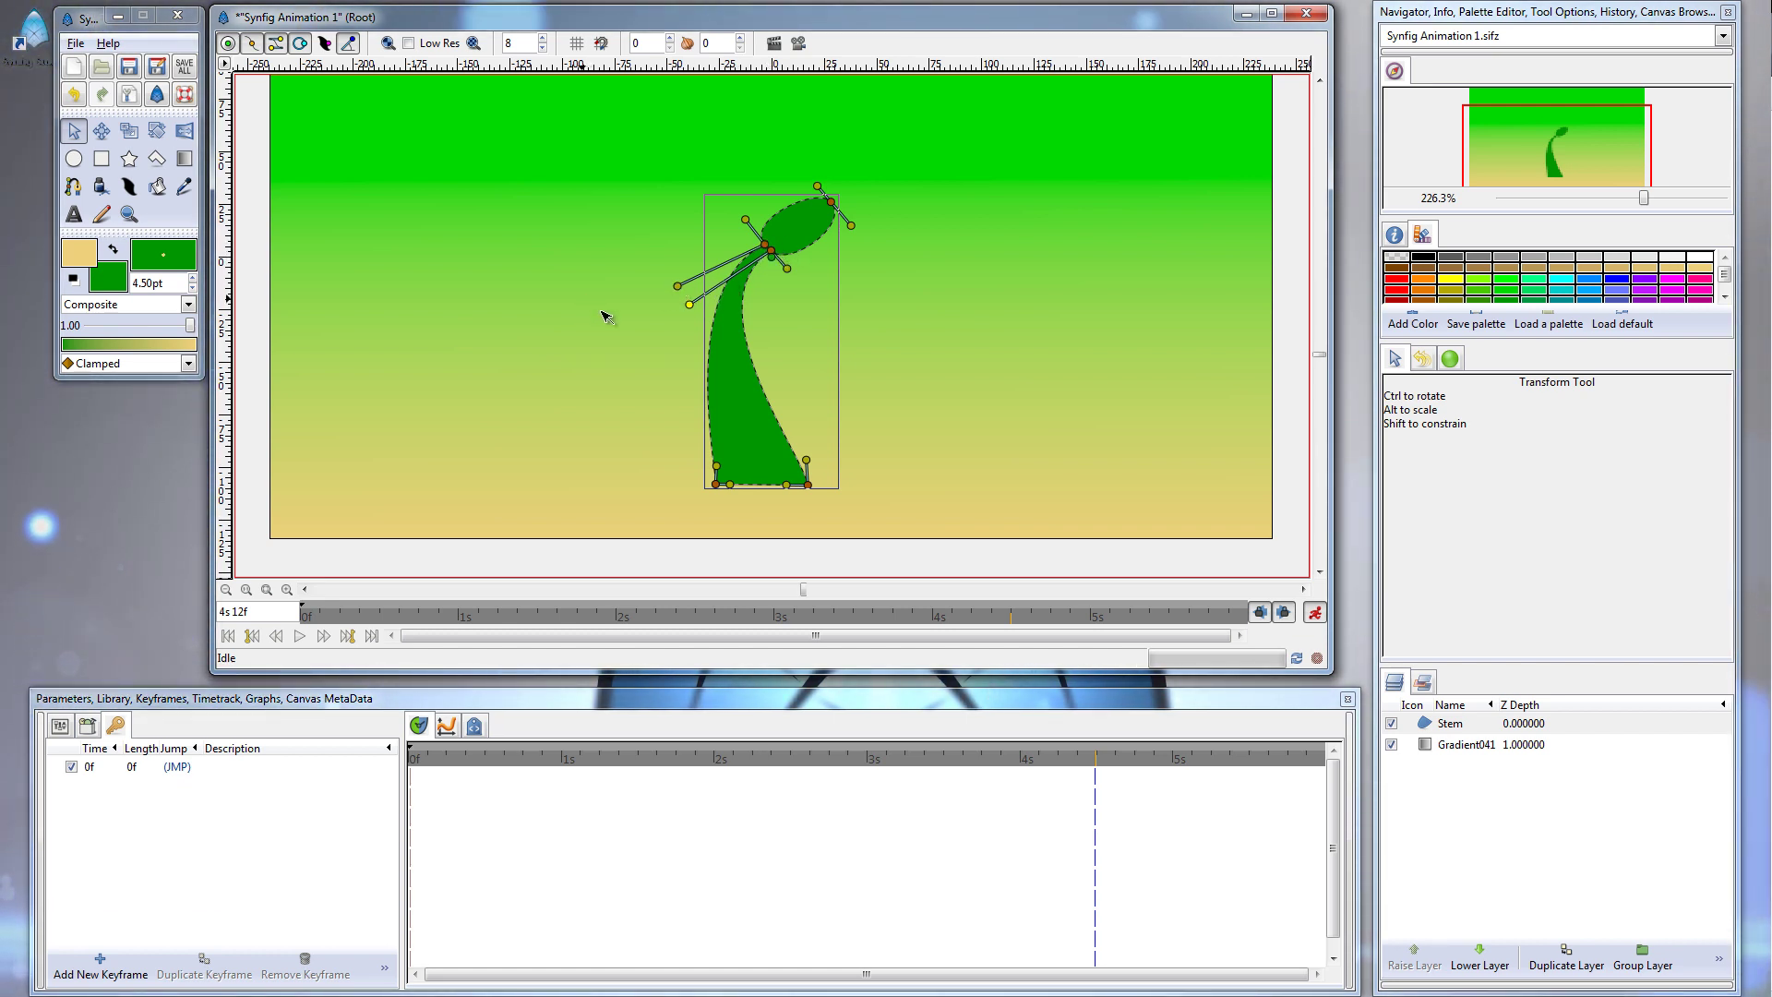
left_click_drag(720, 472, 858, 422)
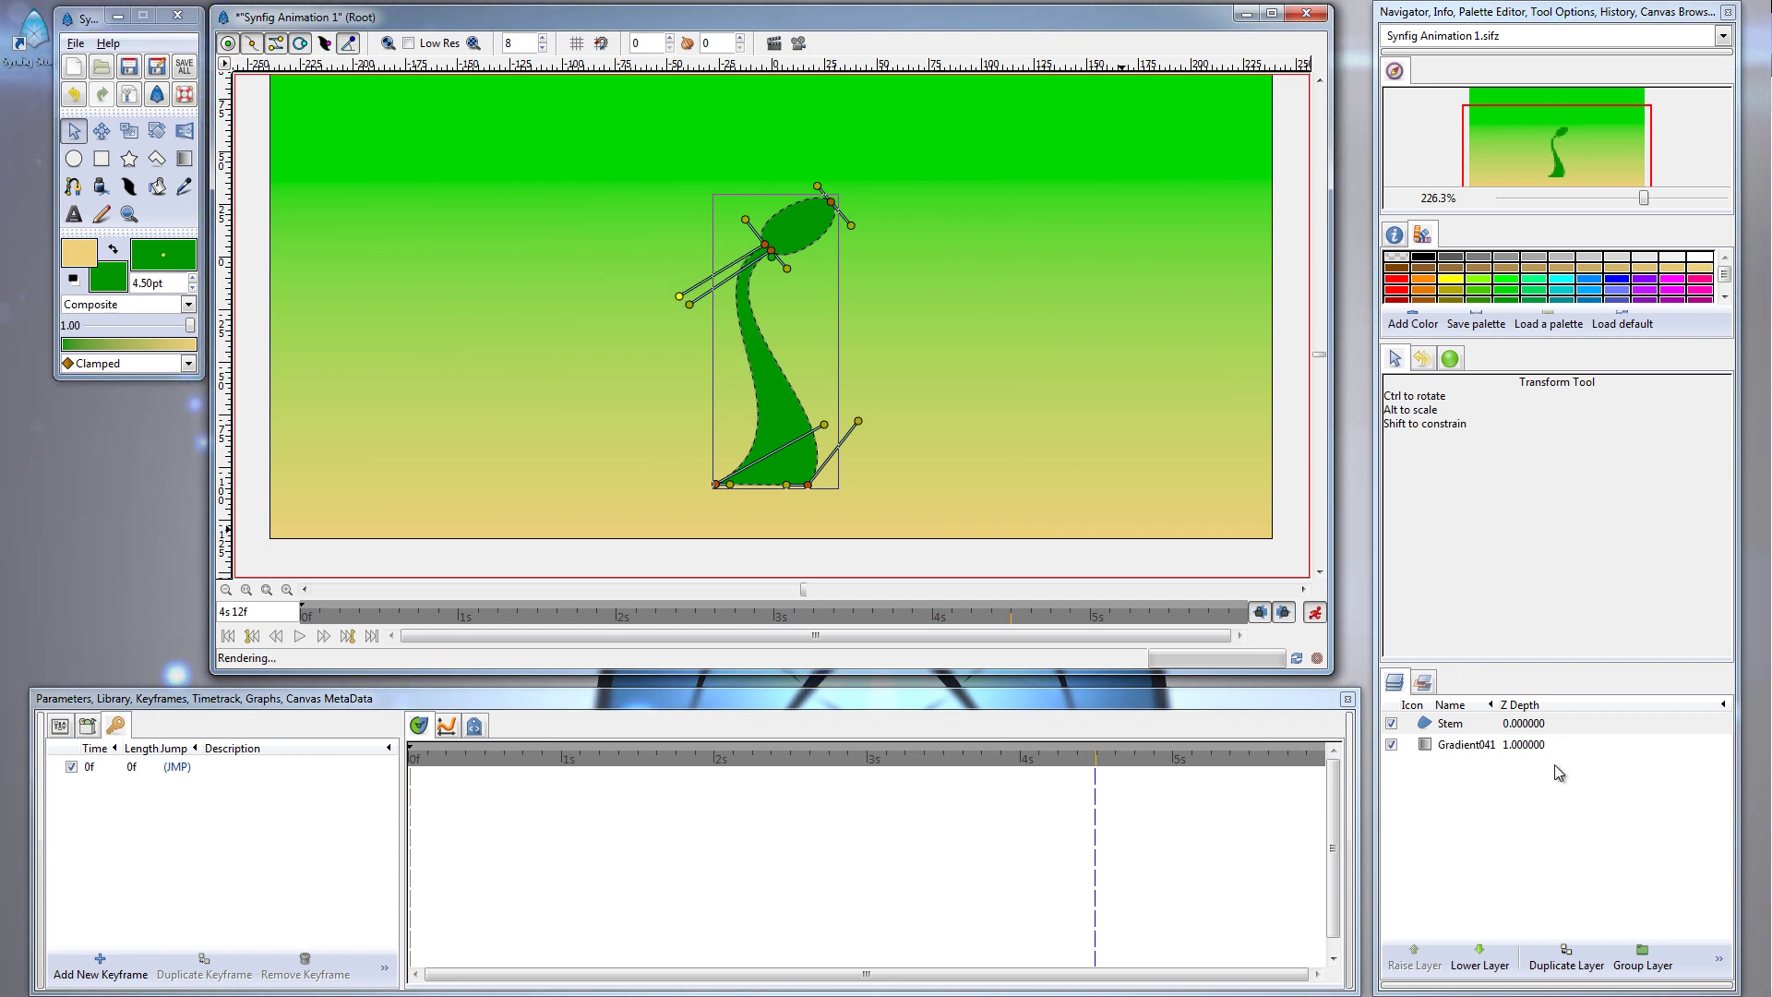
Select the Stem layer and adjust the tangents at the neck and tip to make the bud fuller and rounder
left_click(1536, 746)
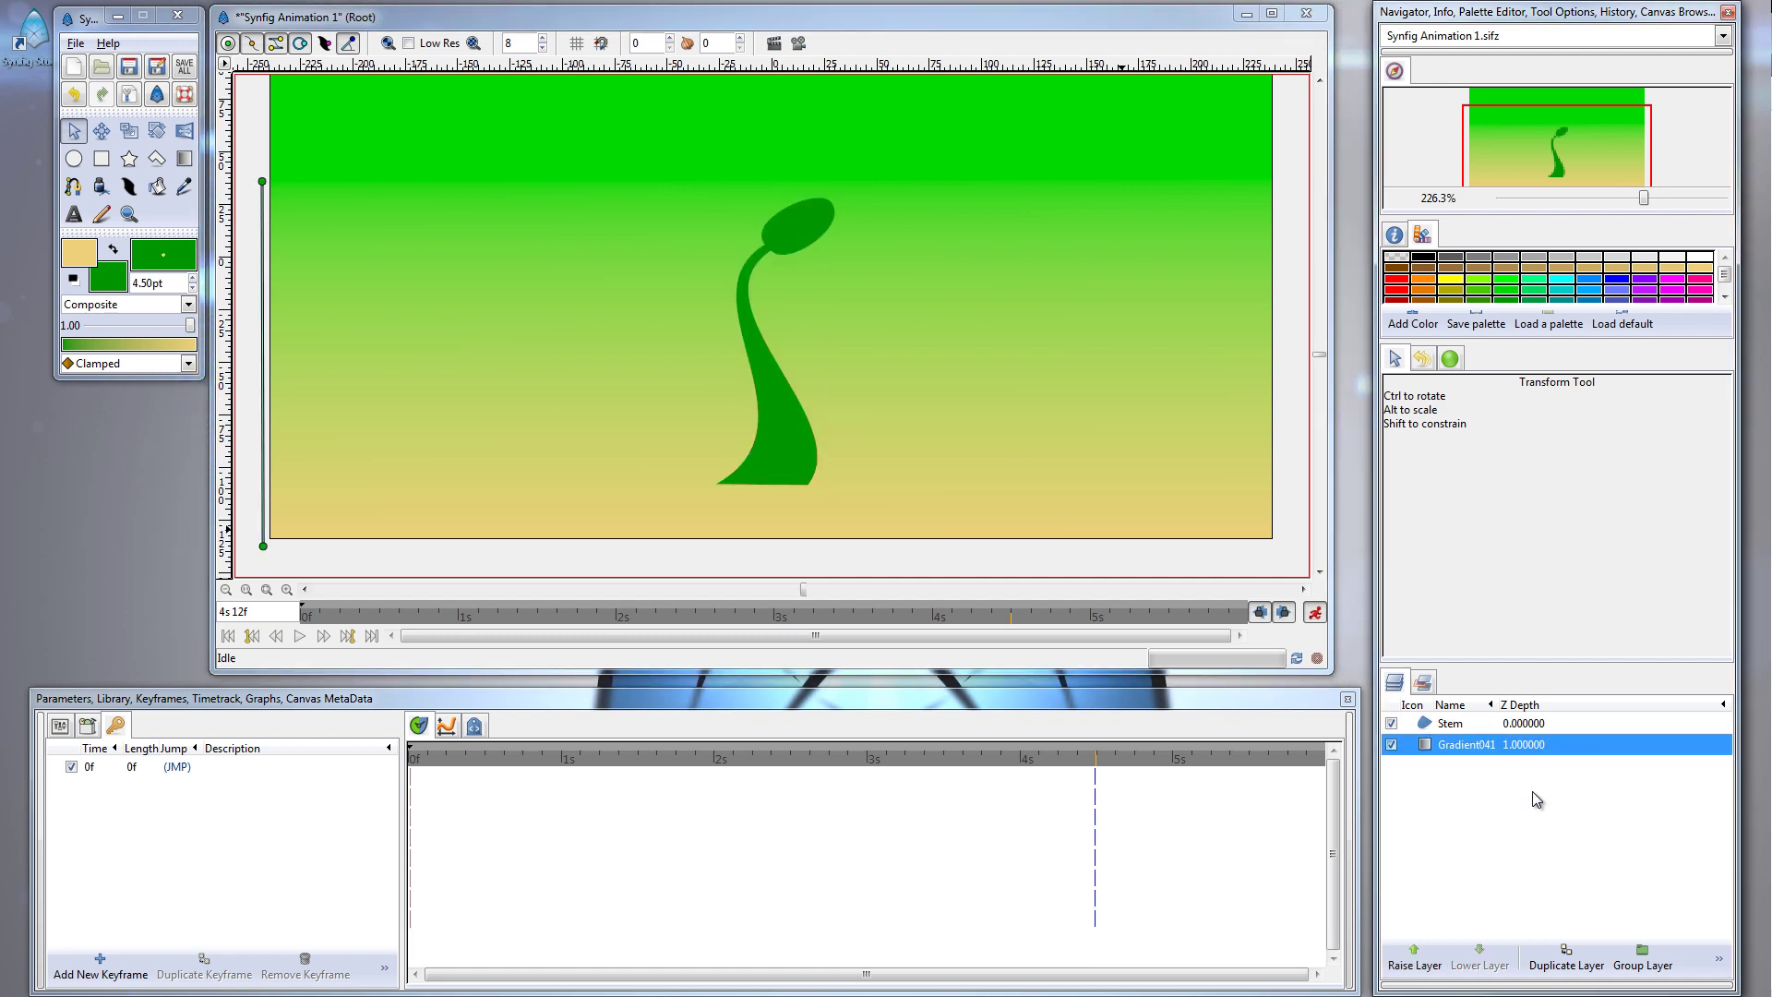
left_click(1505, 725)
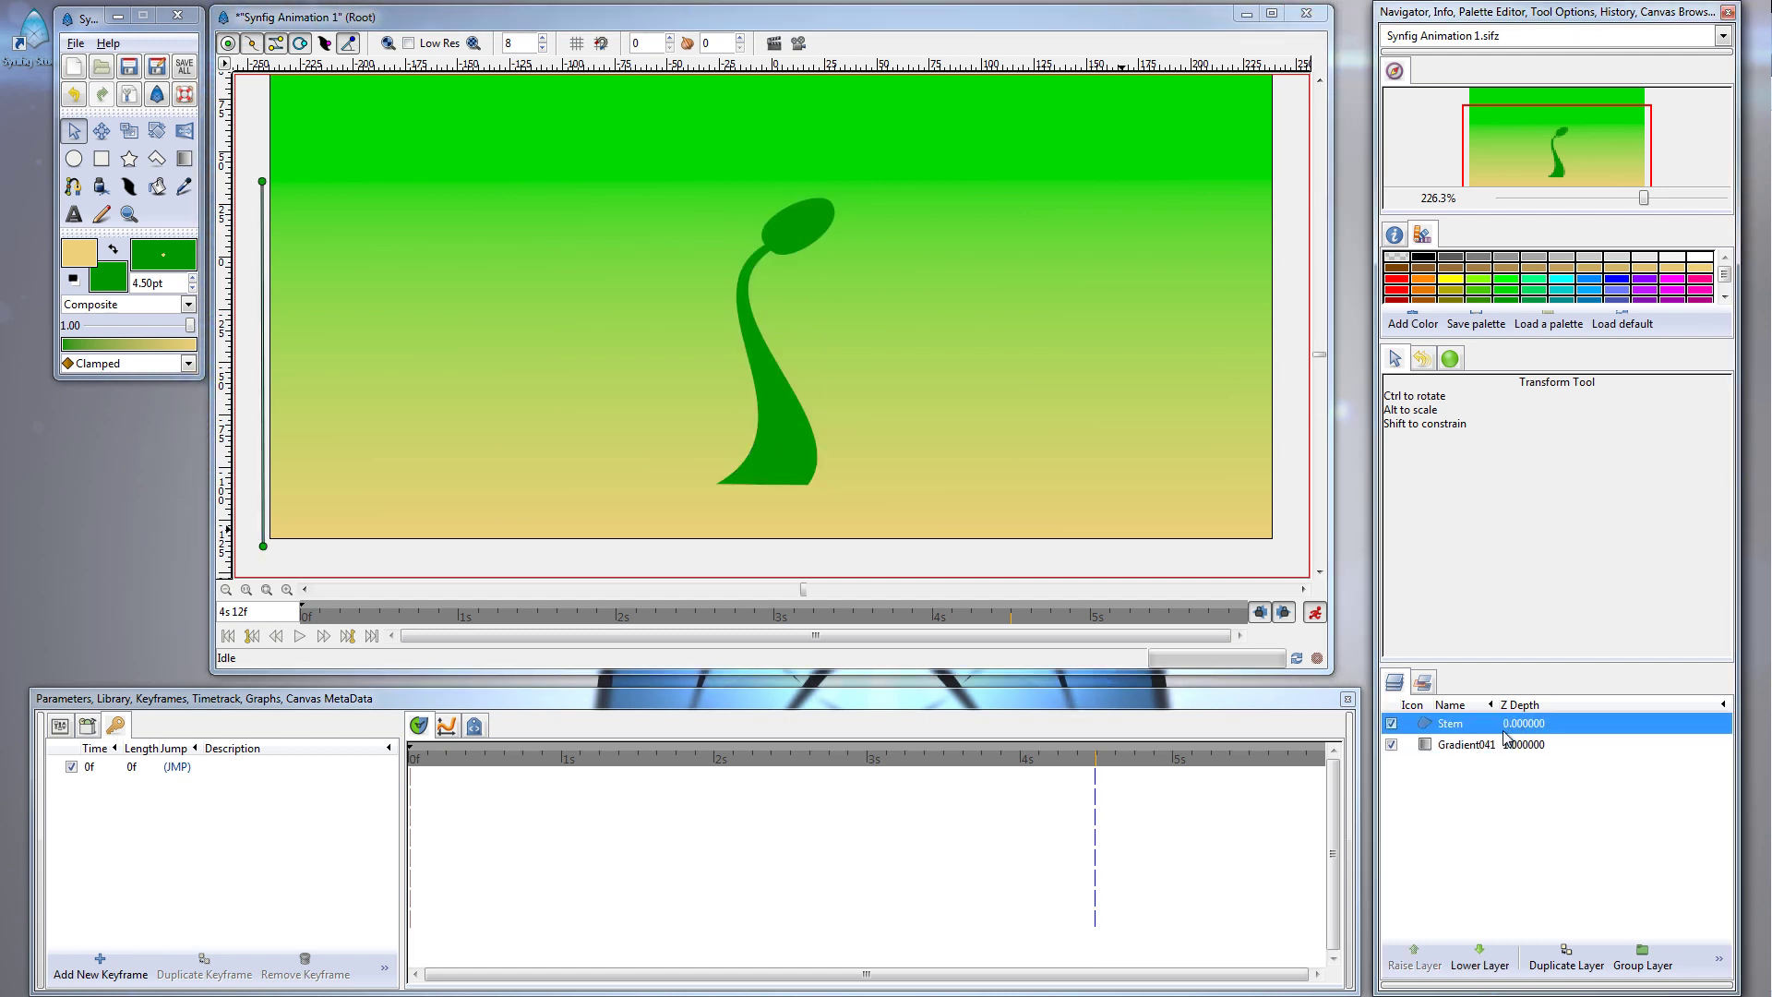
left_click(789, 270)
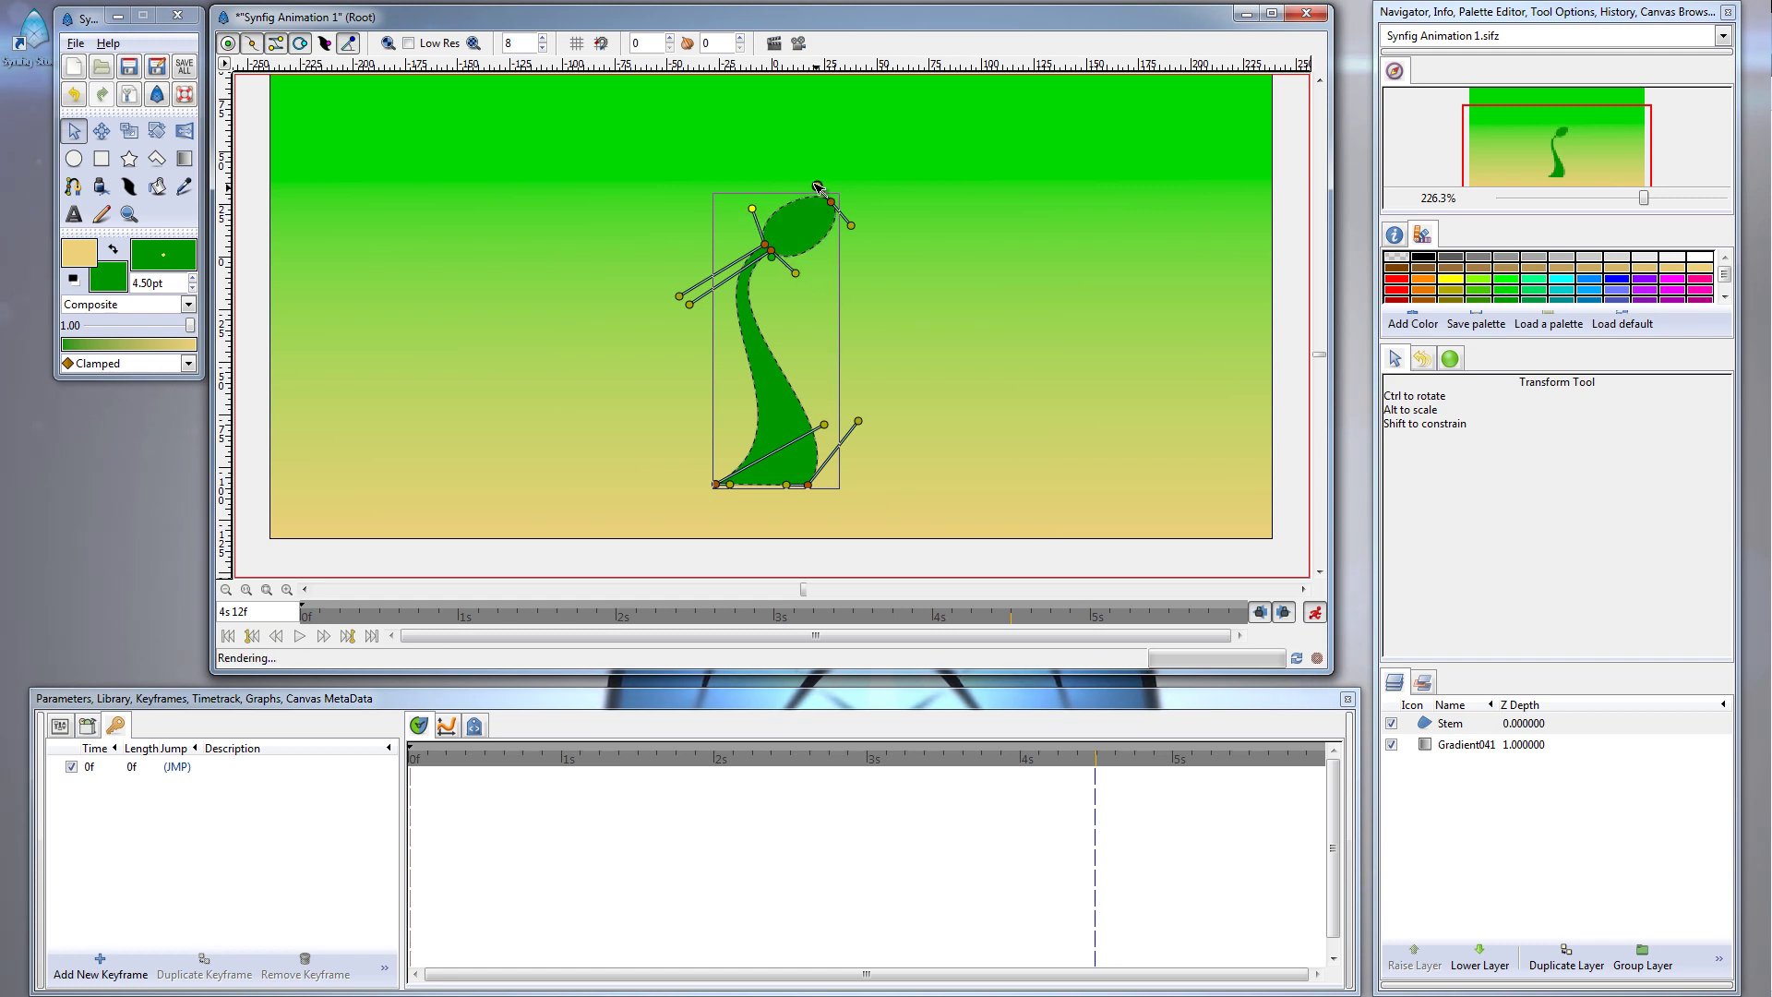
left_click_drag(812, 178, 811, 176)
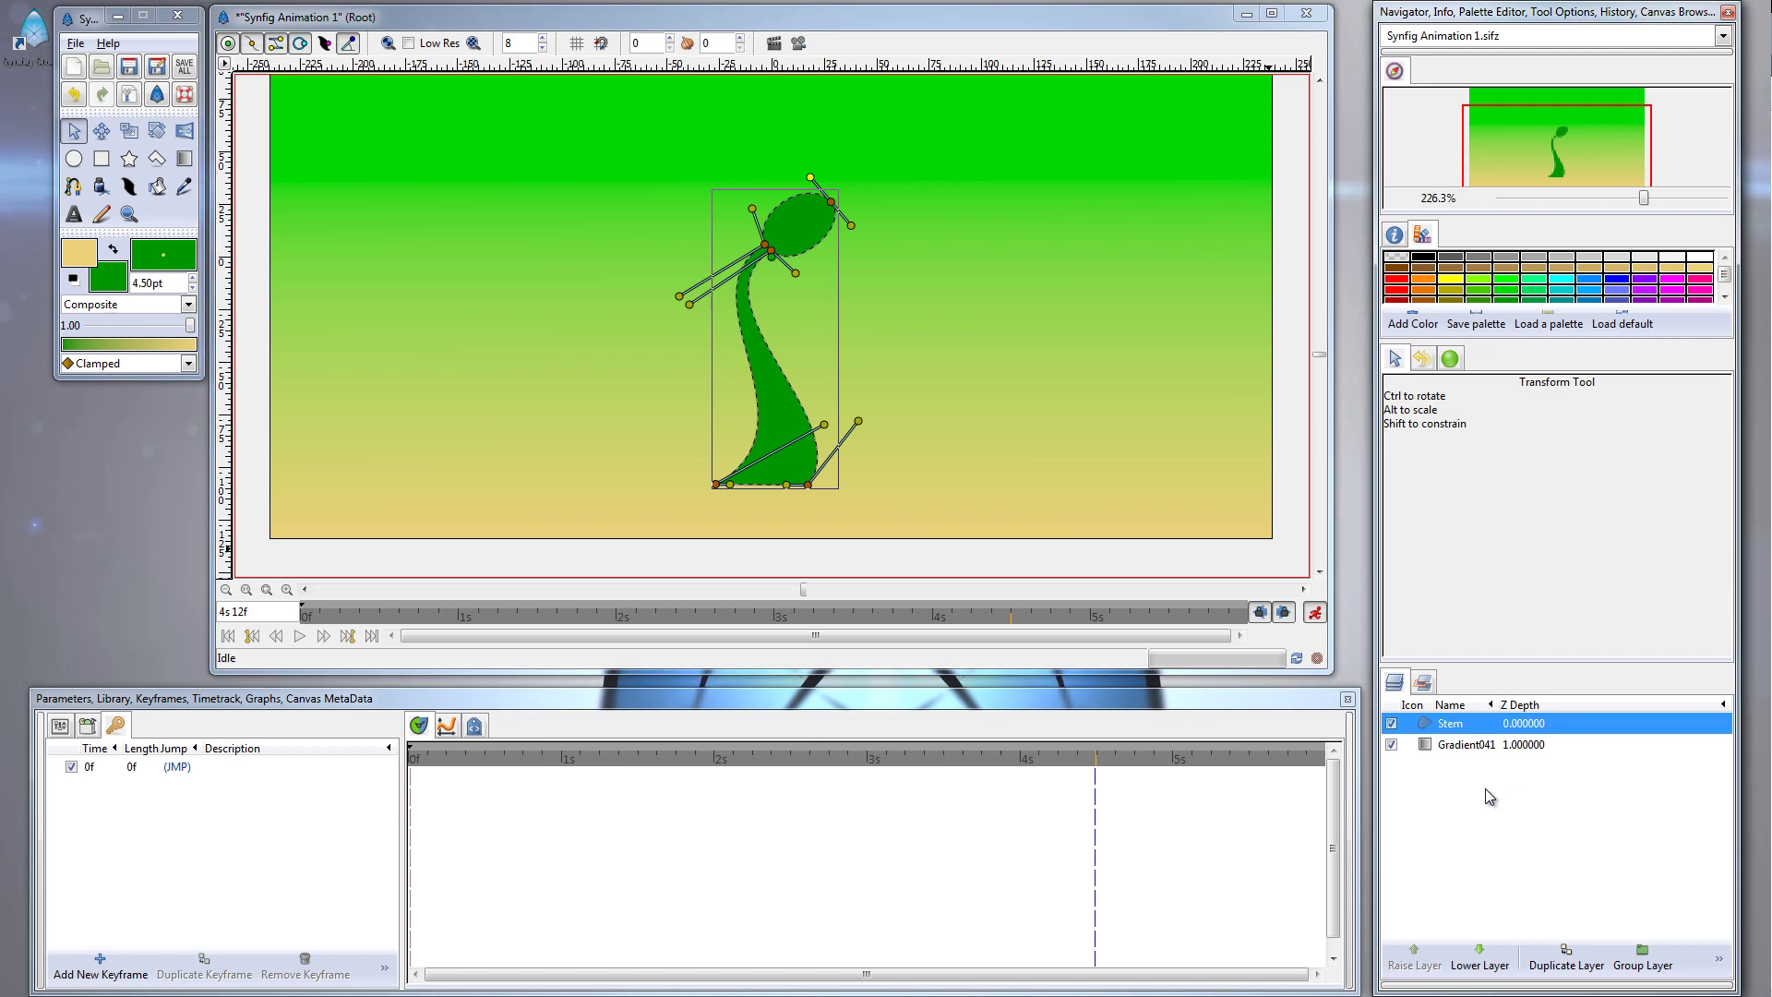
left_click(1246, 507)
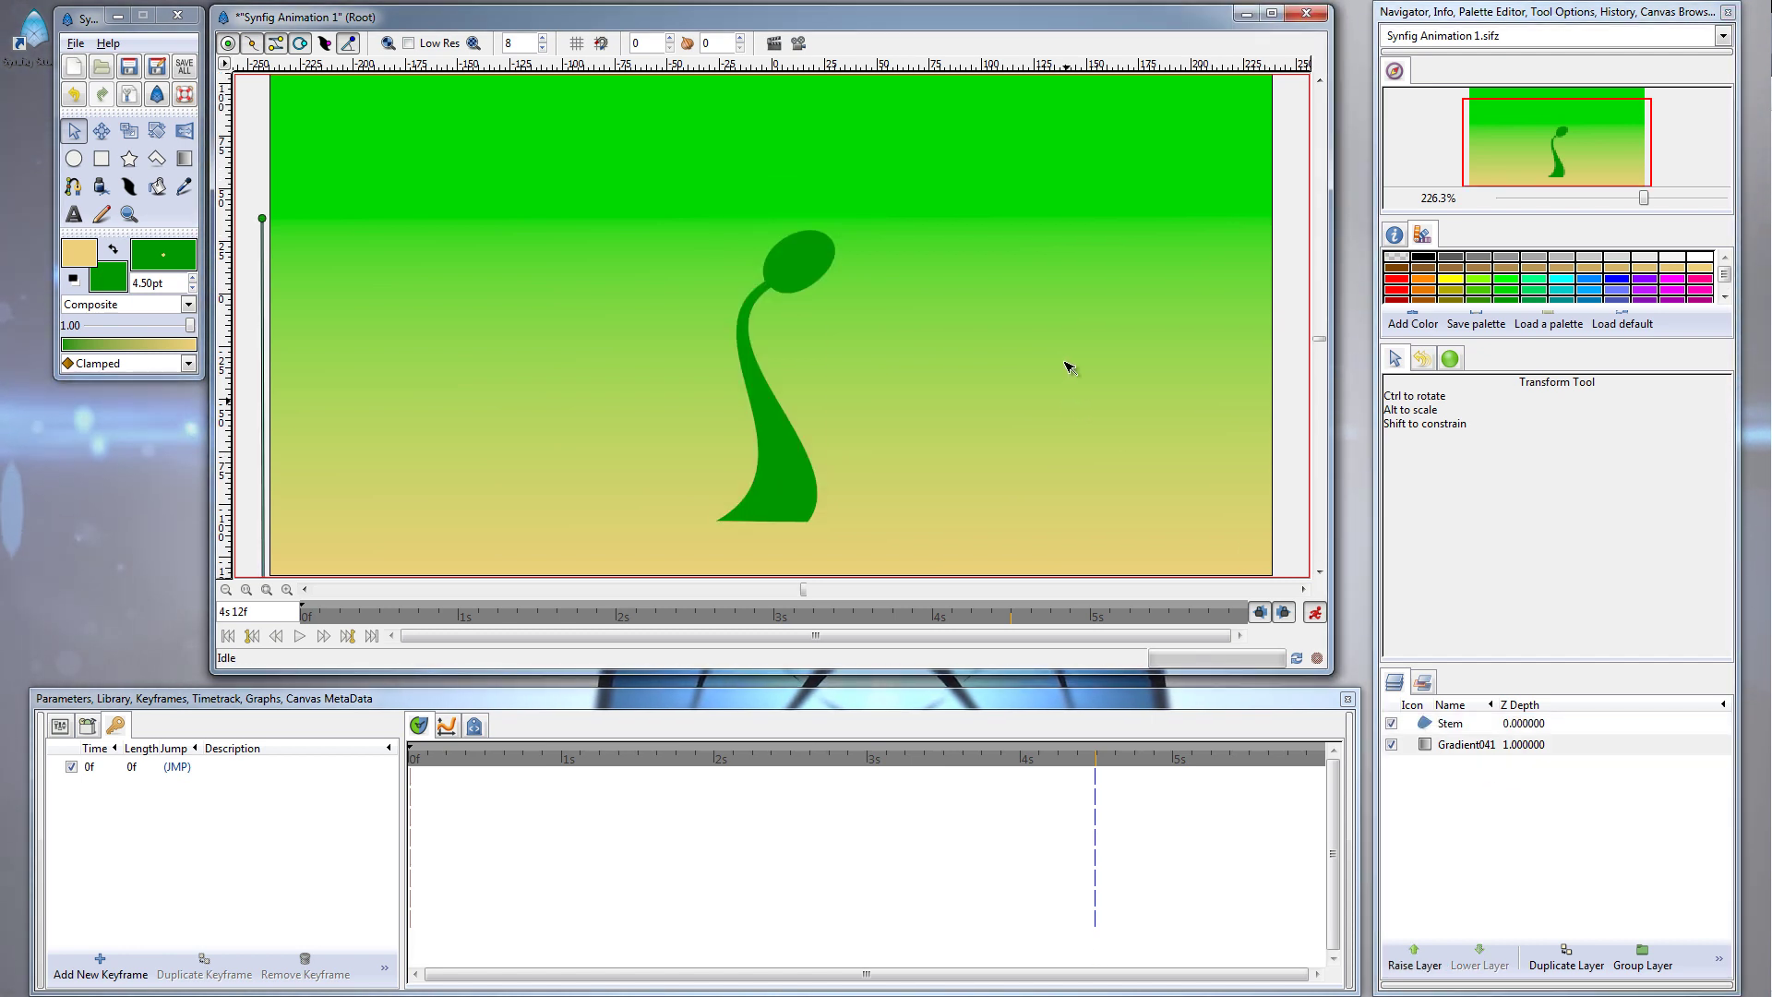
Adjust the upper tangents of the two base vertices to widen the lower part of the stem
left_click(803, 434)
left_click_drag(829, 429, 867, 432)
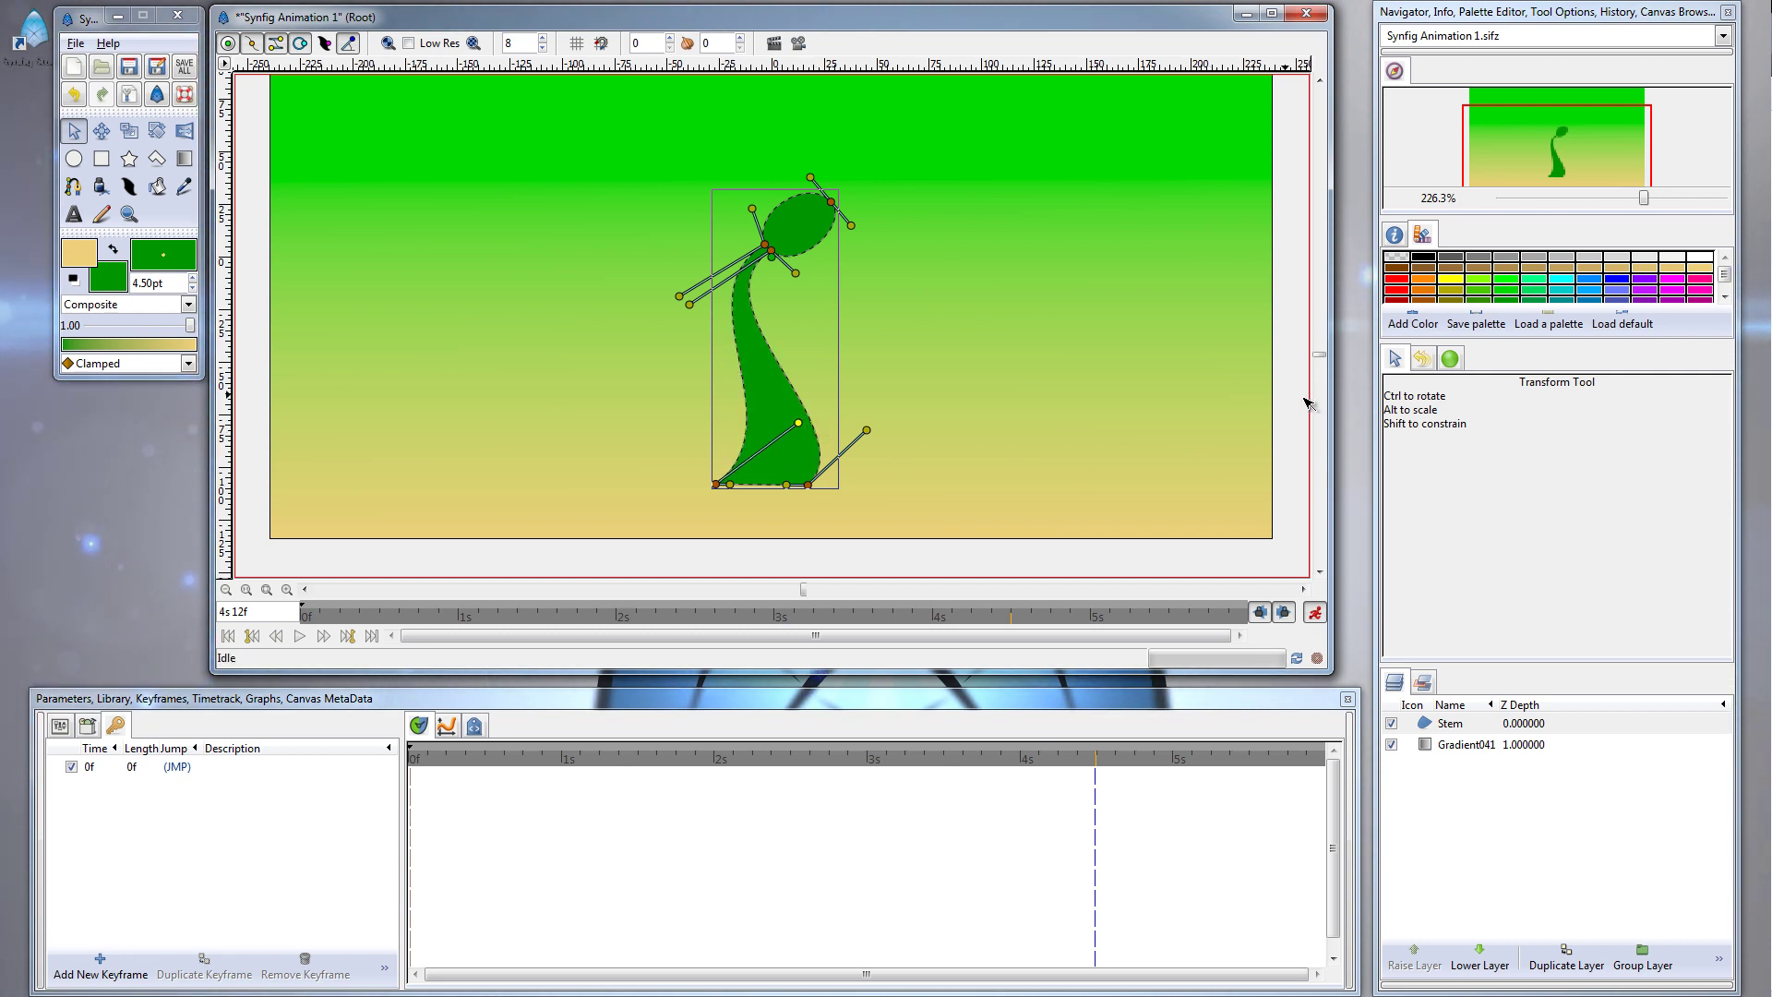
left_click(1274, 435)
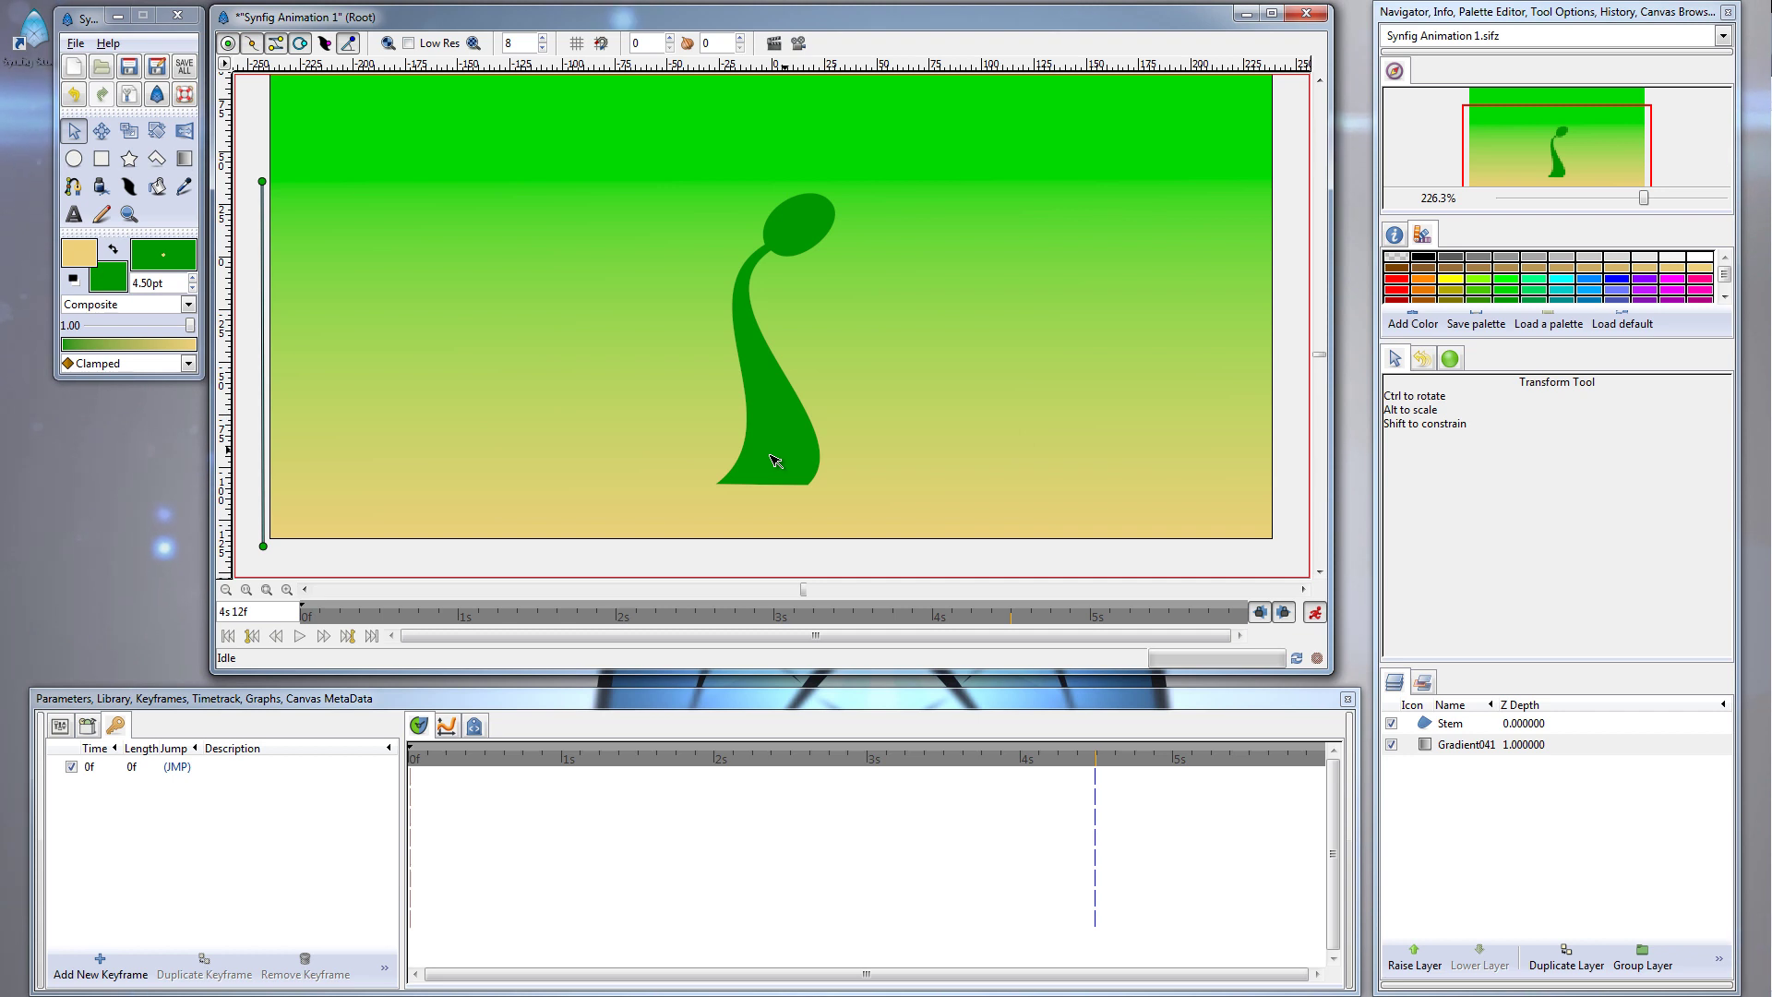
Compare the stem at 0f and 4s 12f and play the animation to review its growth
scroll(801, 438, "up", 2)
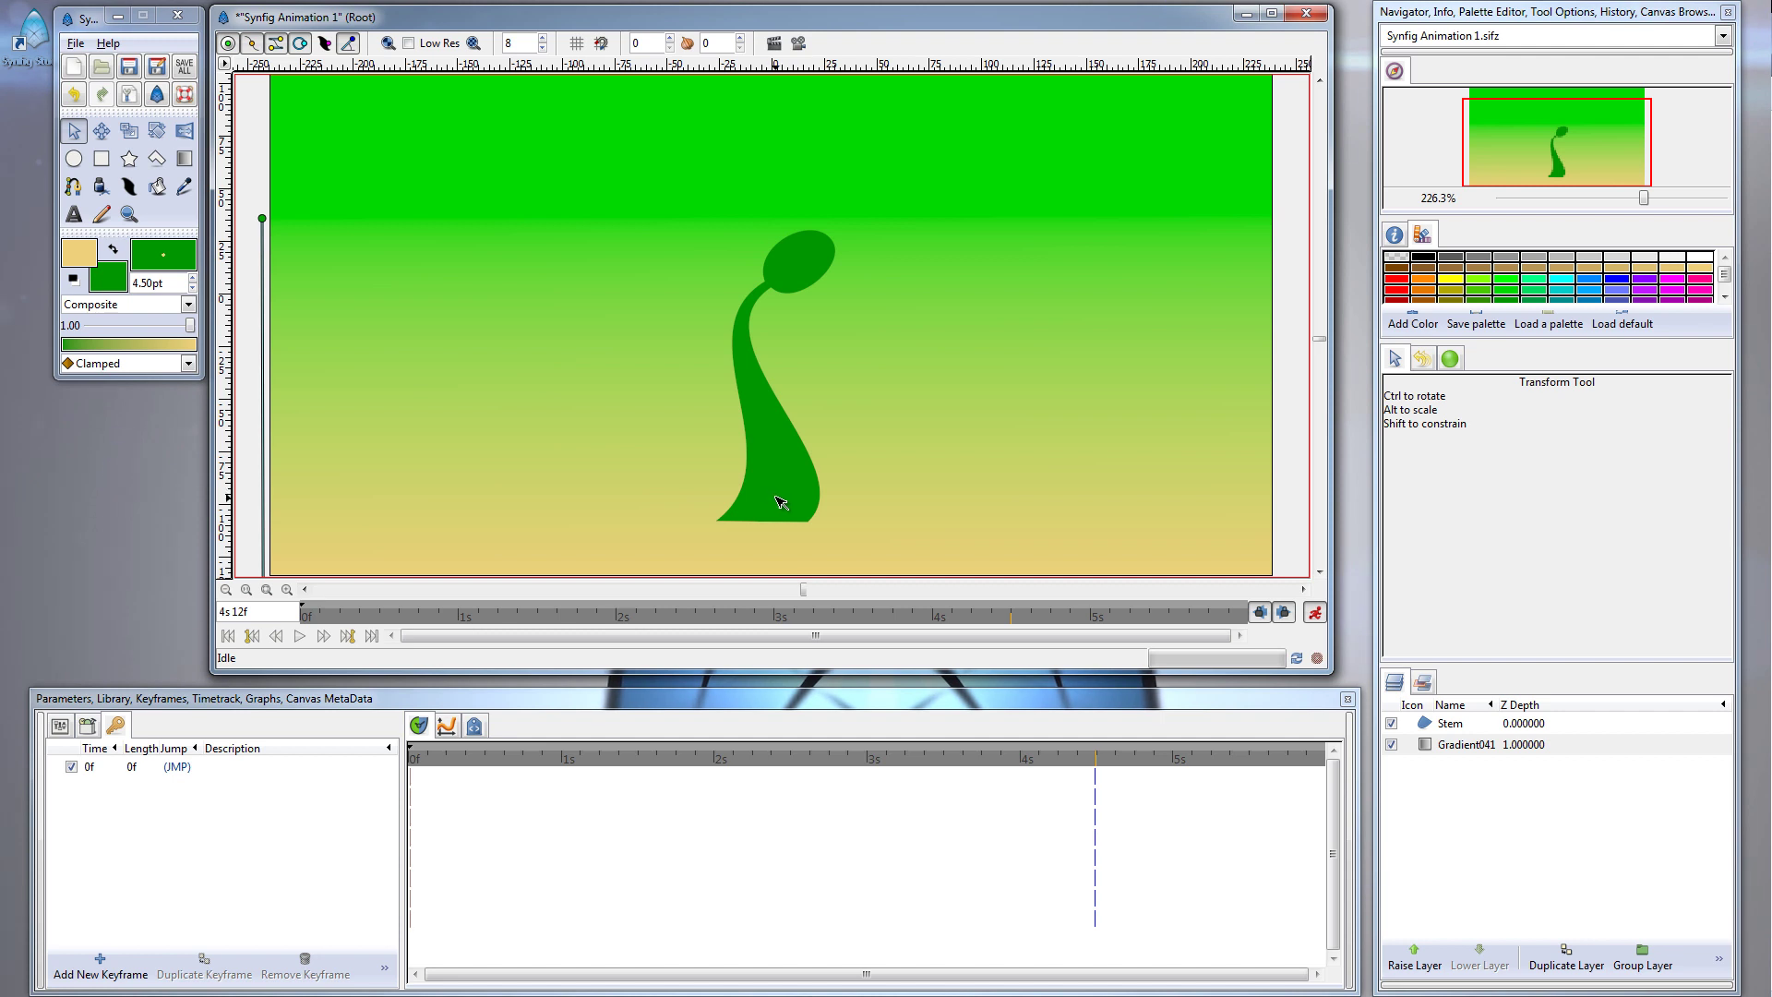
left_click(1645, 199)
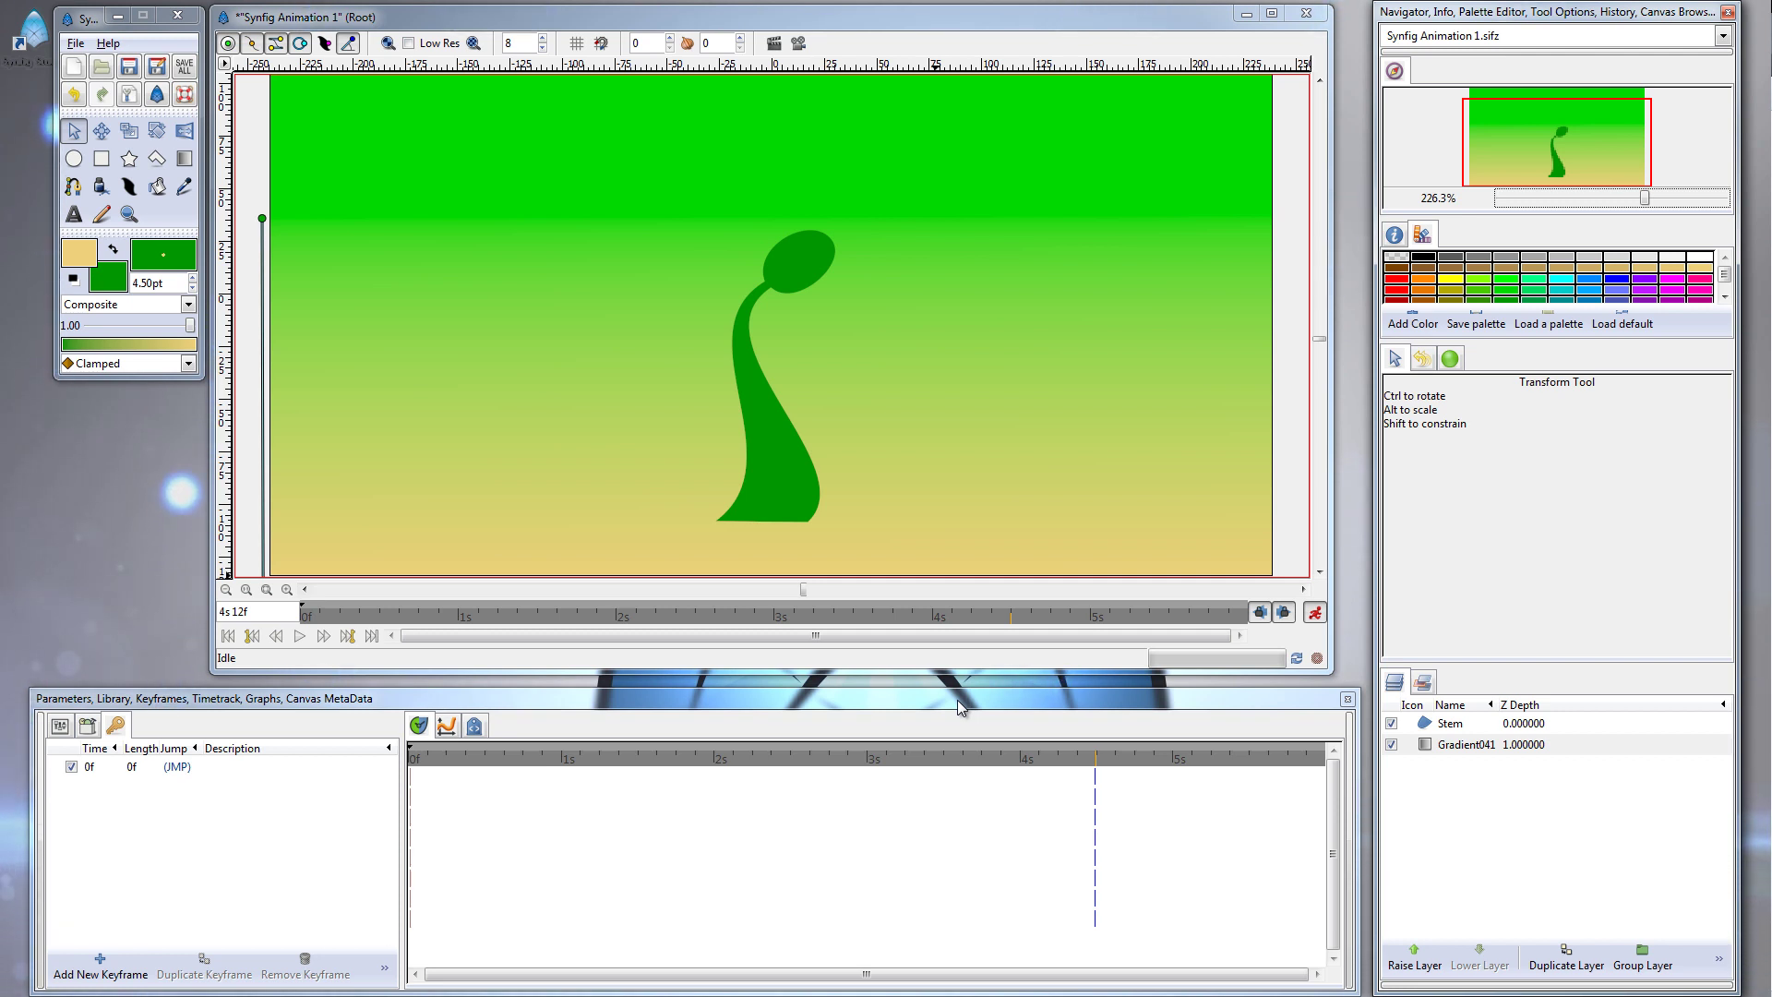
left_click(424, 759)
left_click(413, 760)
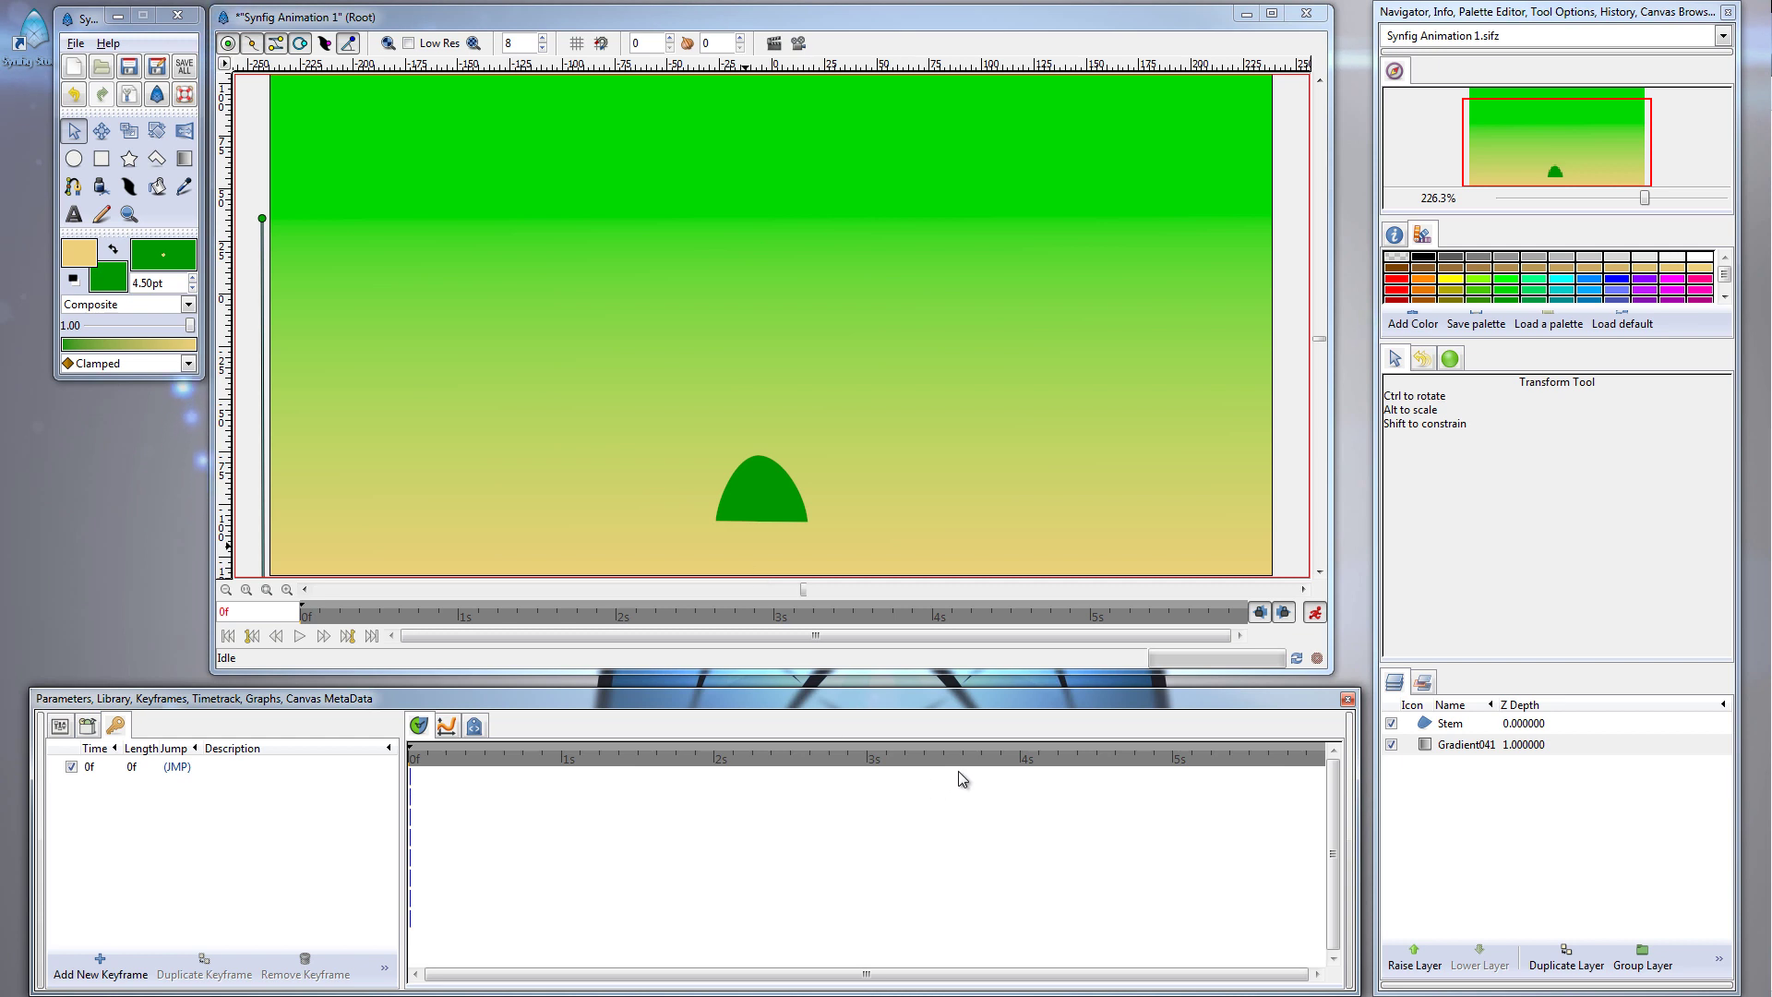
left_click(1097, 762)
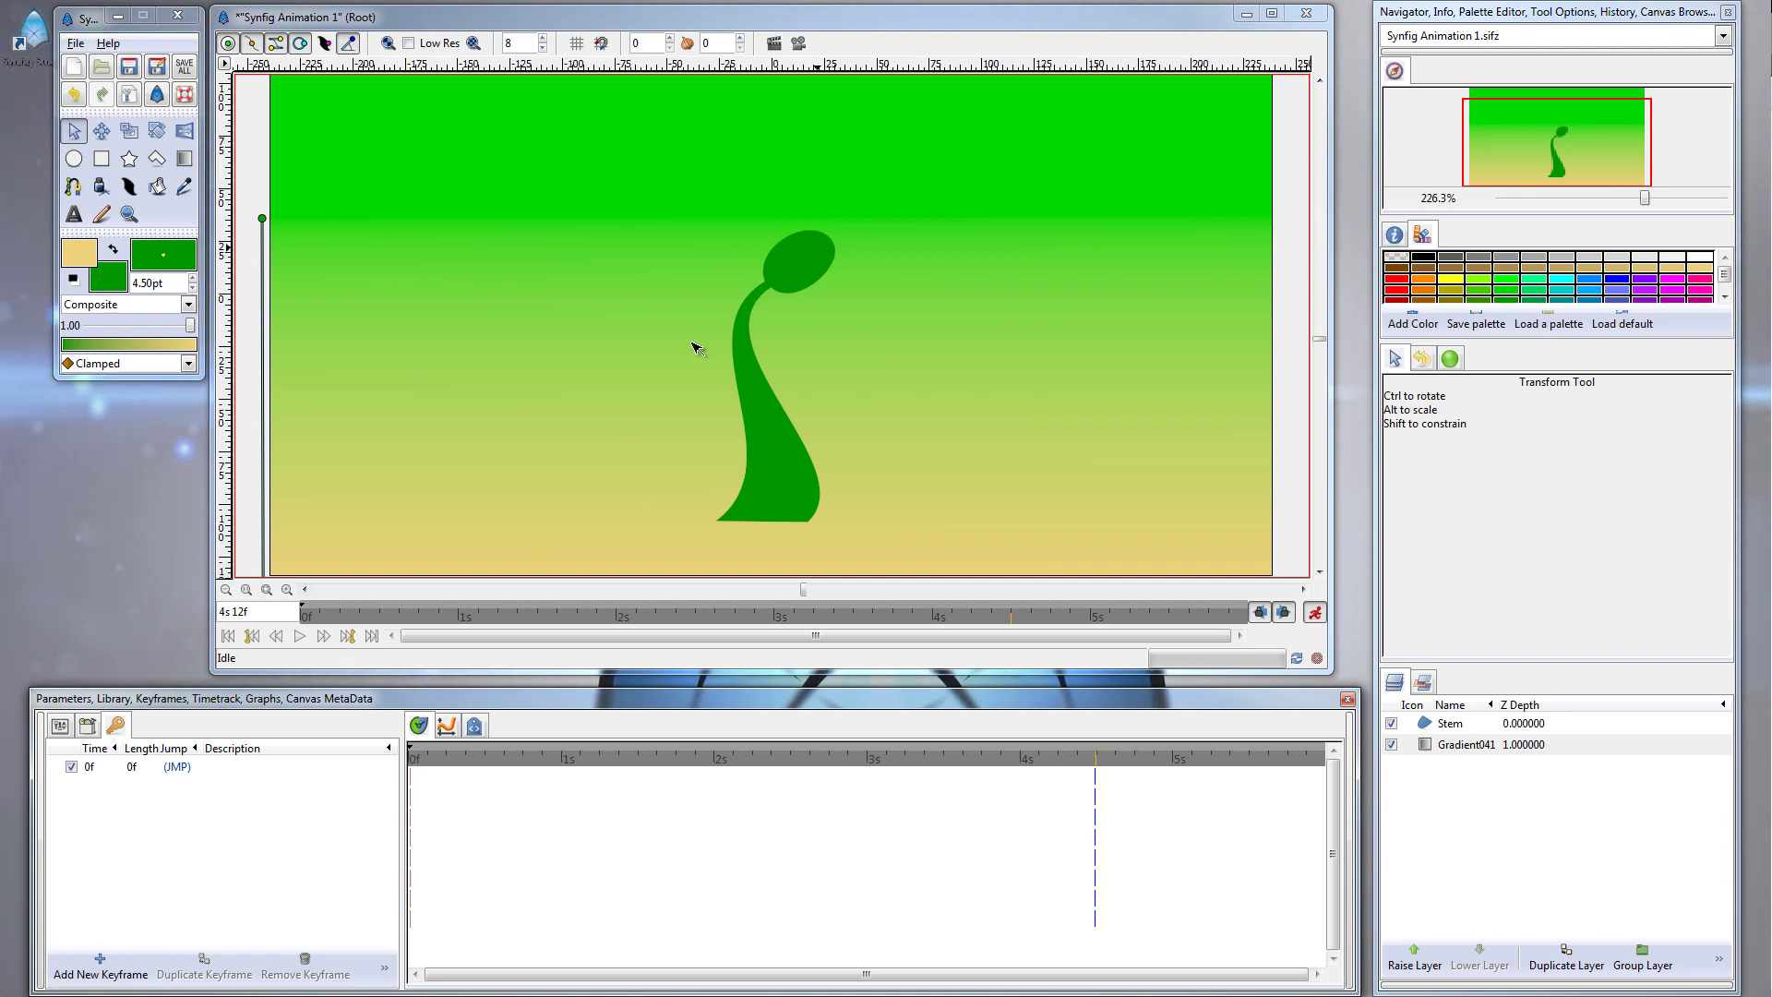
left_click(422, 759)
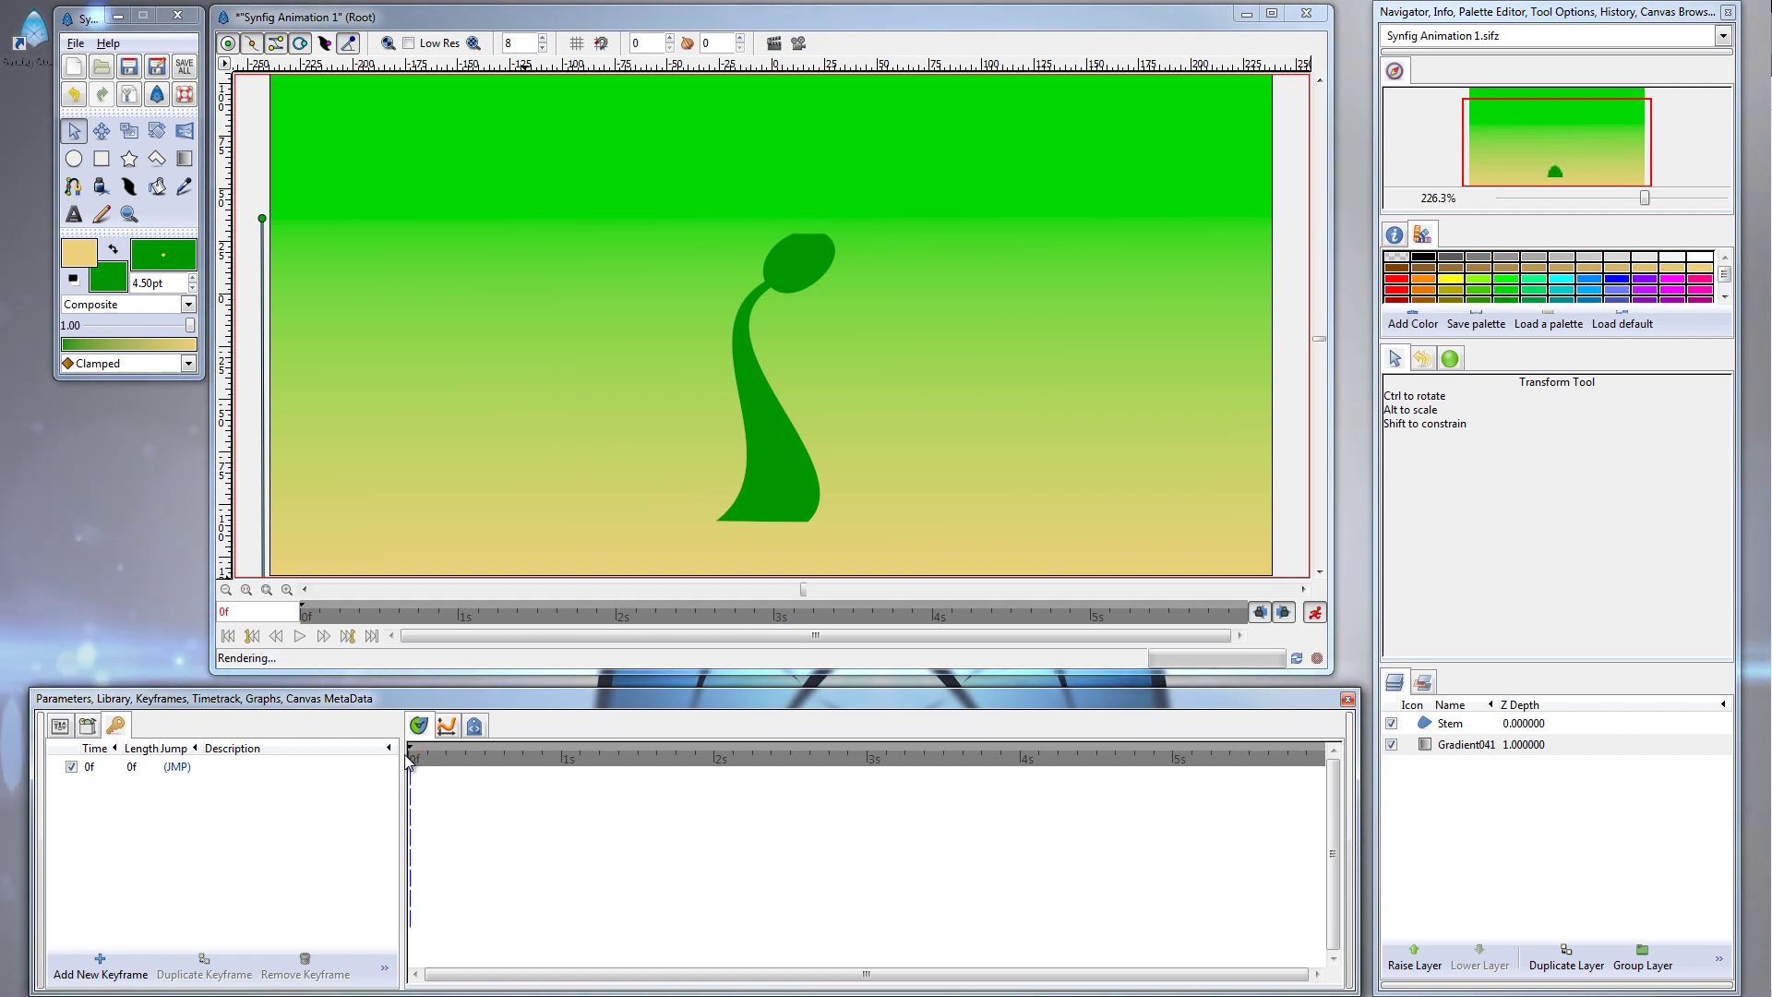
left_click(414, 759)
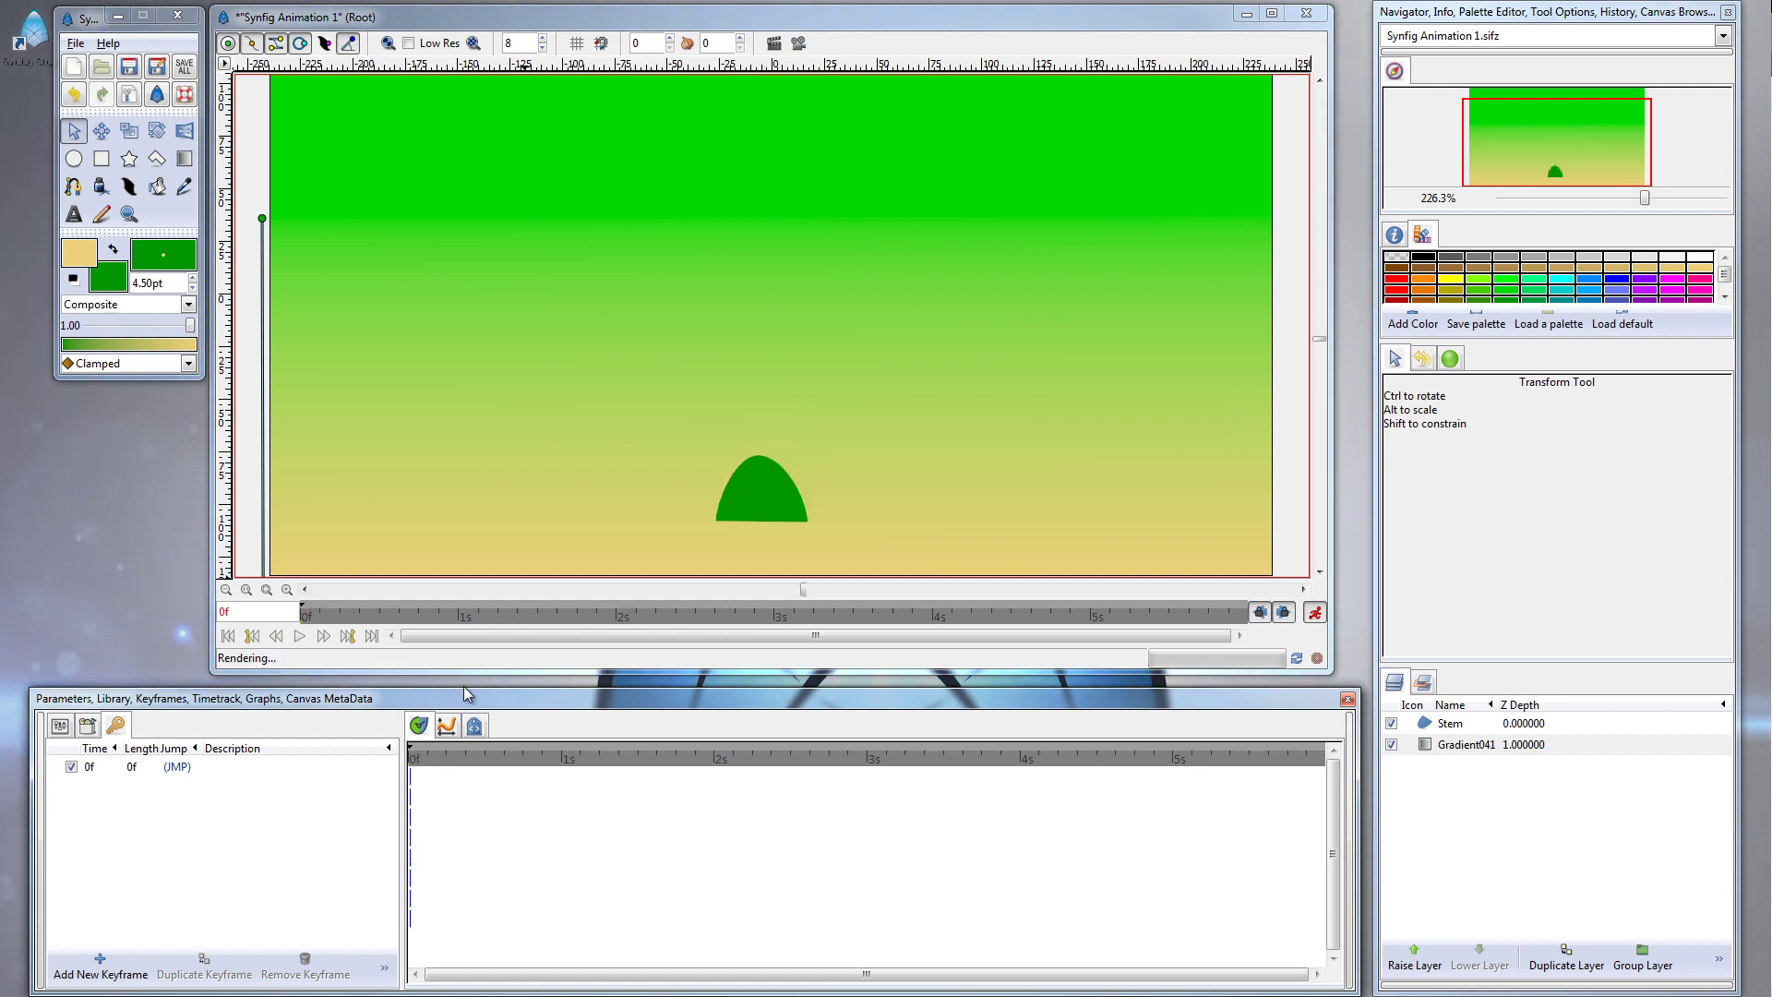
left_click(301, 636)
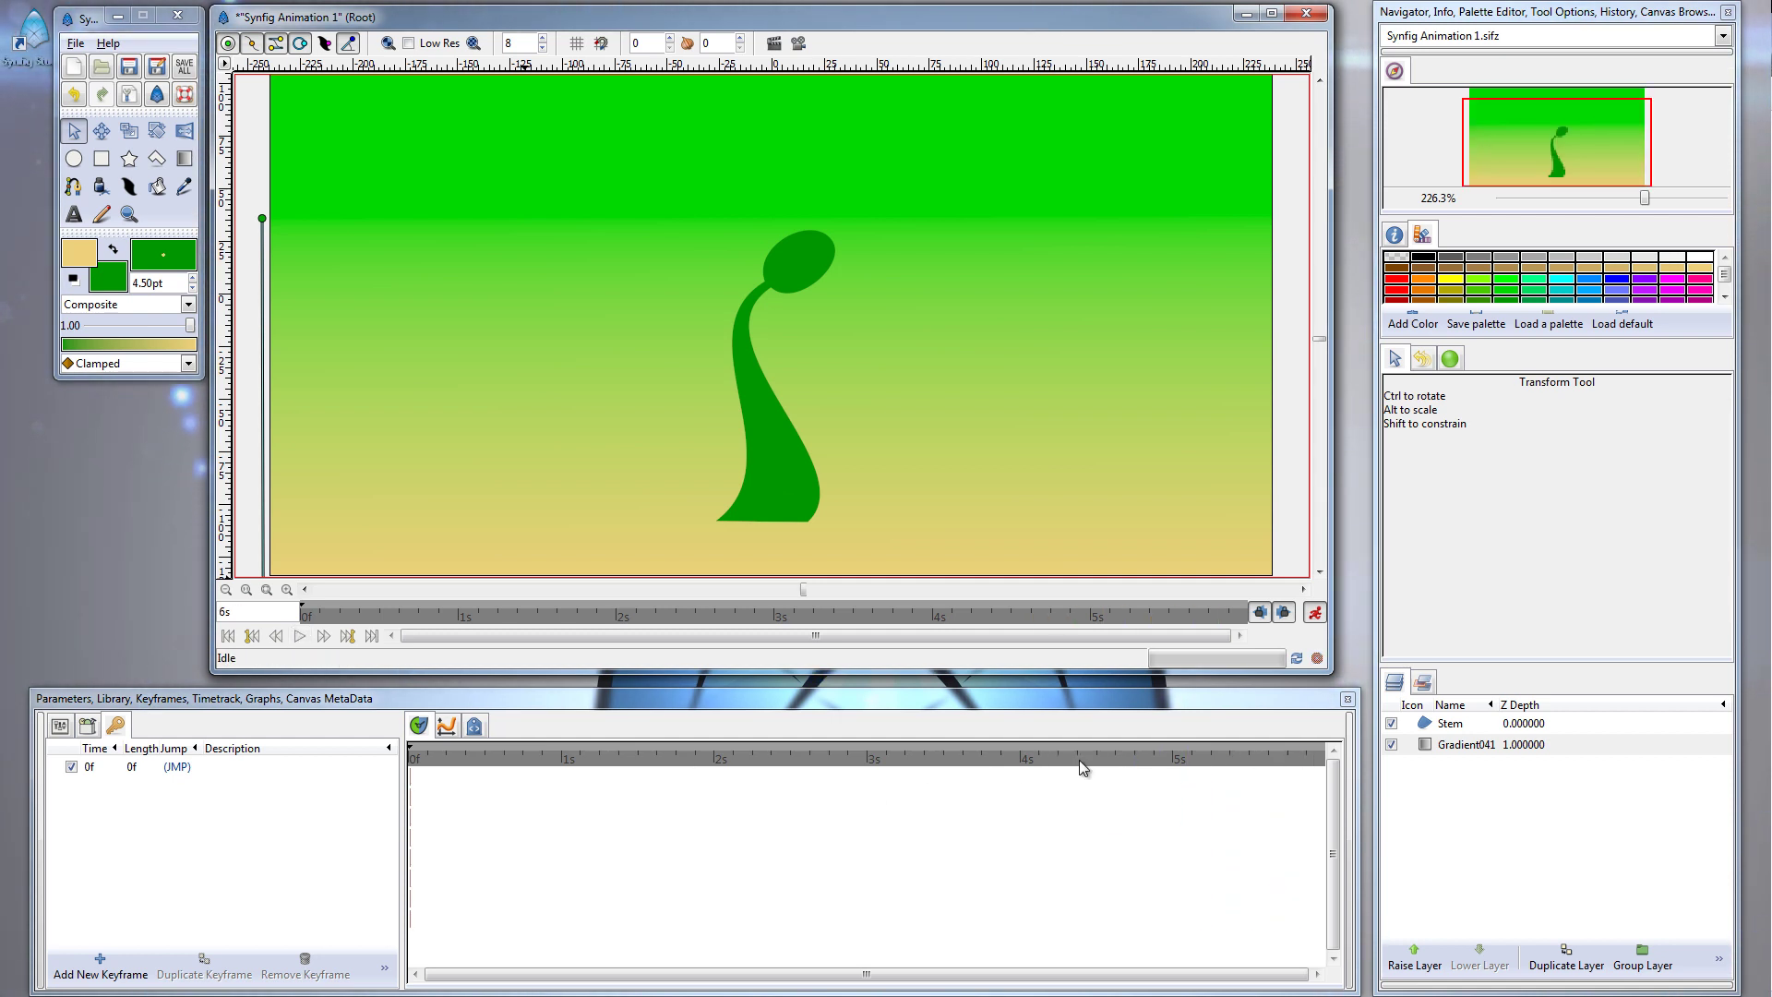
left_click(300, 637)
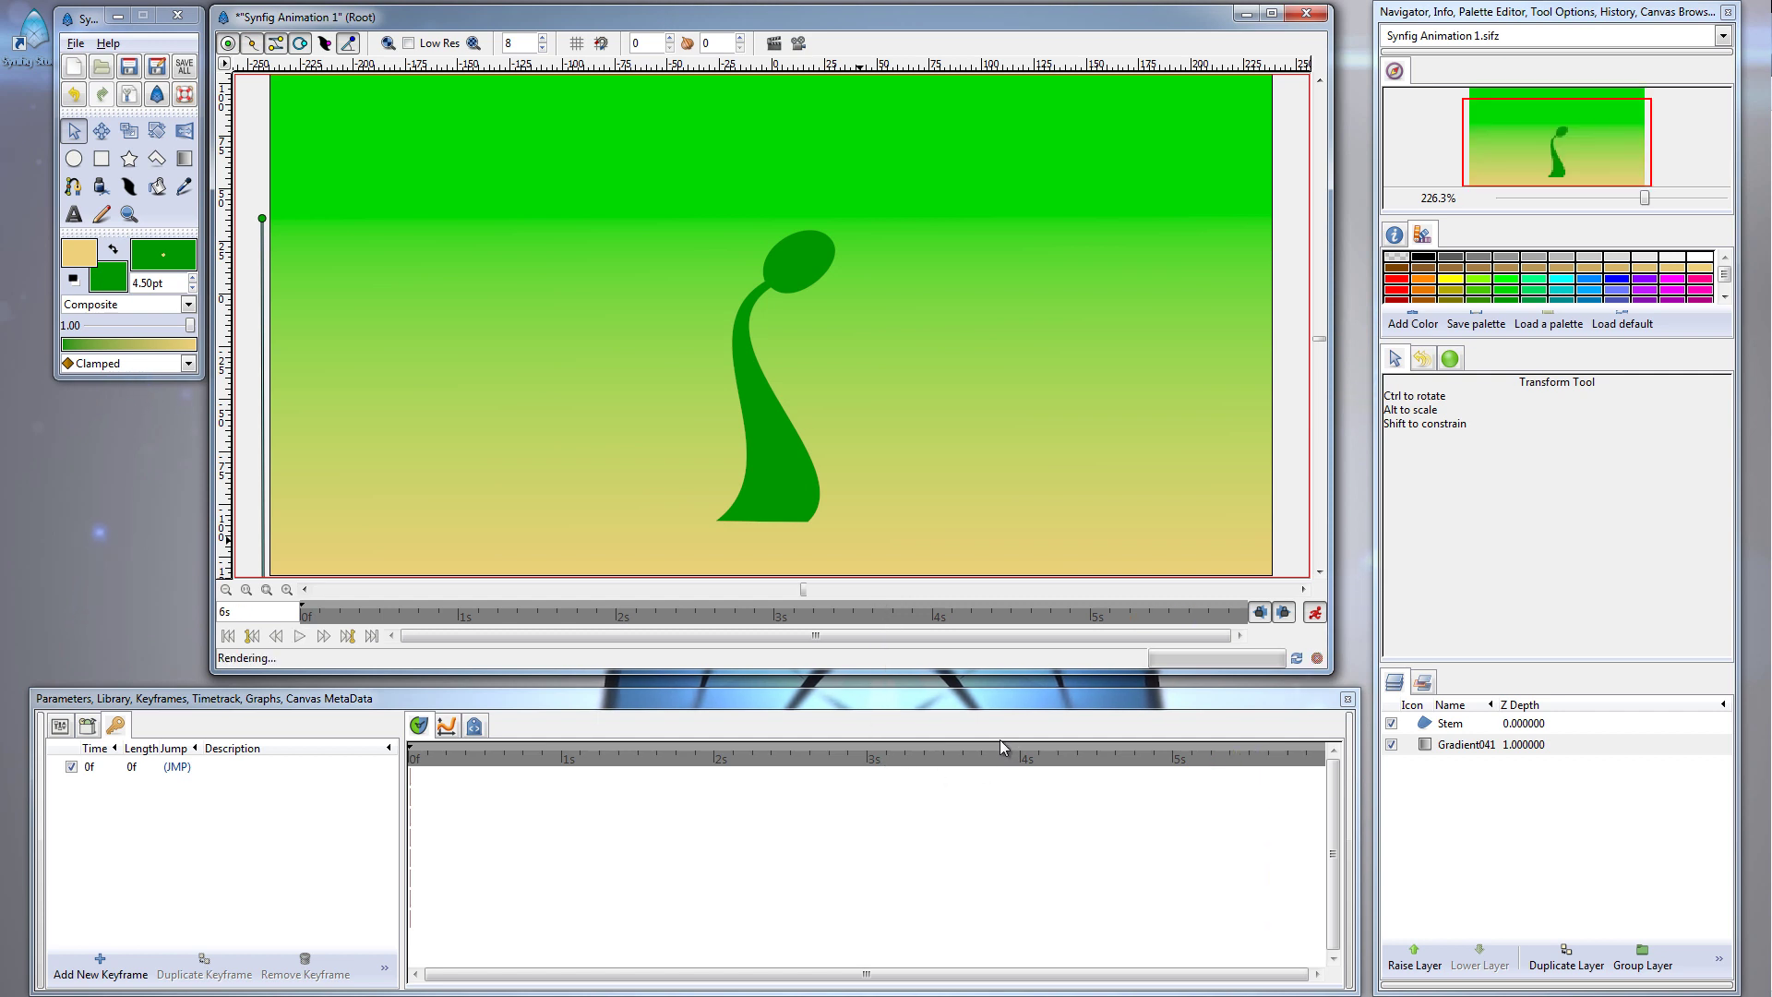
Go to 3s 12f and expand the vertex list in the Stem layer's parameters
left_click(1085, 759)
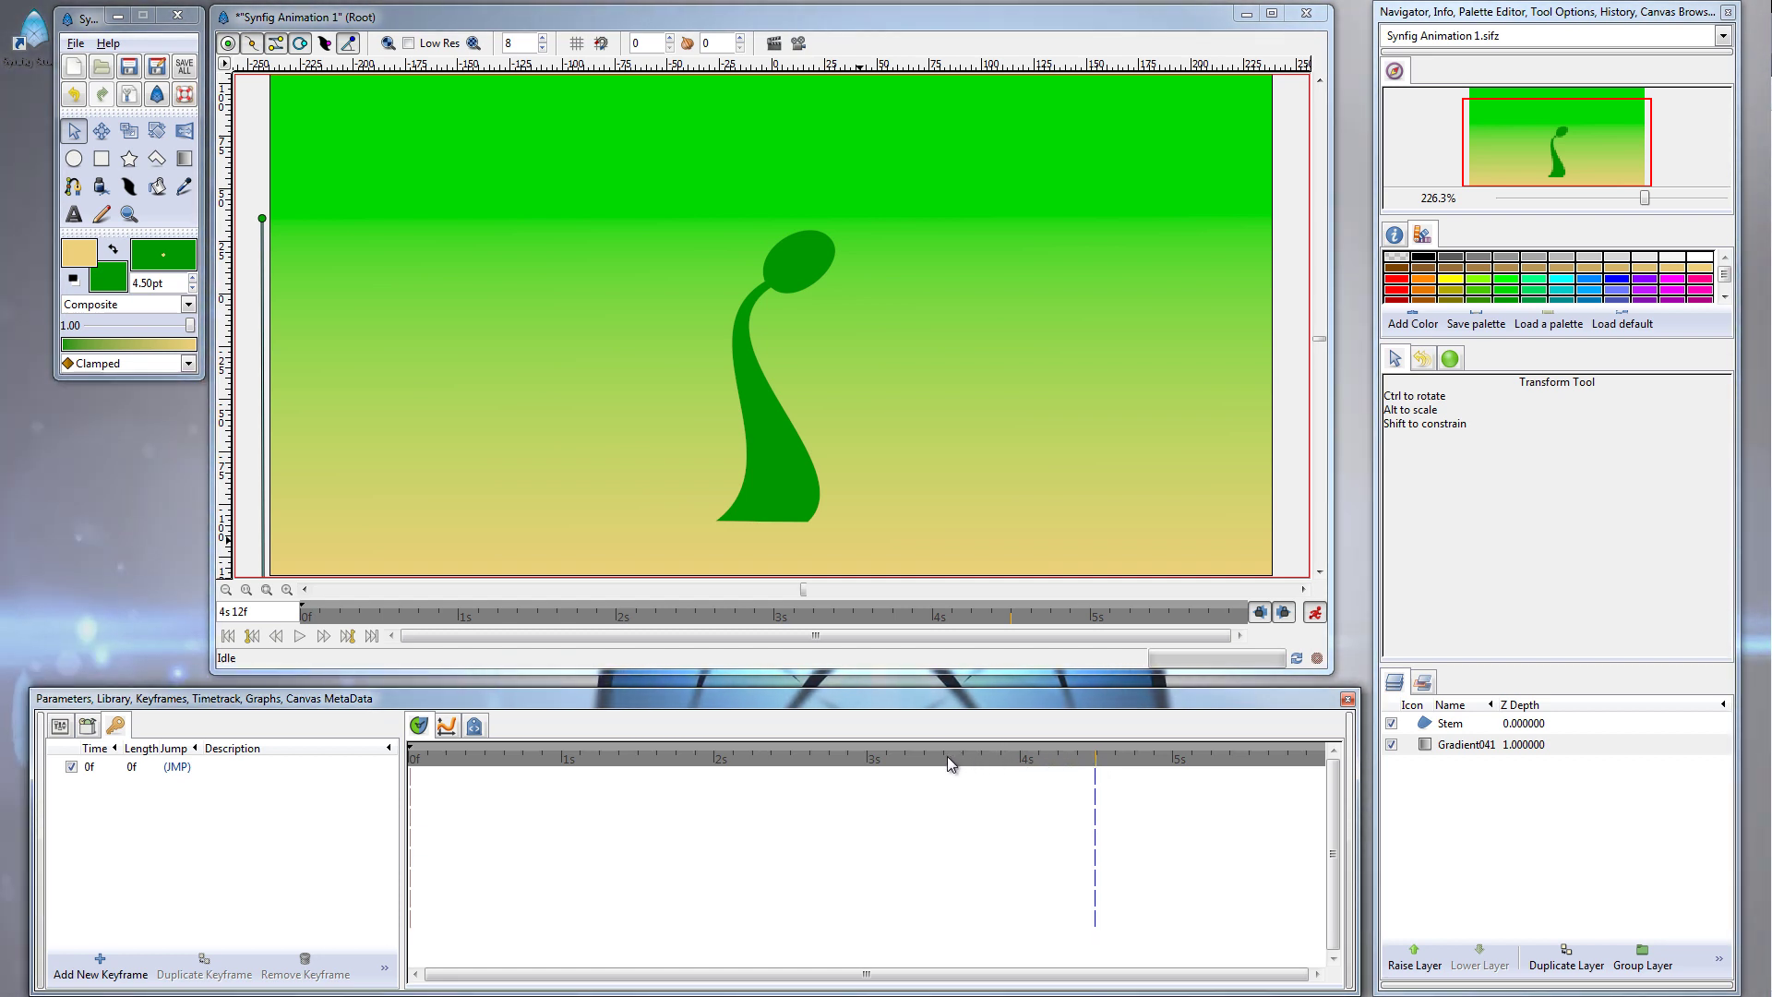
left_click(943, 760)
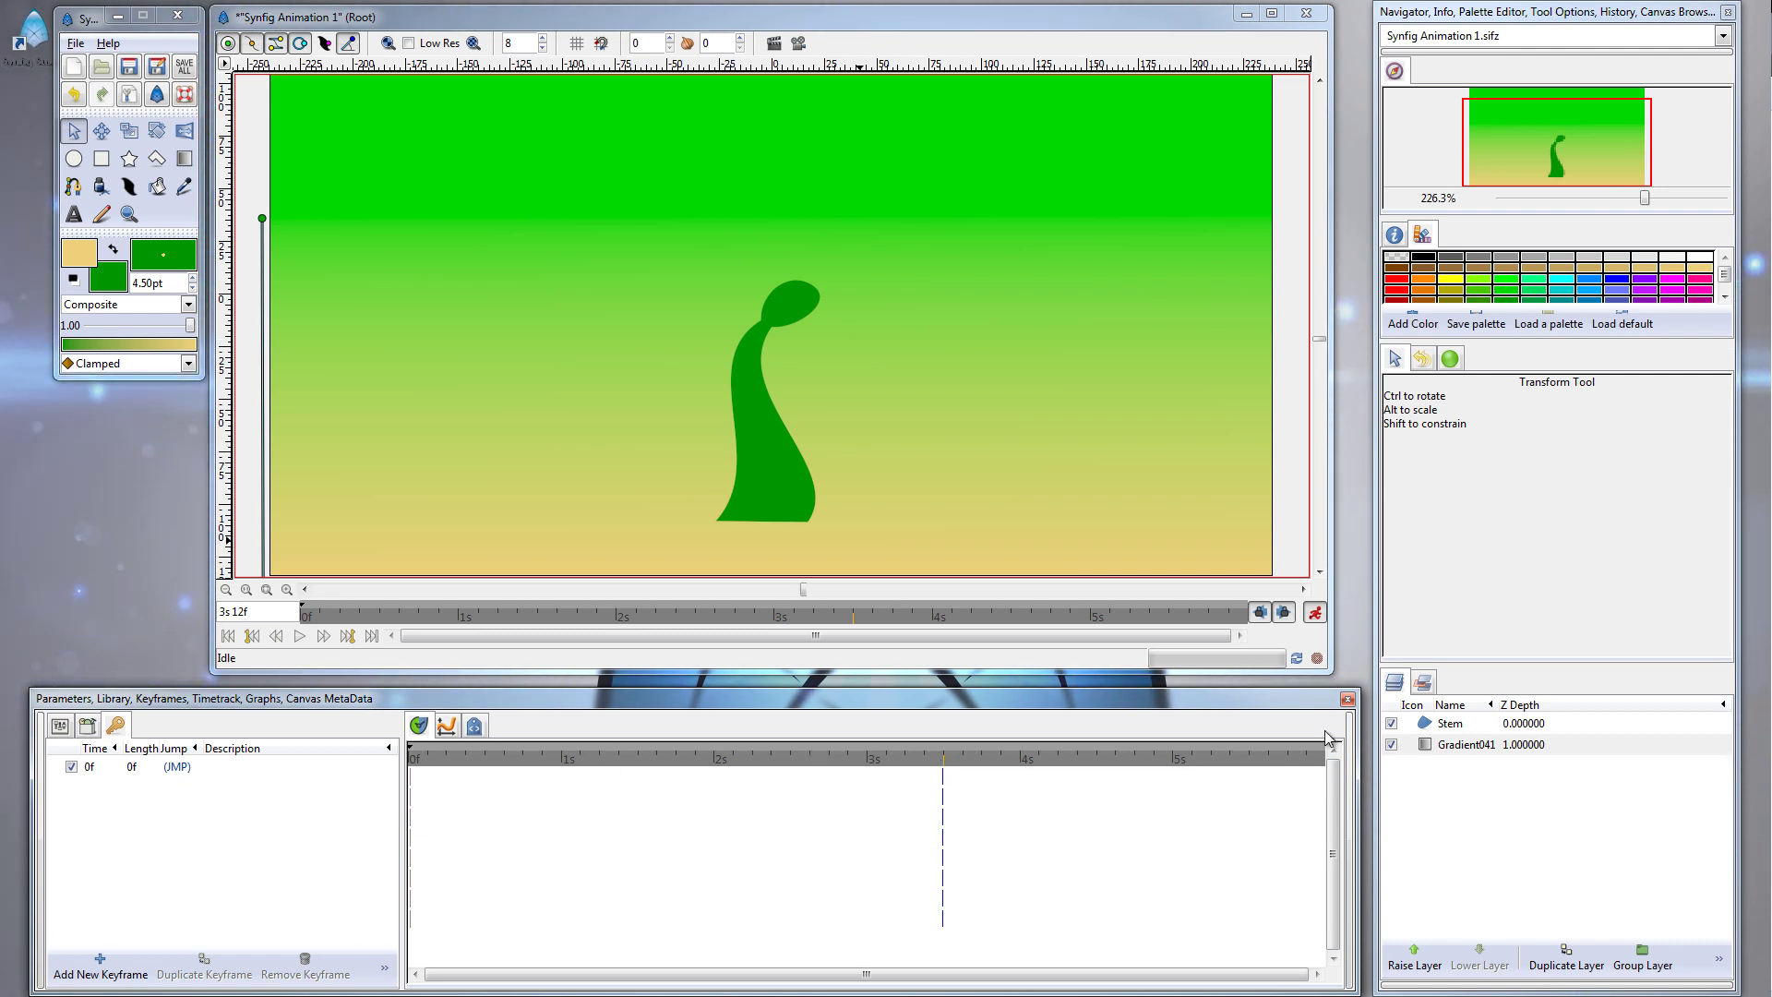
left_click(59, 726)
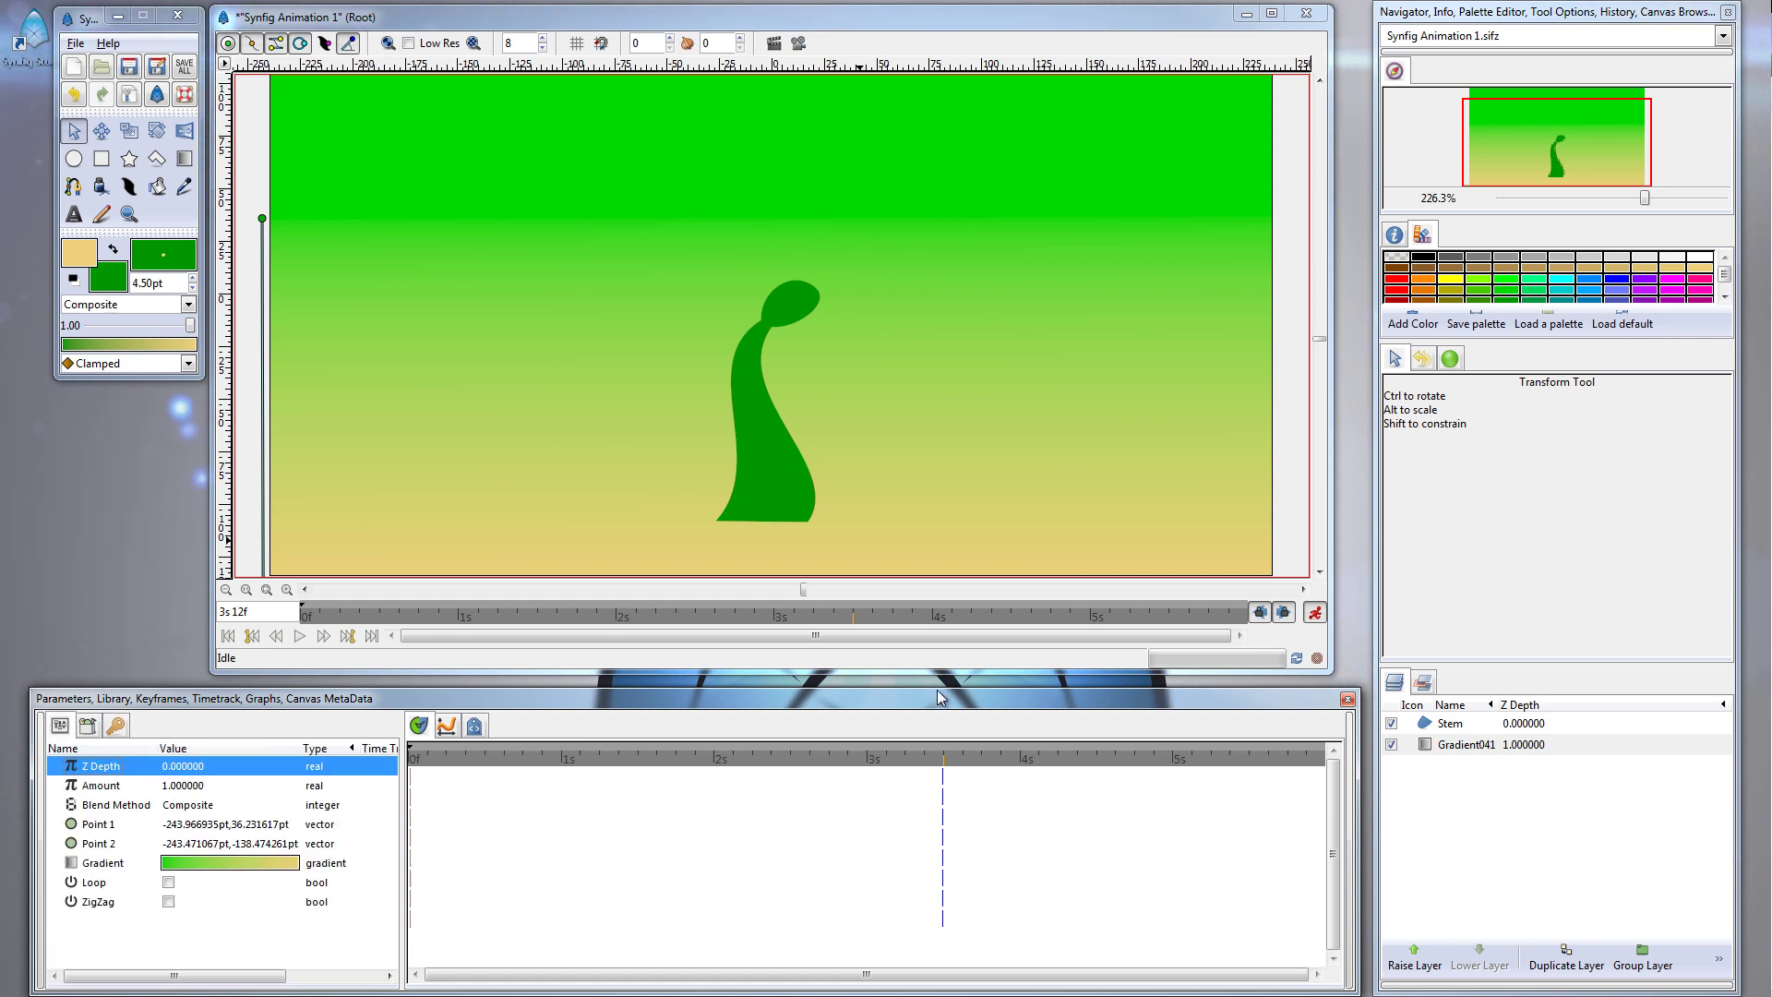
left_click(1523, 727)
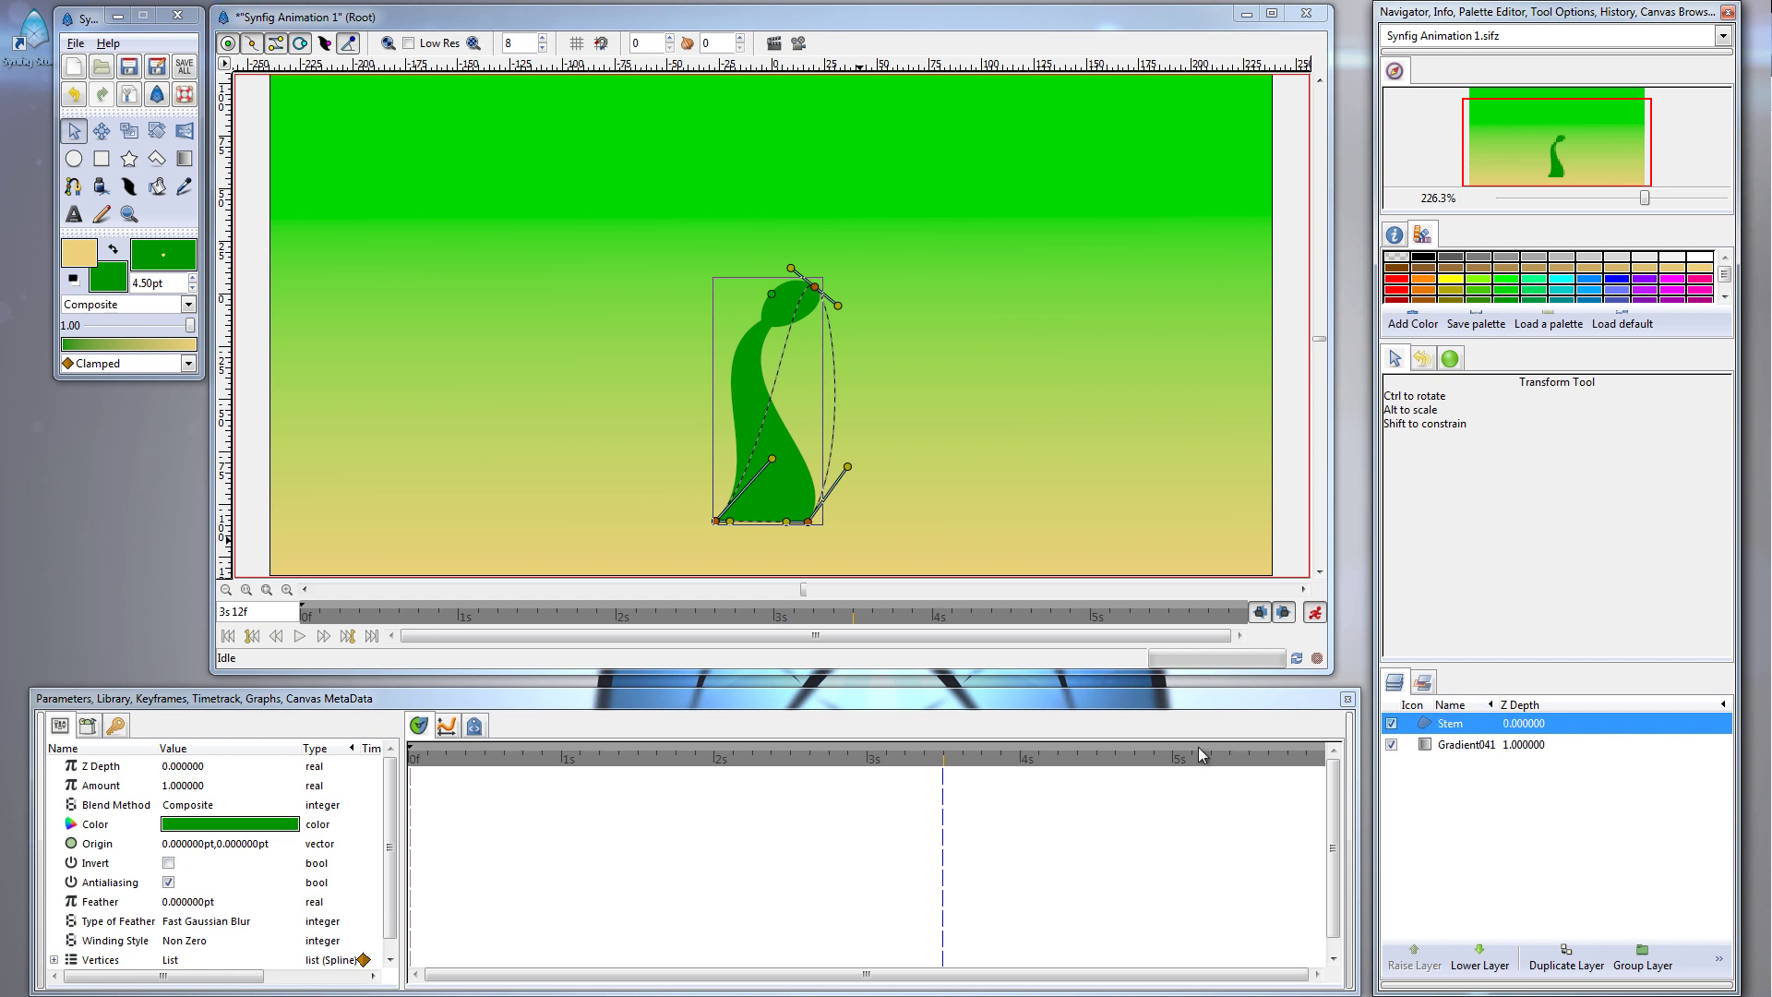
left_click_drag(386, 790, 399, 863)
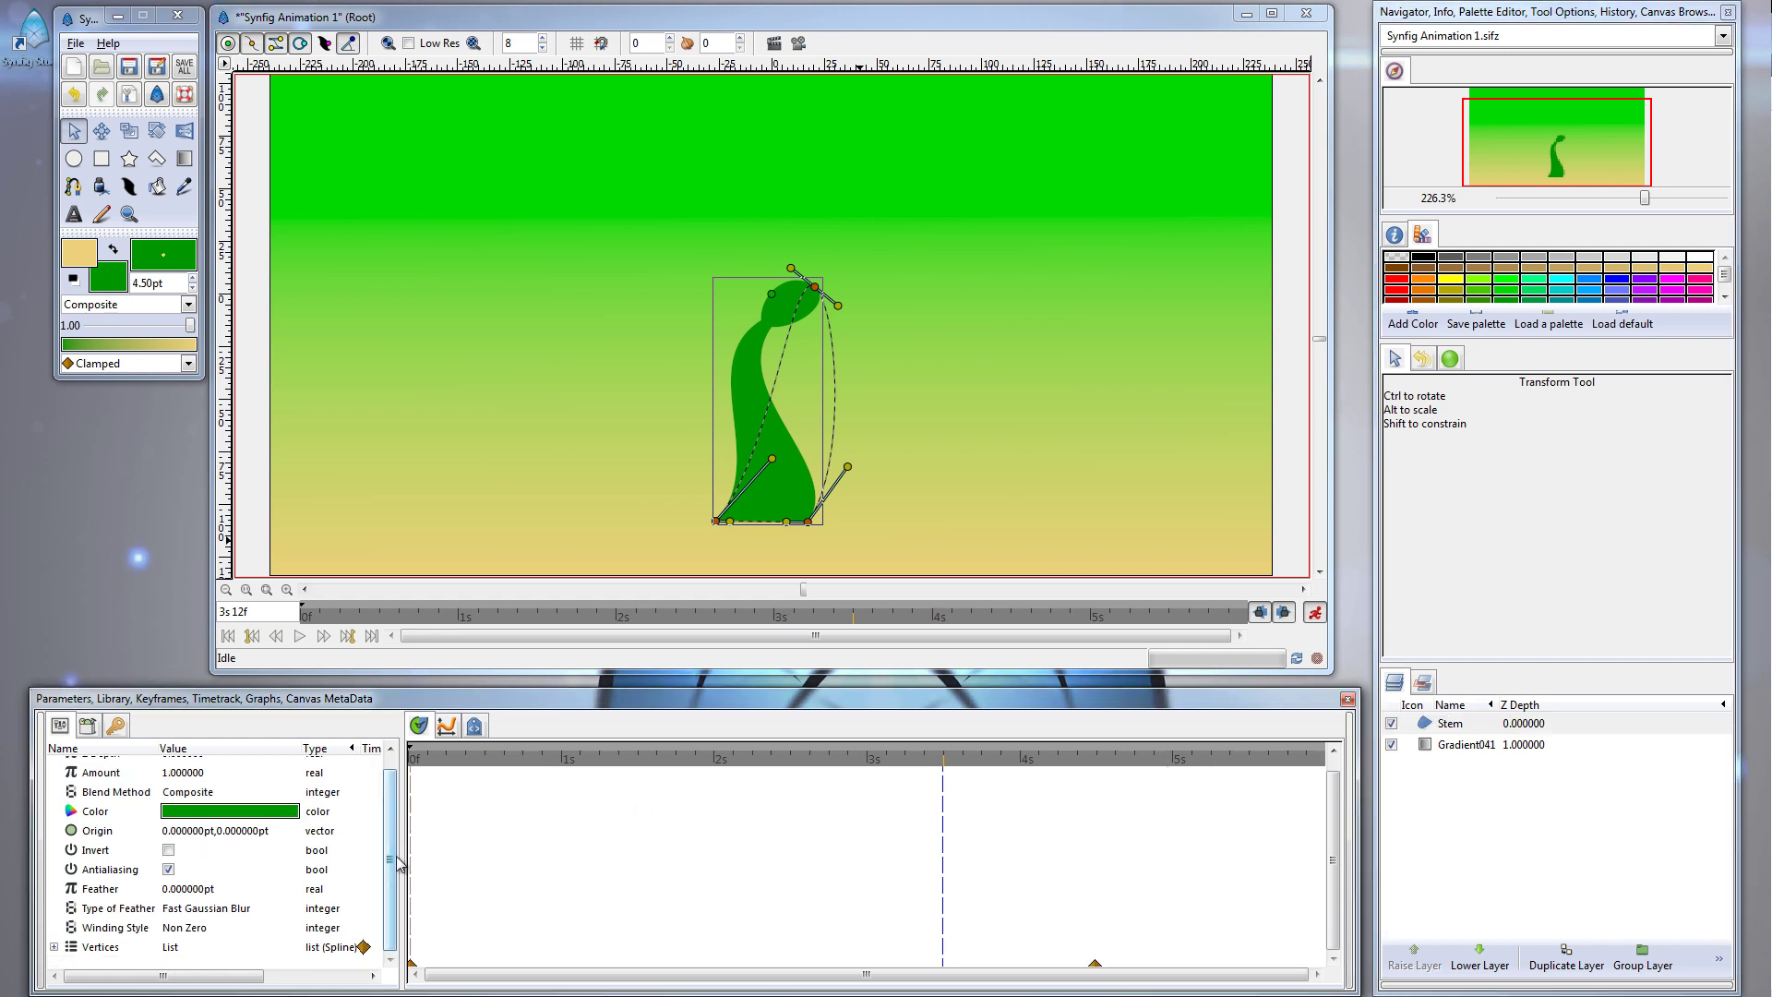
left_click(54, 947)
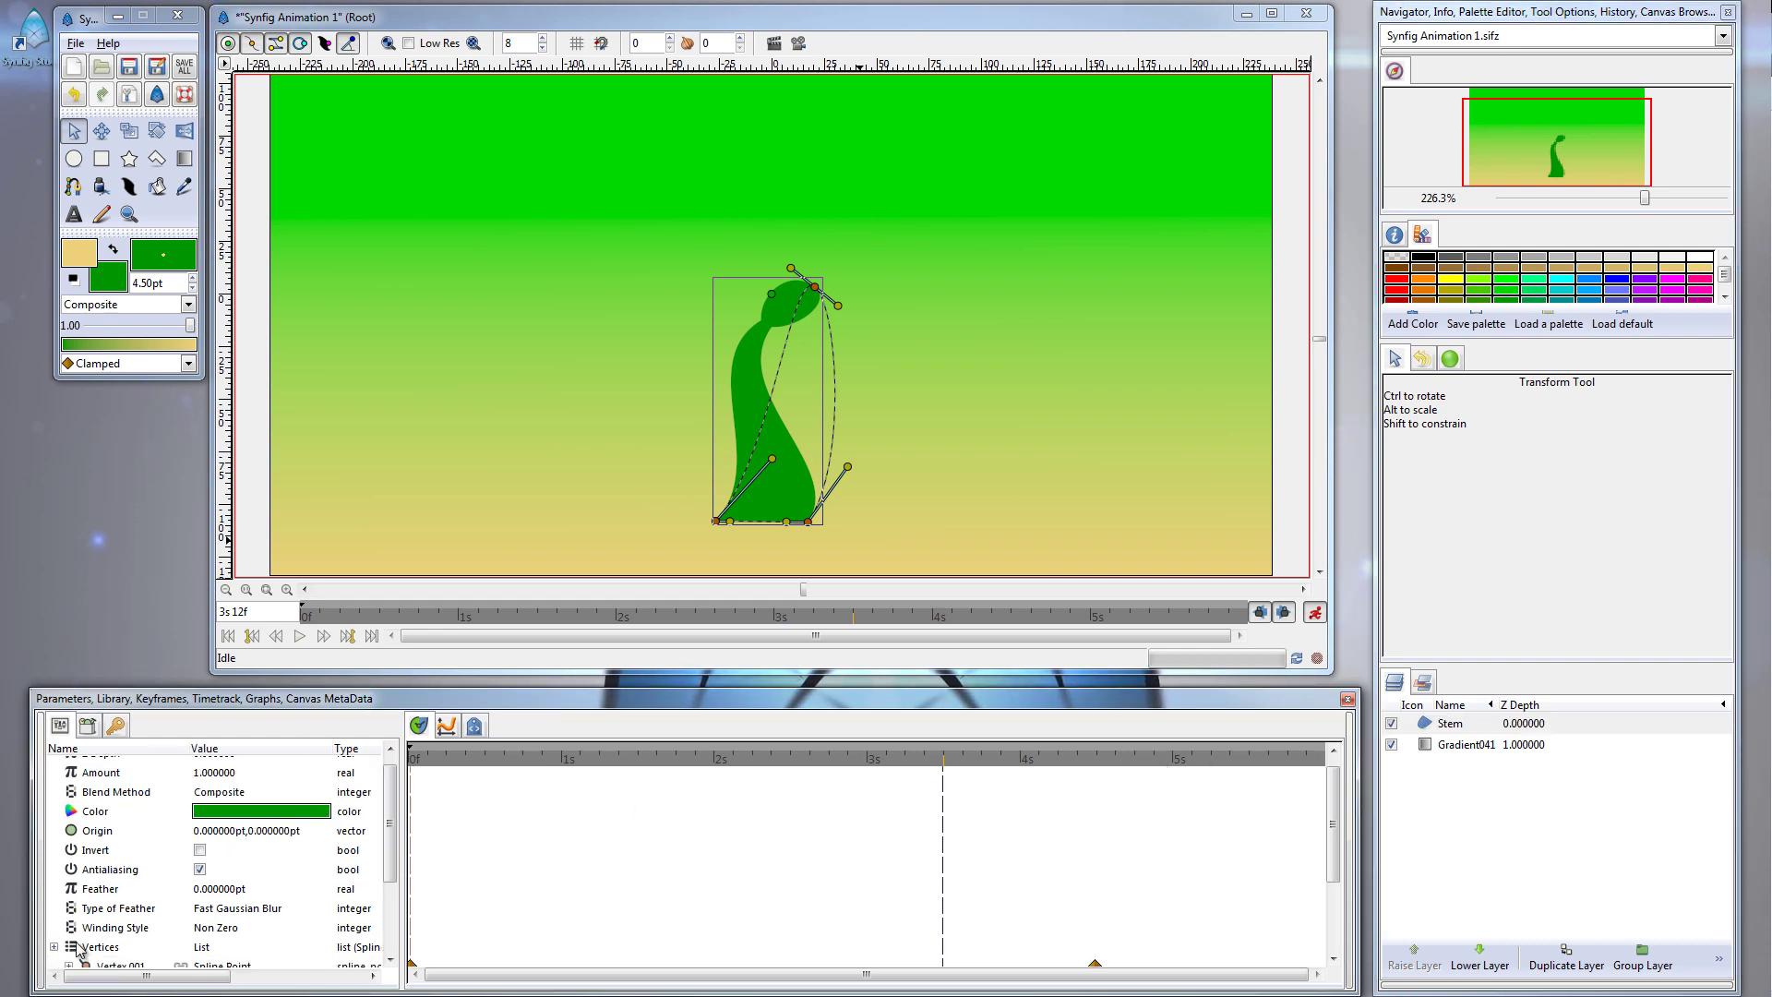
scroll(221, 867, "down", 3)
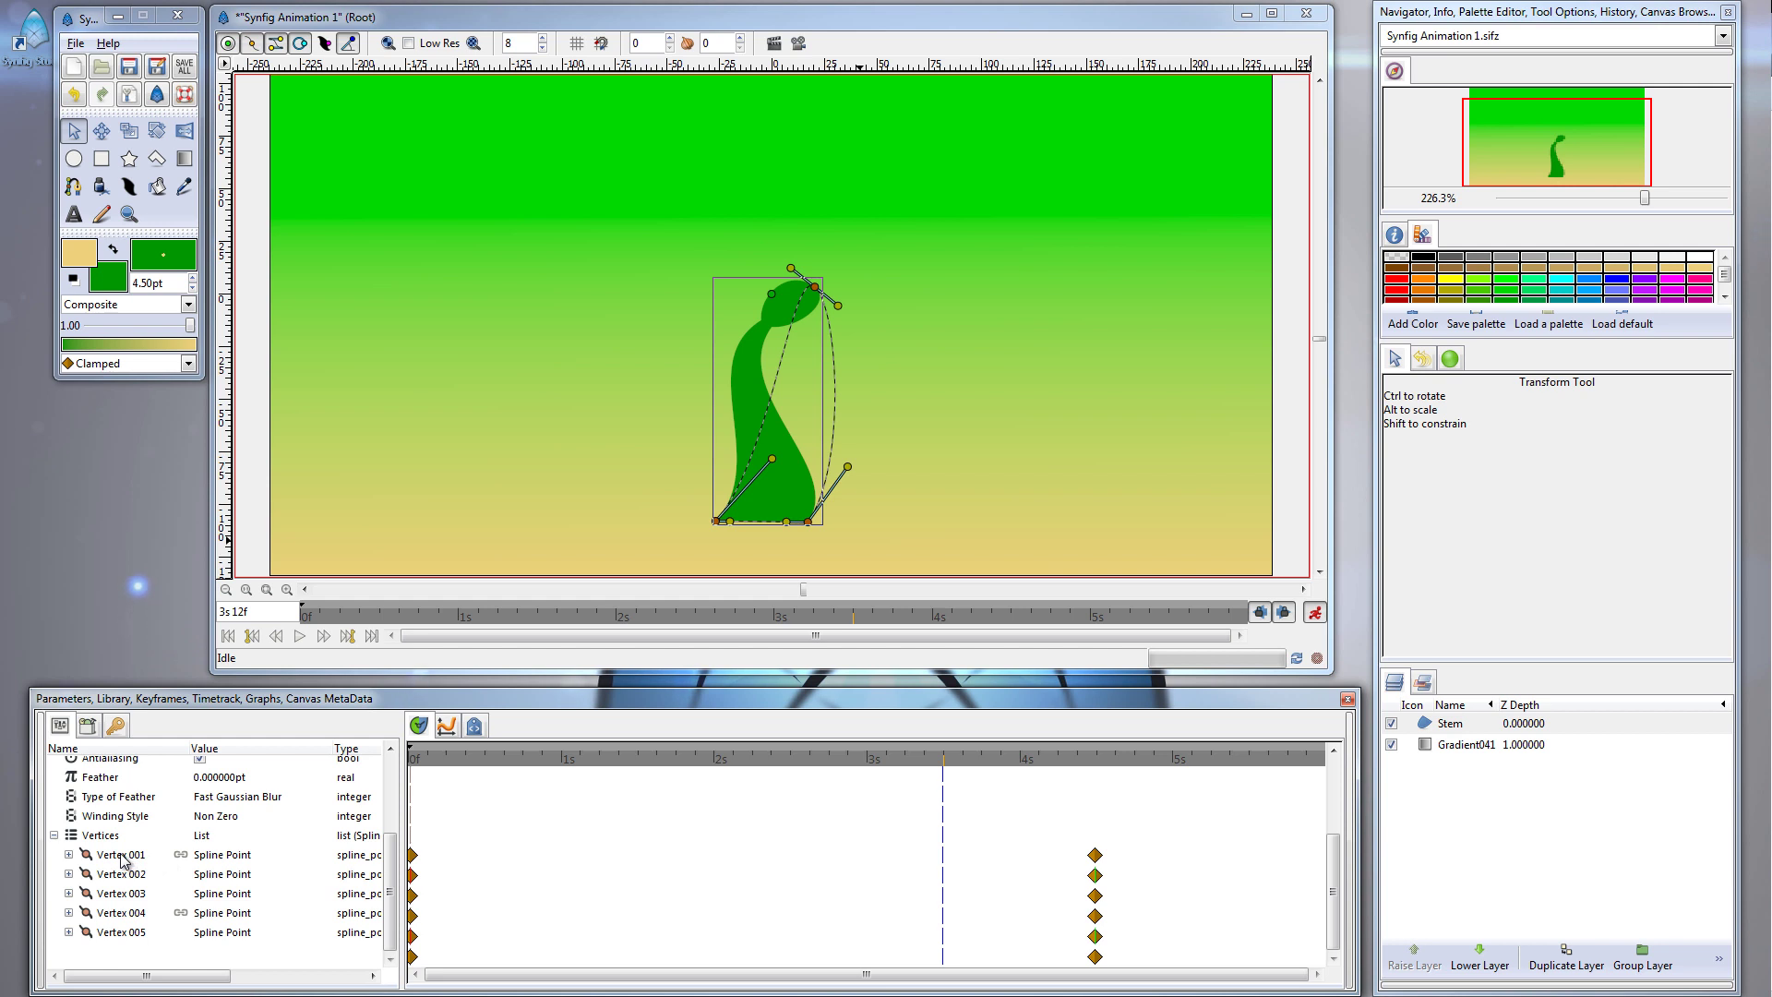
Mark the activepoint of the stem's Vertex 001 as "Off" at 3s 12f
left_click(181, 859)
left_click(184, 908)
left_click(180, 857)
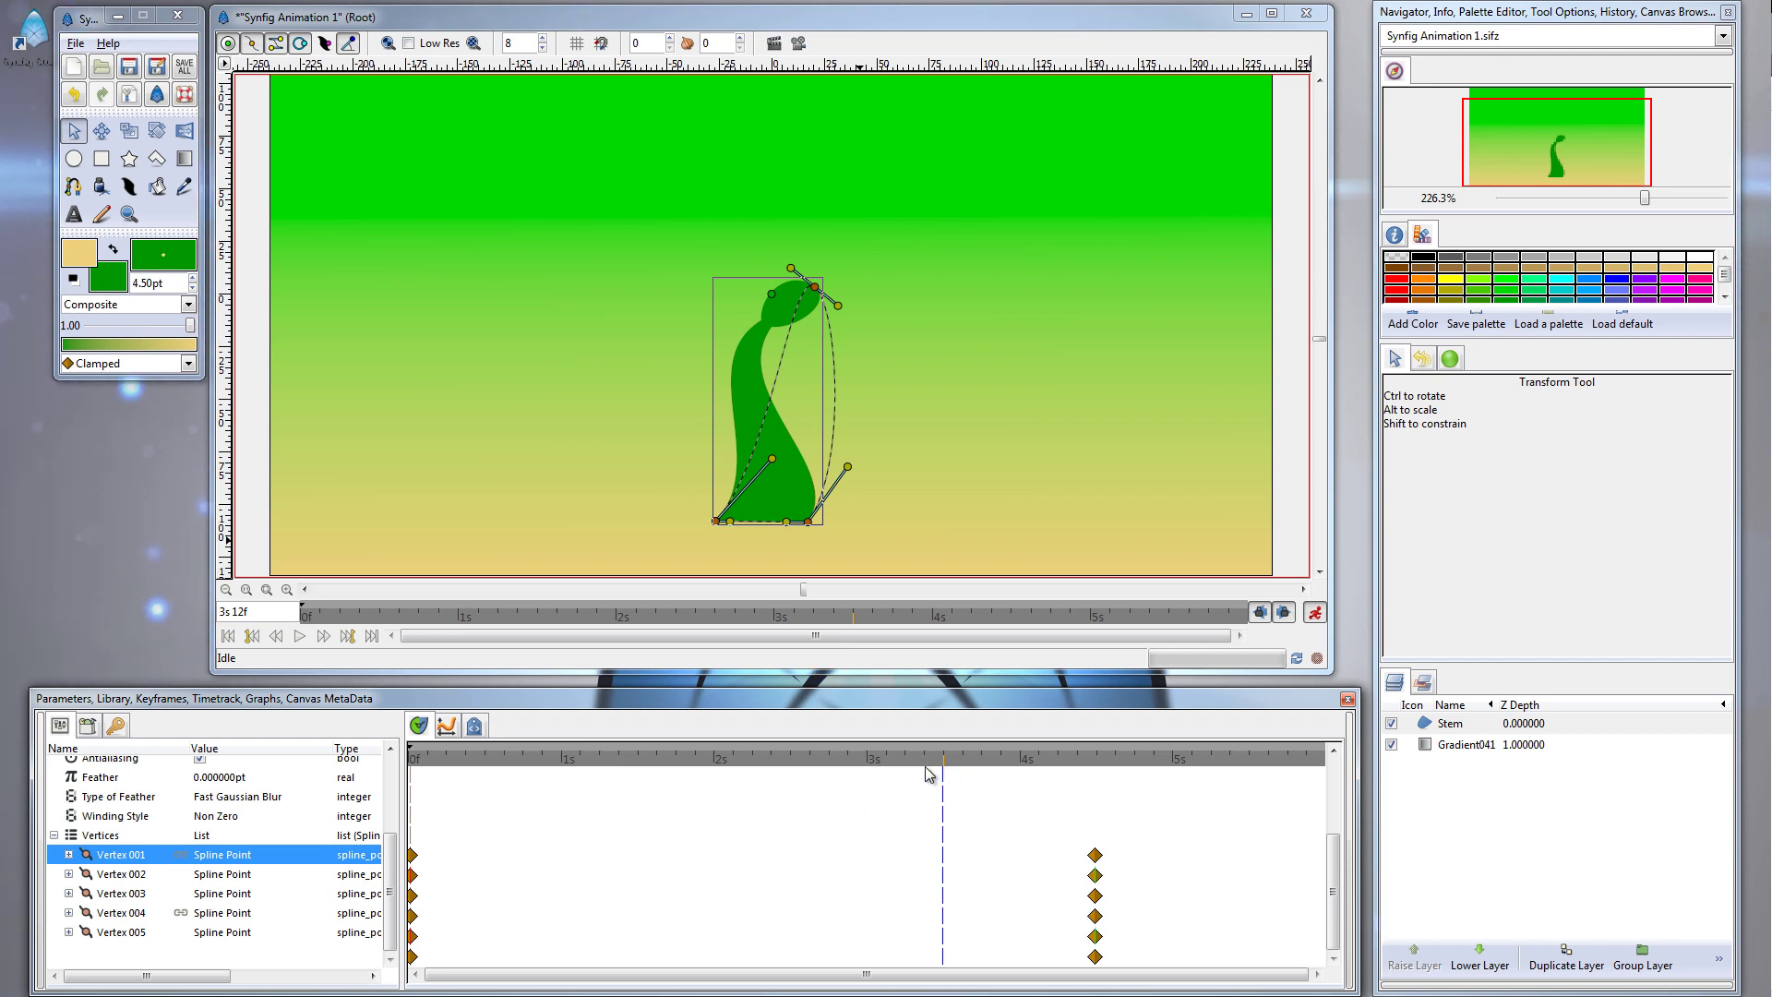
right_click(150, 858)
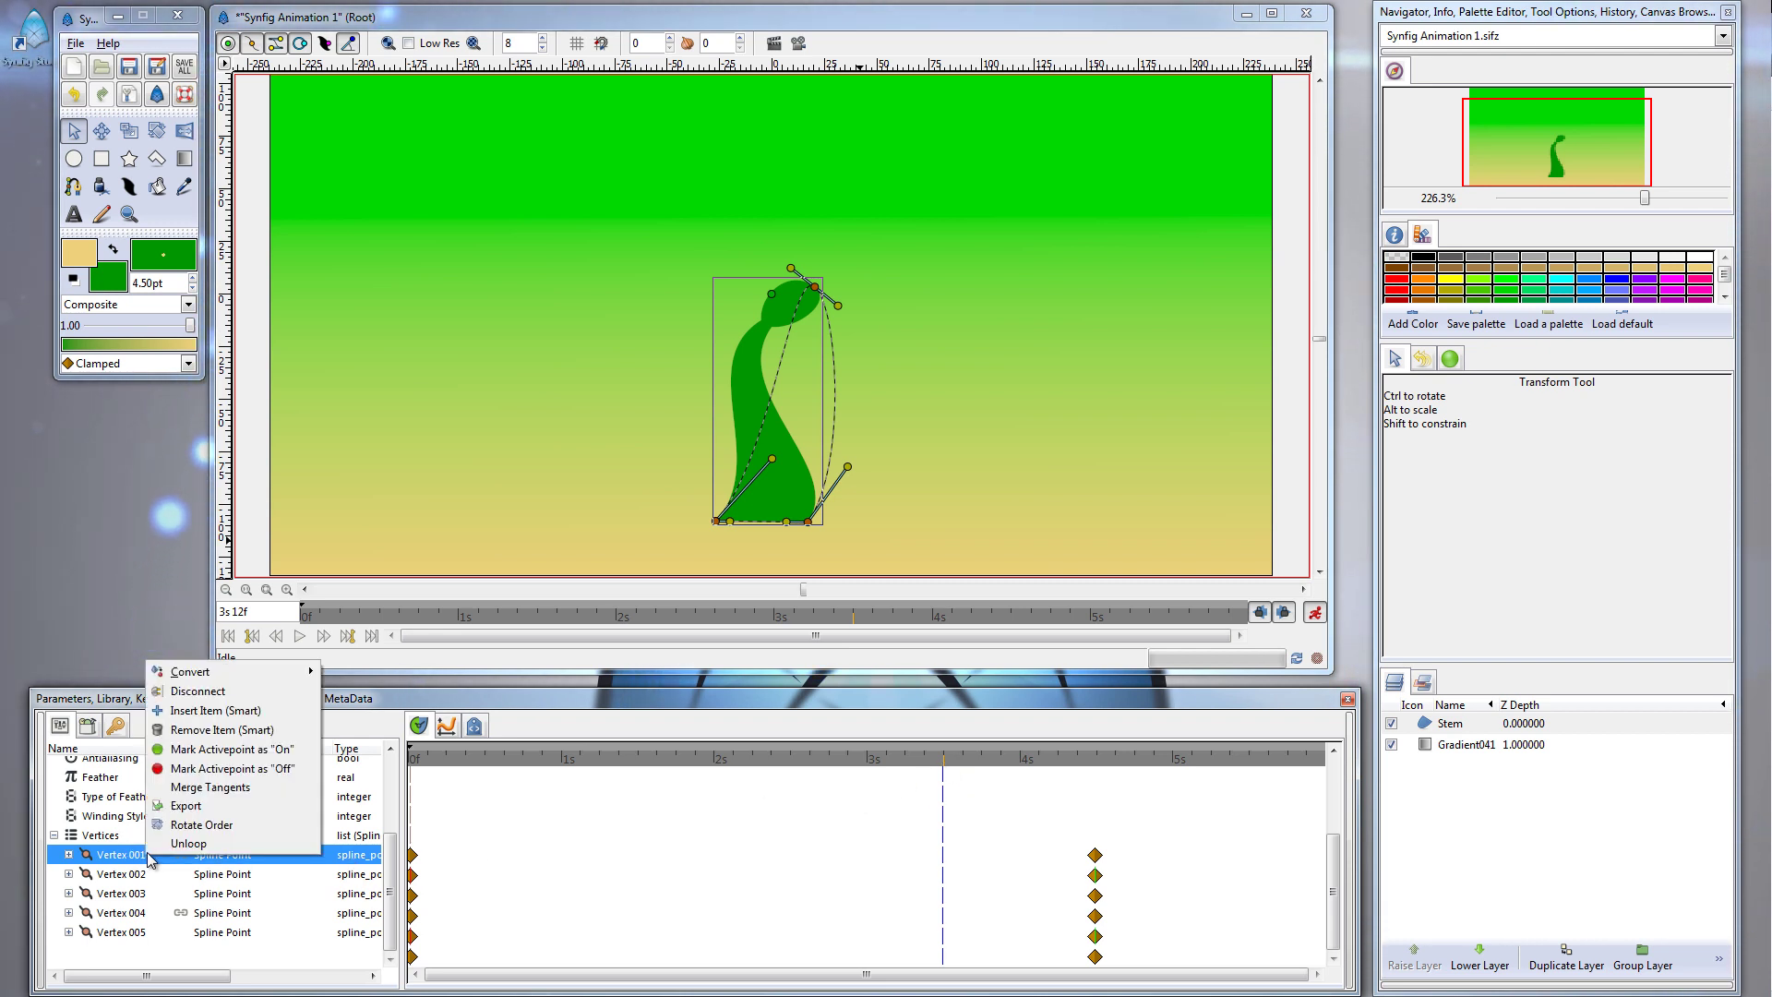
left_click(243, 770)
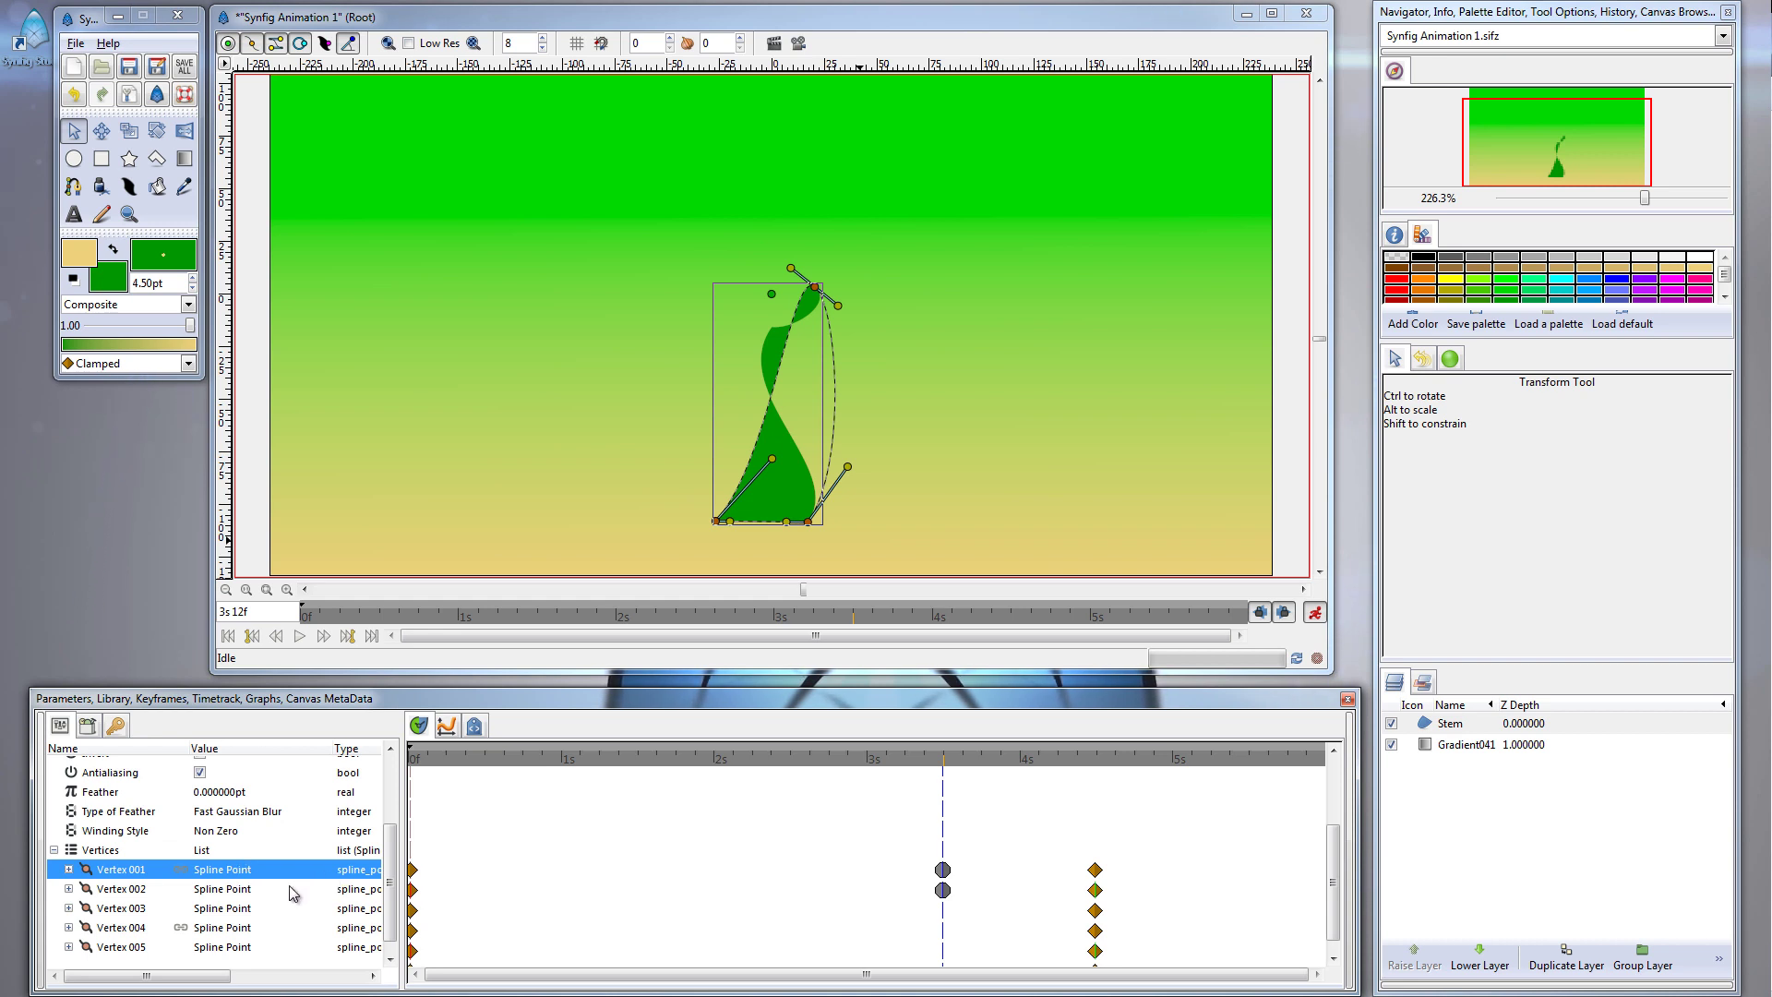
Mark the activepoint of the stem's Vertex 004 as "Off" at 3s 12f
left_click(214, 930)
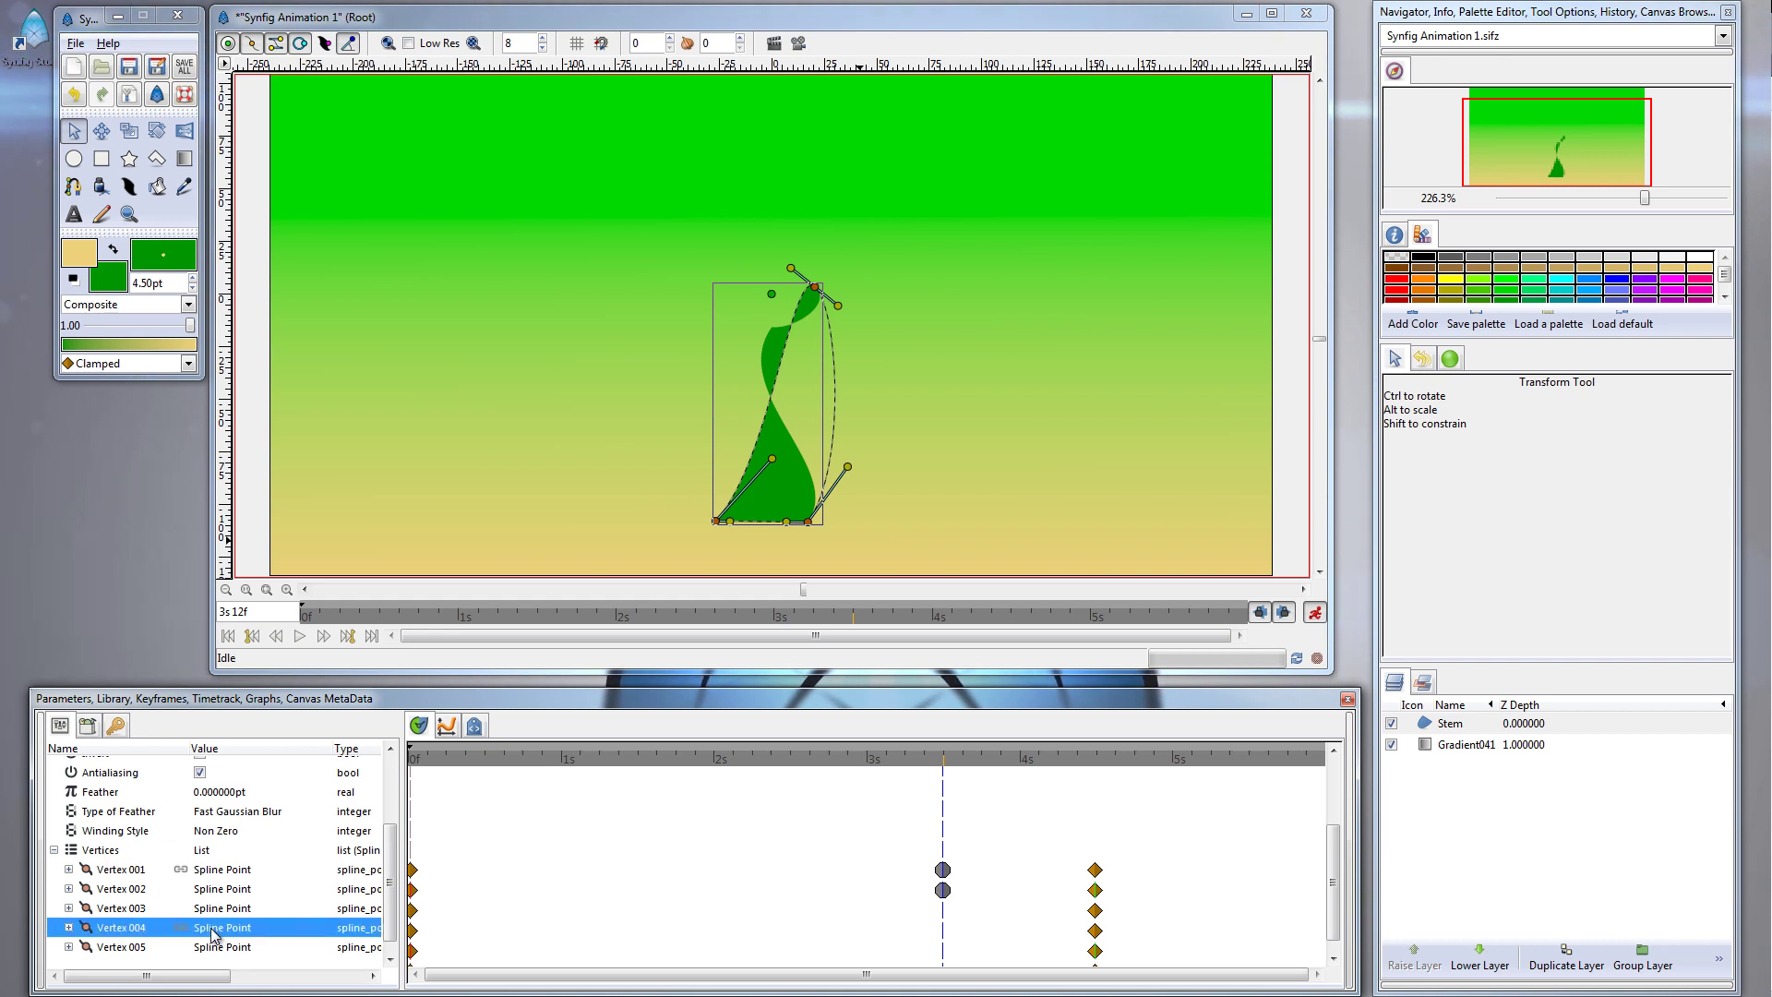
right_click(212, 932)
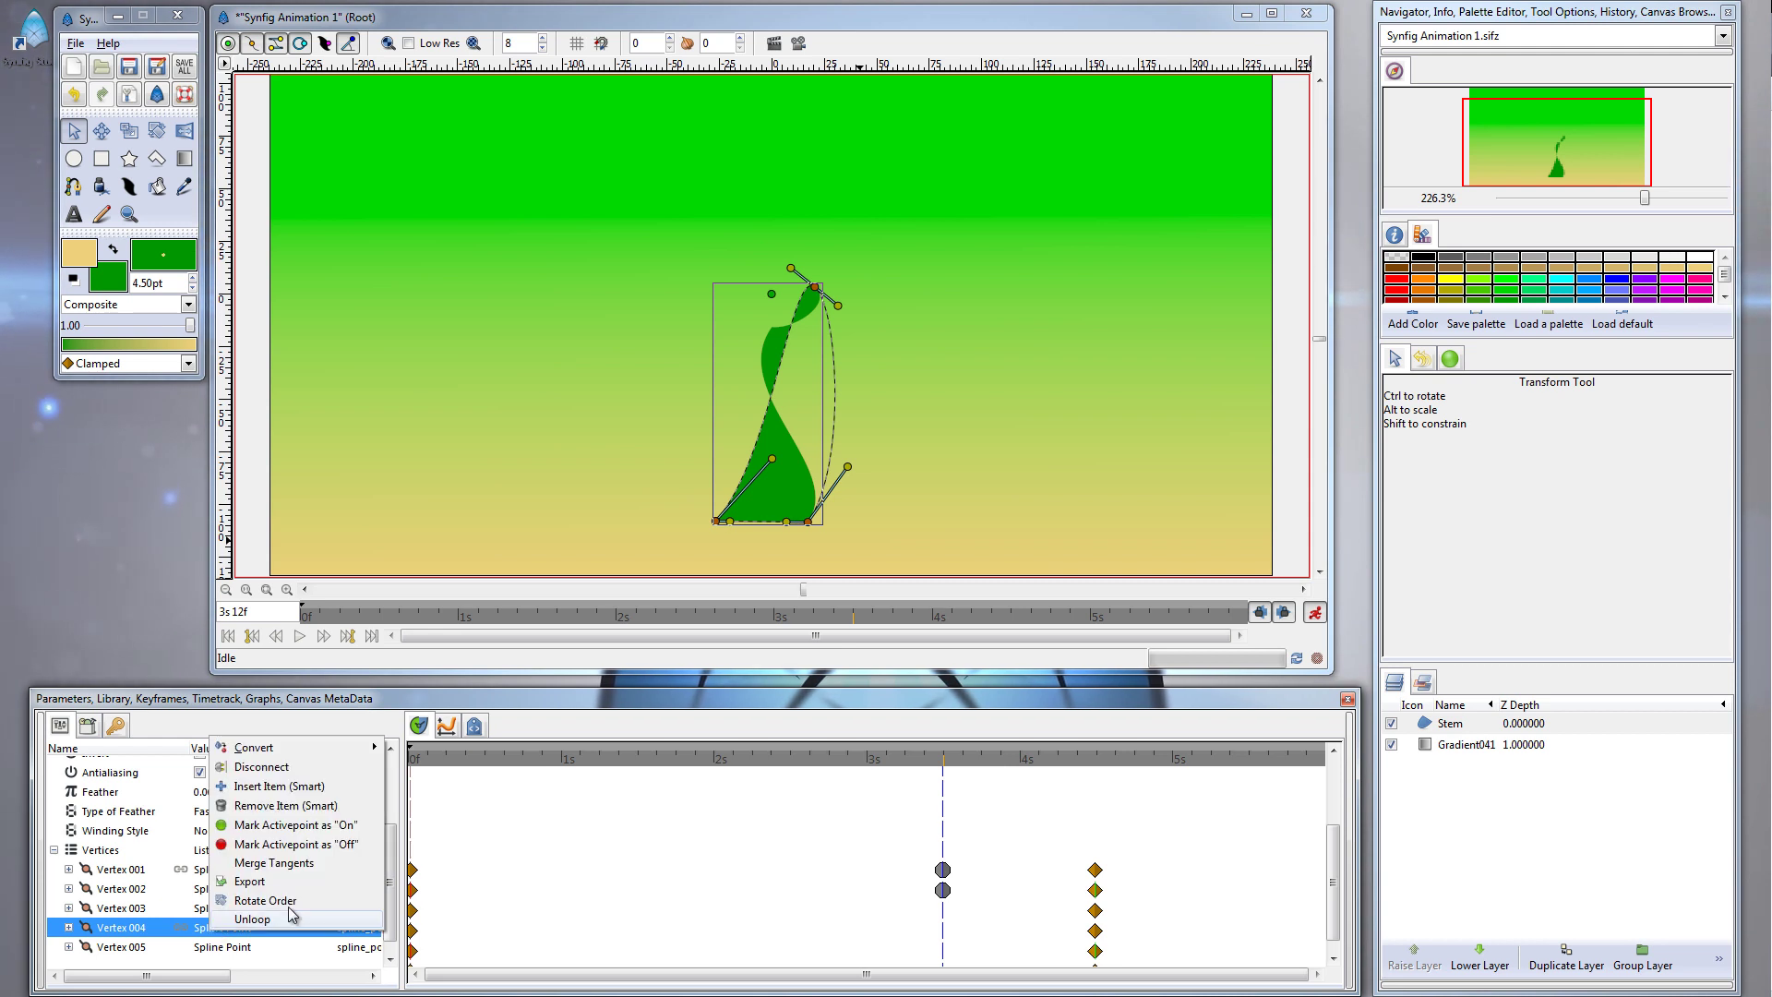
left_click(277, 844)
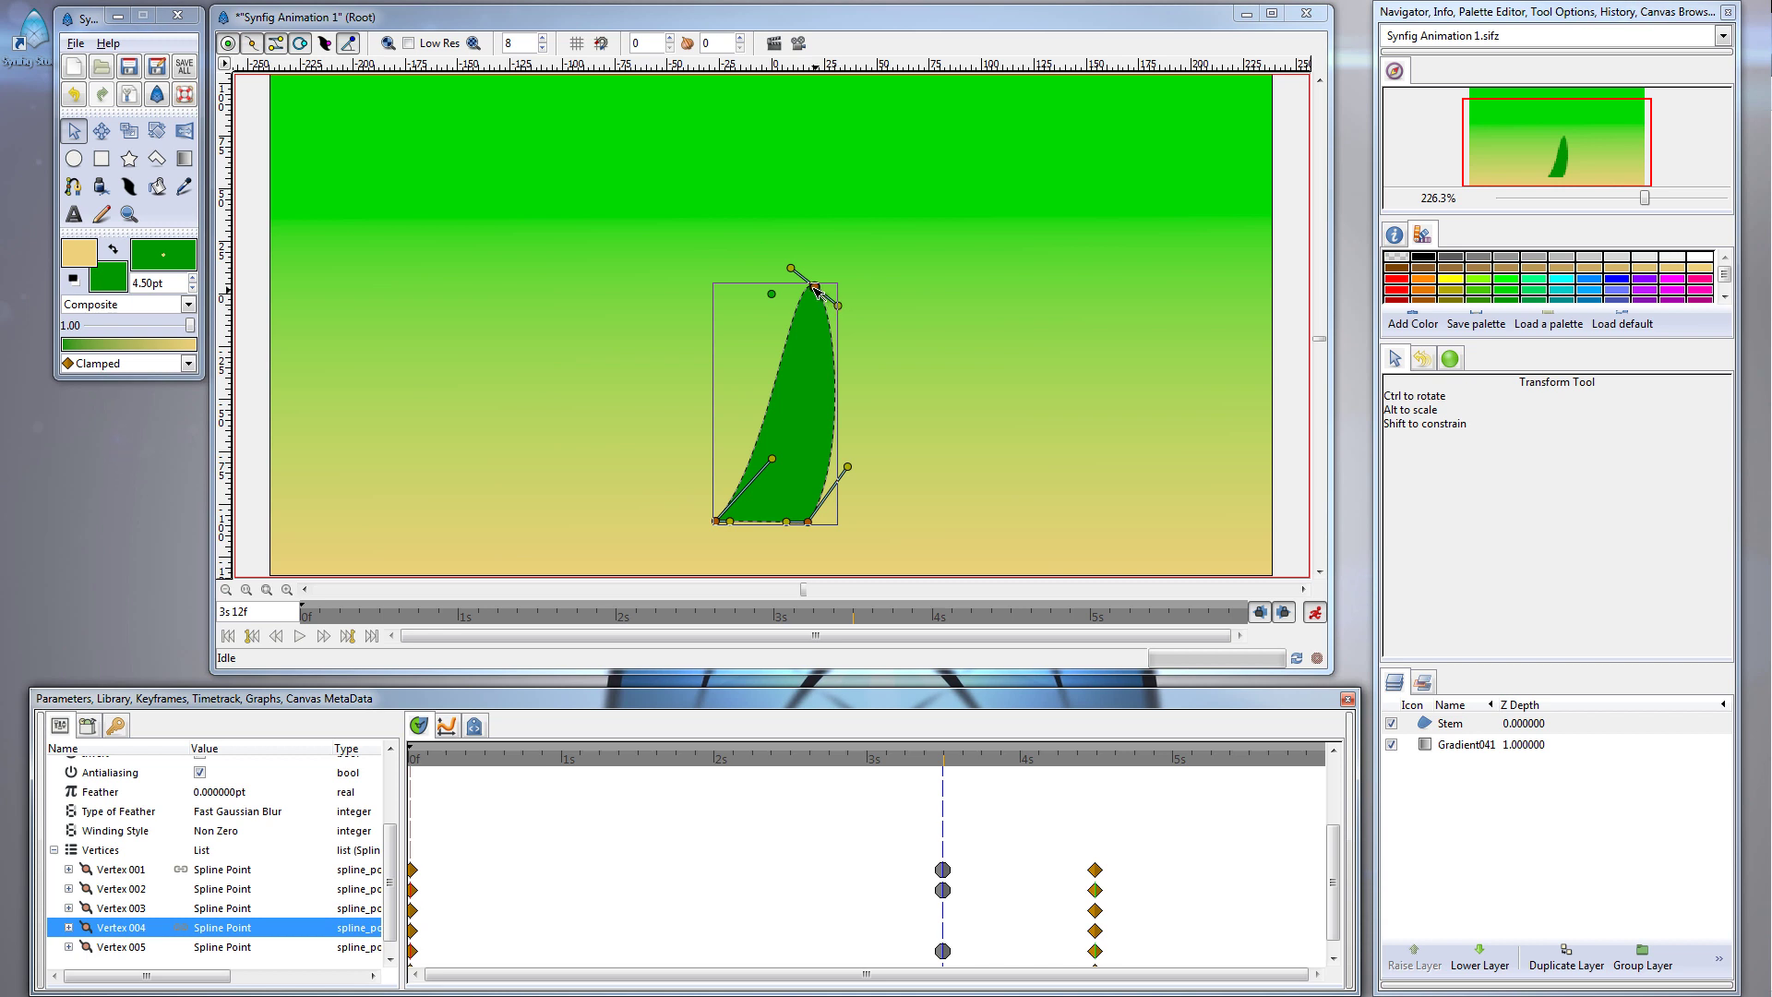
At 3s 12f, pull both tangents of the stem's tip vertex down and to the left to bend the stem into an S-curve
left_click_drag(840, 307, 707, 358)
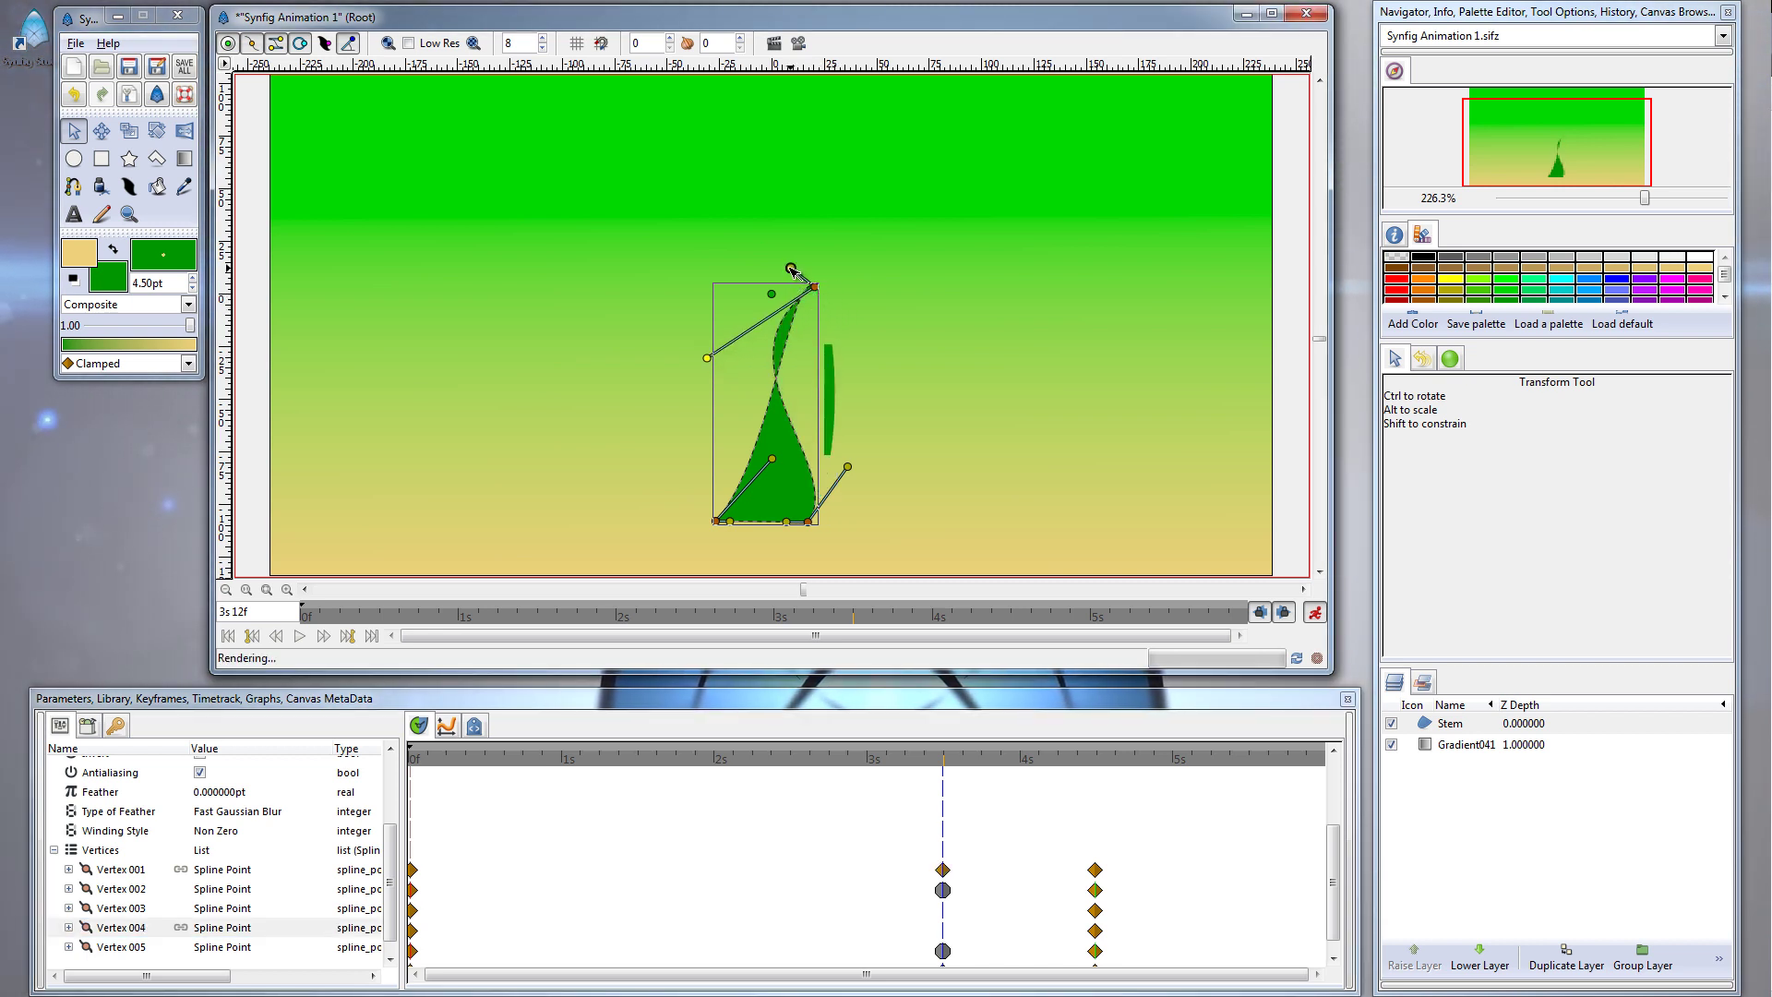
left_click_drag(792, 269, 659, 385)
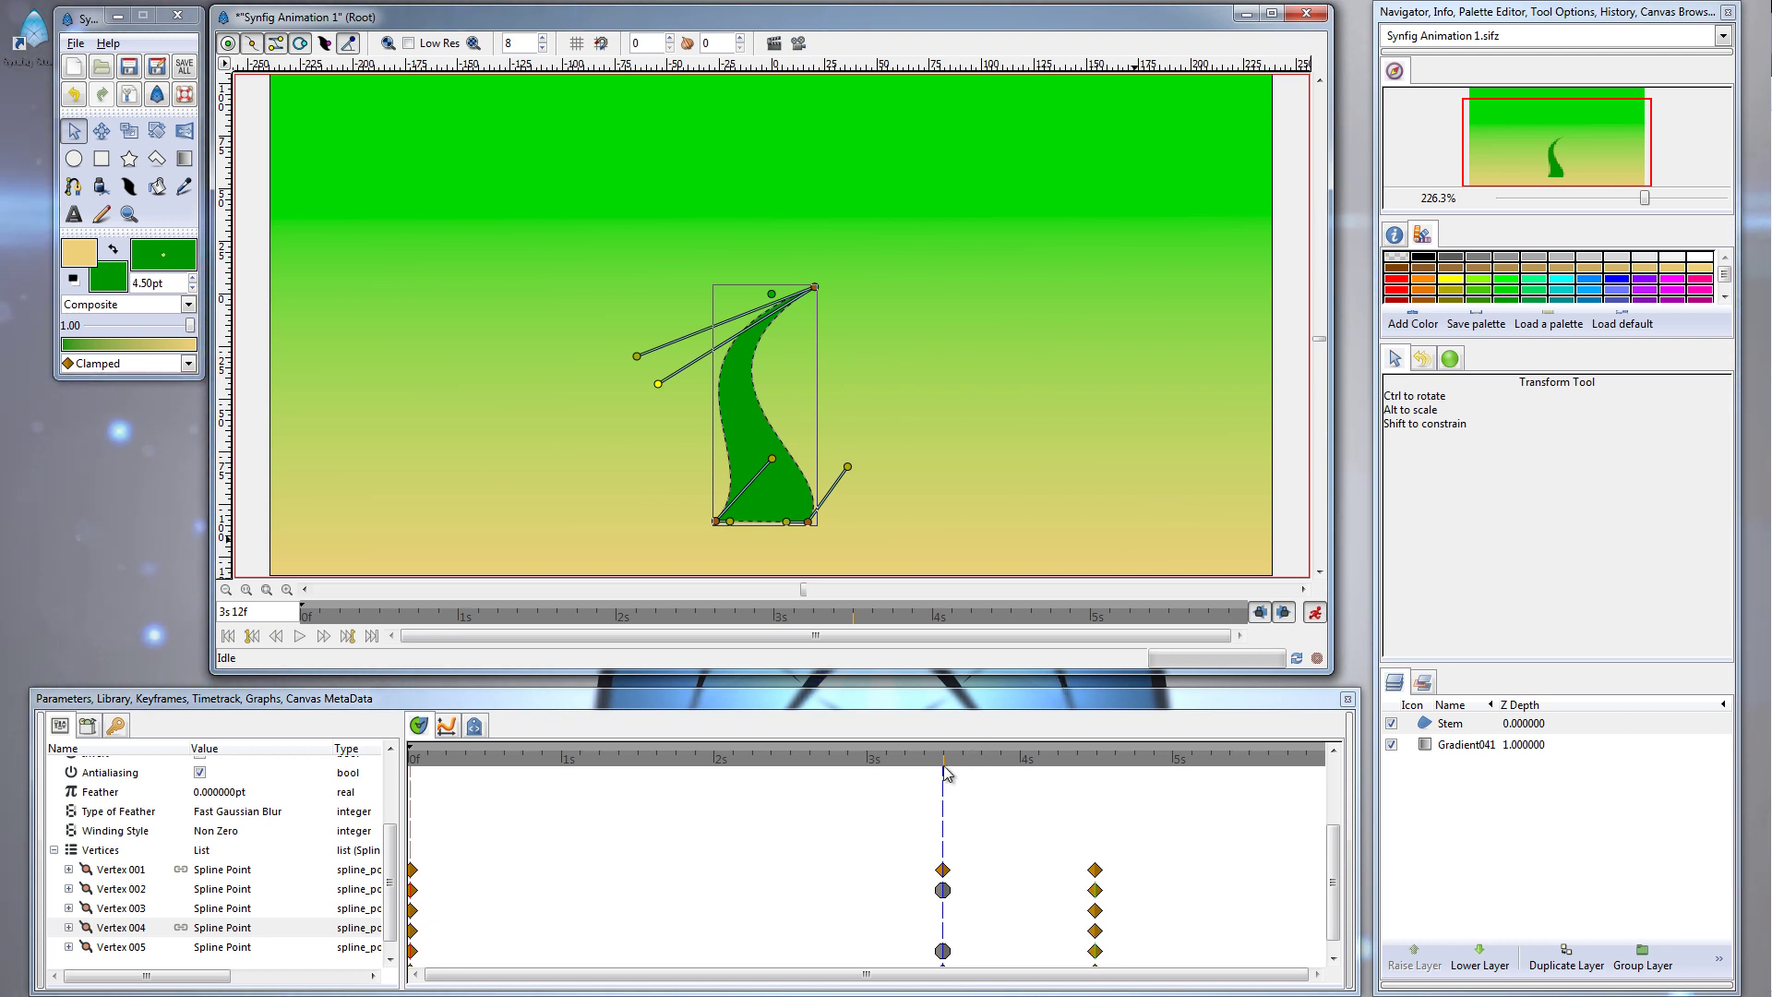
Hide the stem's handles by selecting the gradient layer, and play the animation from 0f
left_click(228, 637)
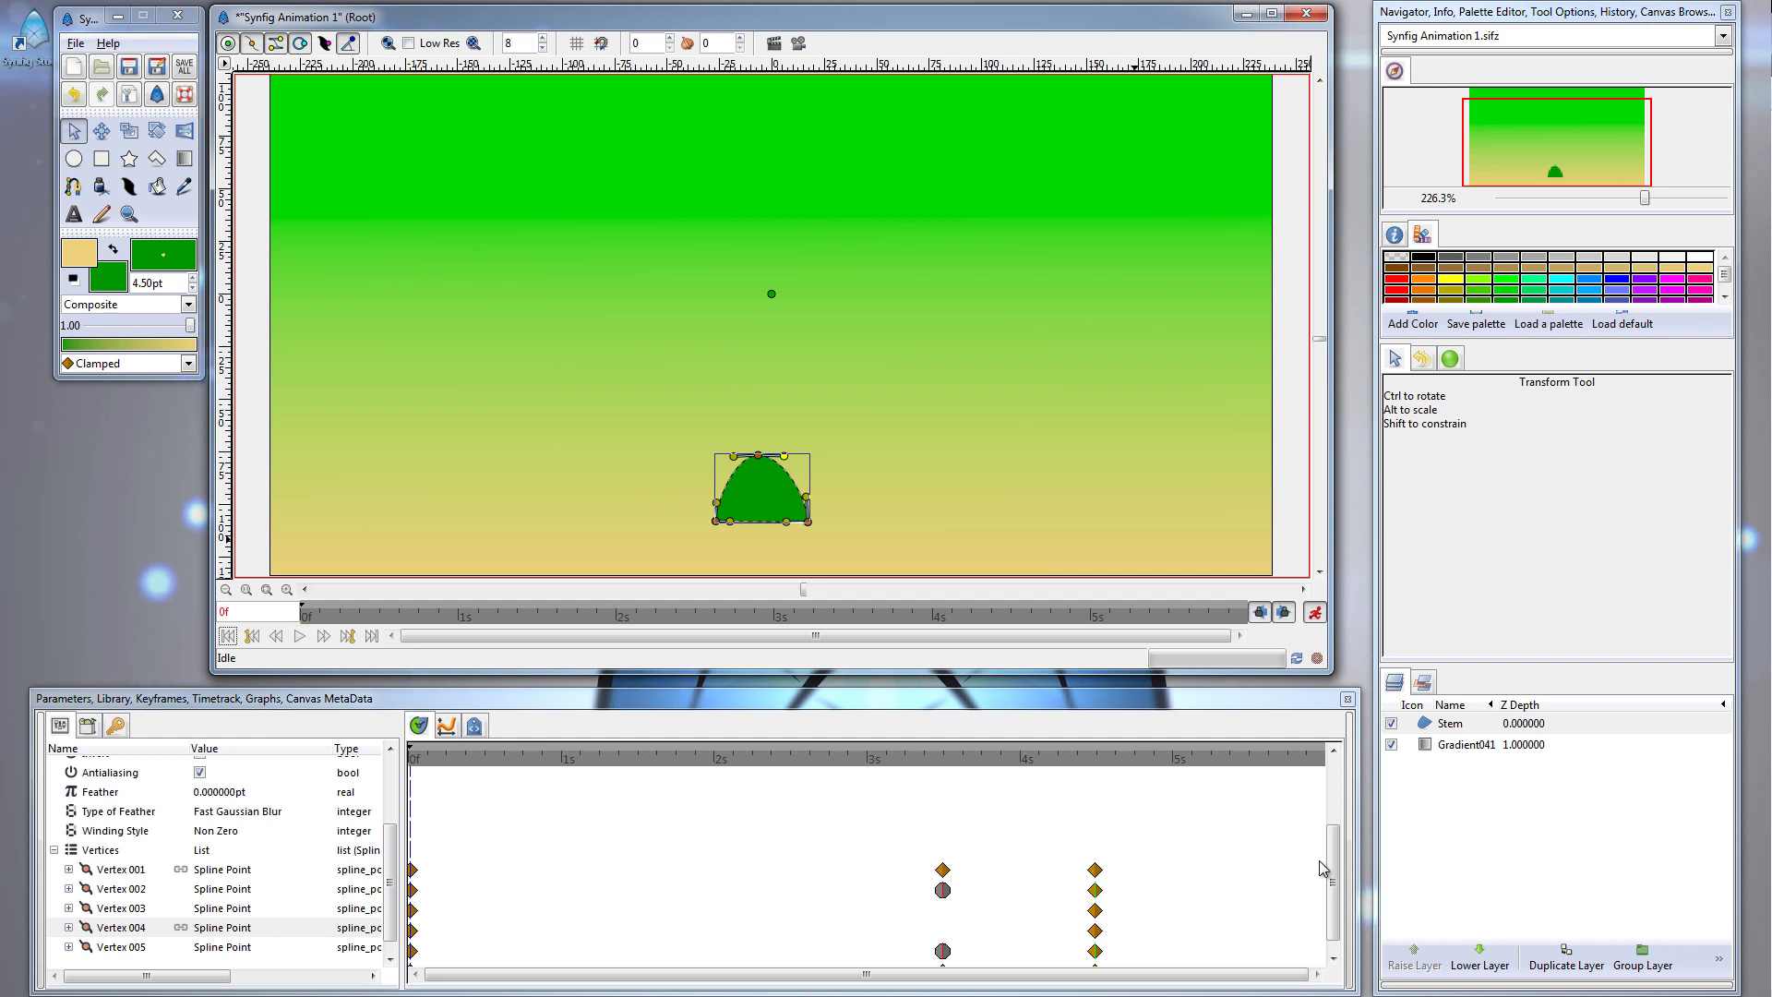
left_click(1484, 746)
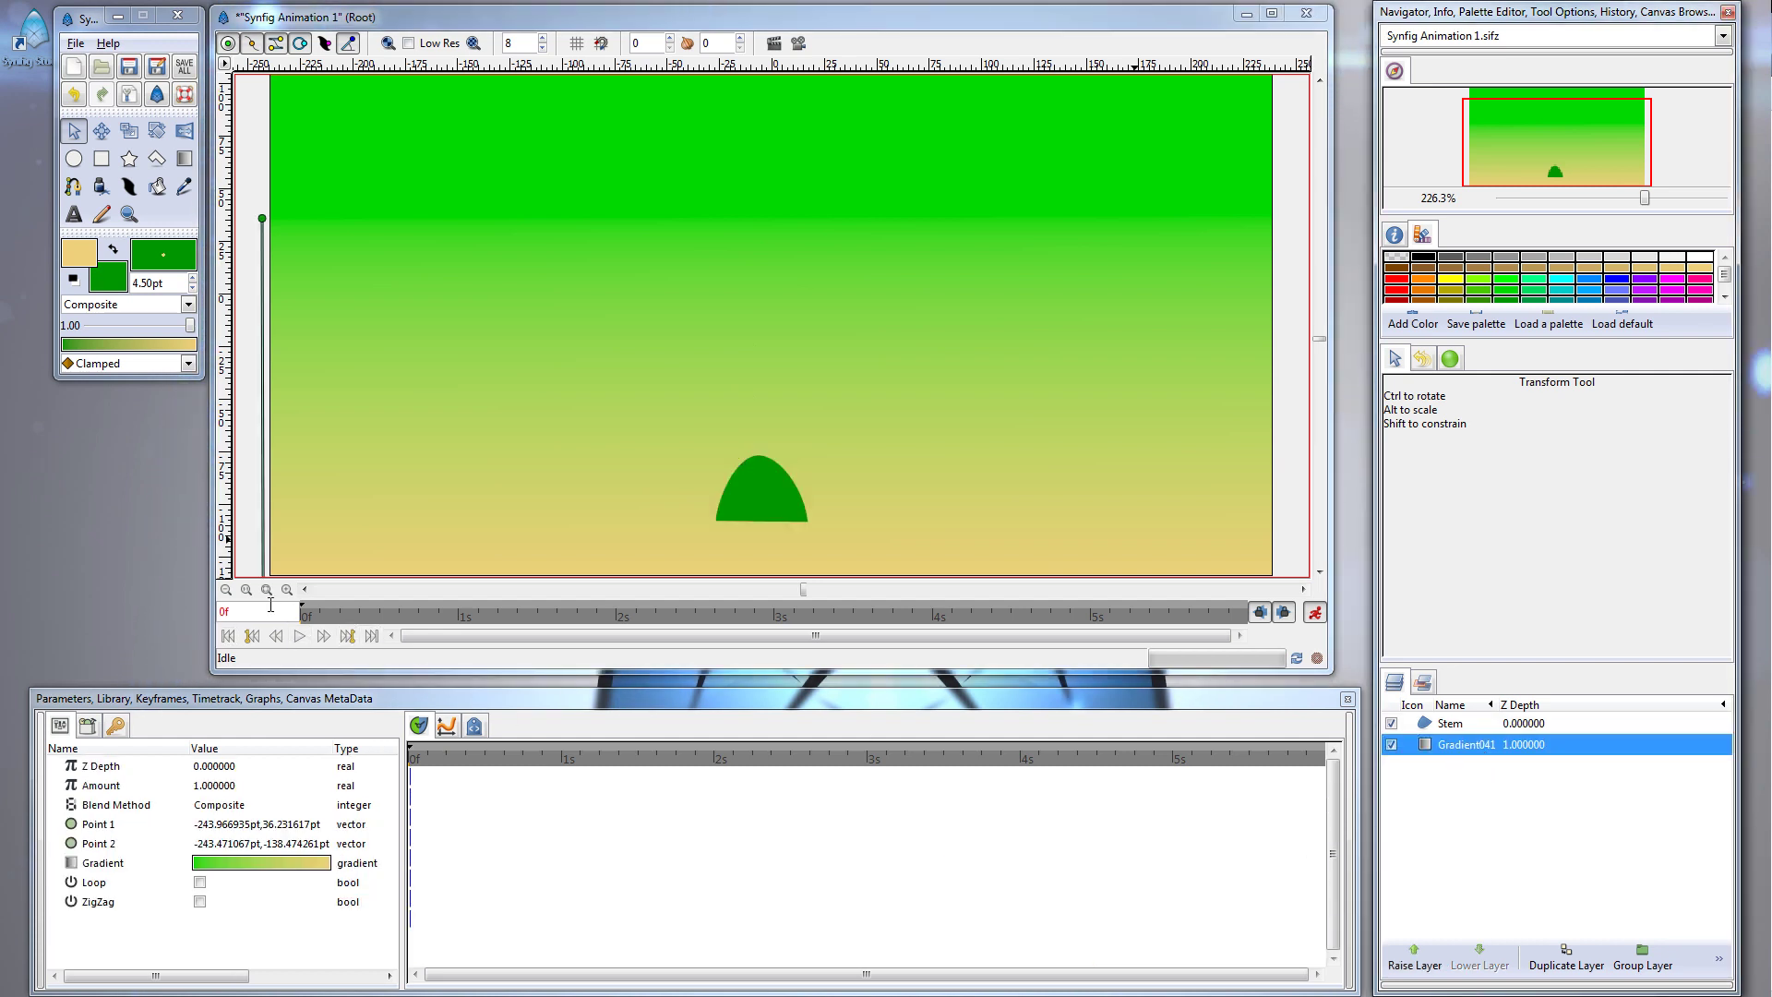
left_click(295, 638)
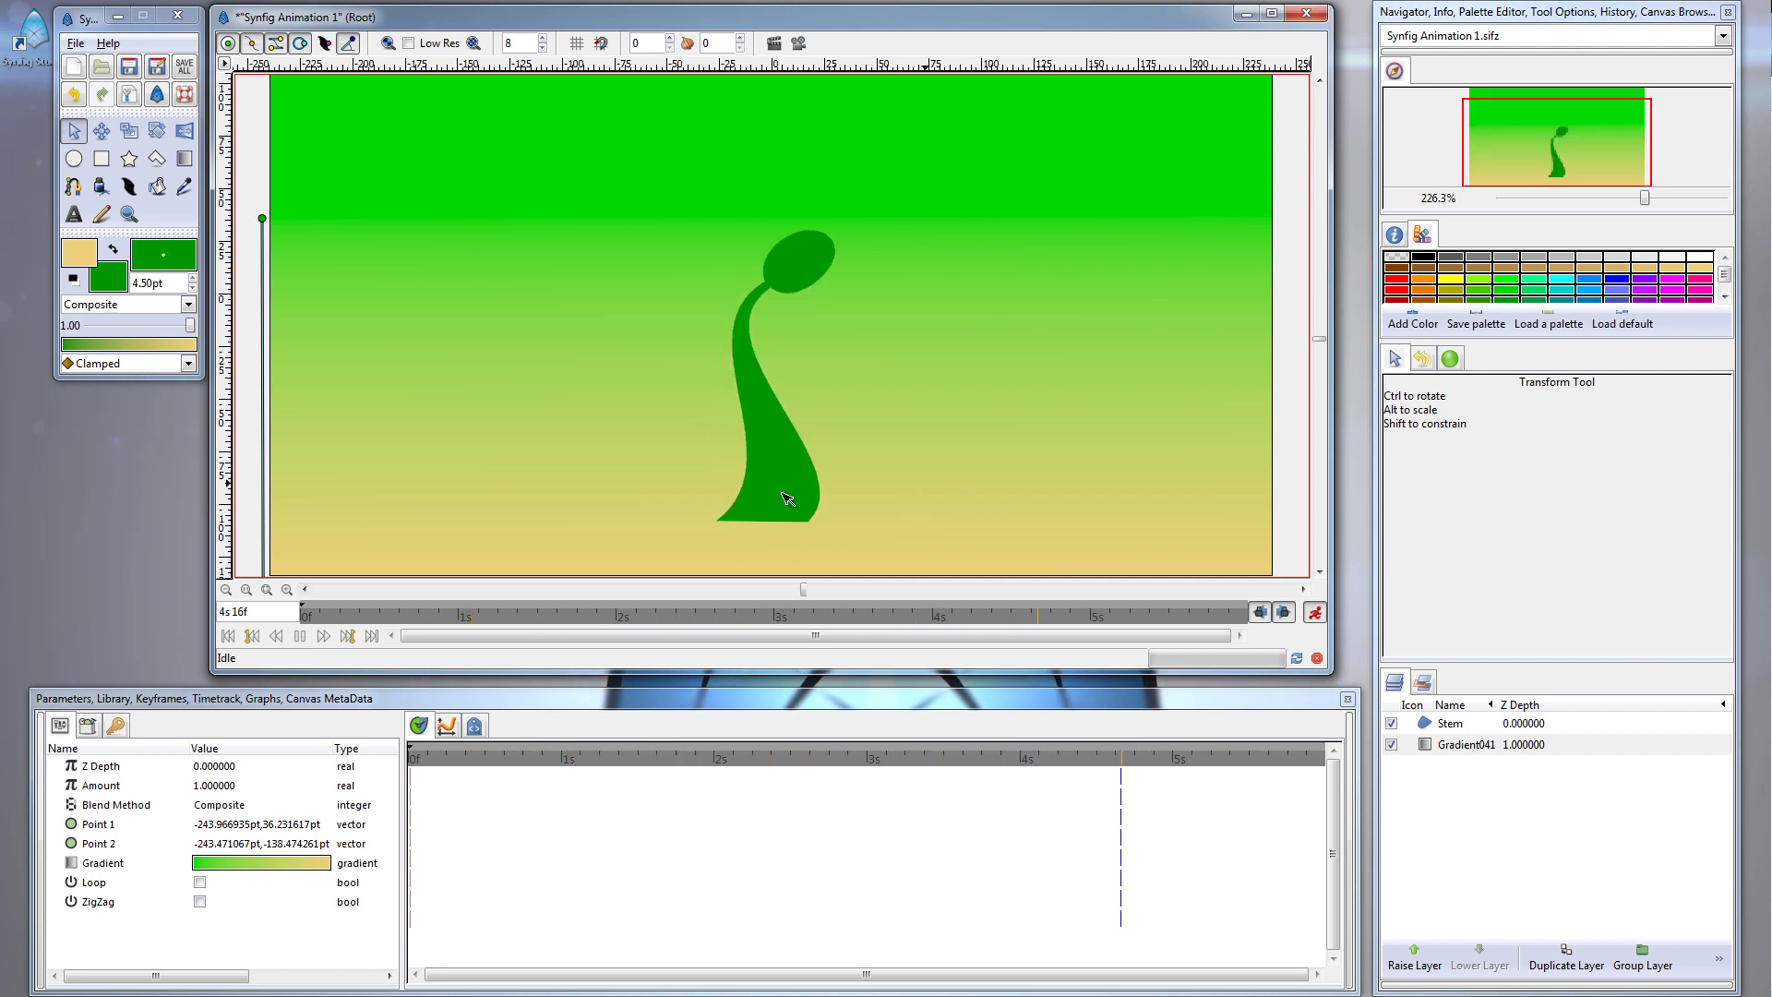
At 3s 13f, collapse both tangents of the Stem layer's tip vertex back onto the vertex
left_click(799, 270)
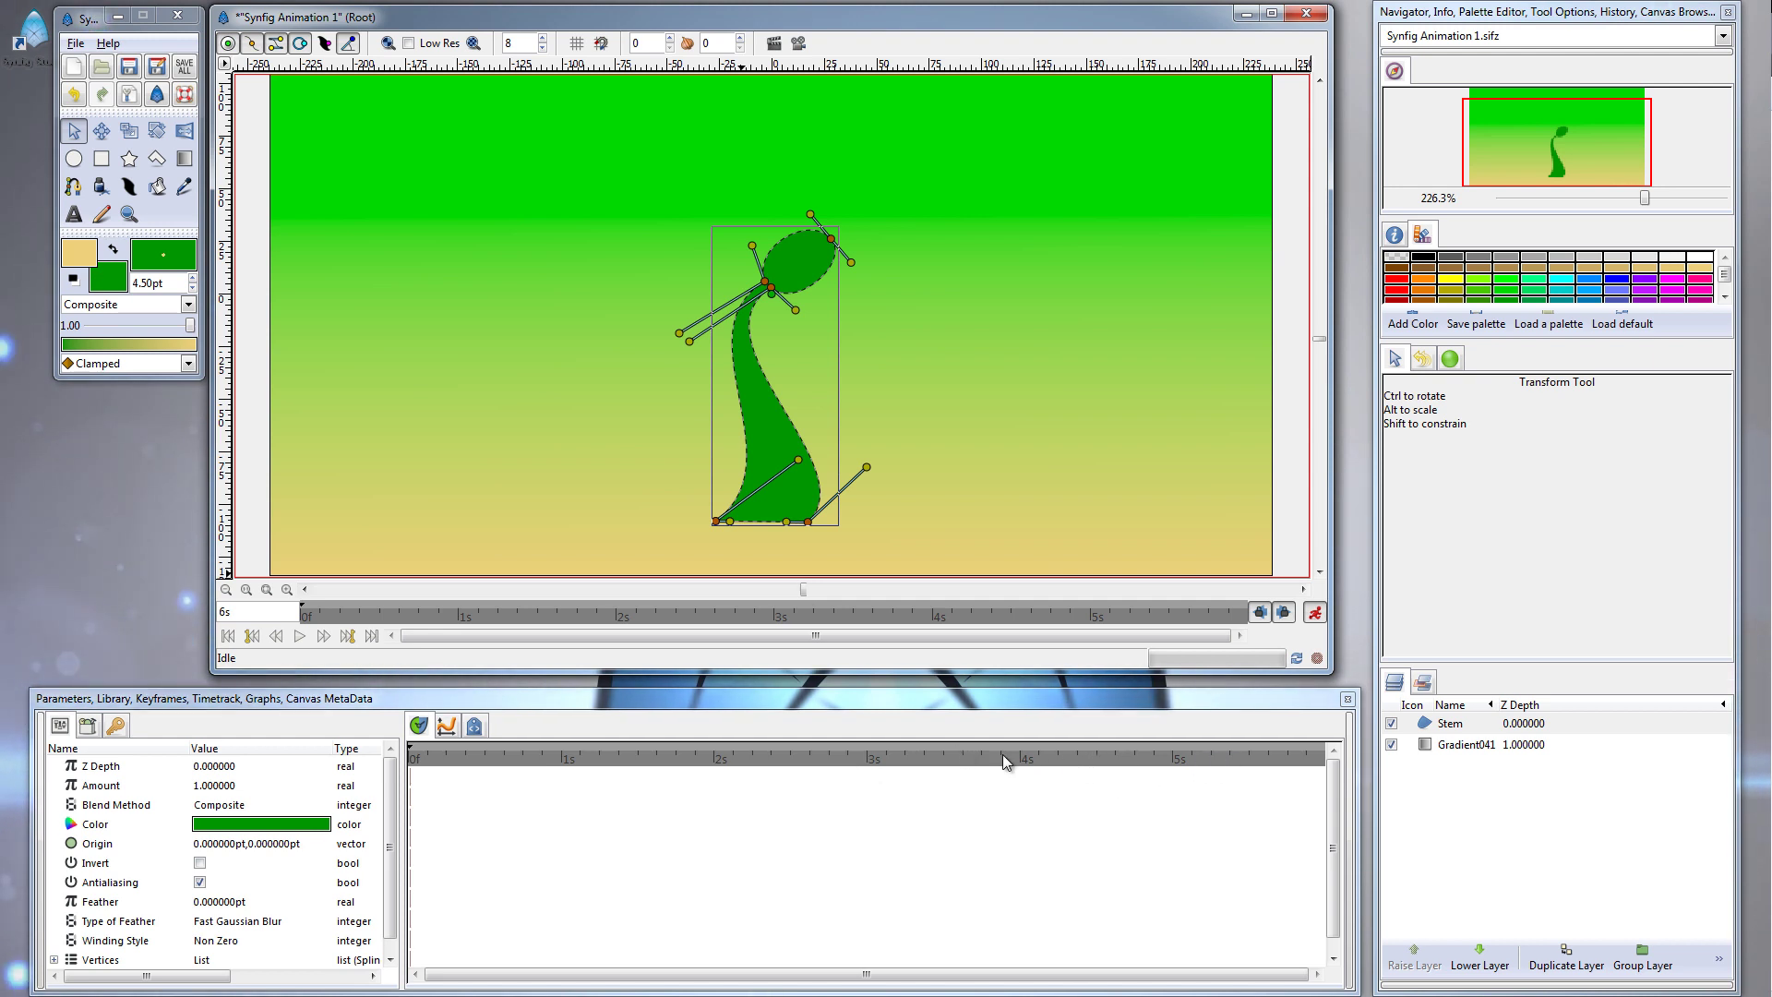
left_click(1567, 729)
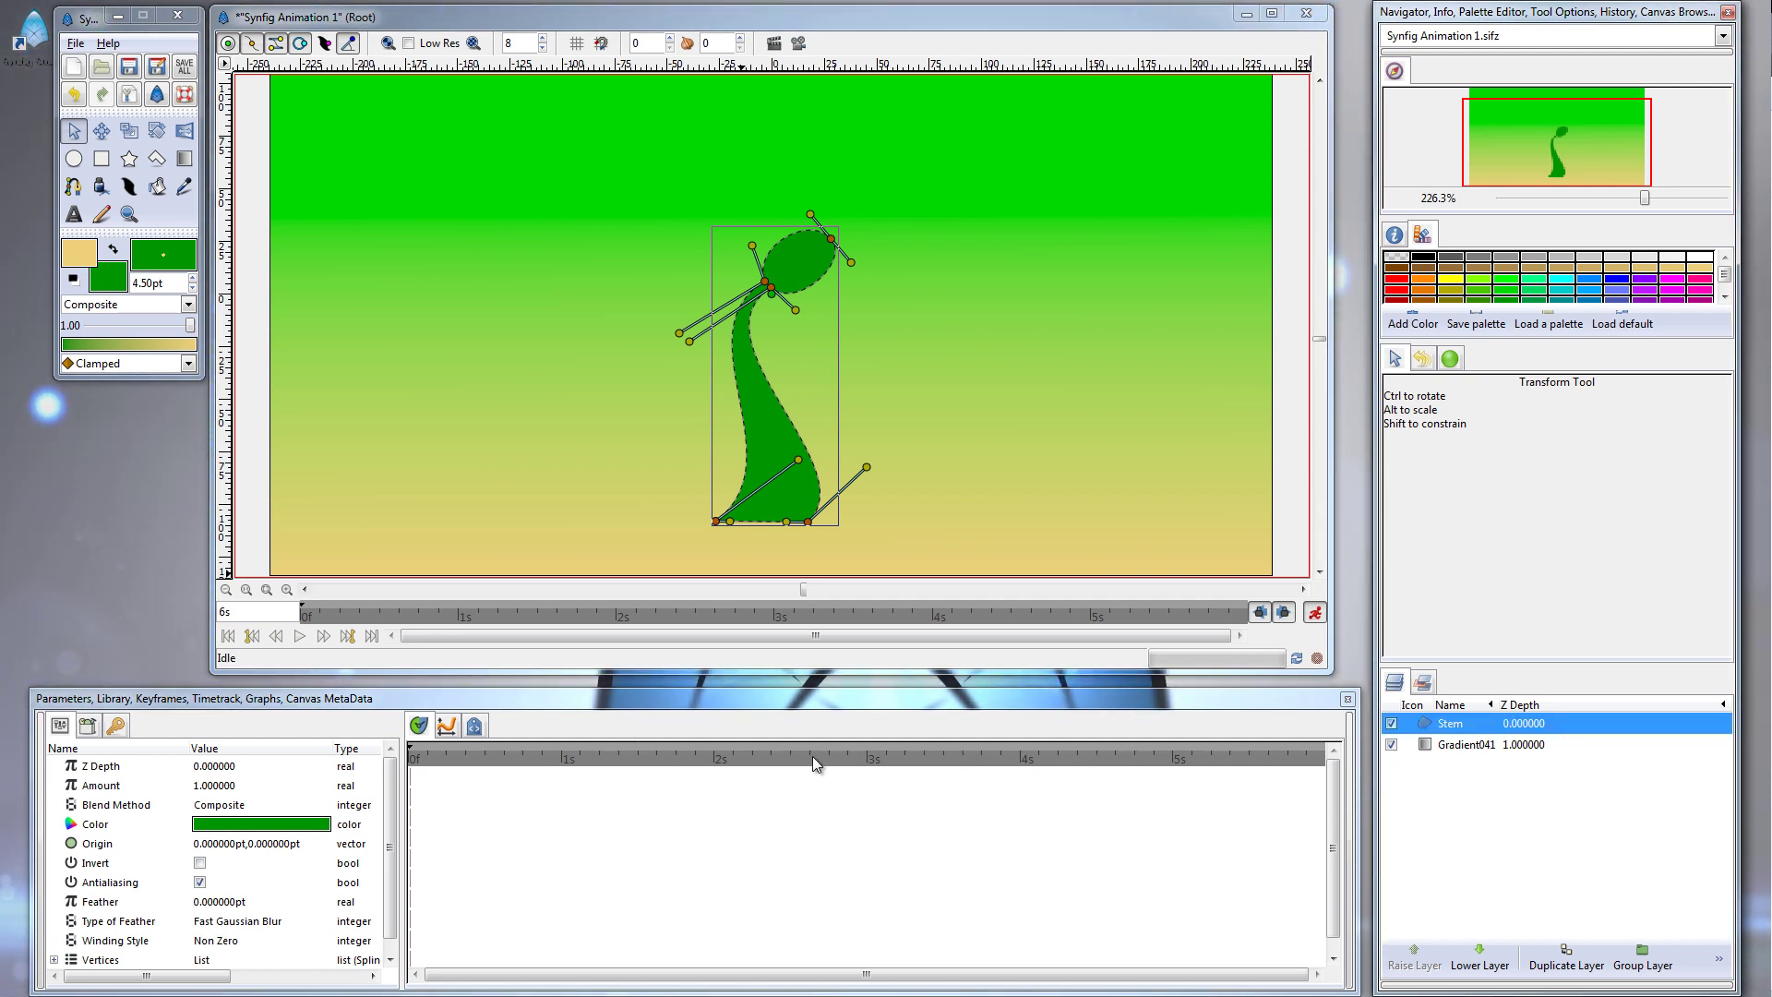
left_click_drag(388, 860, 388, 867)
left_click(53, 952)
scroll(256, 869, "down", 2)
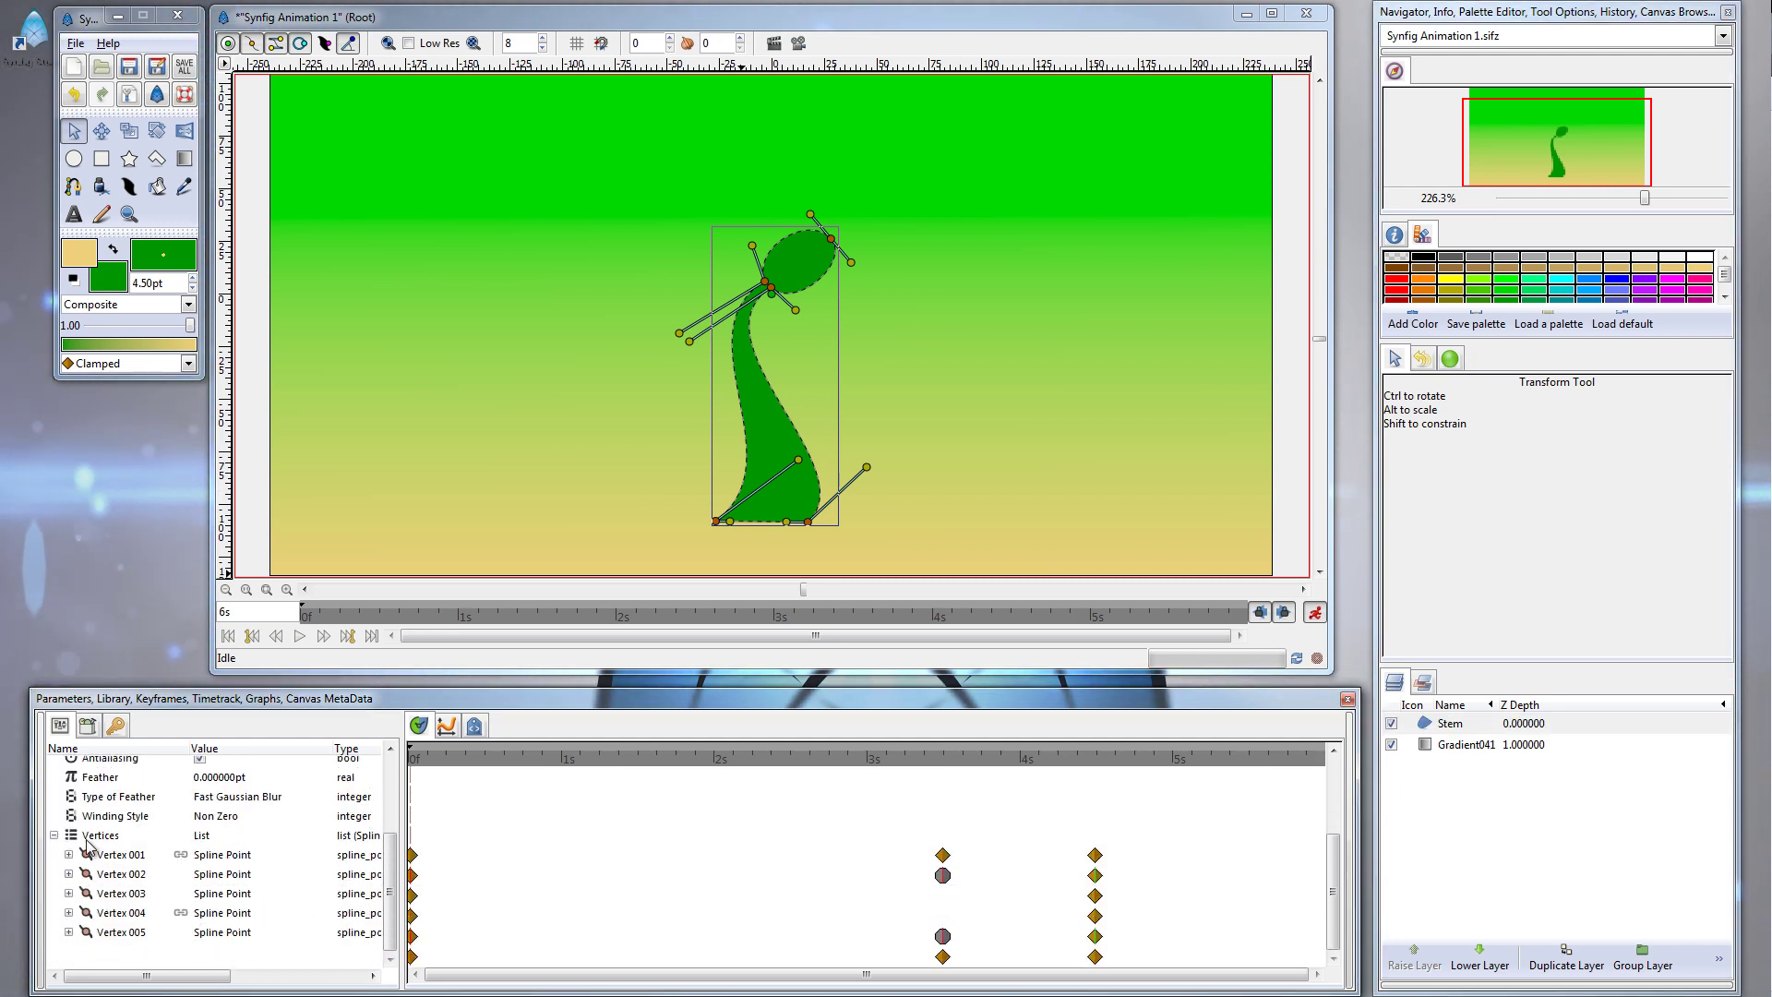
left_click(940, 759)
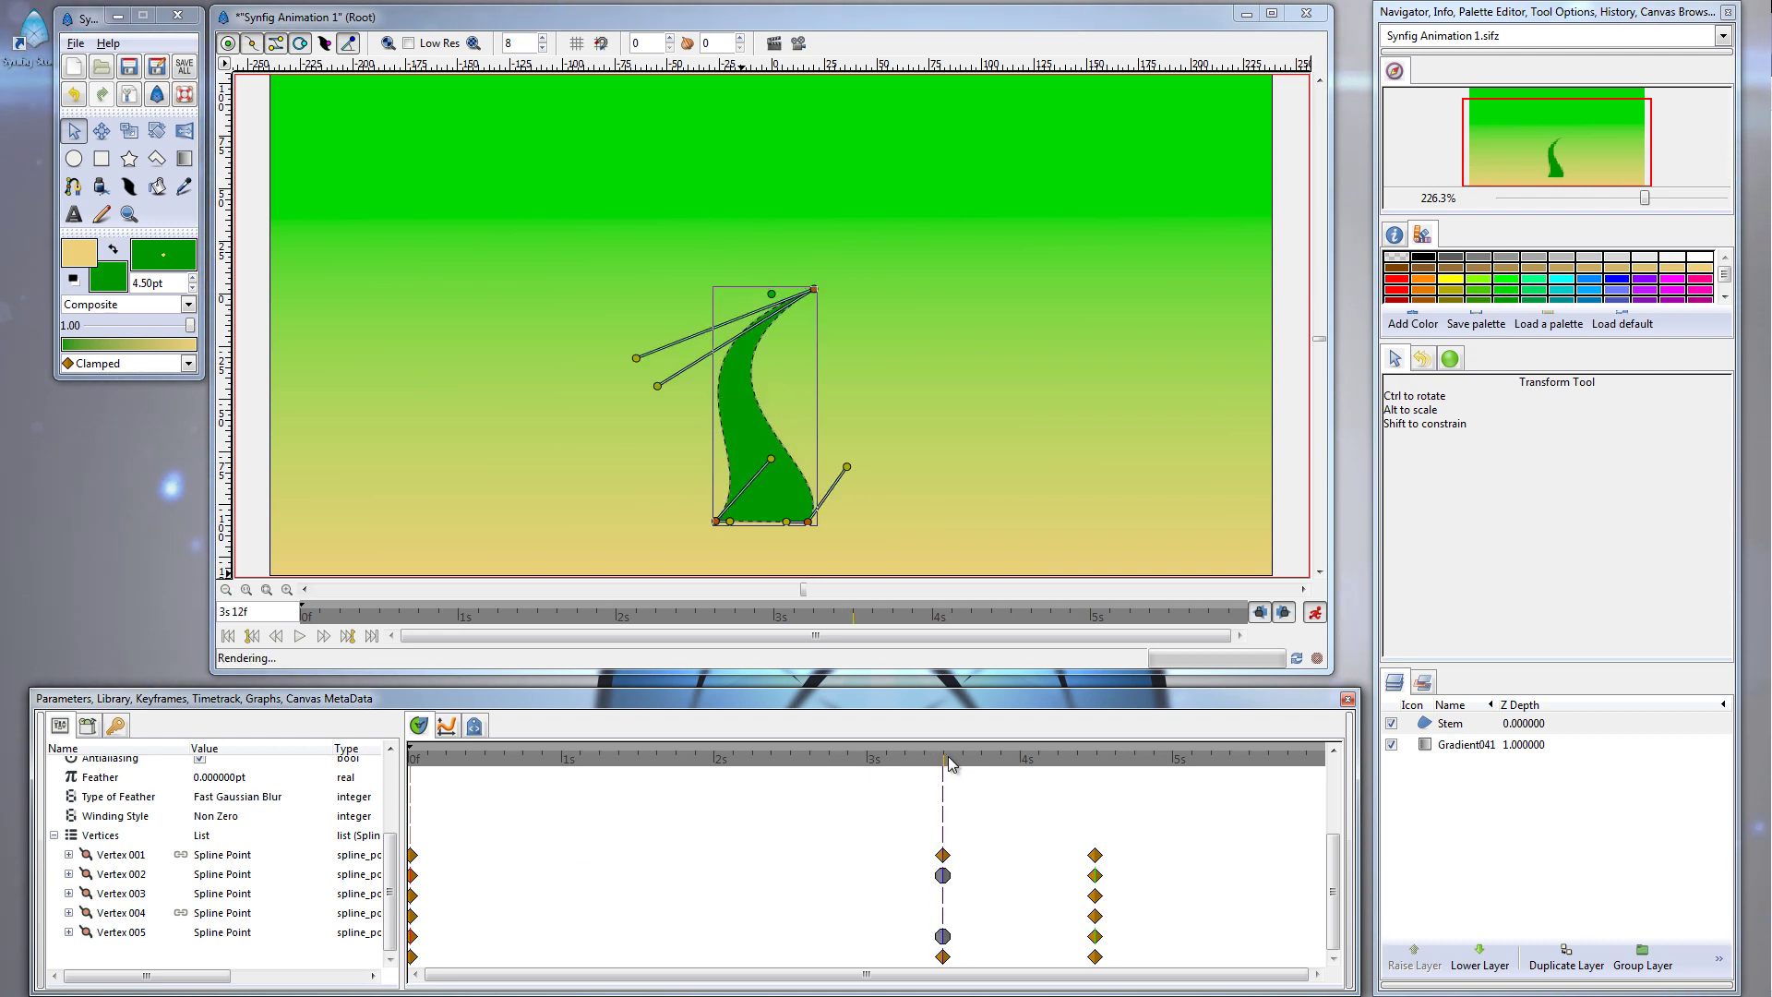
left_click(949, 762)
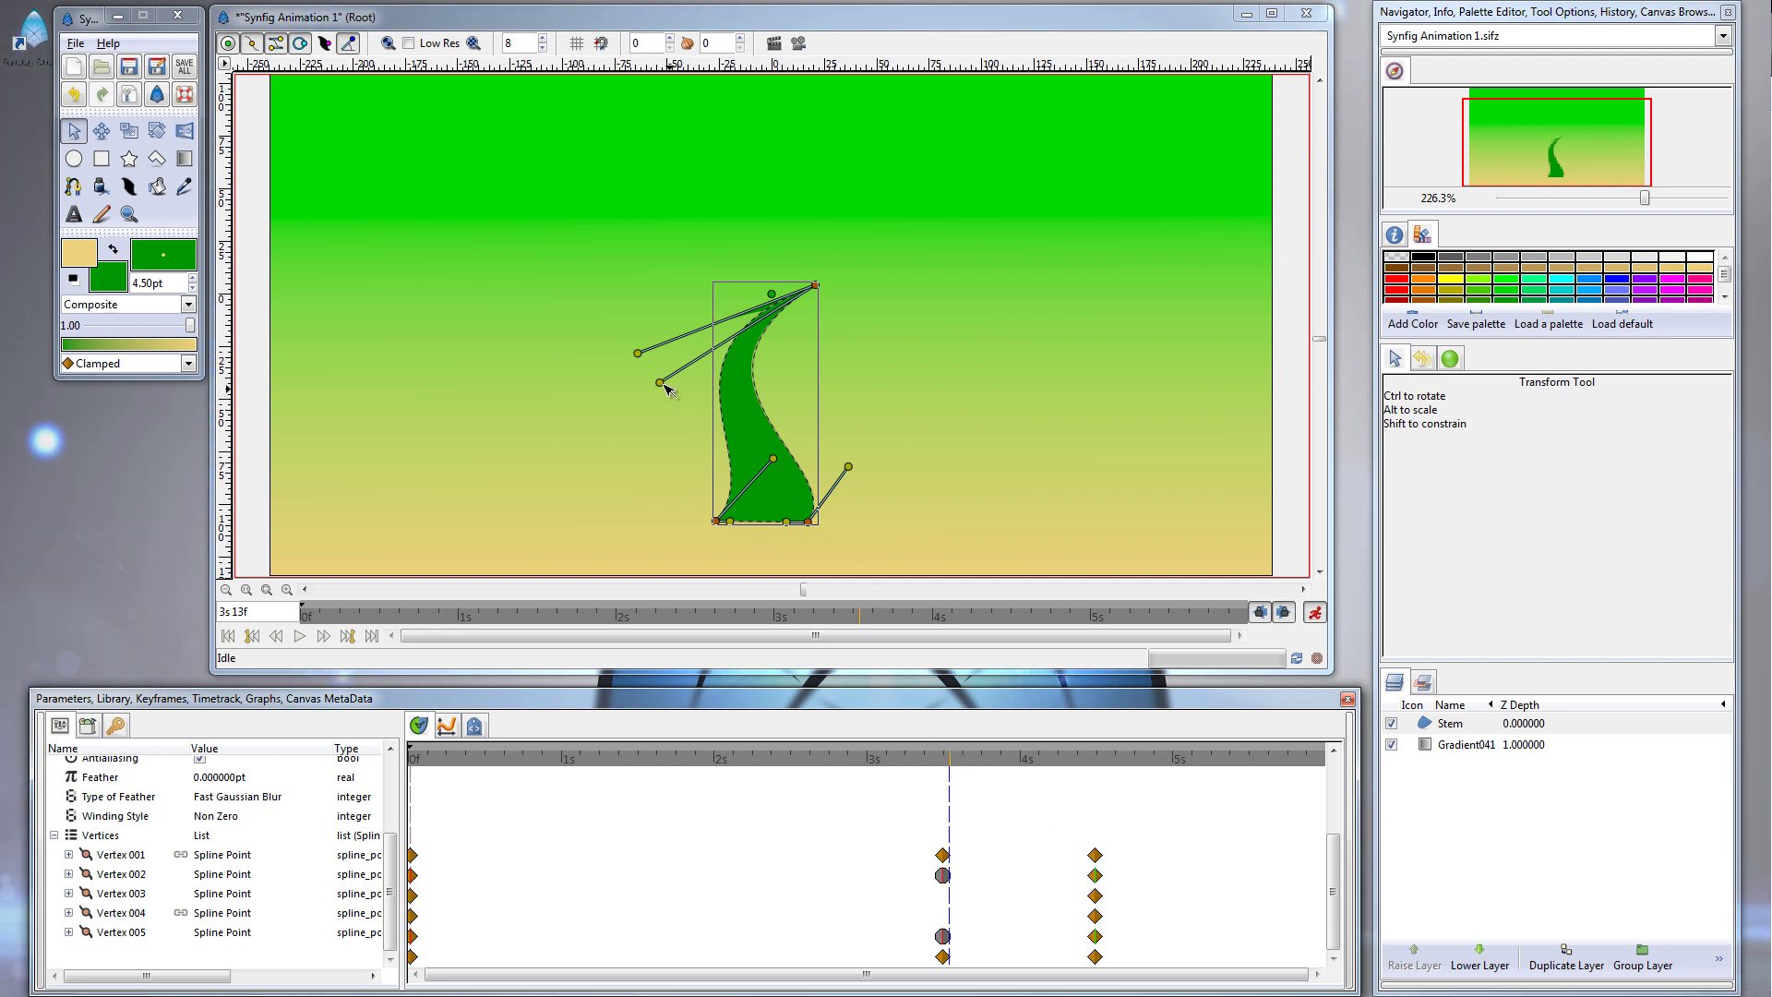
left_click_drag(661, 383, 819, 289)
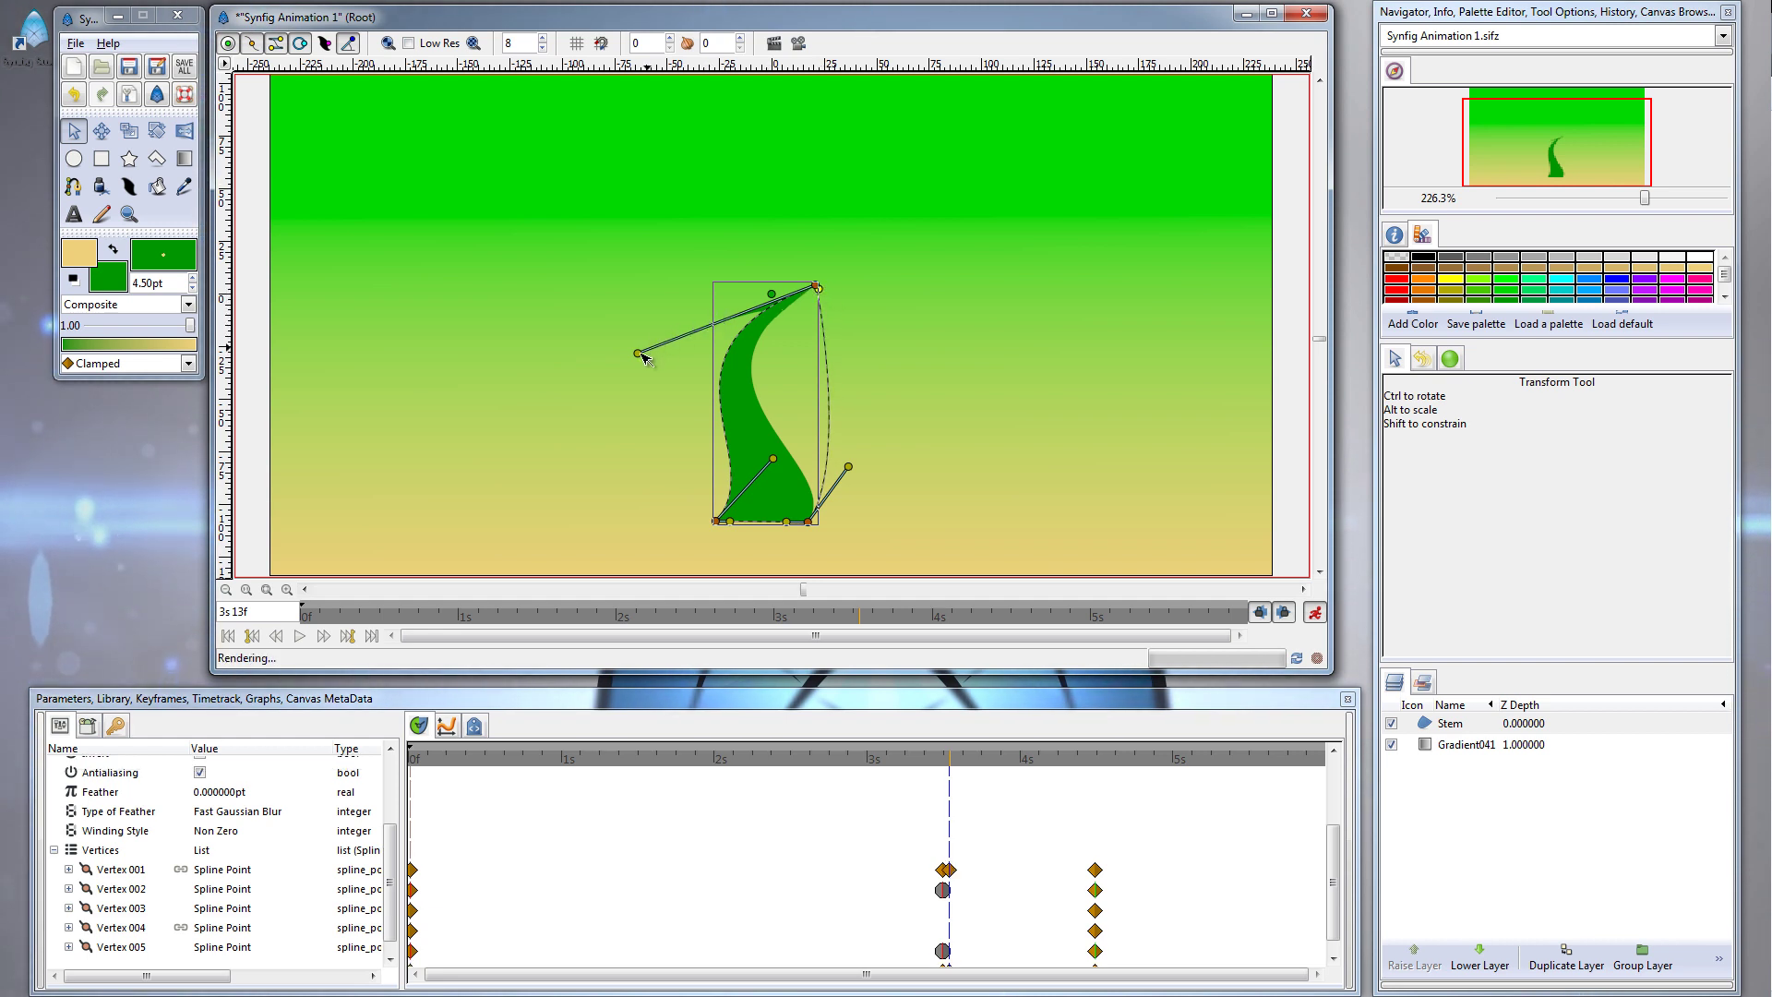
left_click_drag(640, 353, 818, 286)
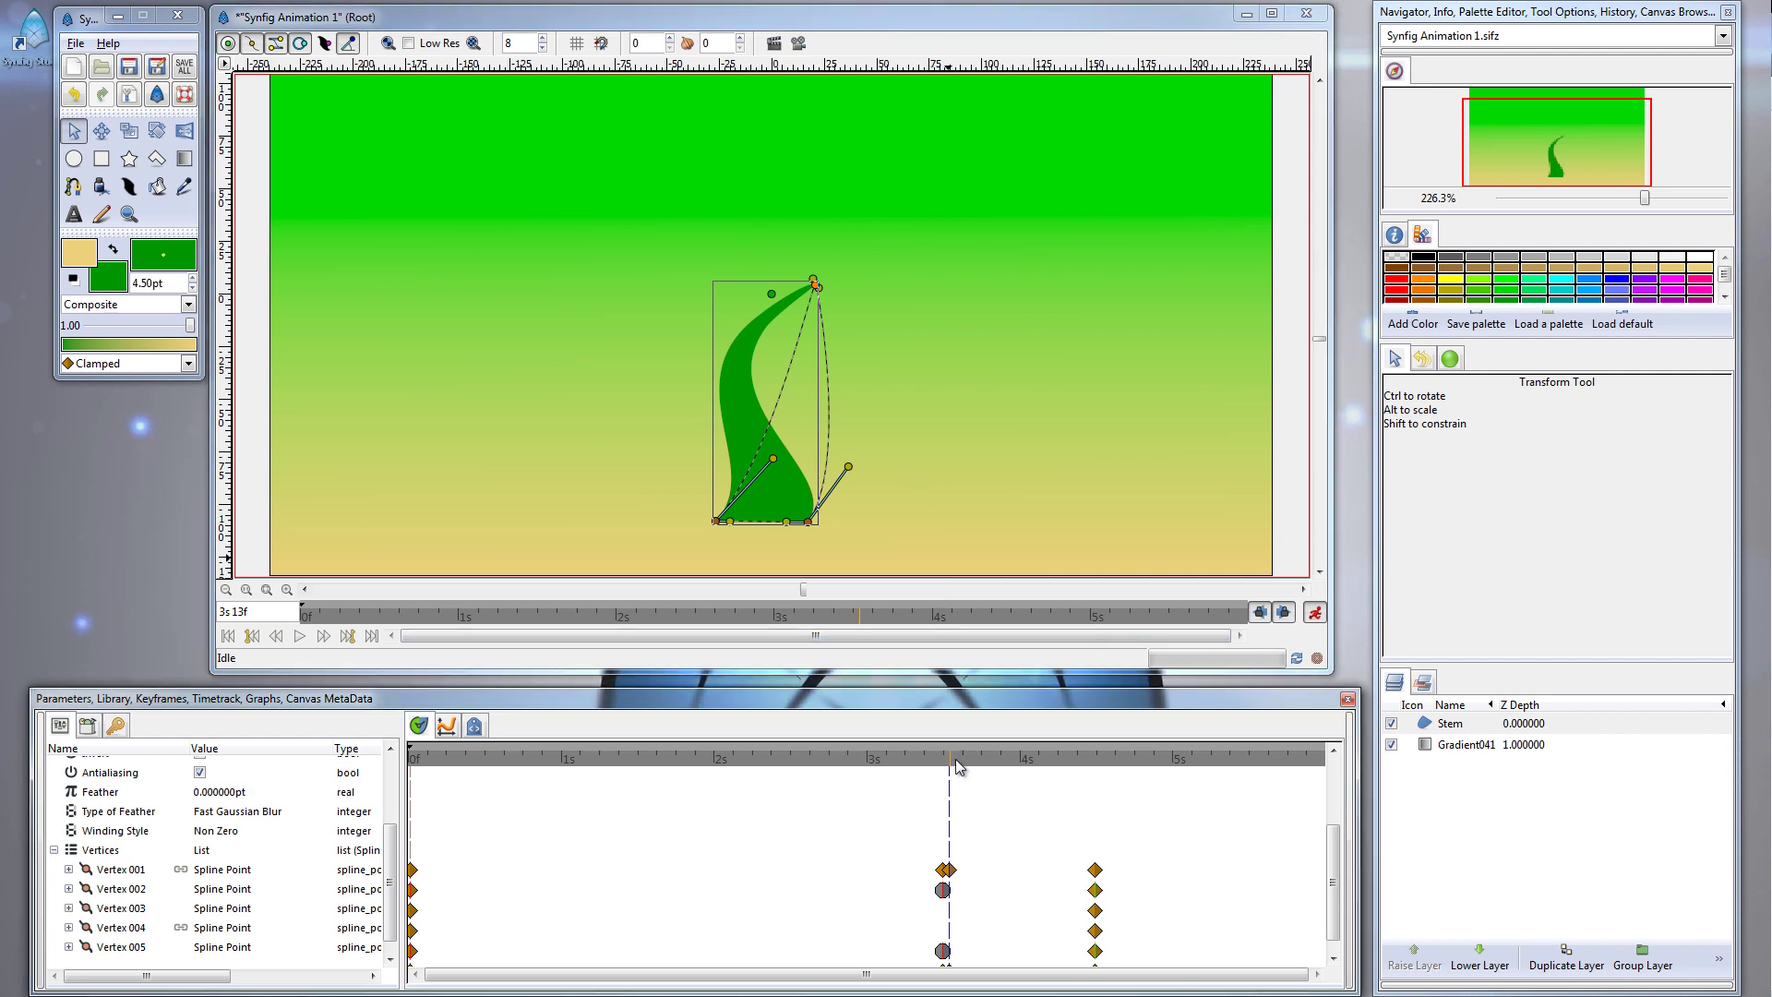
Replay the animation from 0f to review the transition from the bent stem to the bud
left_click_drag(981, 765, 390, 757)
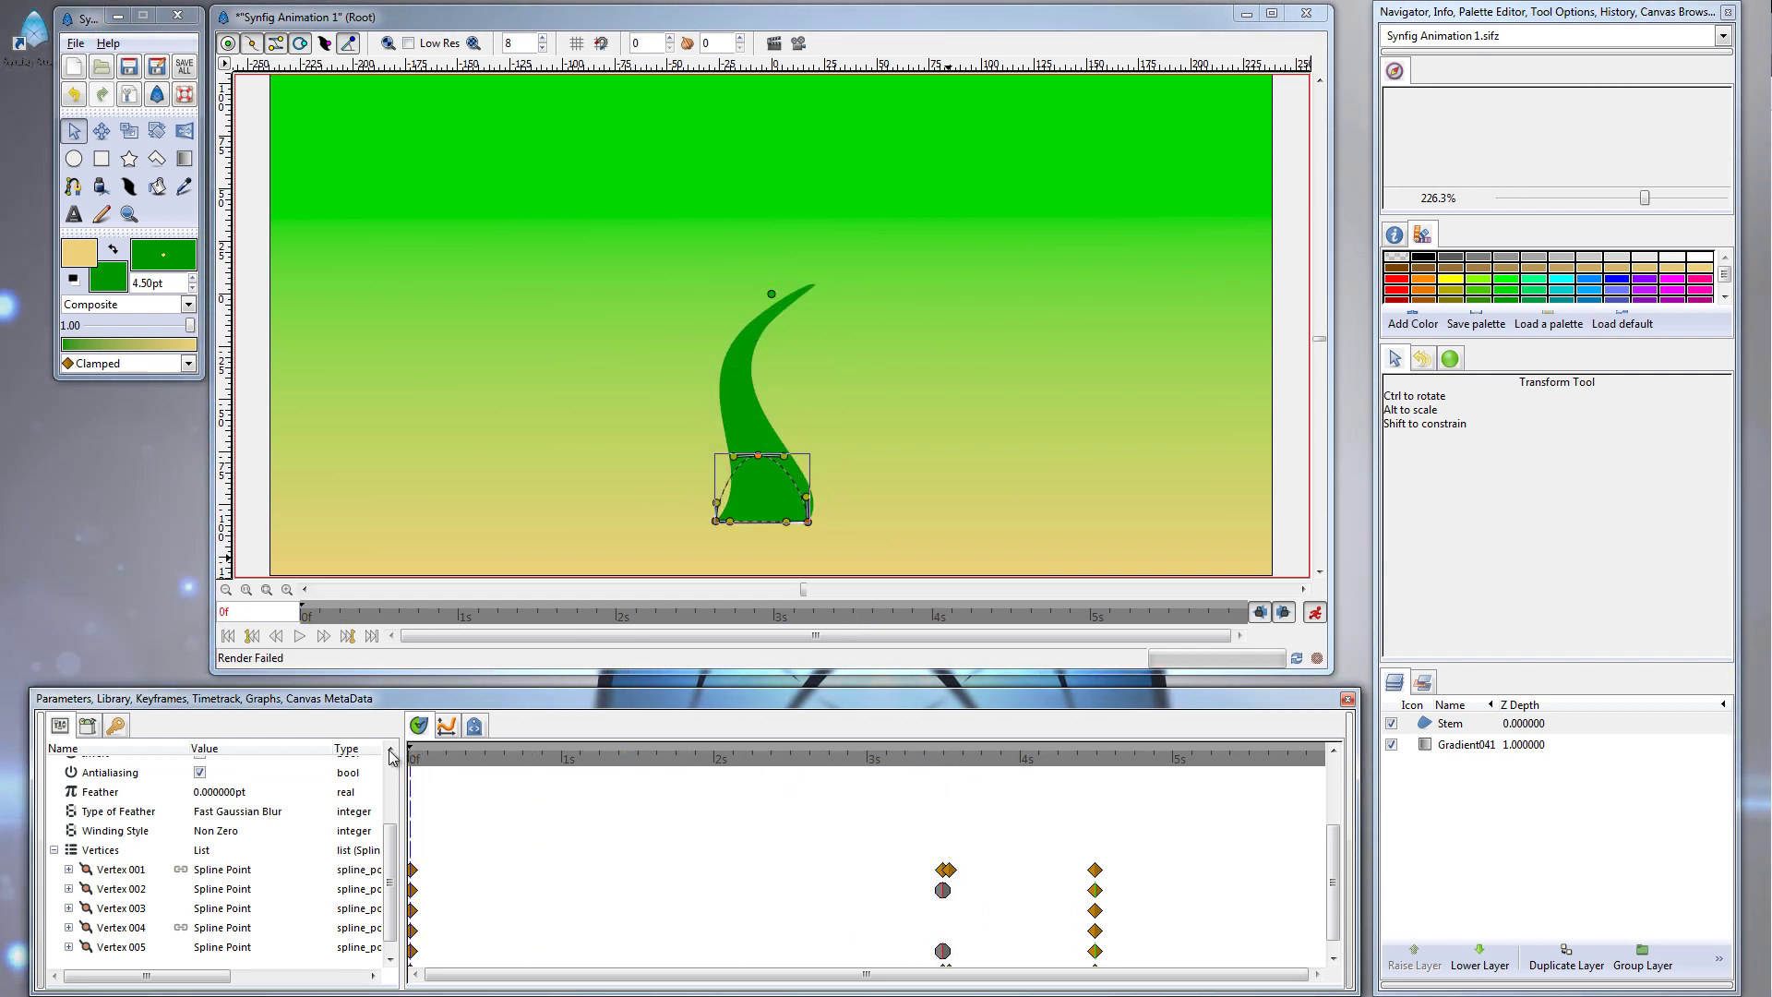
left_click(300, 637)
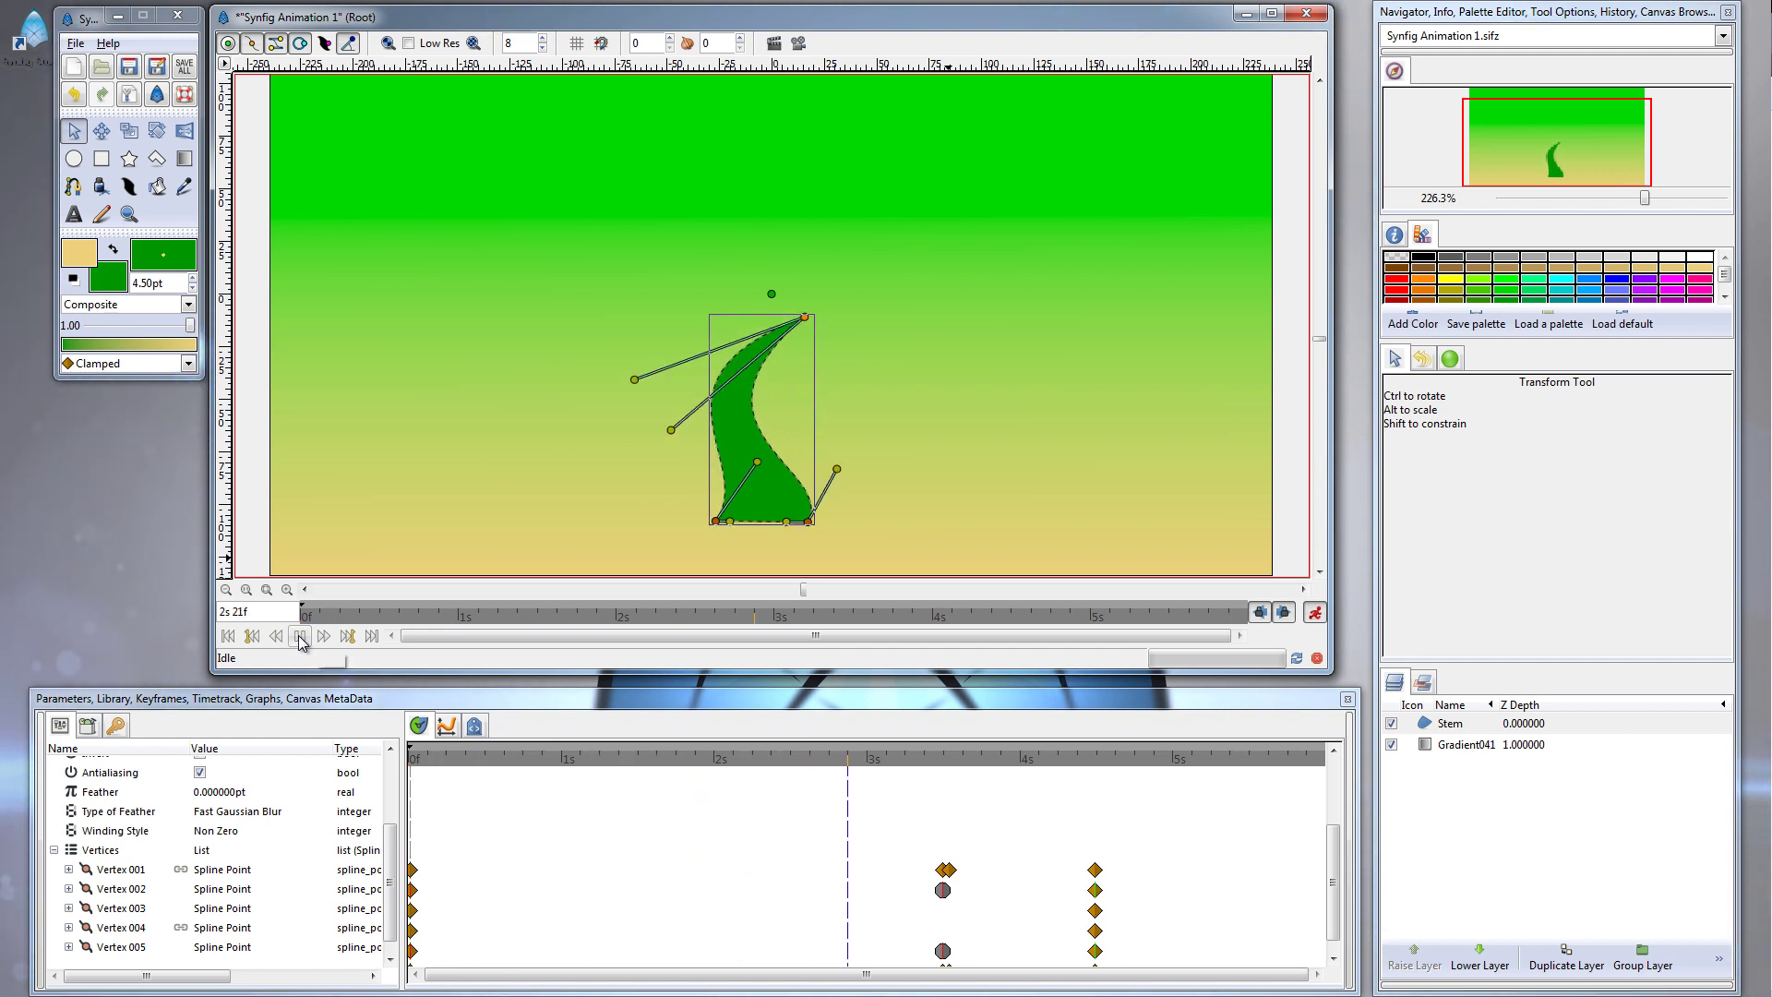
left_click(1527, 744)
left_click(302, 636)
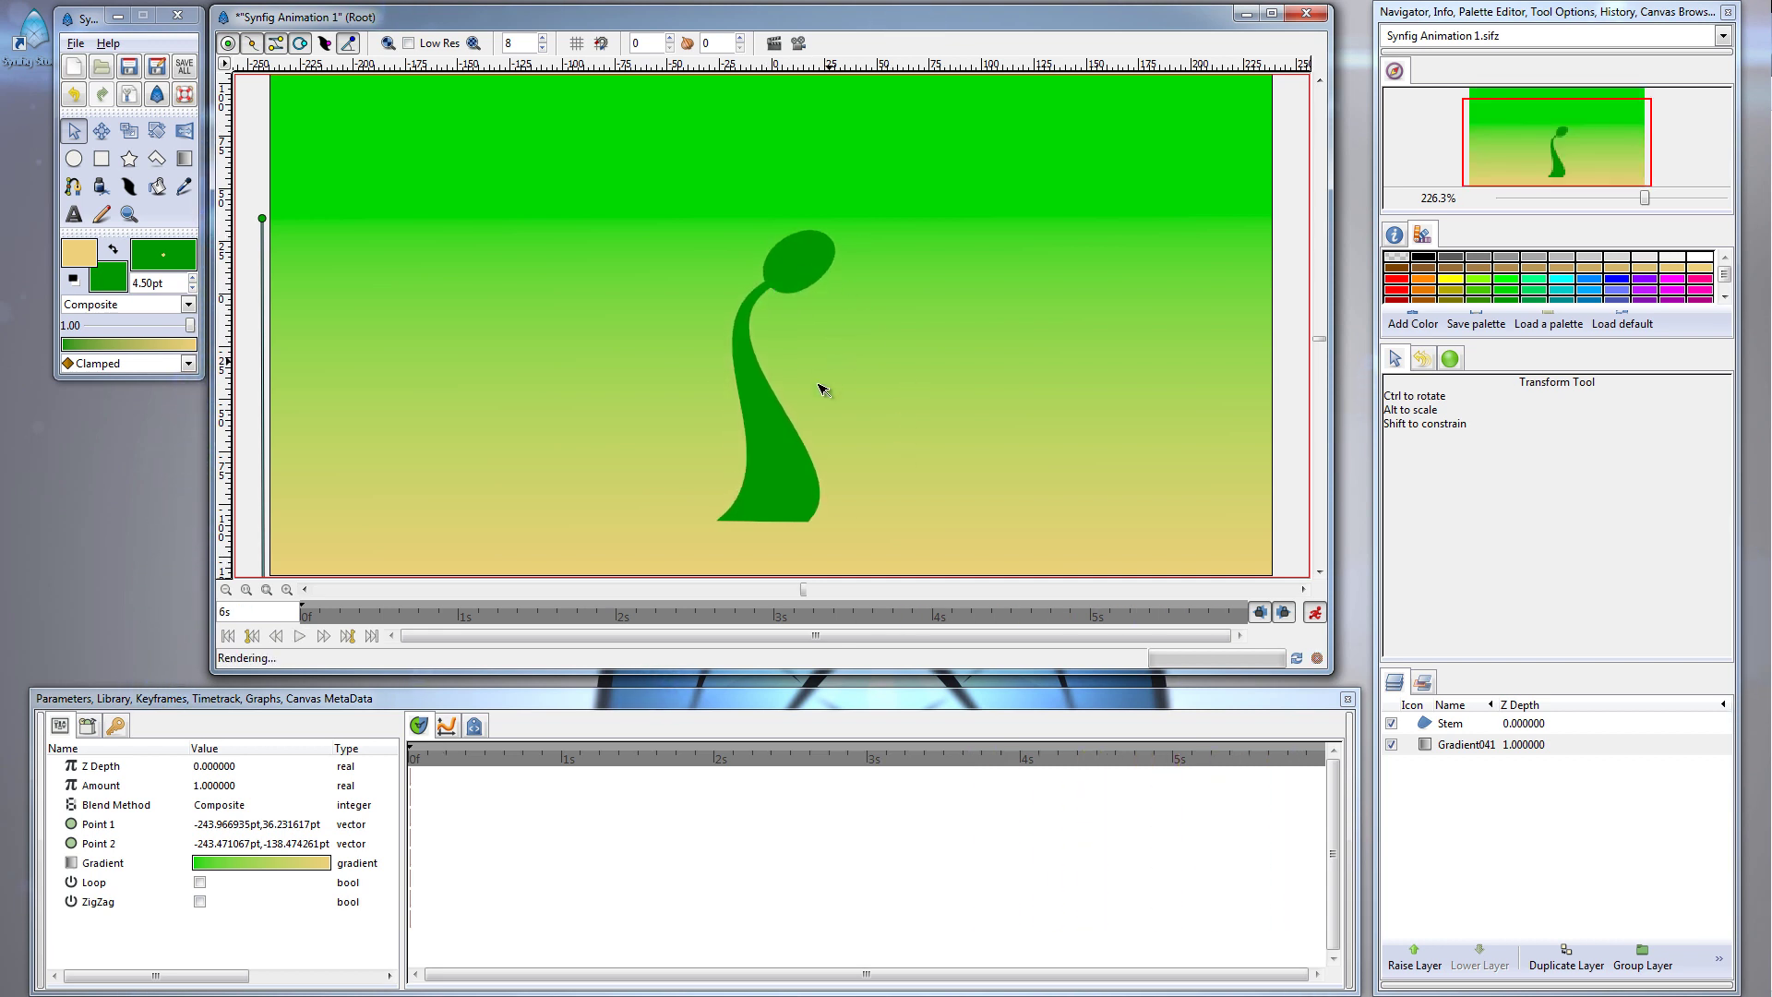
Scrub the timeline between 0f and 2s 4f to examine the stem's shape during its early growth
left_click(739, 758)
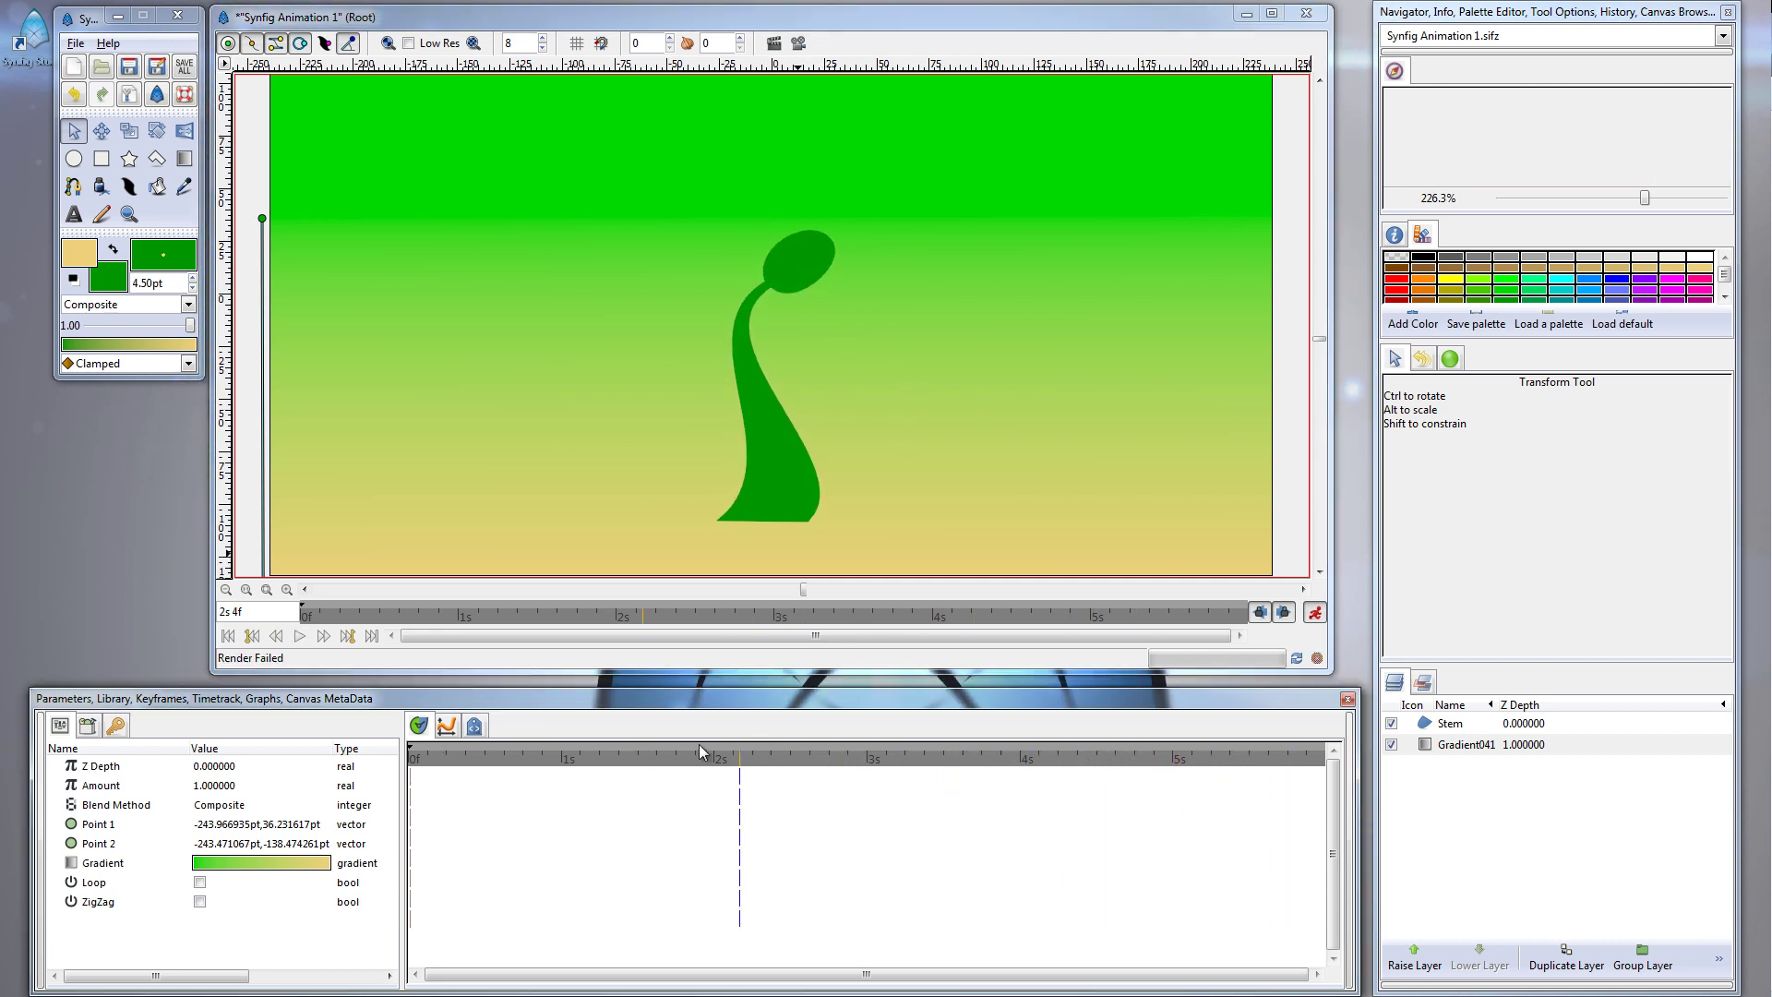
left_click(485, 749)
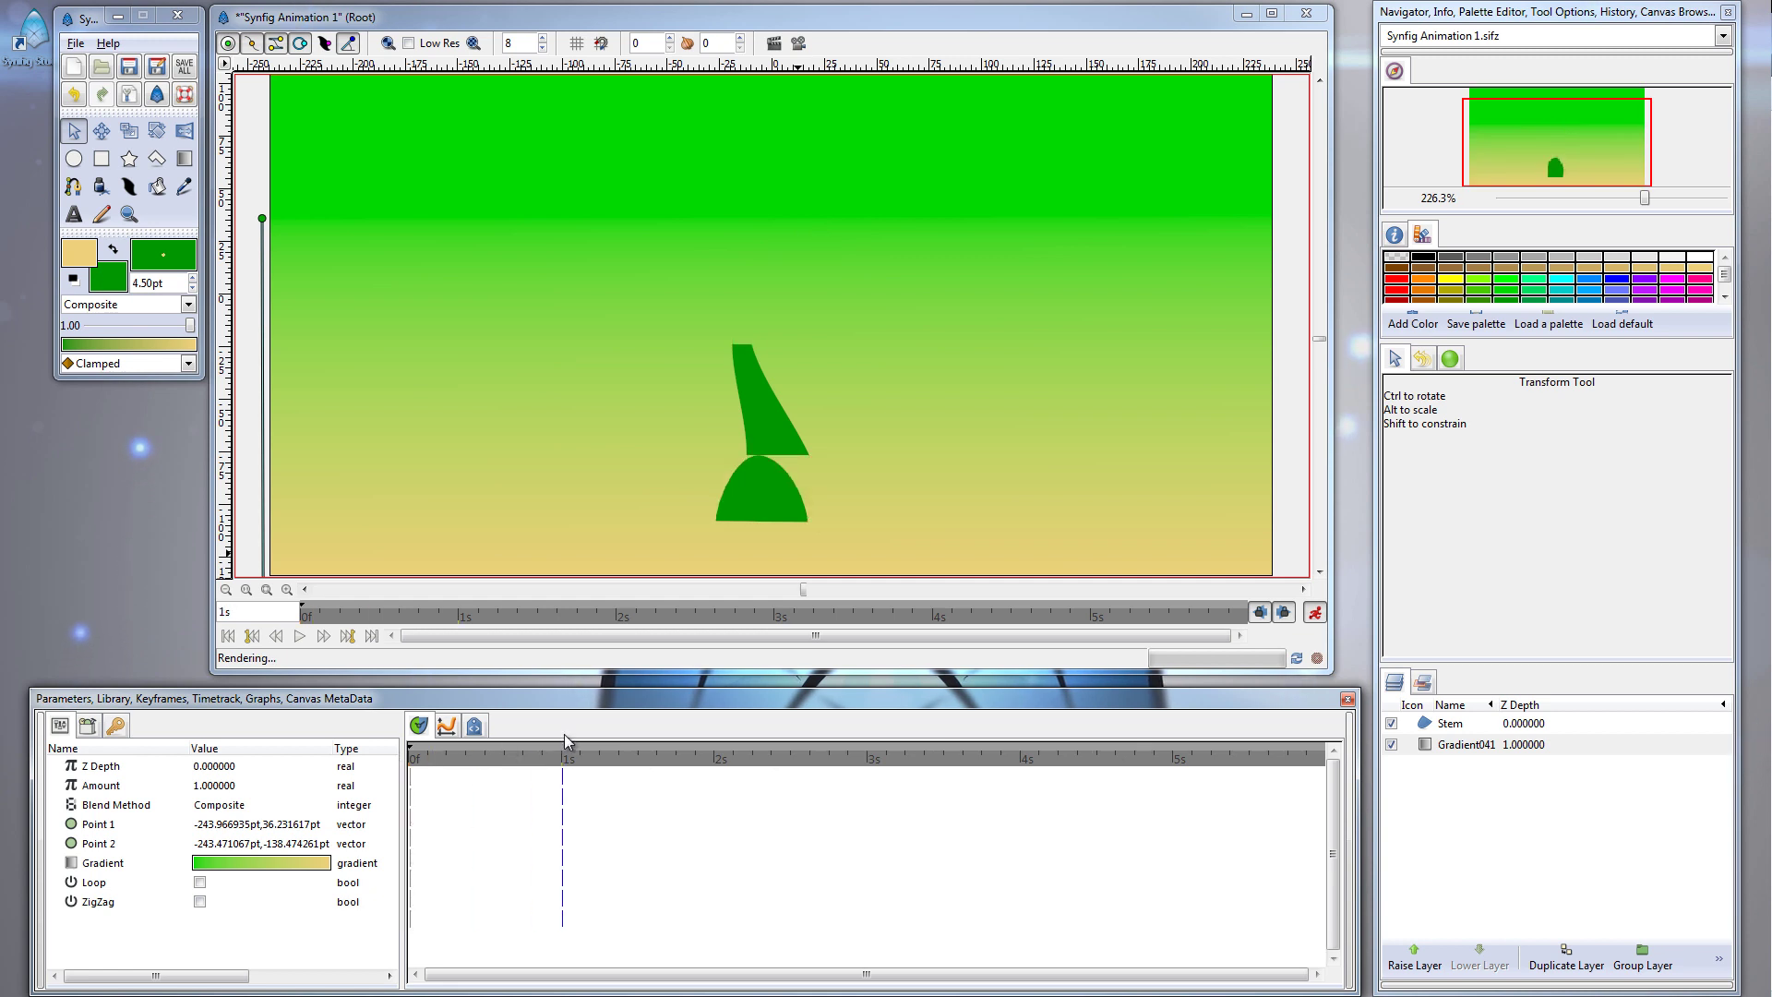
left_click(414, 759)
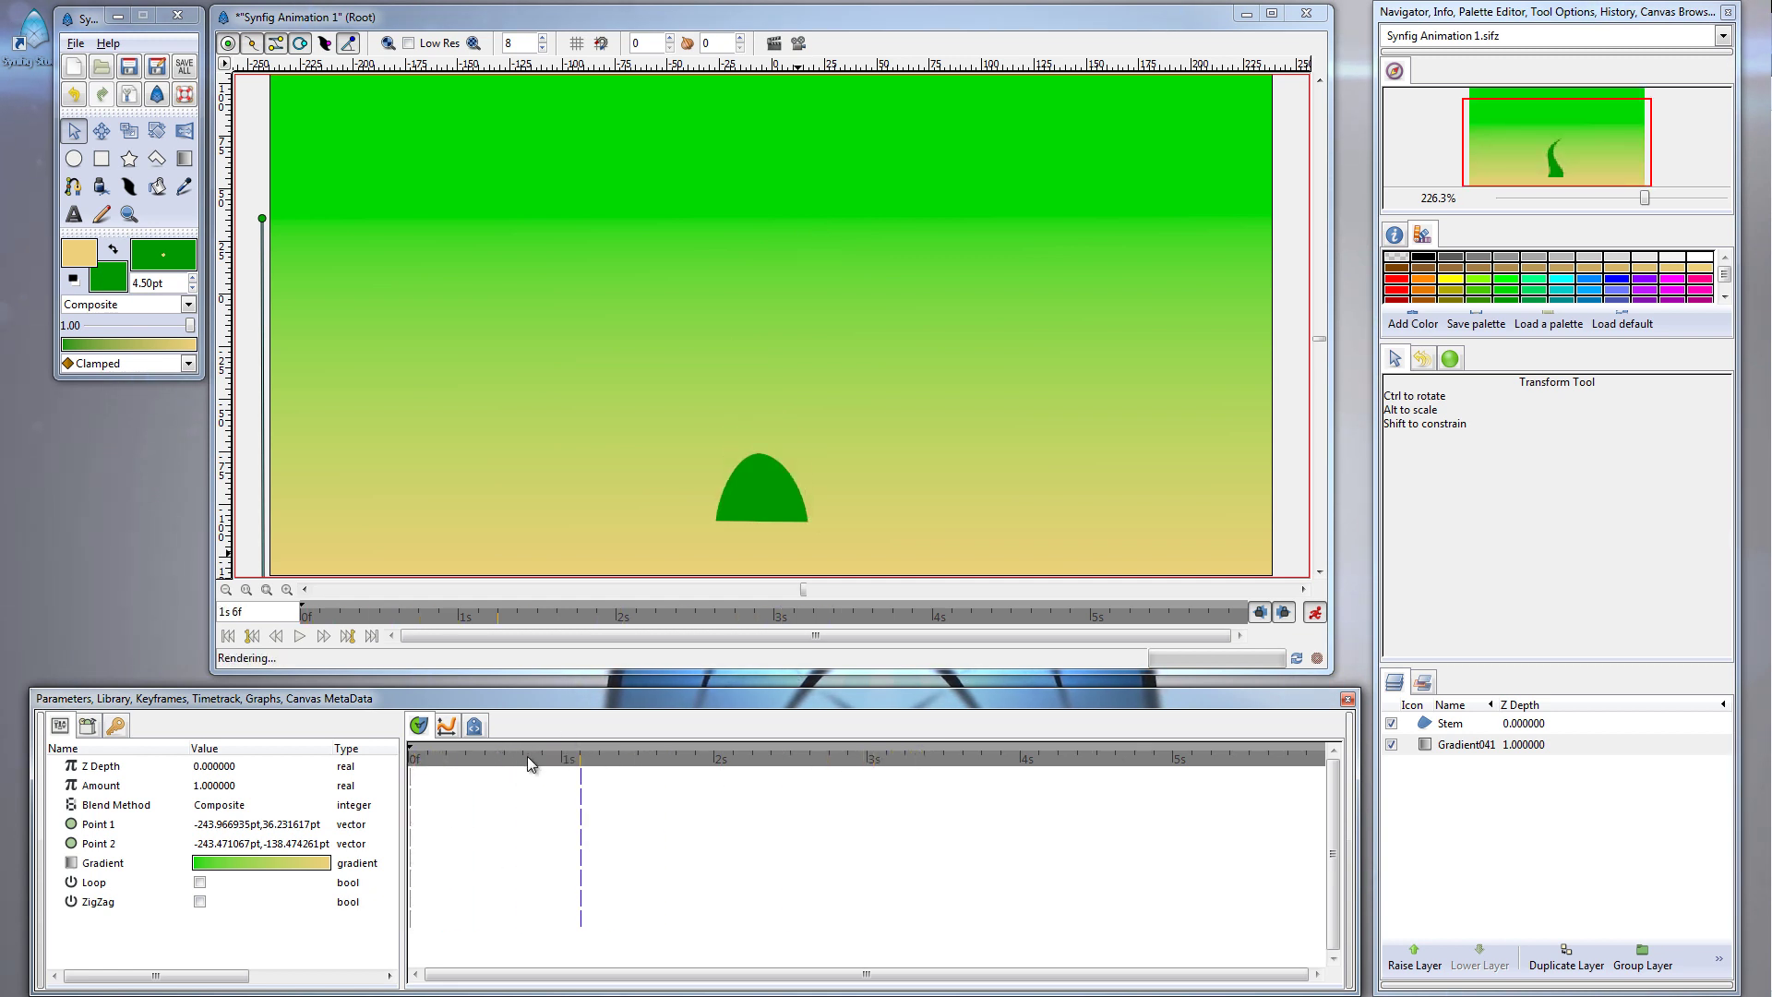
left_click(536, 762)
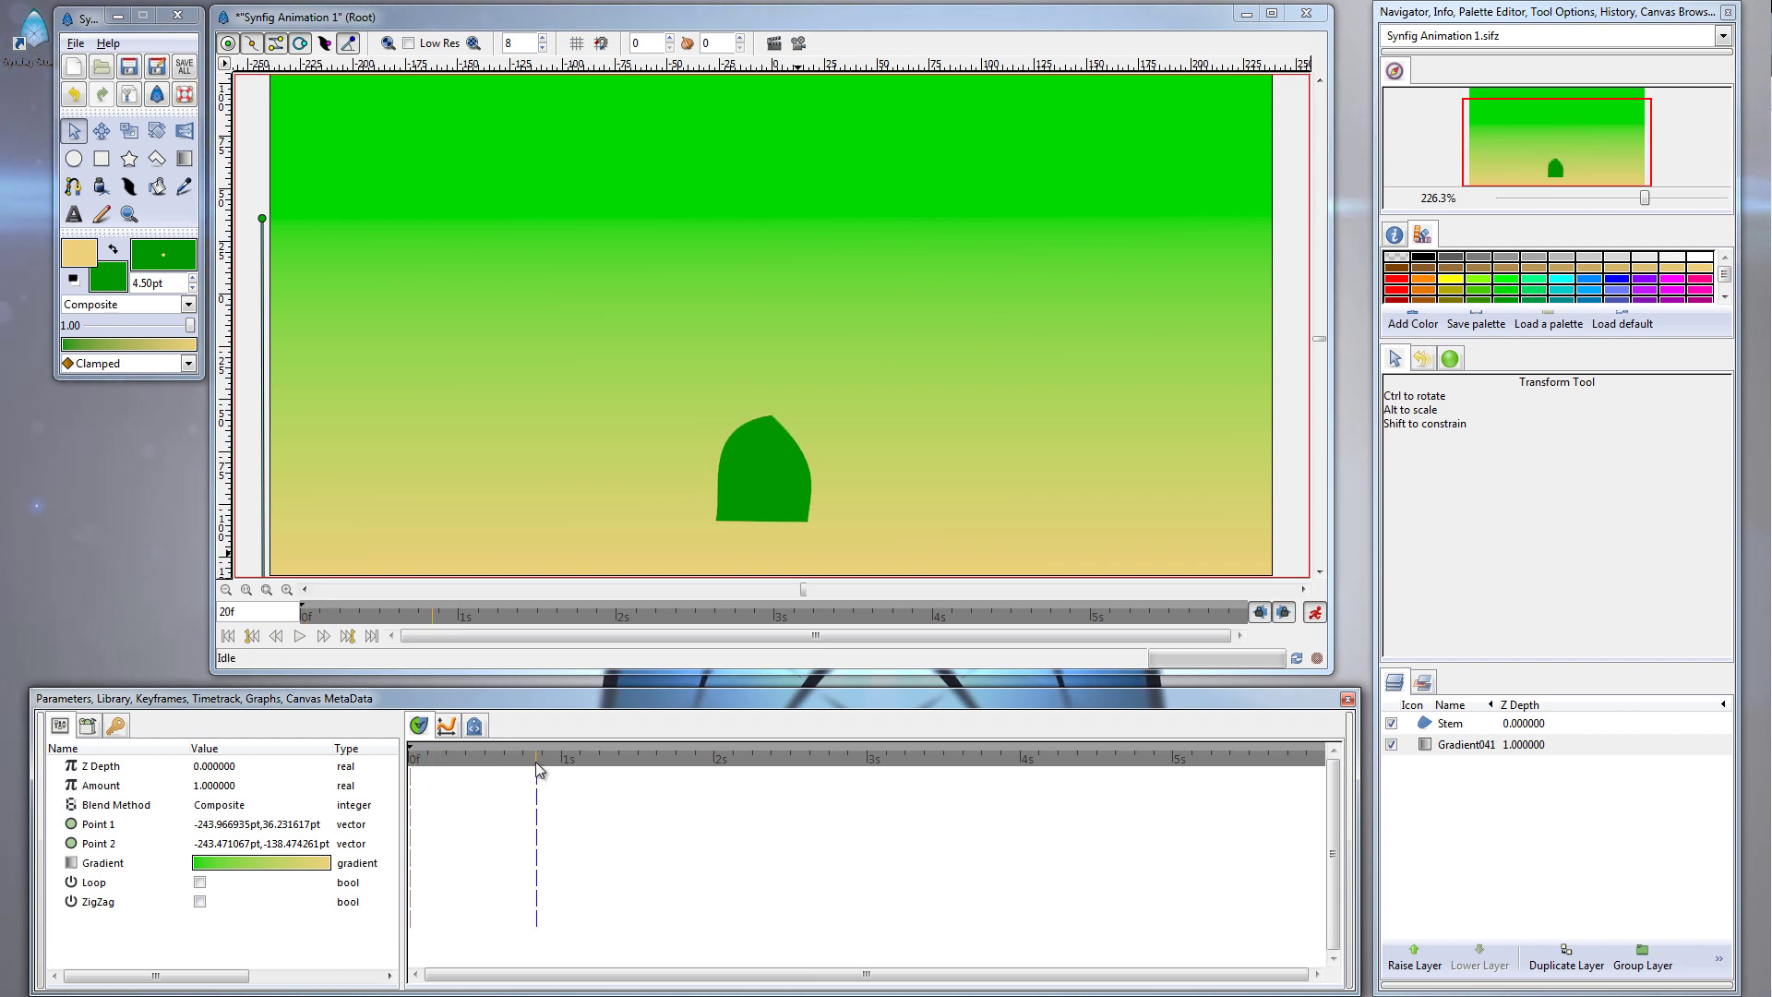
left_click_drag(536, 763, 618, 763)
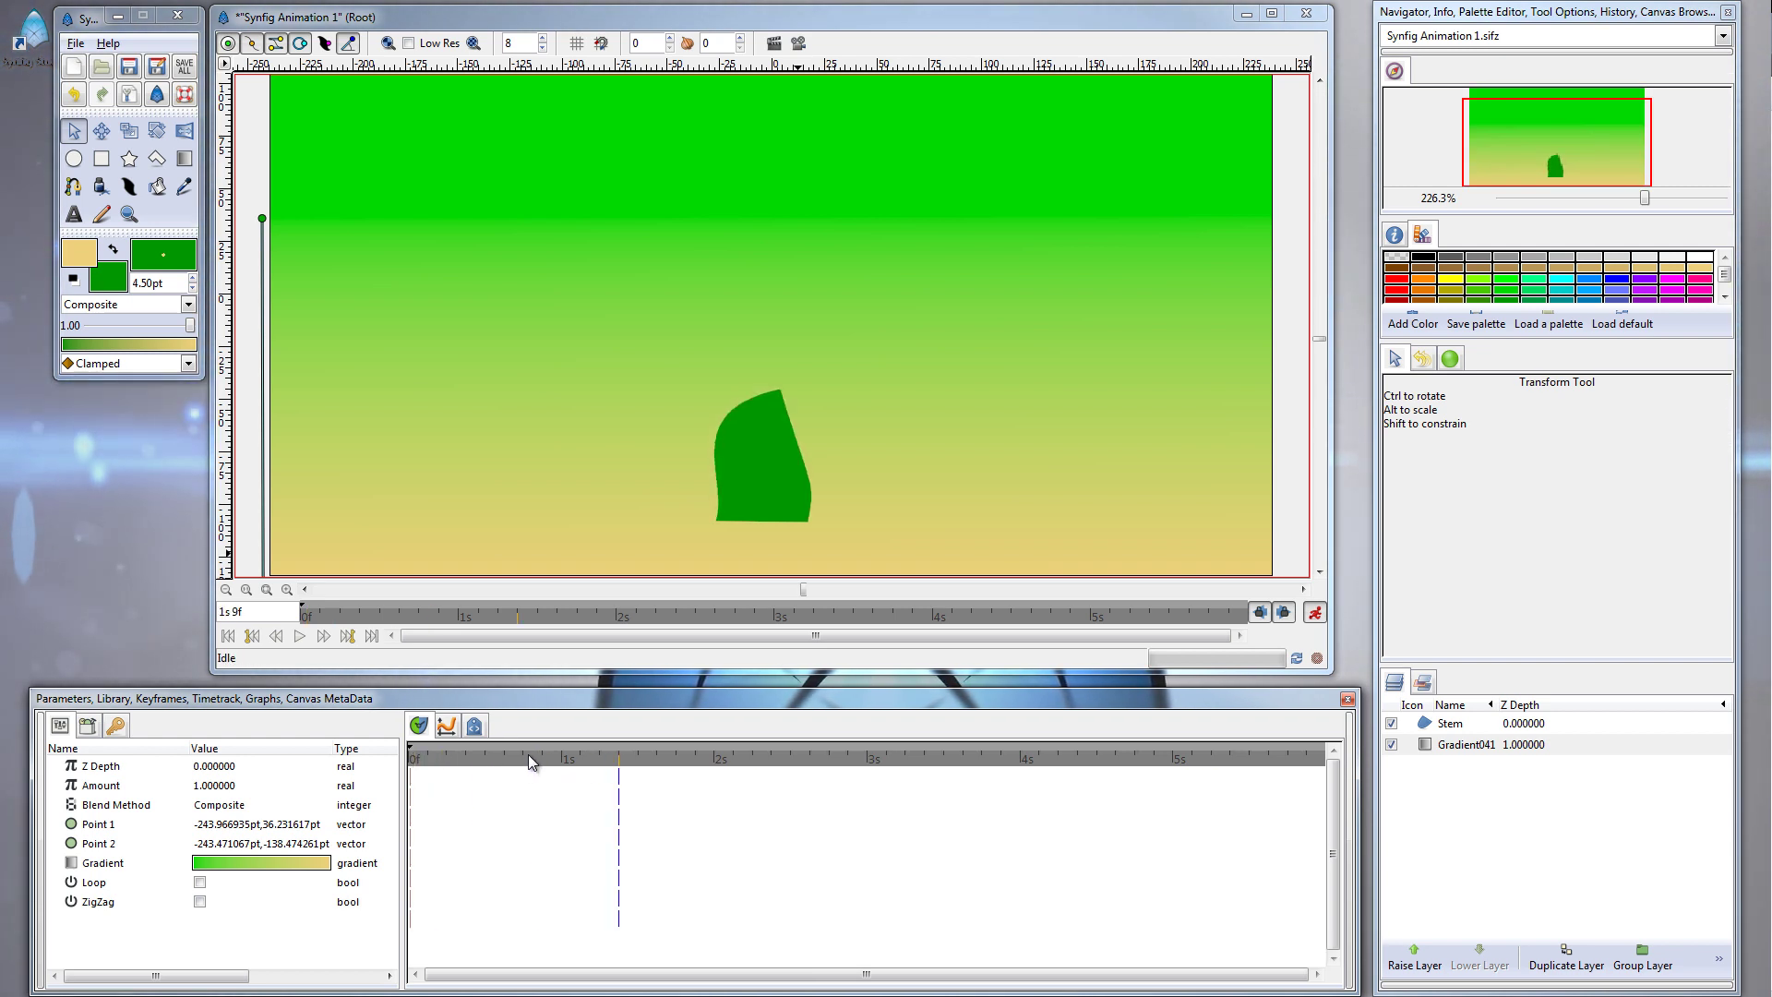
left_click(490, 759)
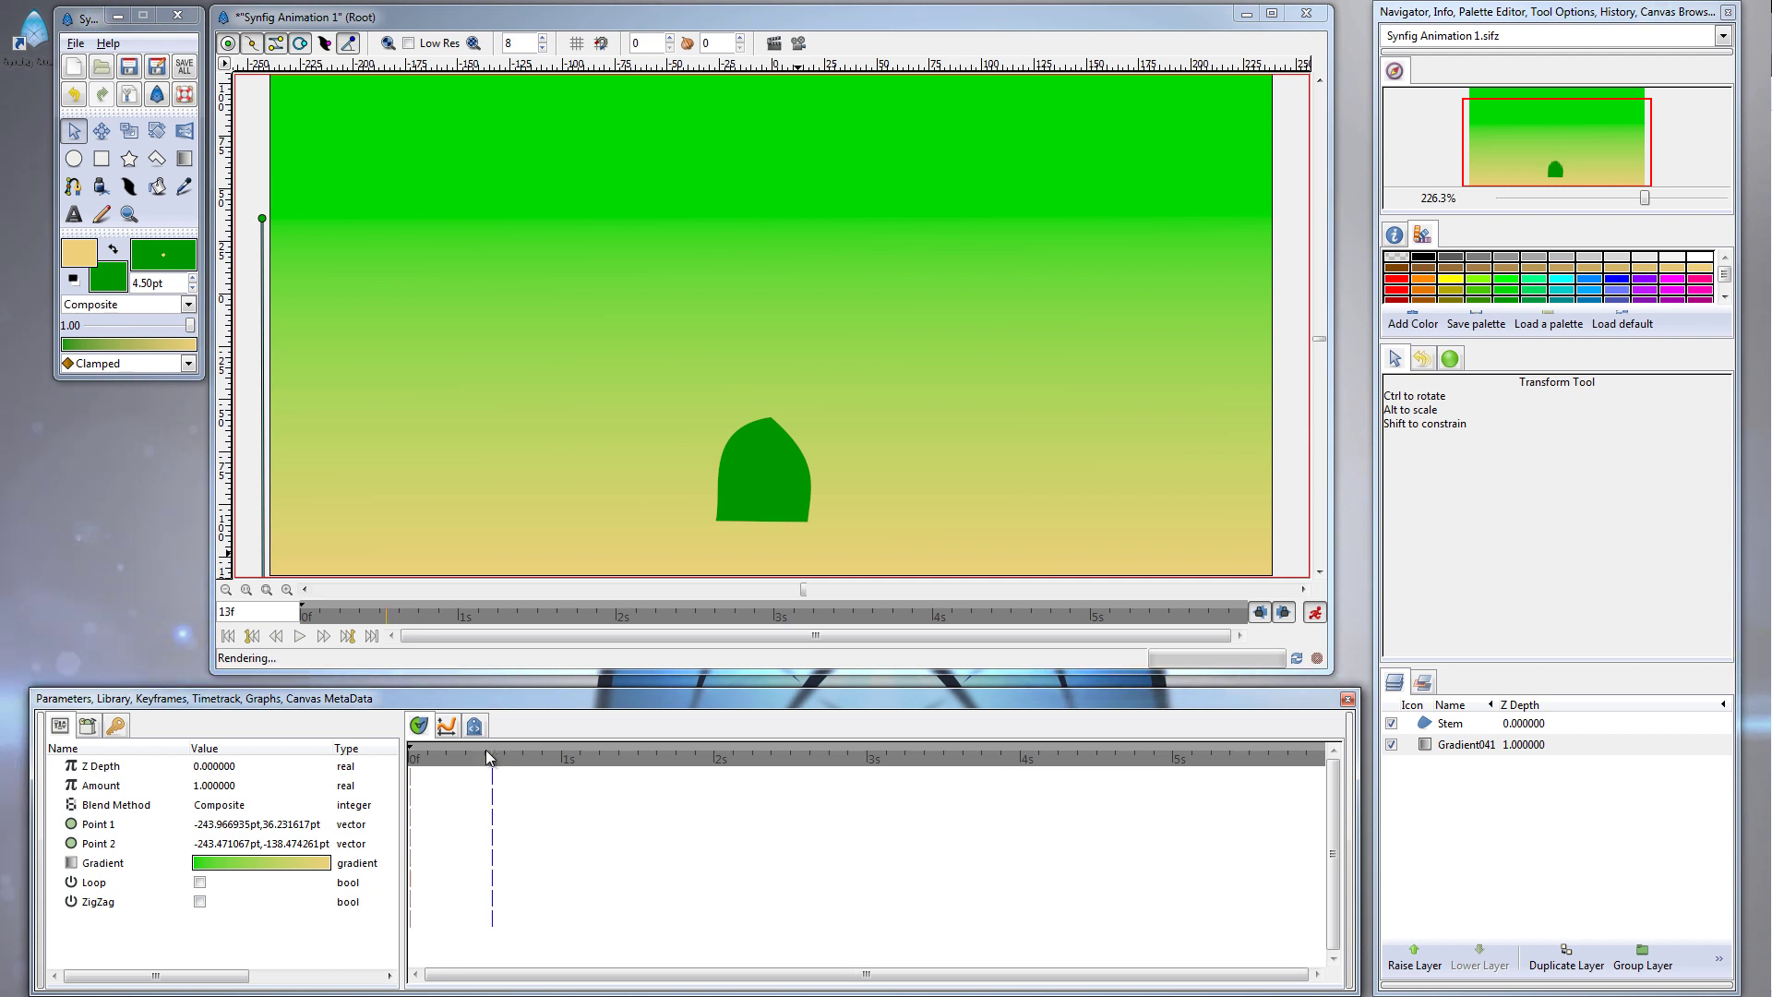
At 12f, move the right tangent of the stem's top vertex down and inward to curve the shoot's right side
left_click(486, 759)
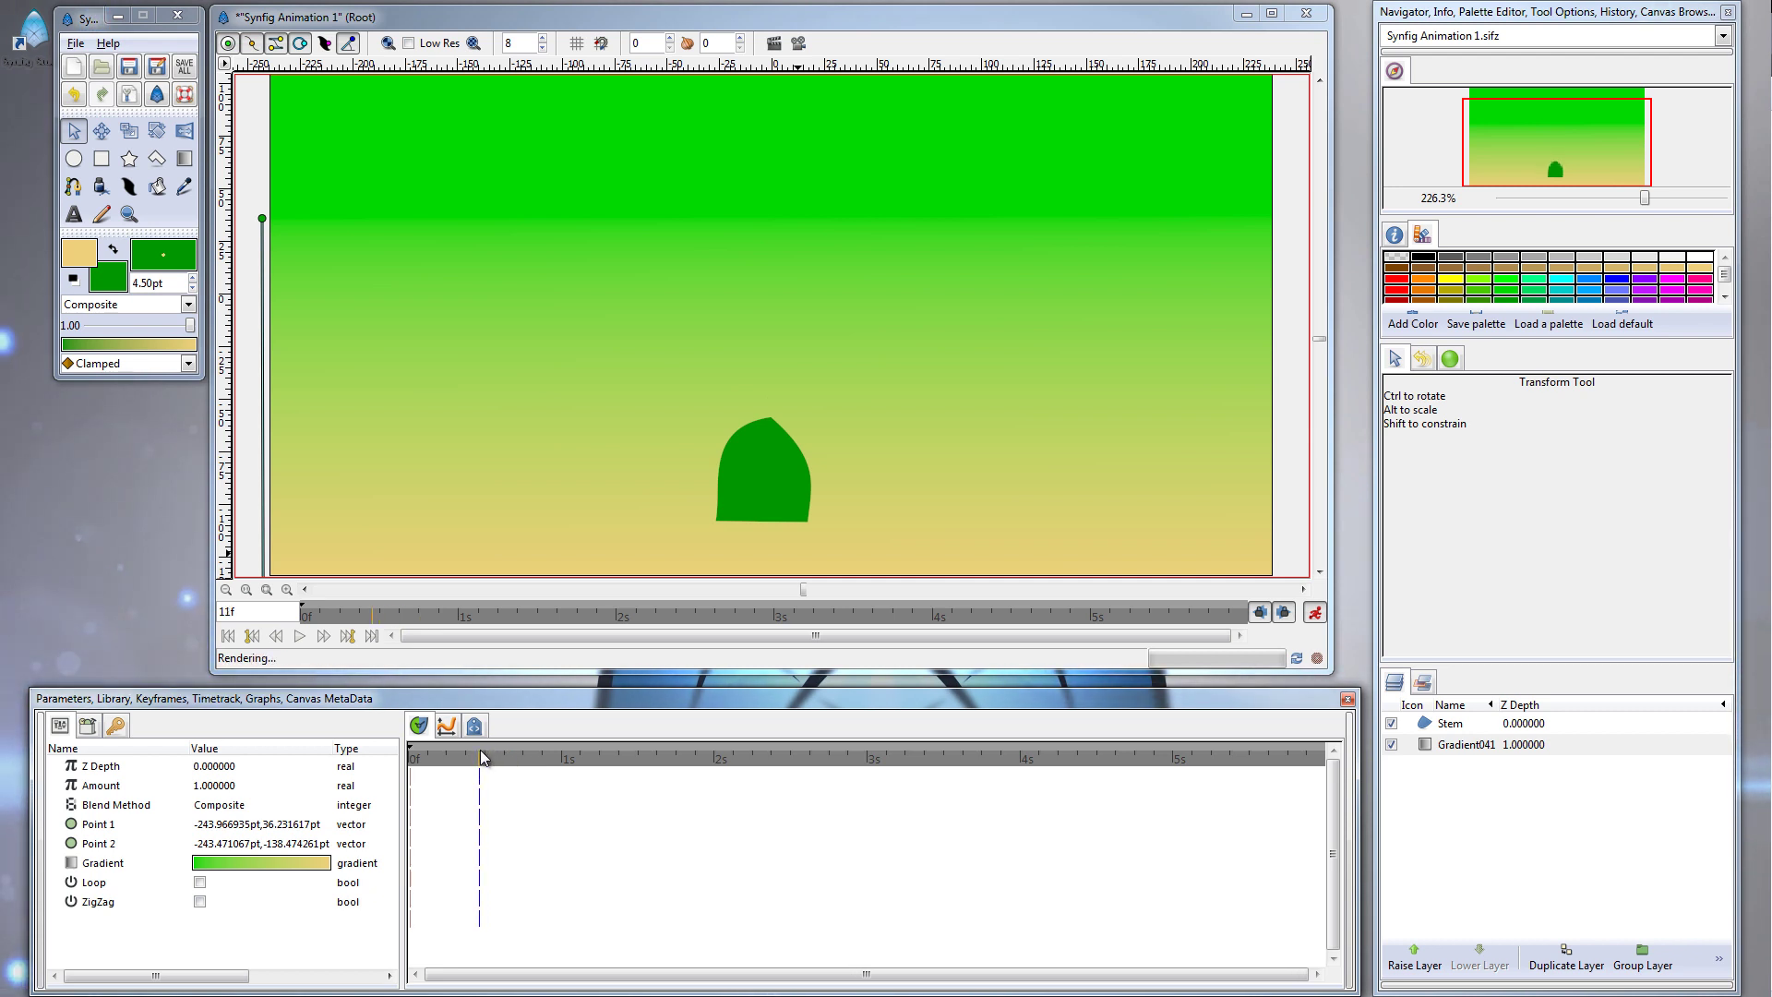
left_click(248, 617)
left_click(788, 495)
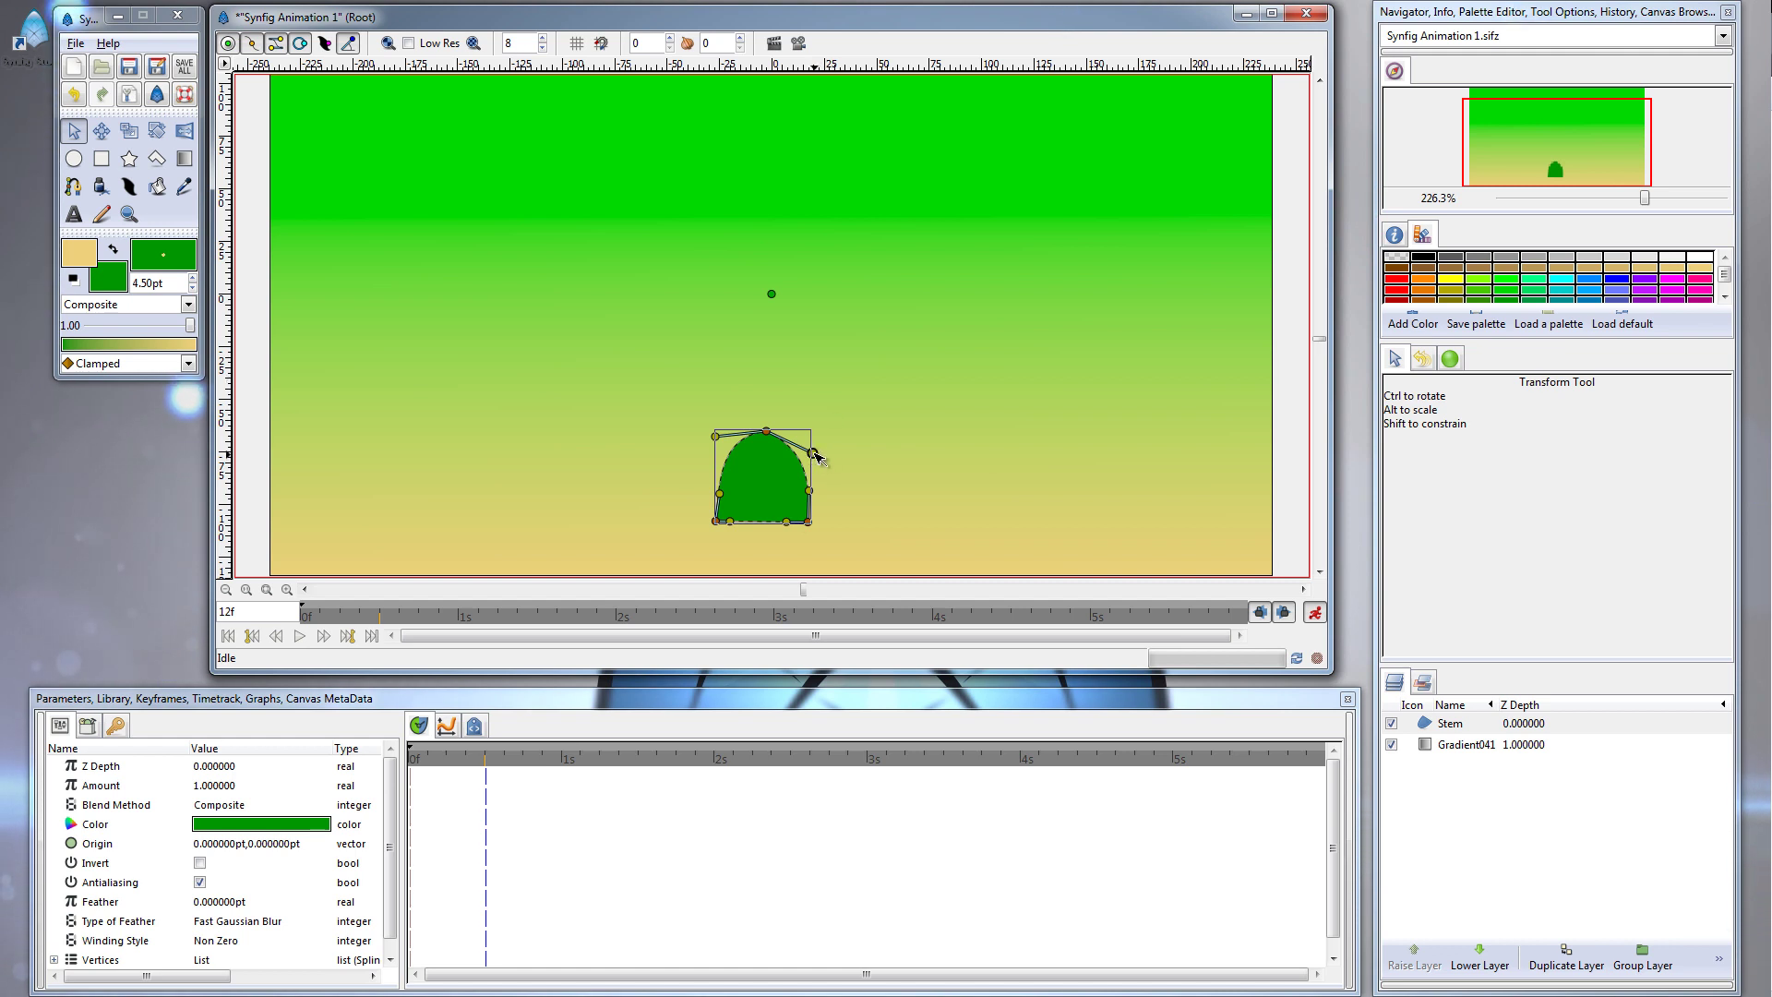
left_click_drag(812, 454, 768, 476)
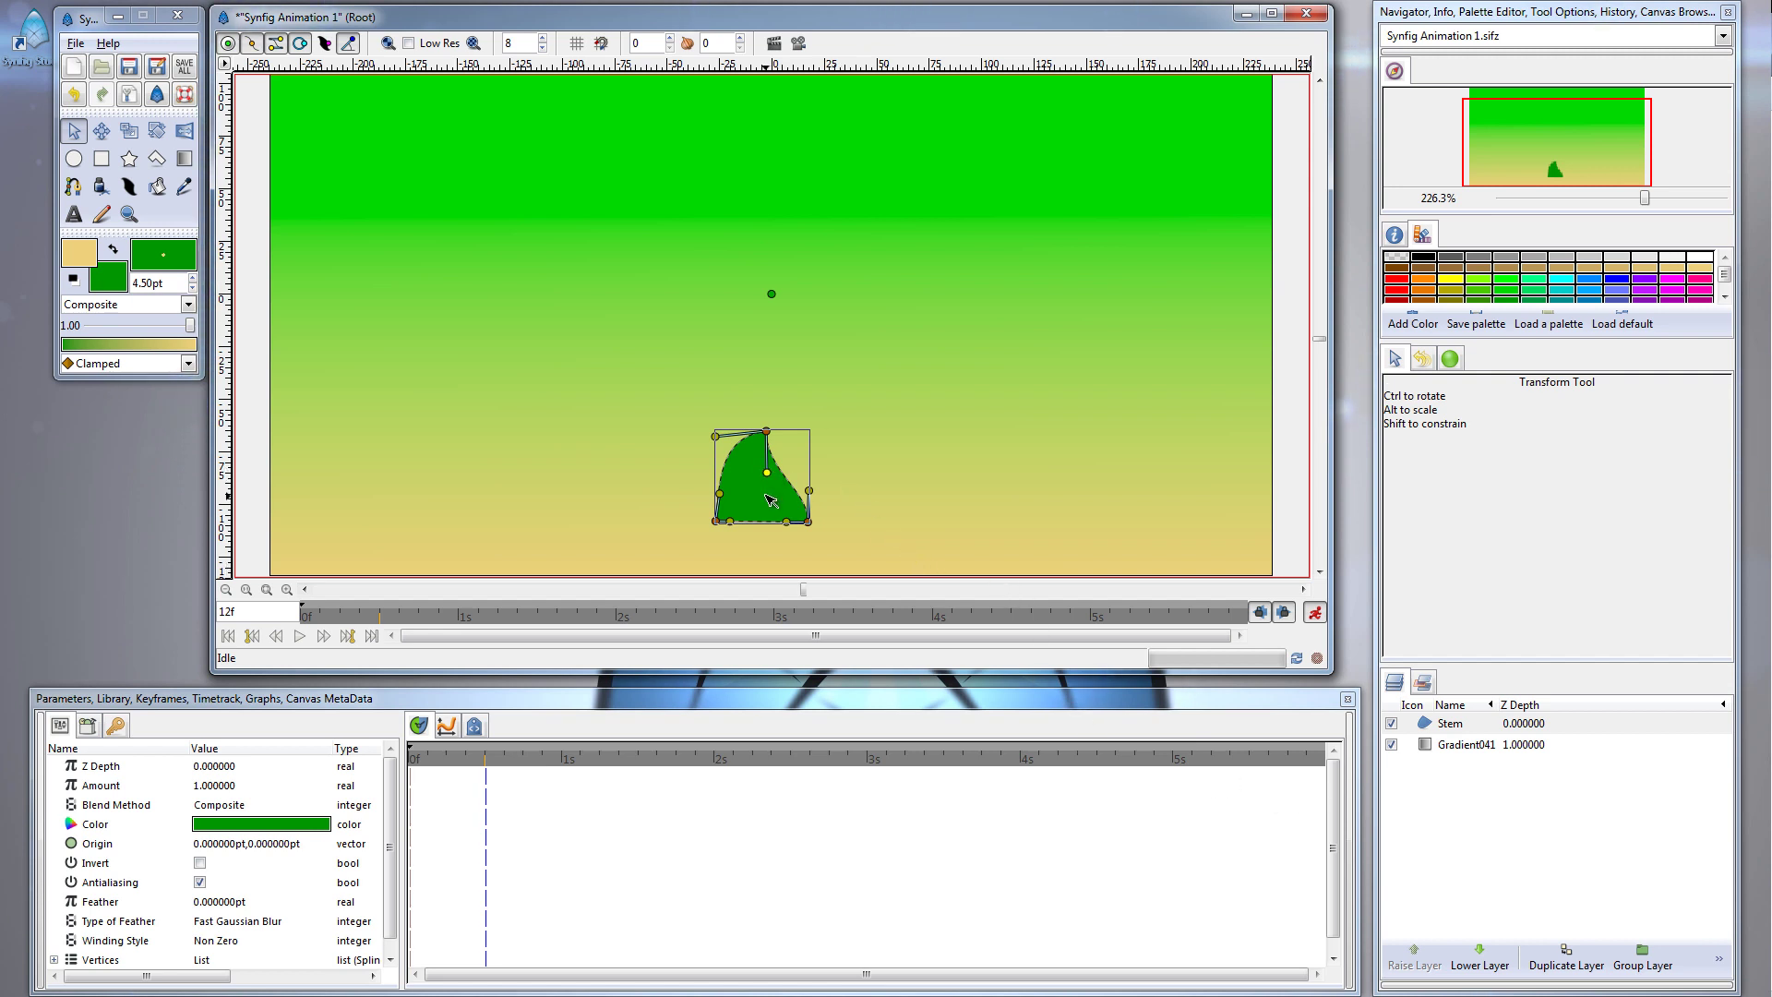
Play the whole animation from 0f without the stem's handles to check the reshaped early growth
left_click(1463, 744)
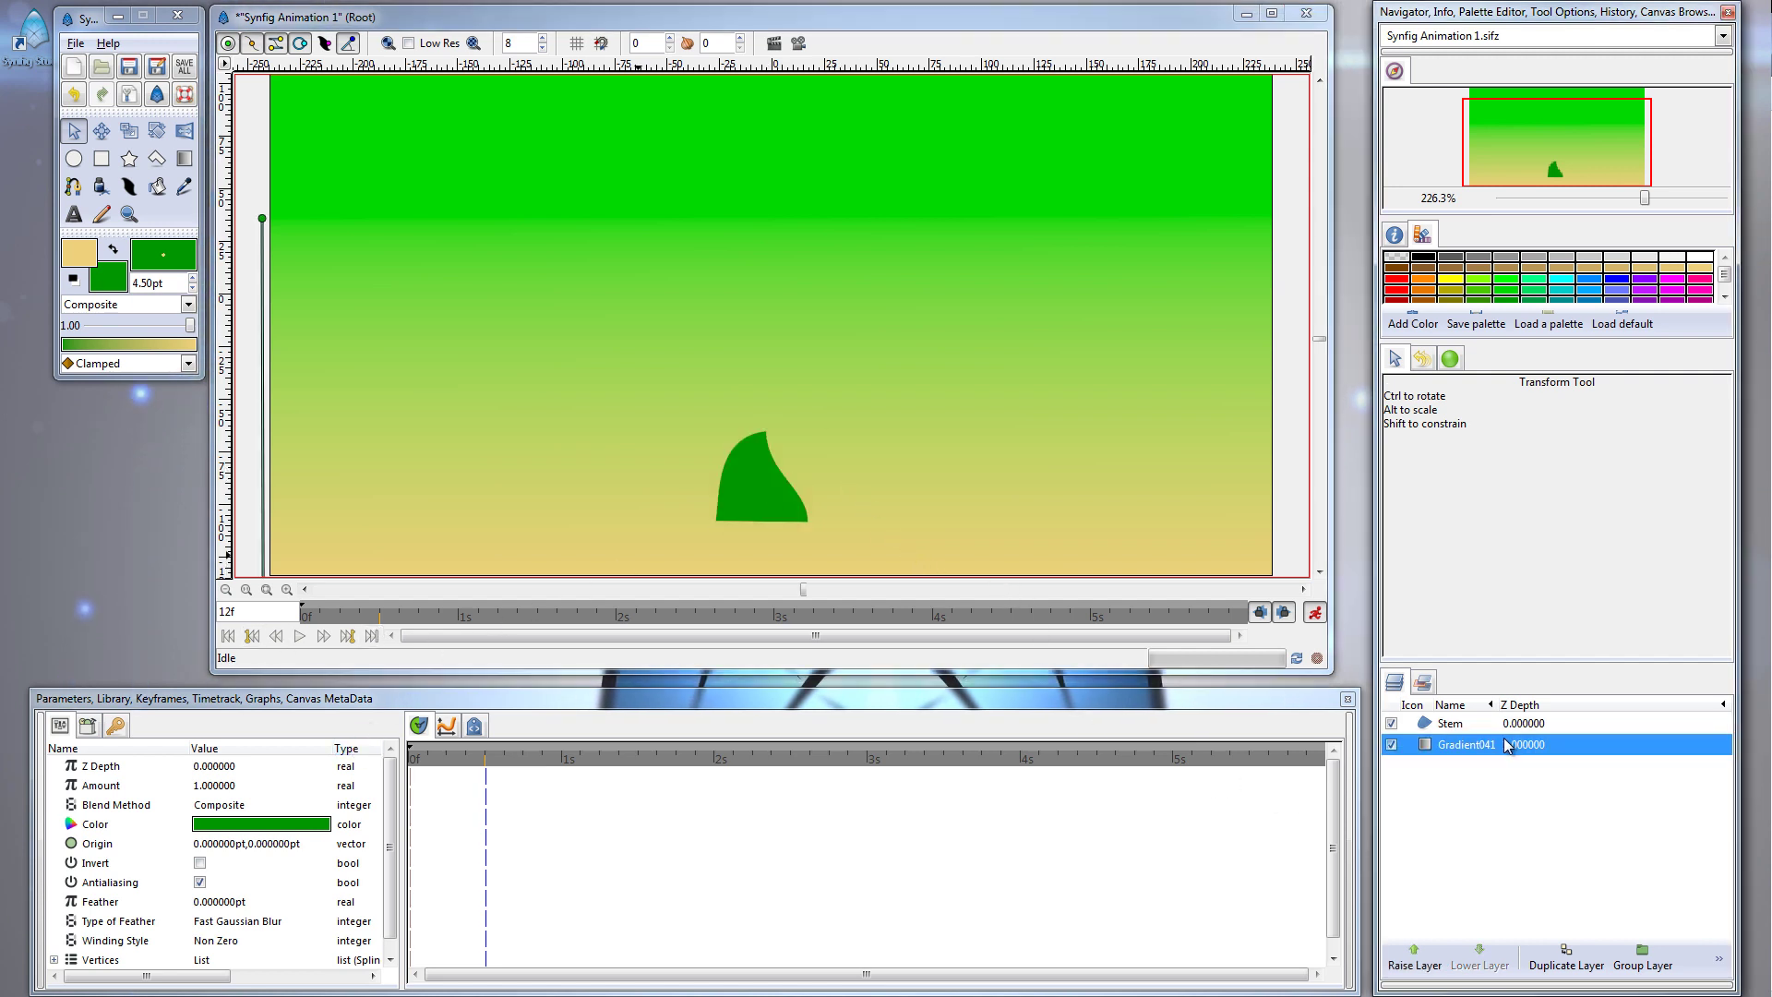
left_click(227, 639)
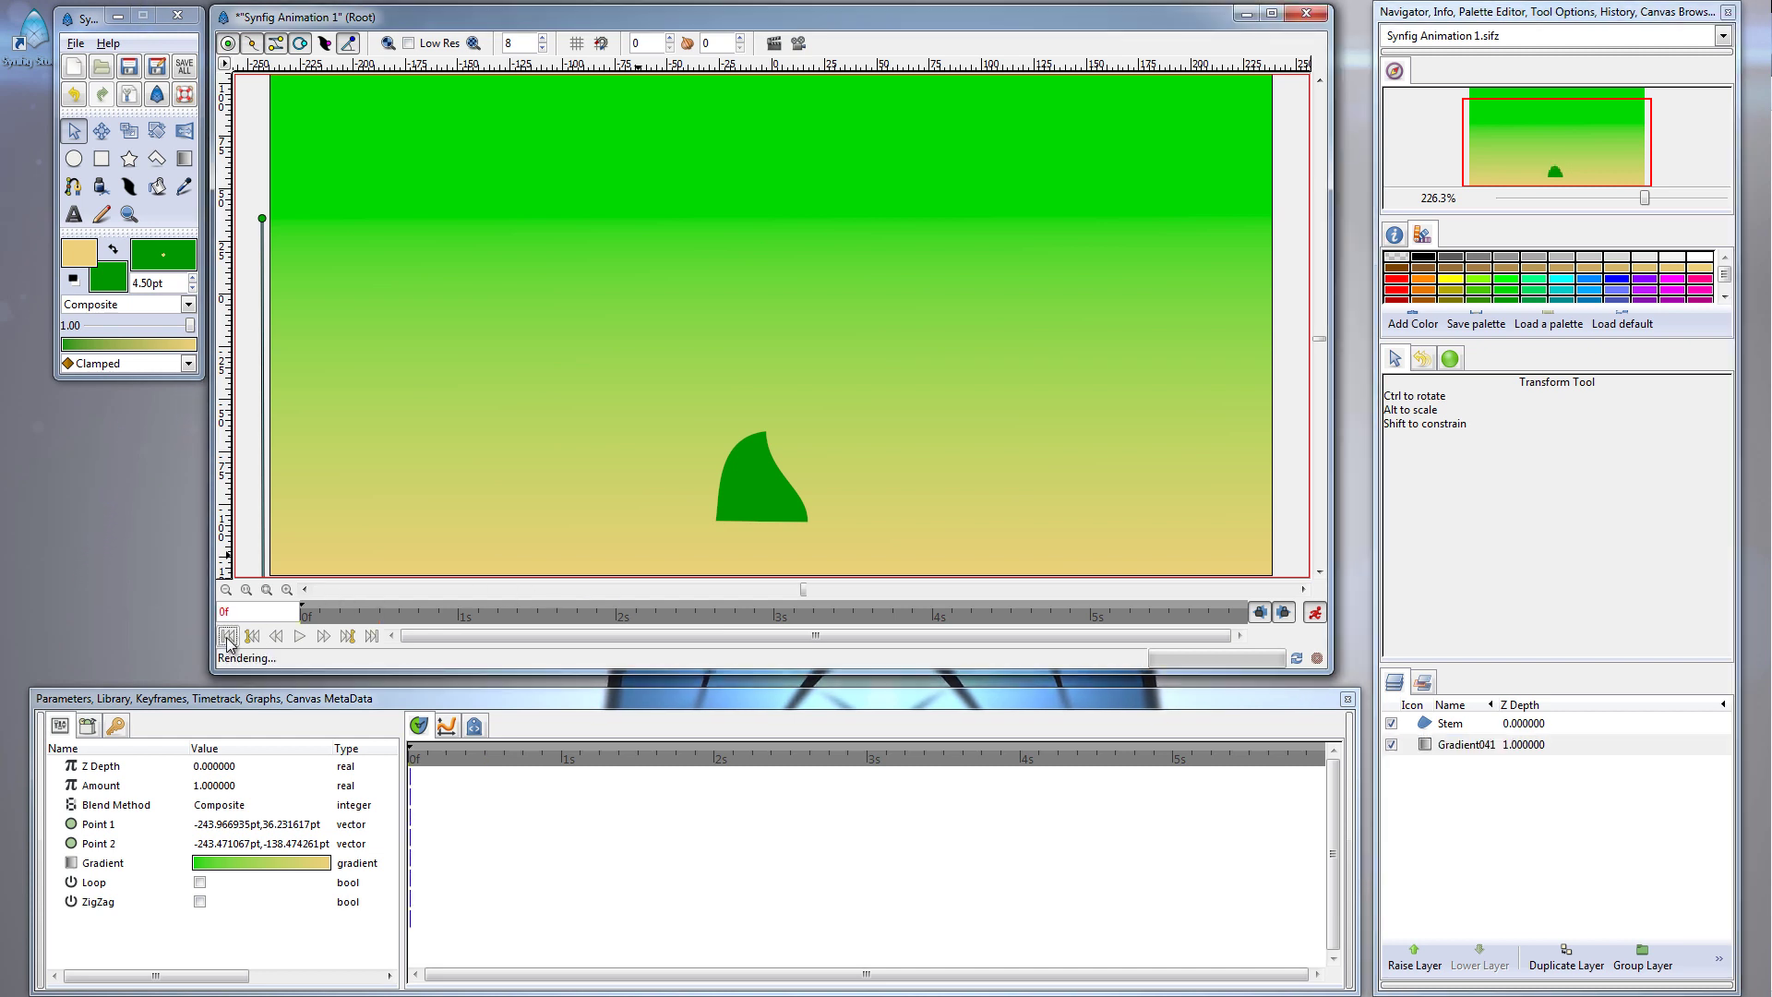
left_click(301, 637)
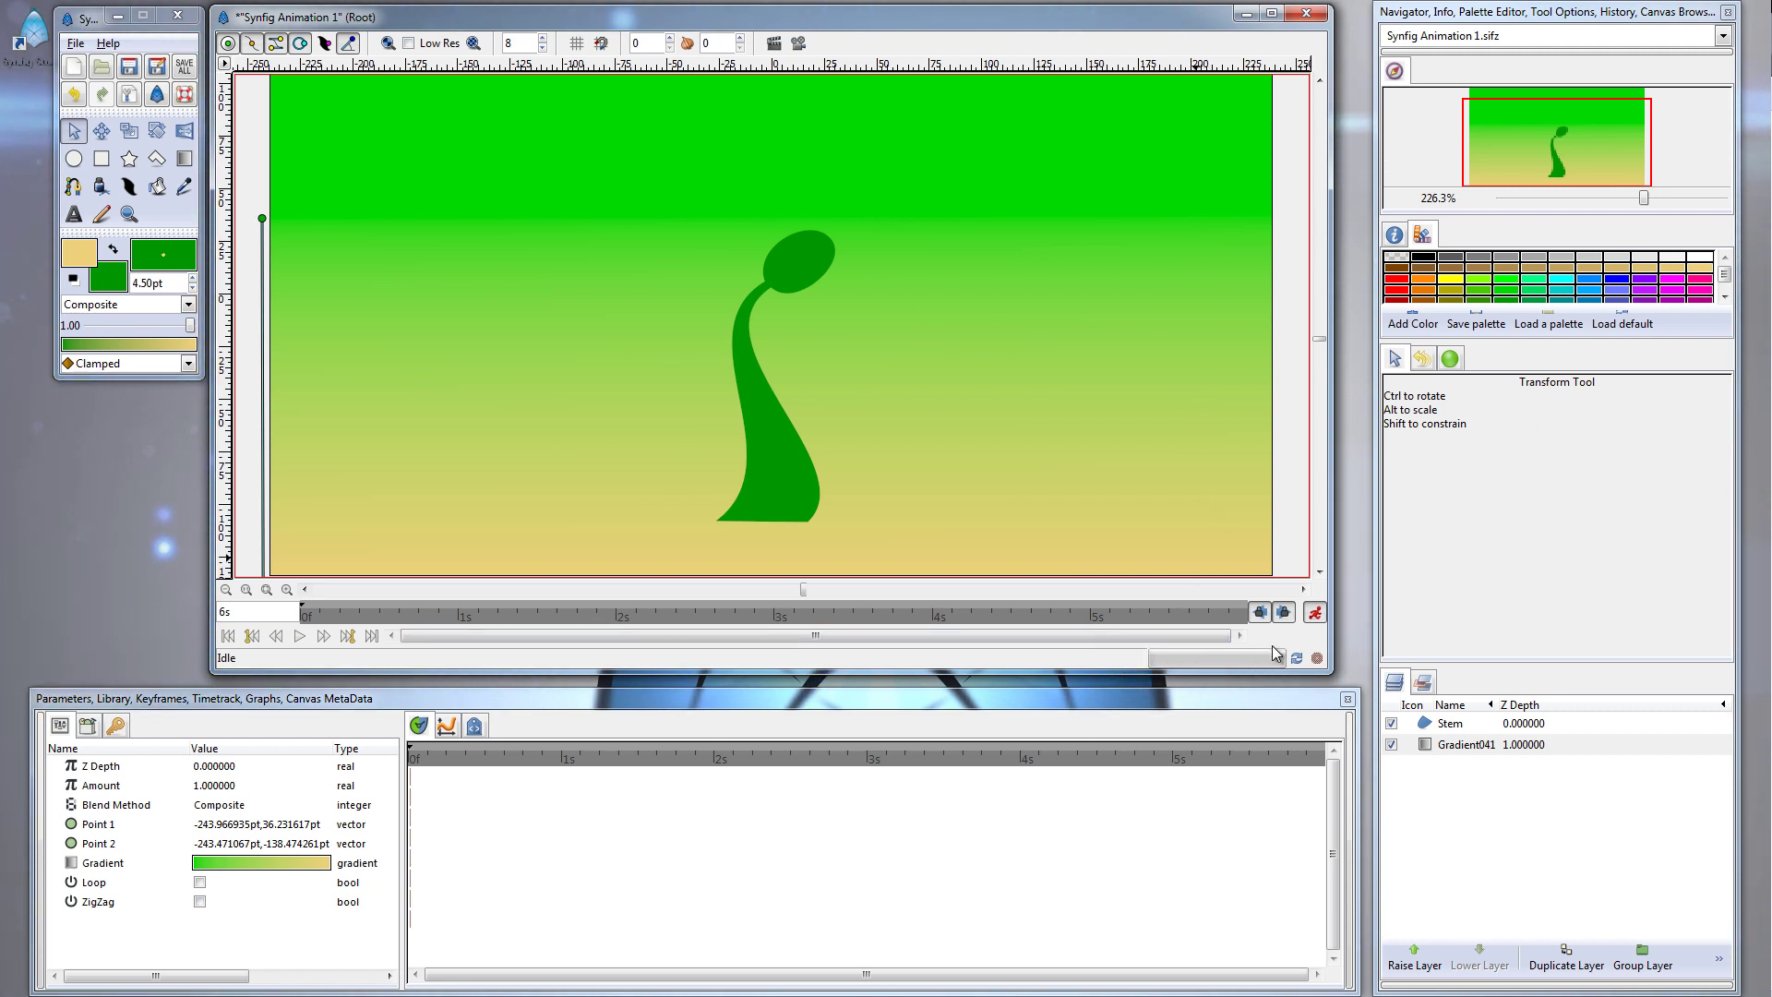
Turn off animate editing mode and set the fill colour to light pink, starting from magenta with green raised to 57.9
left_click(1315, 612)
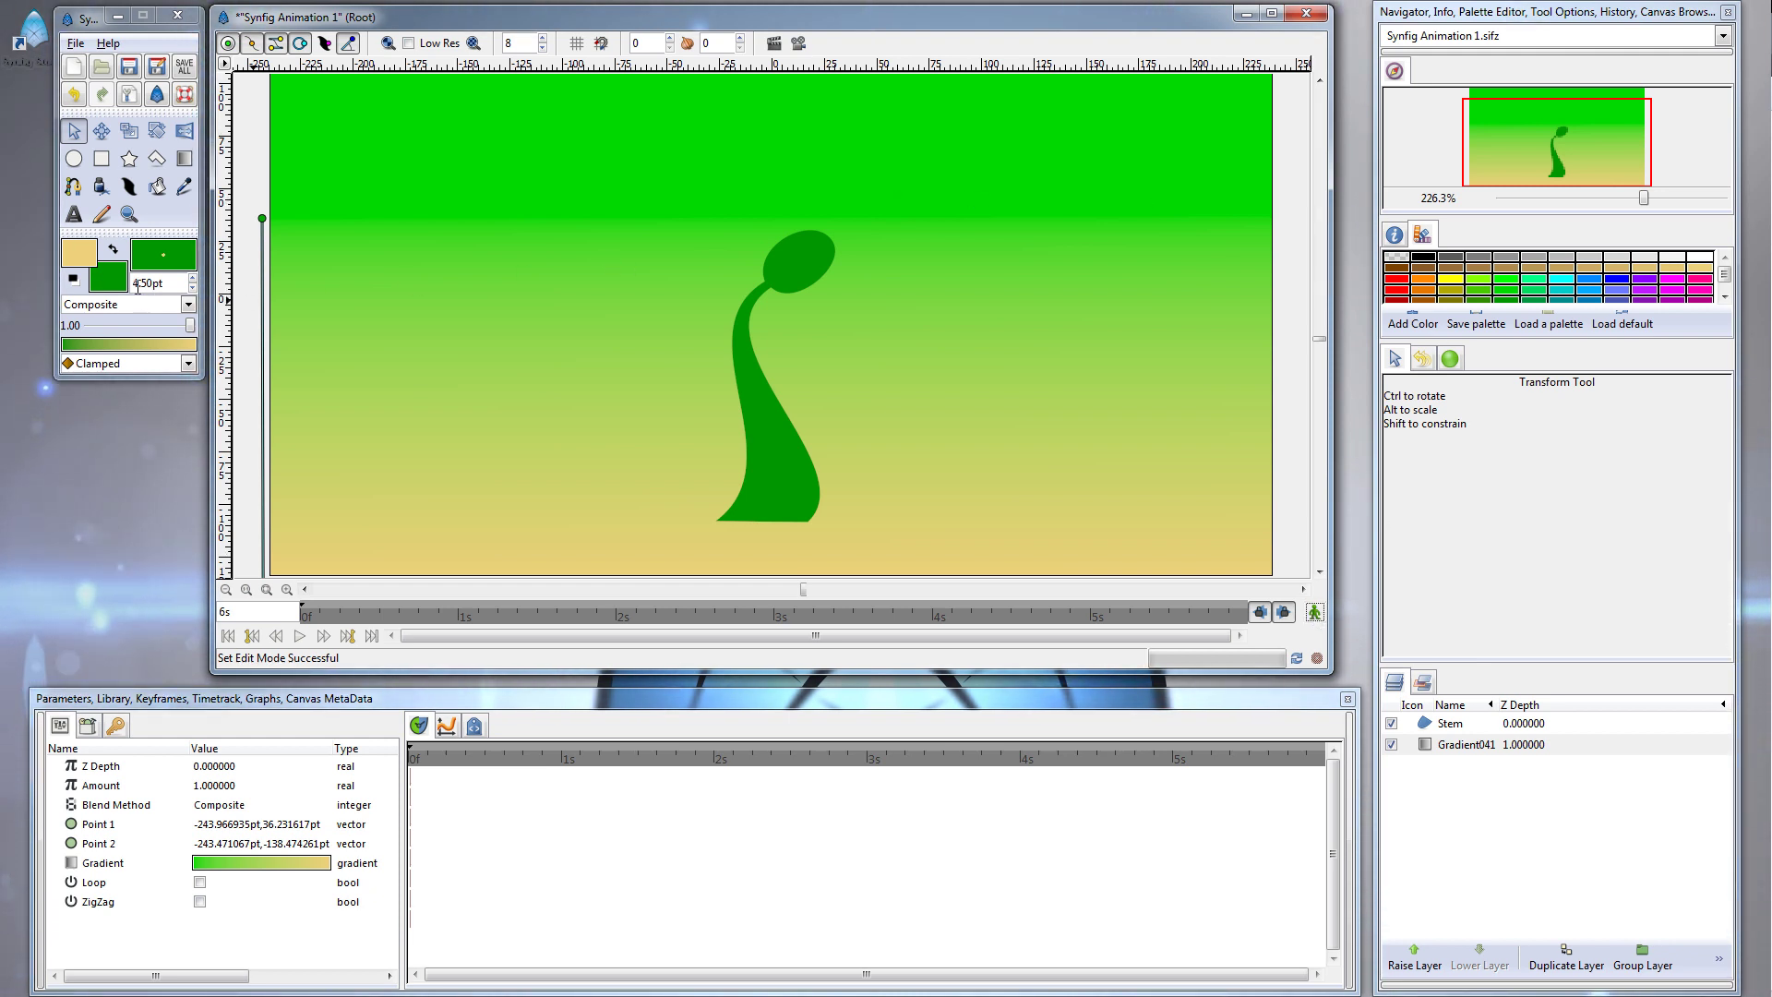
left_click(1678, 295)
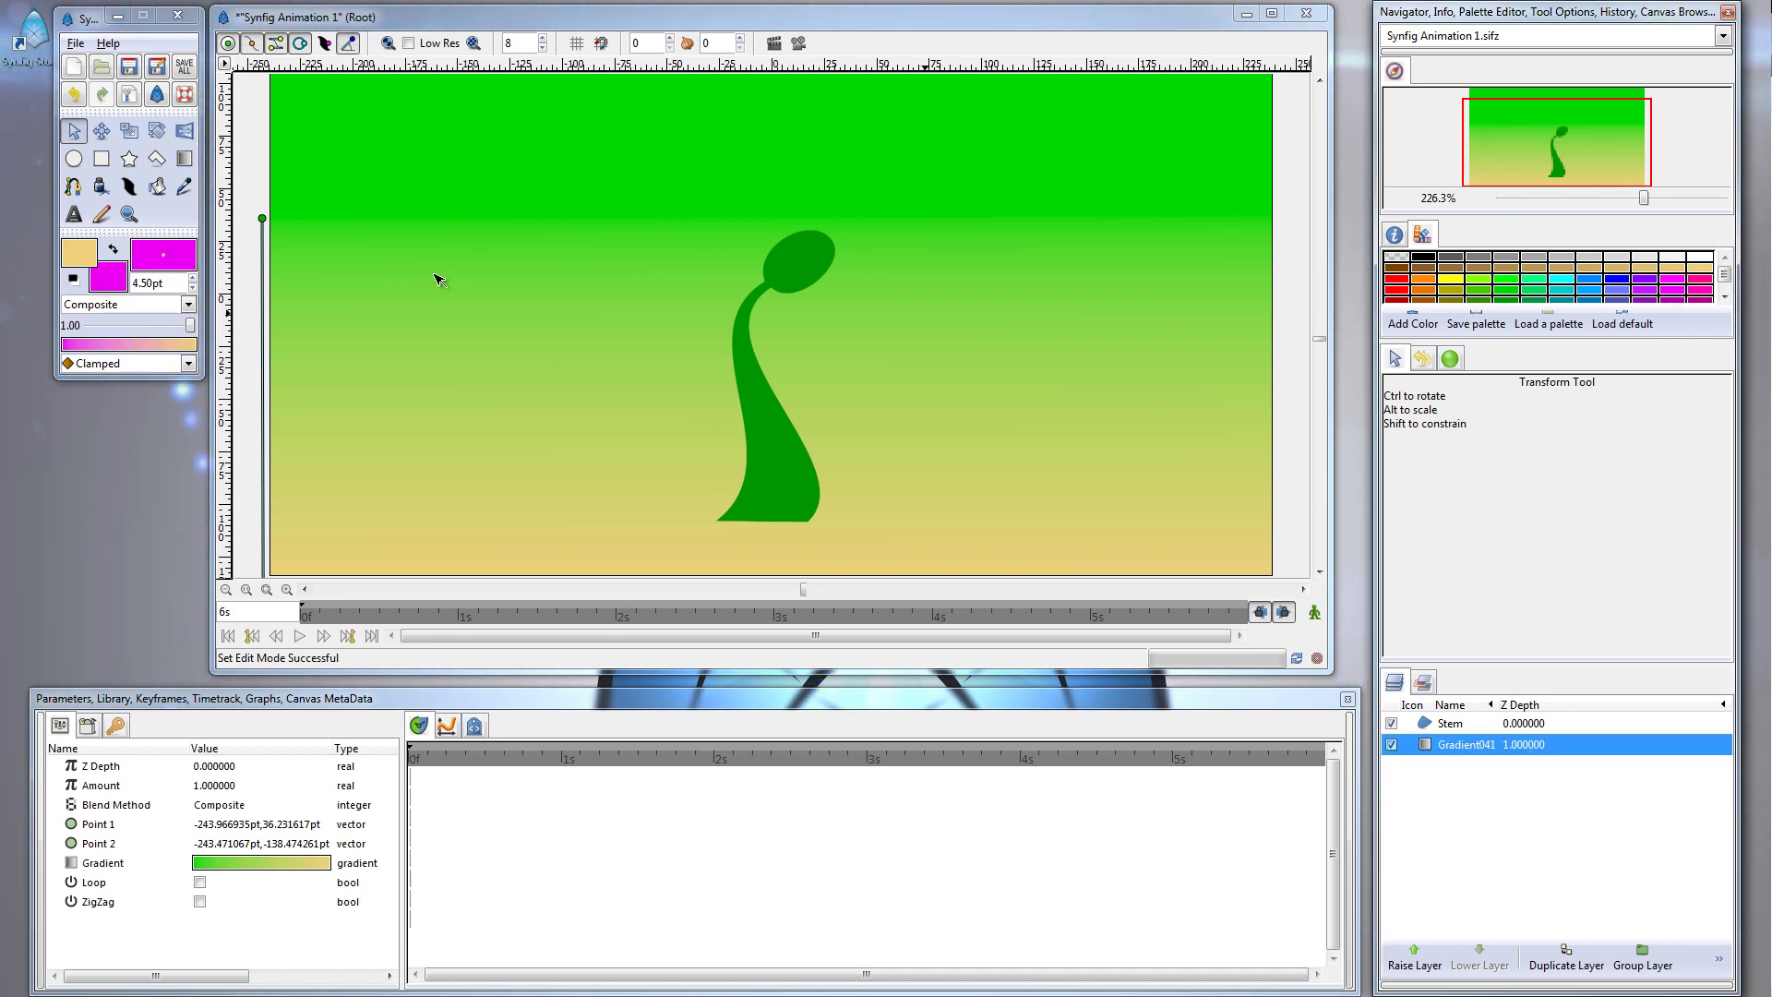
left_click(114, 286)
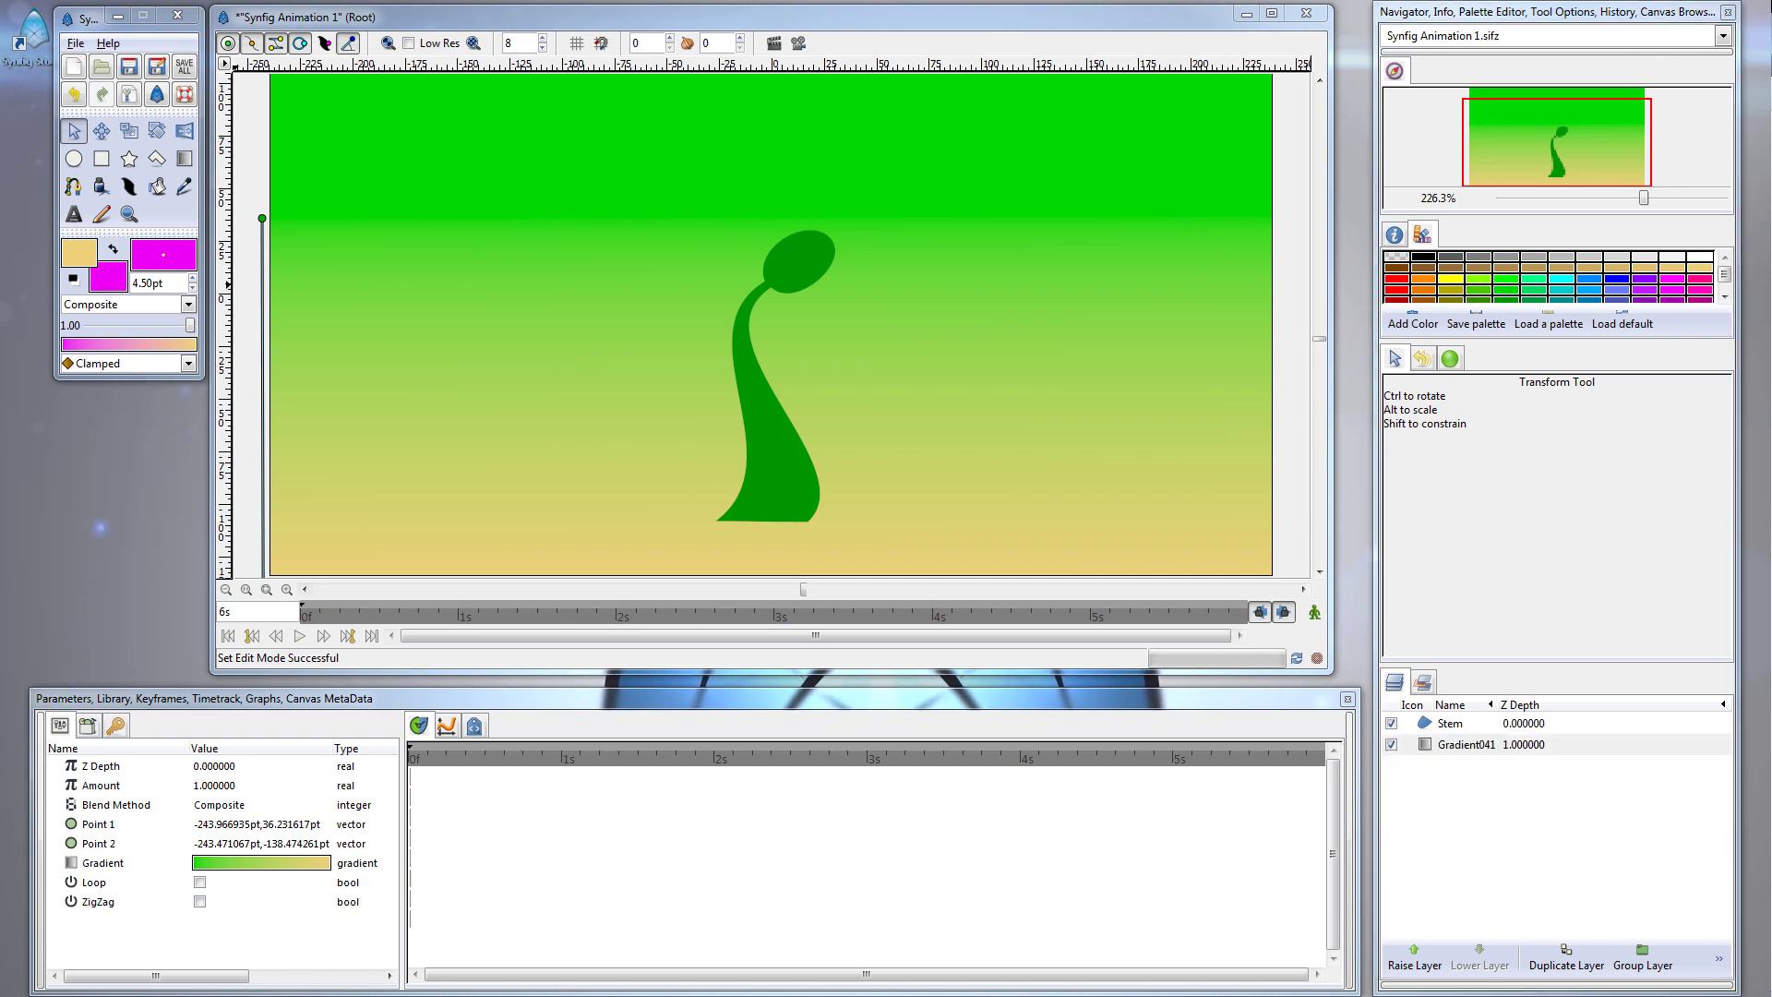
left_click_drag(186, 103, 911, 115)
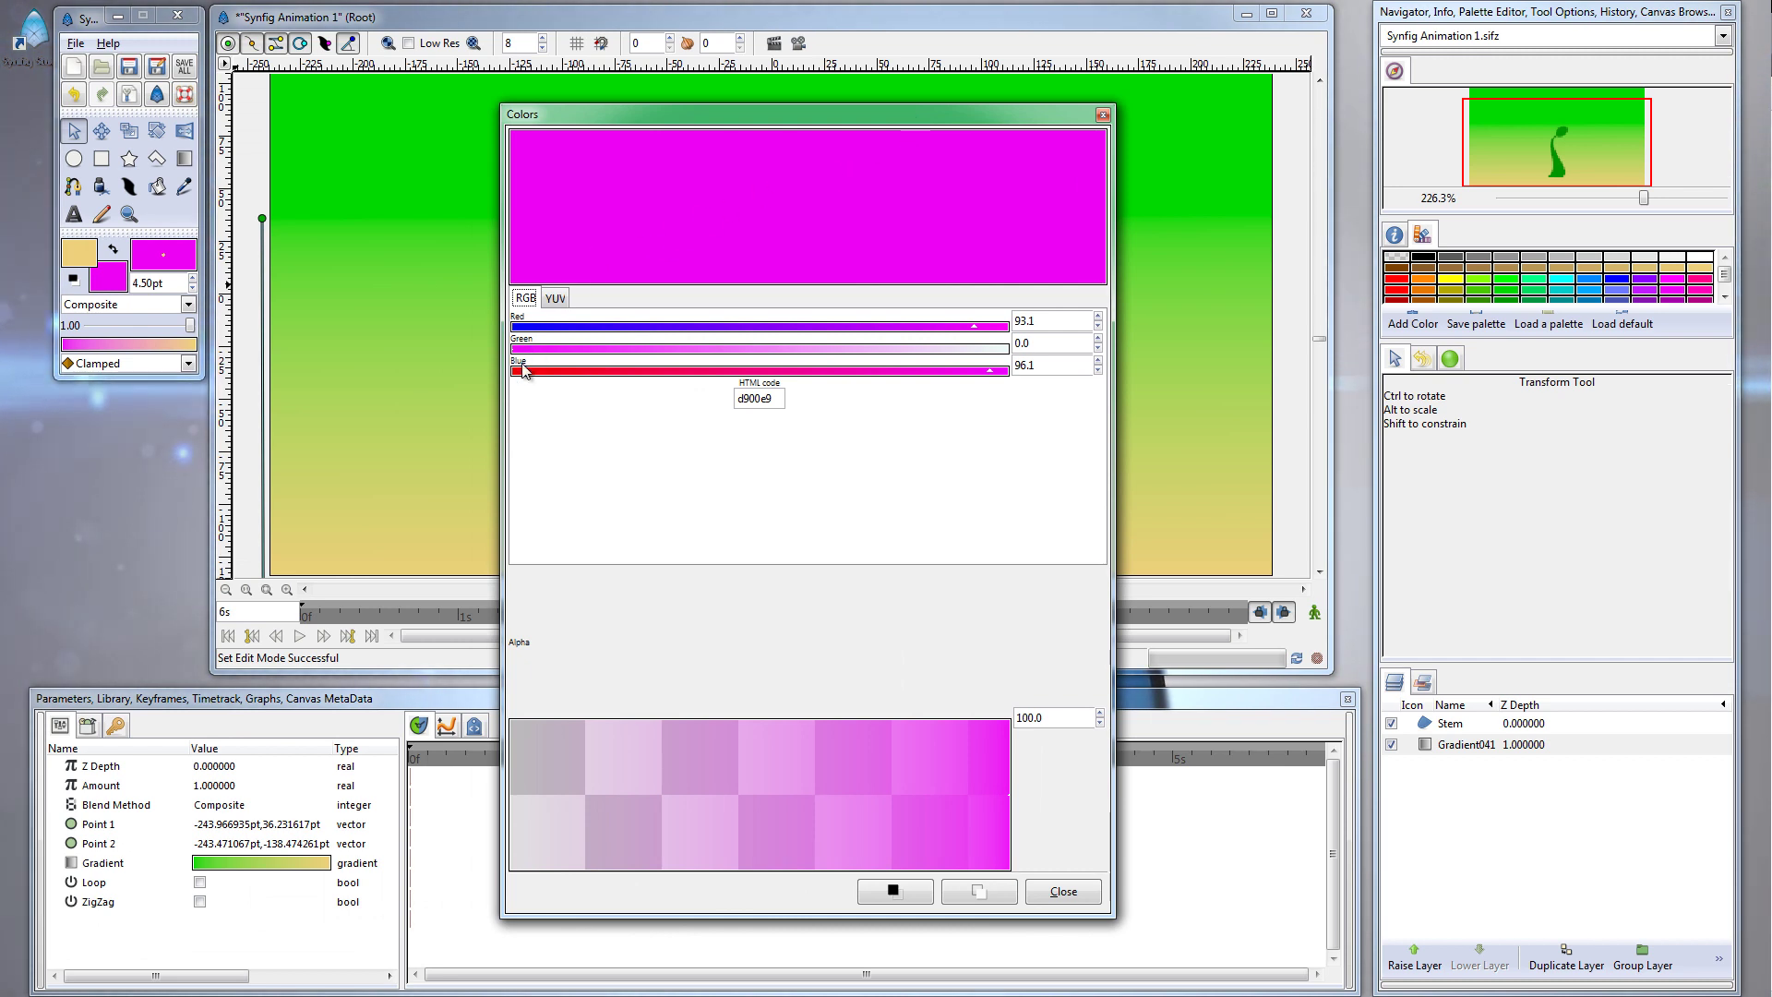
left_click_drag(563, 357, 804, 359)
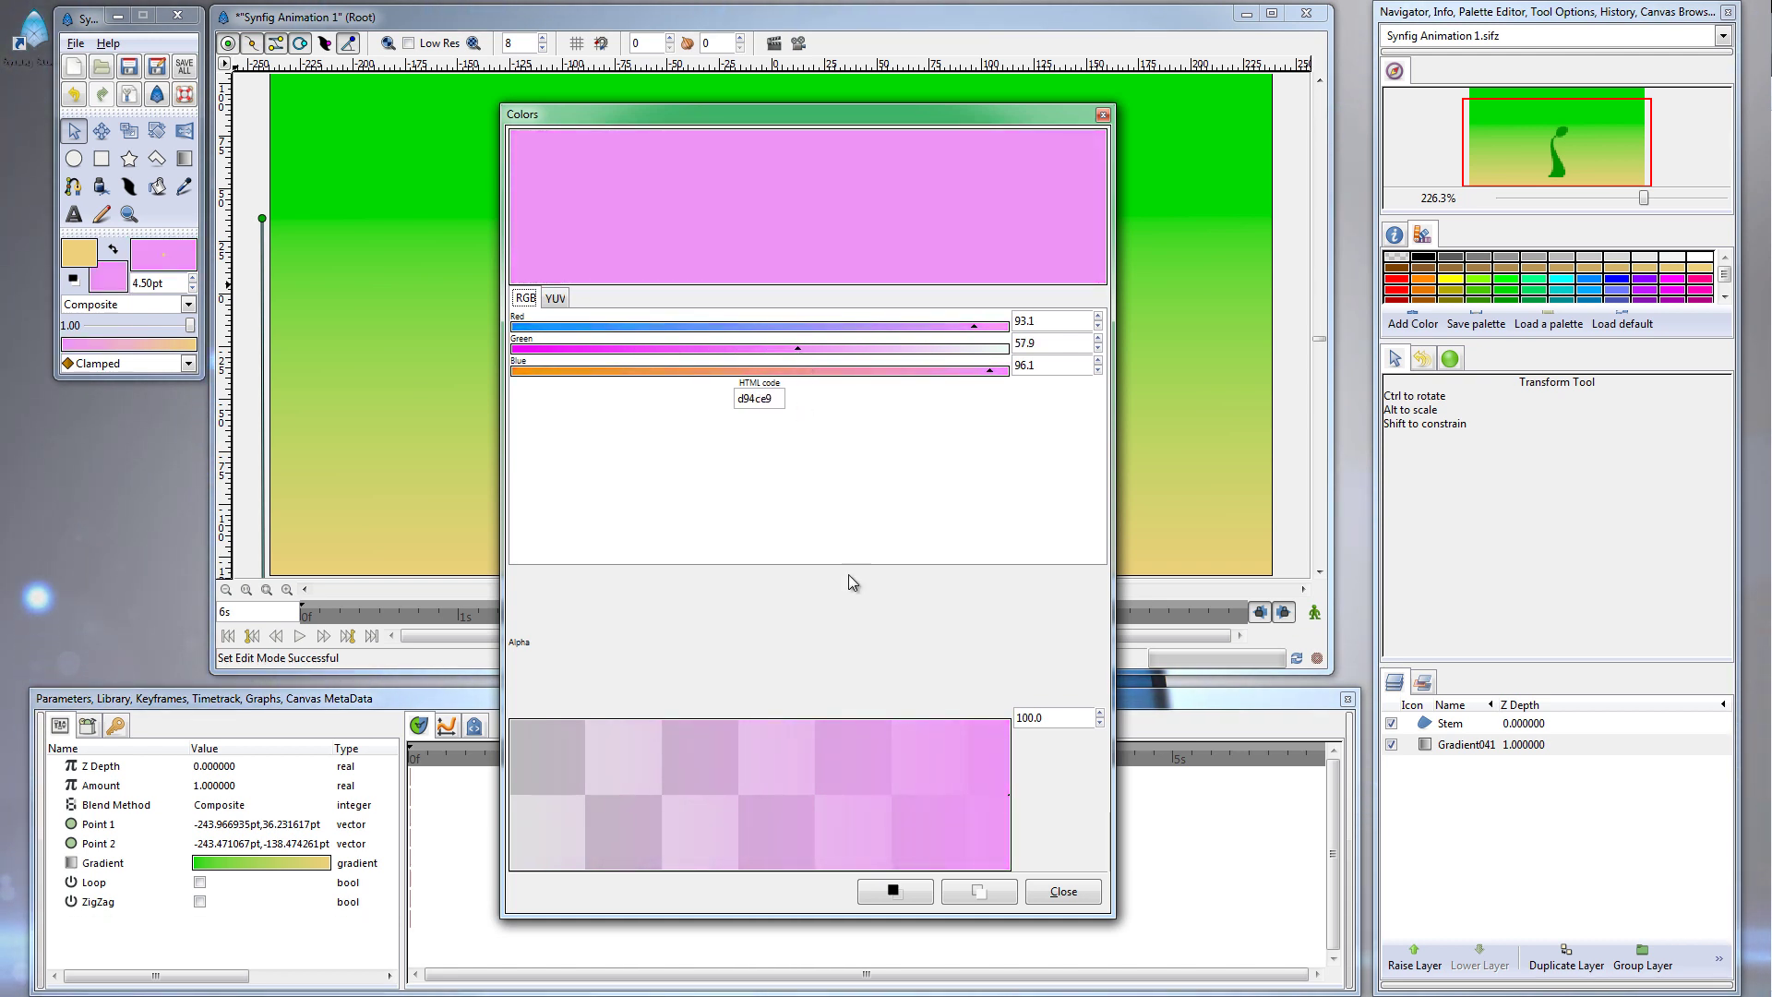
left_click(1064, 891)
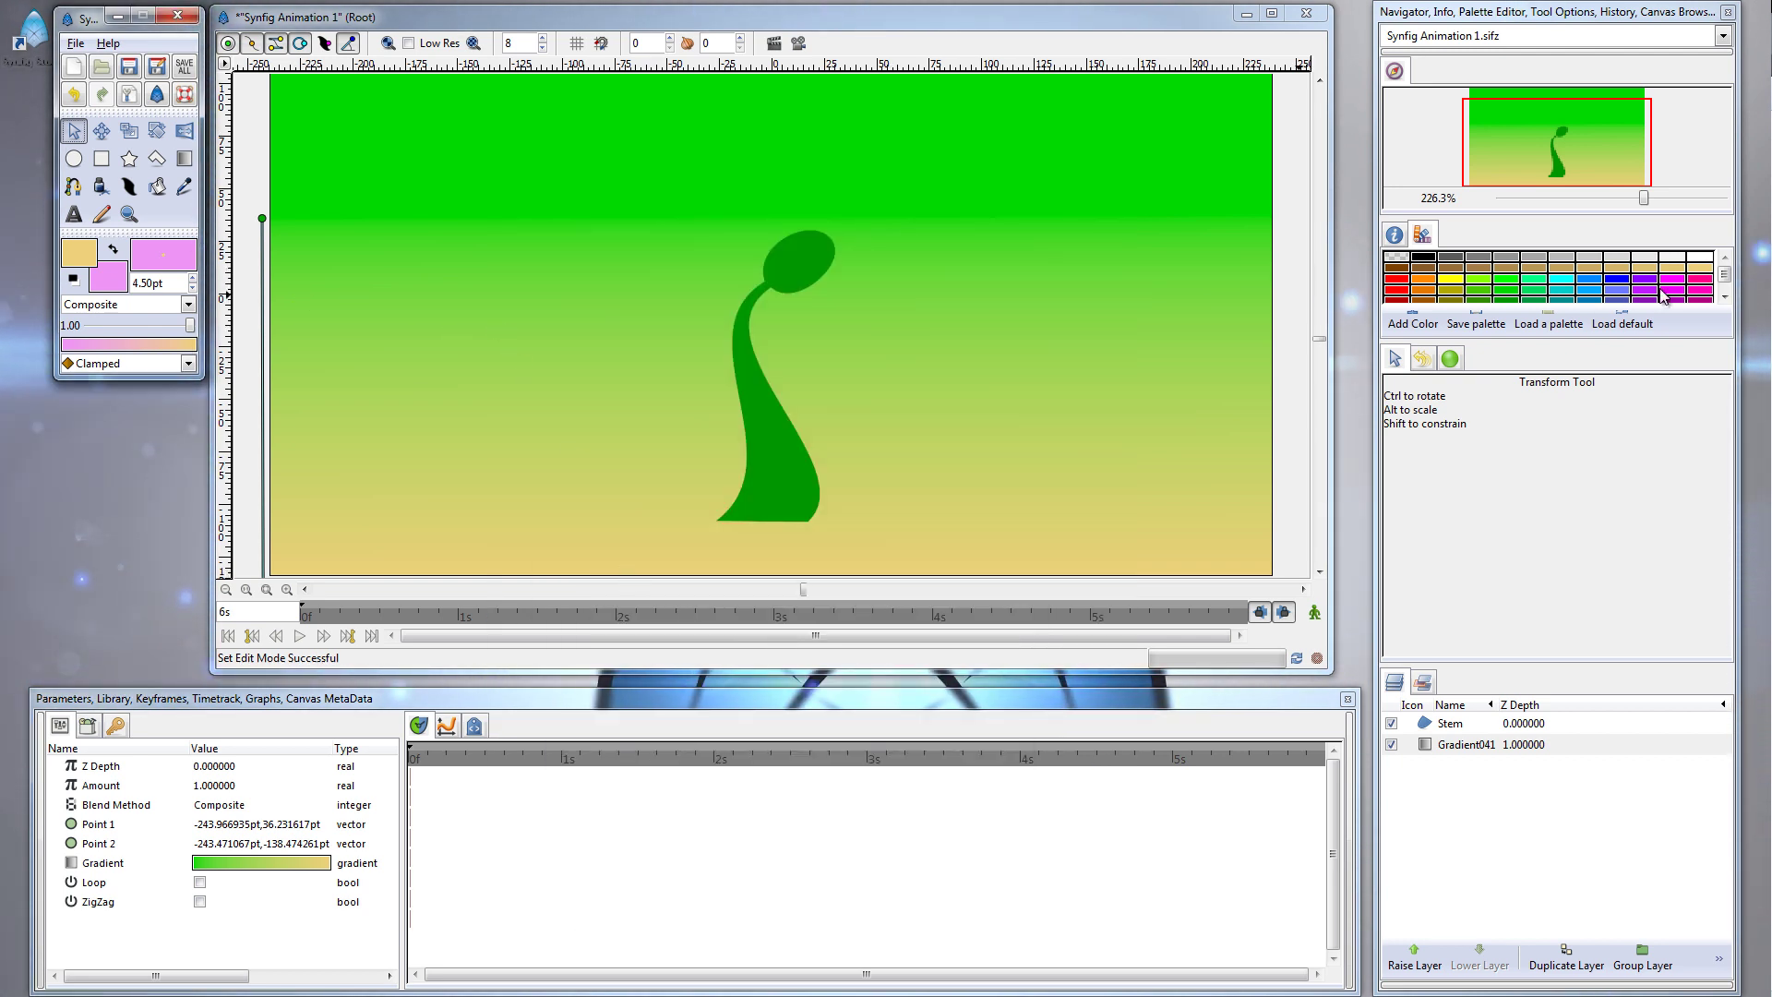
Draw a closed two-vertex region spline to the right of the bud, with one vertex directly above the other
left_click(74, 187)
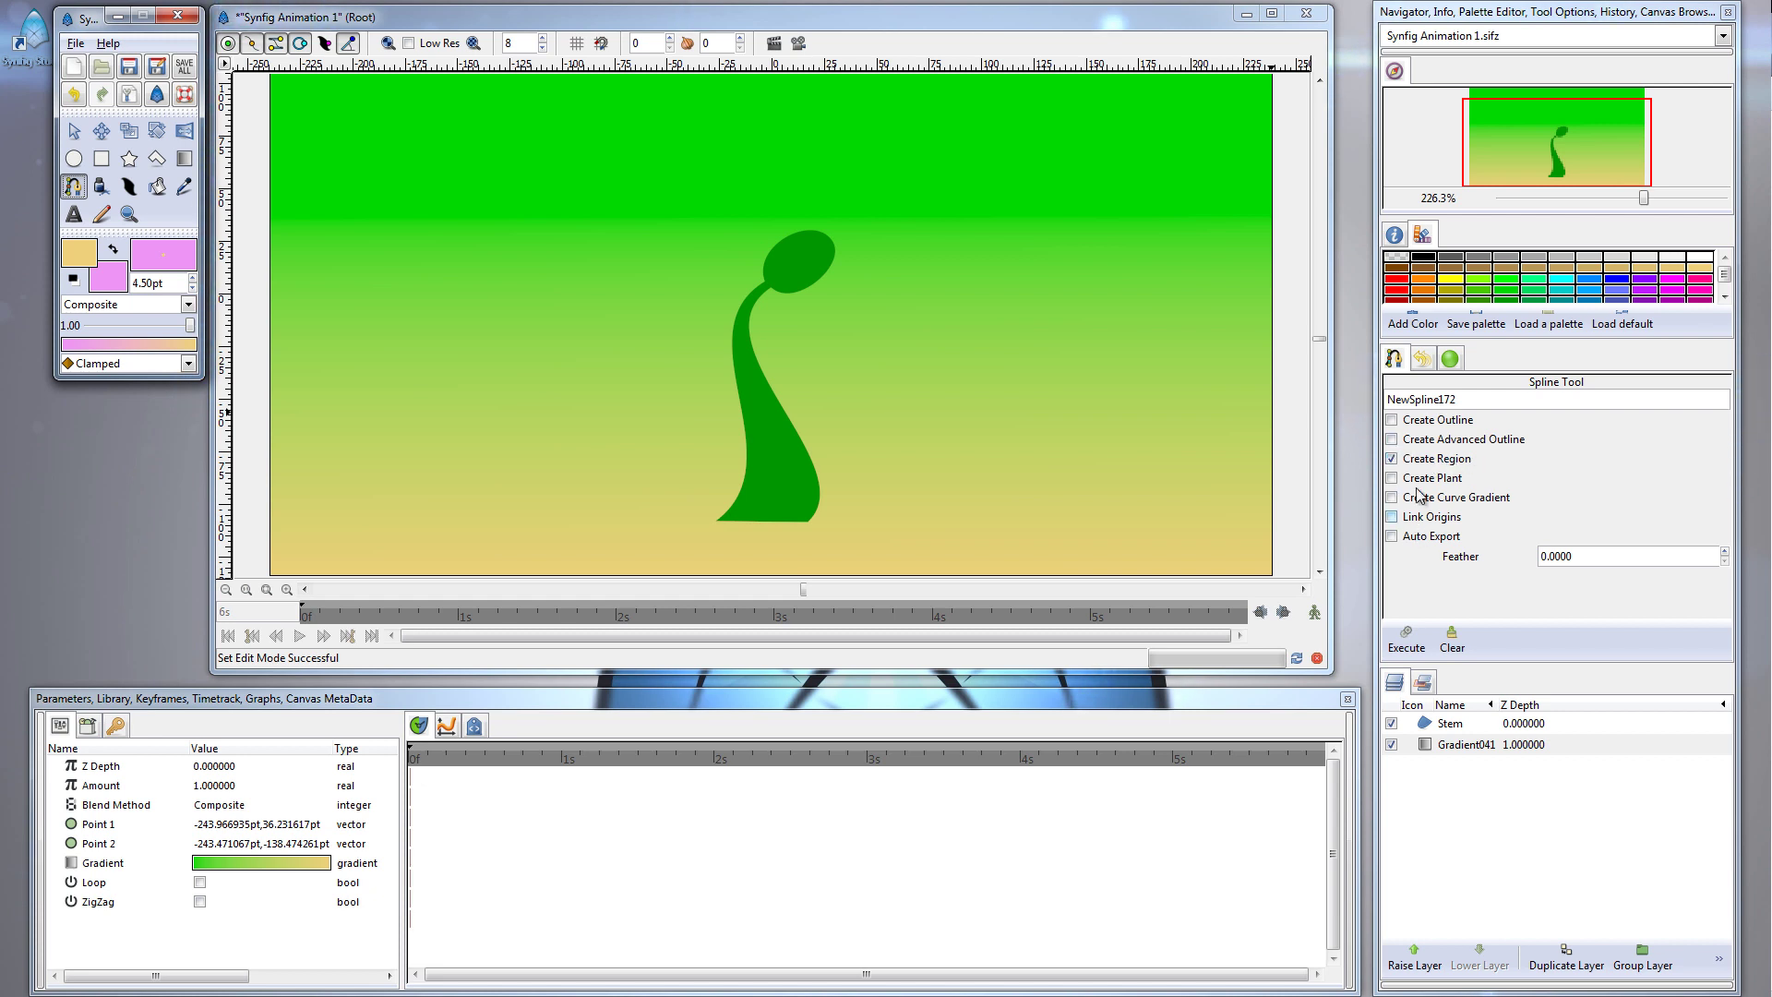
left_click(1000, 234)
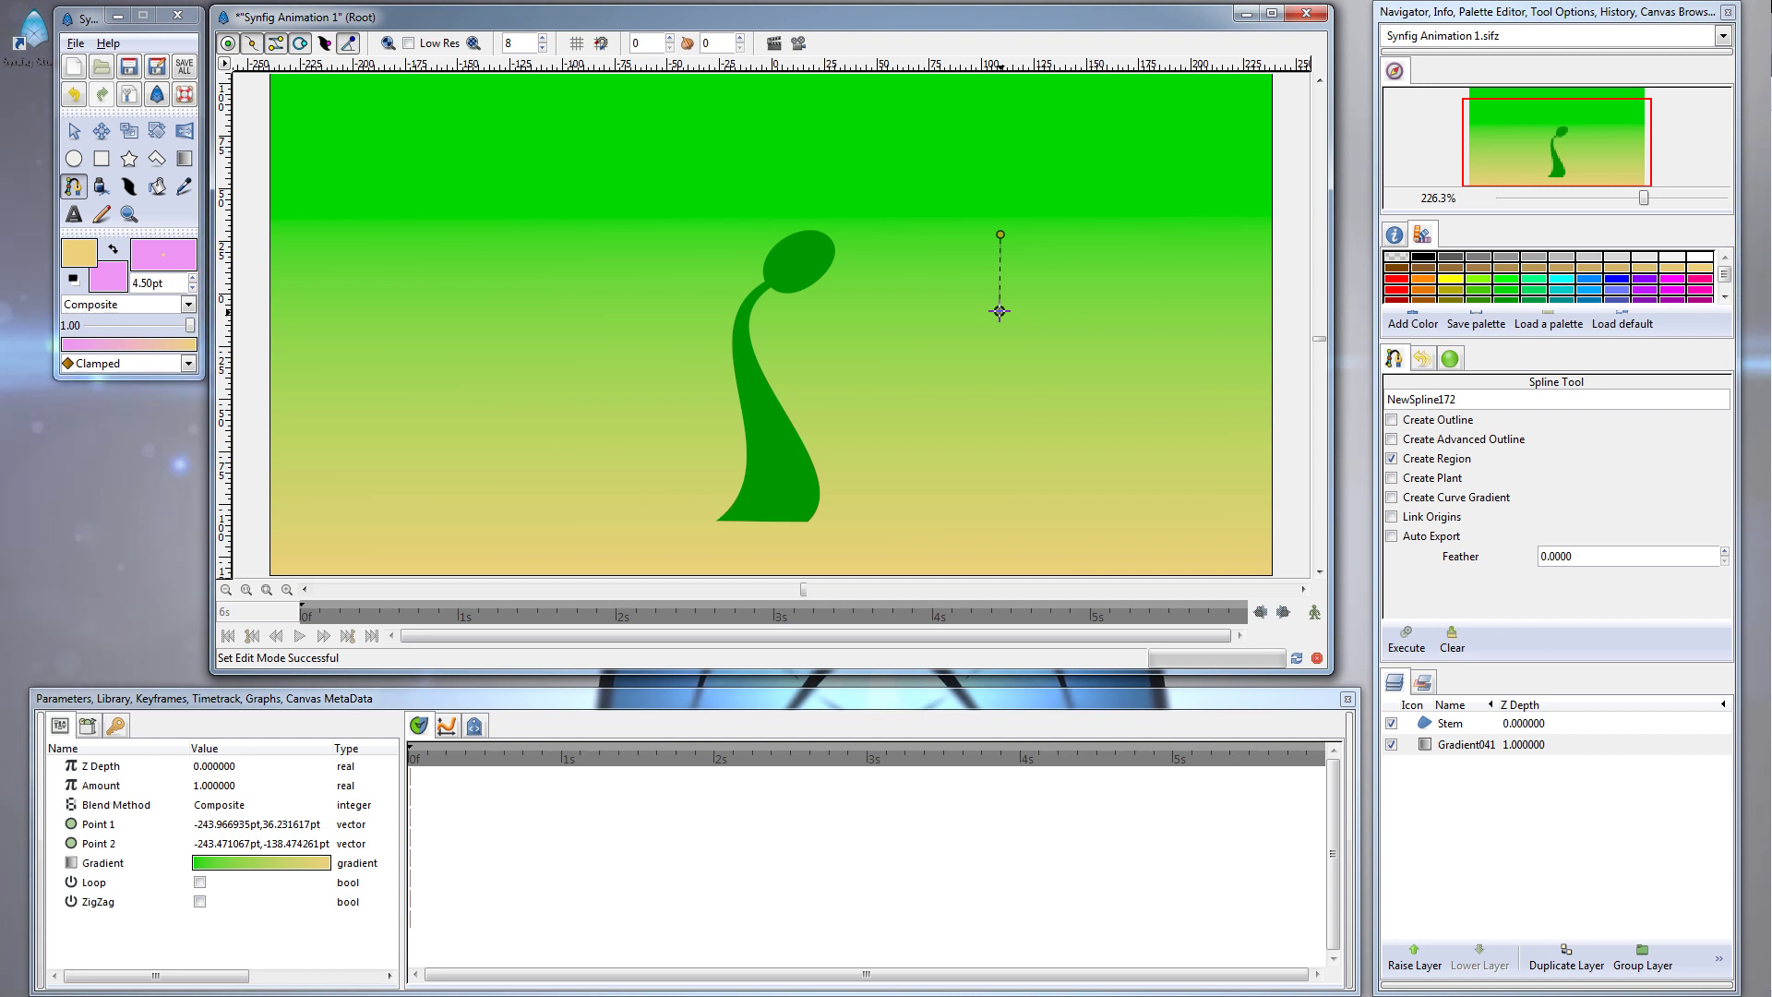
left_click_drag(1000, 311, 991, 270)
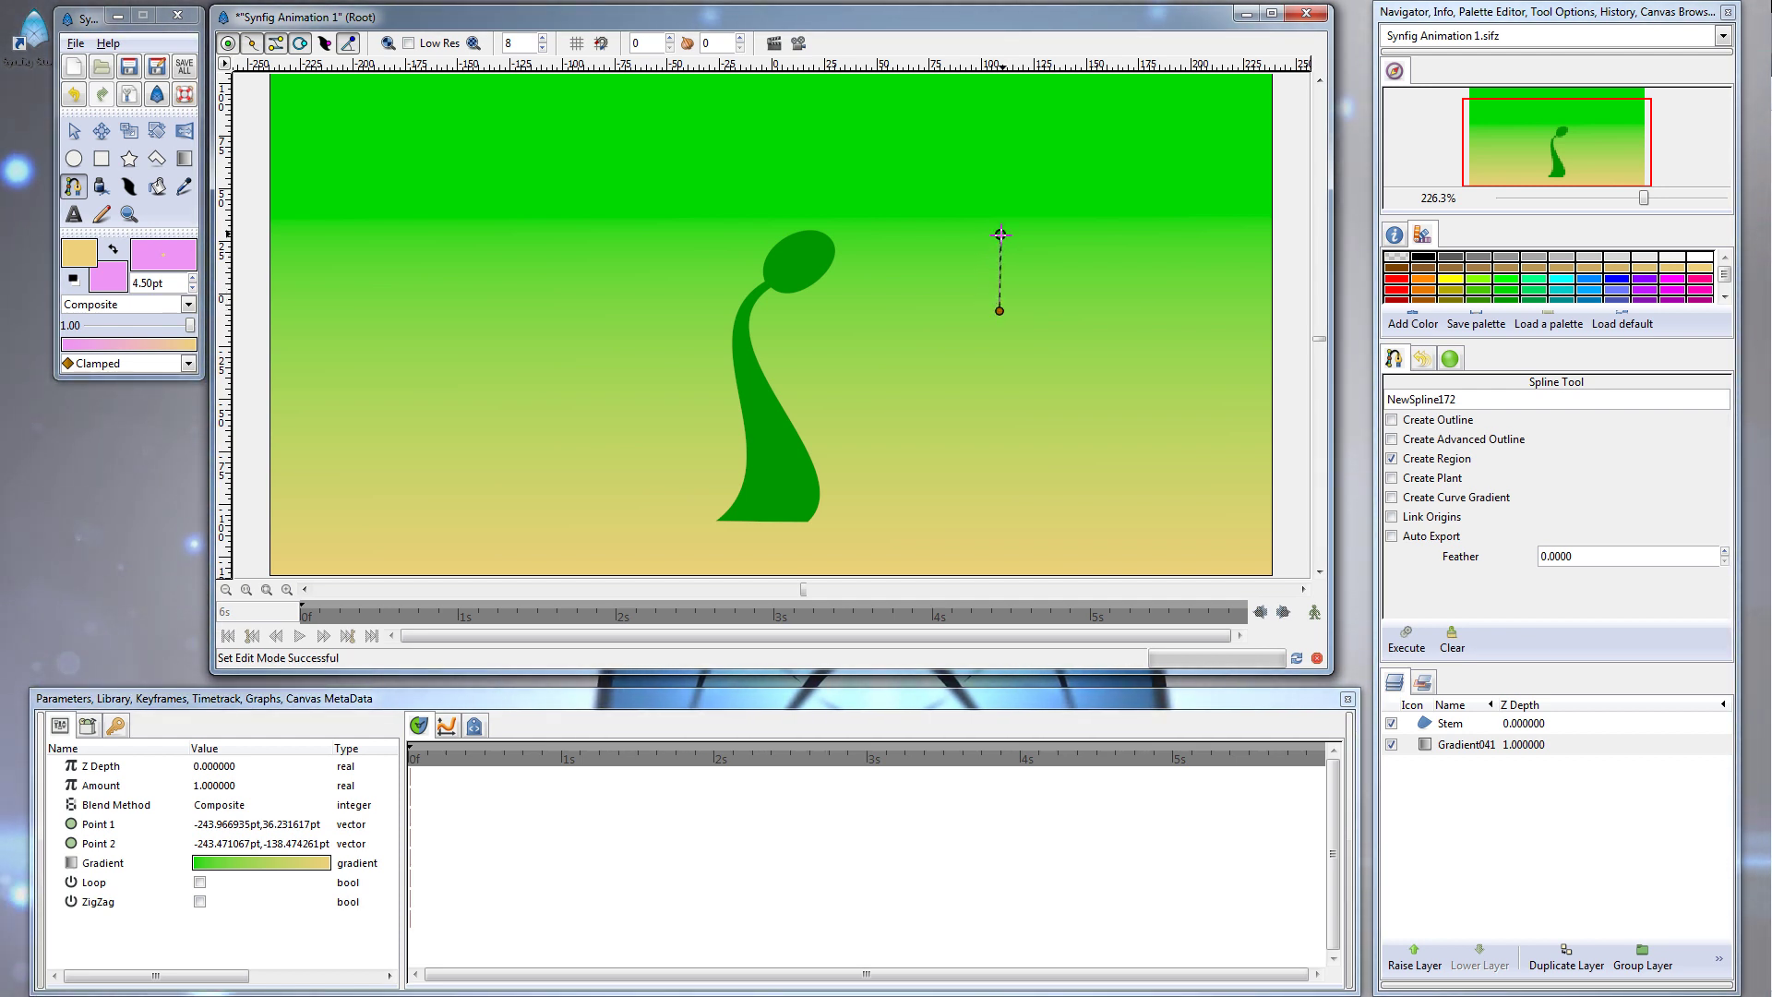
right_click(1001, 235)
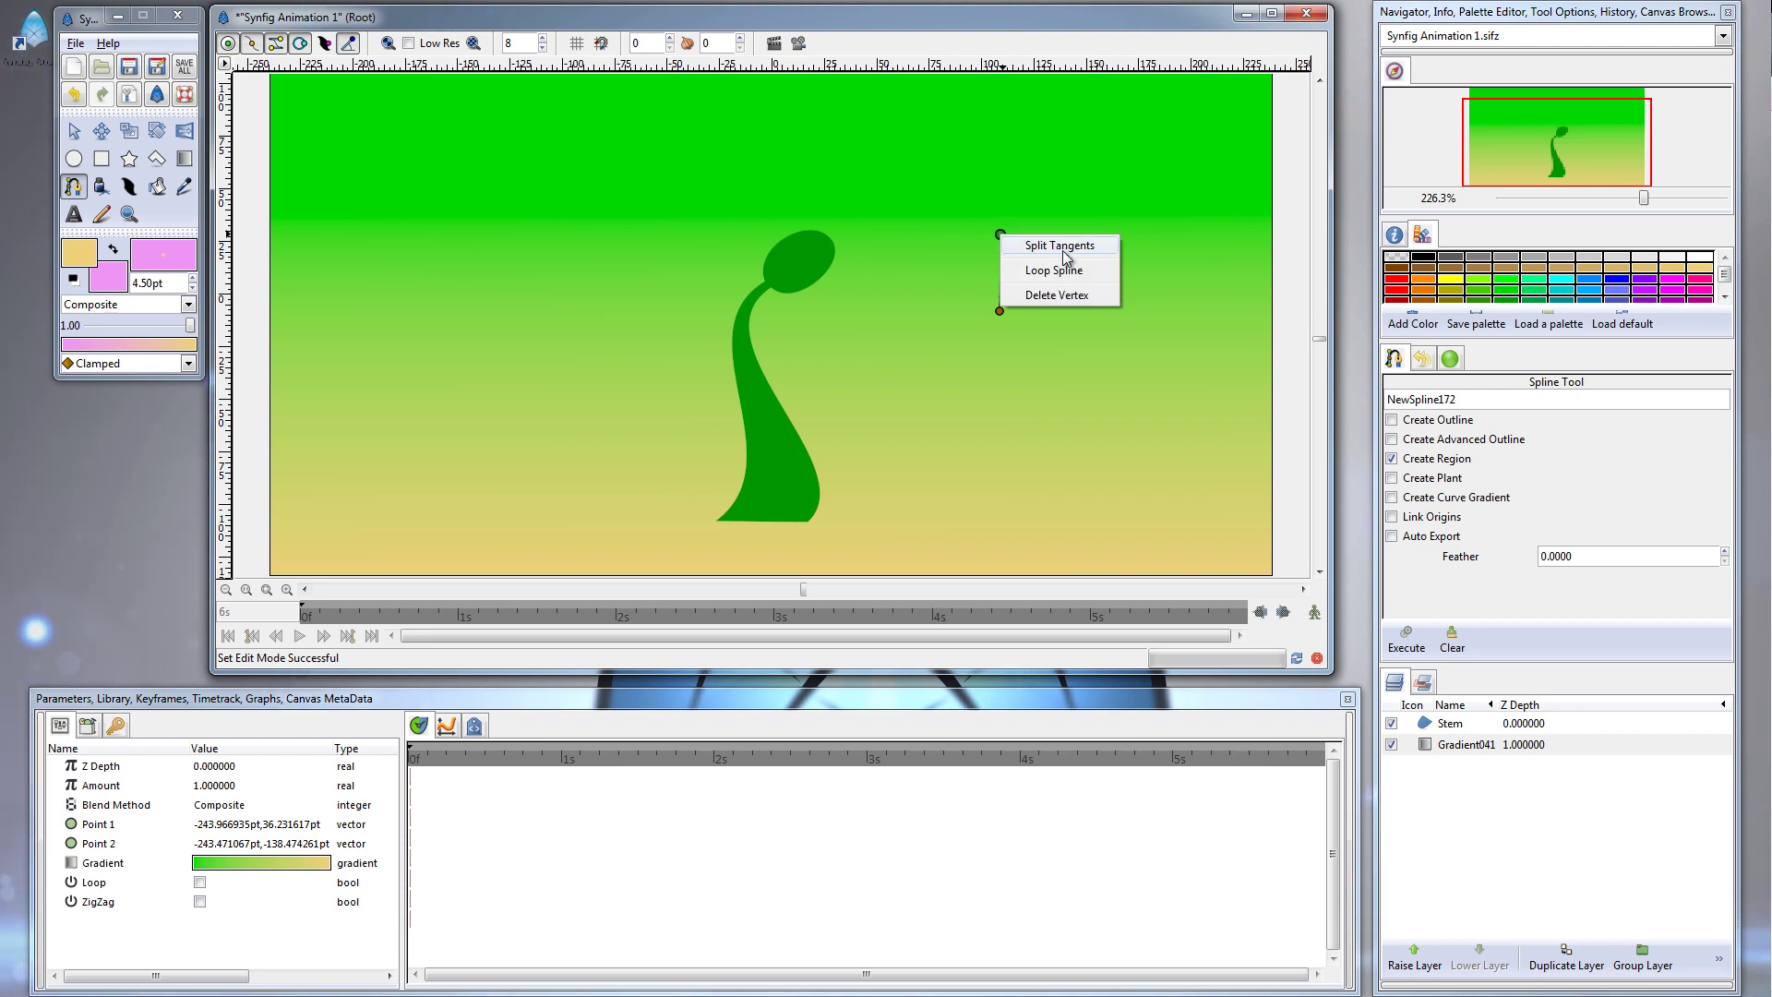
left_click(1043, 271)
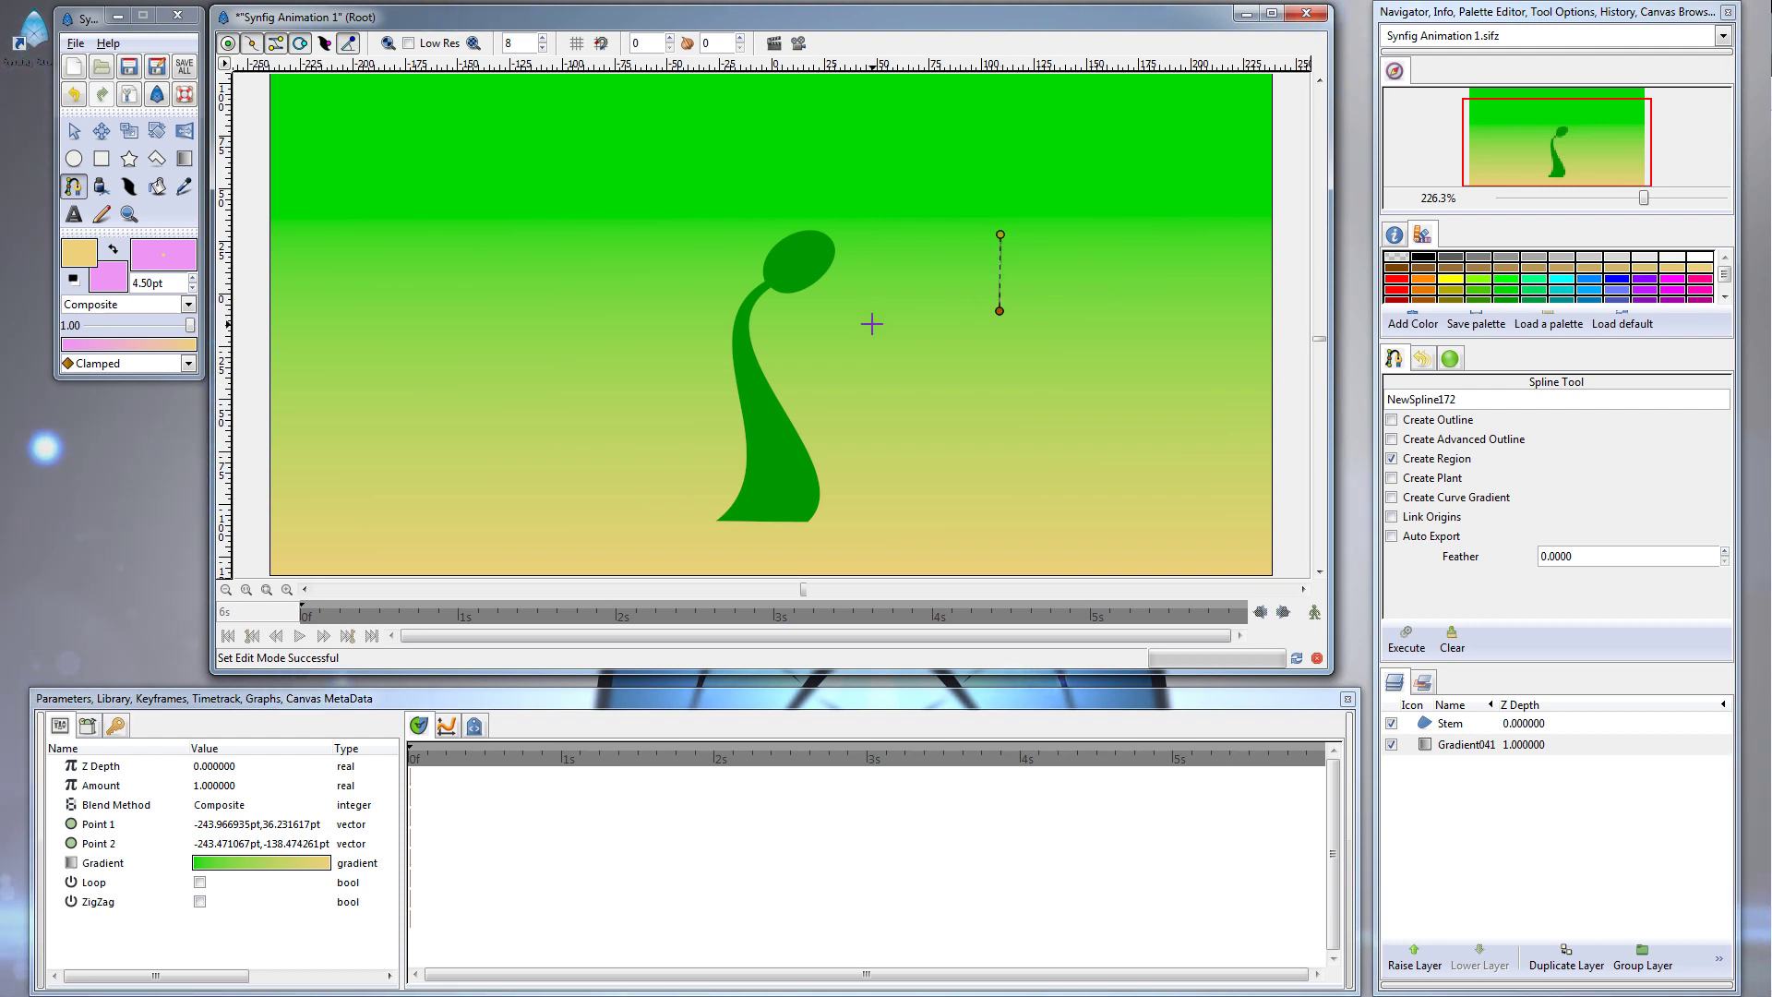
left_click(84, 136)
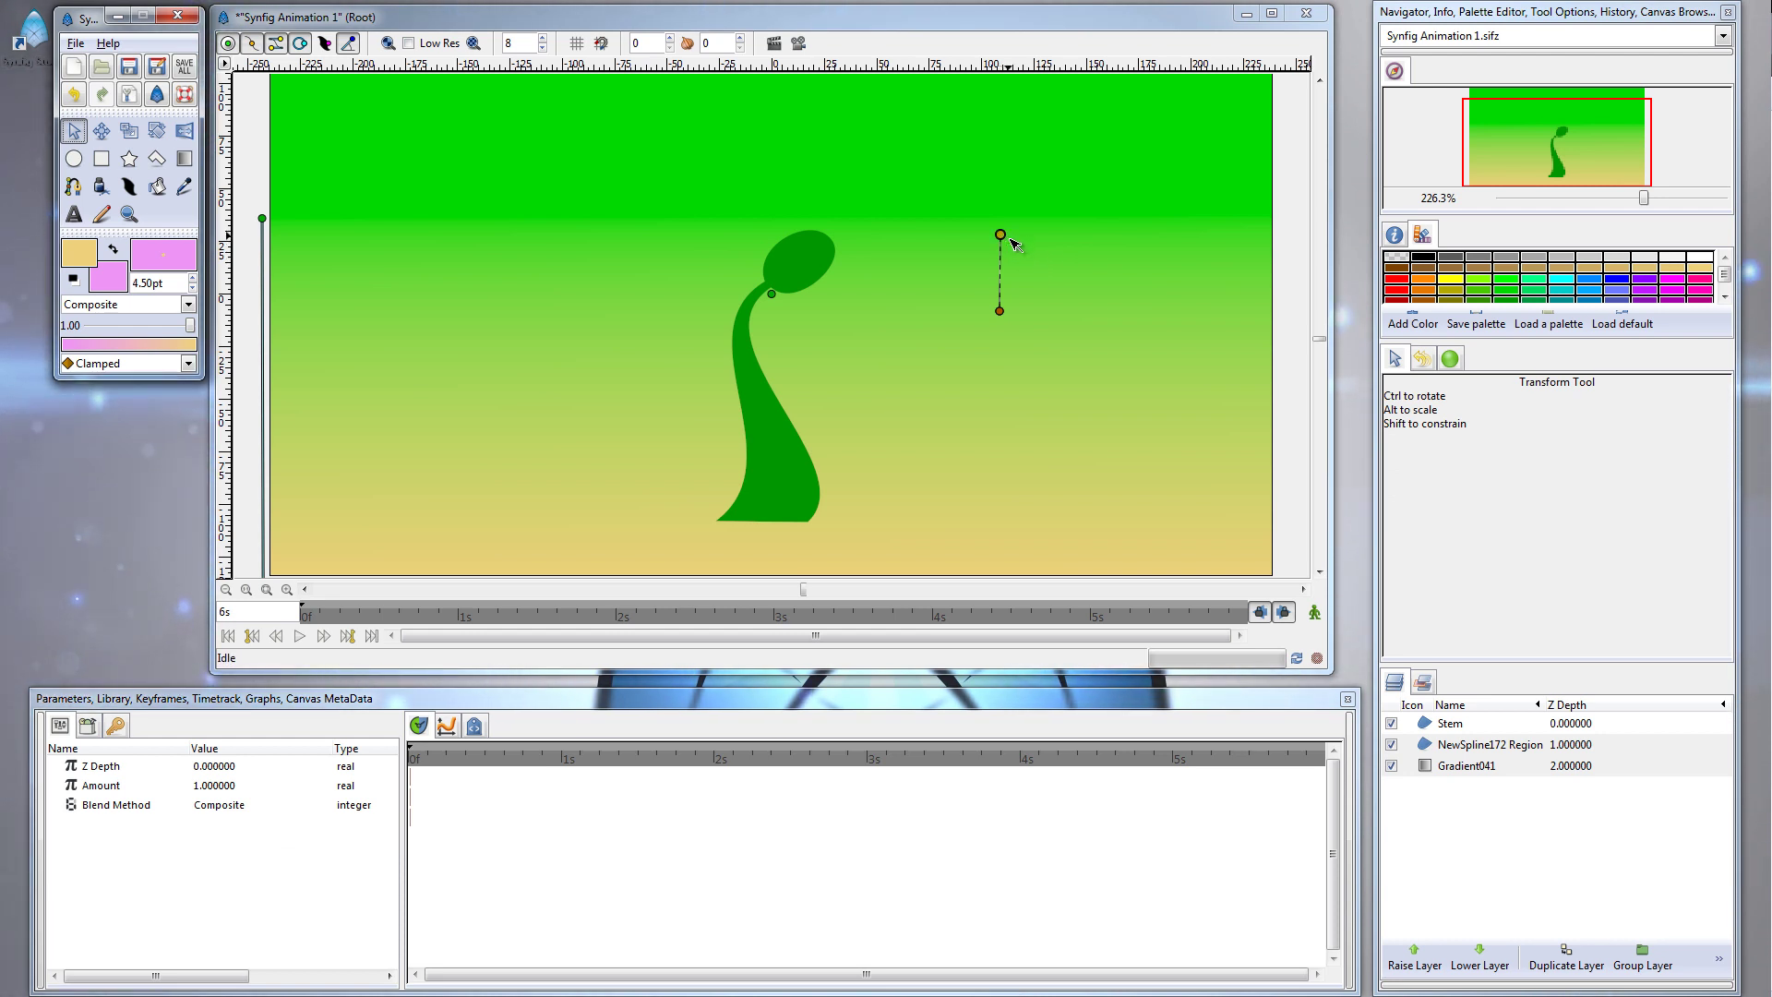
Pull the tangents of the pink shape's upper and lower vertices out horizontally to round it into an oval
left_click_drag(1004, 240, 1001, 237)
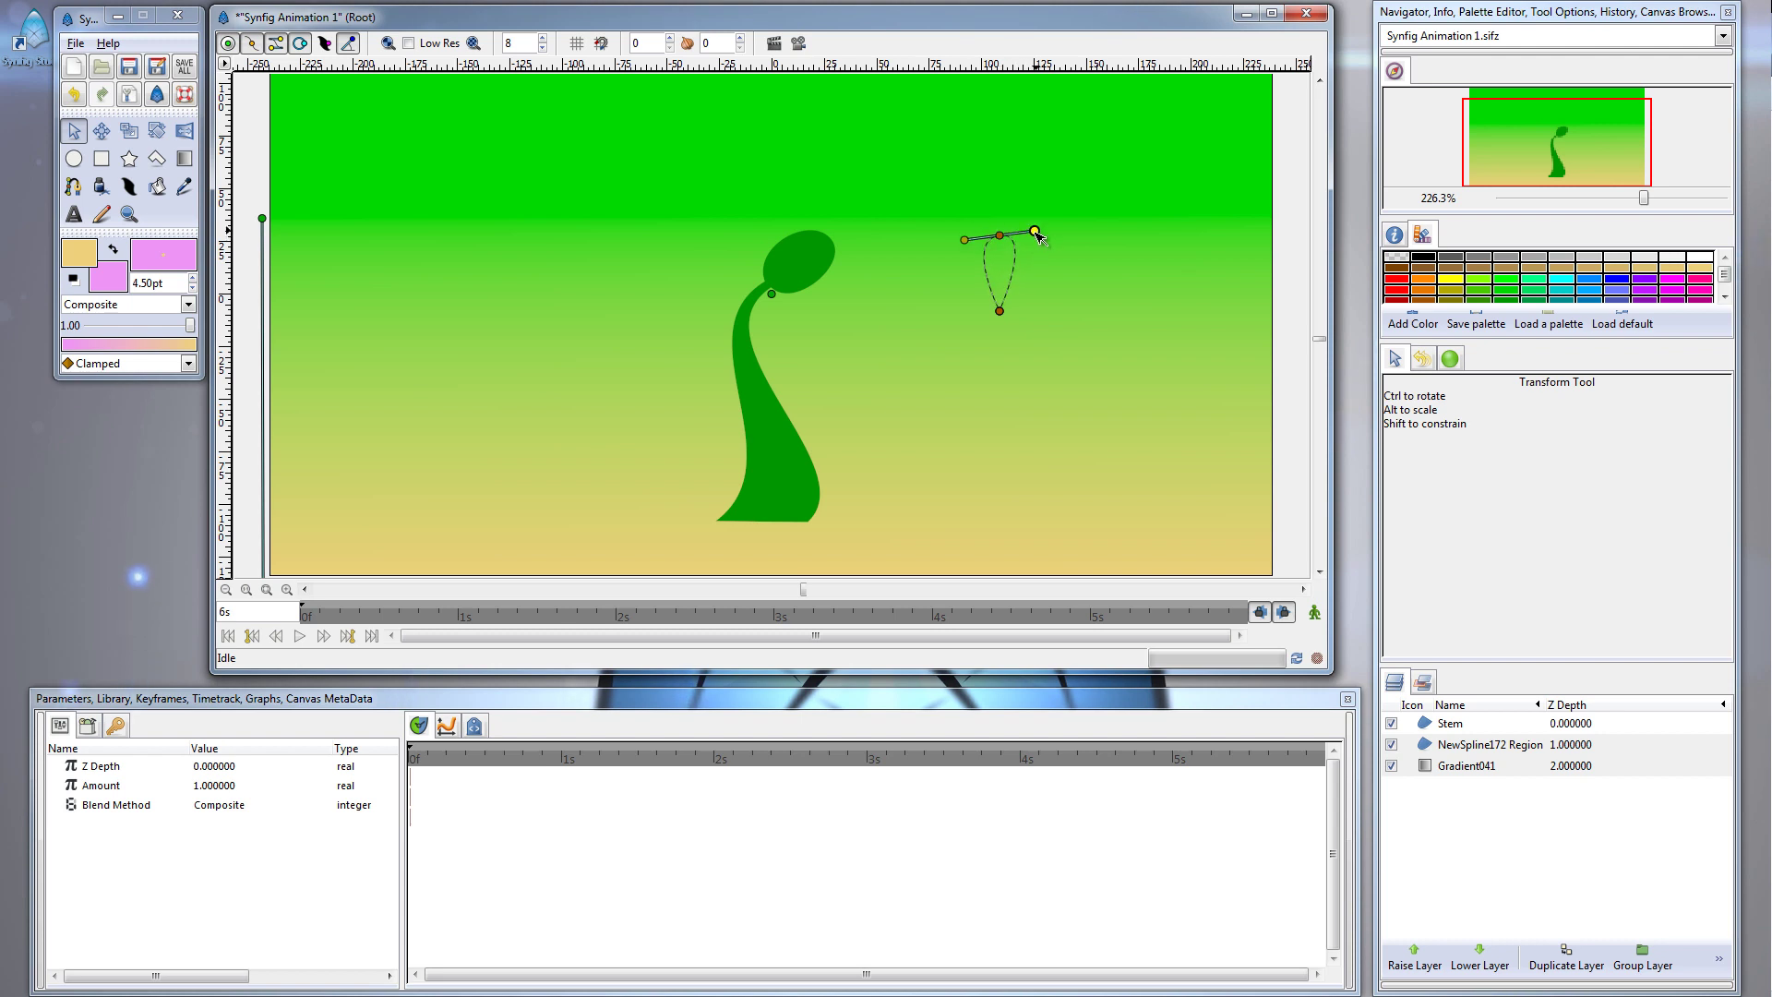
left_click_drag(1652, 212, 1682, 210)
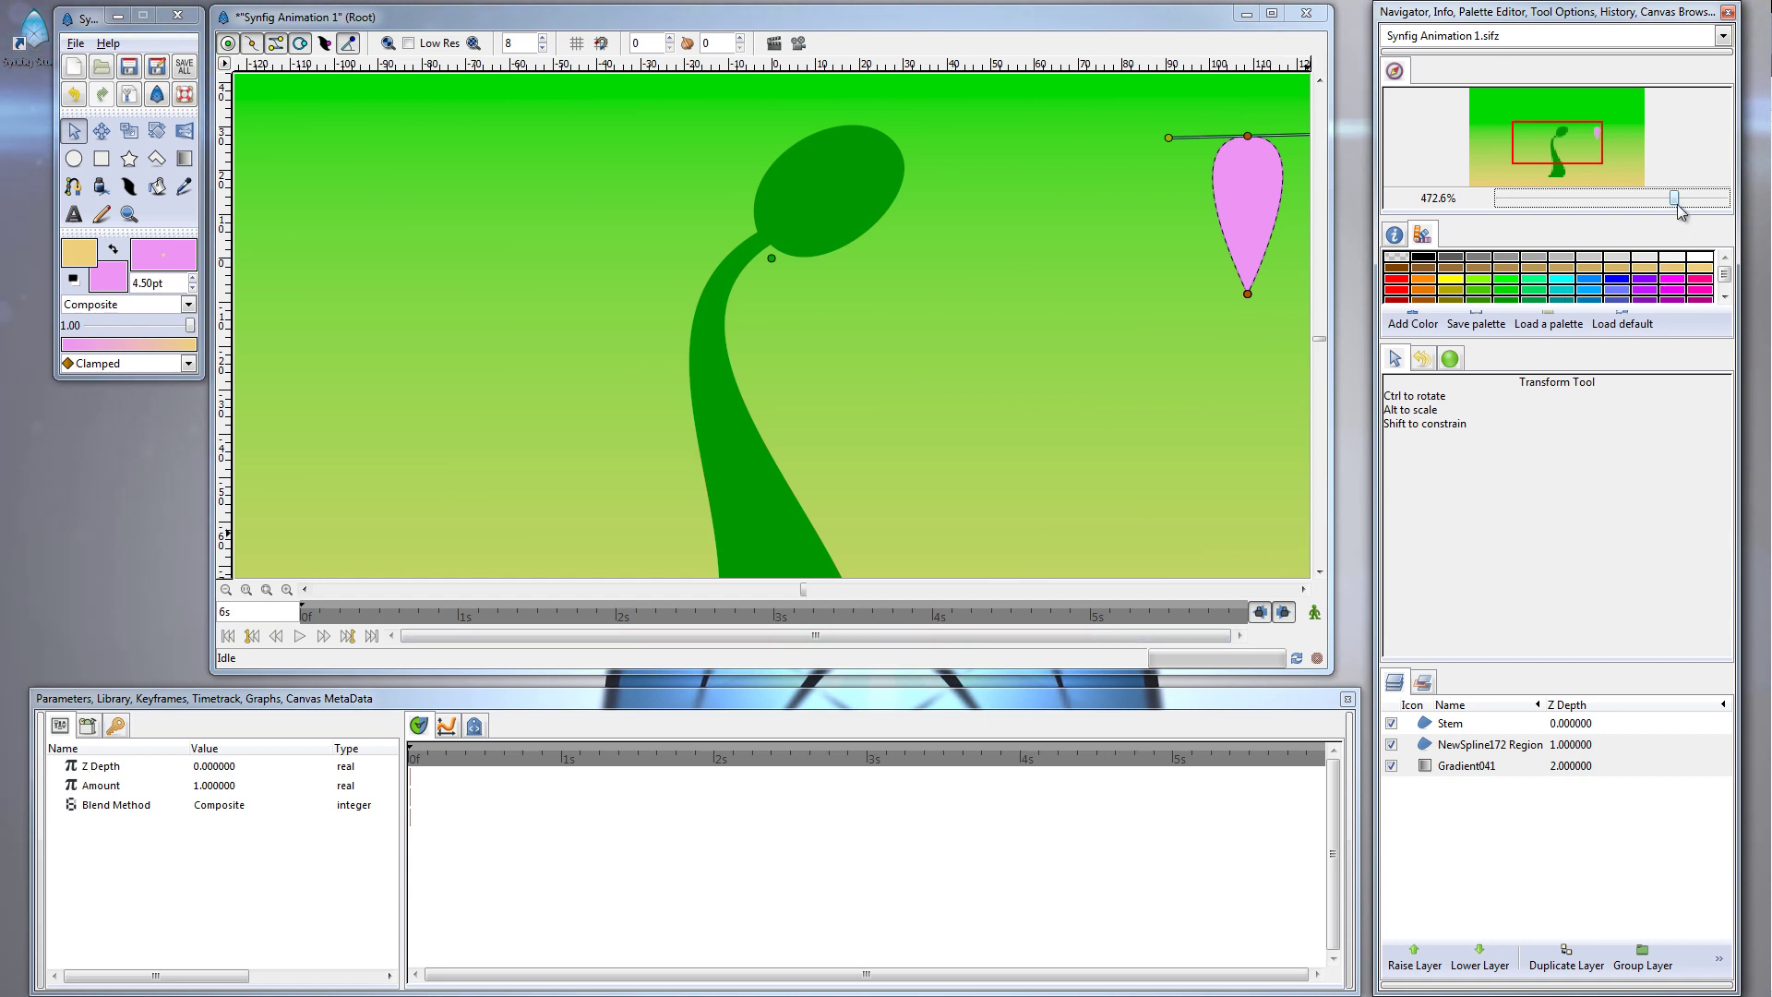
left_click_drag(1682, 211, 1670, 210)
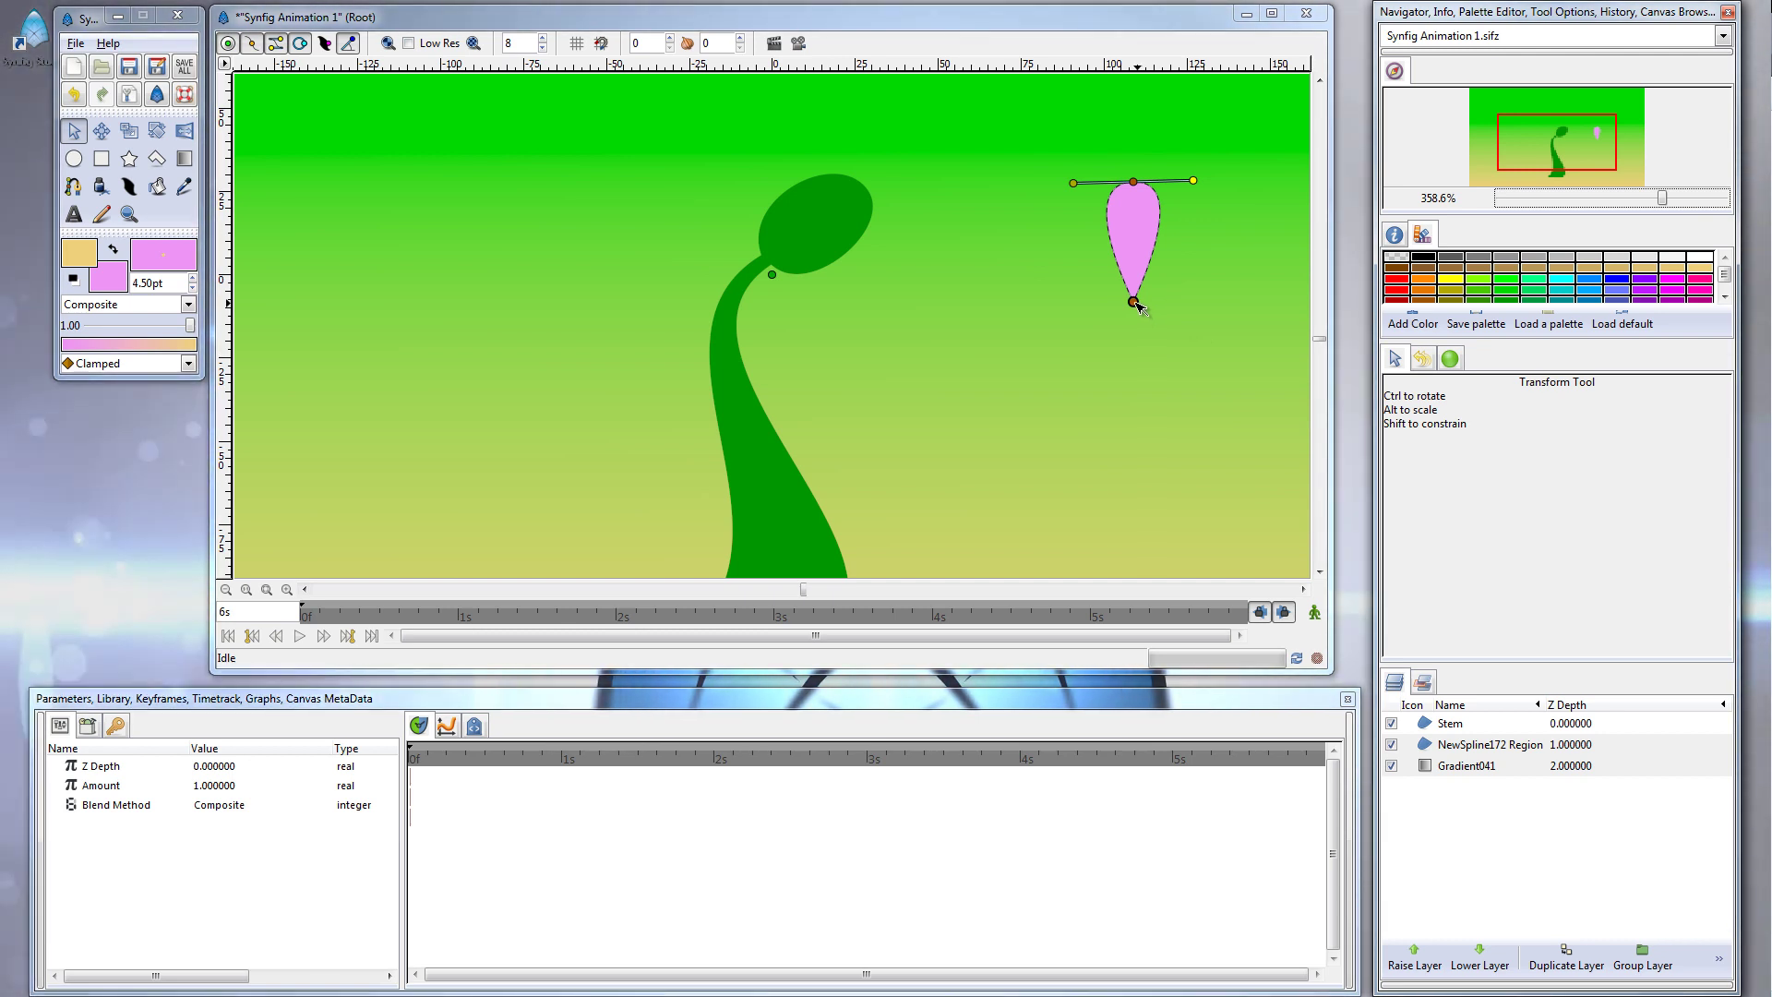
left_click(1135, 302)
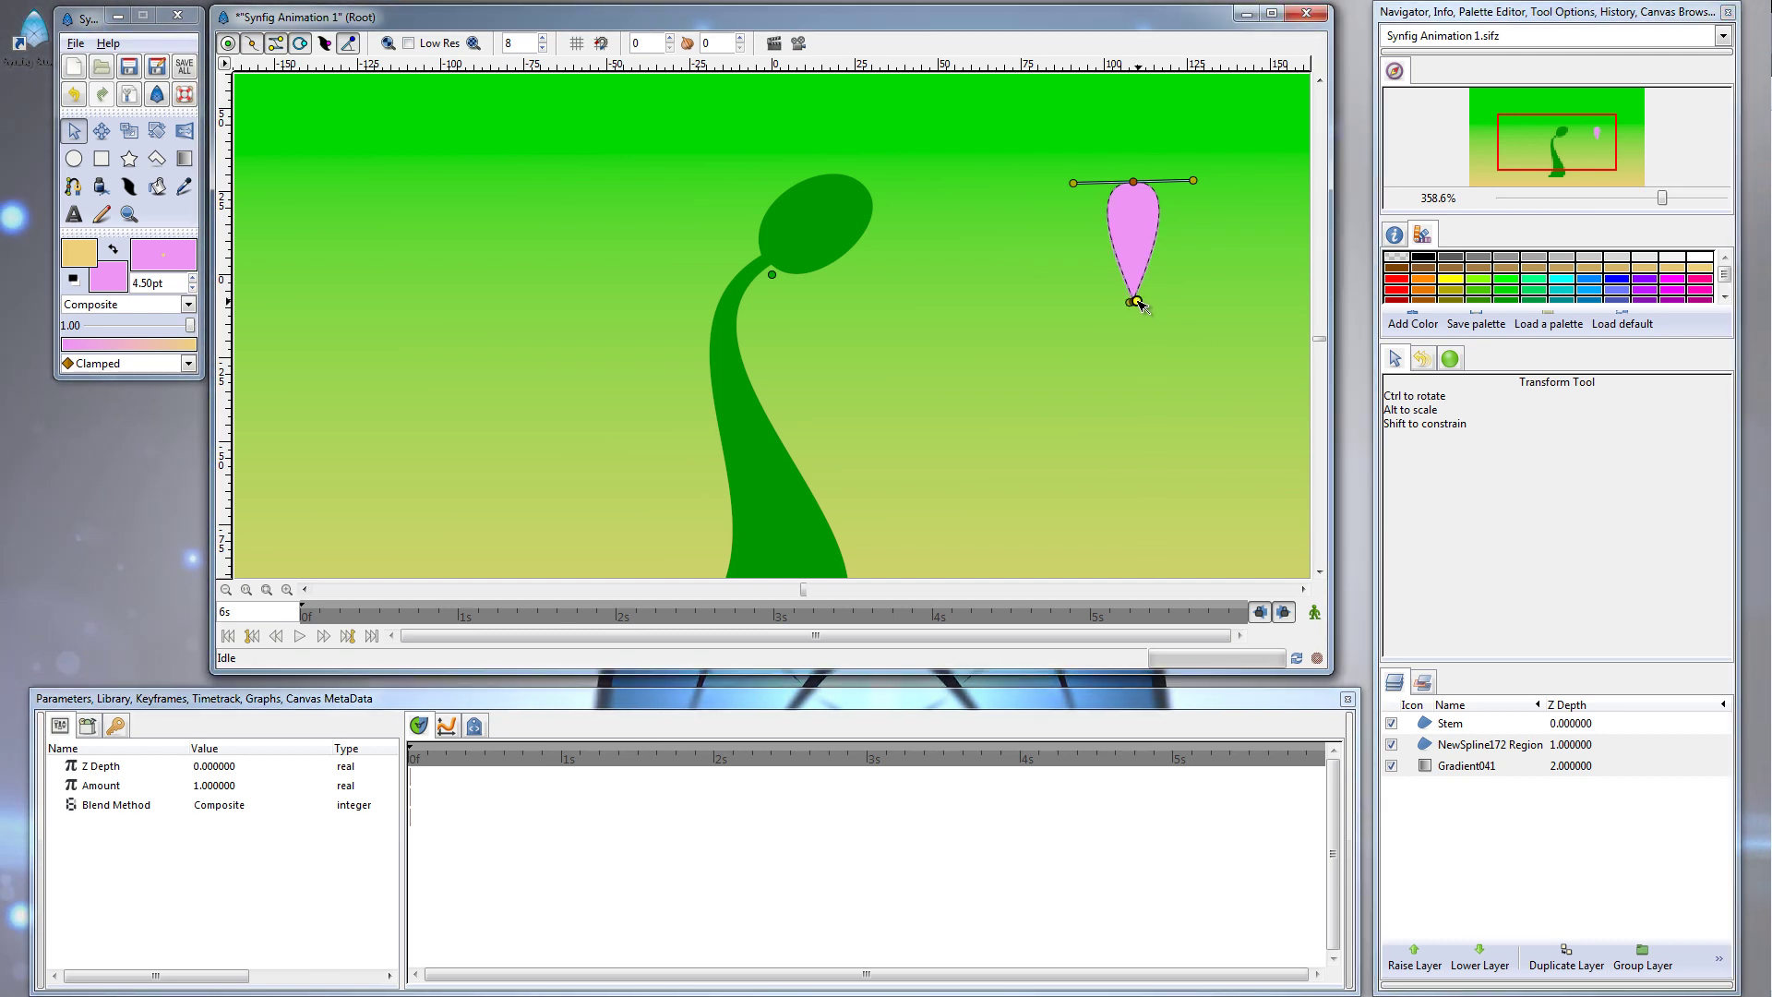
left_click_drag(1138, 305, 1077, 302)
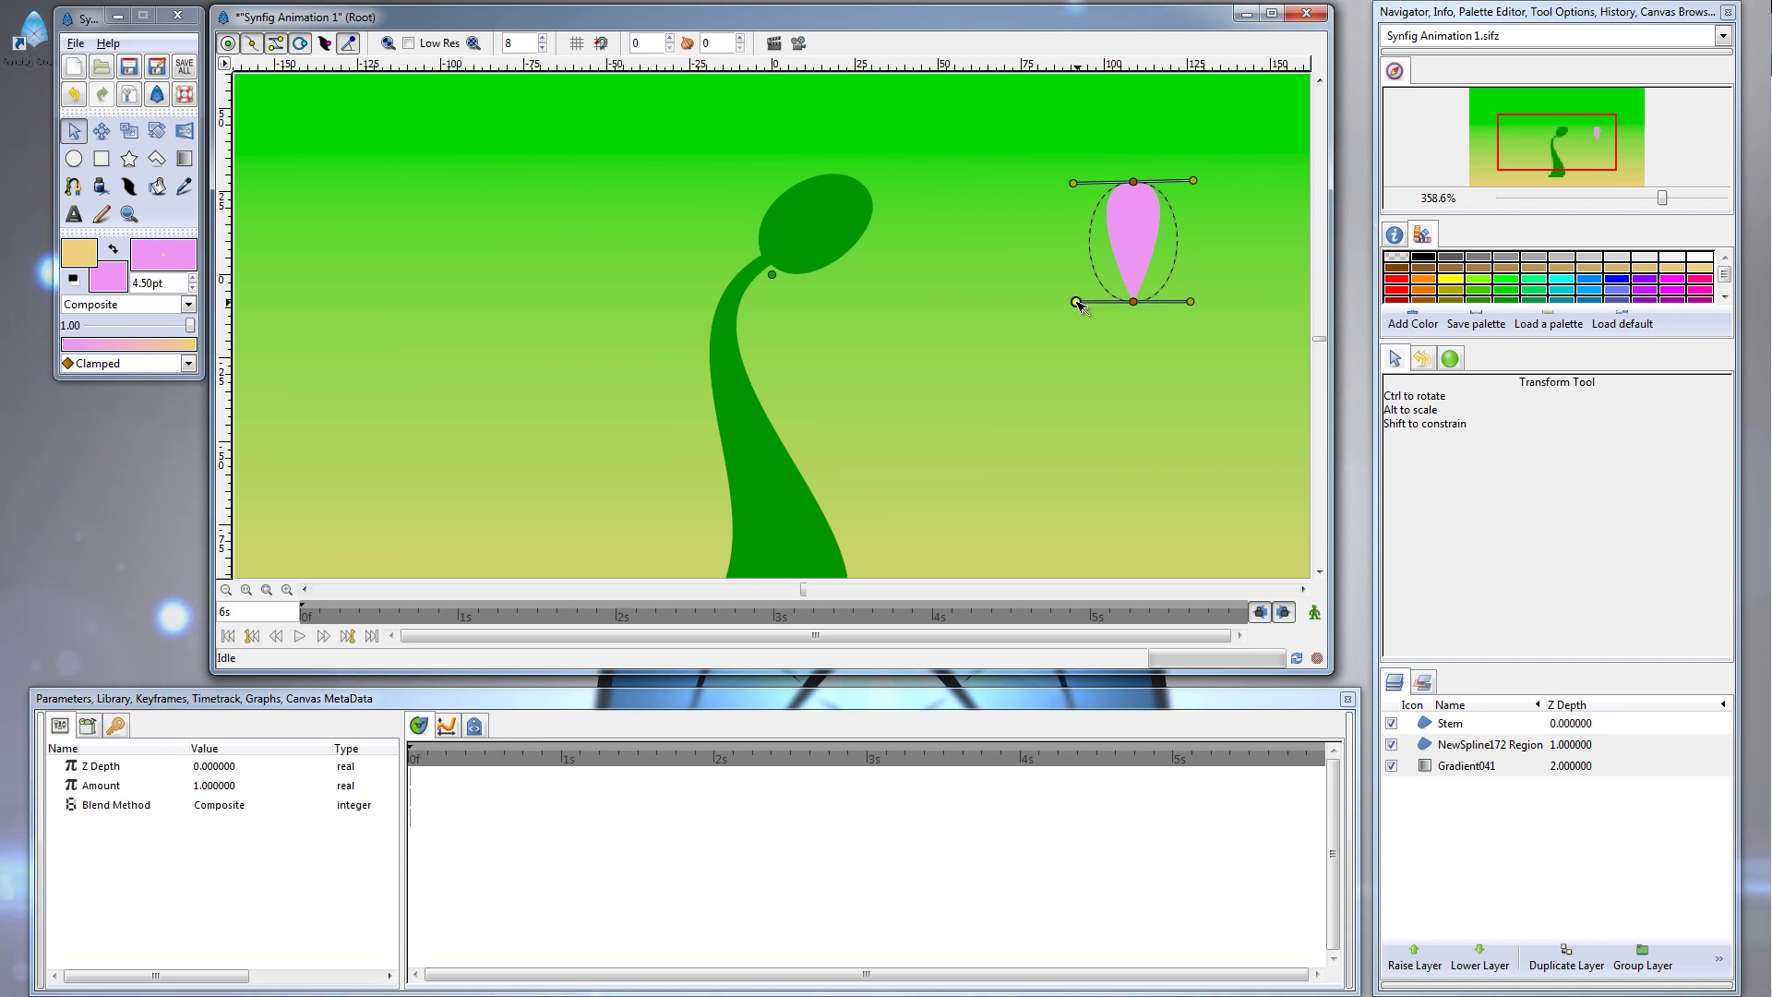
Split the tangents at both vertices of the pink oval and angle them inward to form a petal pointed at both ends
right_click(1134, 302)
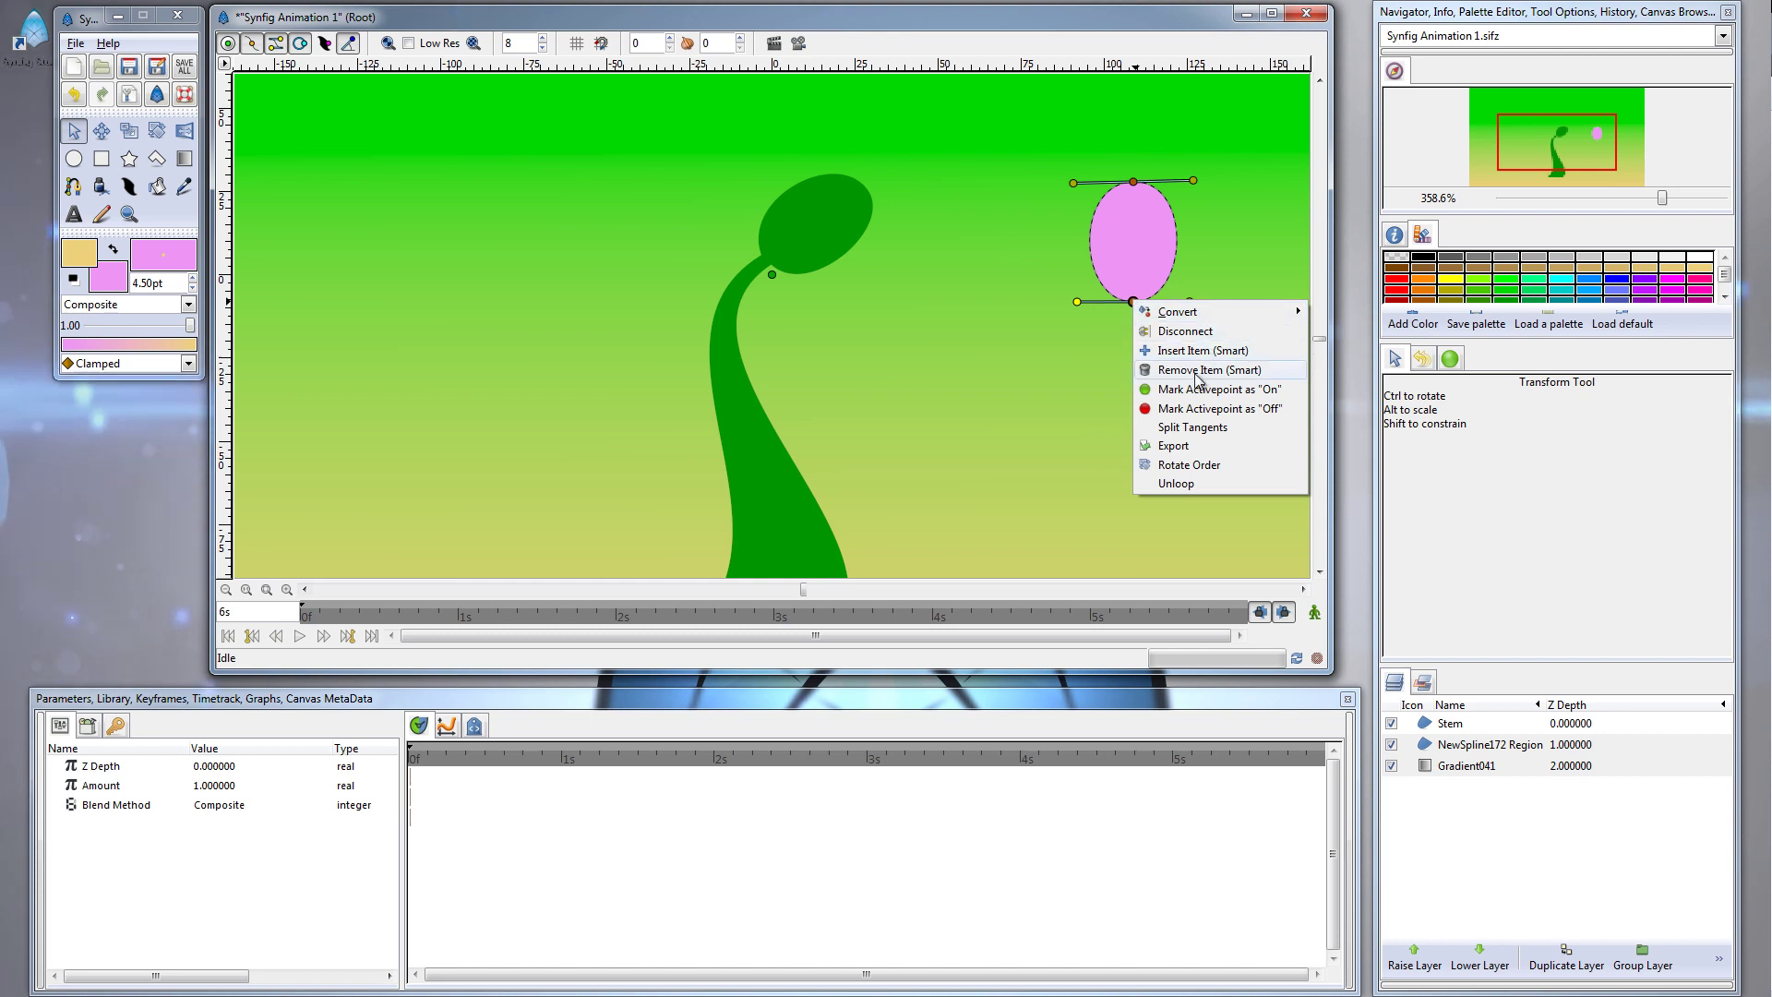
left_click(1189, 441)
right_click(1133, 182)
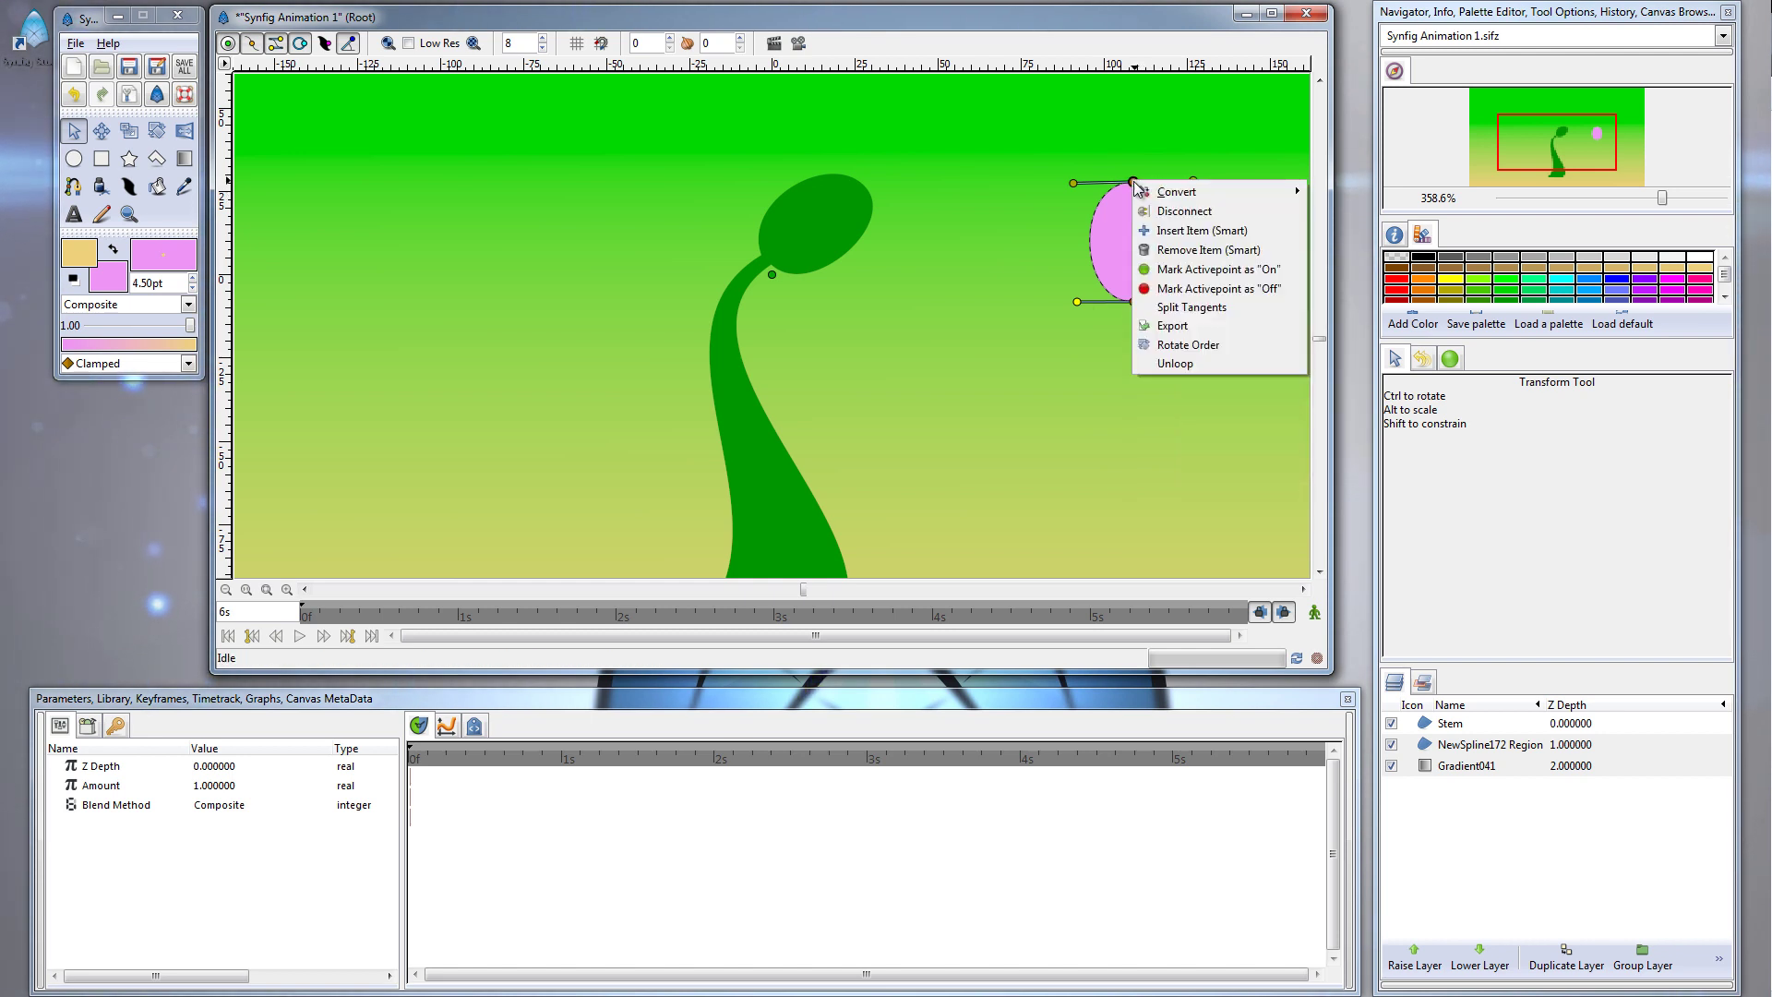
left_click(1191, 307)
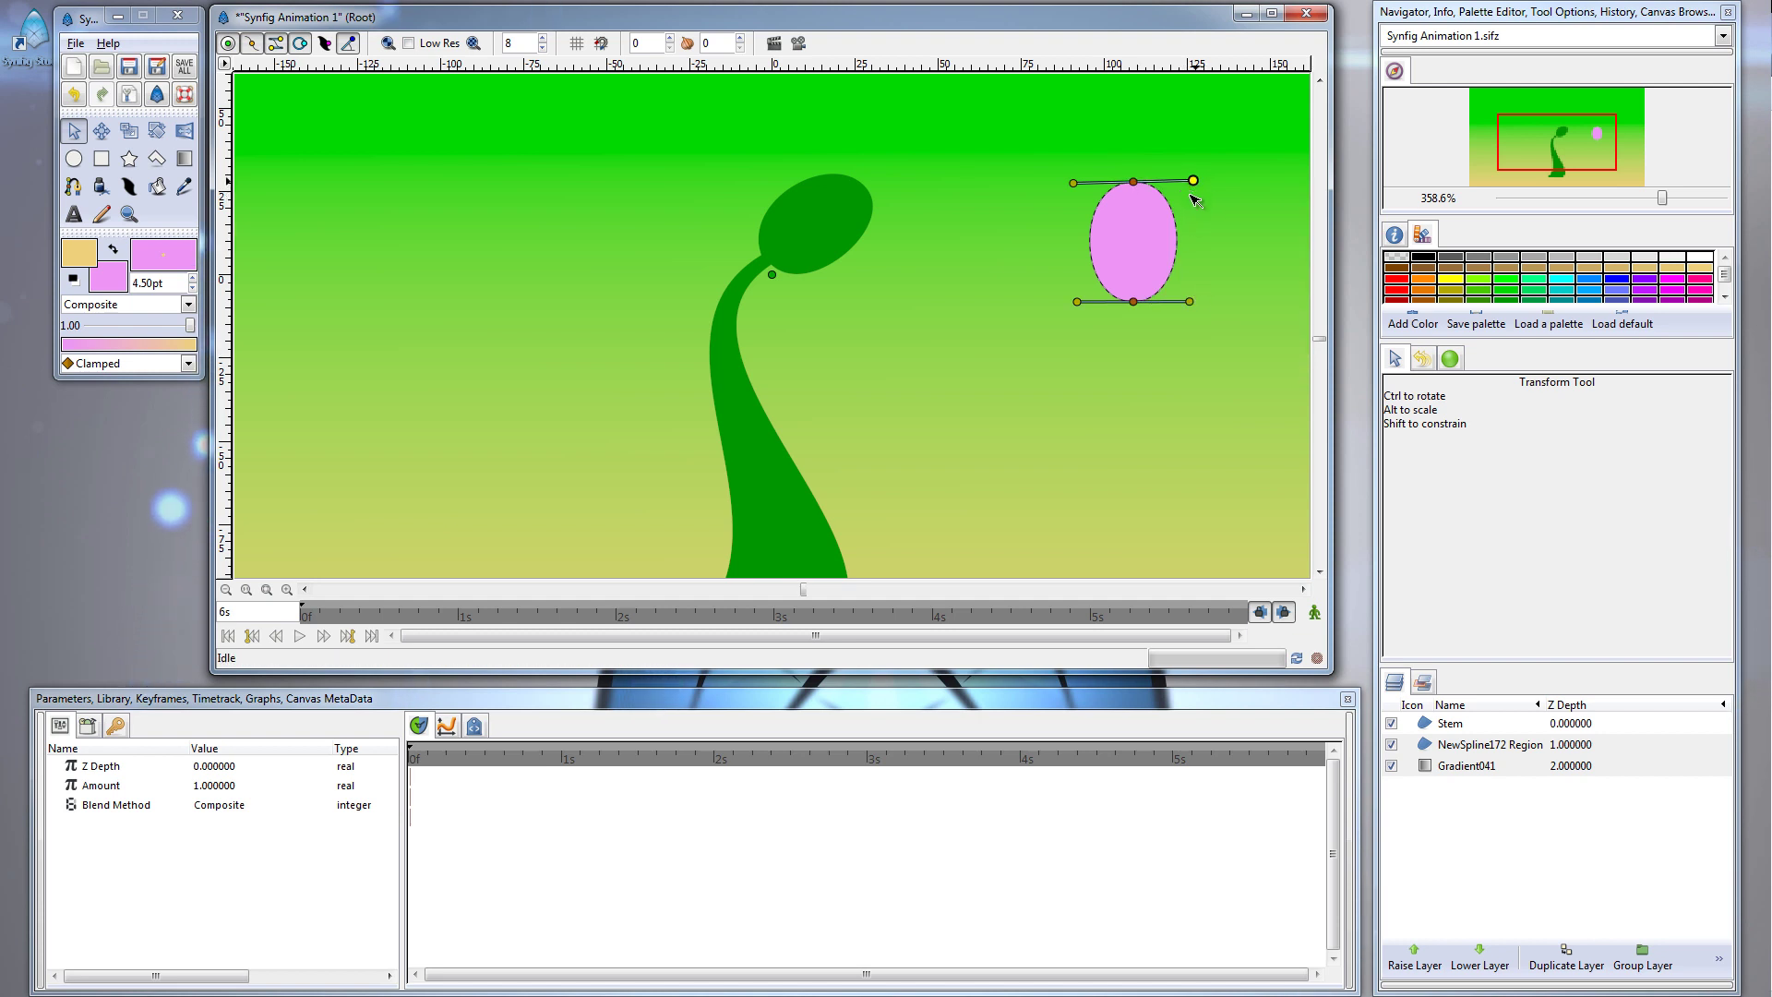
left_click_drag(1193, 181, 1183, 219)
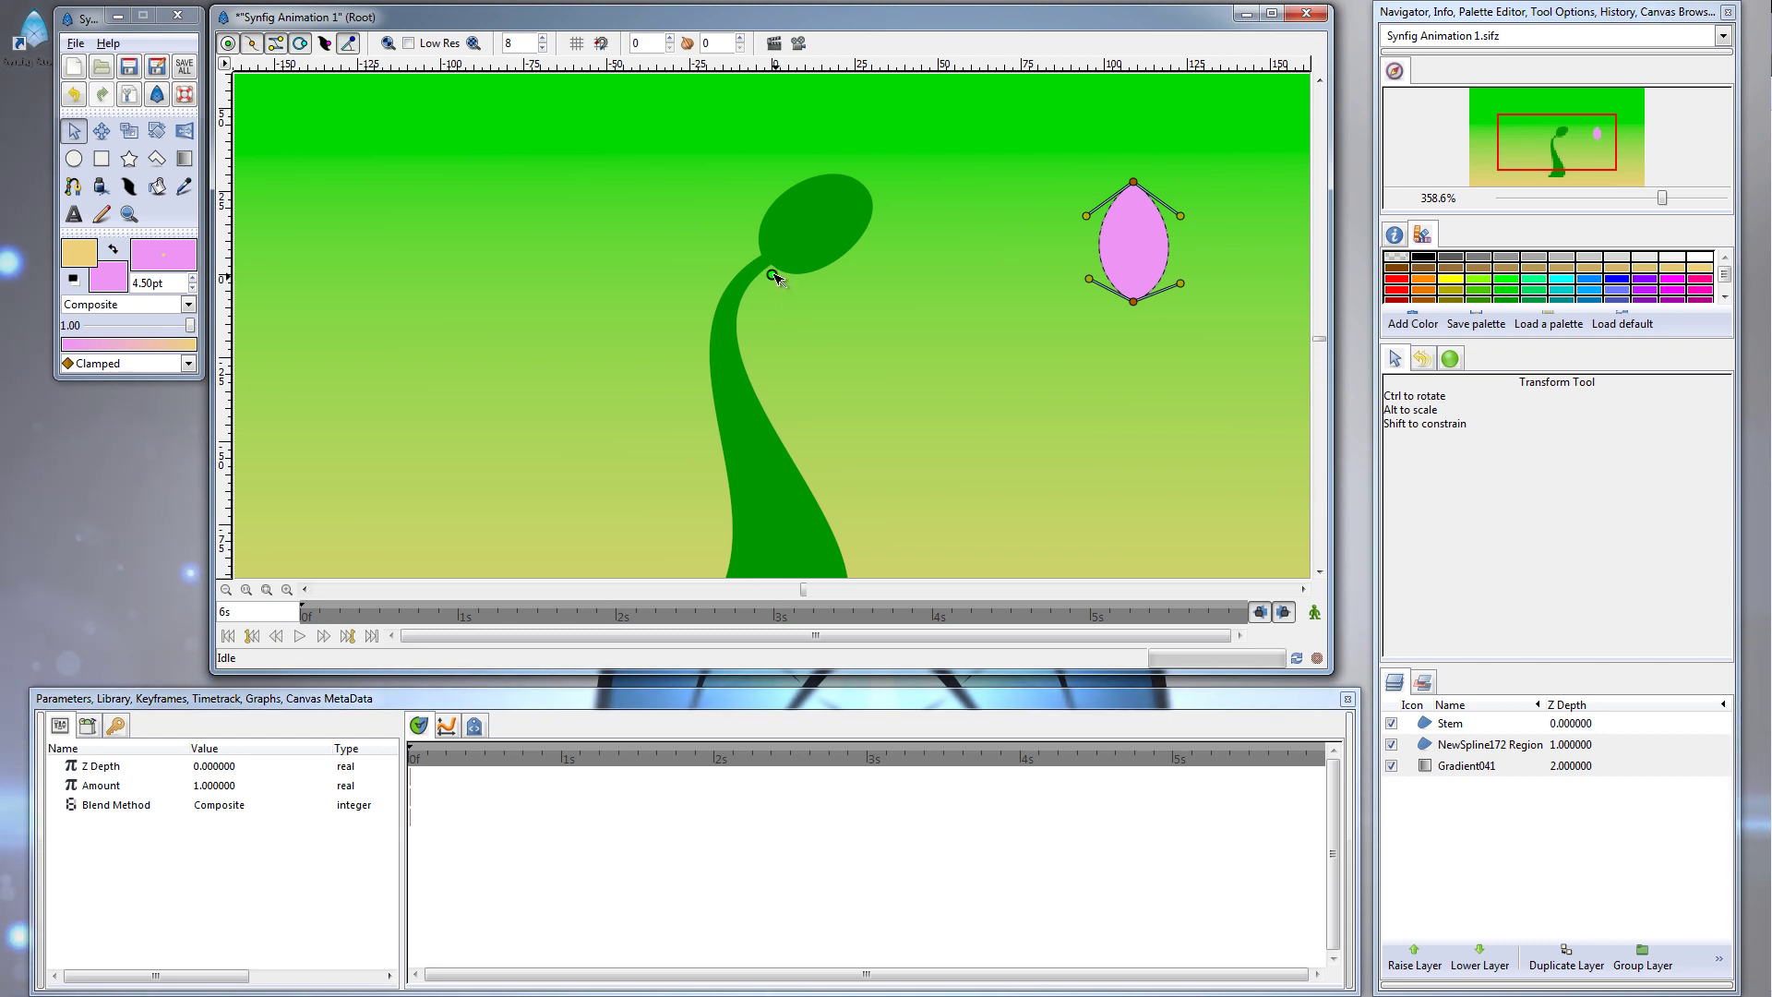
Shift the petal's vertices so its base sits just below its origin handle, and move the petal by the origin to the stem's right
left_click_drag(773, 275, 638, 263)
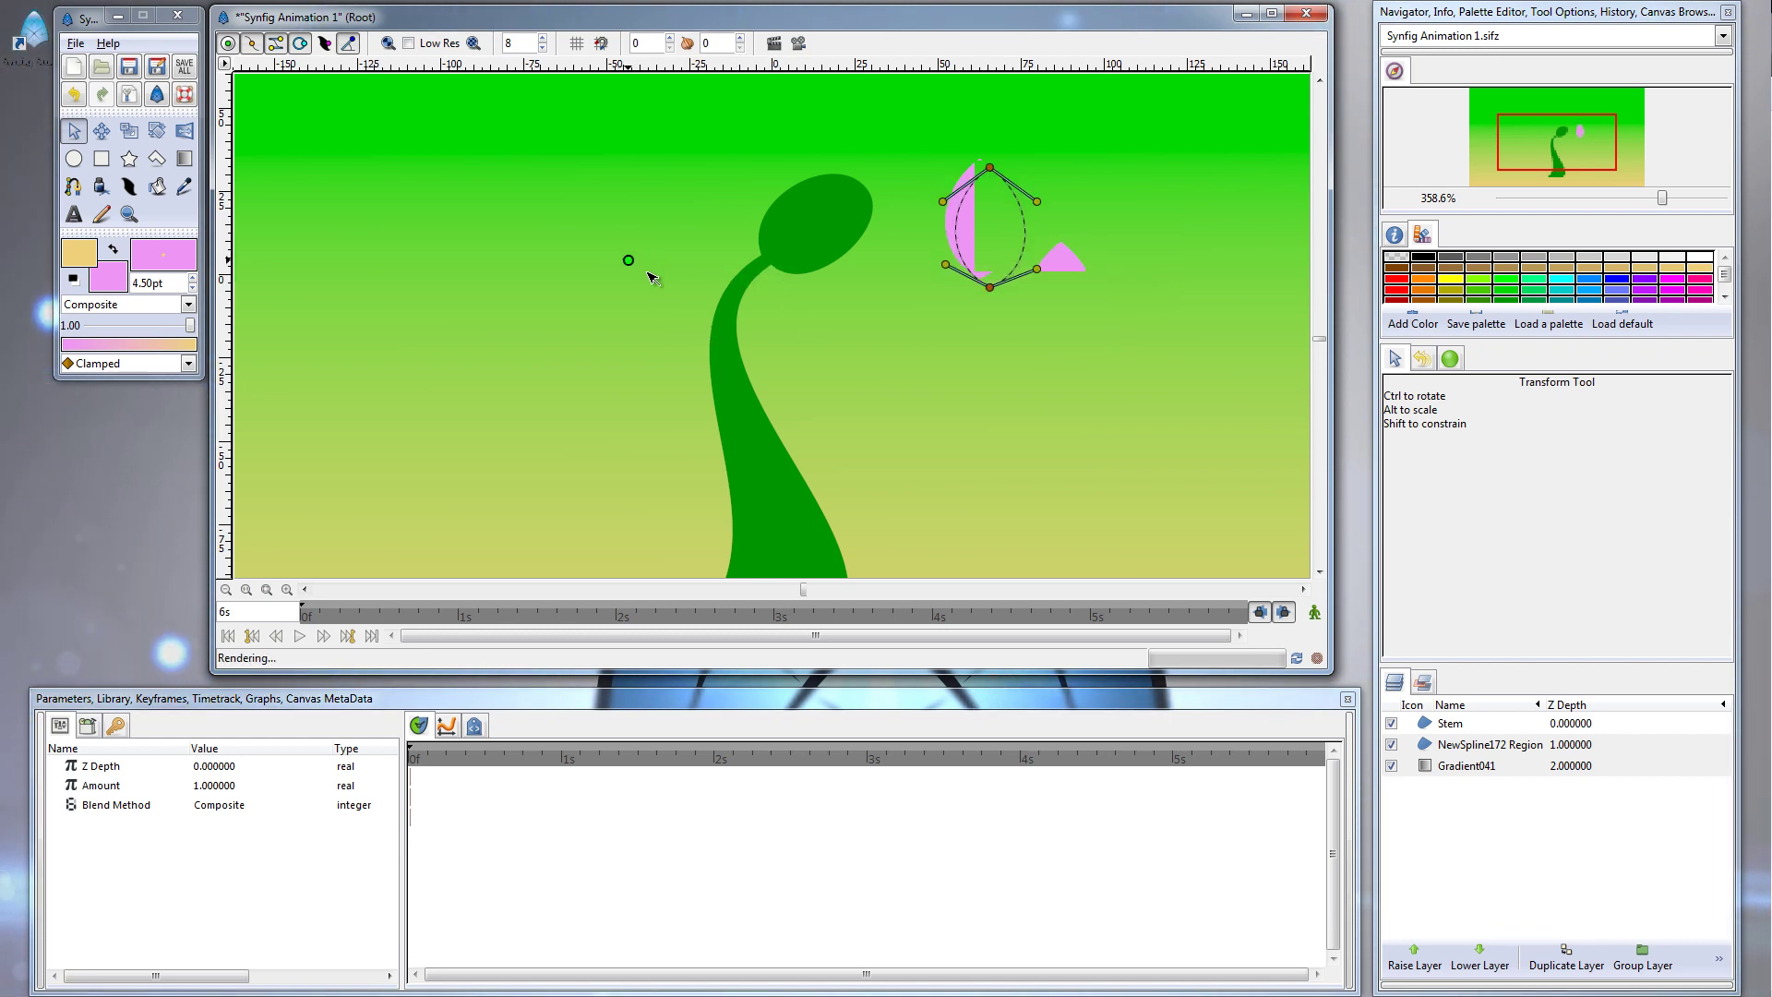
left_click_drag(651, 277, 763, 330)
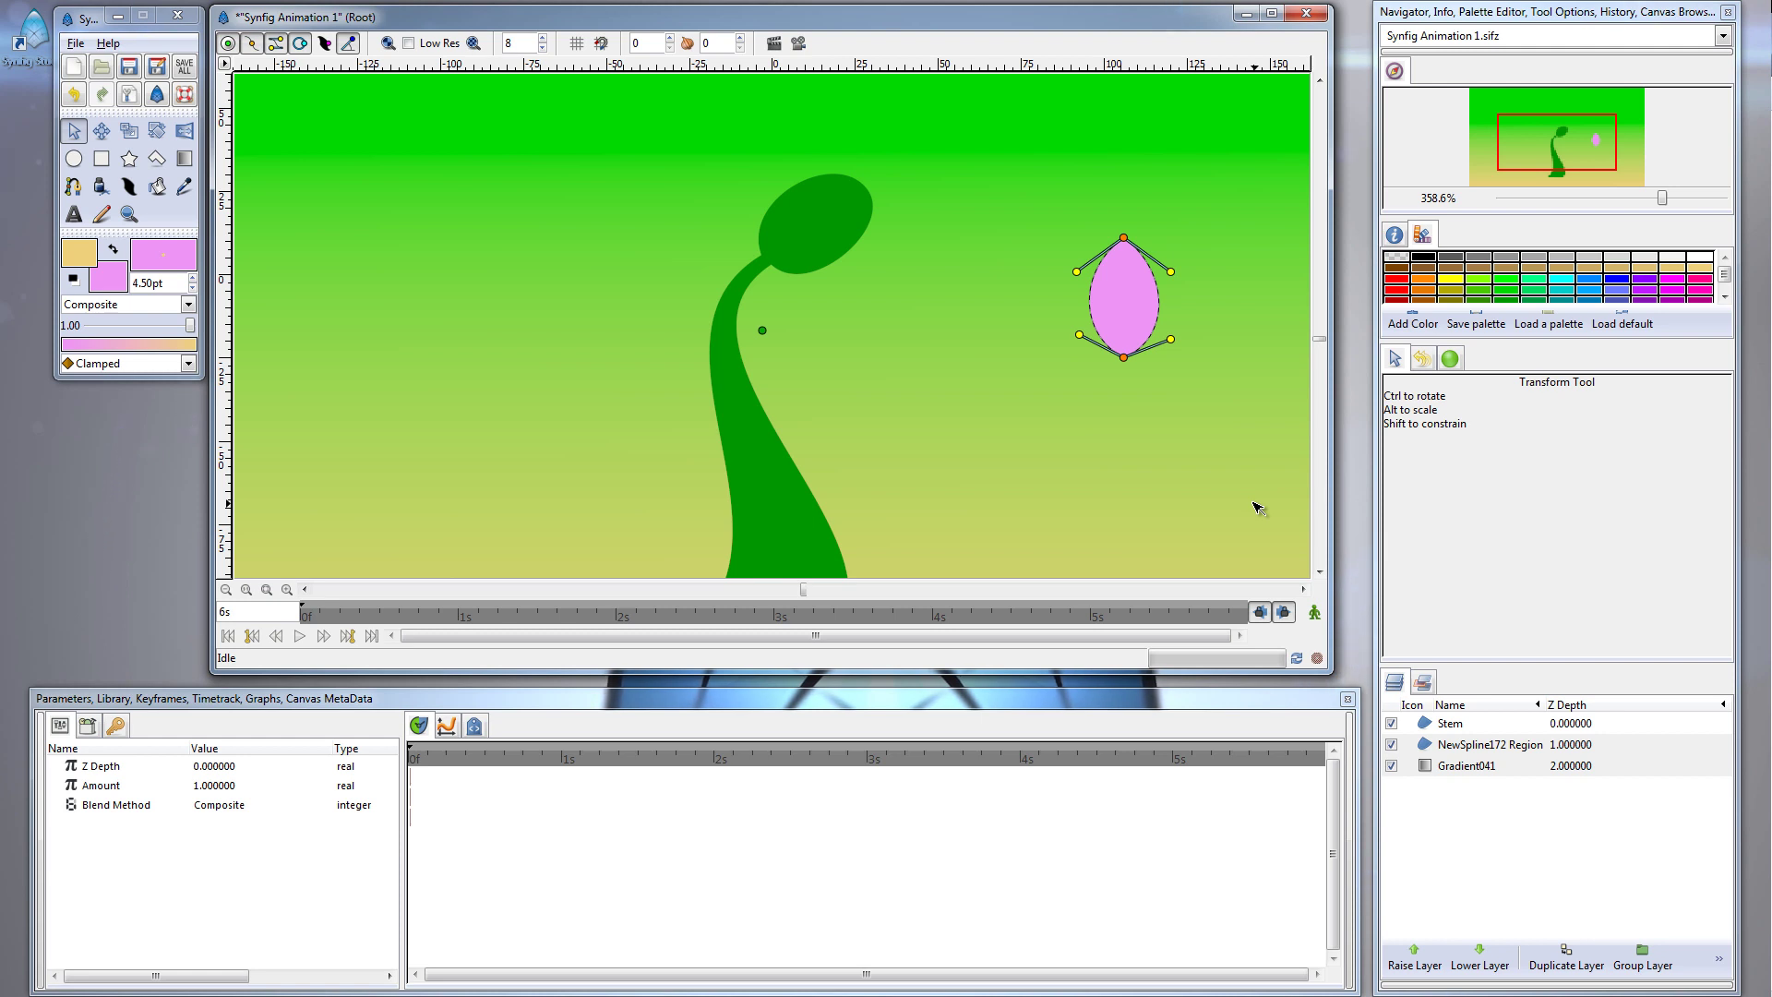
left_click(1159, 399)
left_click(1136, 277)
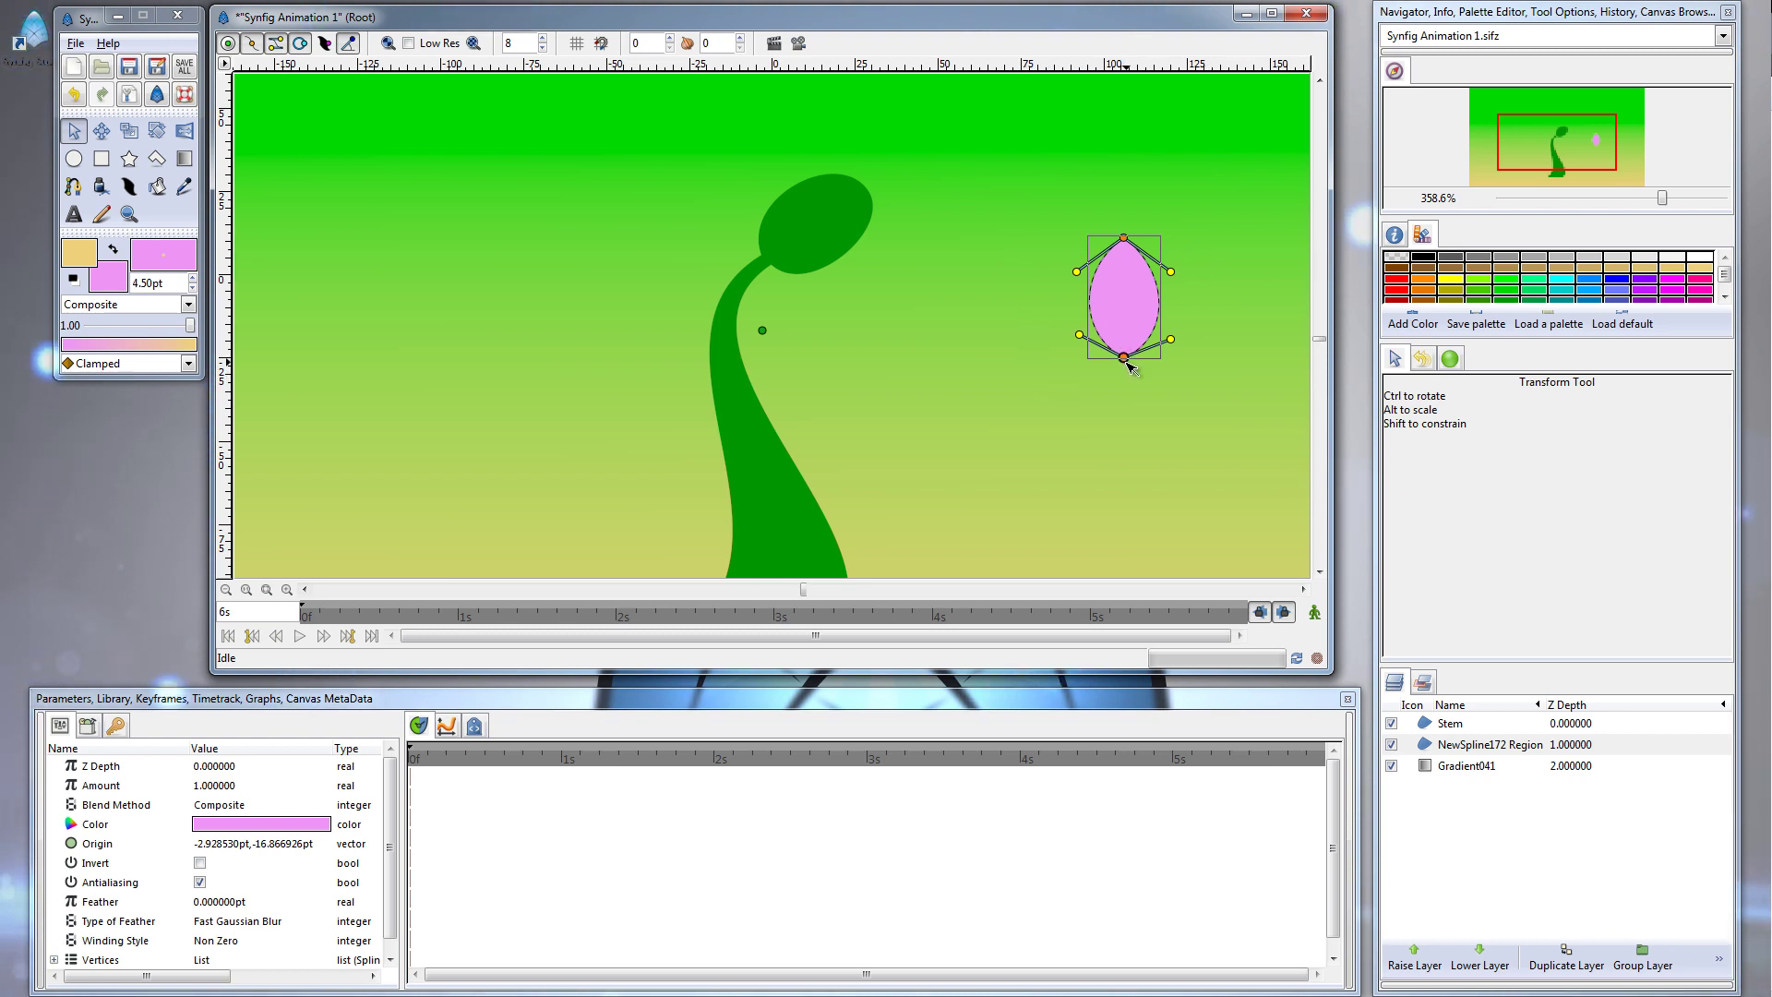
left_click_drag(1125, 360, 766, 356)
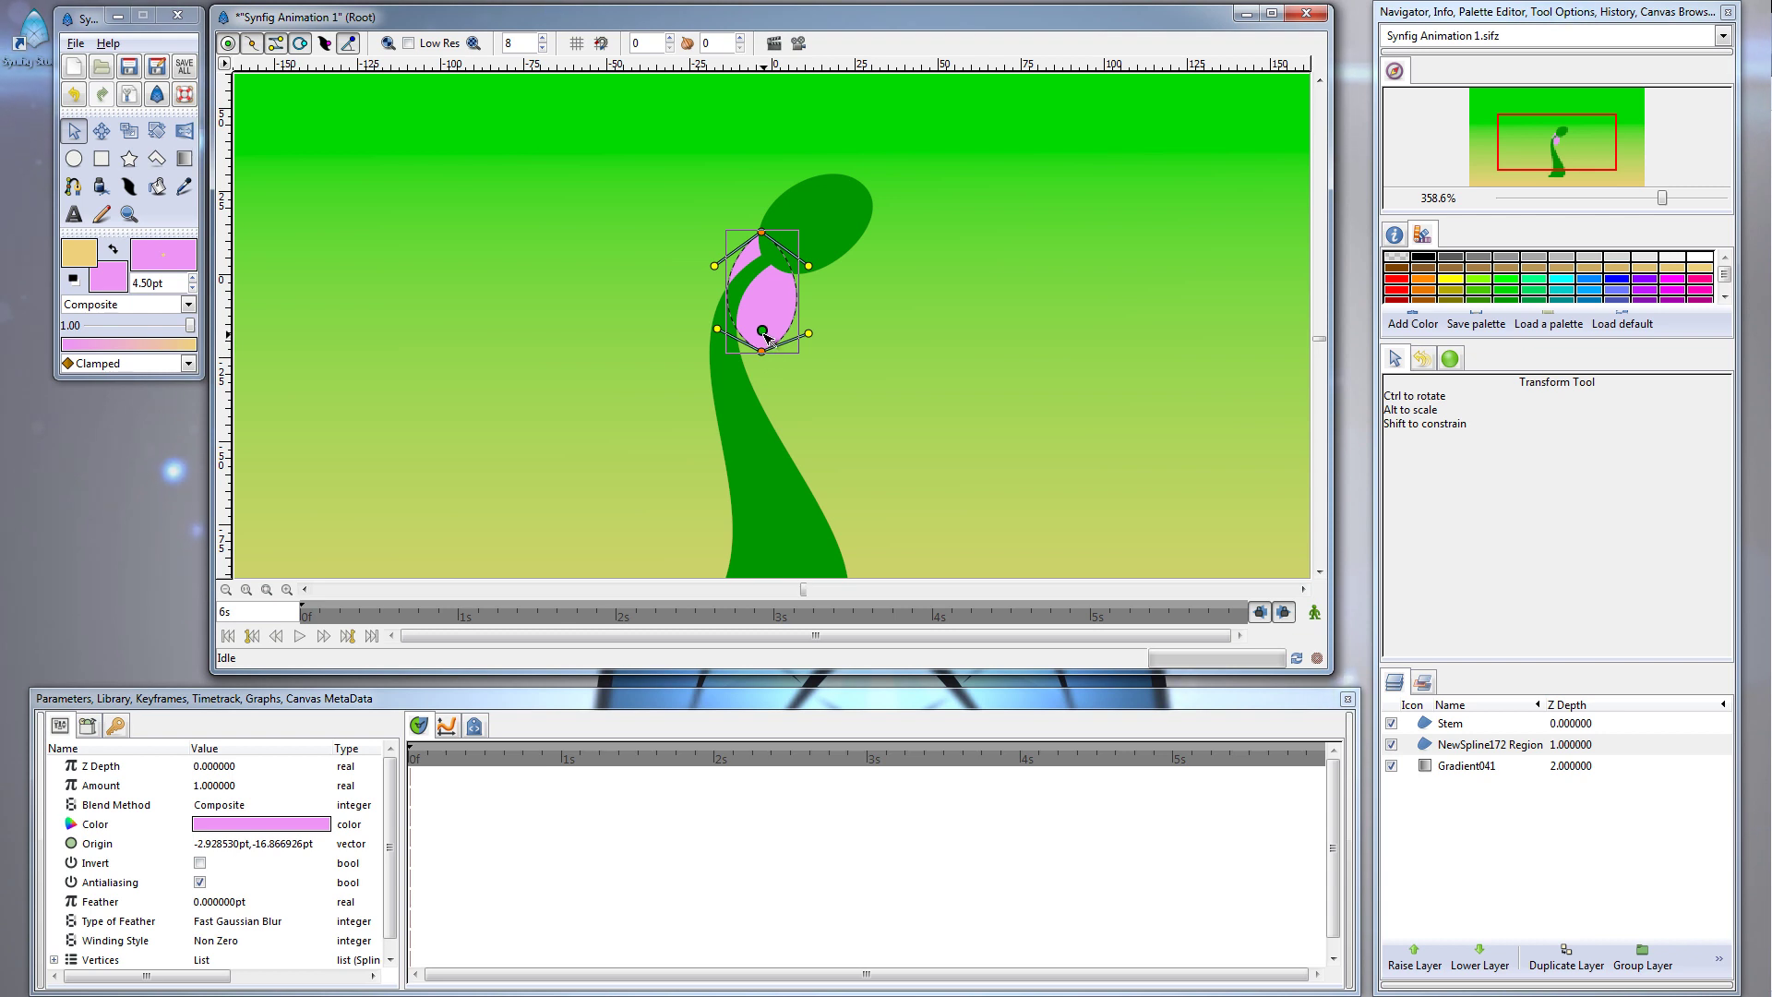
left_click_drag(763, 331, 1058, 368)
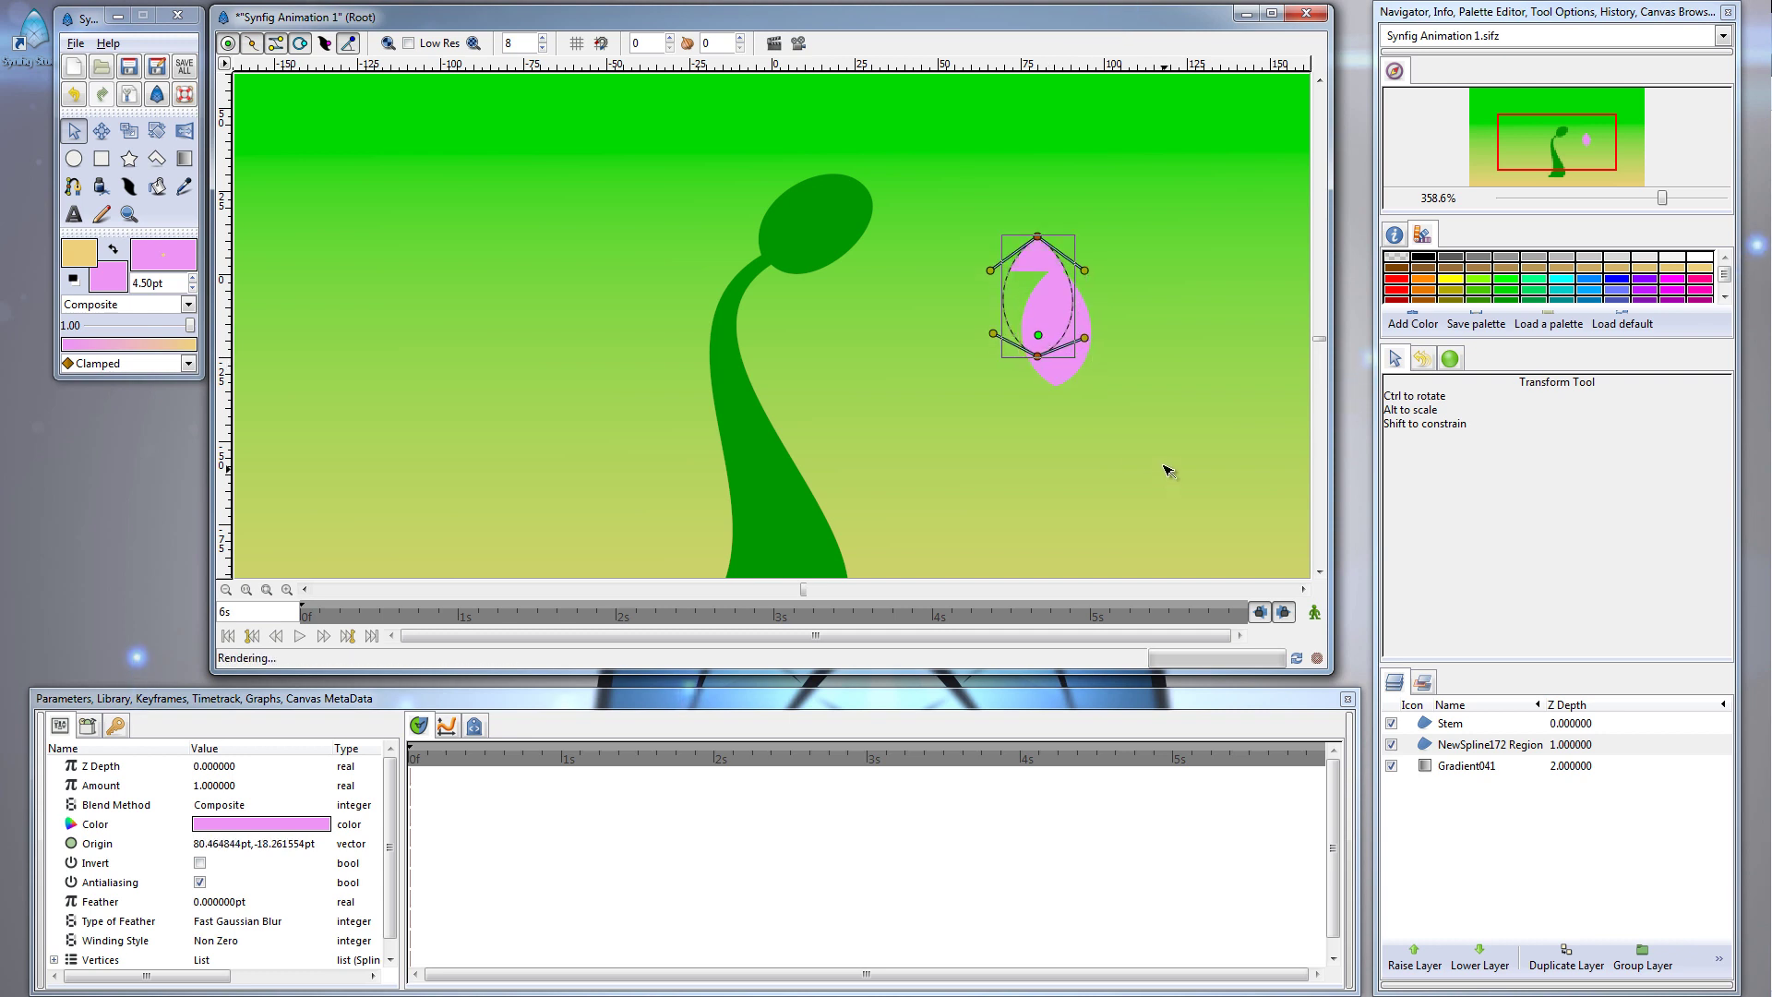
Rename the new pink region layer as Petal
double_click(1505, 744)
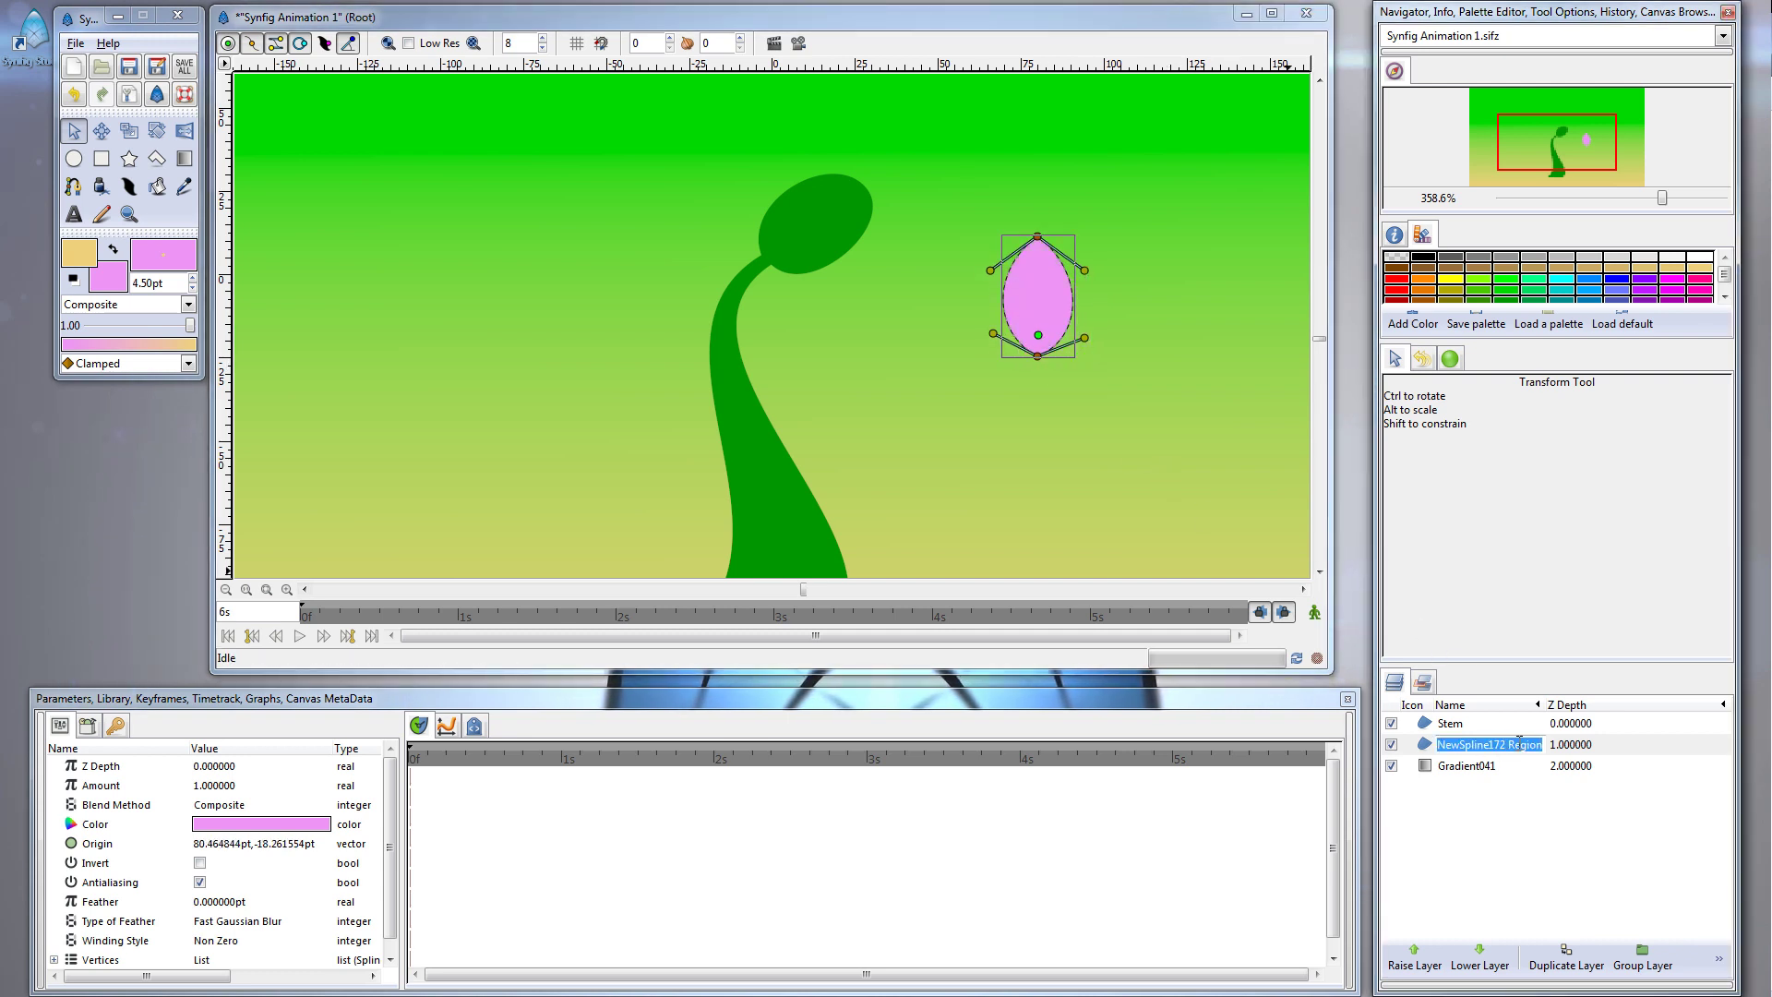
type("Petal")
key("Return")
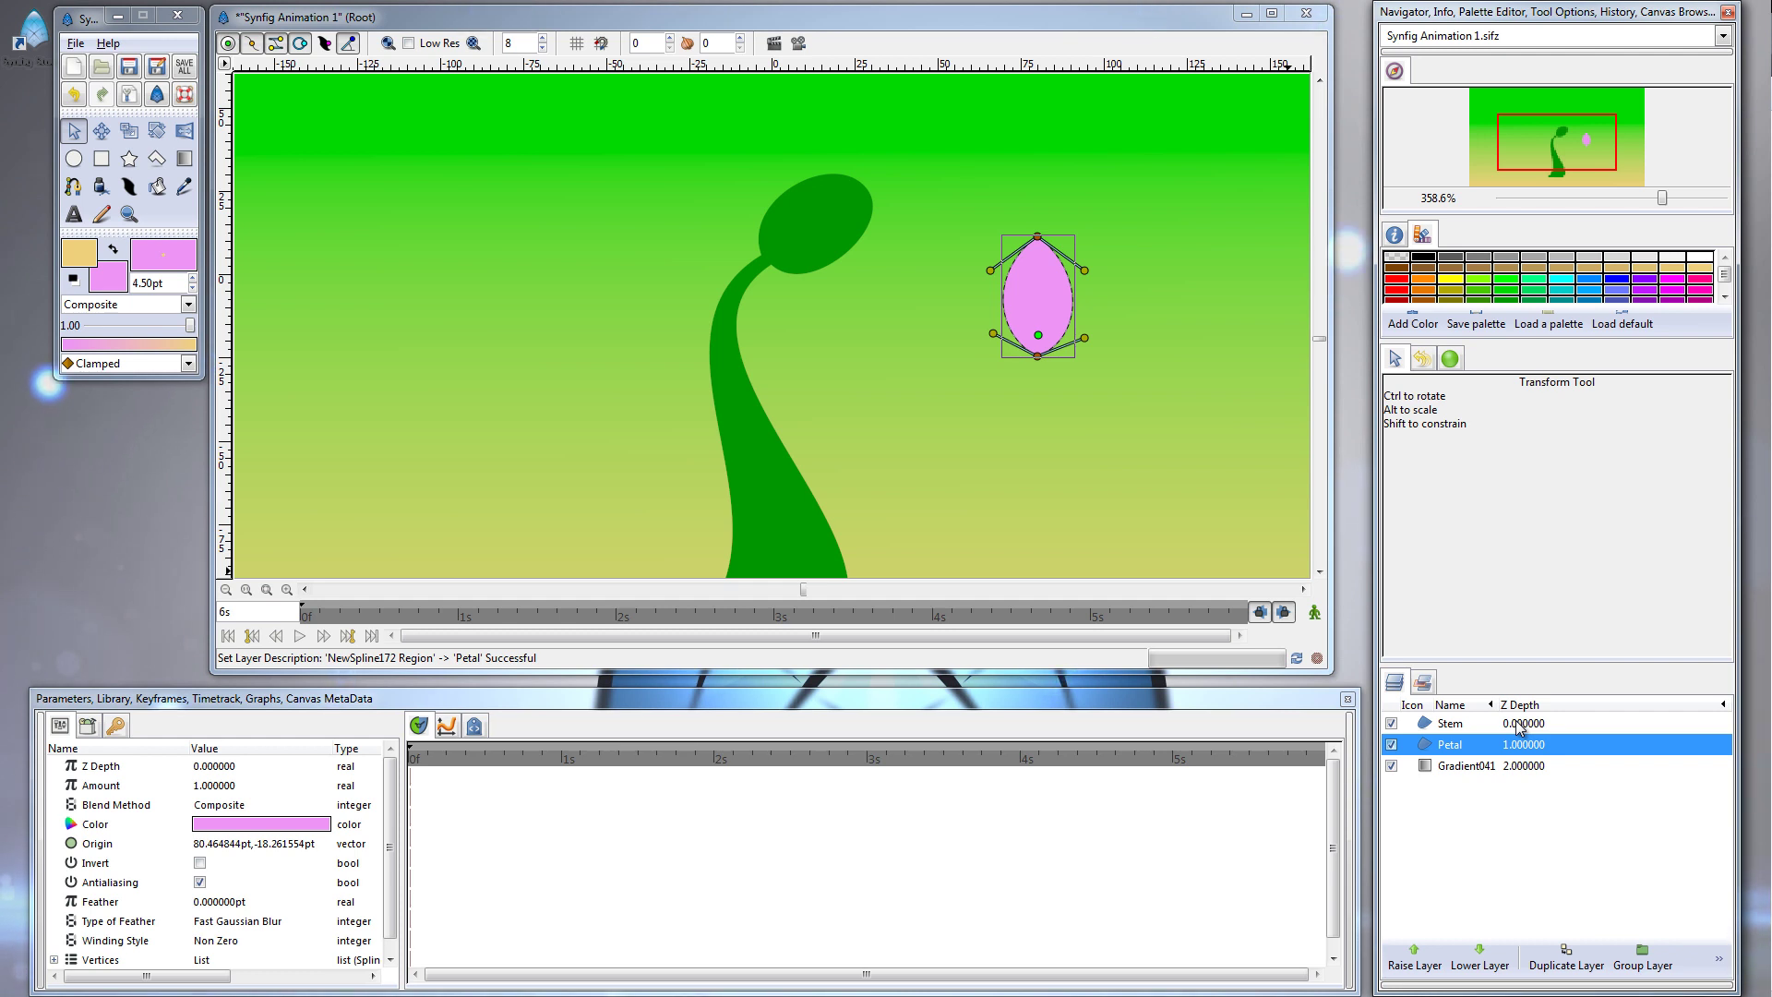
Select the Stem and Petal layers together and link the petal's origin to the vertex at the bud's tip
left_click(1520, 728, "ctrl")
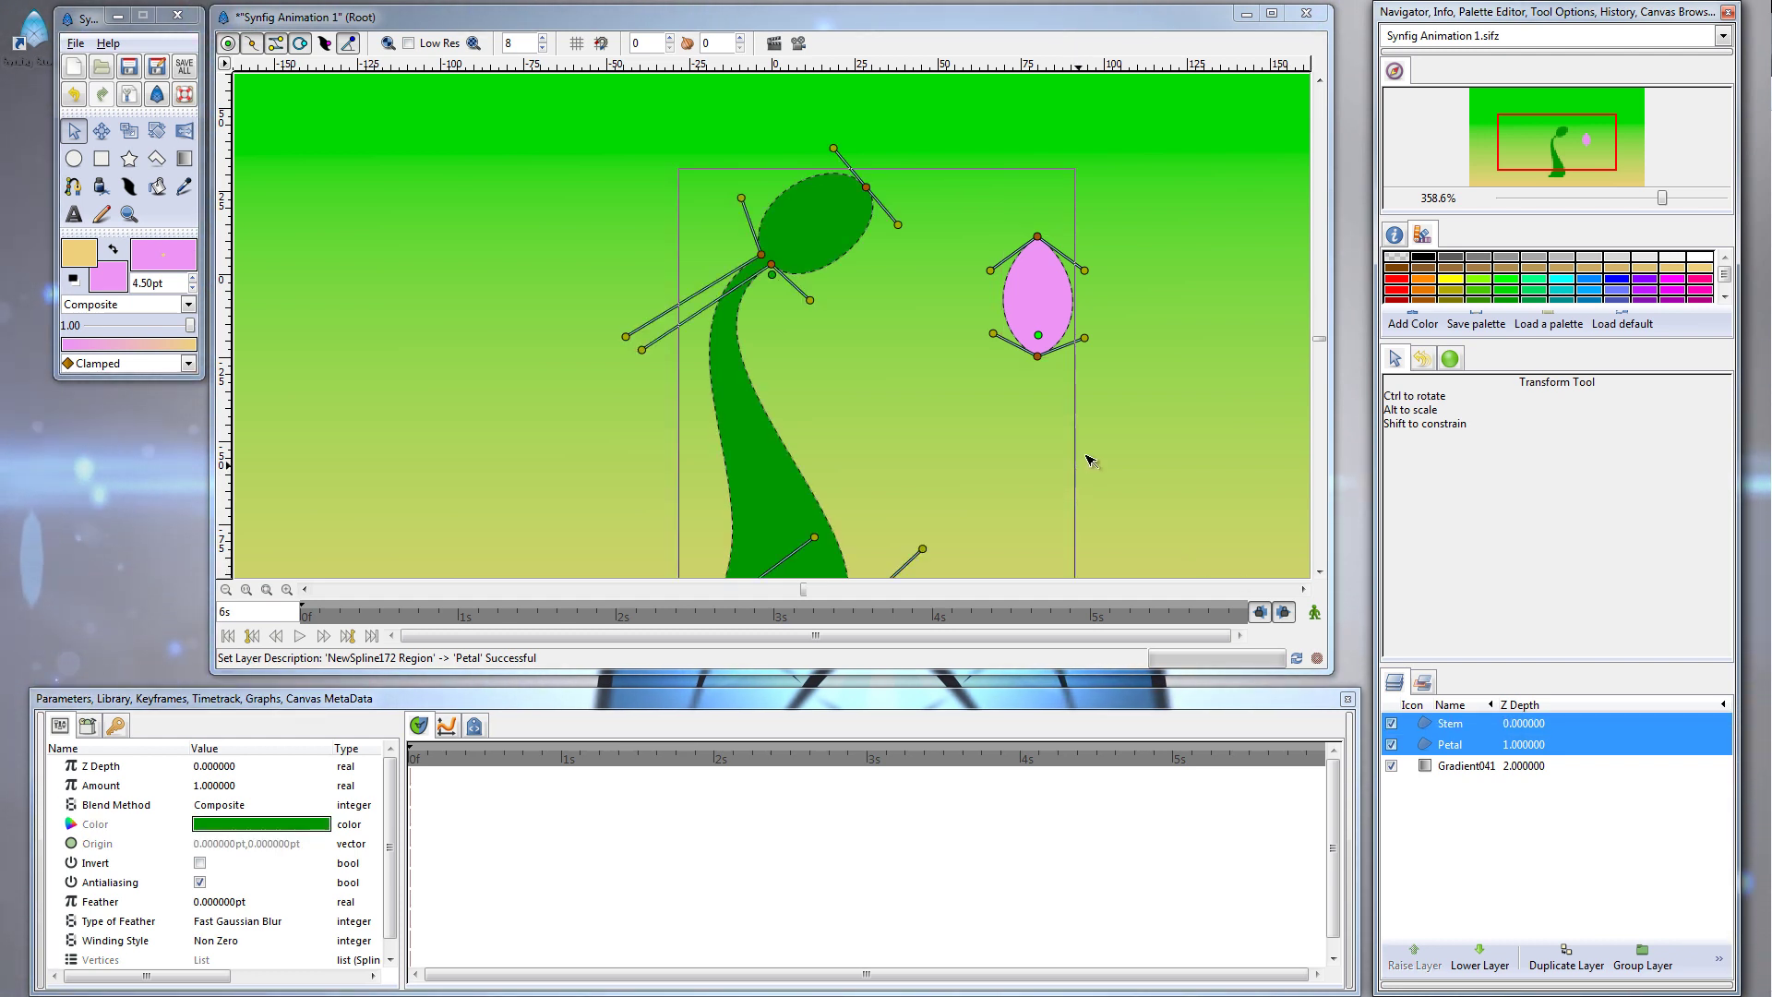
left_click(1039, 338)
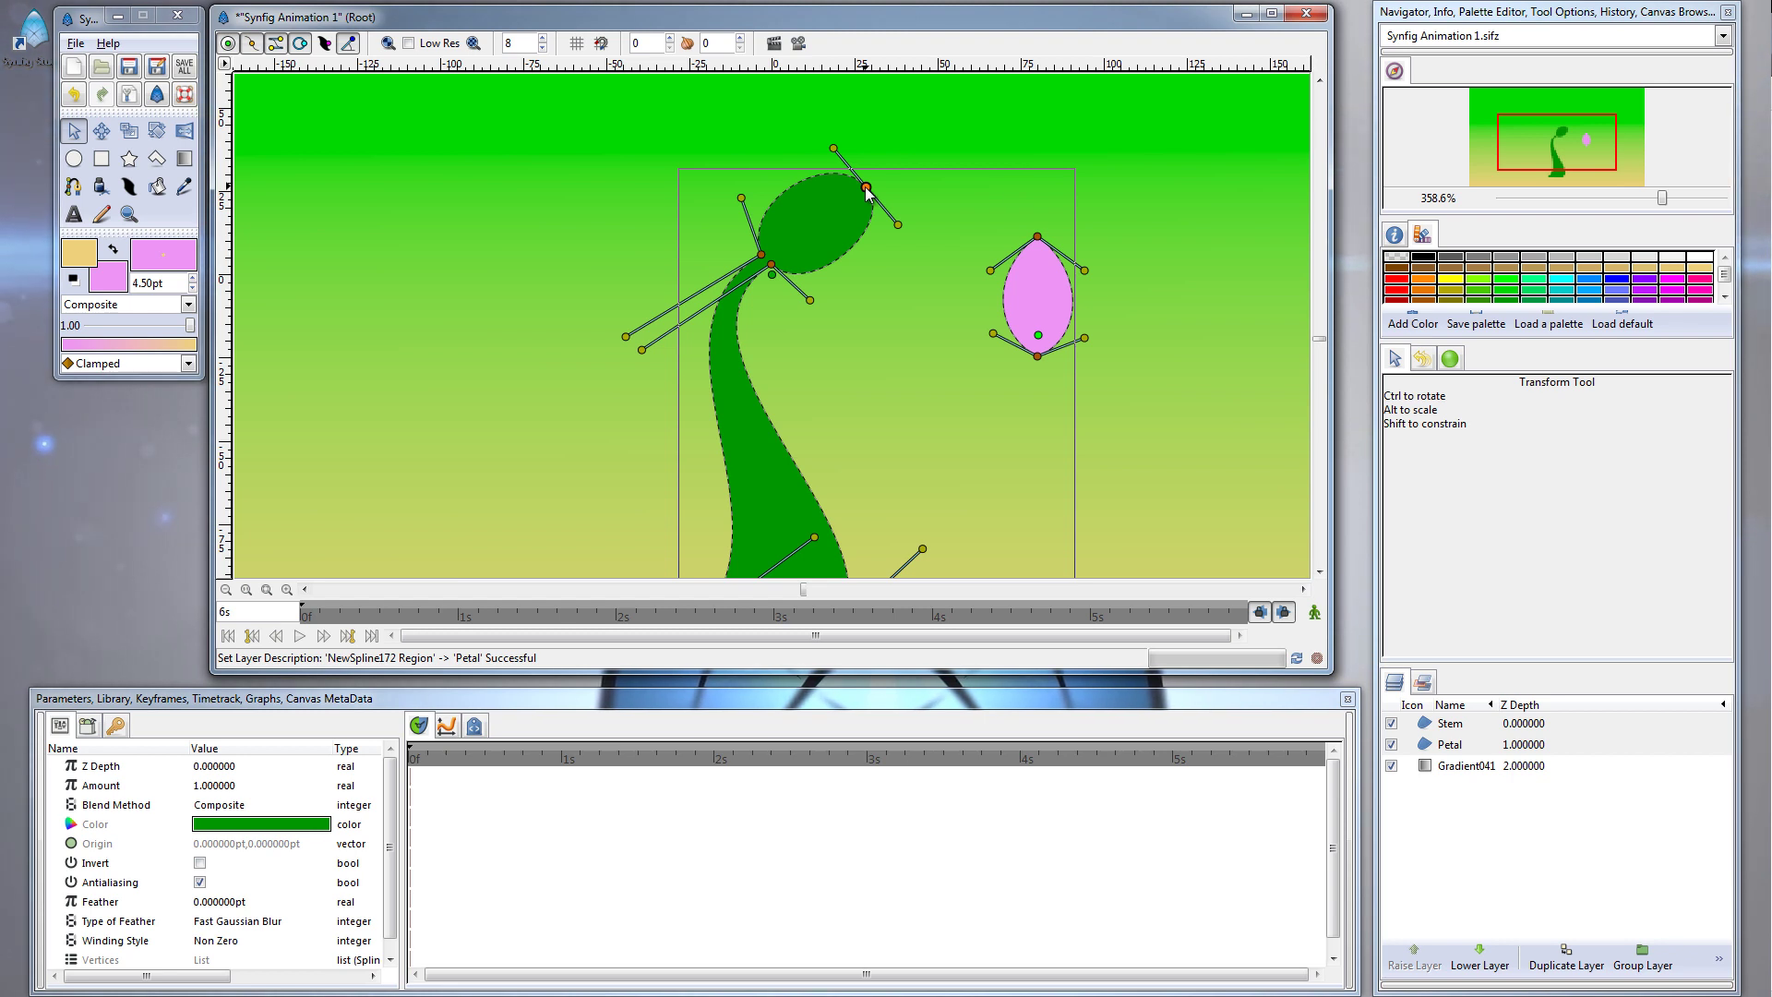
right_click(866, 186)
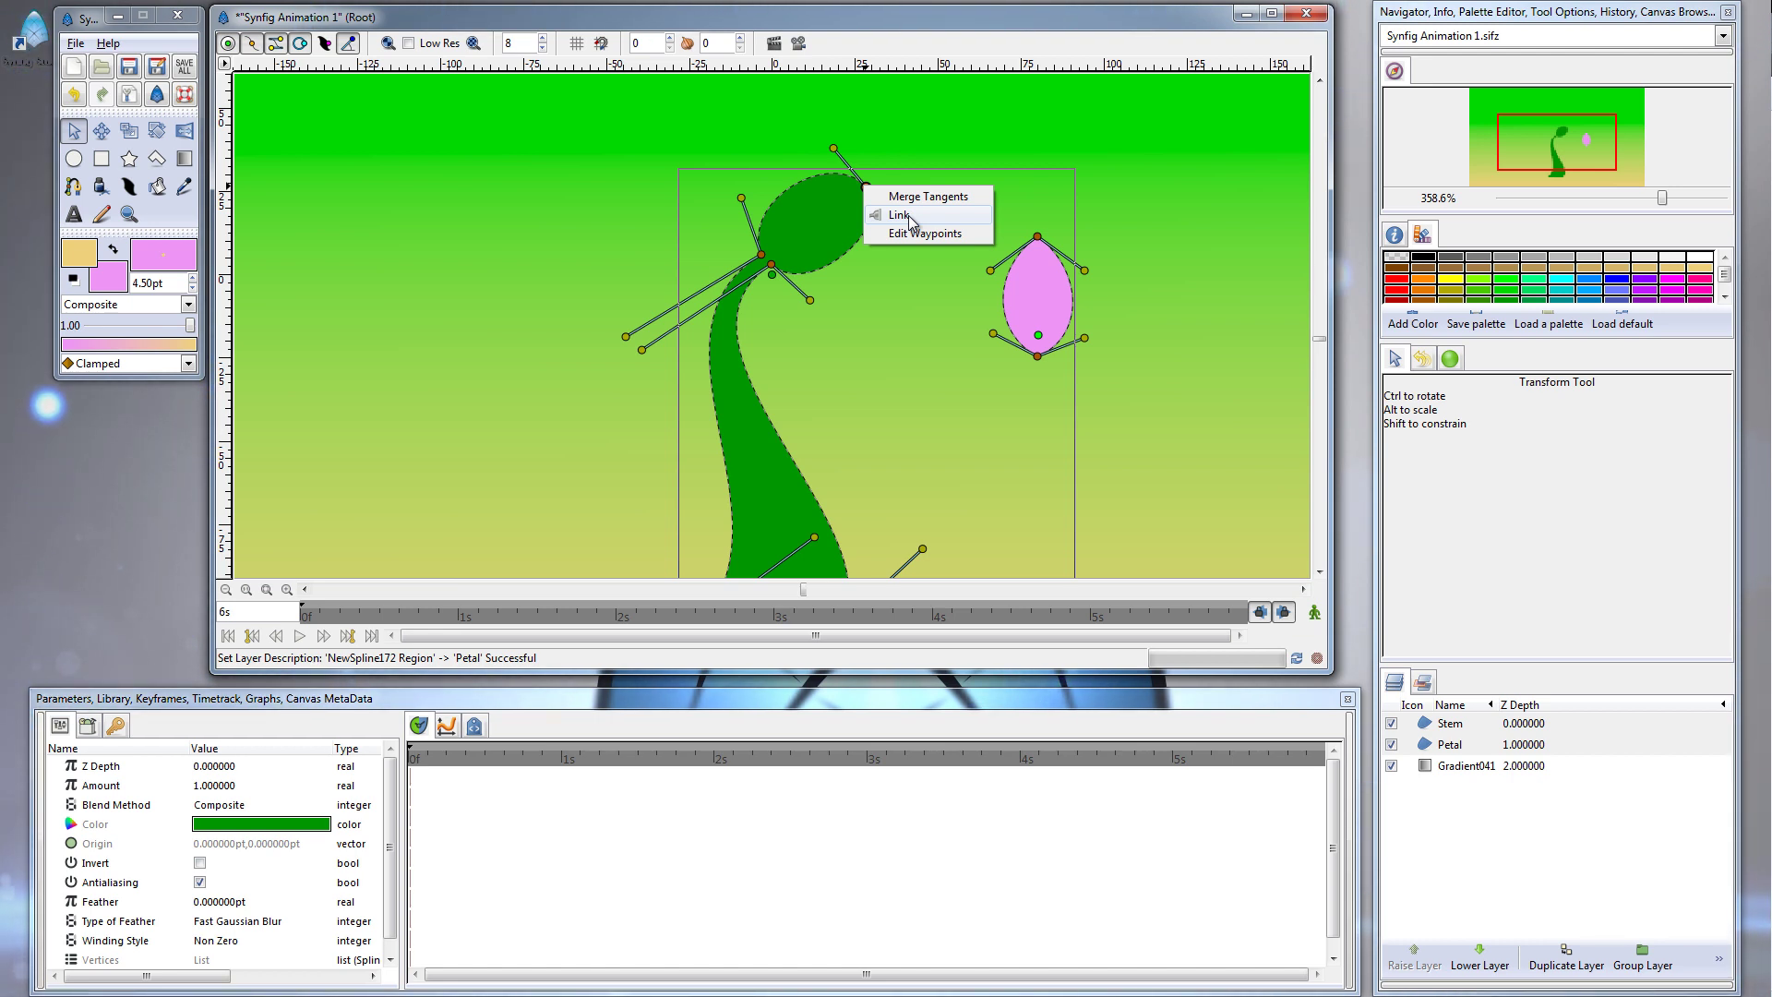
left_click(909, 222)
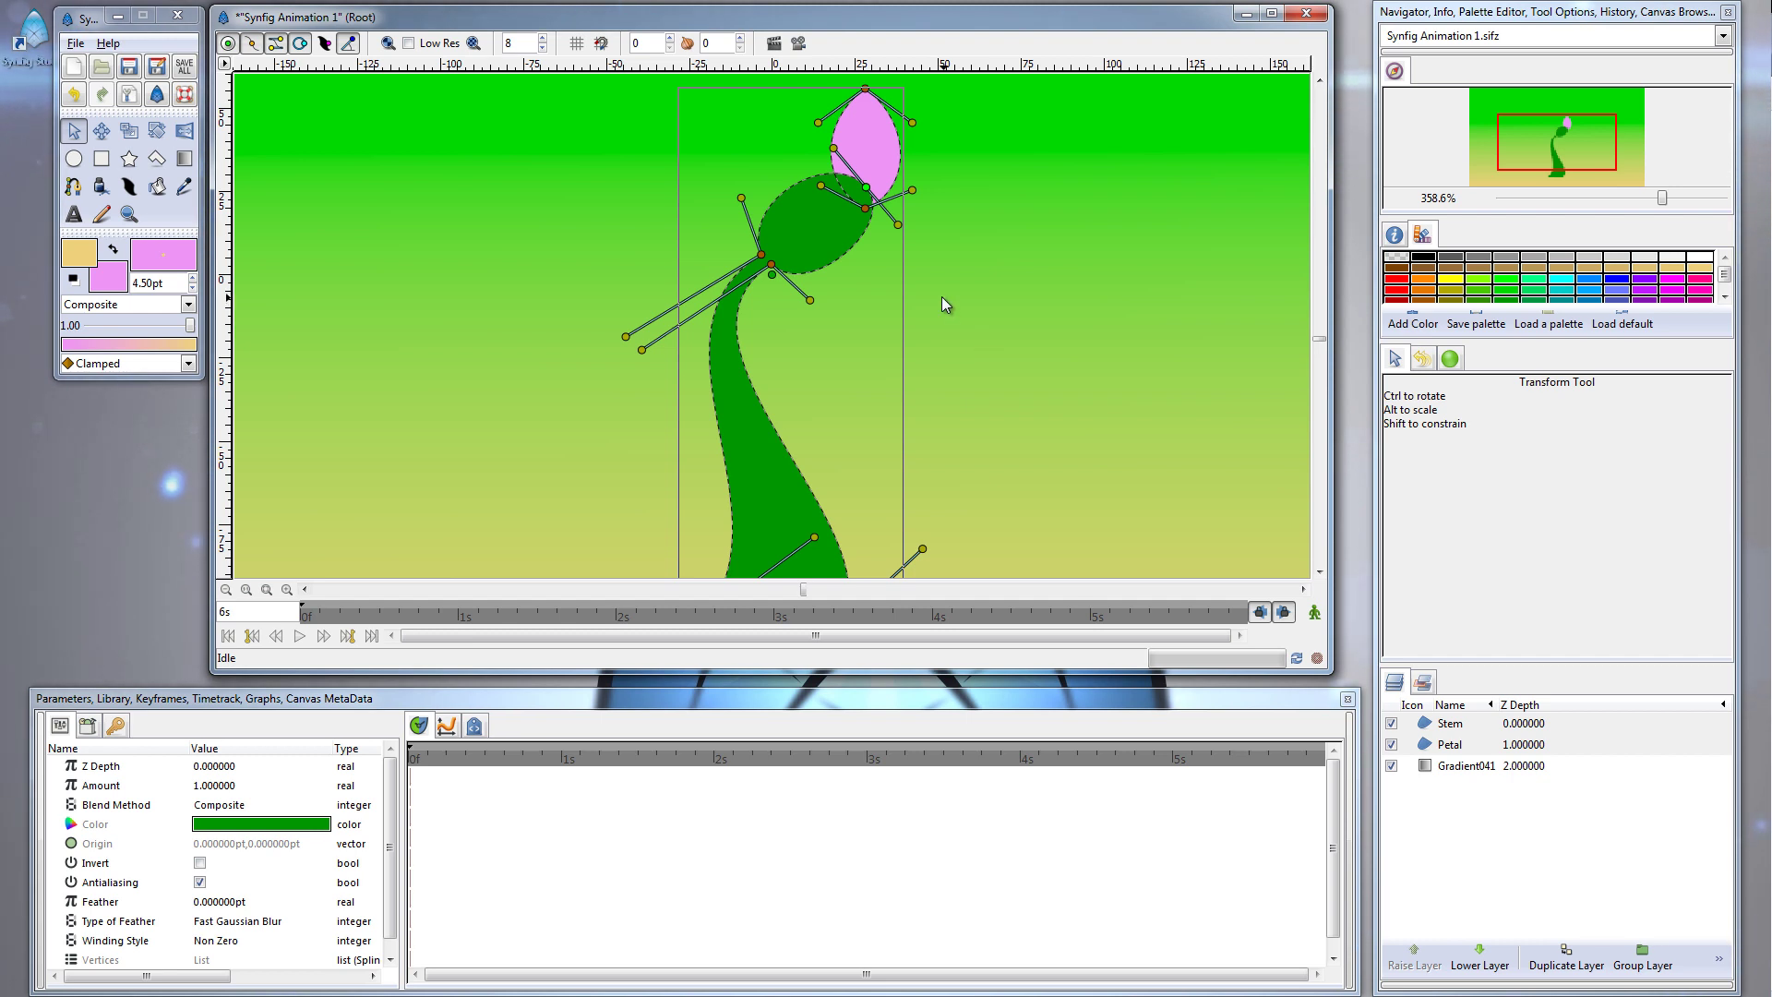
Try to move the stem's bud-tip vertex to test whether the linked petal follows it
left_click(885, 227)
left_click(846, 205)
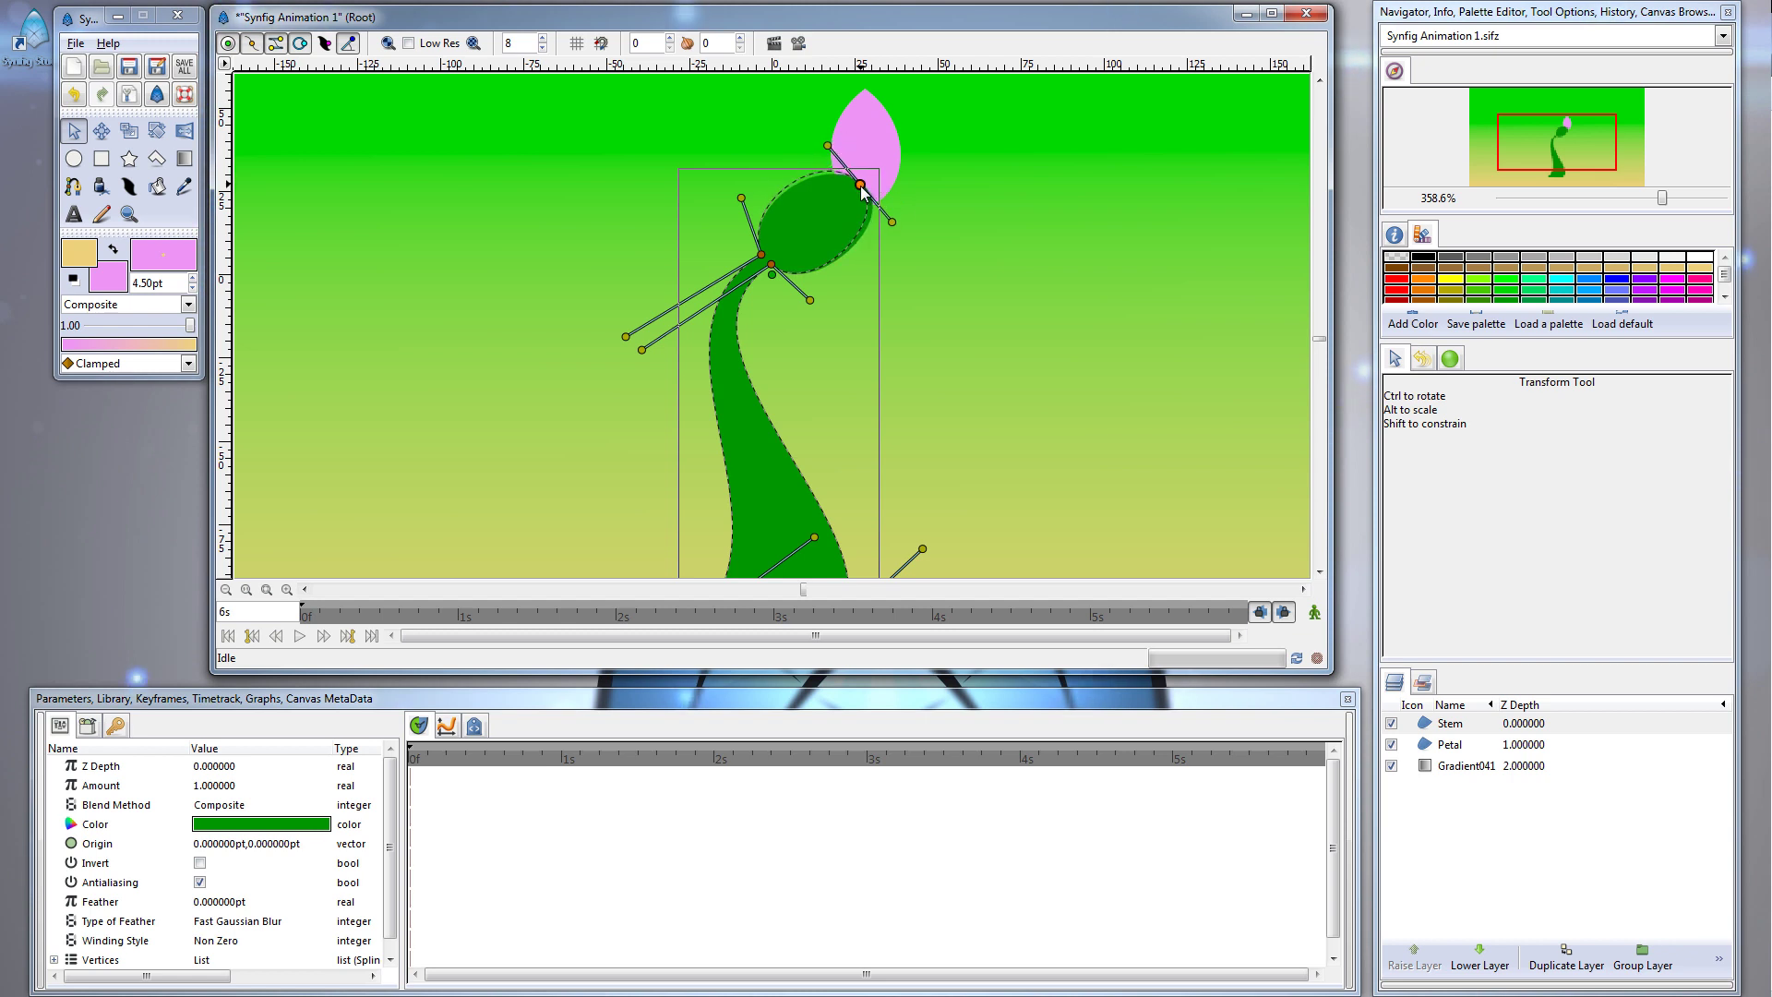
left_click_drag(860, 185, 845, 280)
left_click(880, 406)
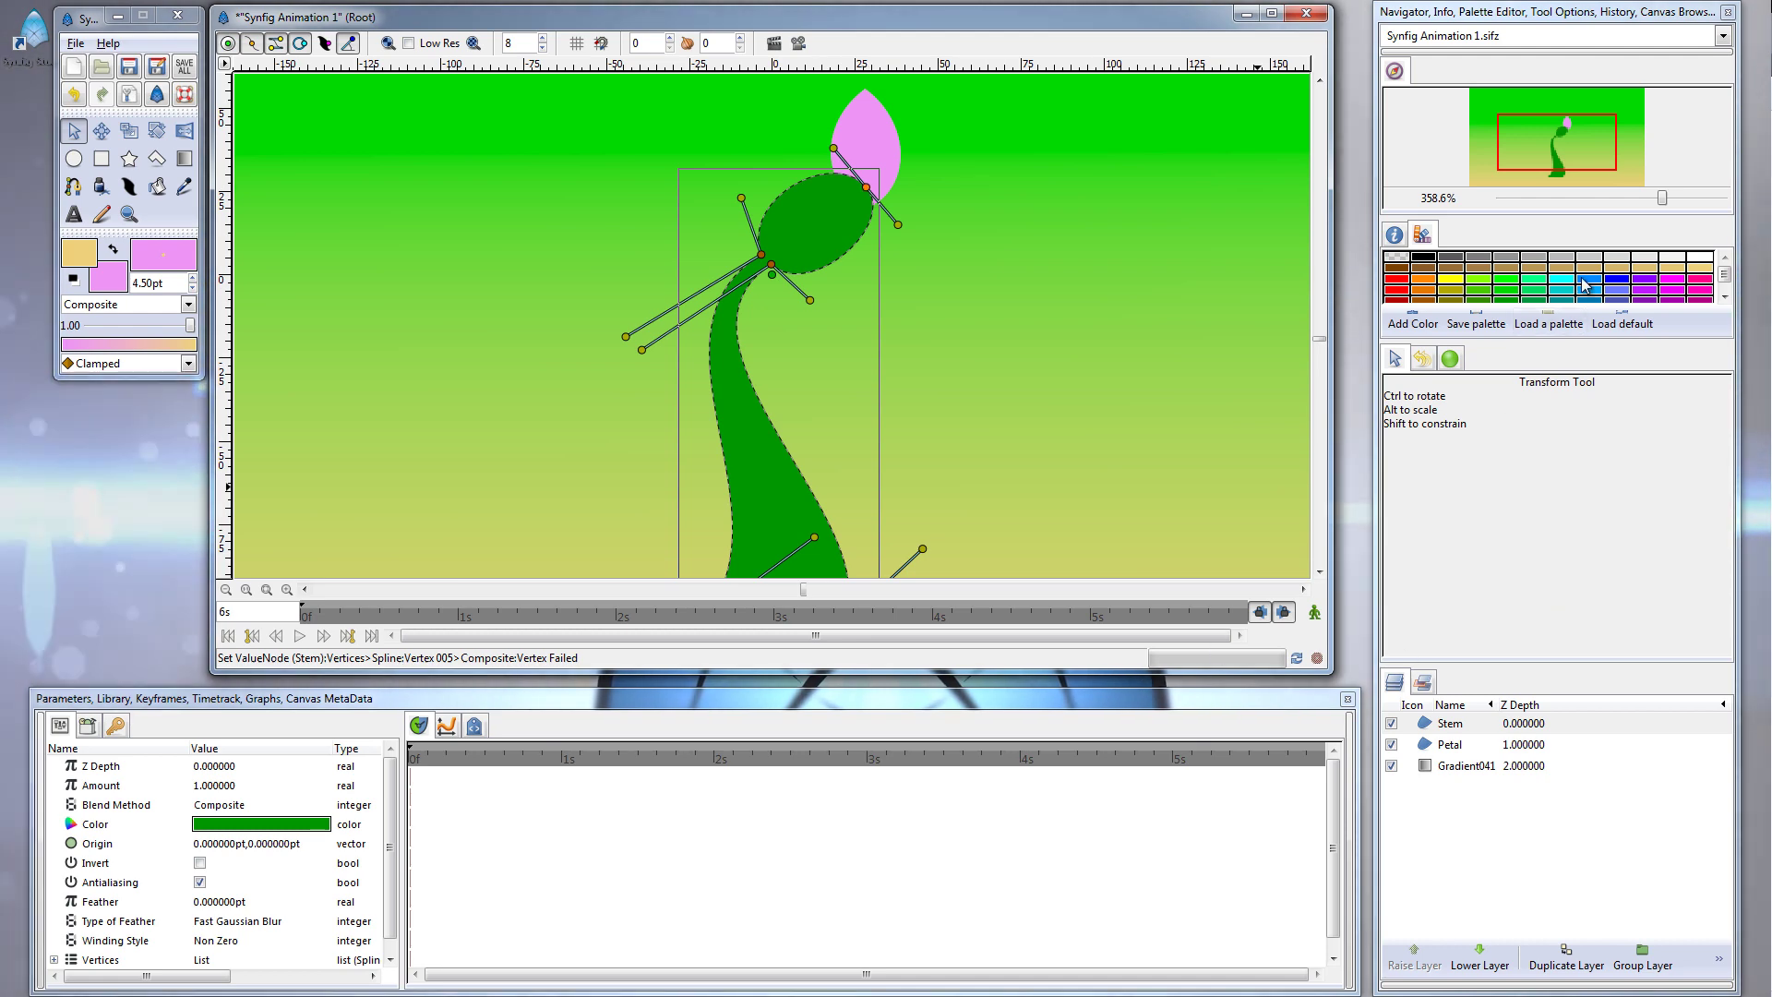
left_click_drag(1667, 201, 1651, 203)
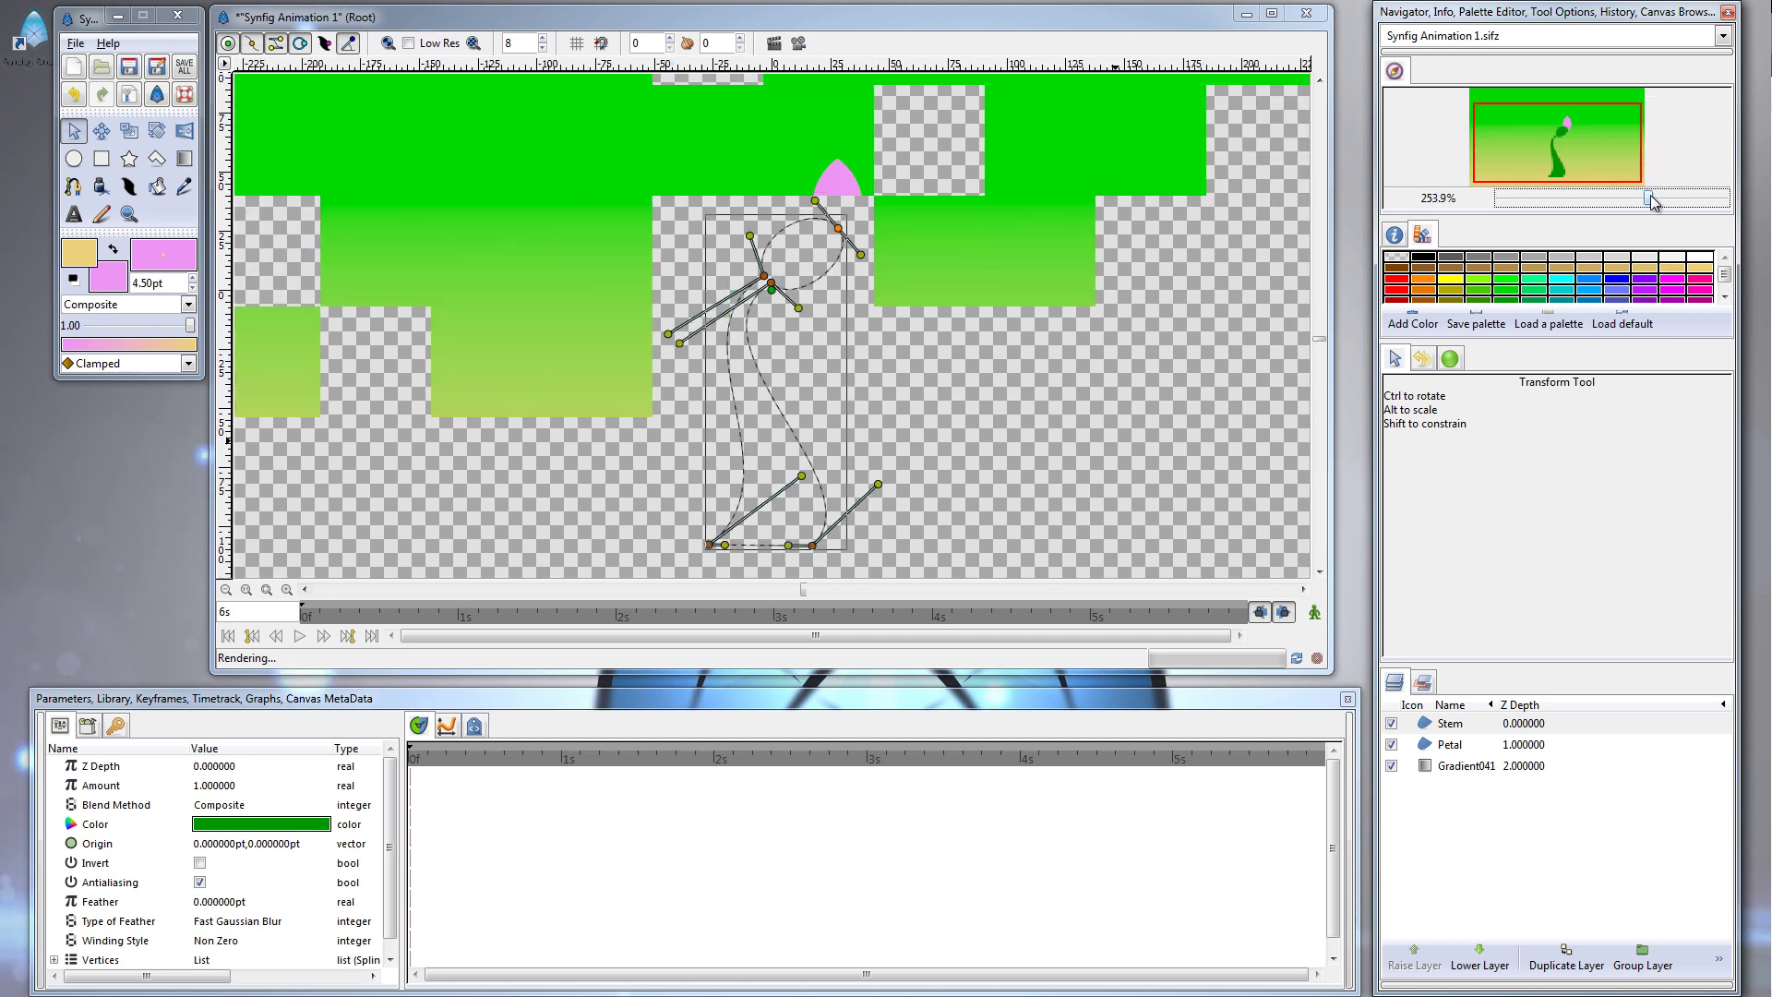
Play the animation from the first frame to check whether the linked petal follows the growing stem
left_click(230, 636)
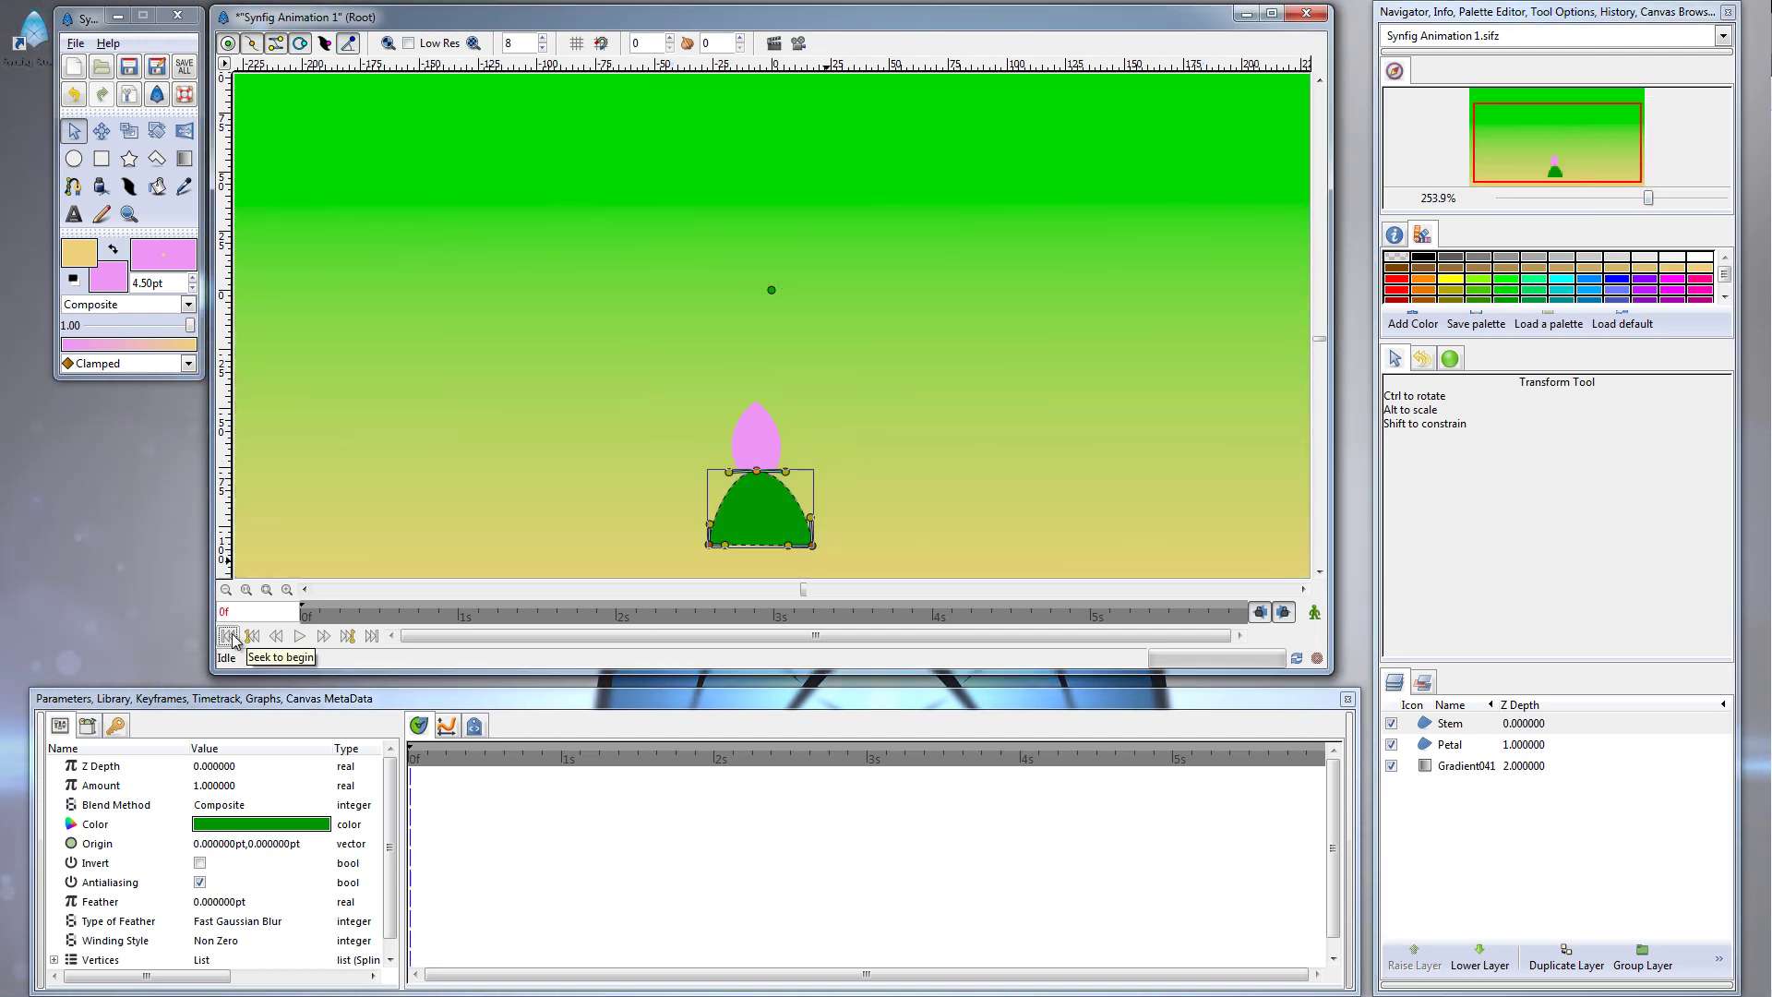
left_click(1466, 765)
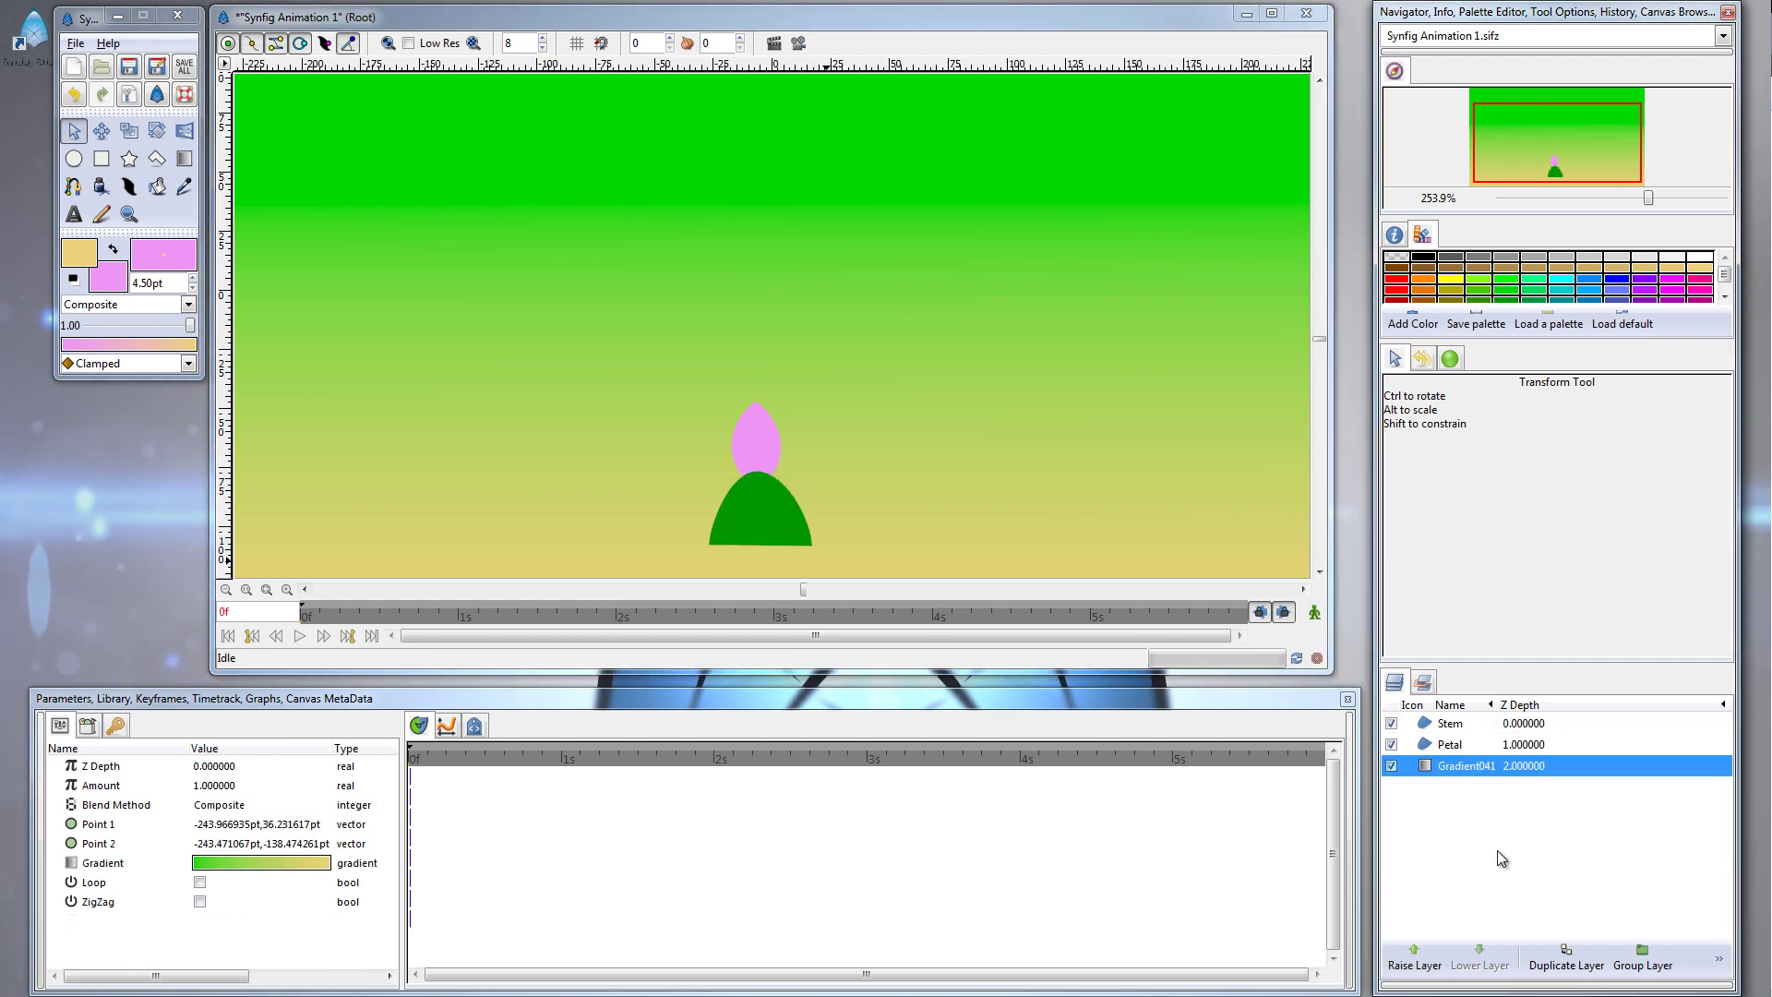
left_click(300, 637)
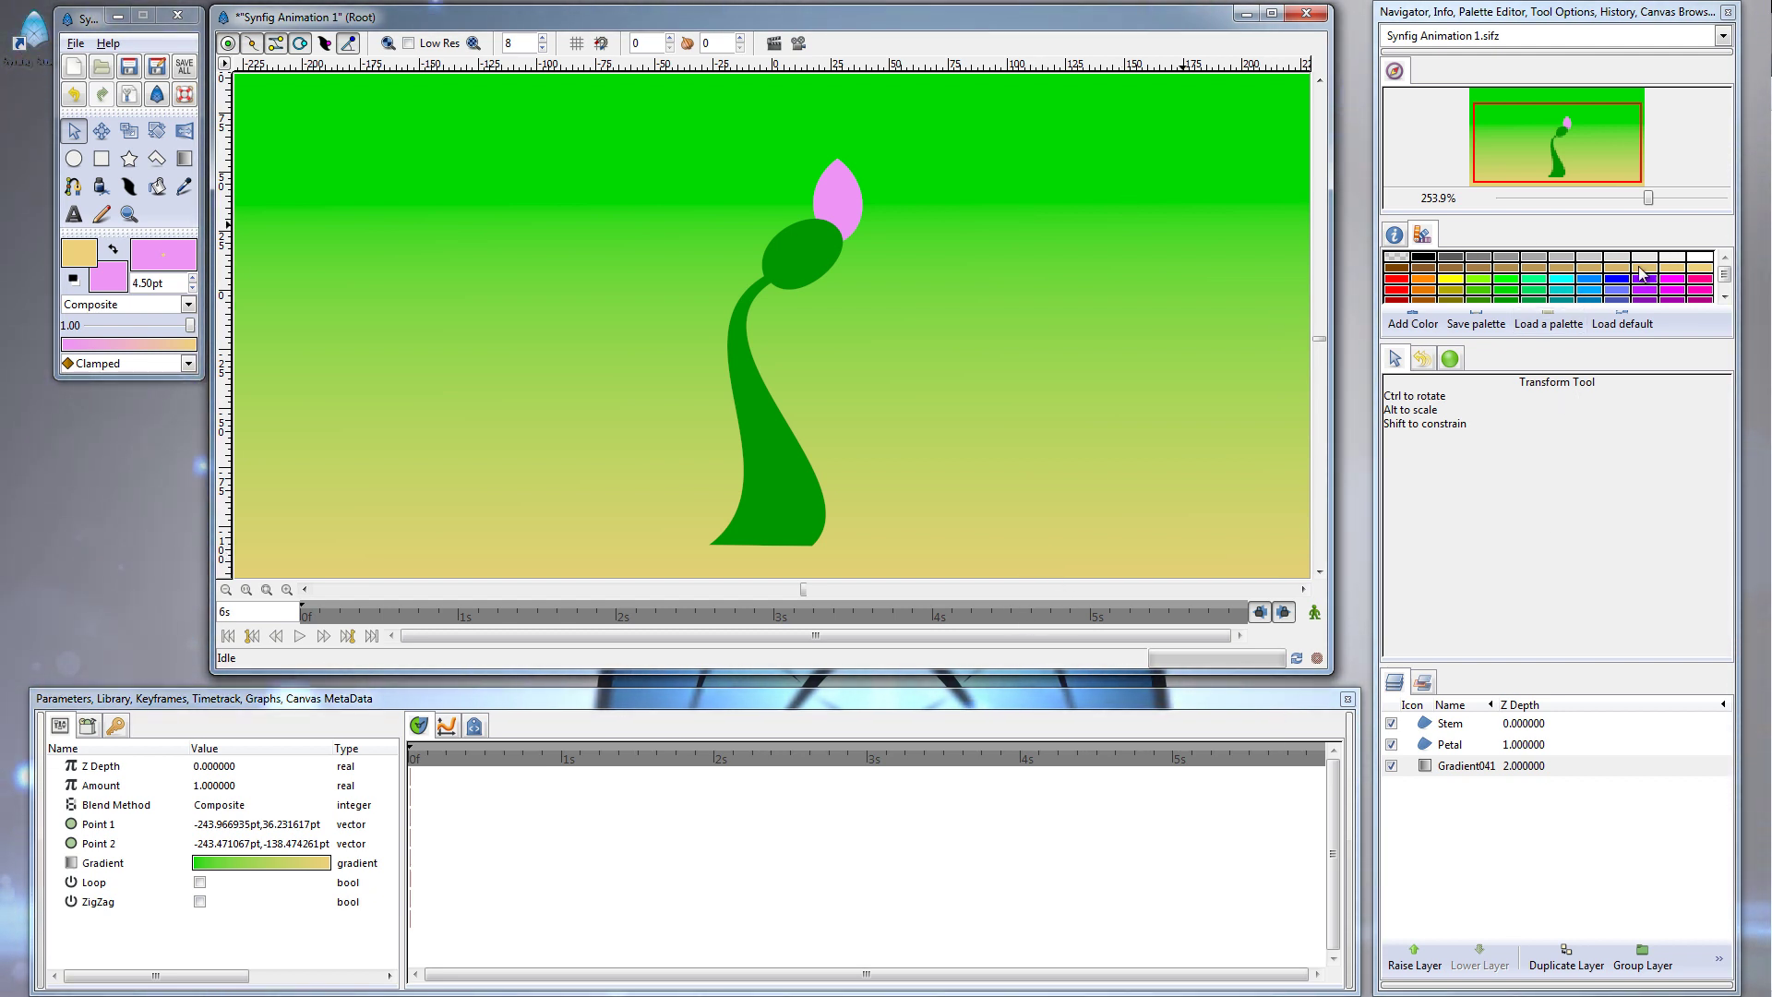
Shift all of the Petal layer's vertices sideways at 6s so the petal's base sits inside the bud's tip
left_click(1451, 724)
left_click(1451, 744)
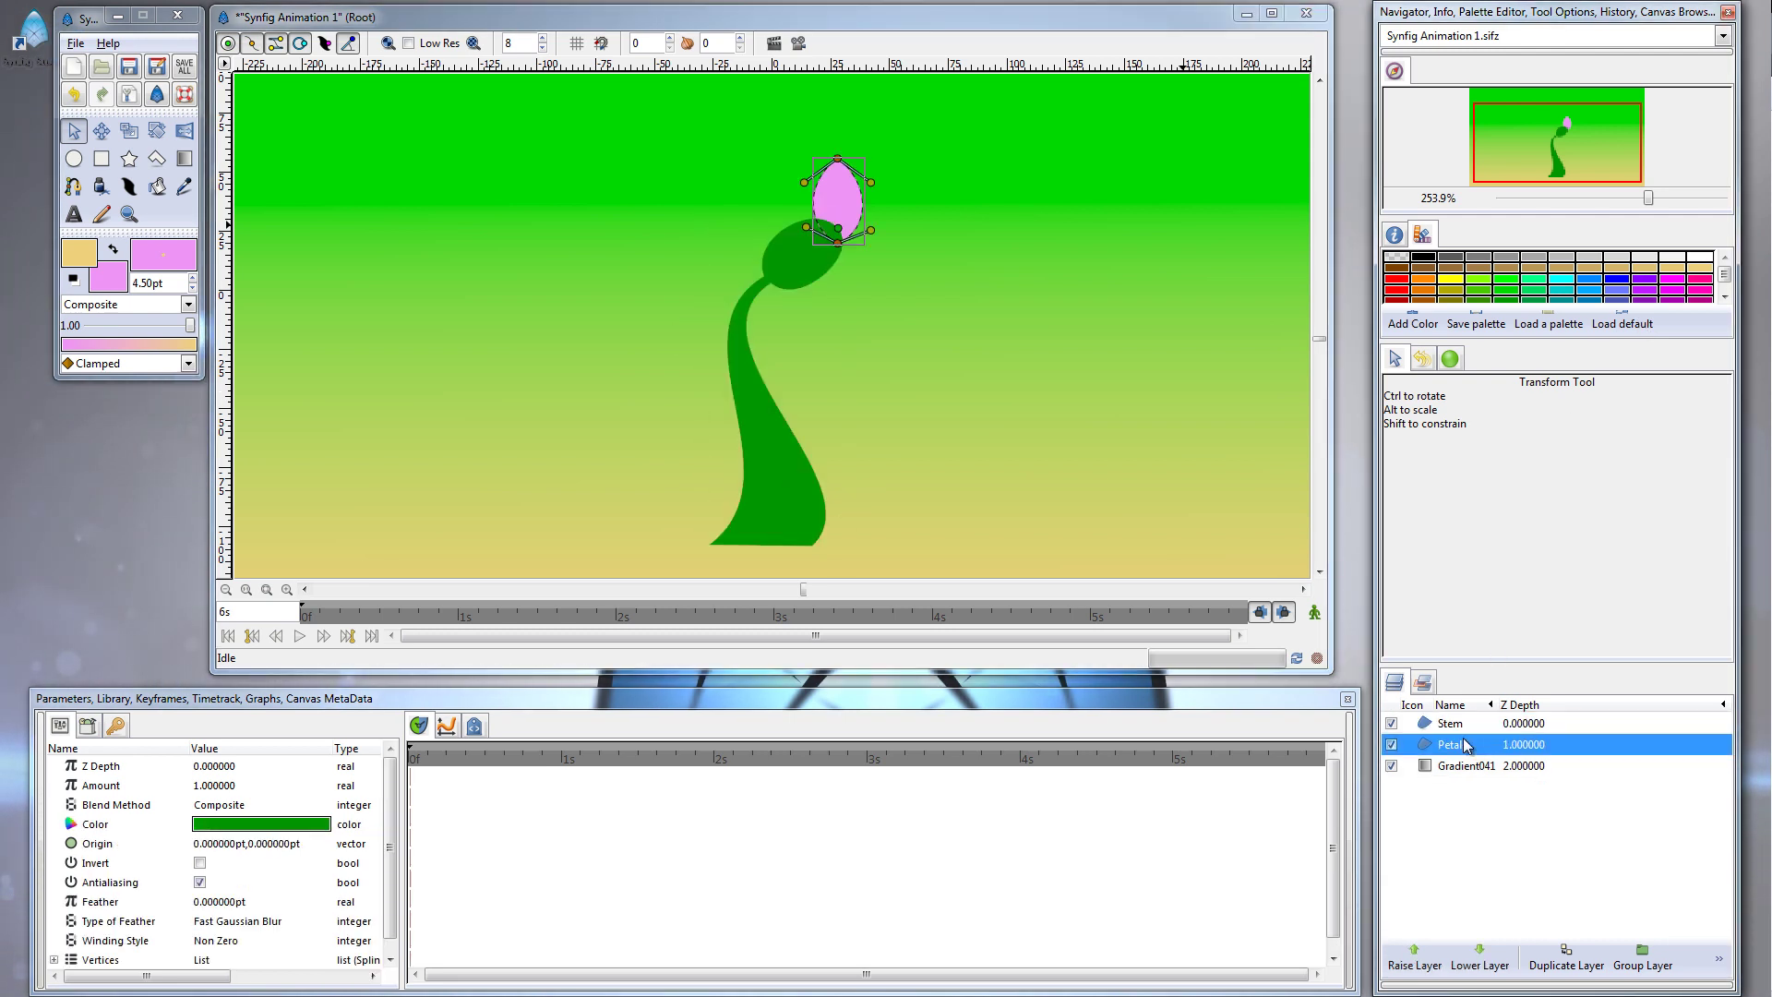
scroll(1123, 327, "up", 8)
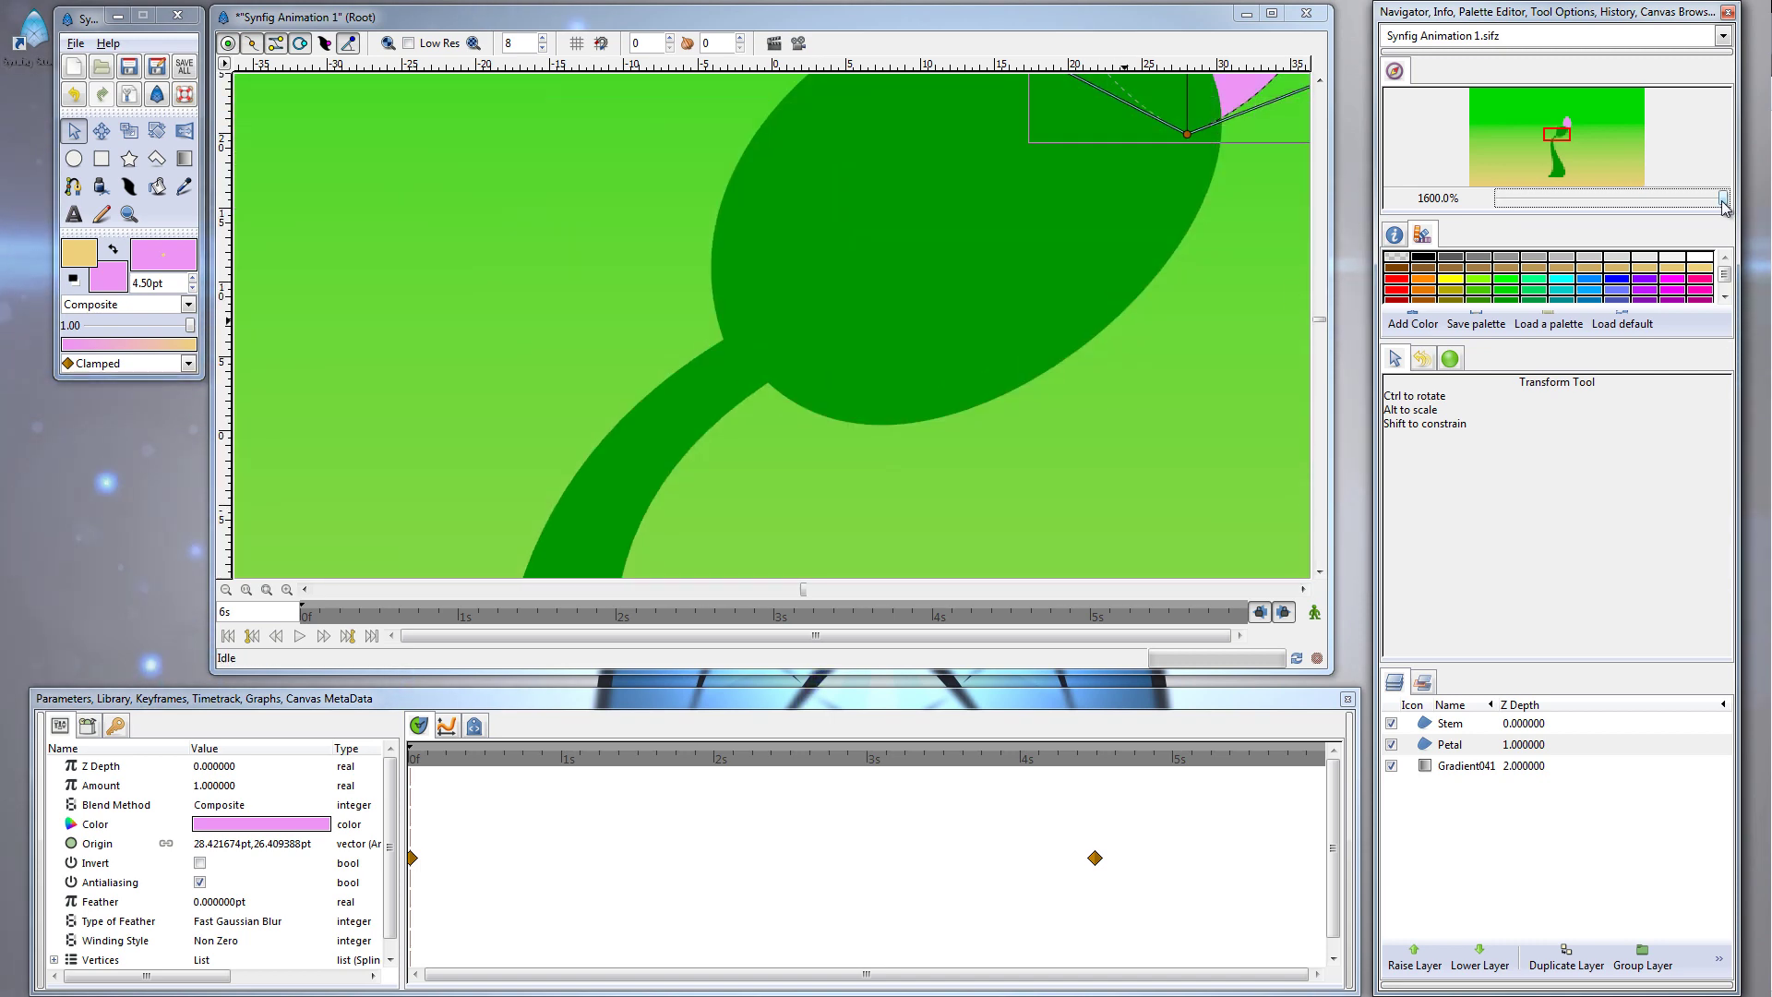
left_click_drag(1722, 199, 1707, 205)
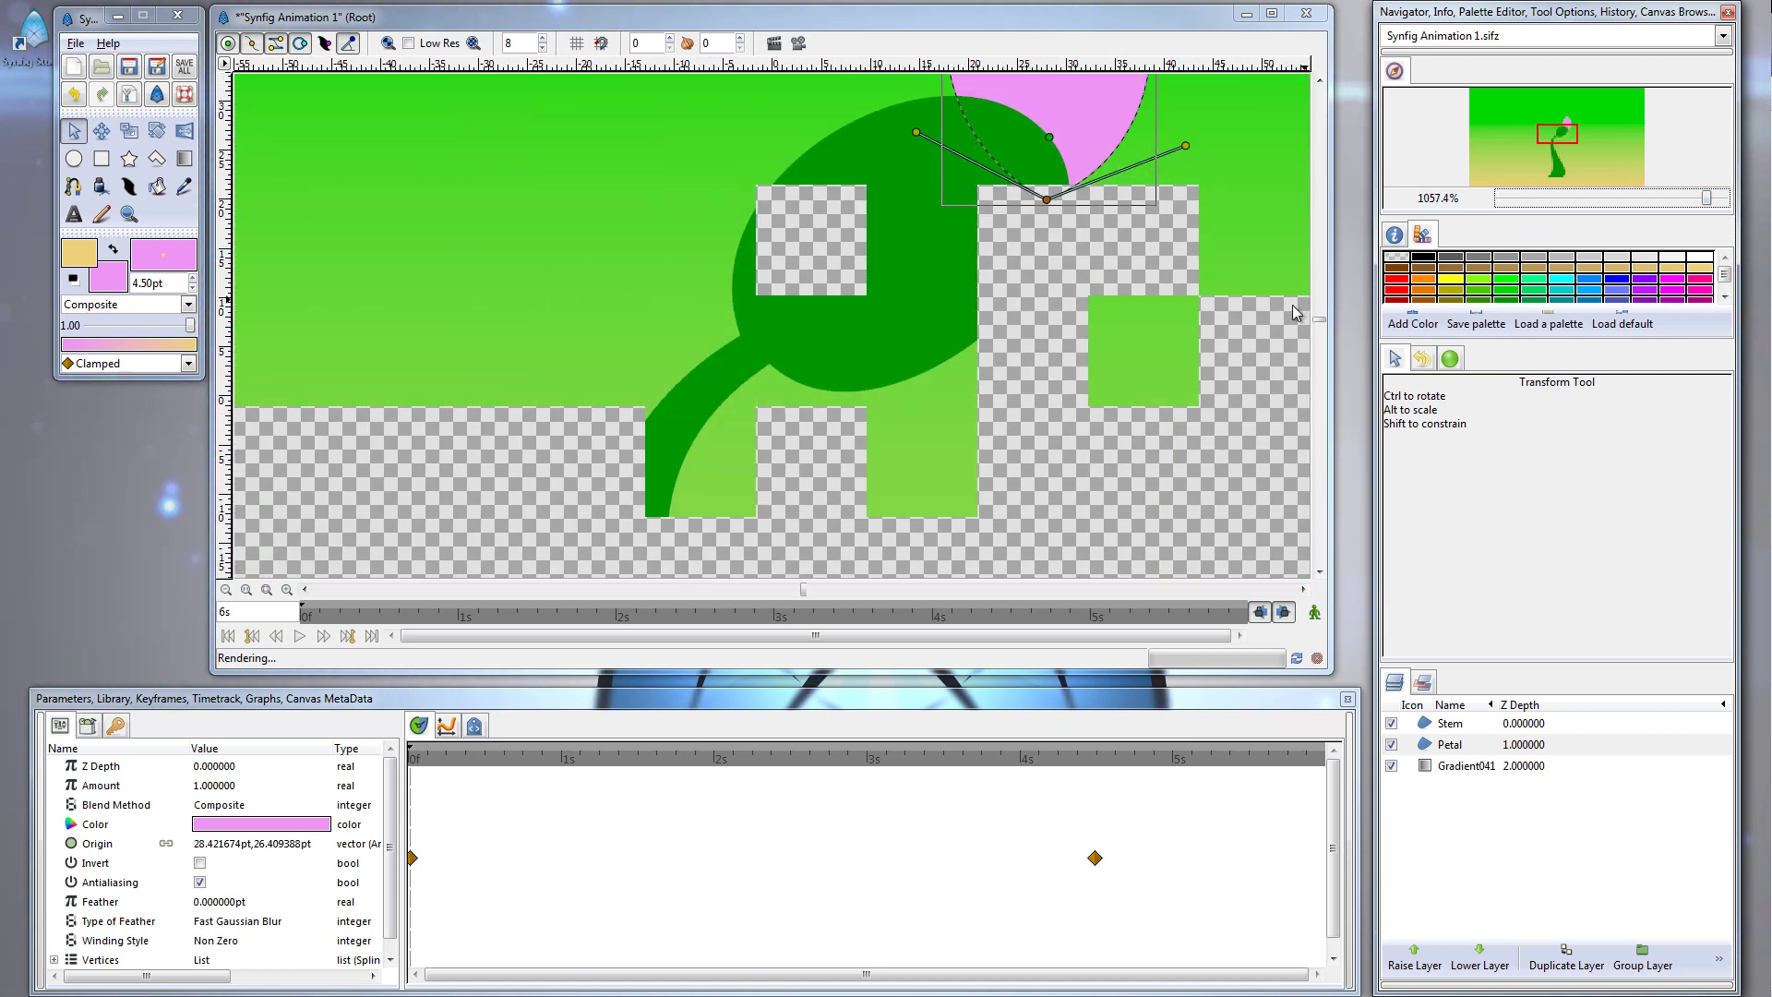
scroll(1292, 305, "up", 2)
left_click(1290, 610)
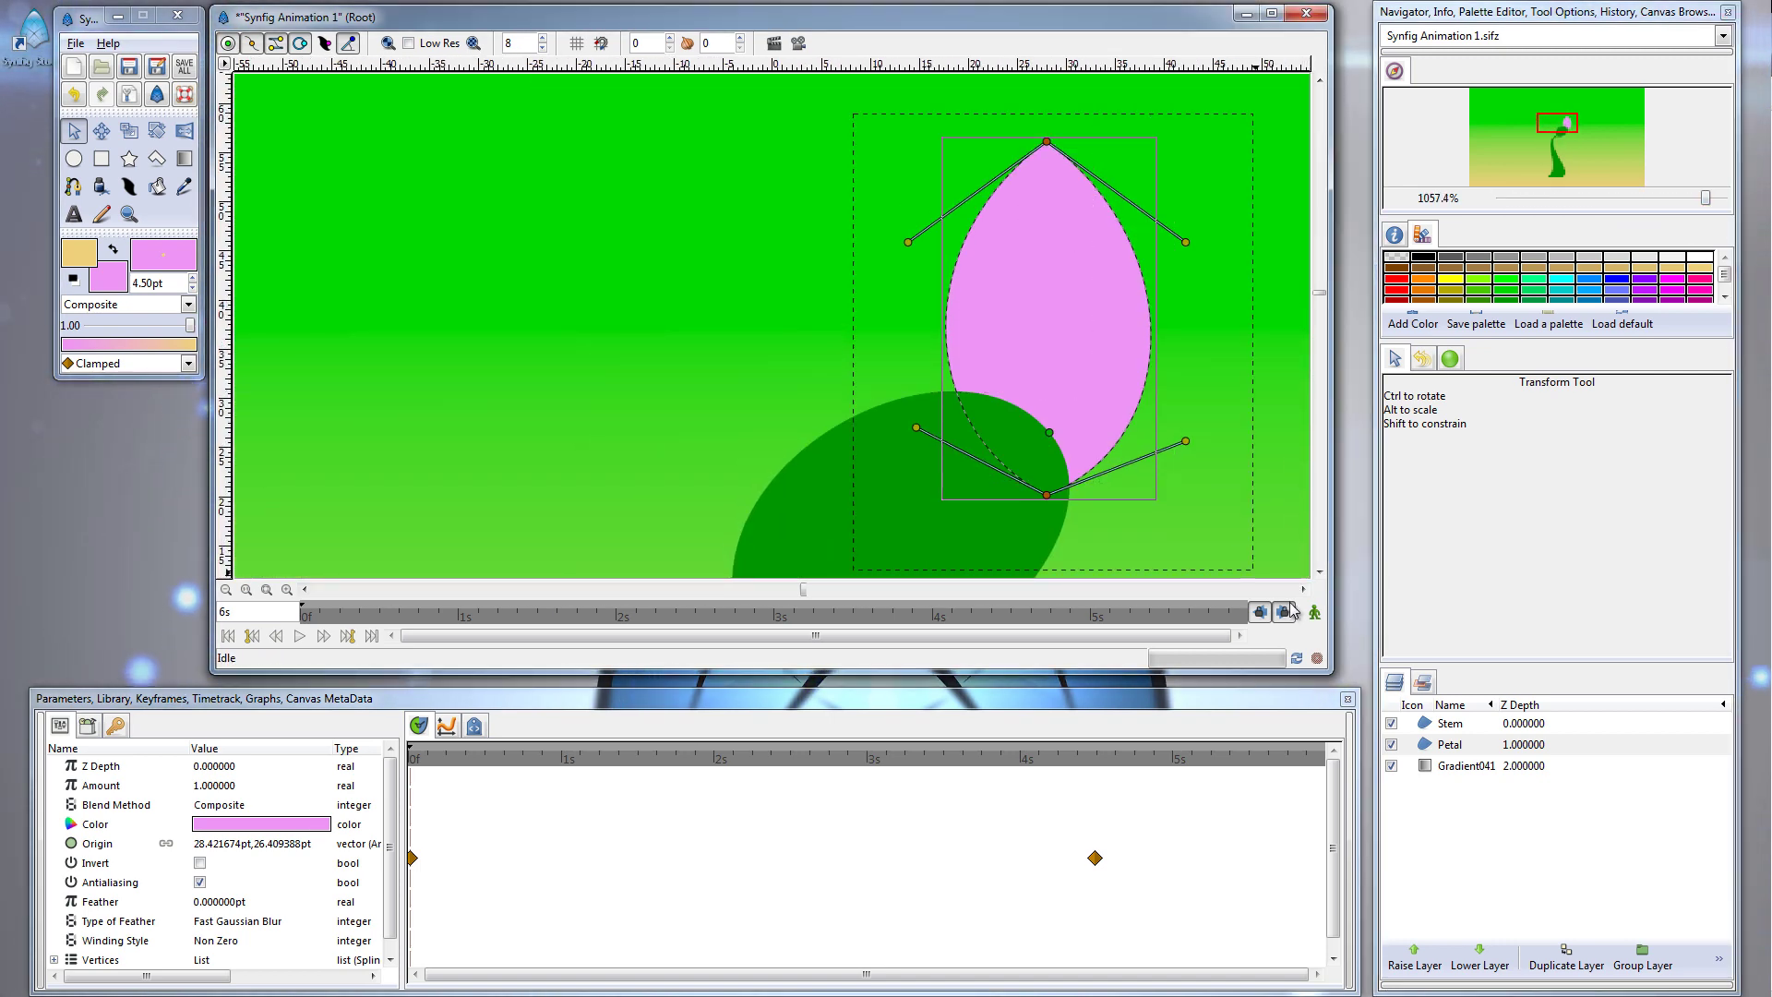
left_click_drag(1049, 499, 990, 489)
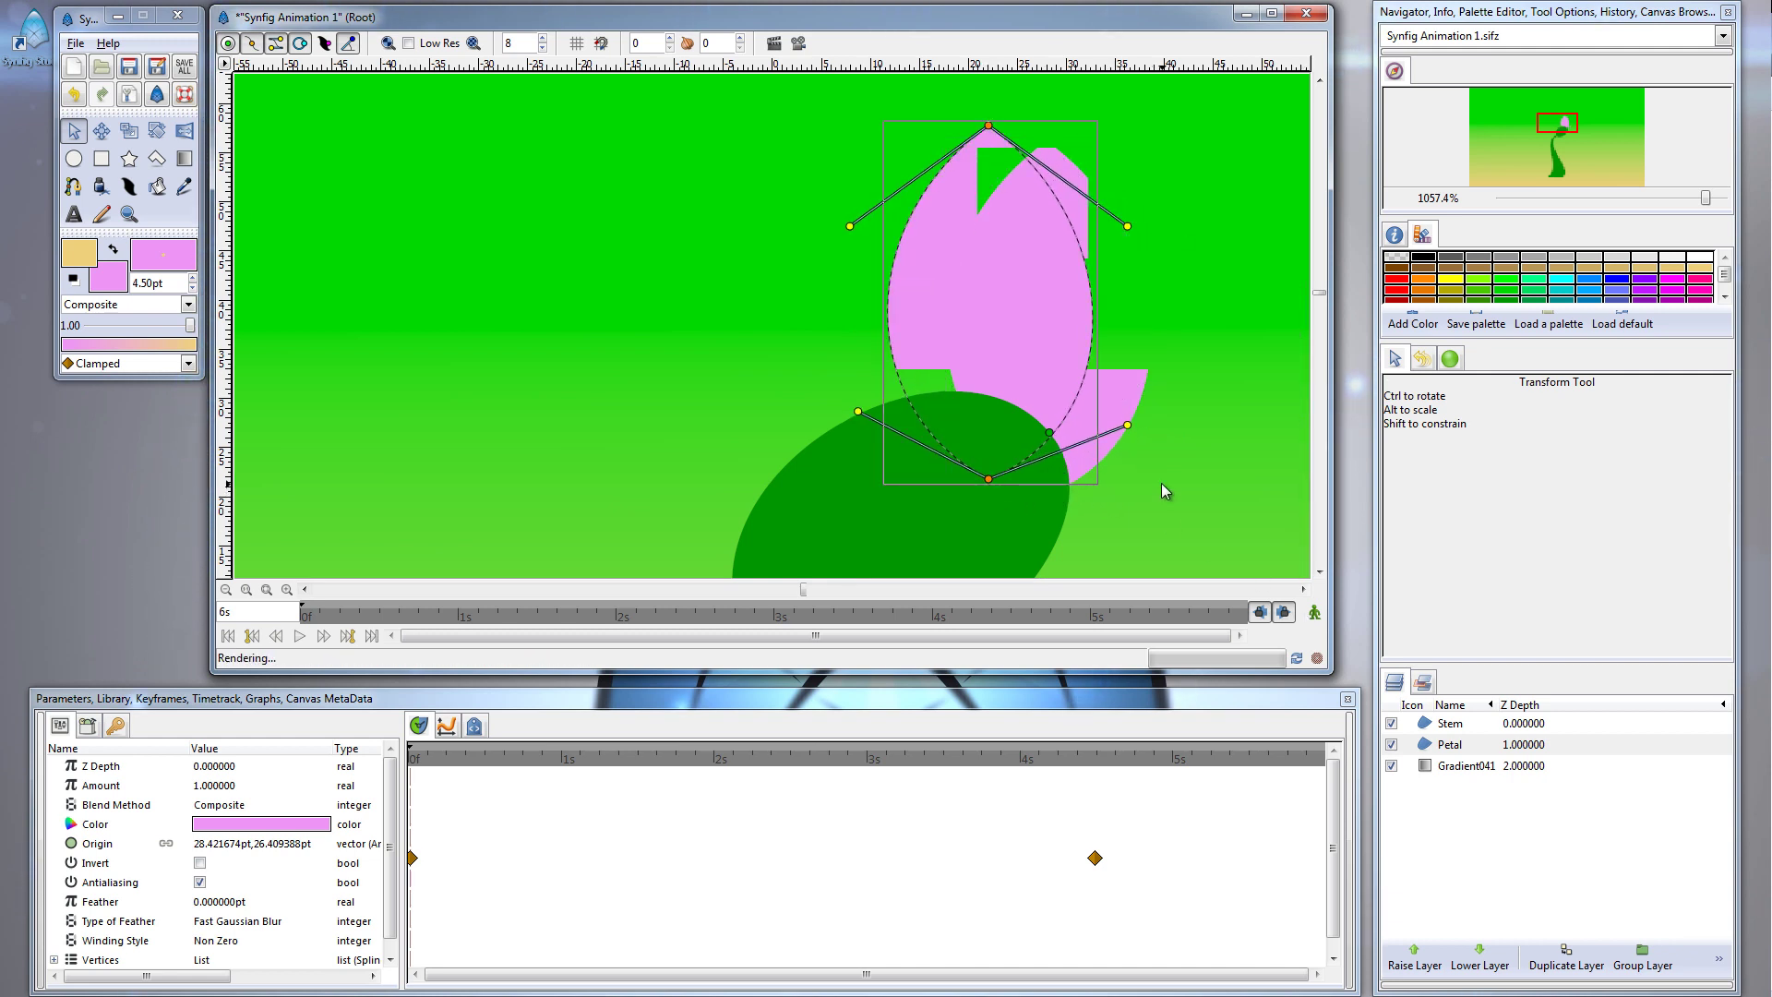
Duplicate the Petal layer and place the copy, rotated clockwise, as a second petal with its base inside the bud's tip
left_click(1555, 743)
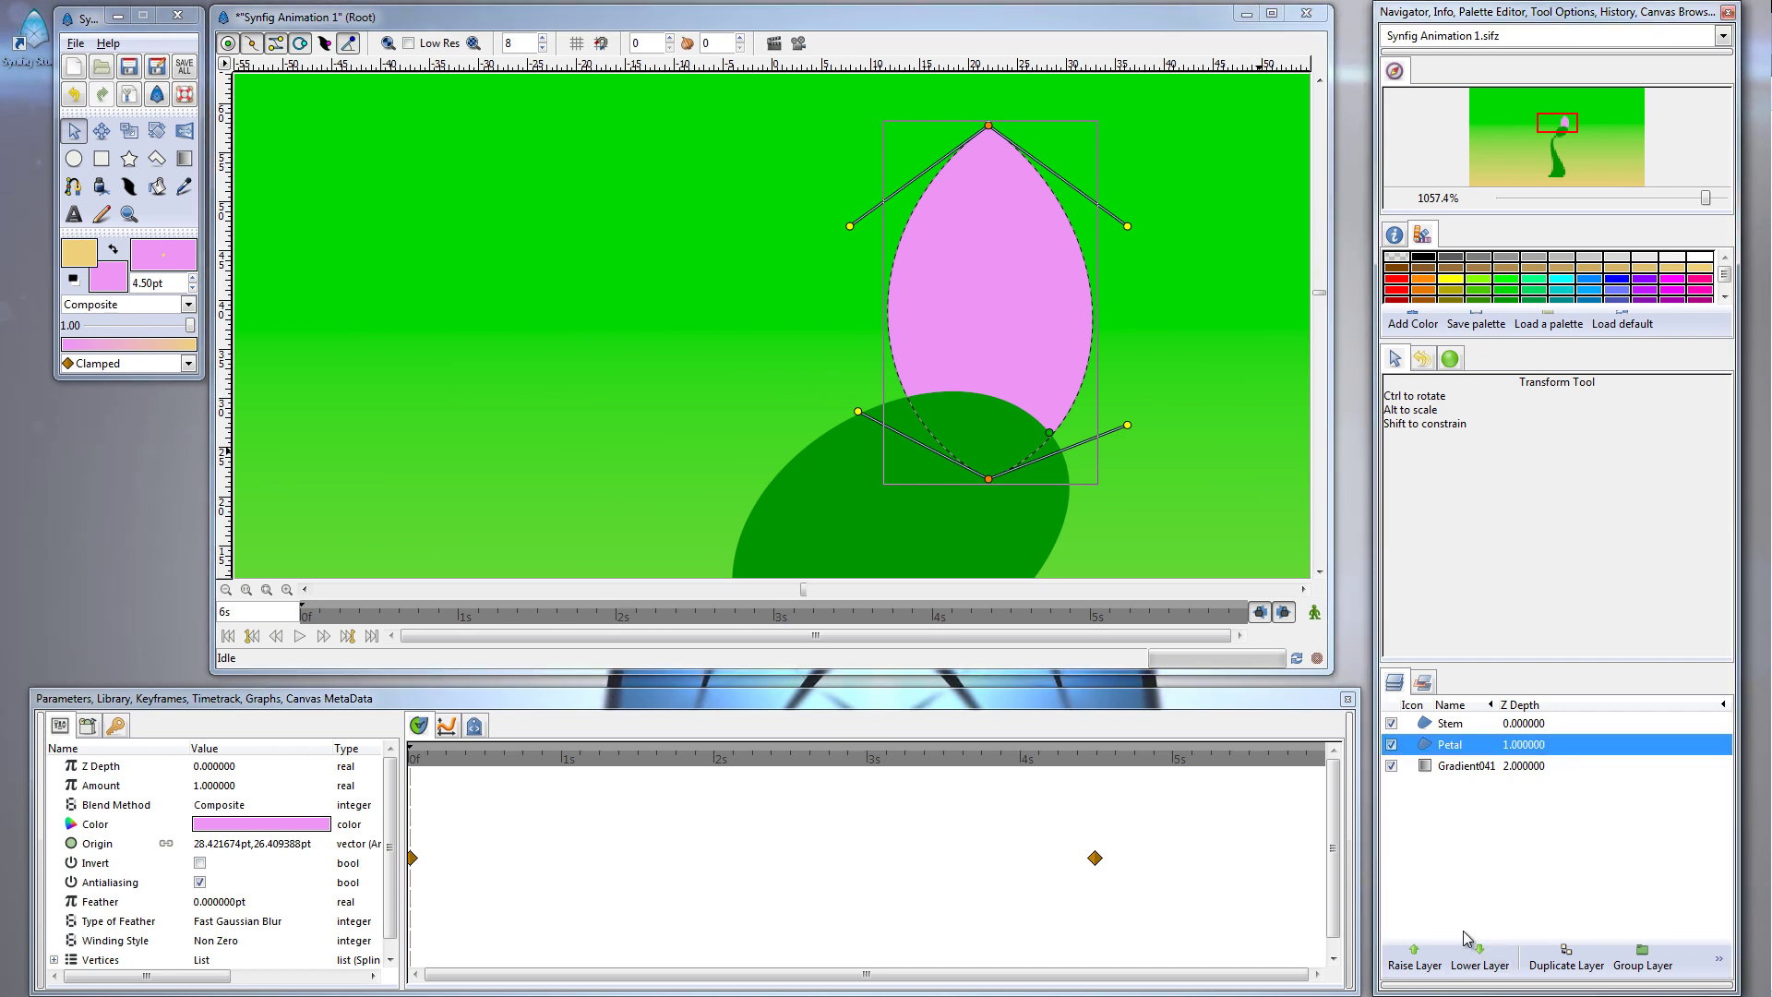
left_click(1562, 963)
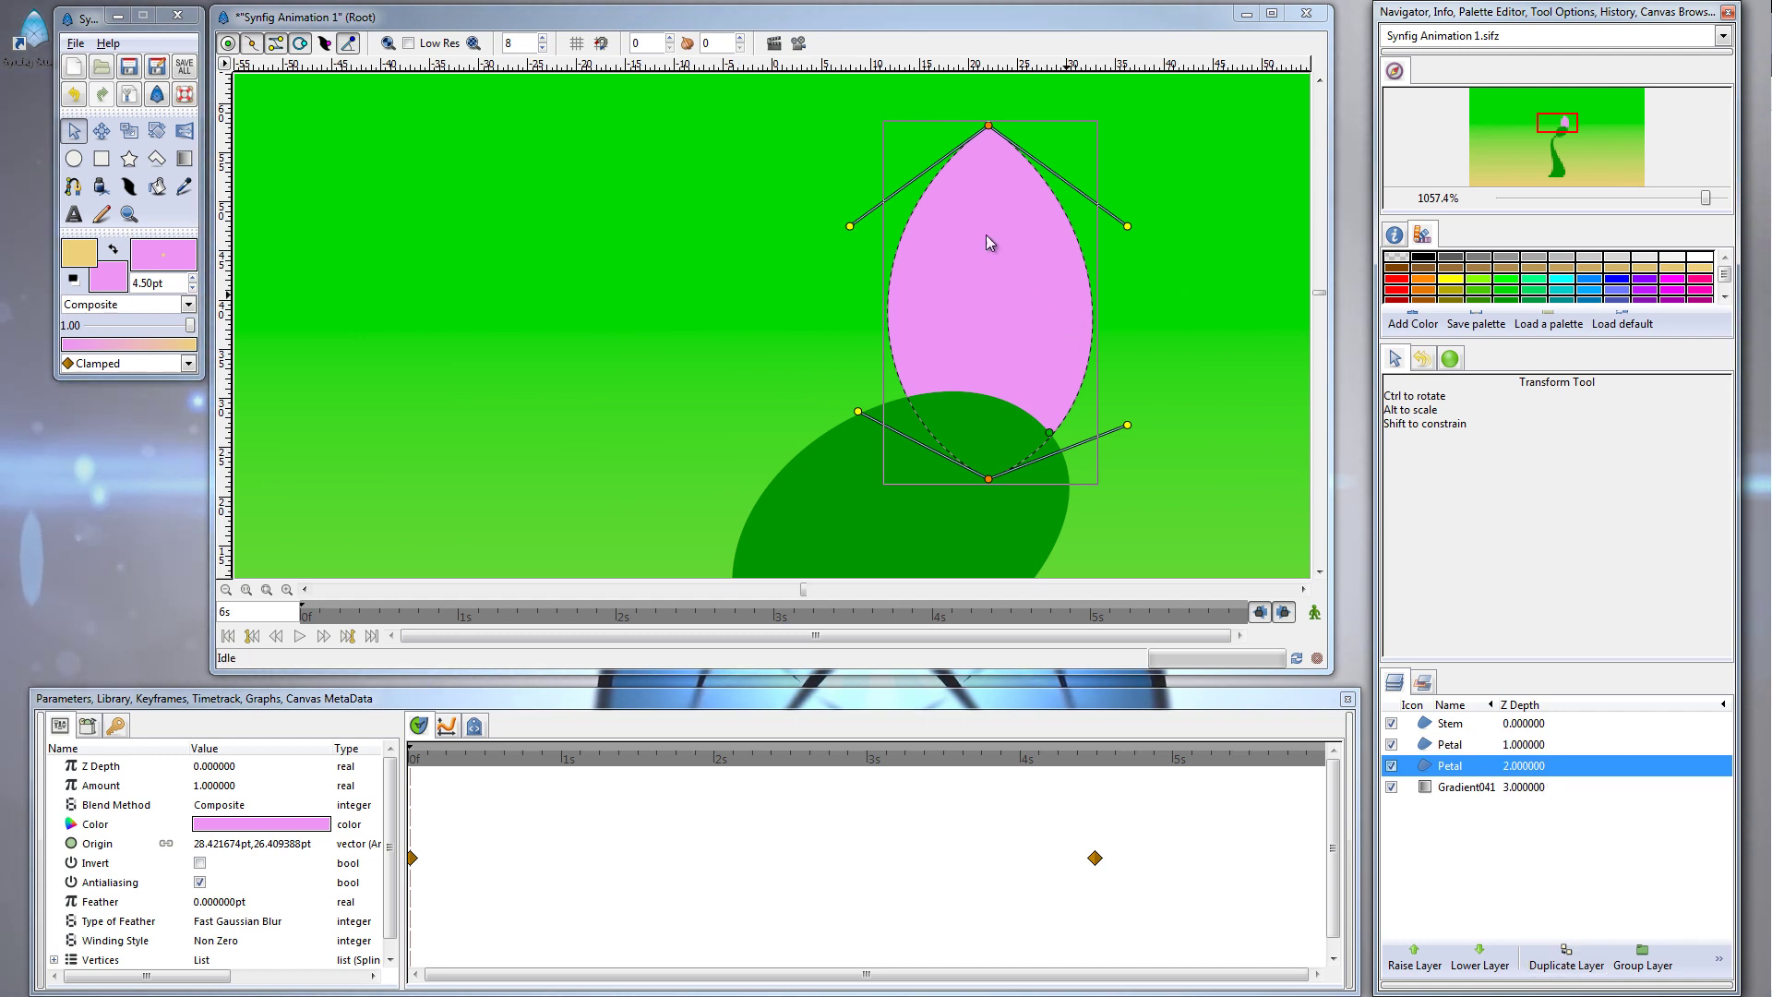
left_click(793, 109)
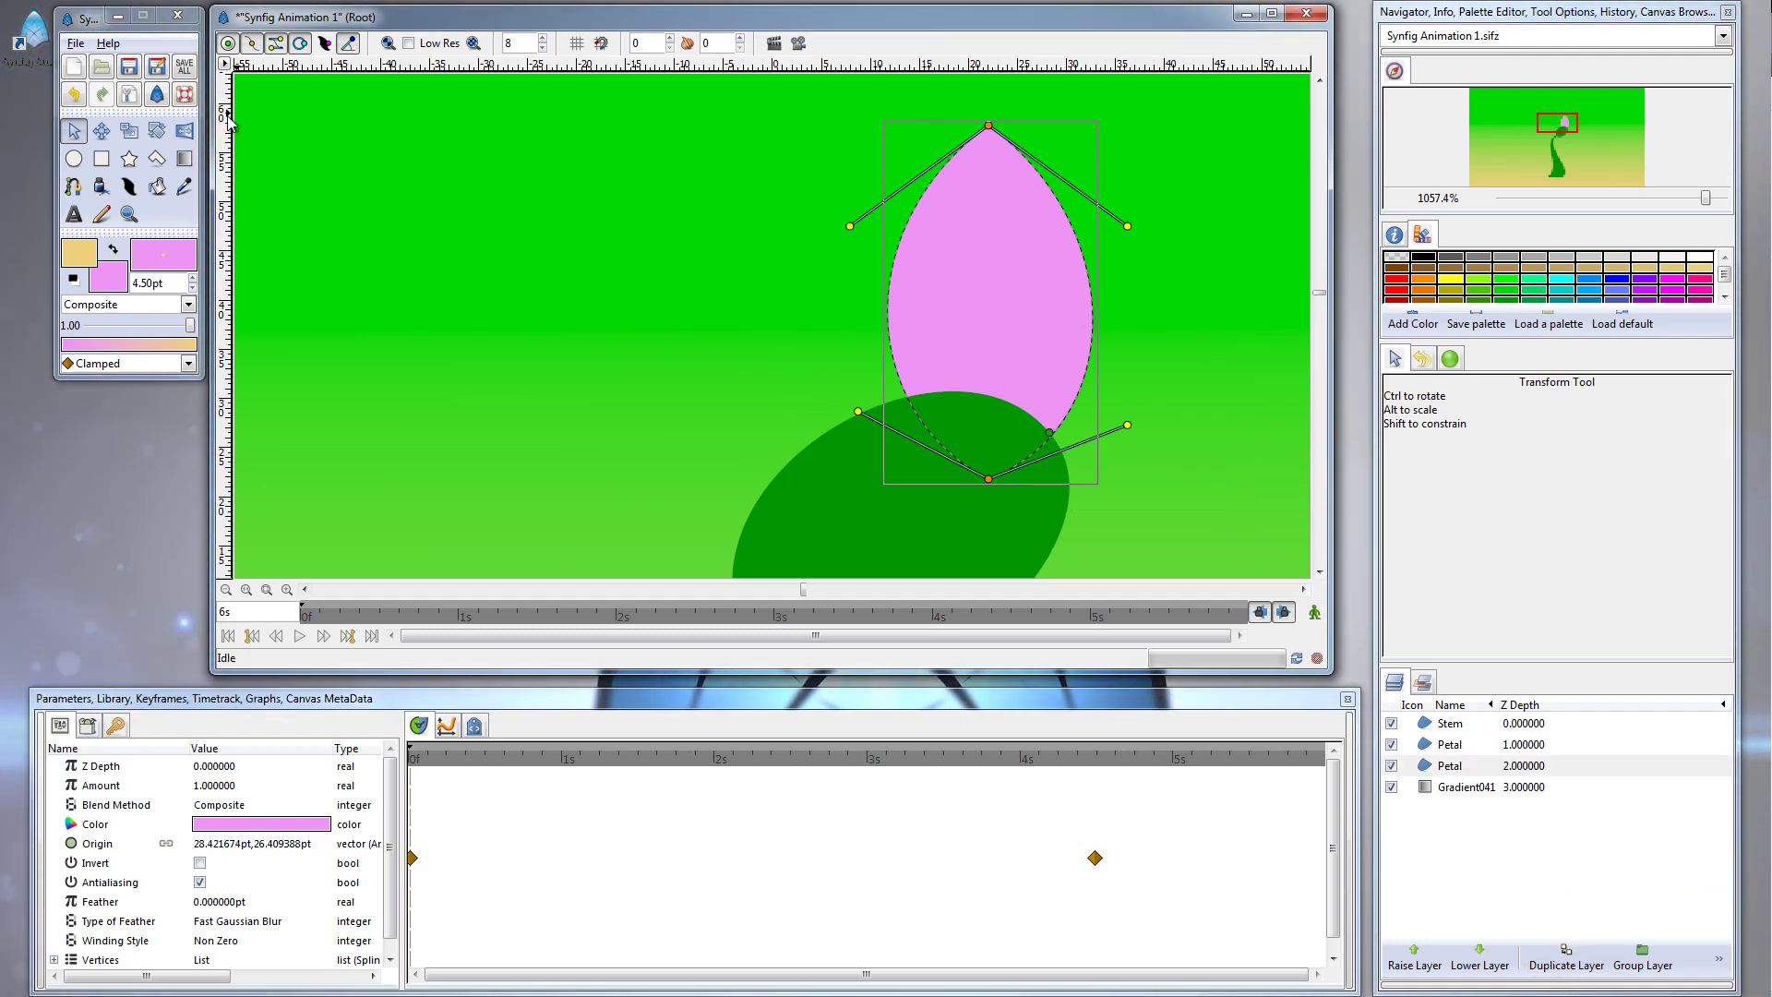
left_click(158, 131)
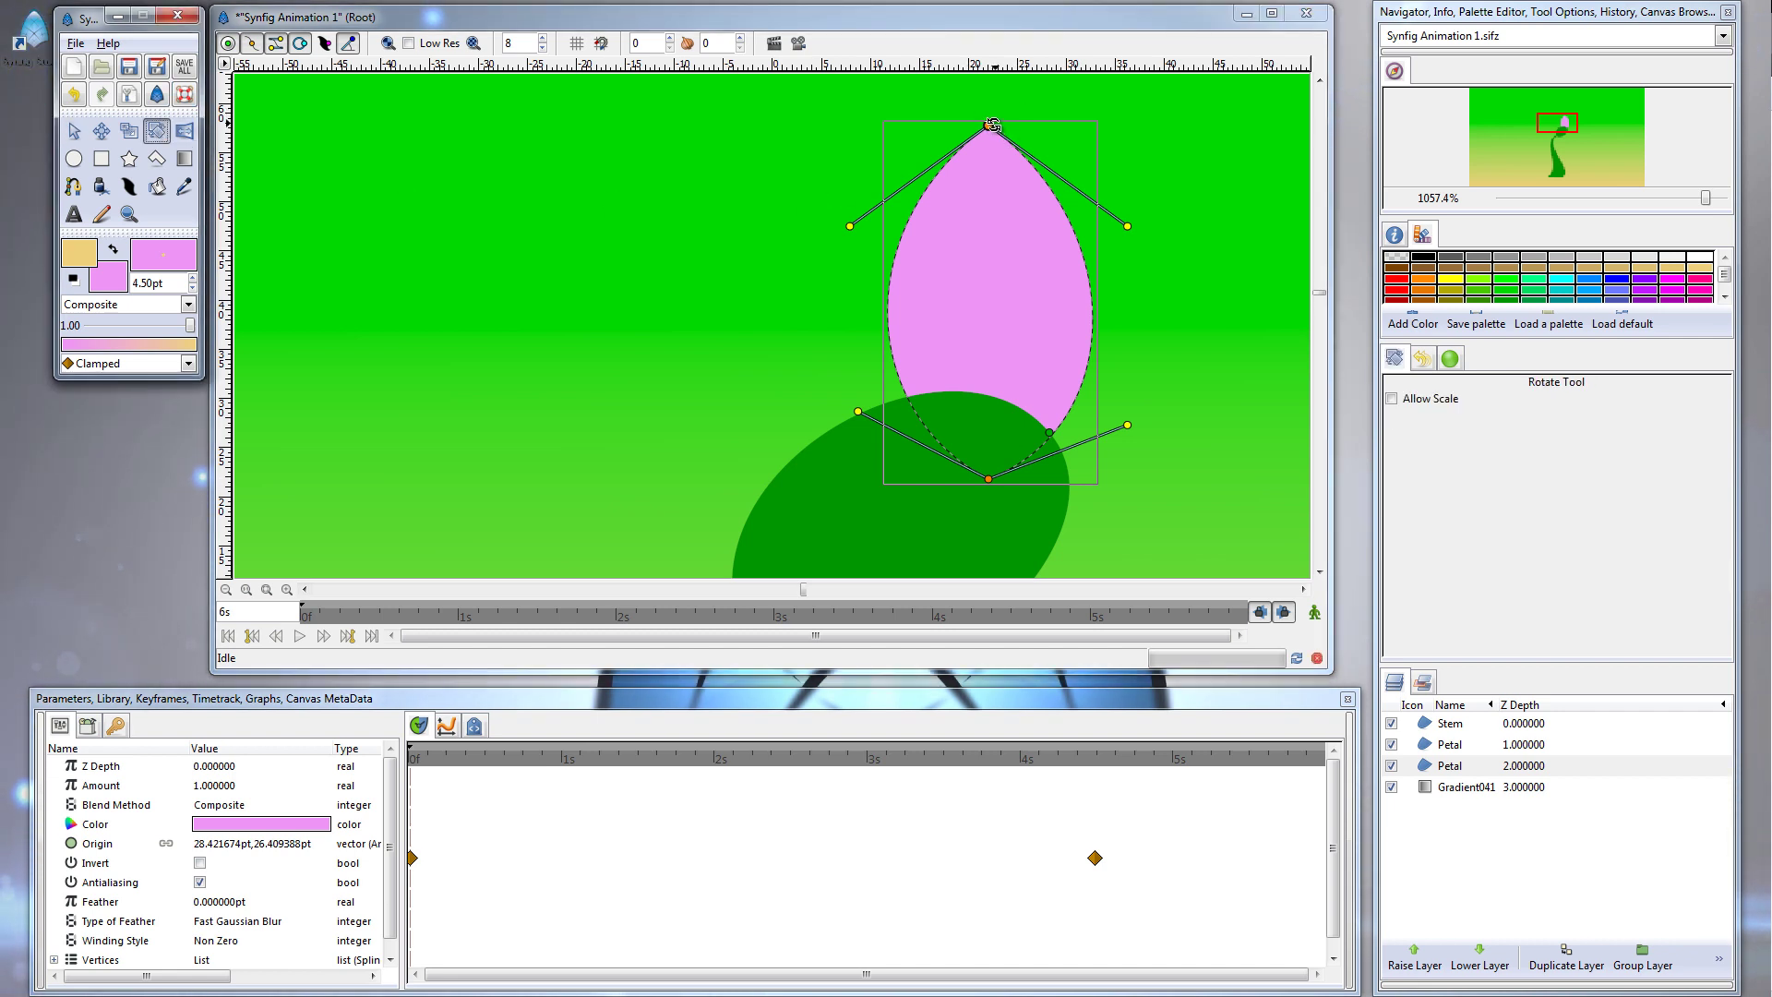
left_click_drag(992, 125, 1128, 152)
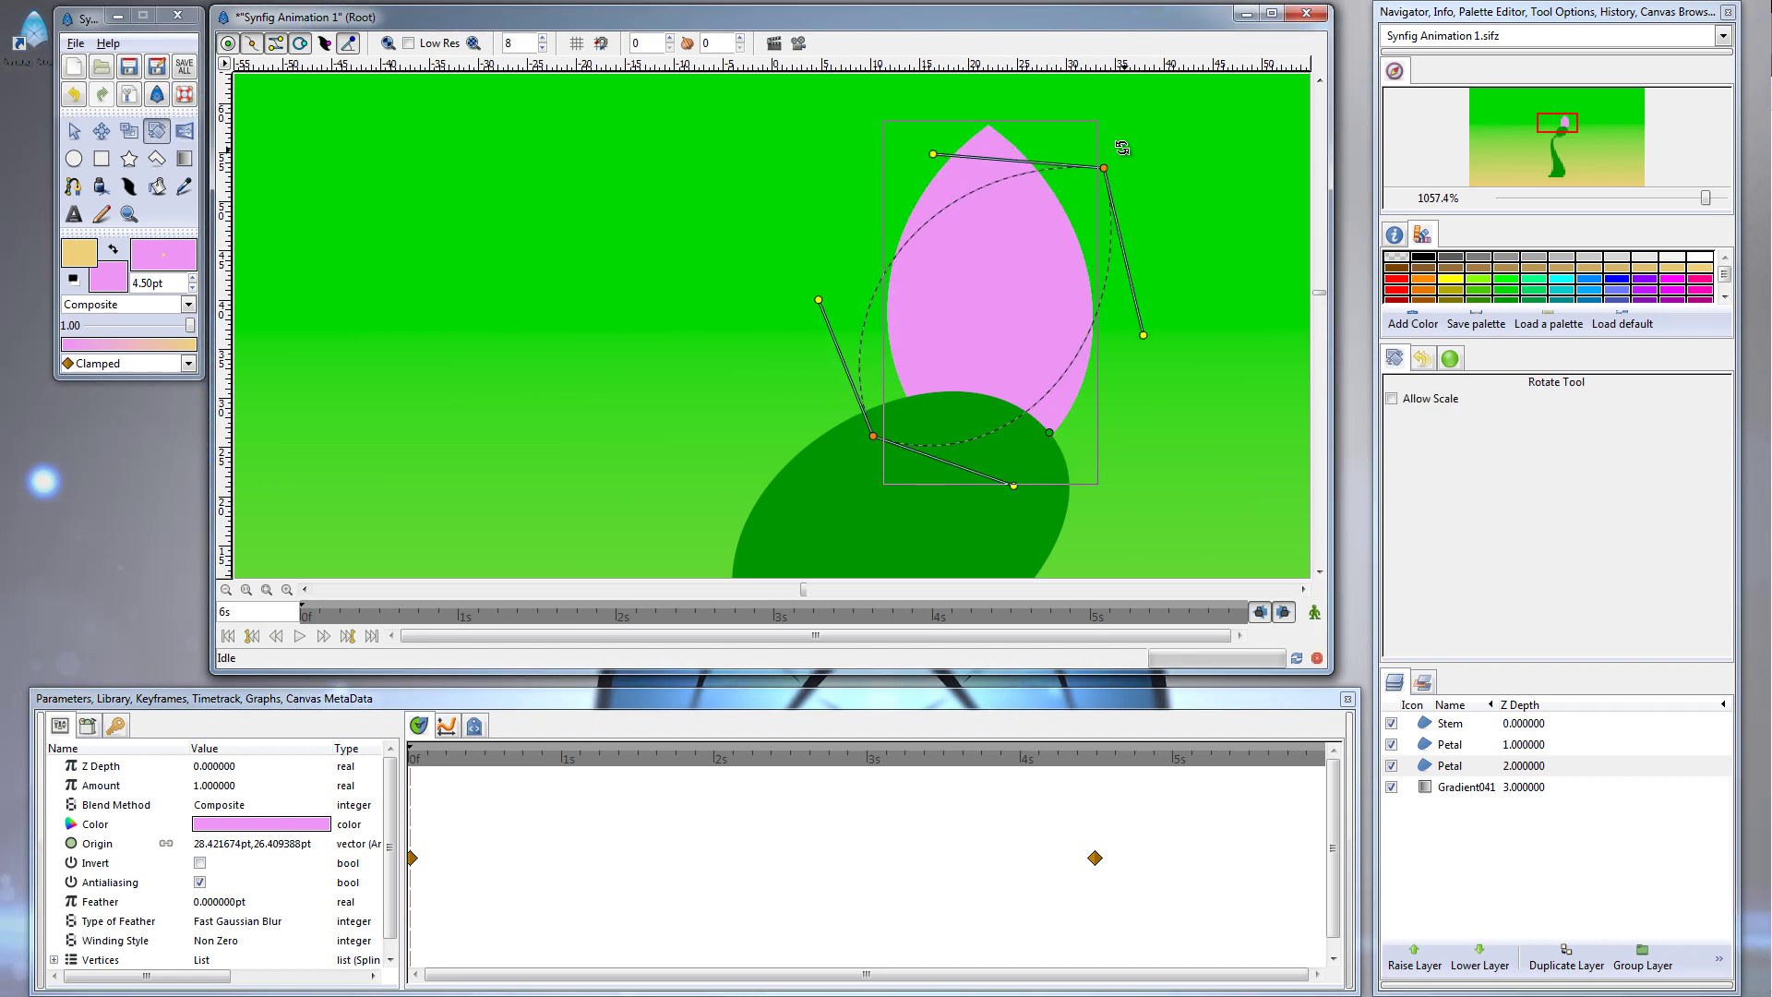
key("alt+a")
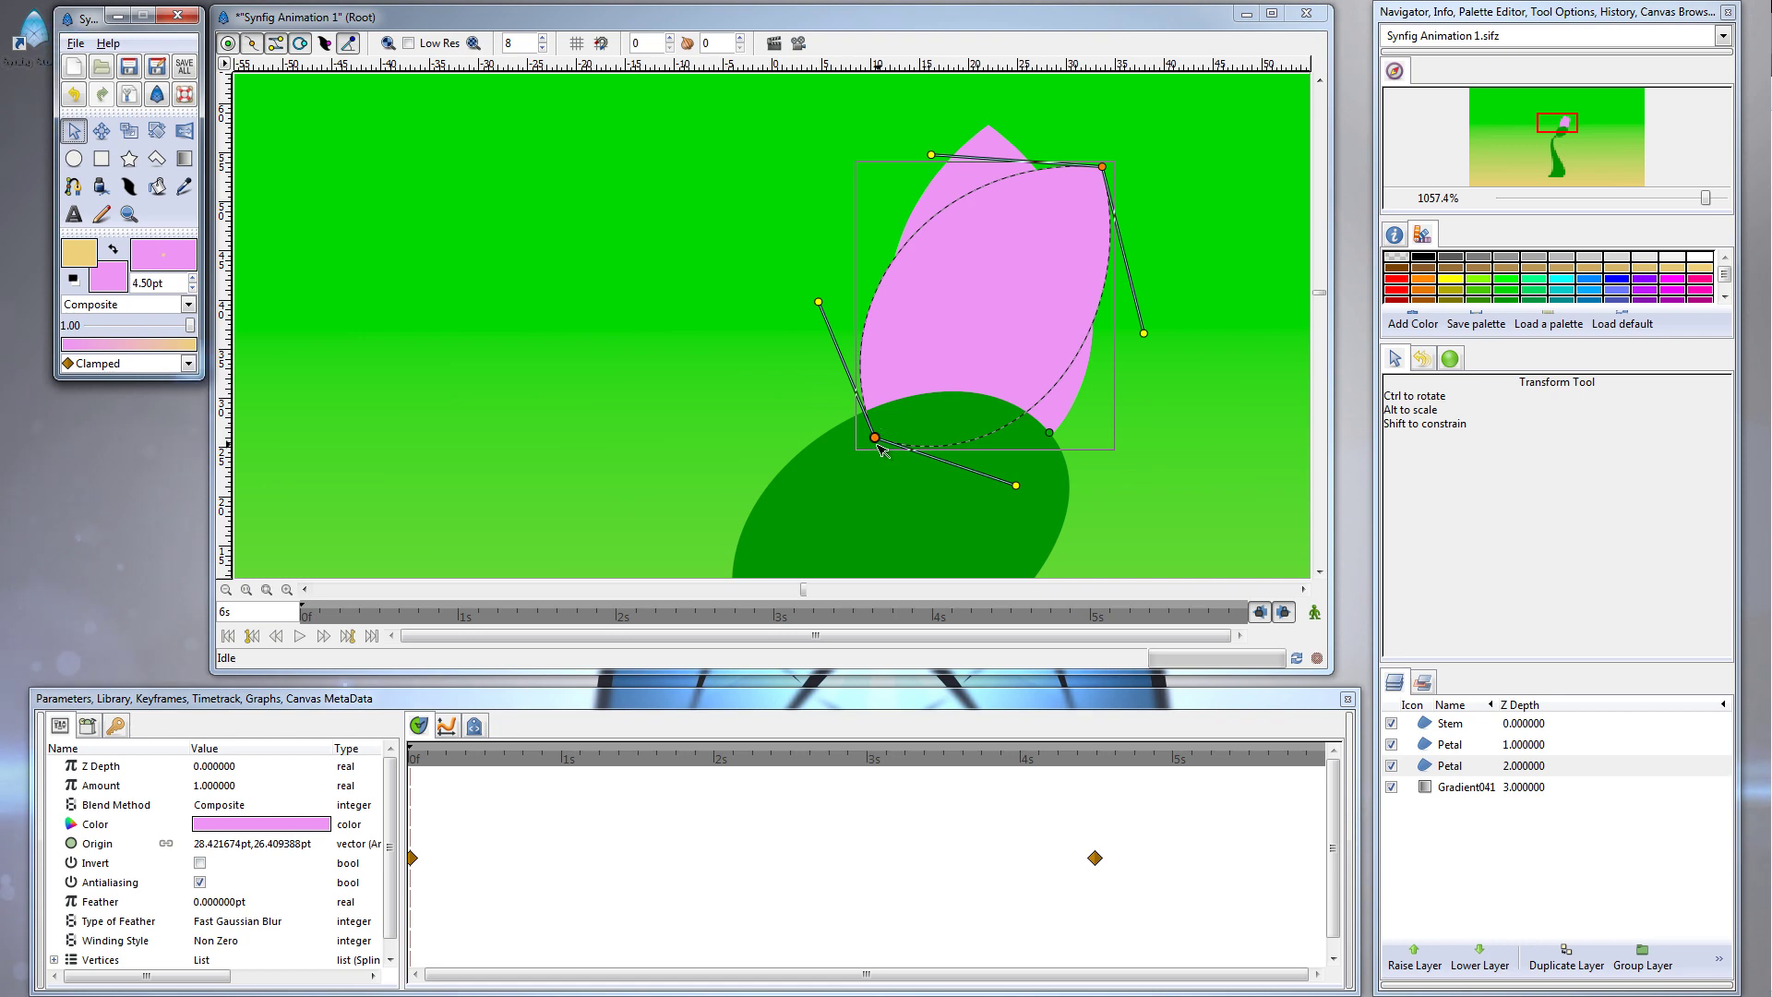
left_click_drag(875, 437, 977, 454)
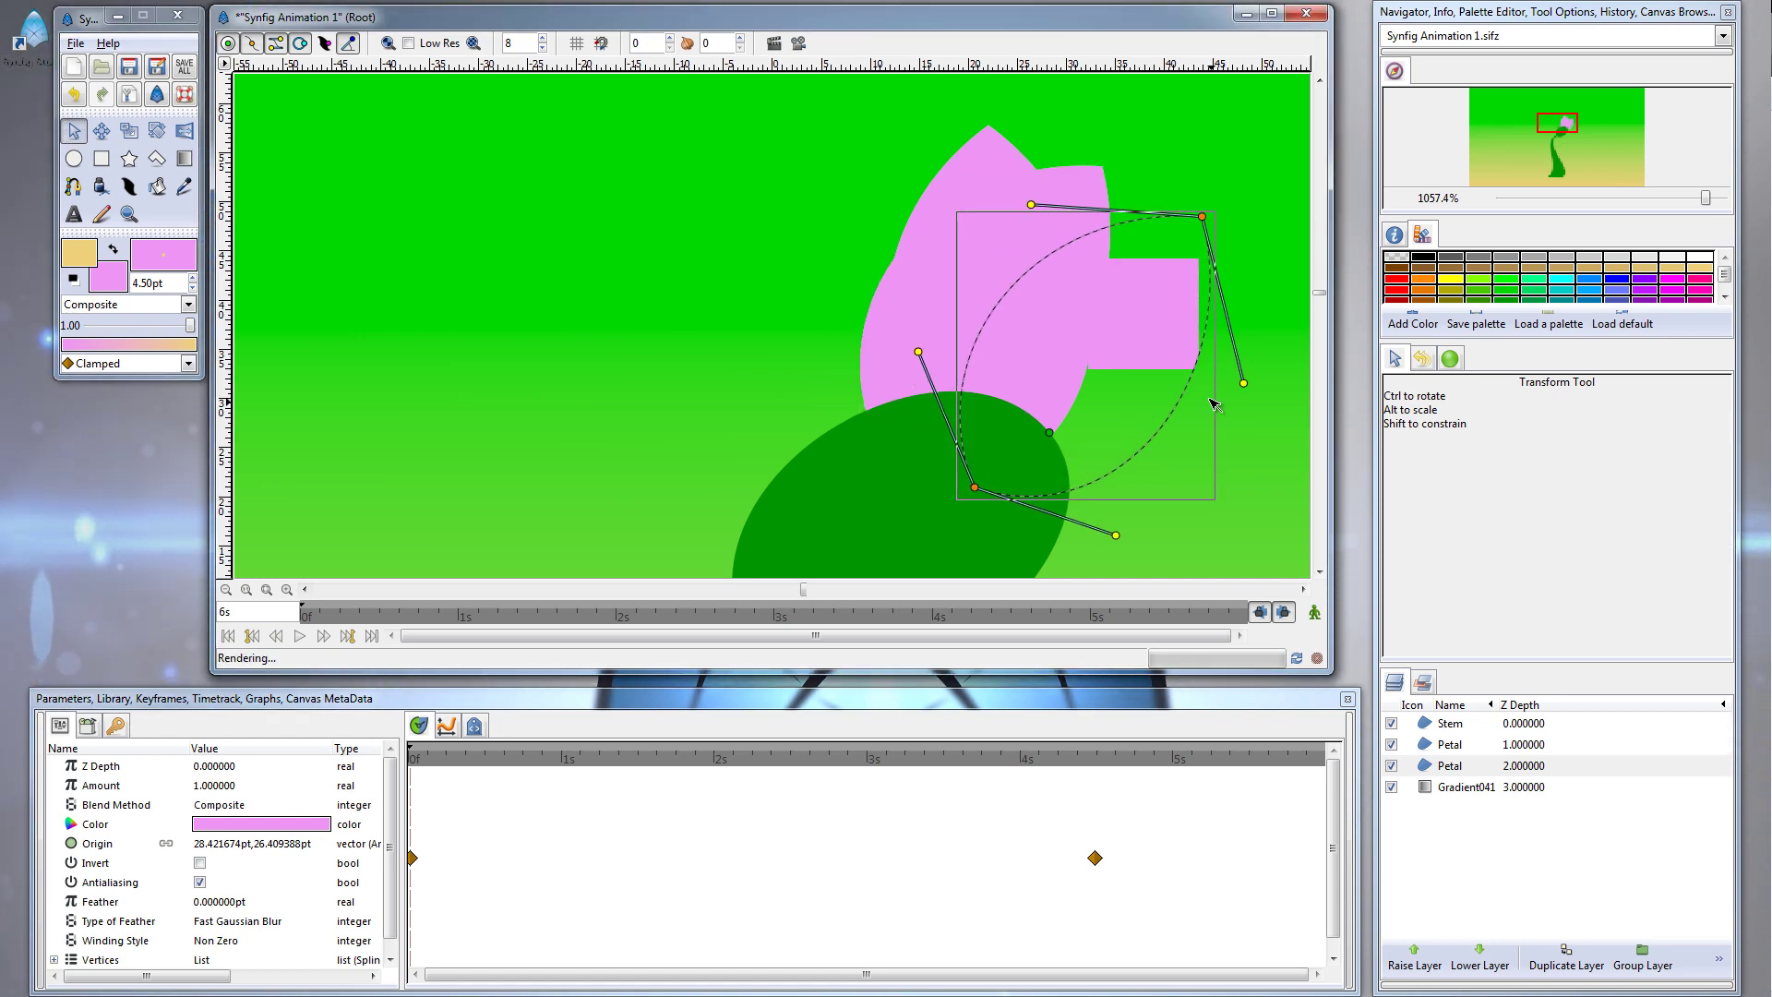
Duplicate the second petal and place the copy, rotated further clockwise until nearly horizontal, with its base inside the bud's tip
left_click_drag(1706, 201, 1682, 203)
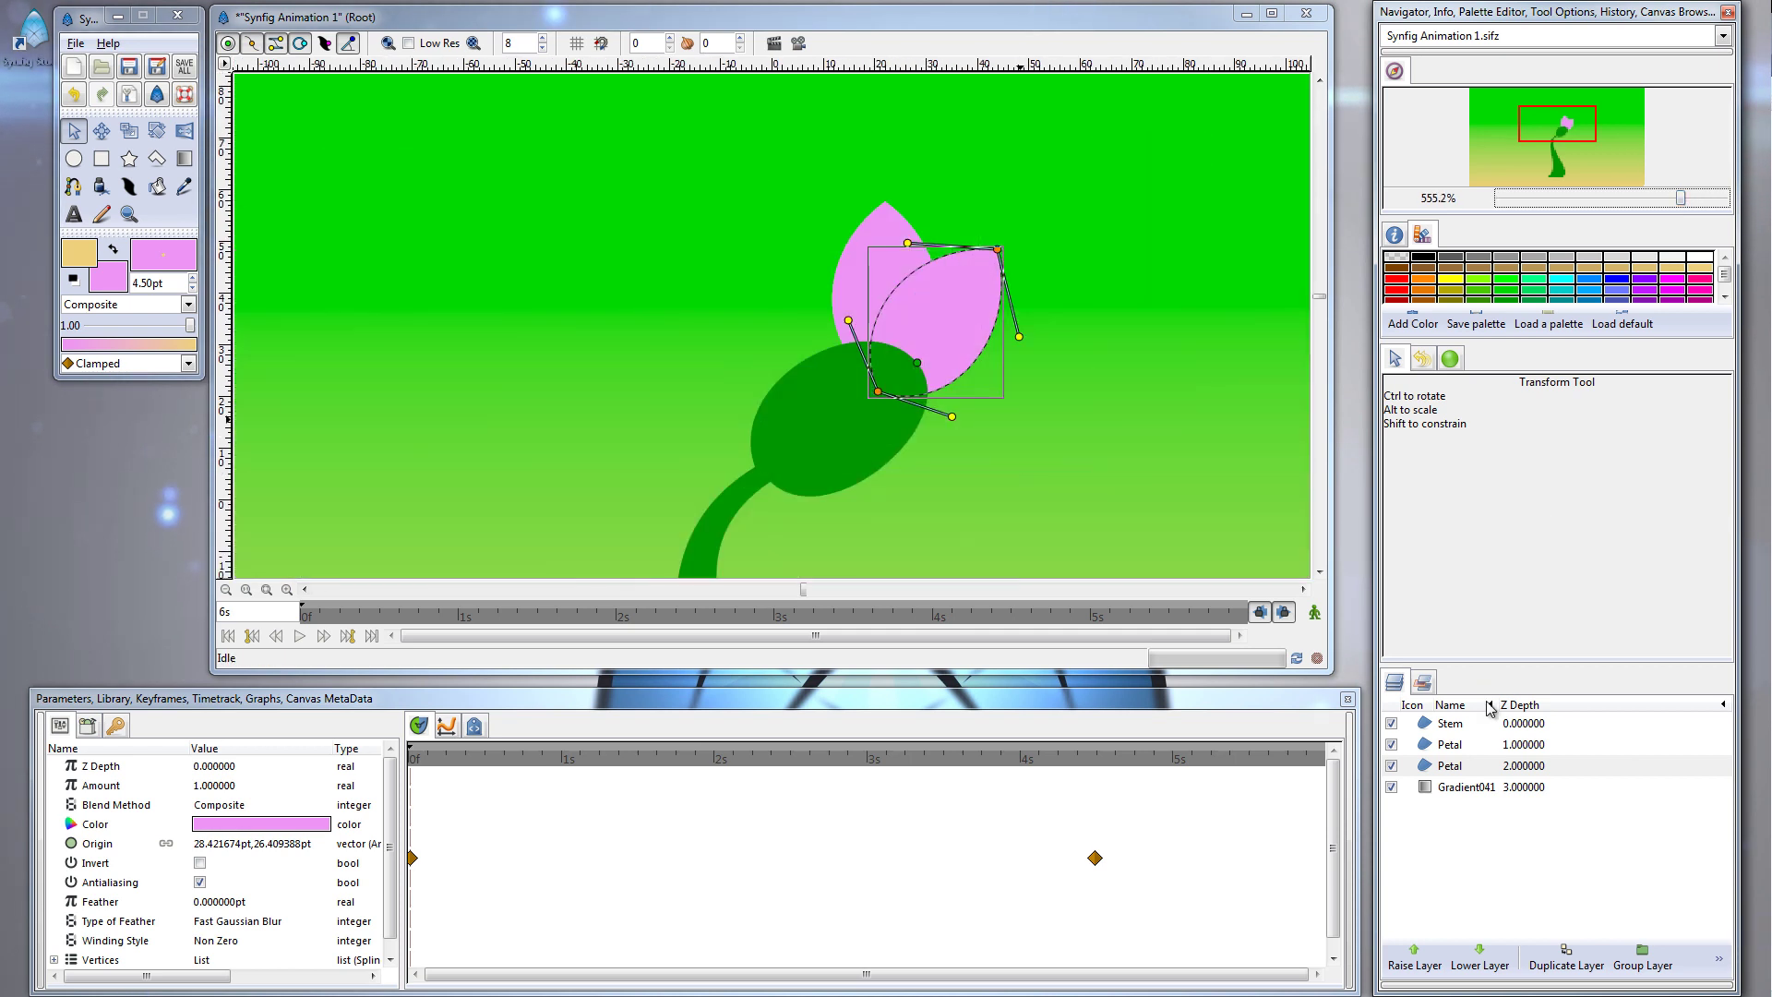
left_click(1561, 962)
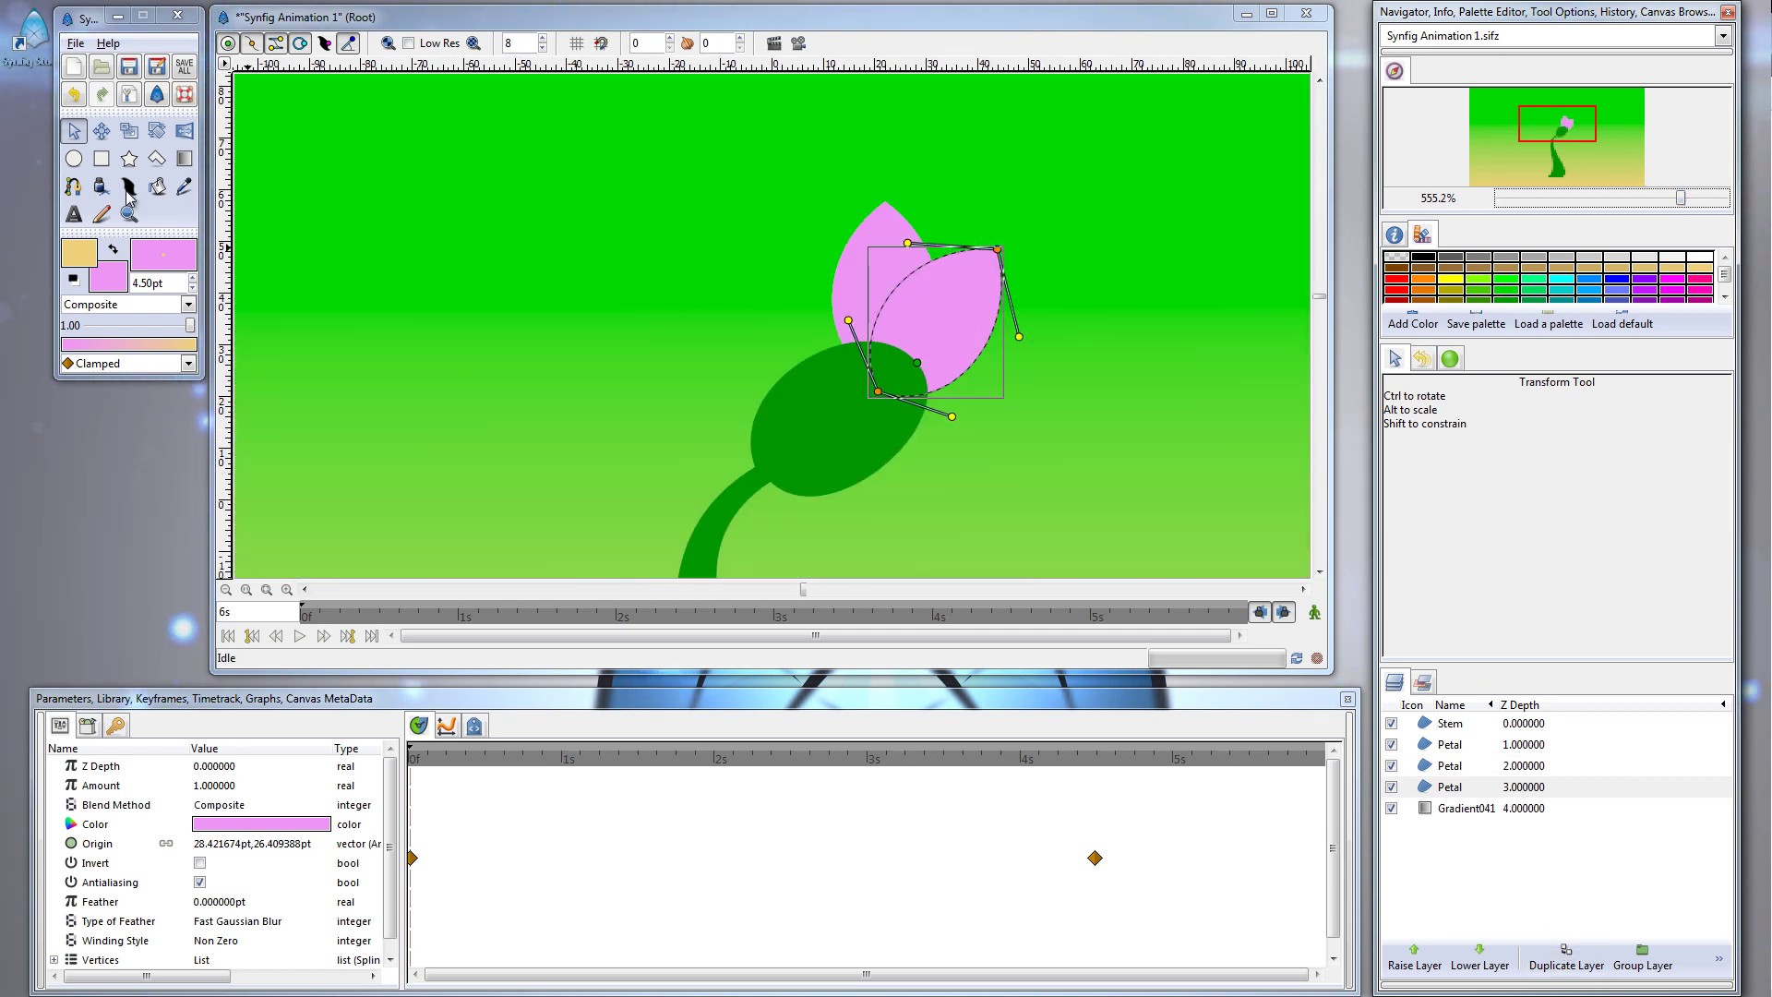
left_click(157, 131)
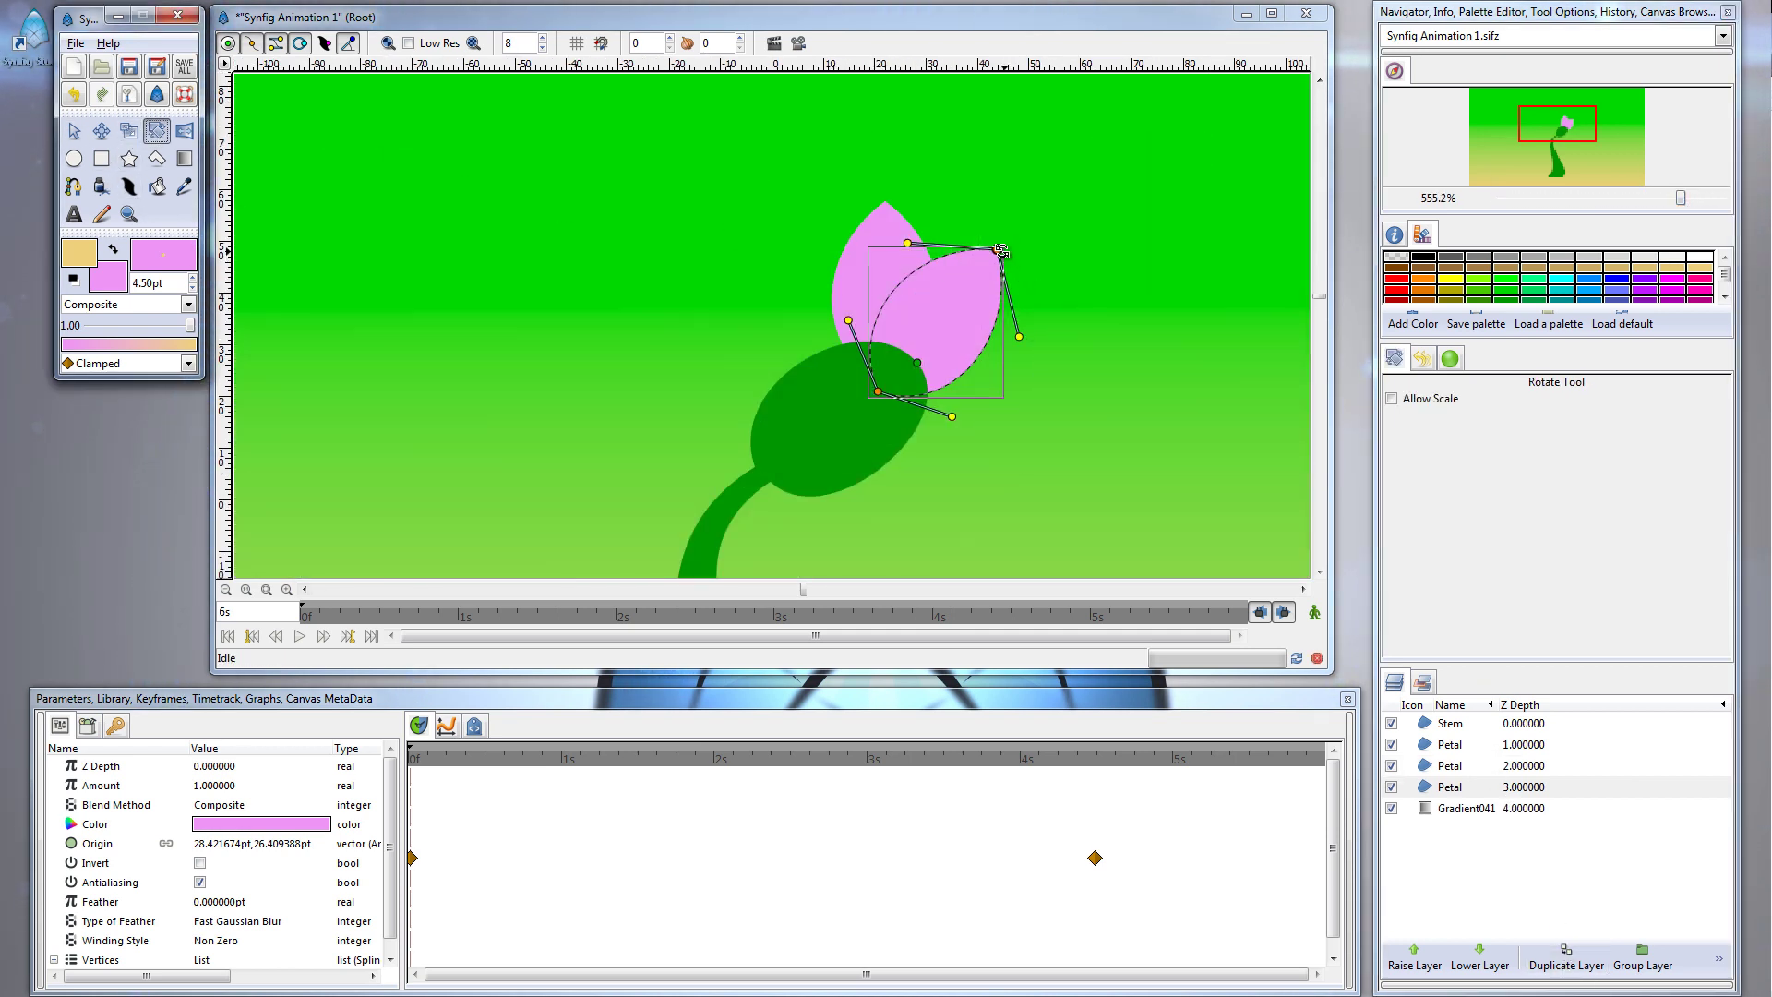
left_click_drag(1001, 252, 1019, 283)
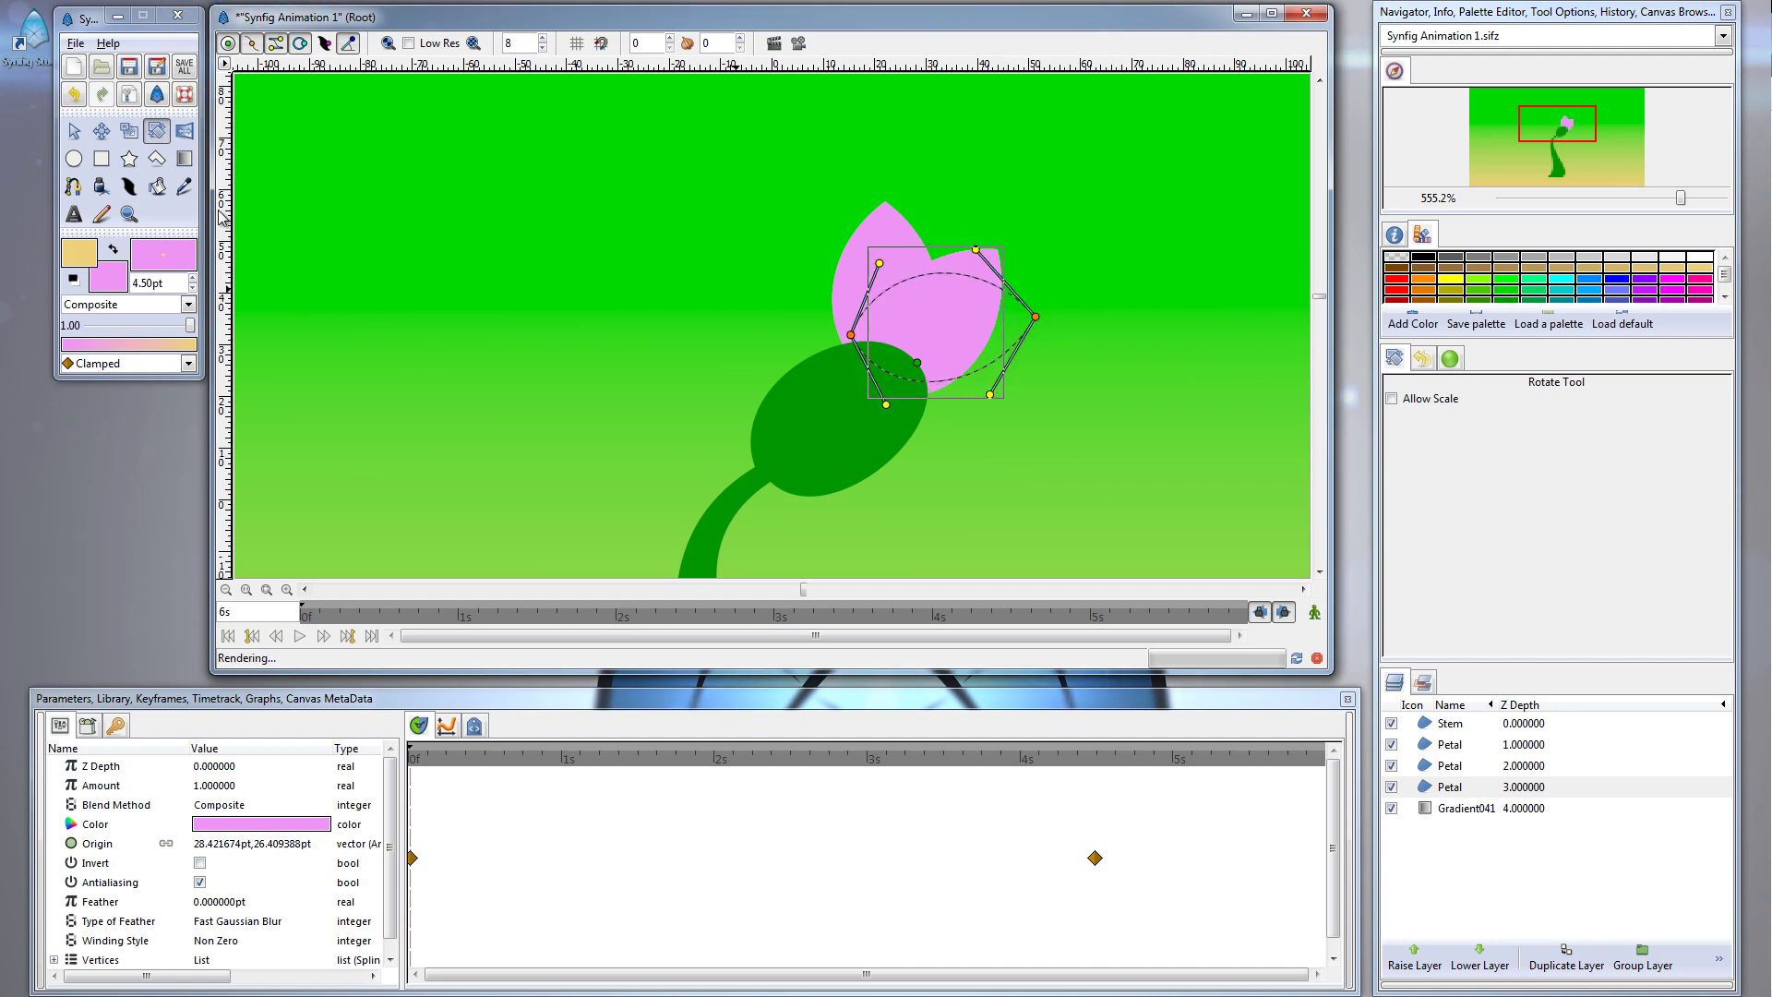
left_click(74, 131)
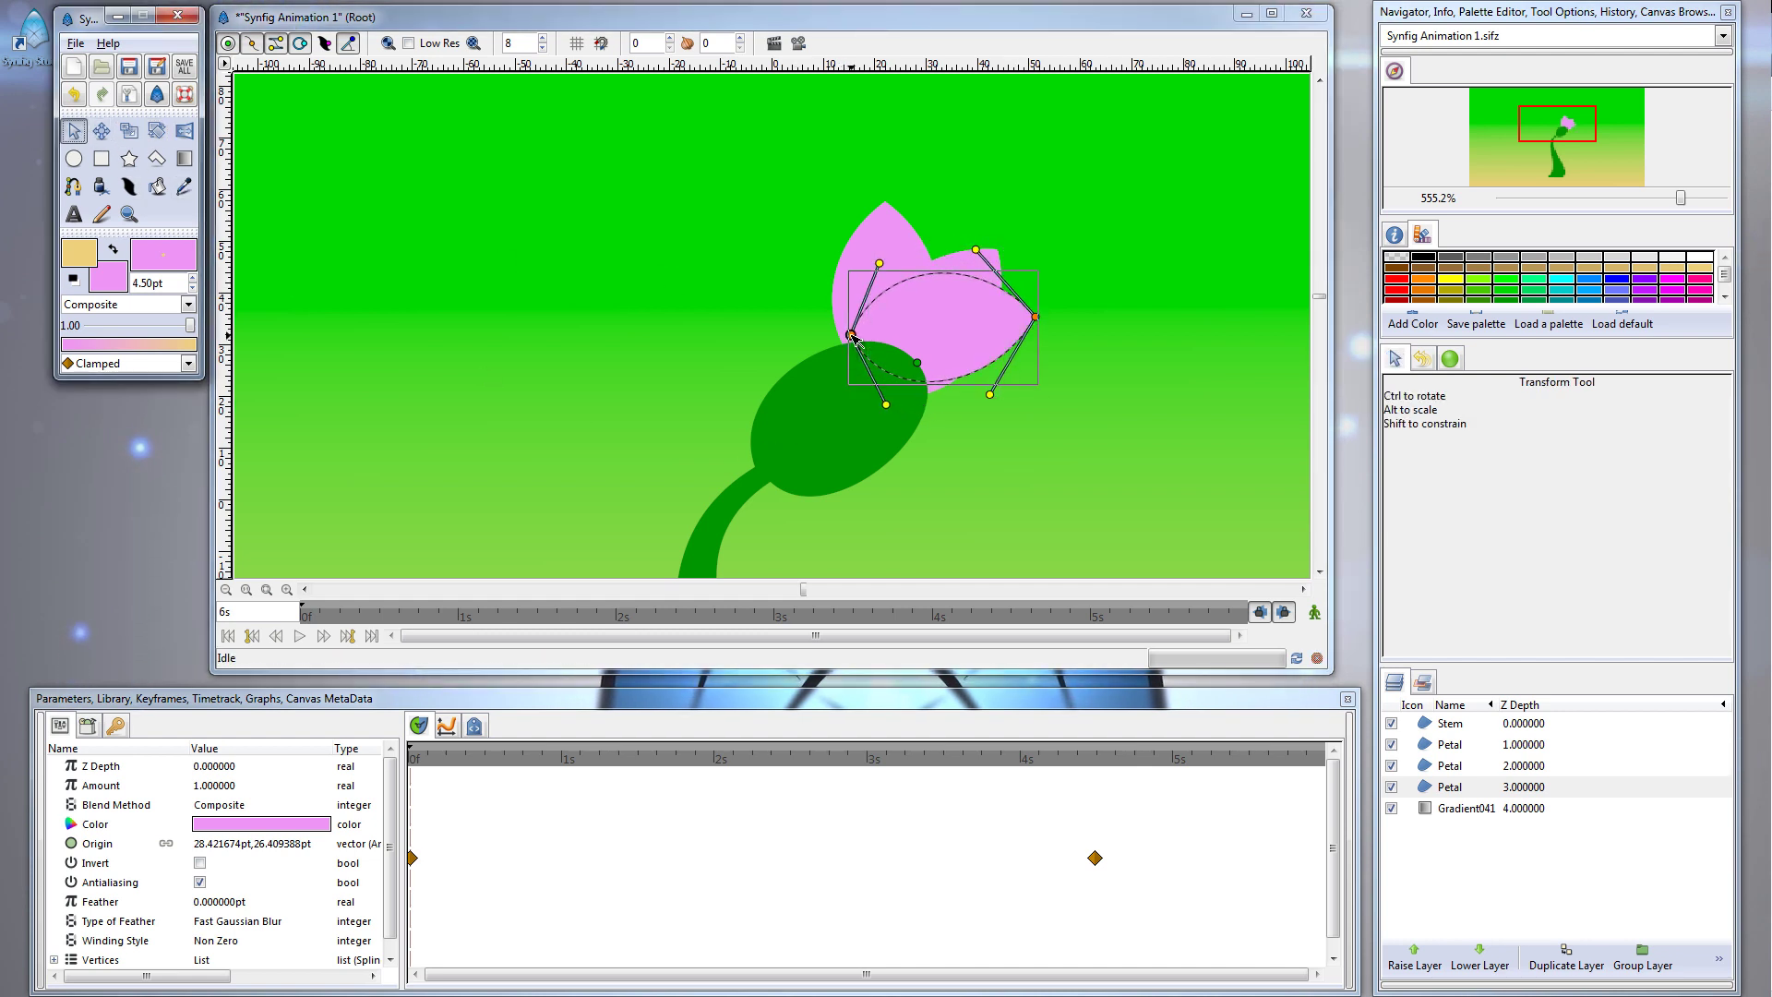
left_click_drag(852, 338, 866, 388)
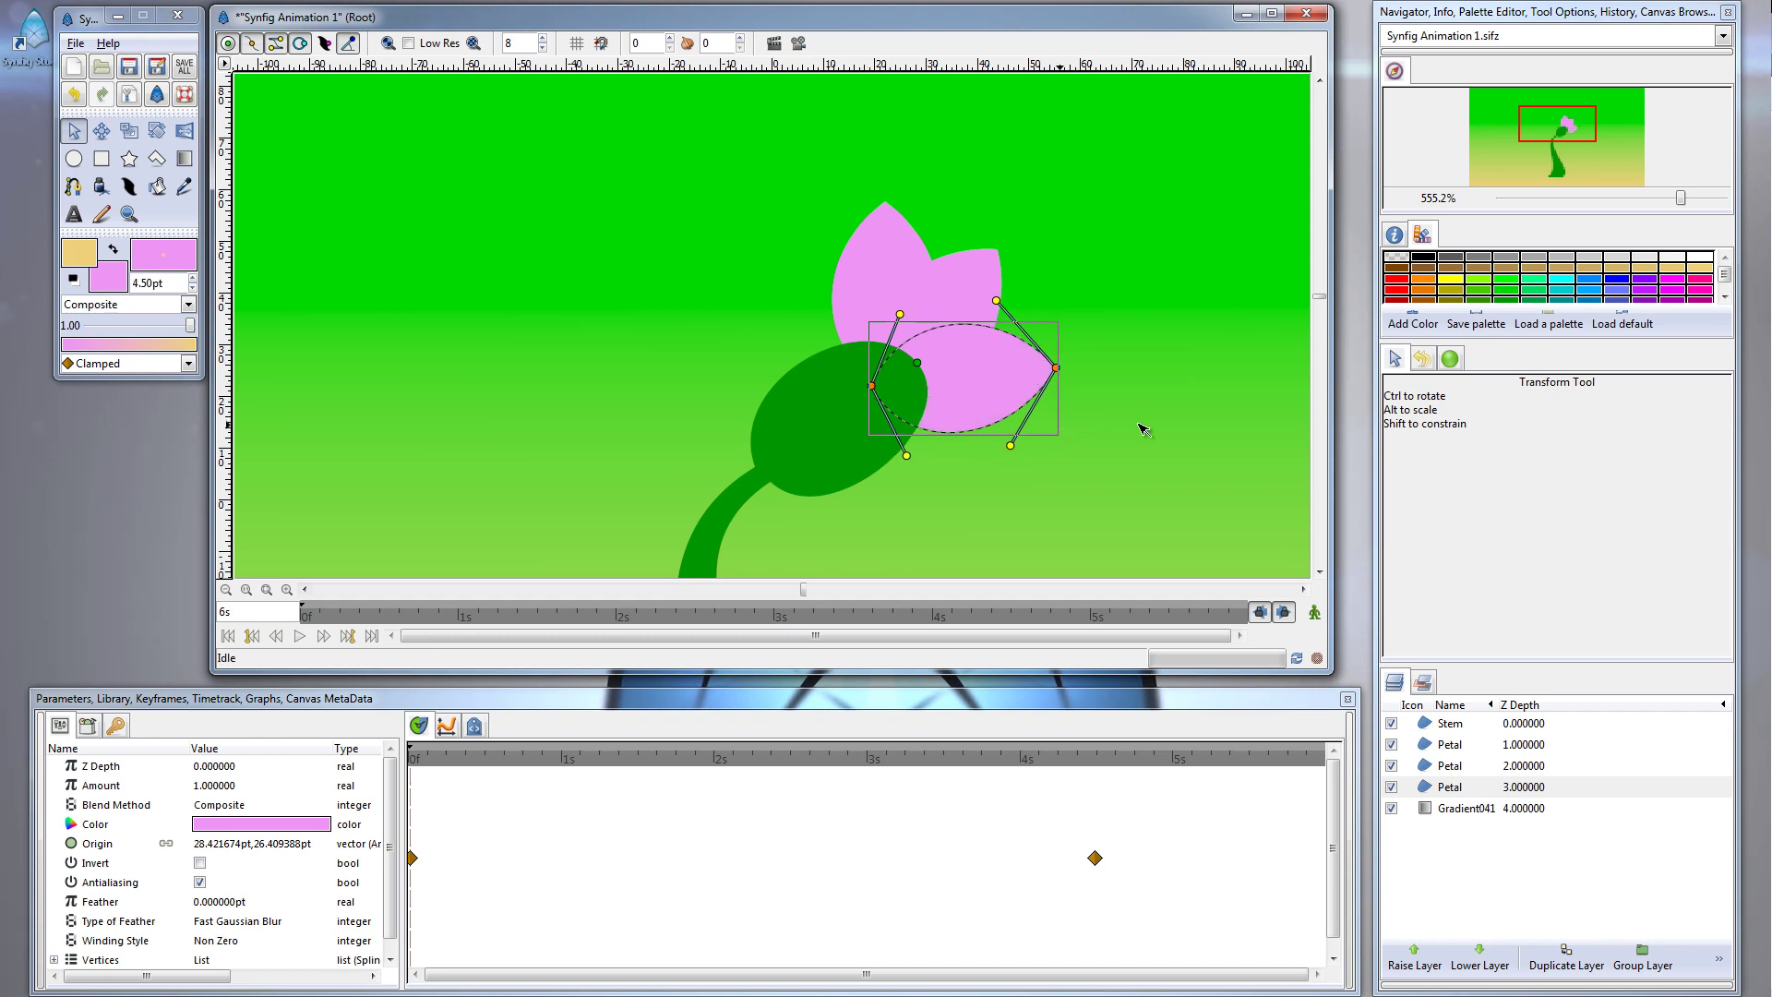
Duplicate the third petal and place the copy, rotated to point diagonally down to the right, with its base inside the bud
left_click(1567, 956)
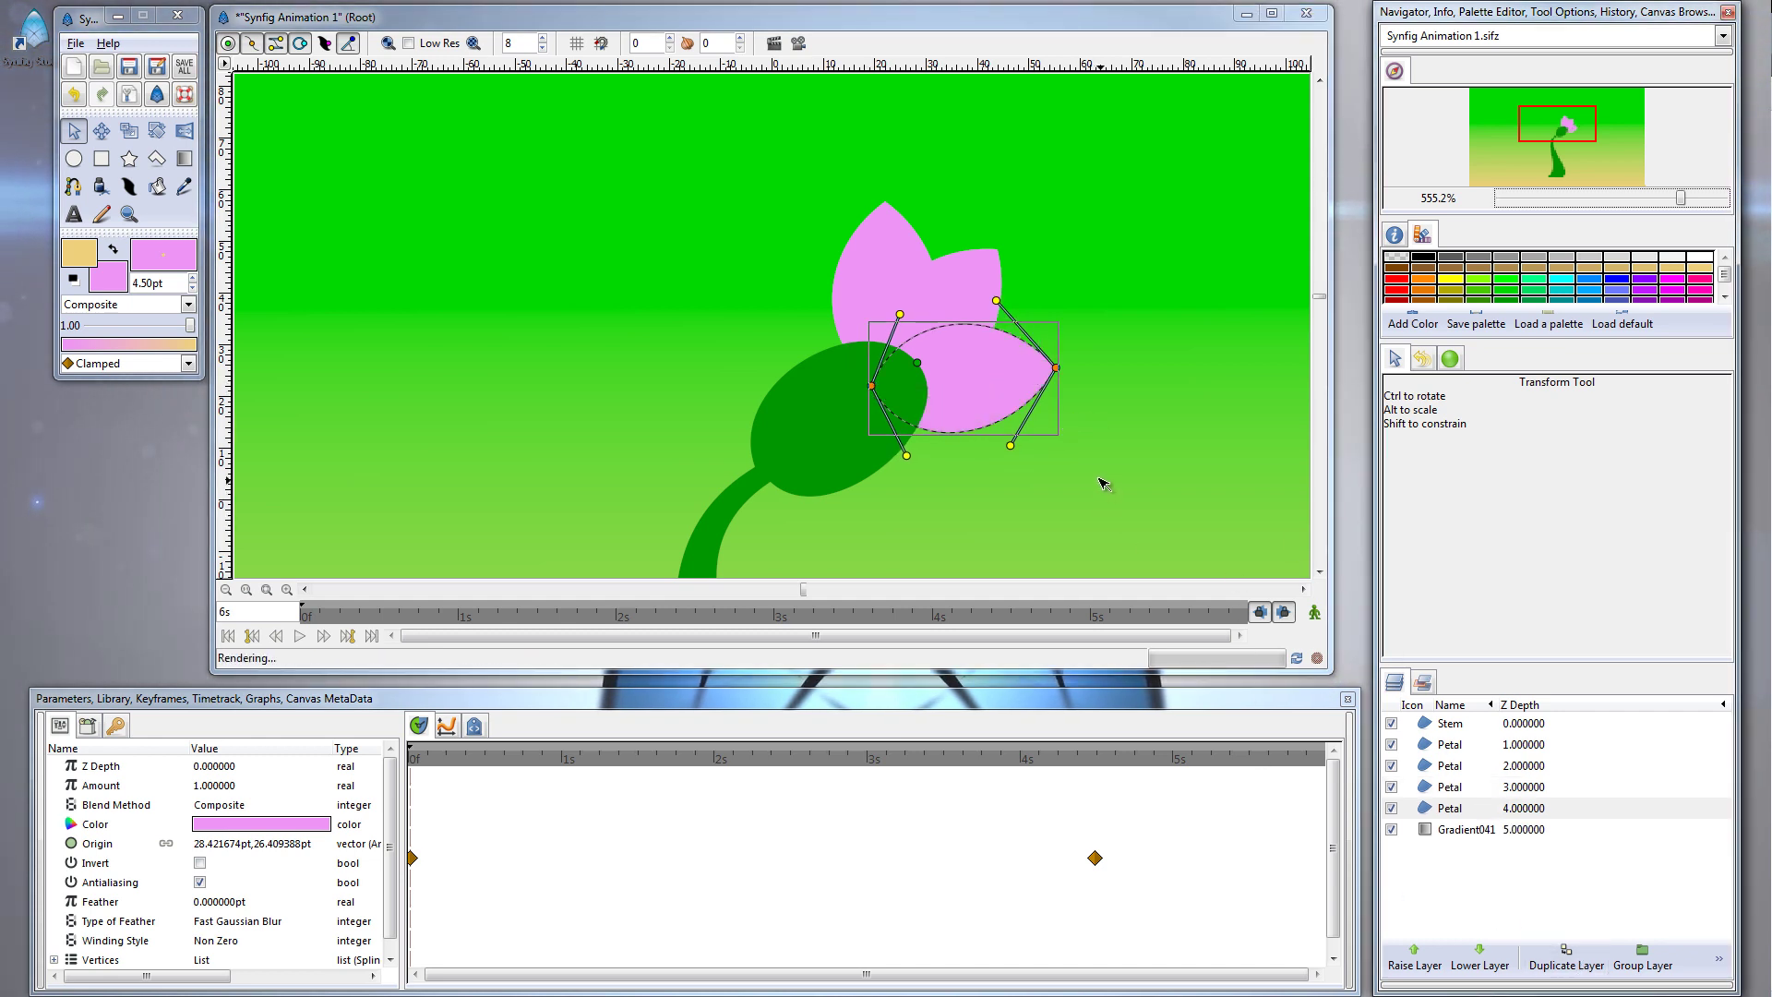
left_click(157, 131)
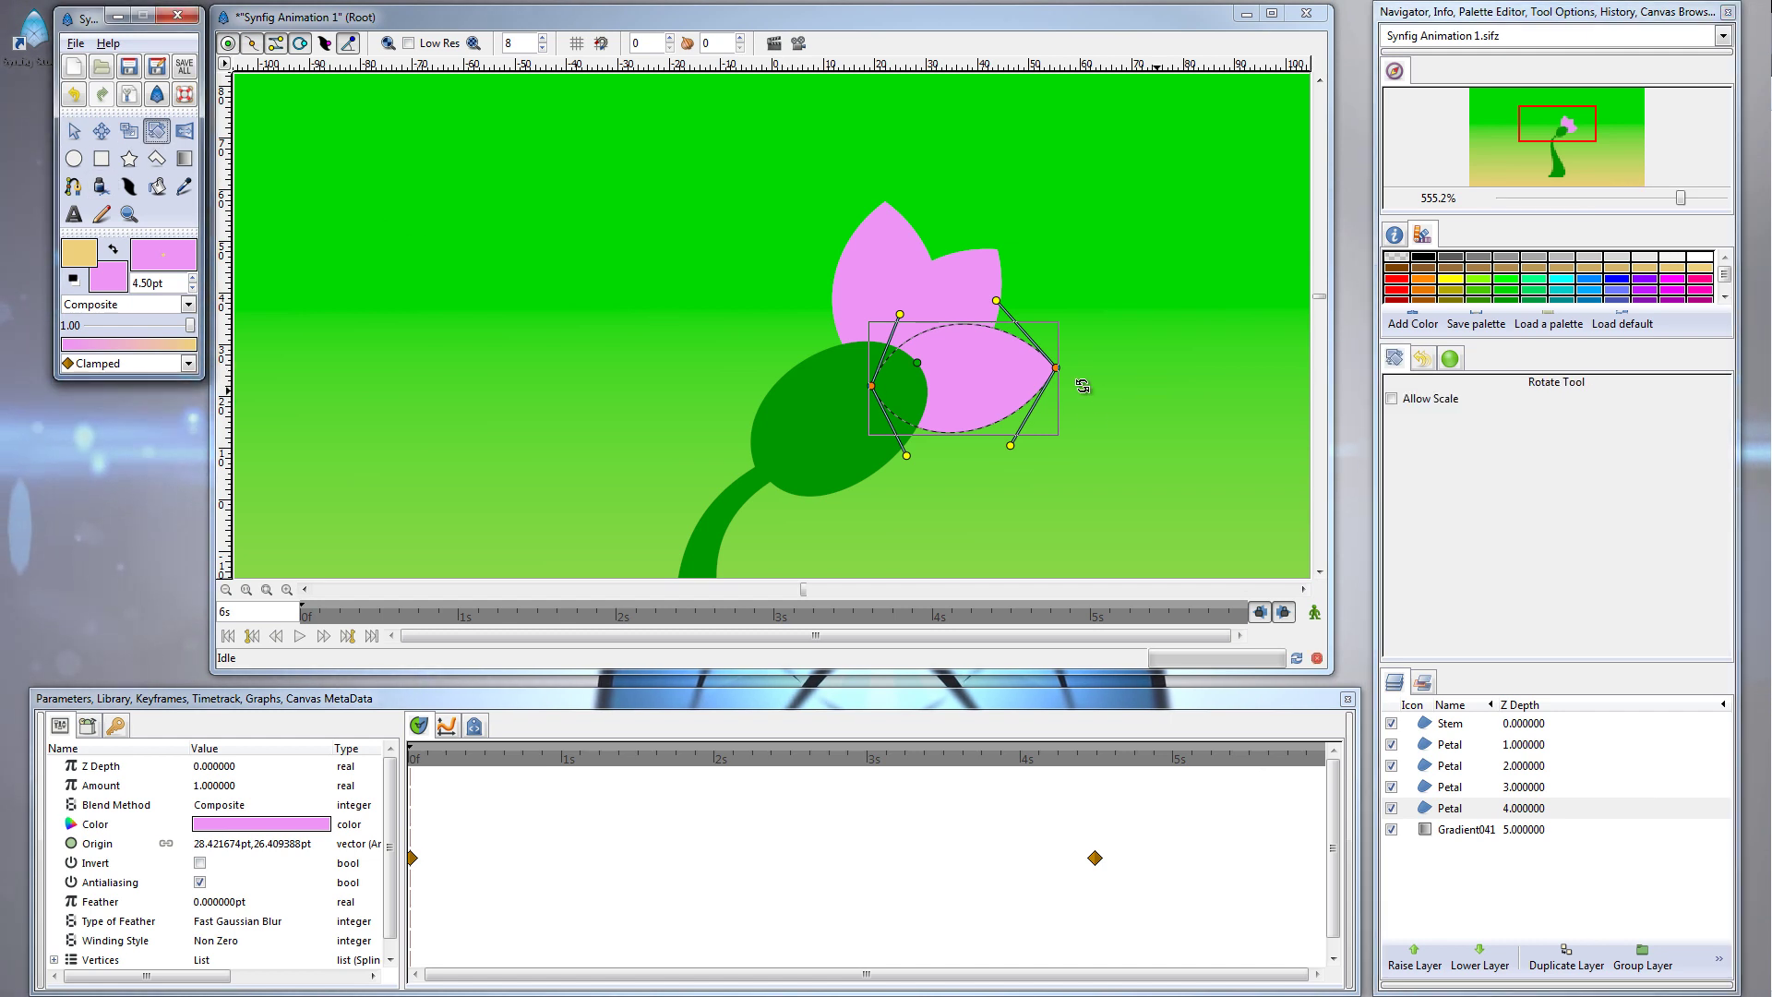
left_click_drag(1056, 368, 1015, 446)
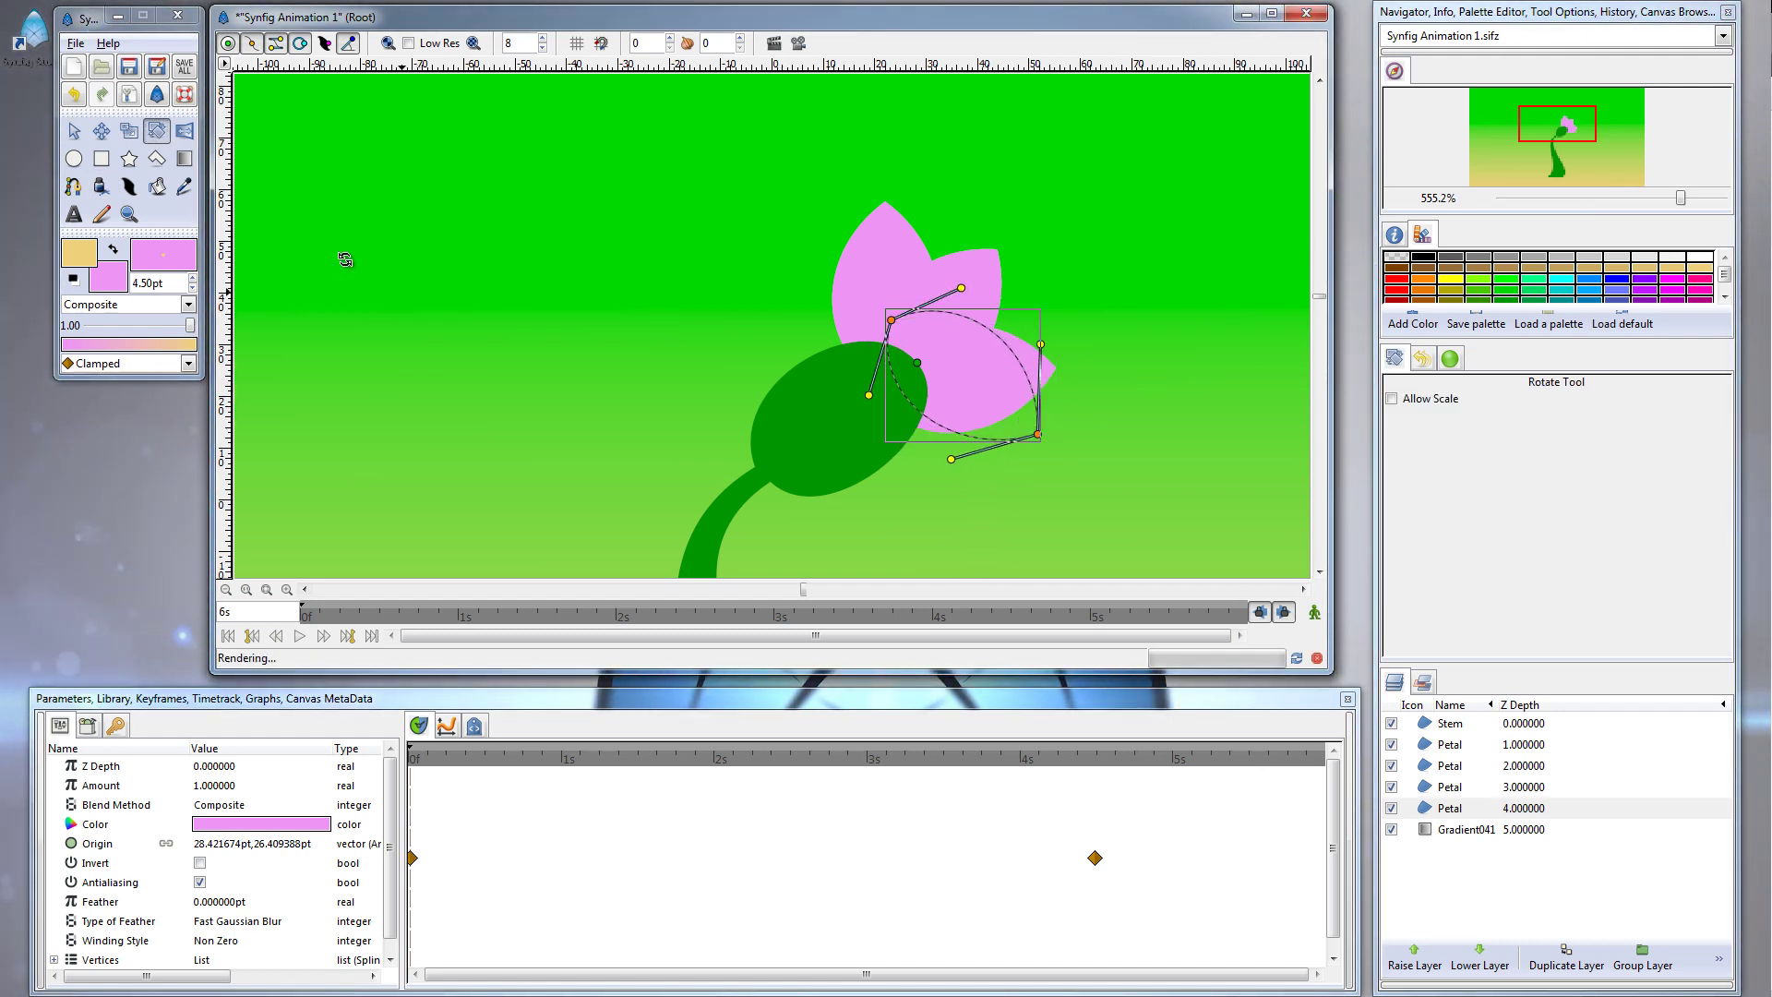
left_click(73, 132)
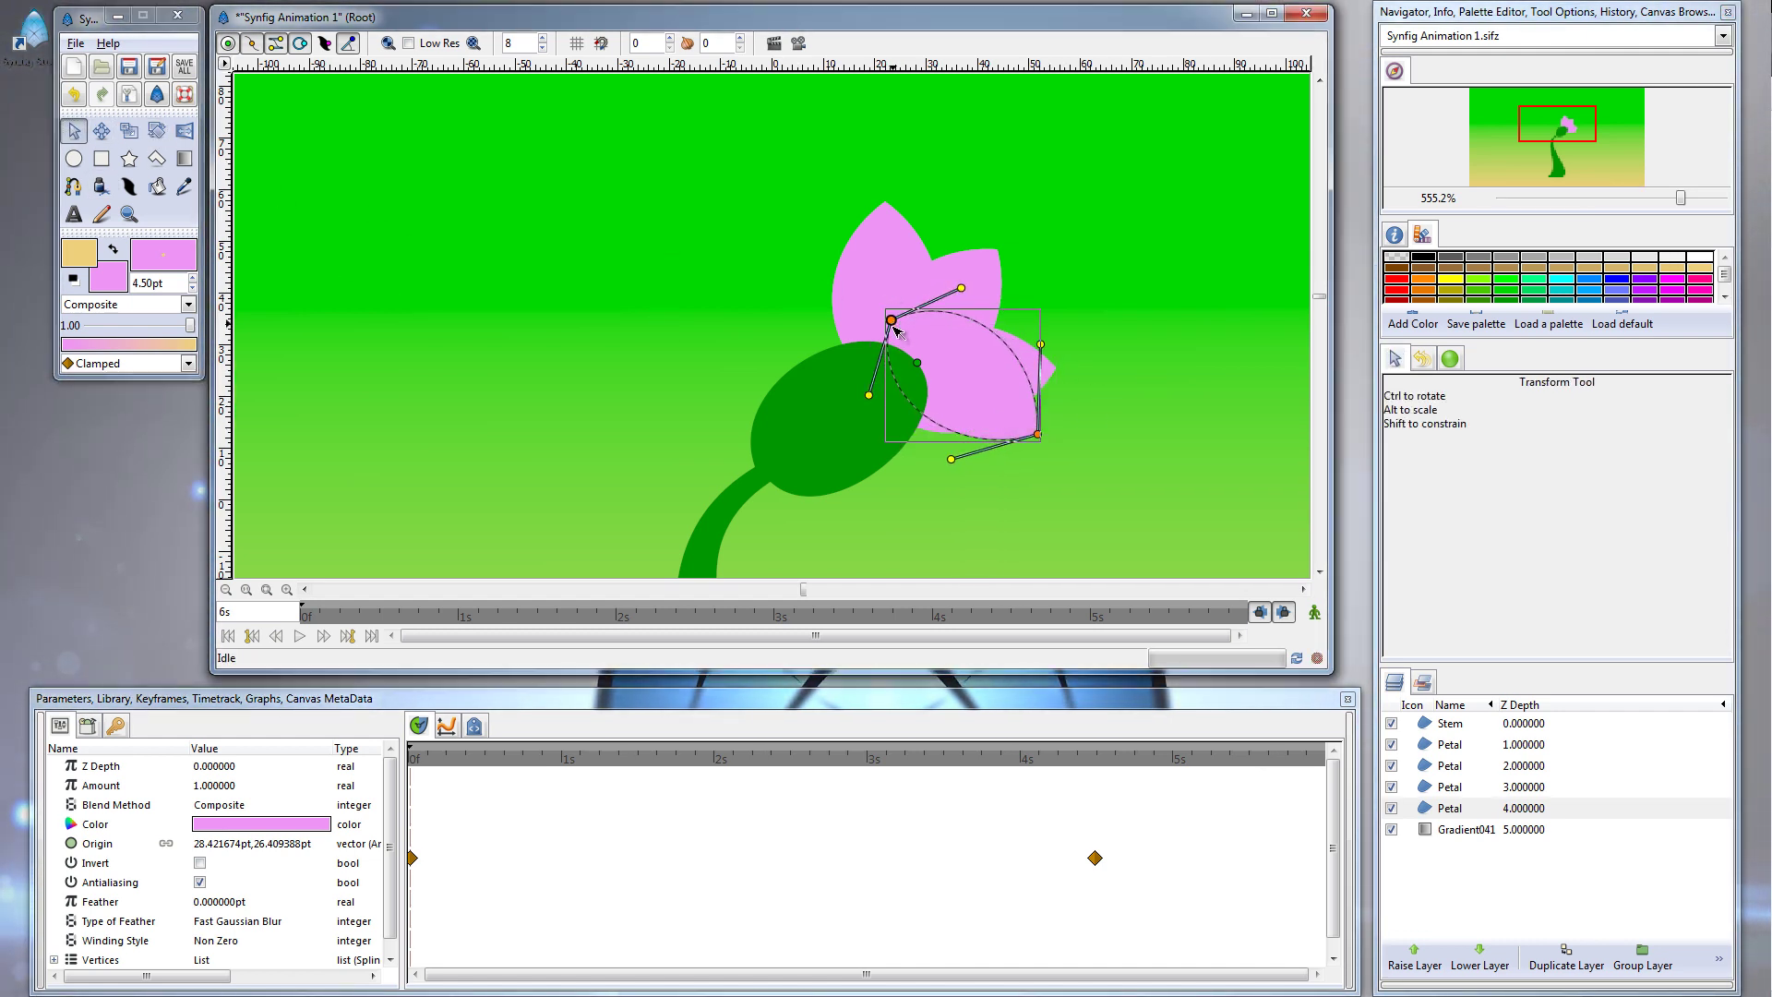
left_click_drag(891, 321, 879, 391)
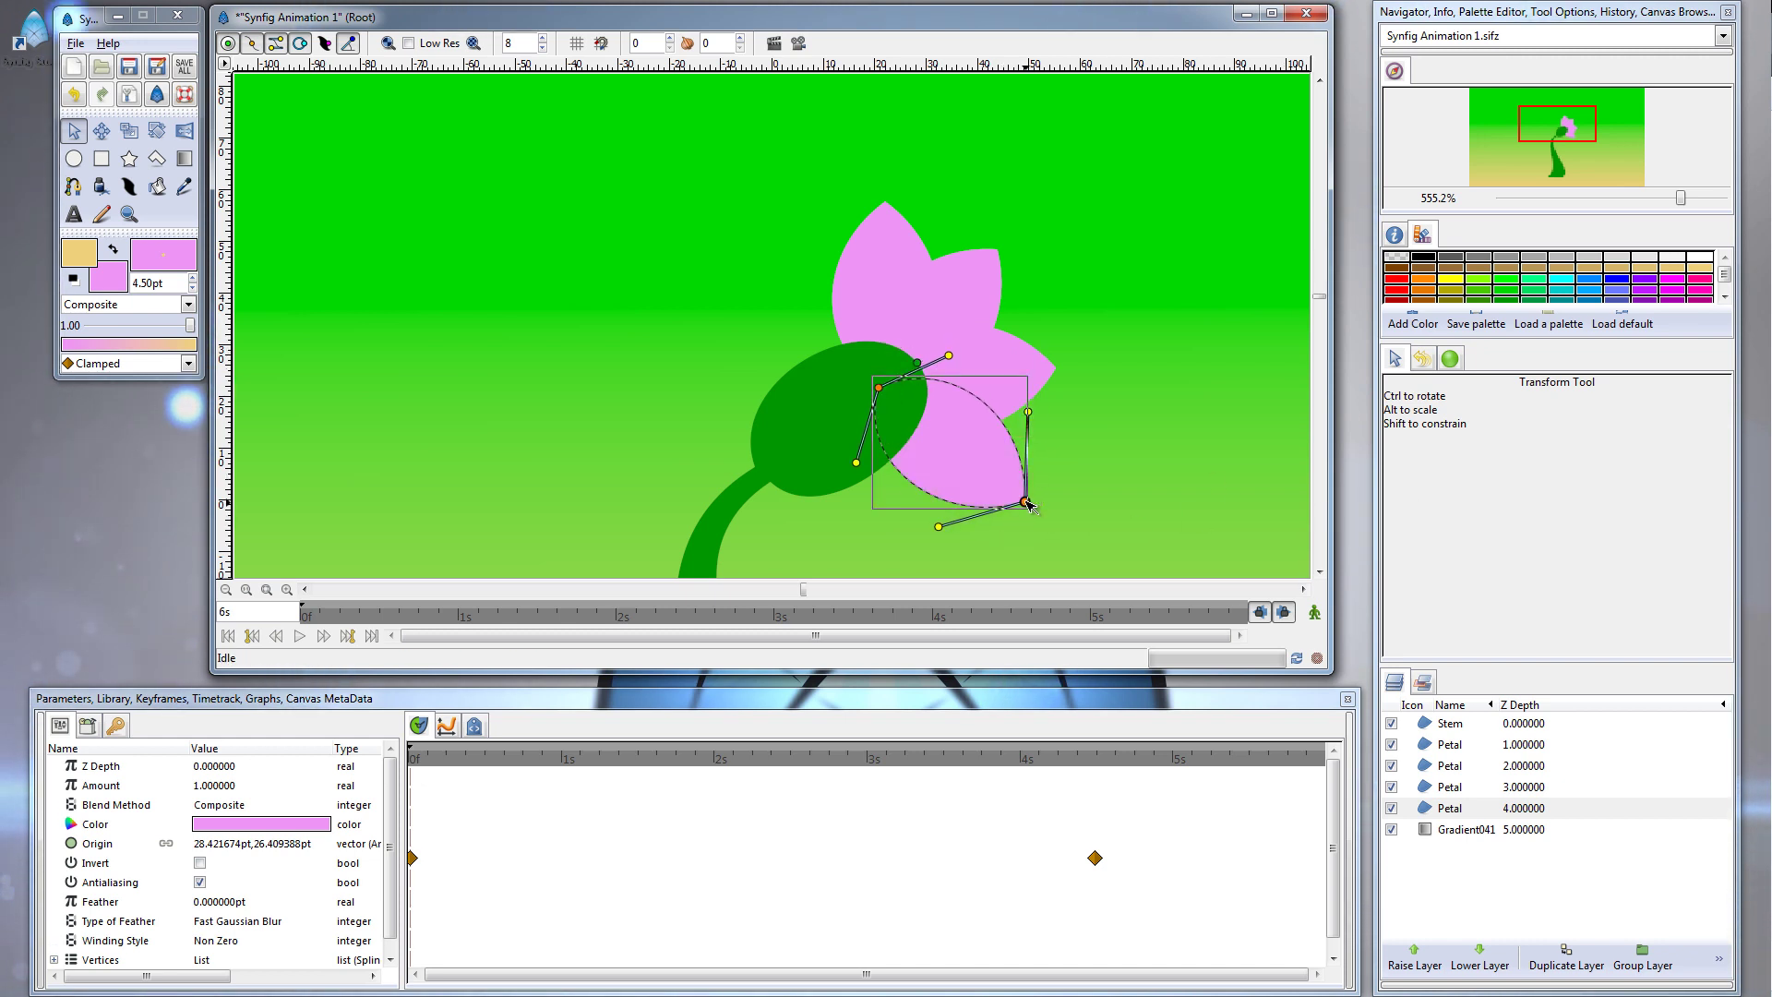
Duplicate the fourth petal, rotate the copy slightly and move it across the bud as a fifth petal pointing up to the left
left_click(1567, 965)
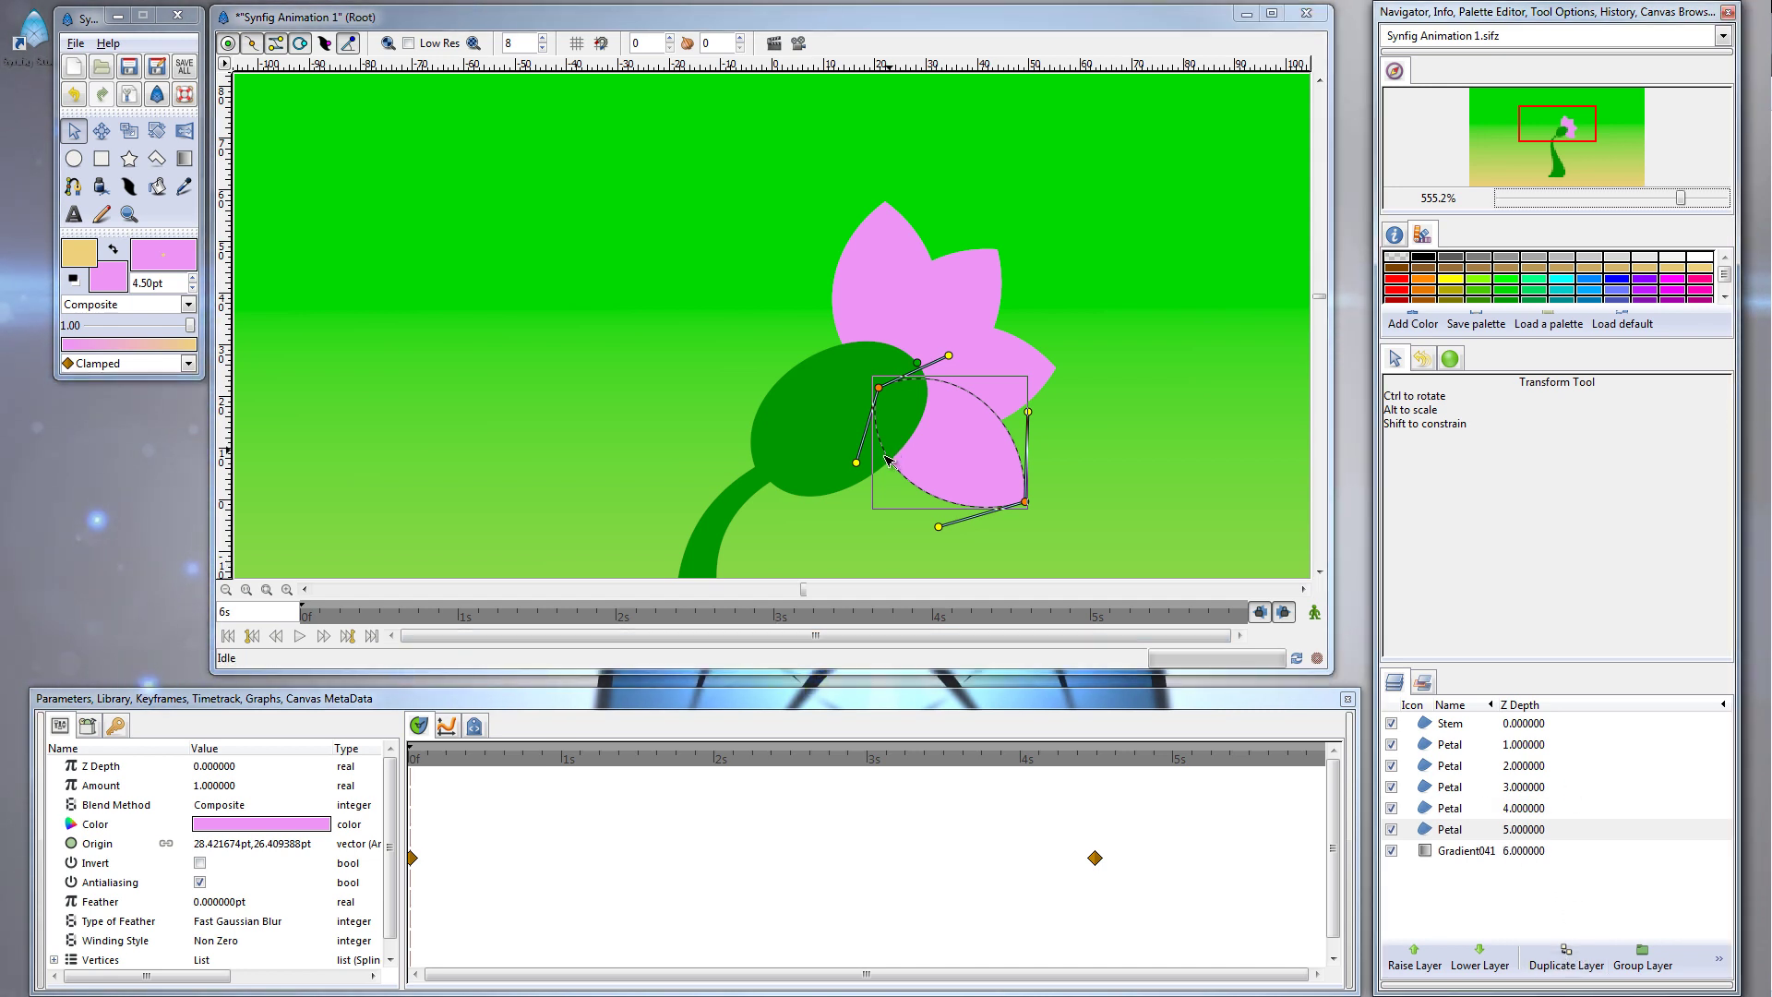
key("alt+t")
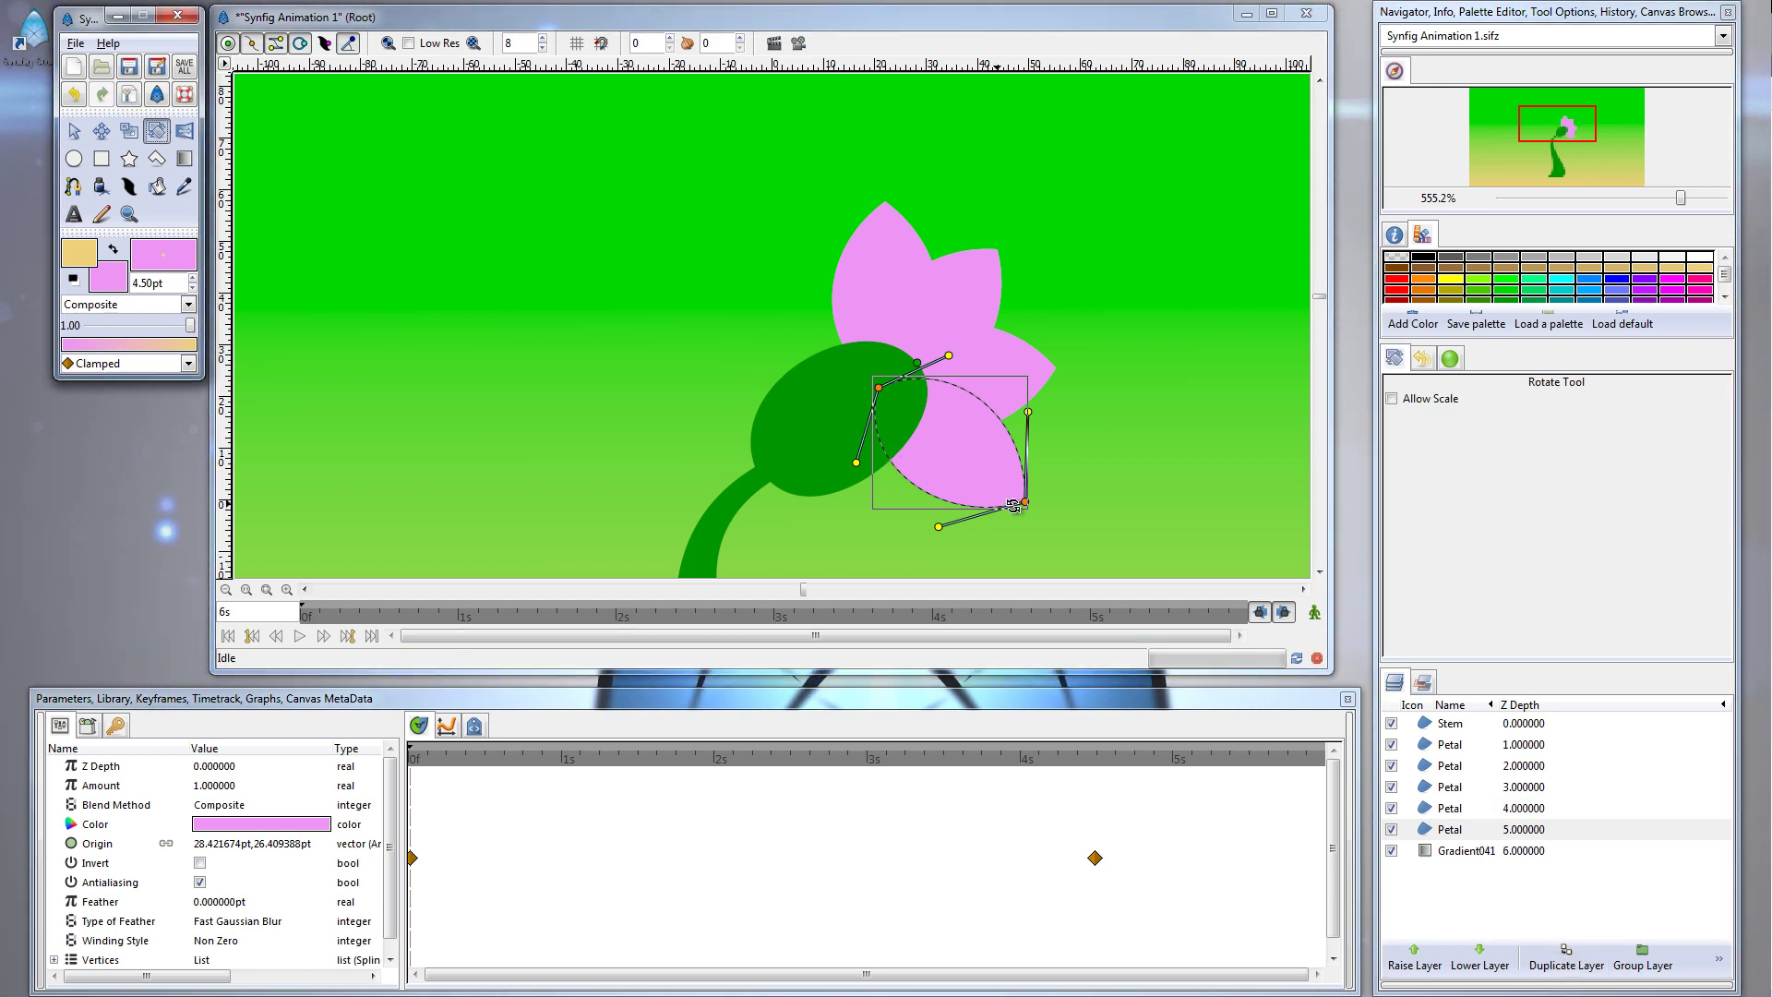
left_click_drag(1025, 504, 807, 294)
left_click(76, 132)
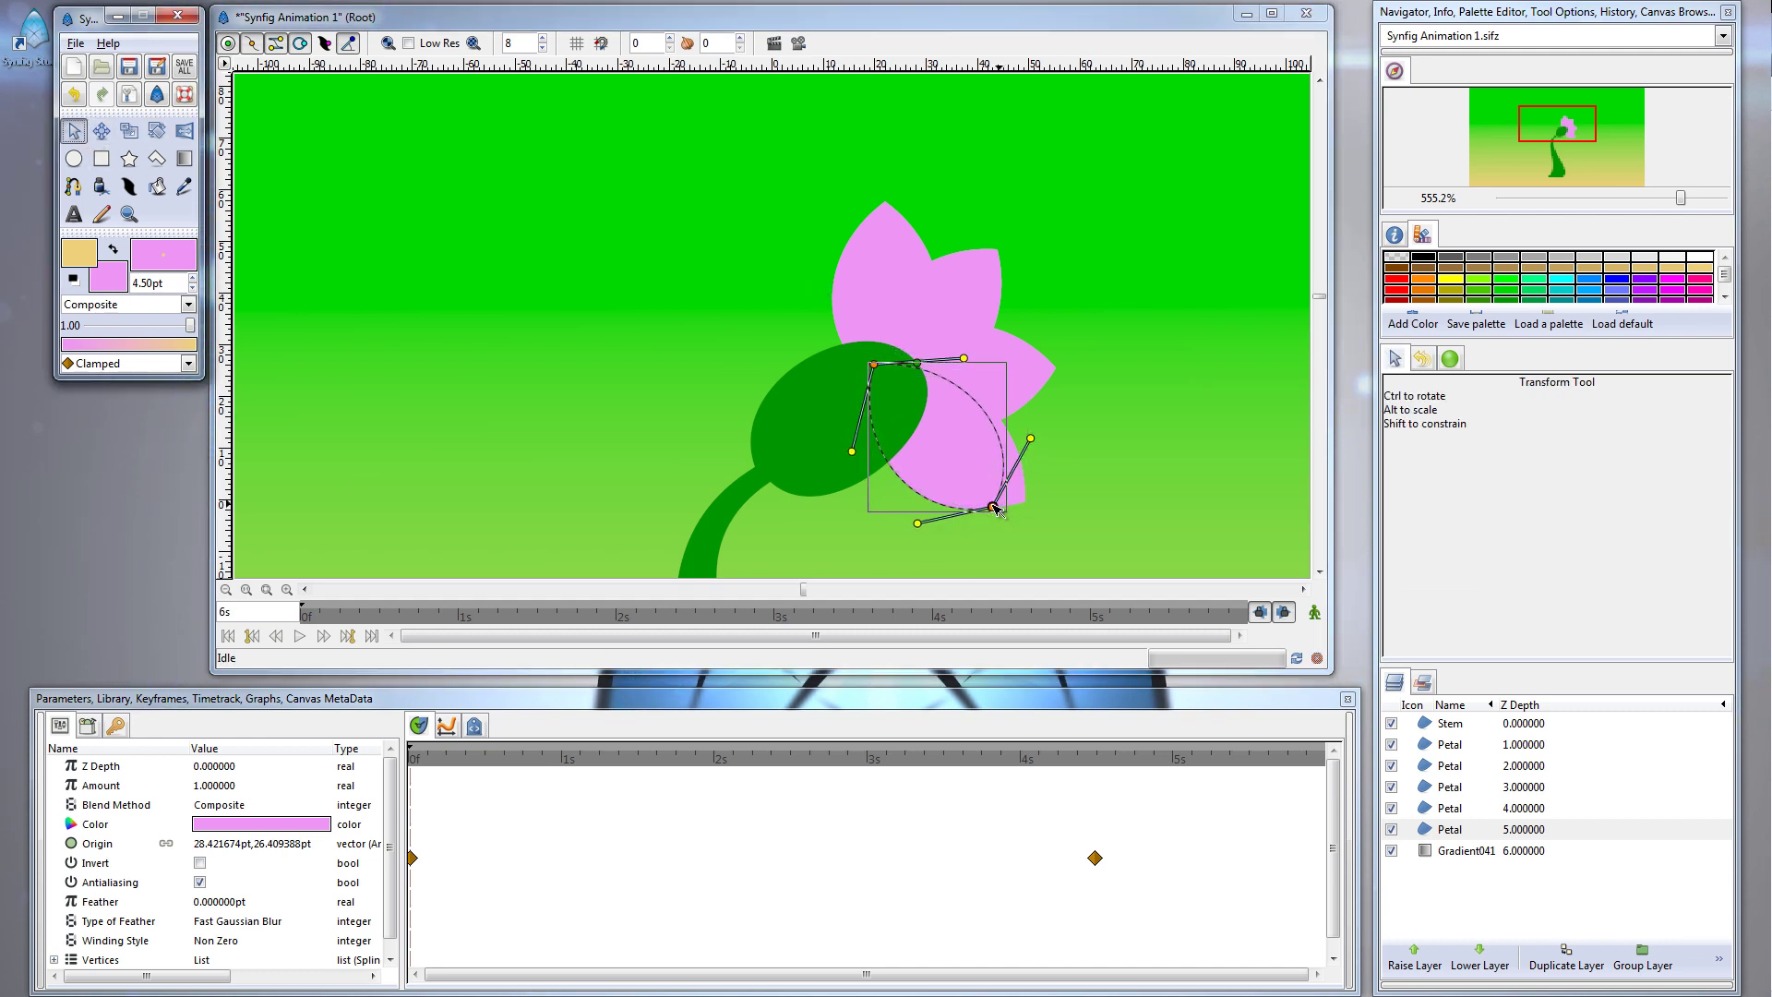
left_click_drag(997, 510, 923, 456)
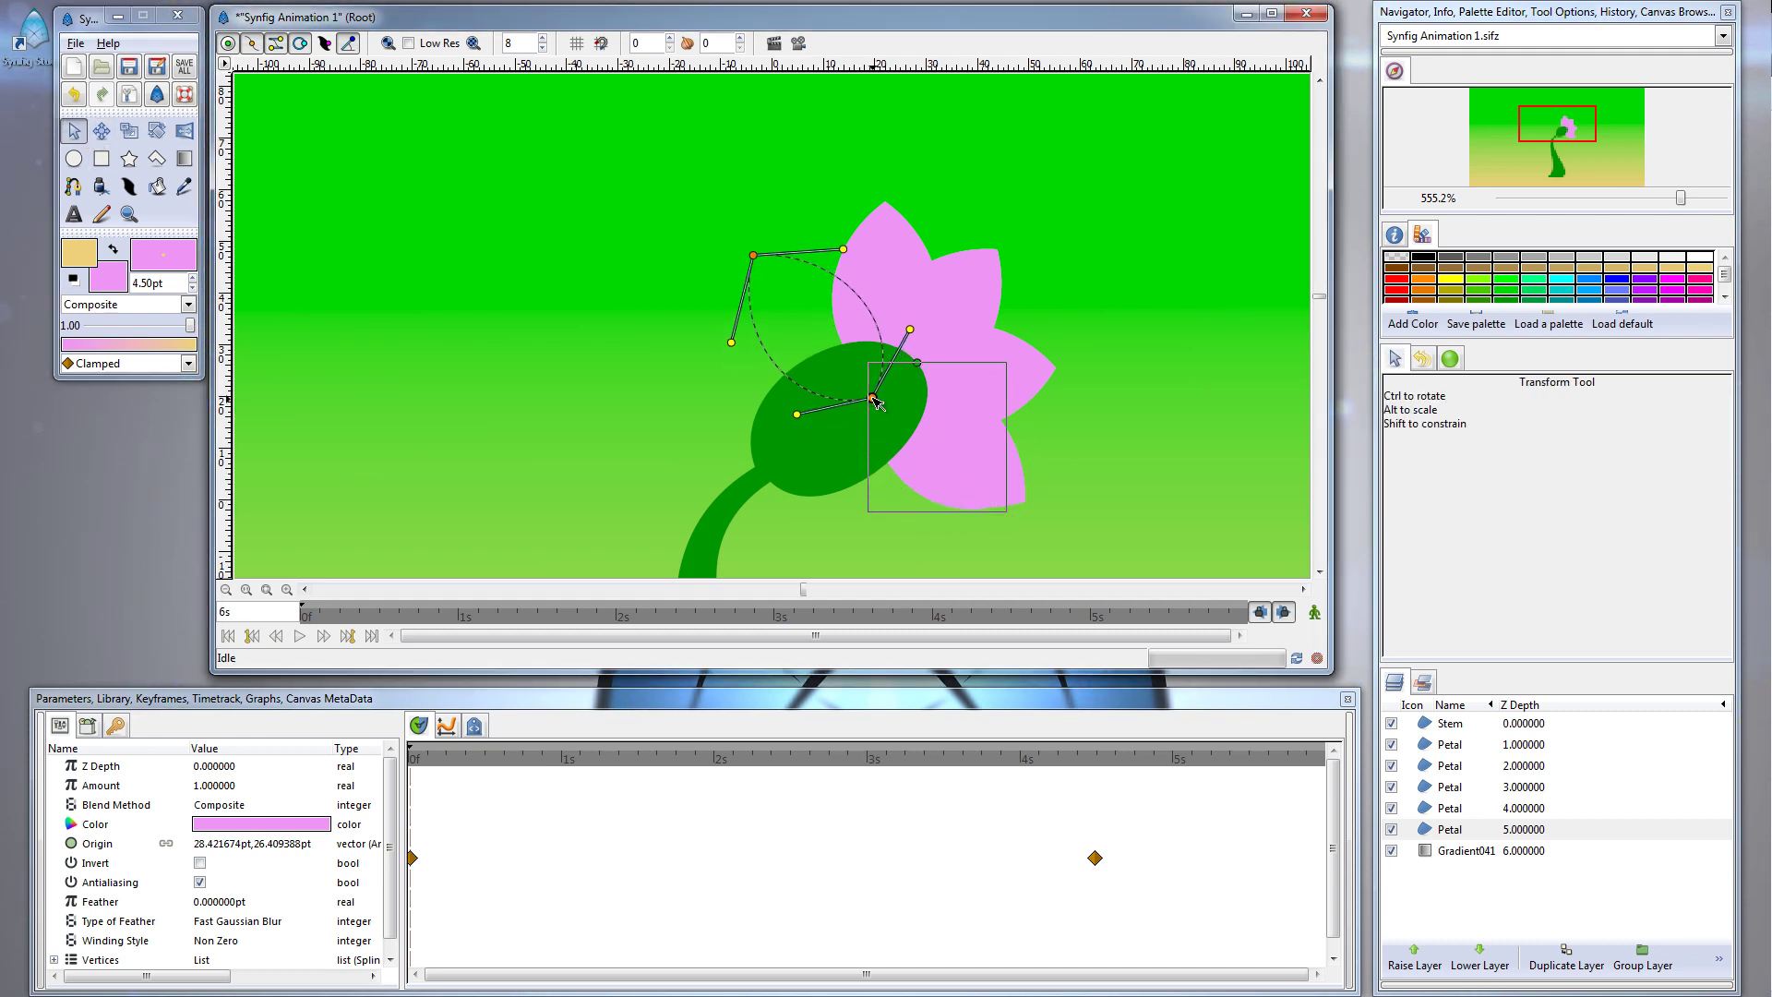
left_click(1110, 410)
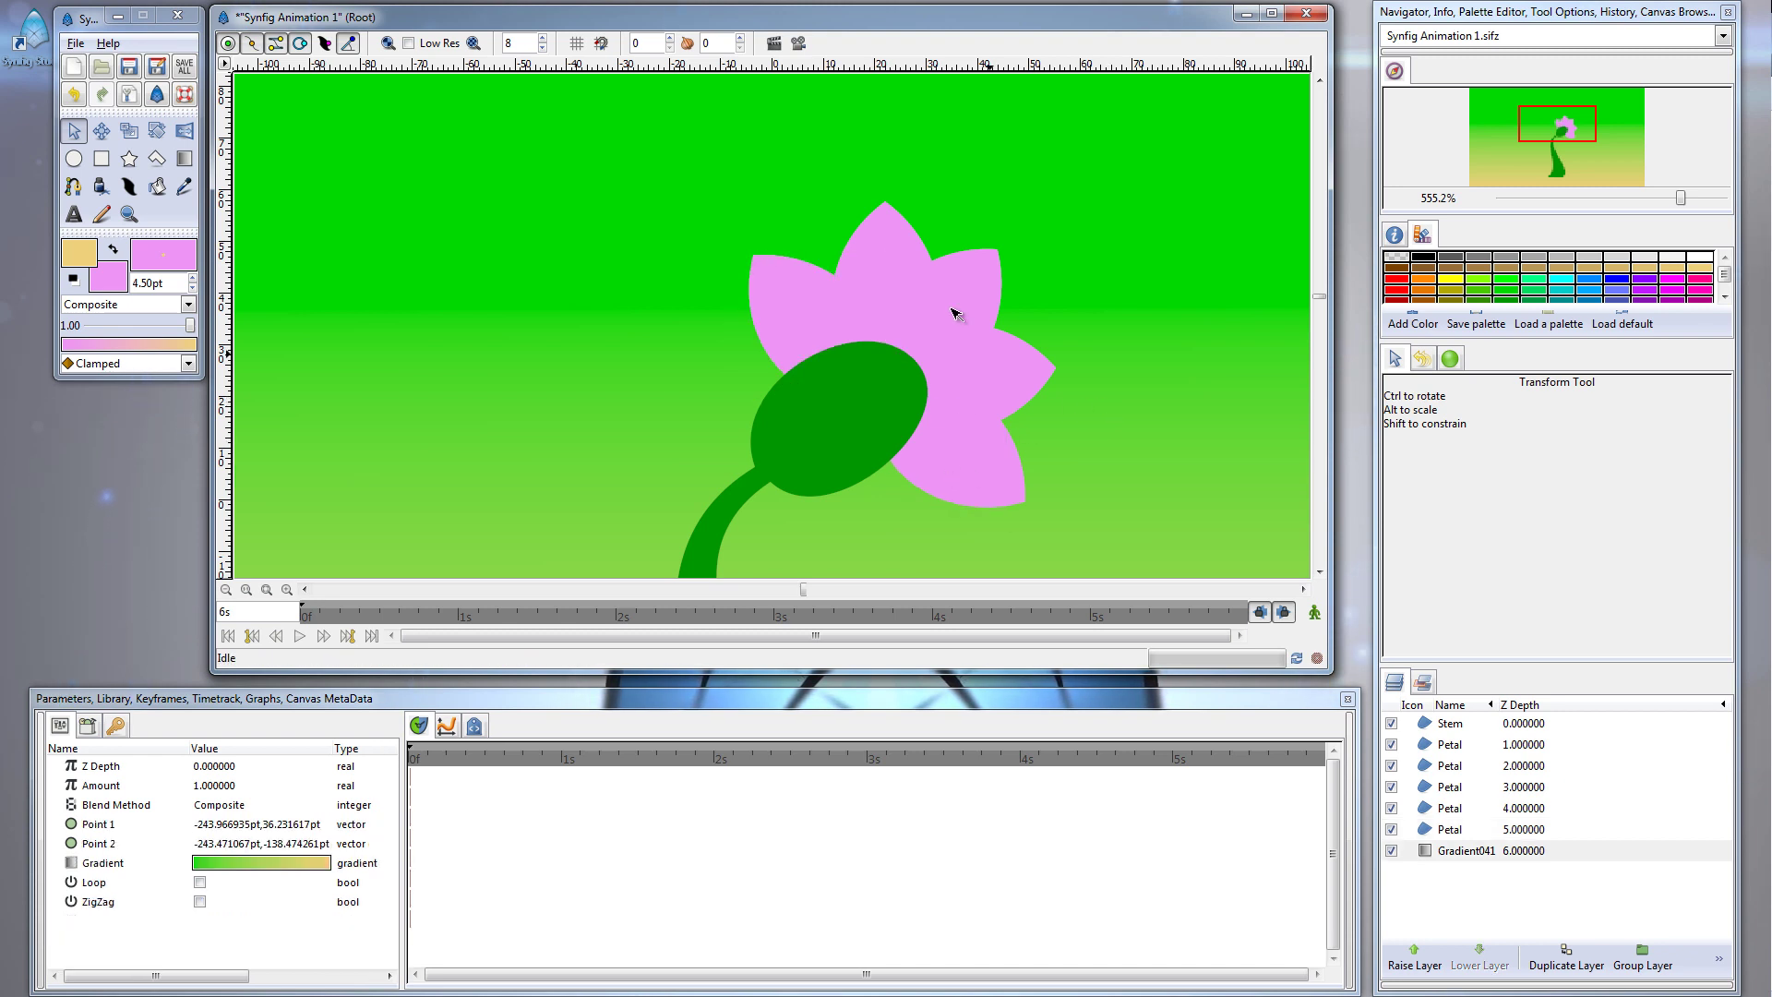
Select the gradient background instead of the petals and return the animation to frame 0
left_click(983, 508)
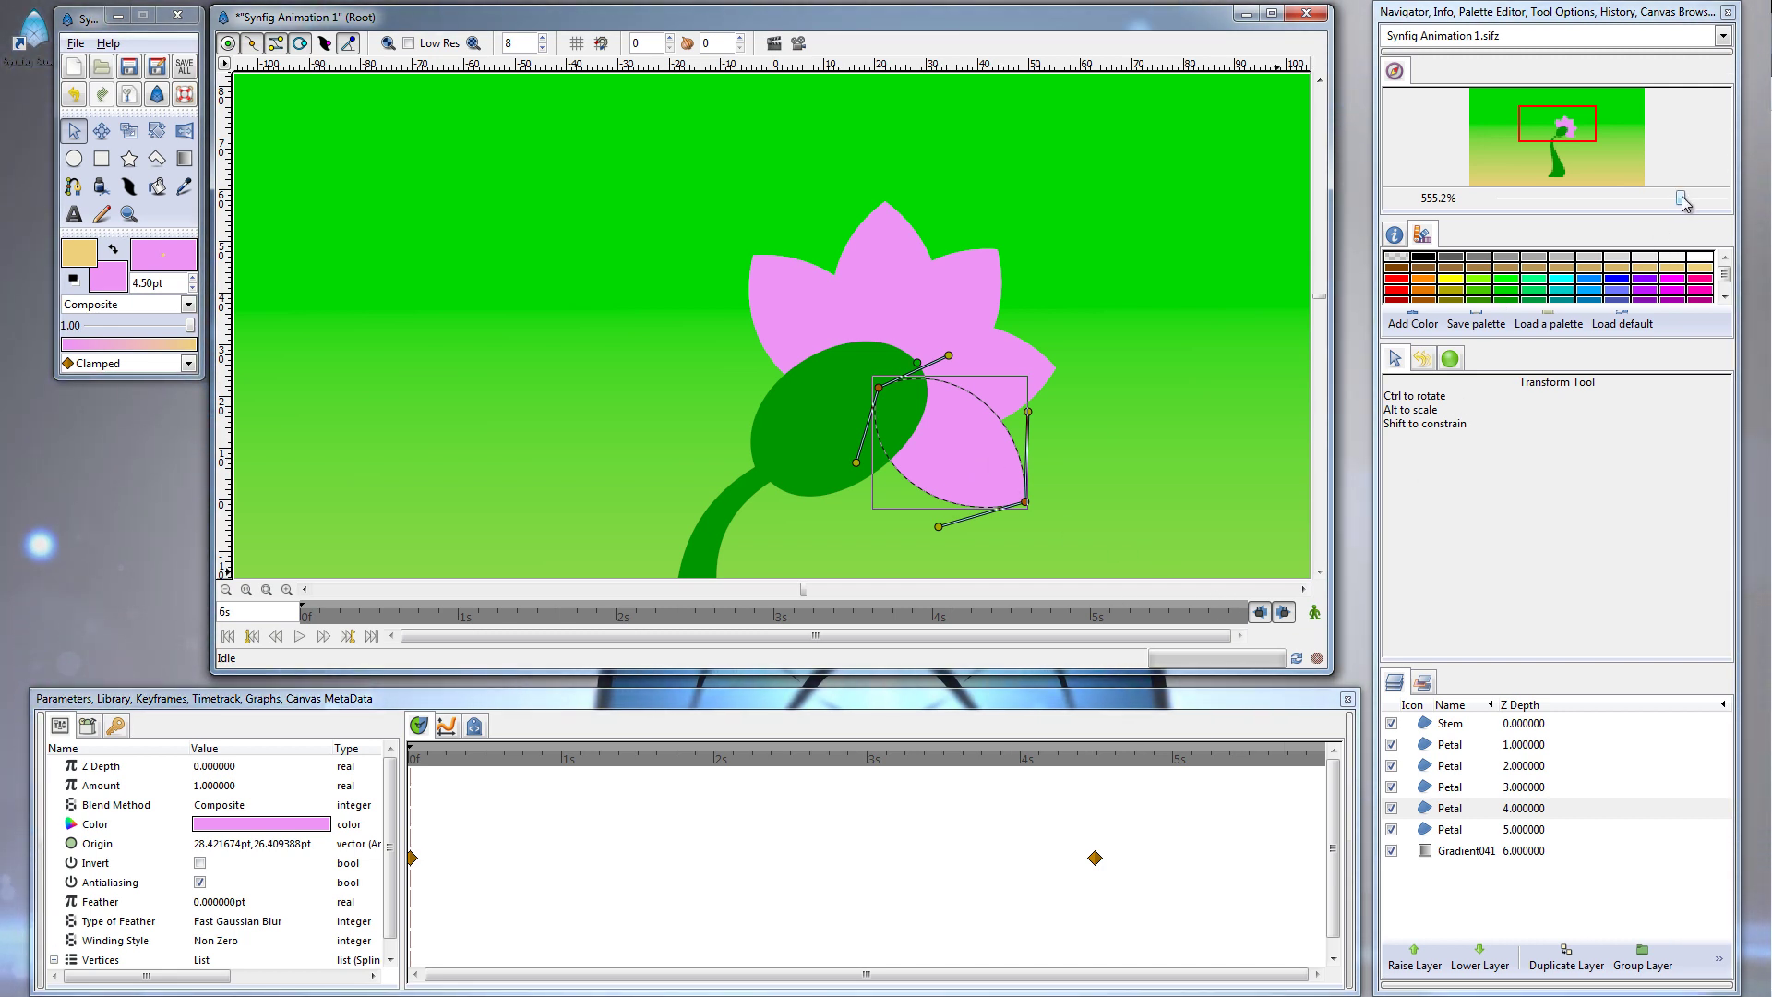
left_click_drag(1681, 199, 1620, 201)
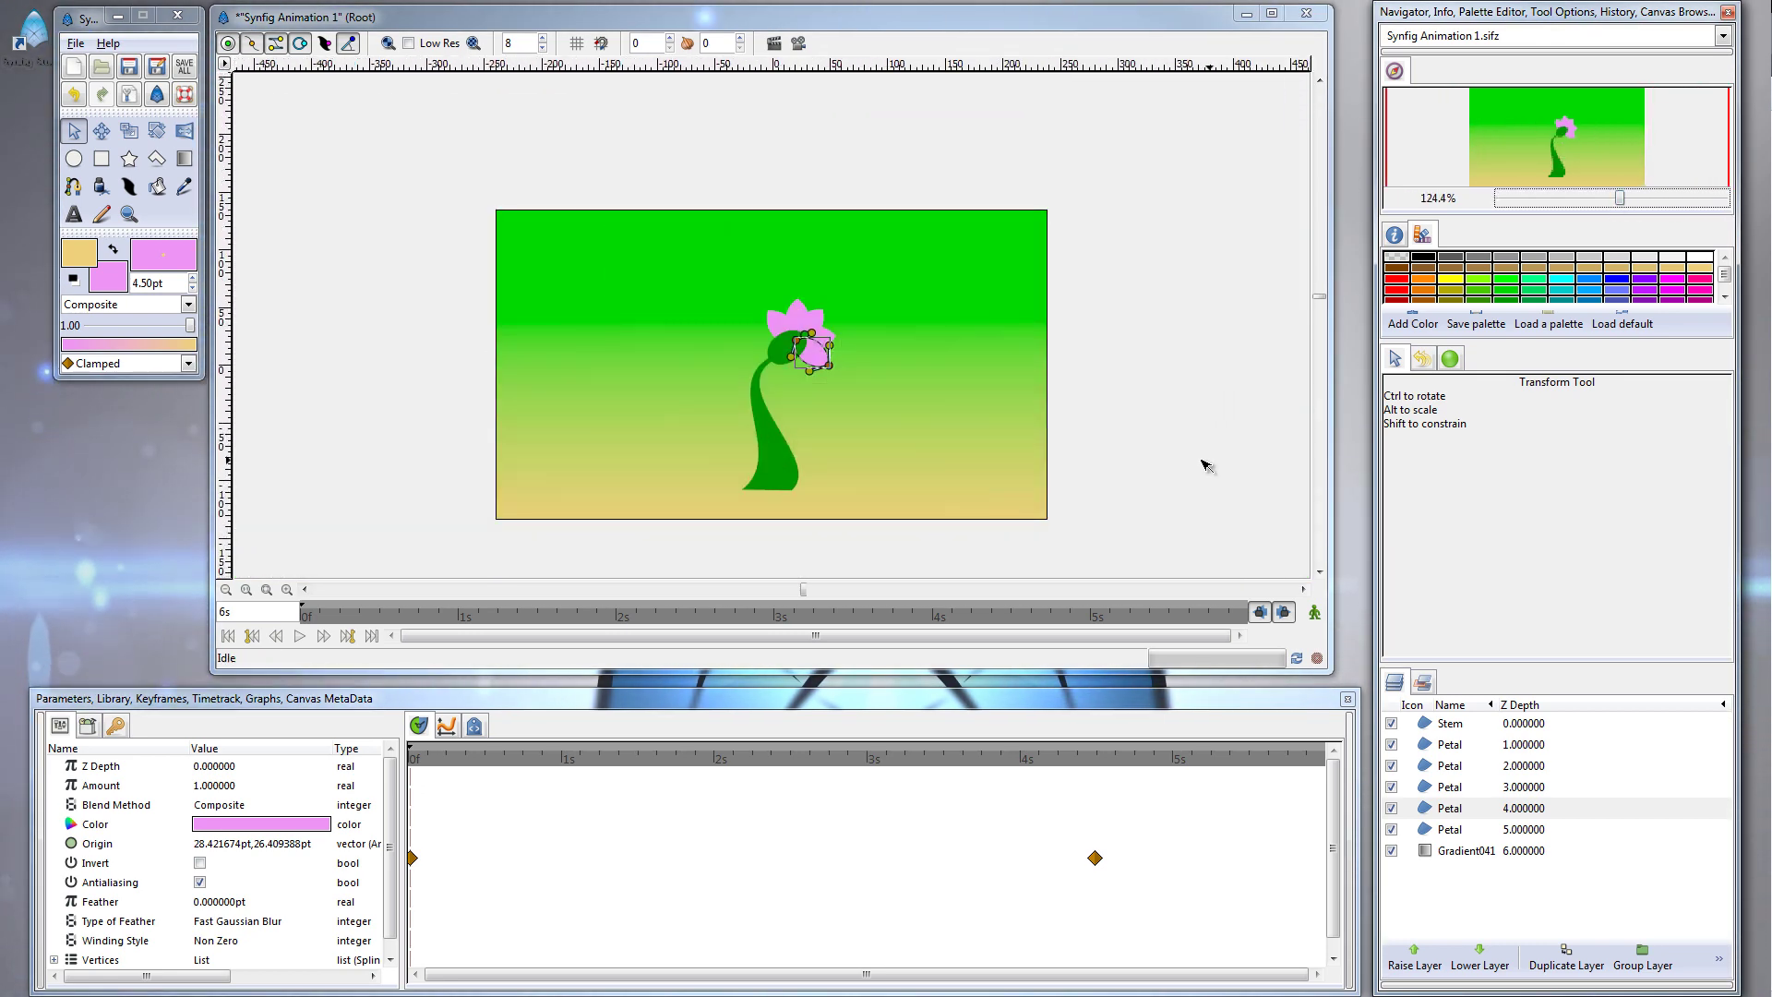
left_click(1200, 466)
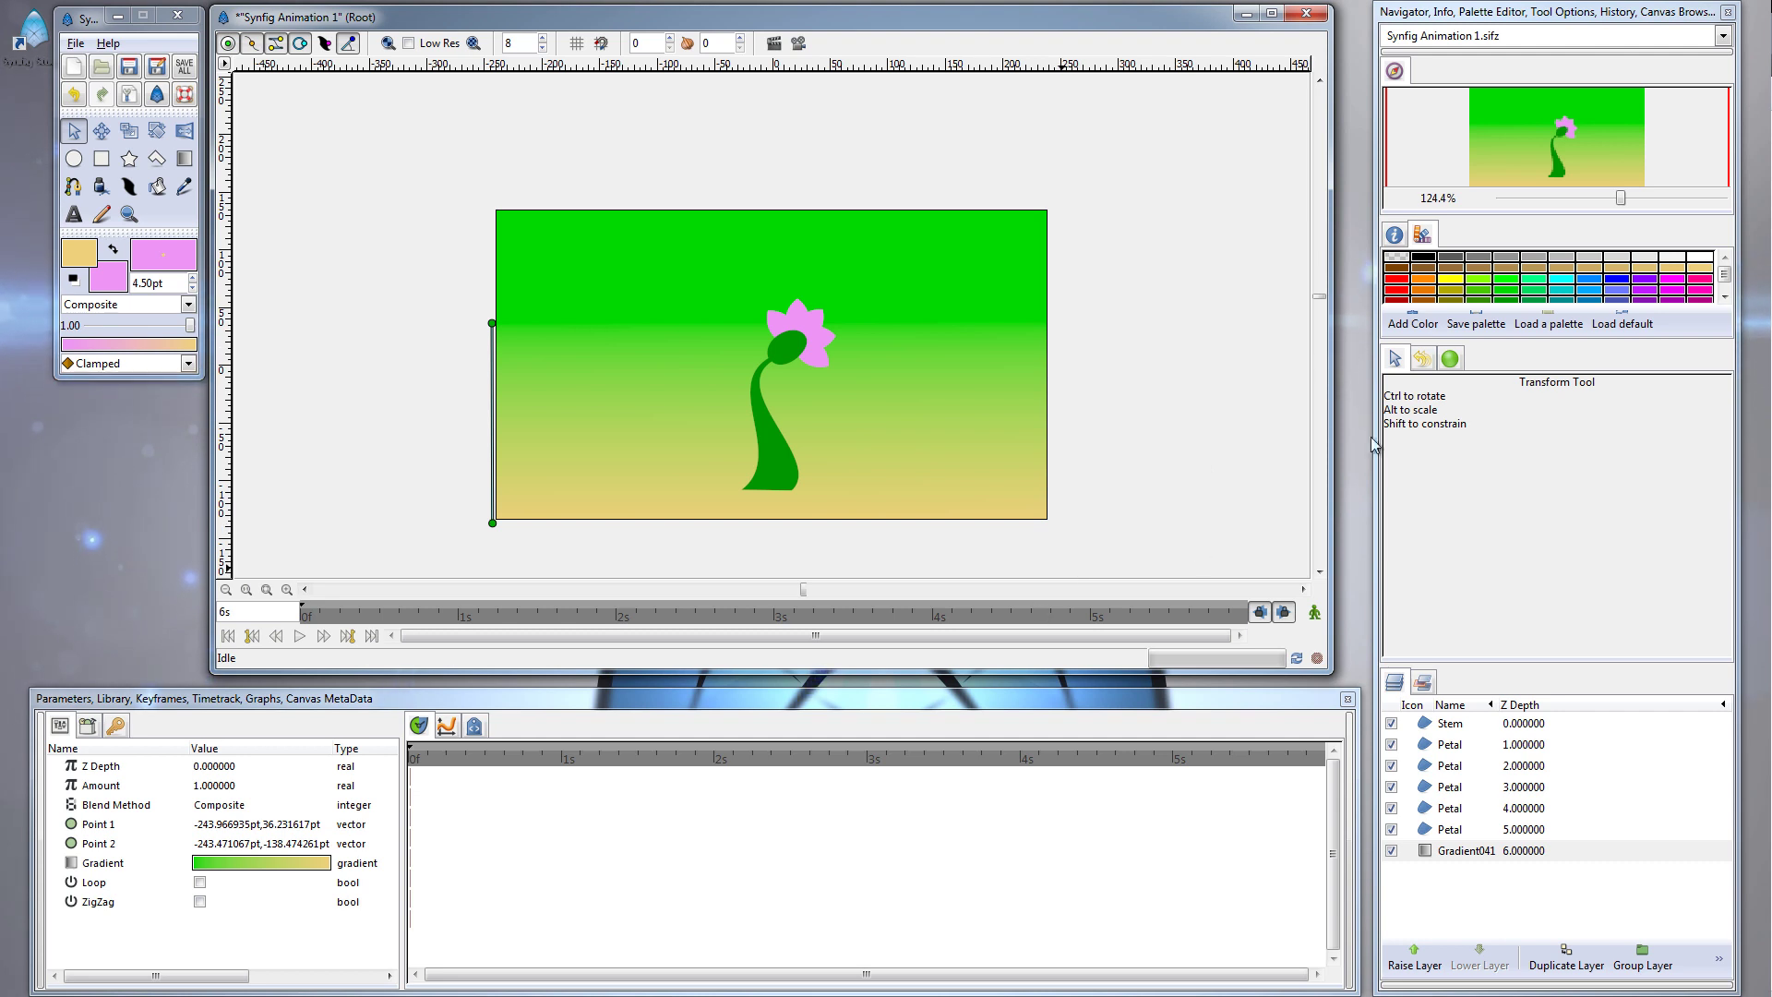
left_click(227, 637)
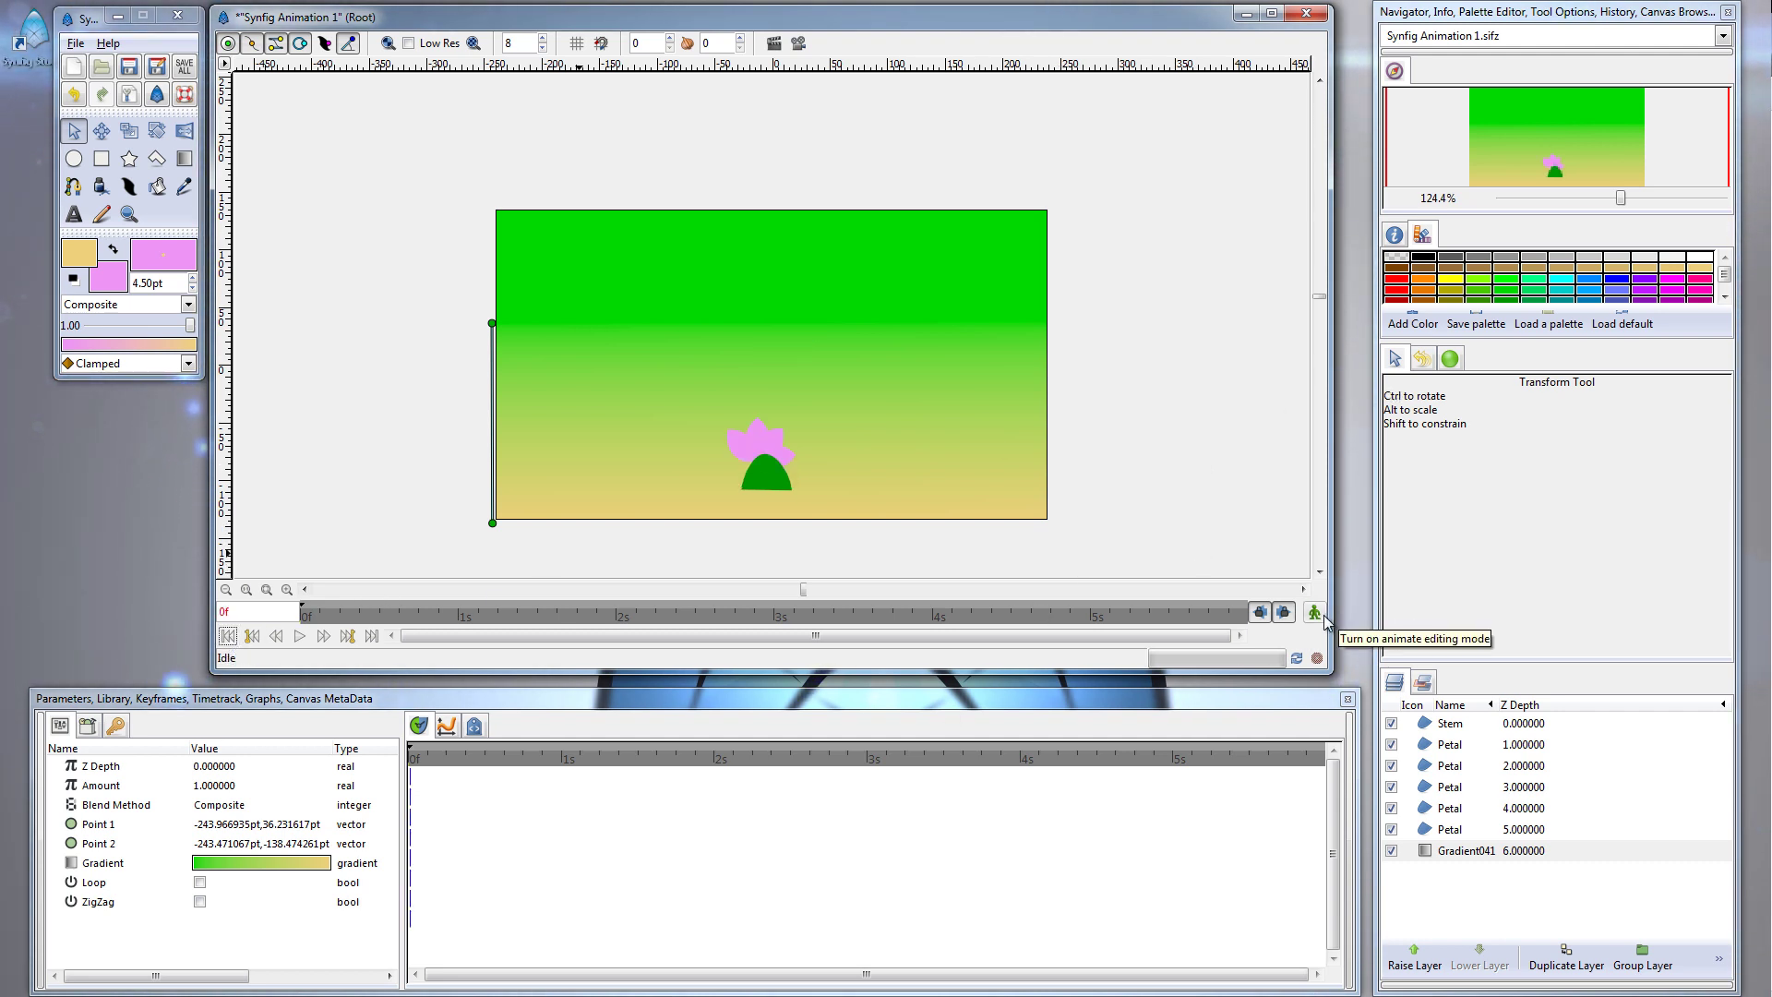
Play the animation and scrub through the timeline up to 4 s to check how the petals follow the bud
left_click(304, 640)
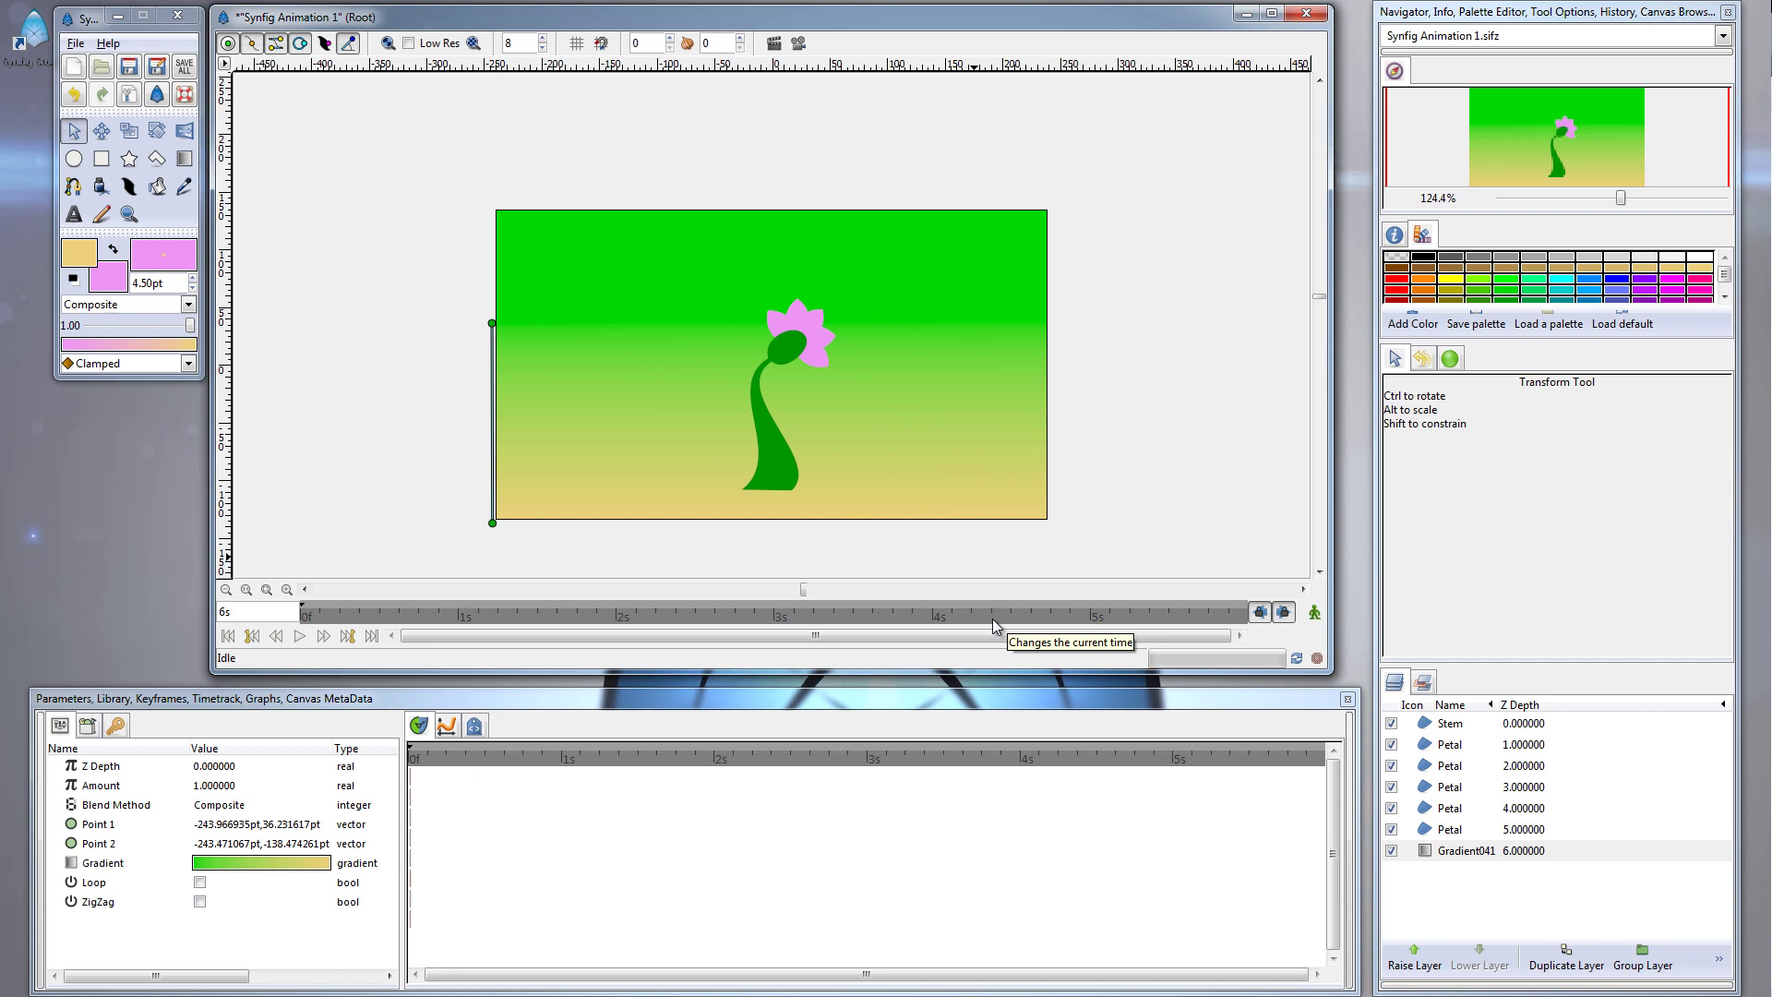
left_click_drag(942, 757, 720, 757)
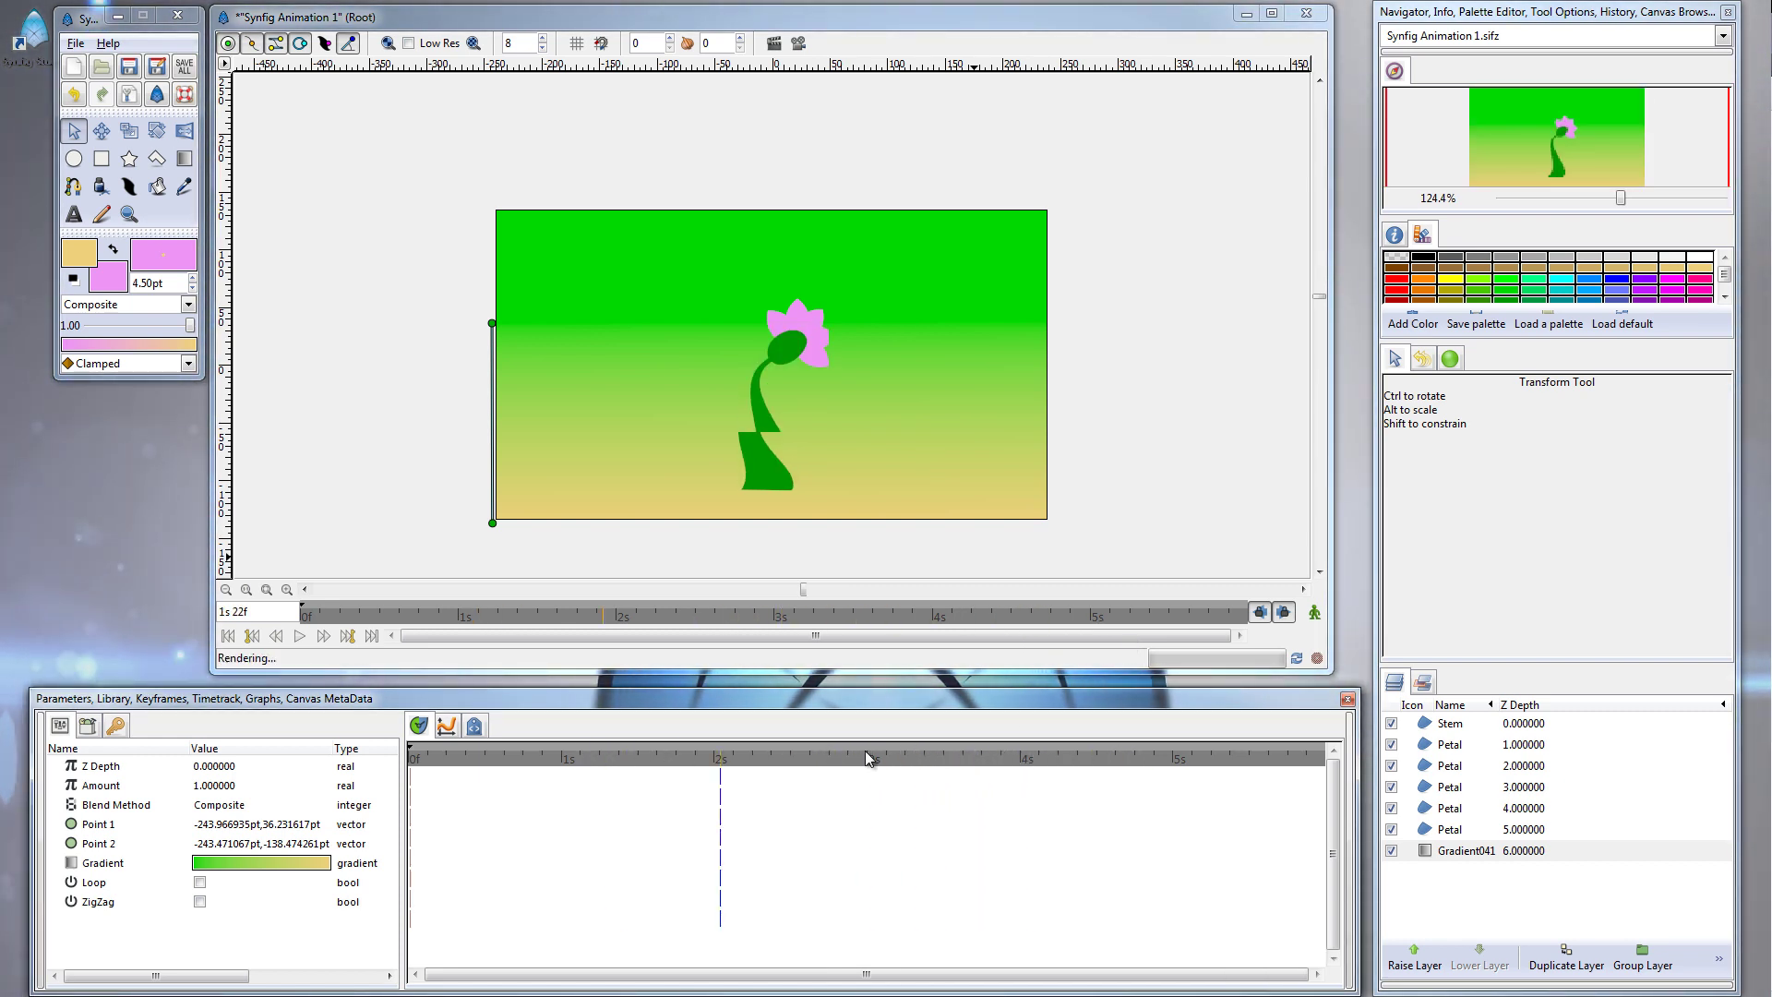
left_click_drag(868, 759, 658, 757)
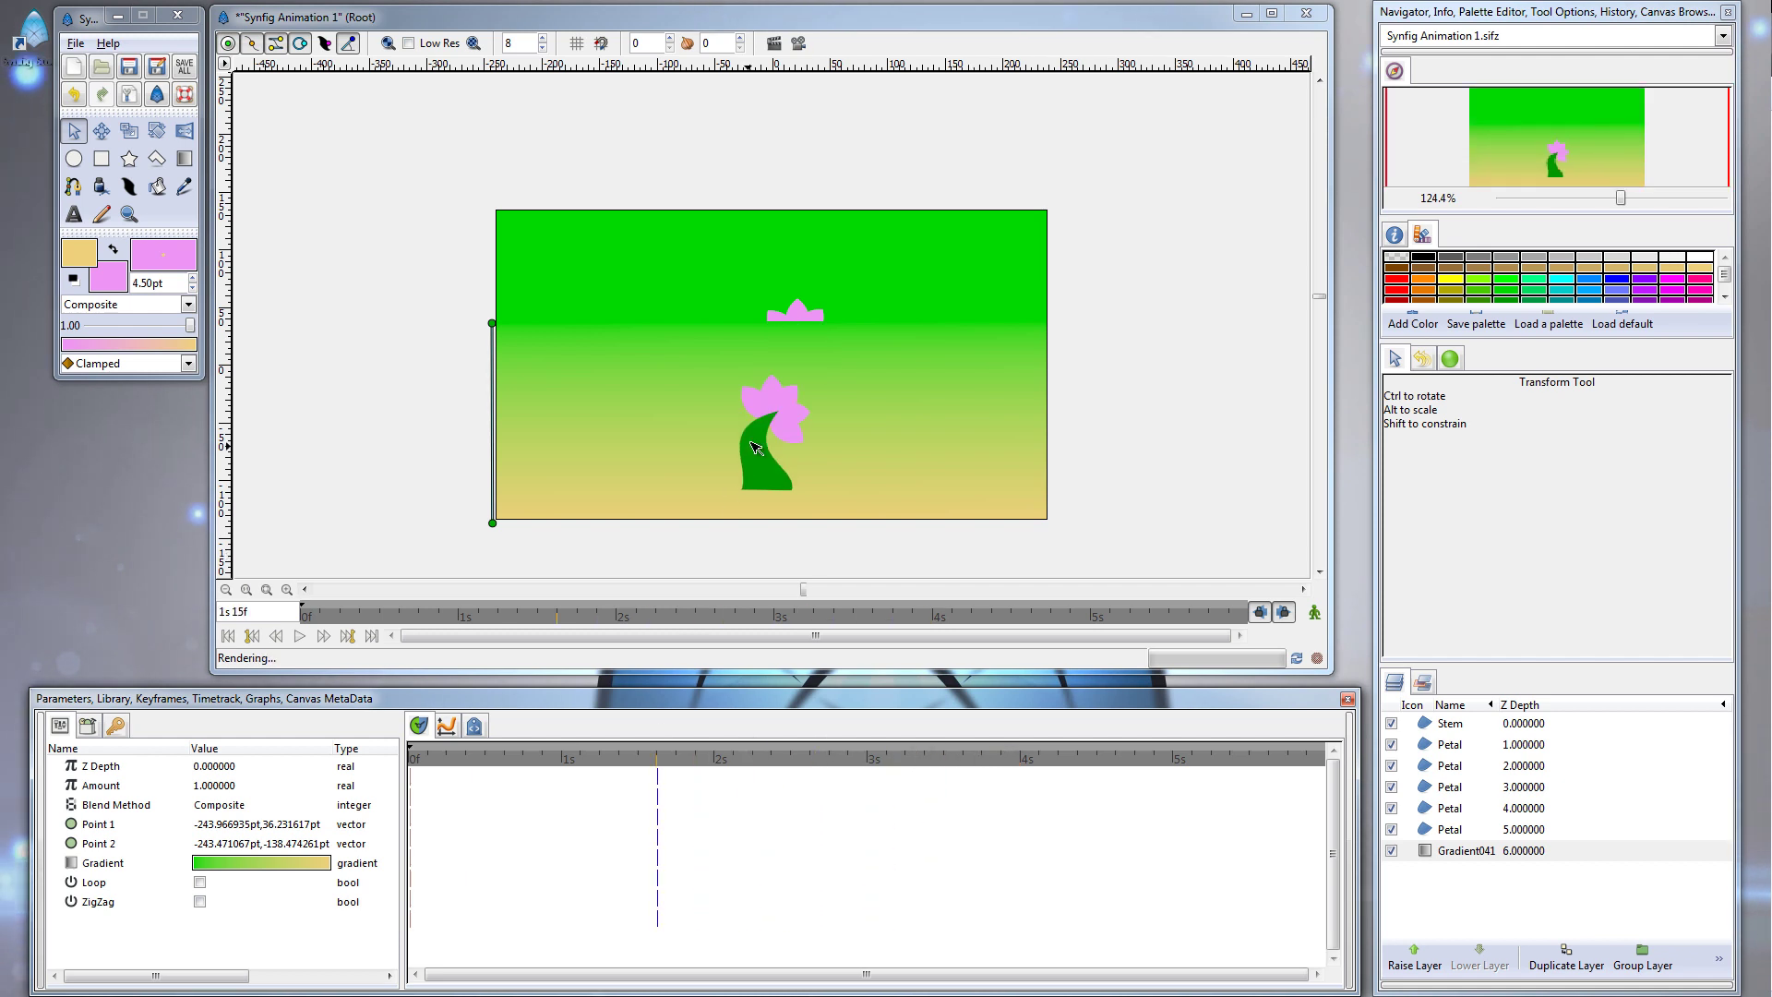
left_click(969, 759)
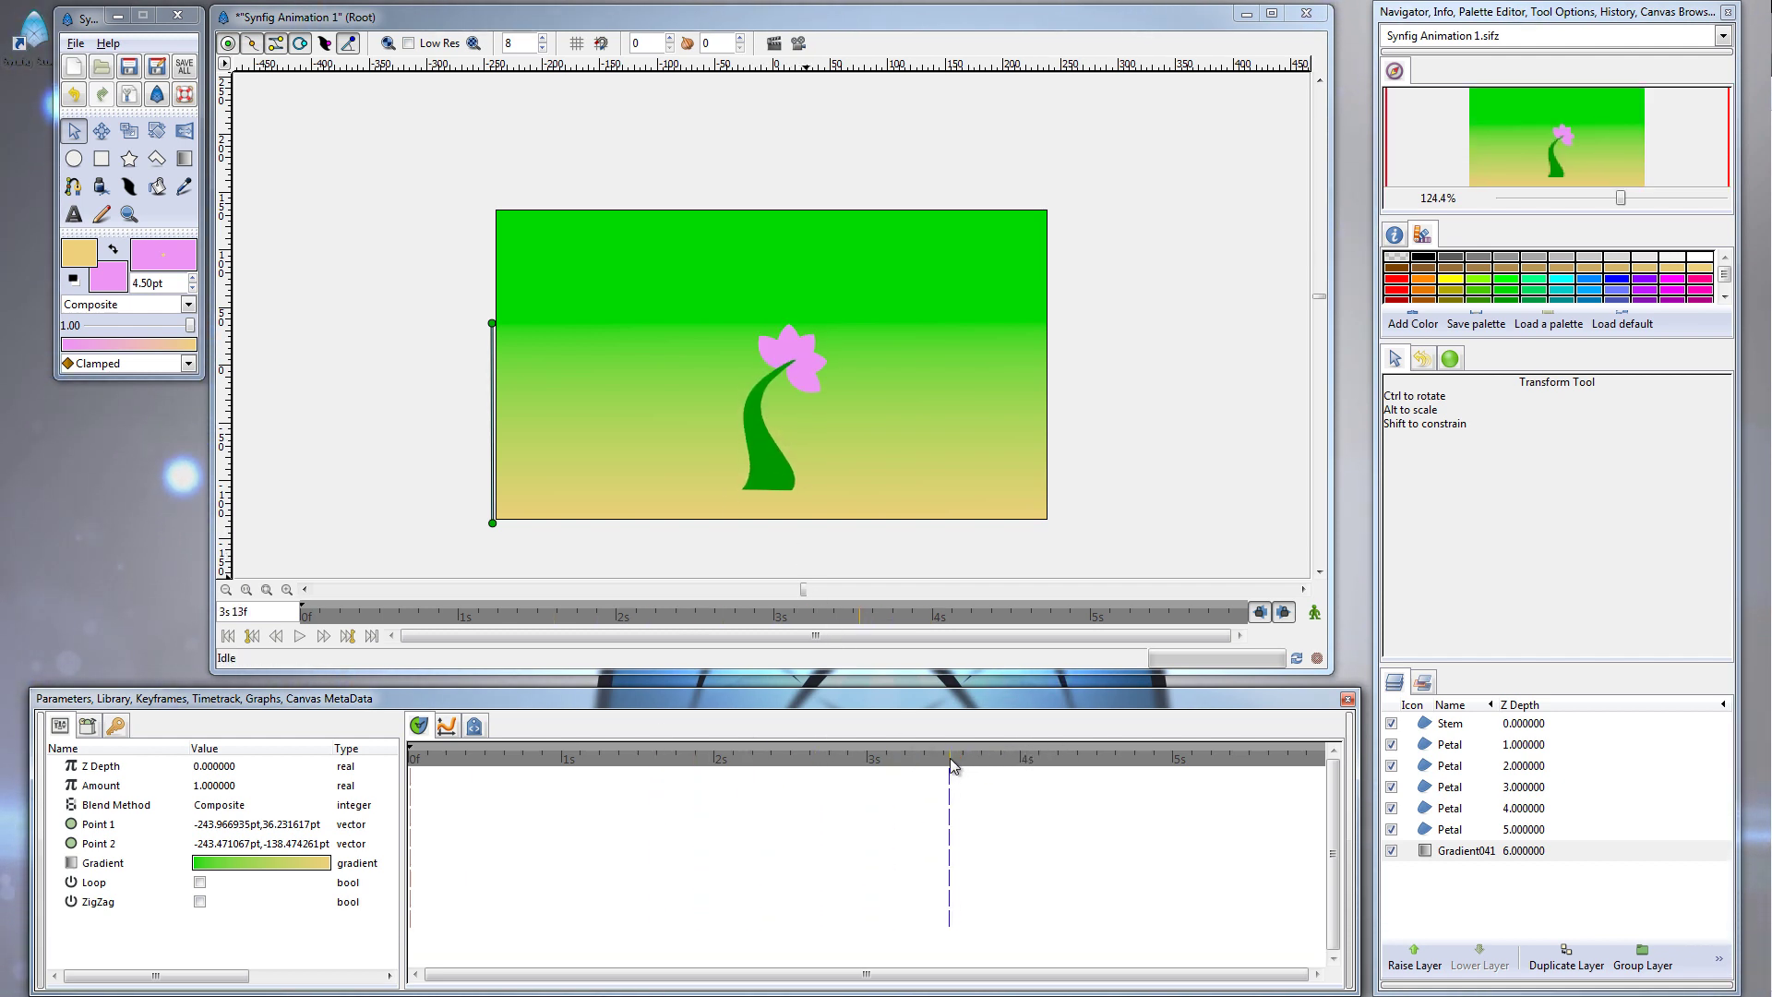
left_click_drag(956, 759, 1023, 756)
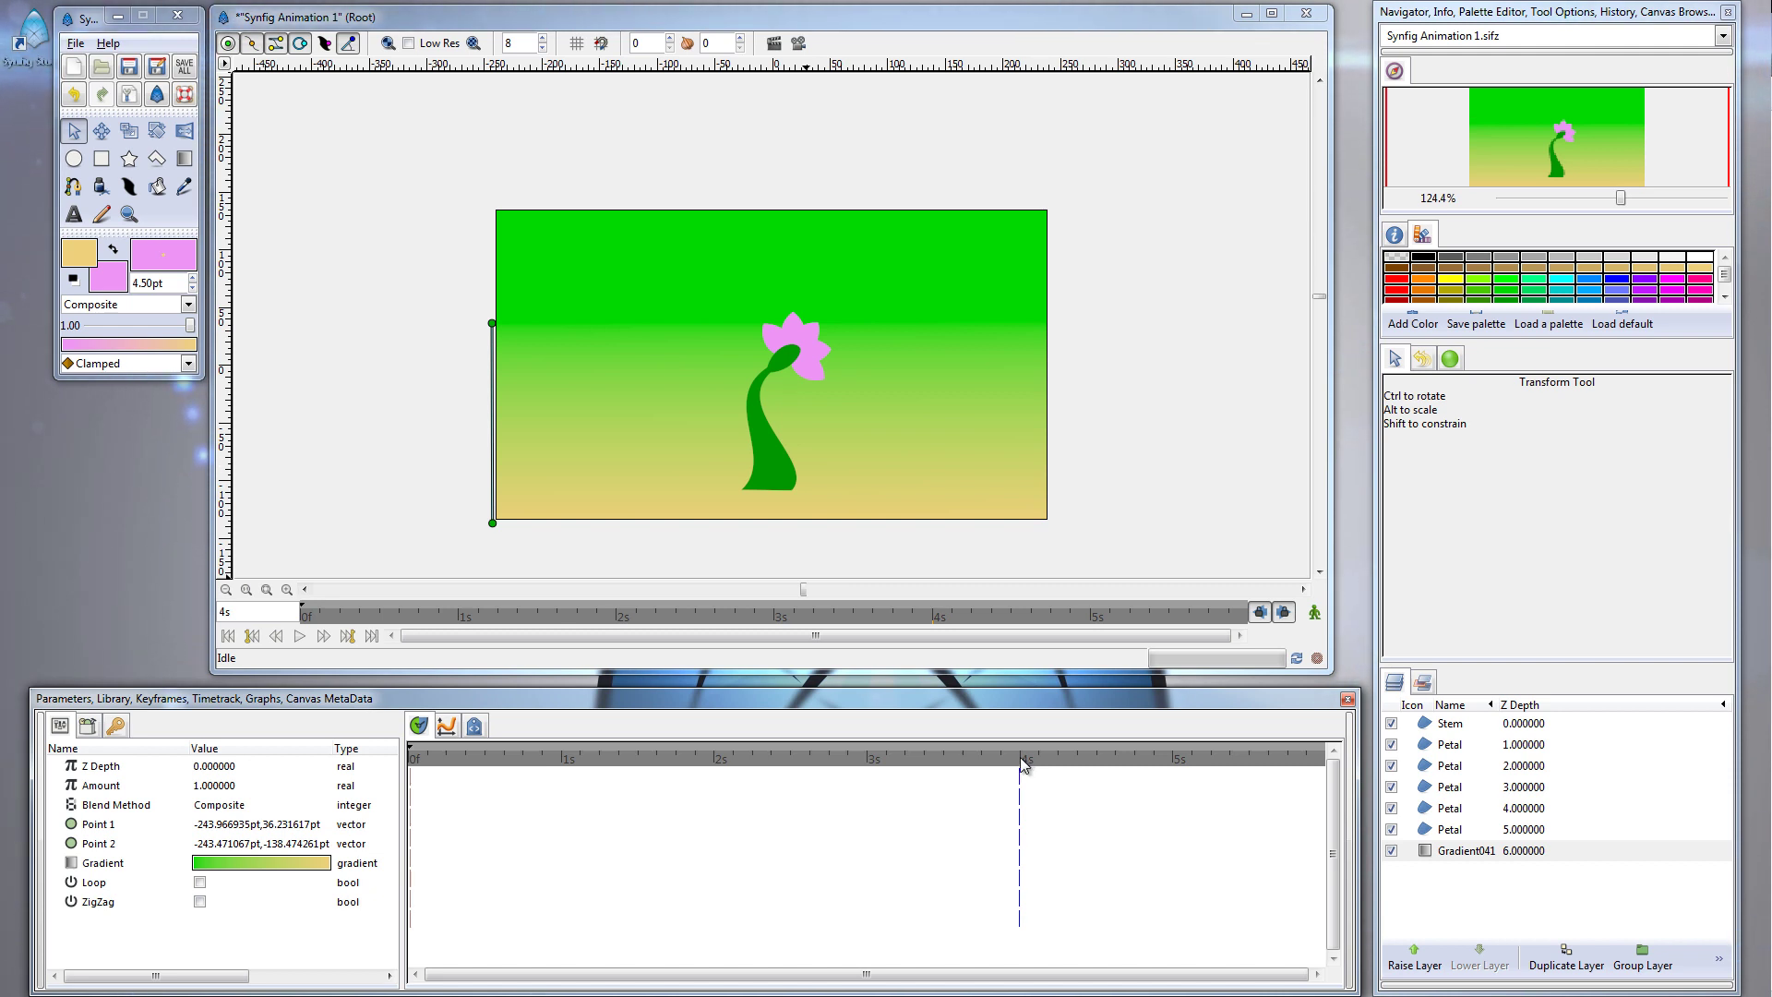
Turn on animate editing mode and add a keyframe at 5 s
left_click(1315, 614)
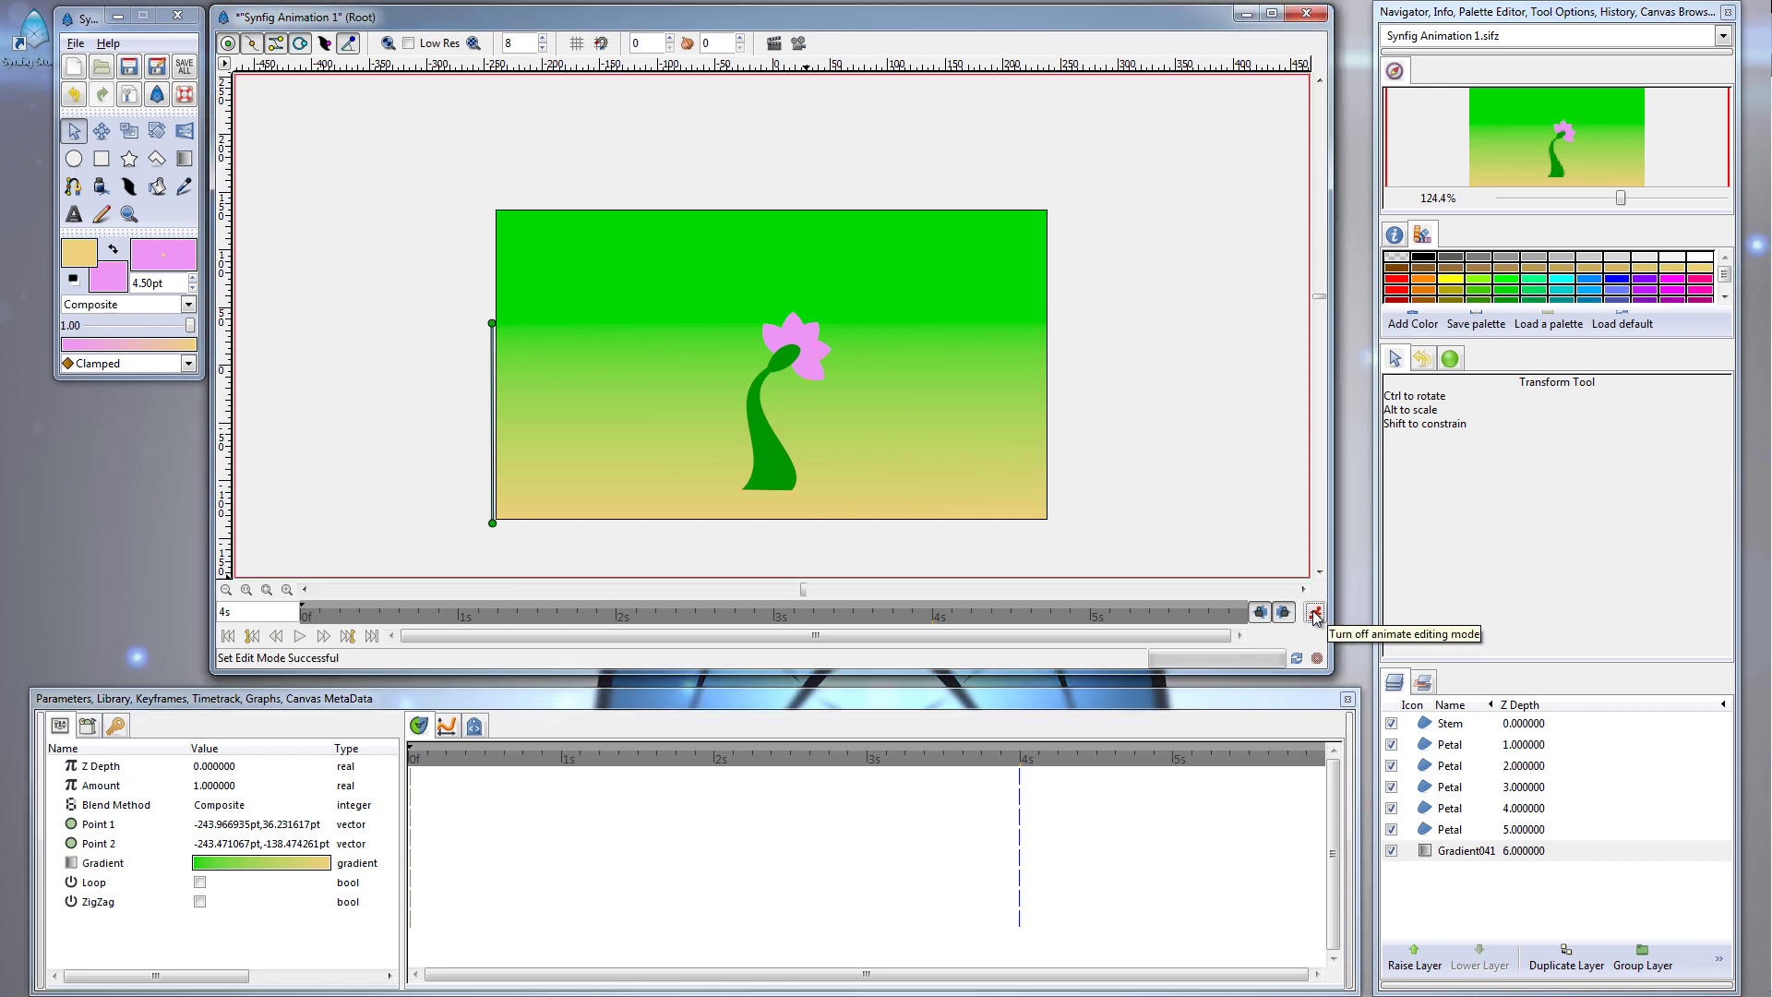
left_click(1177, 760)
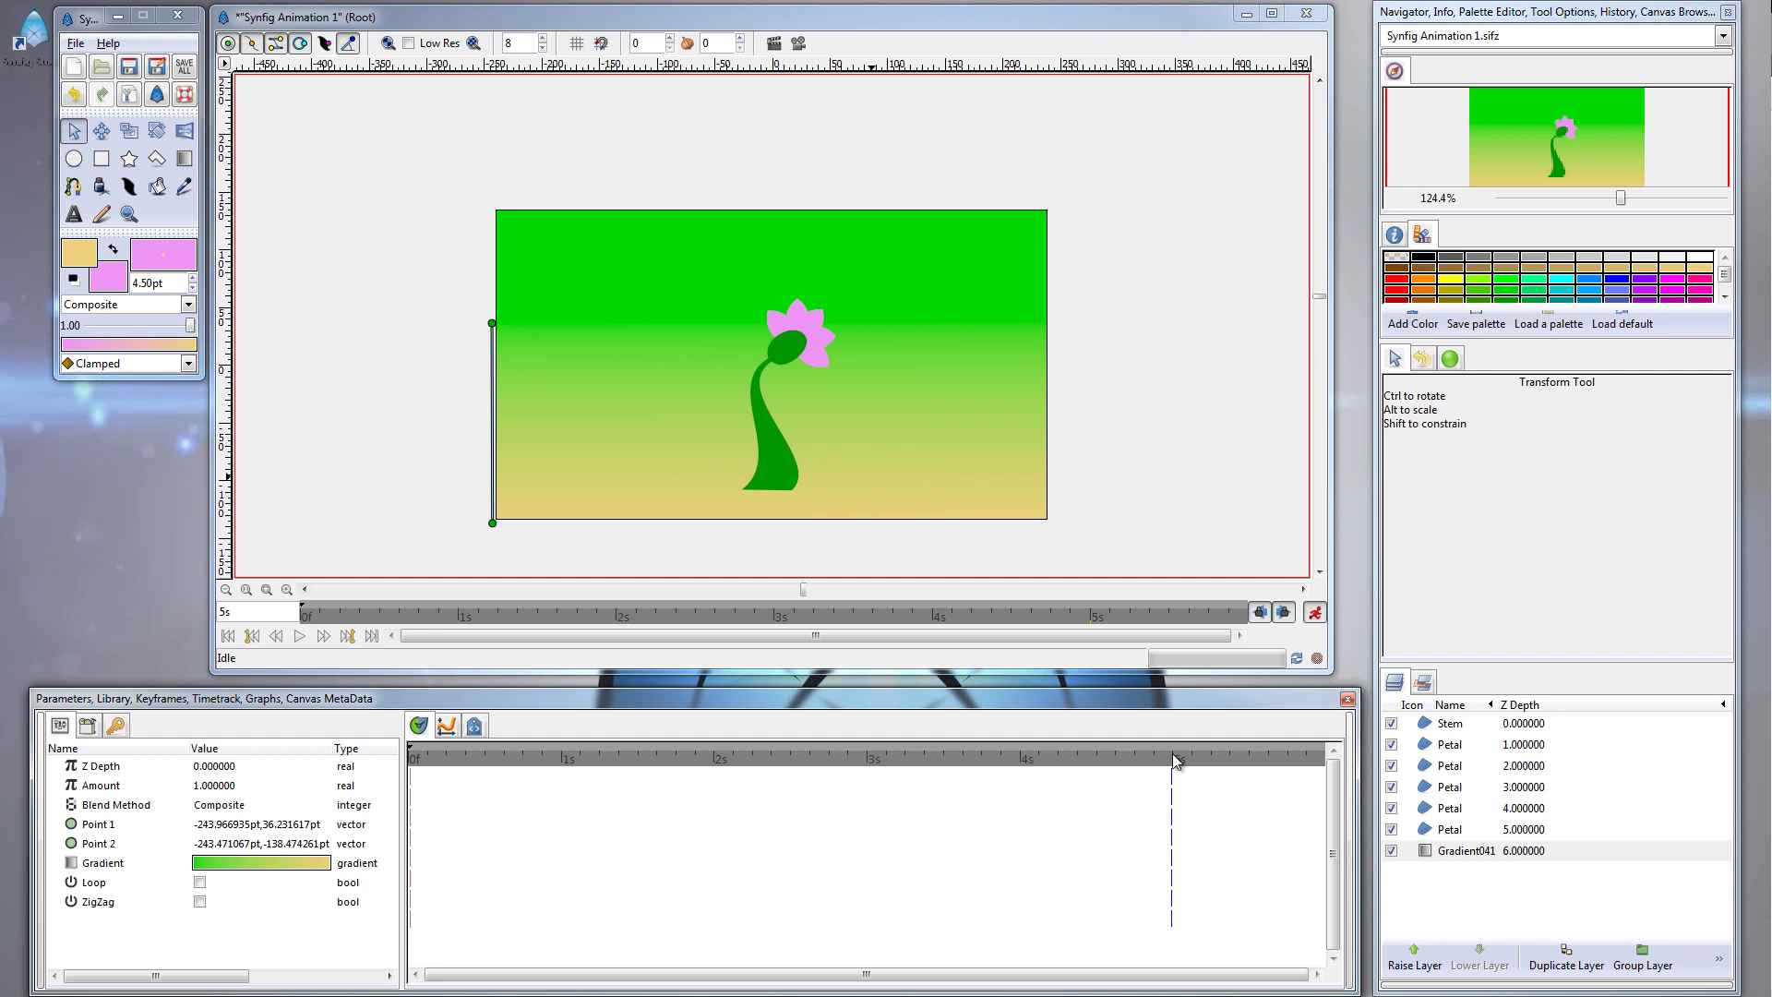
left_click(116, 726)
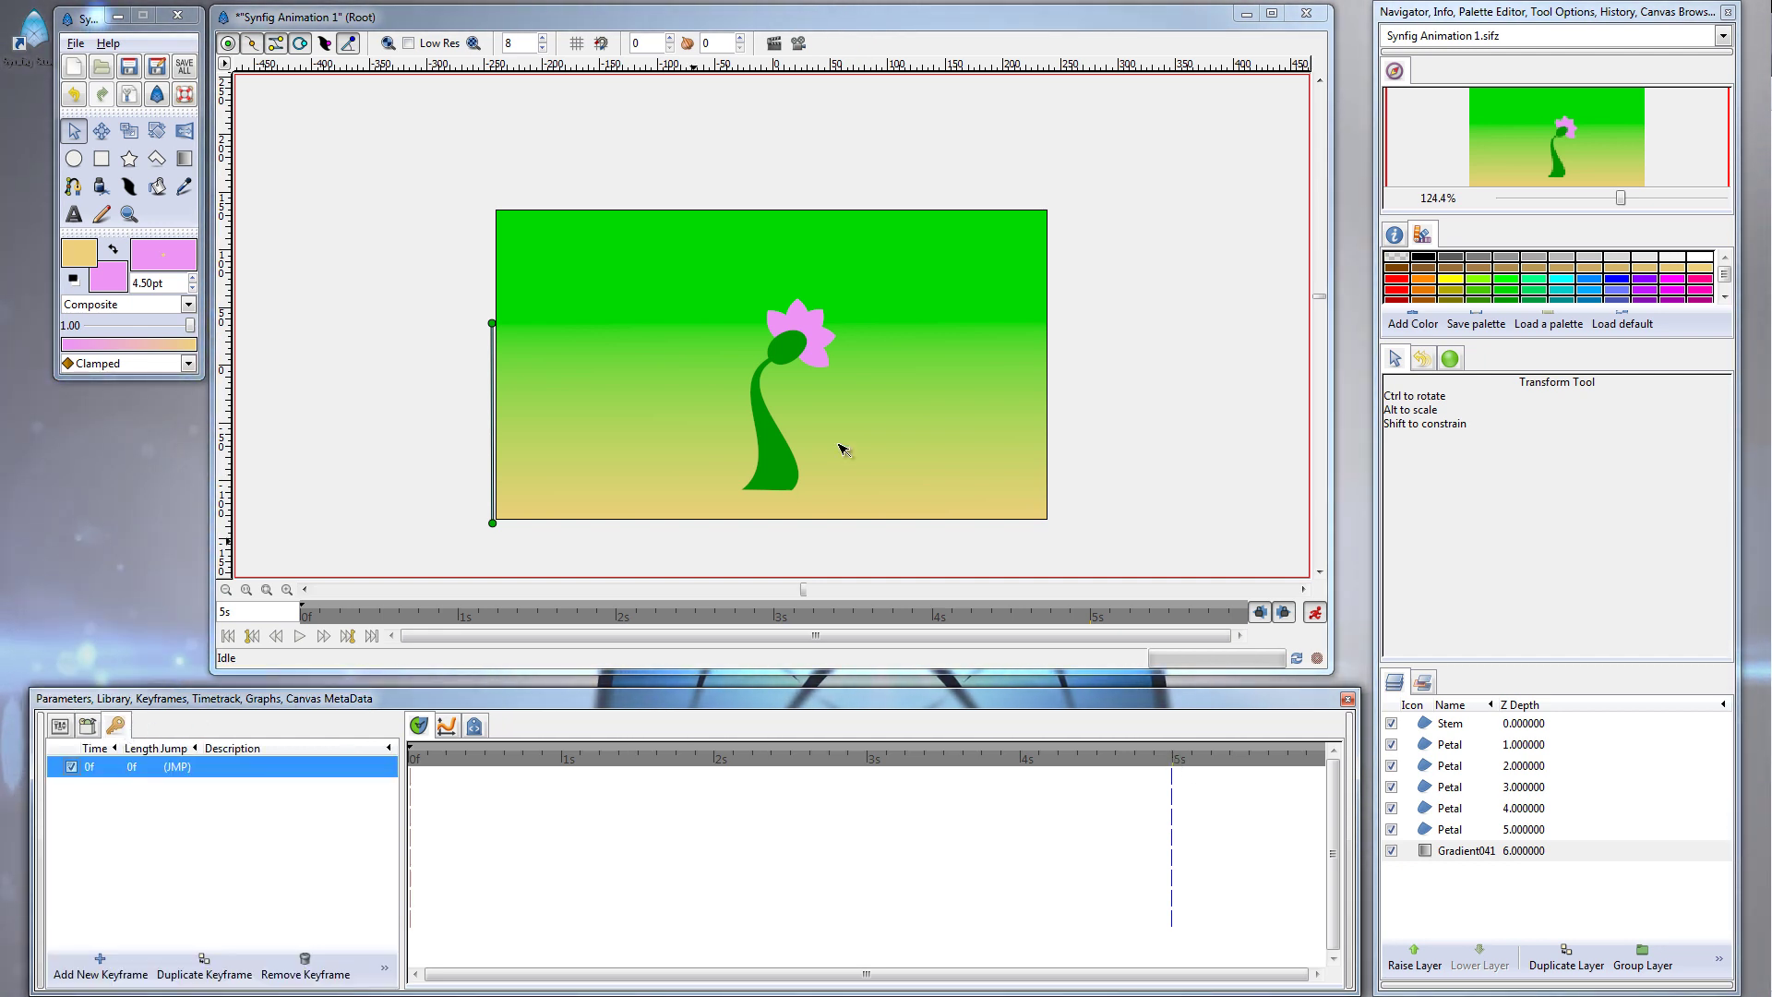
left_click(100, 963)
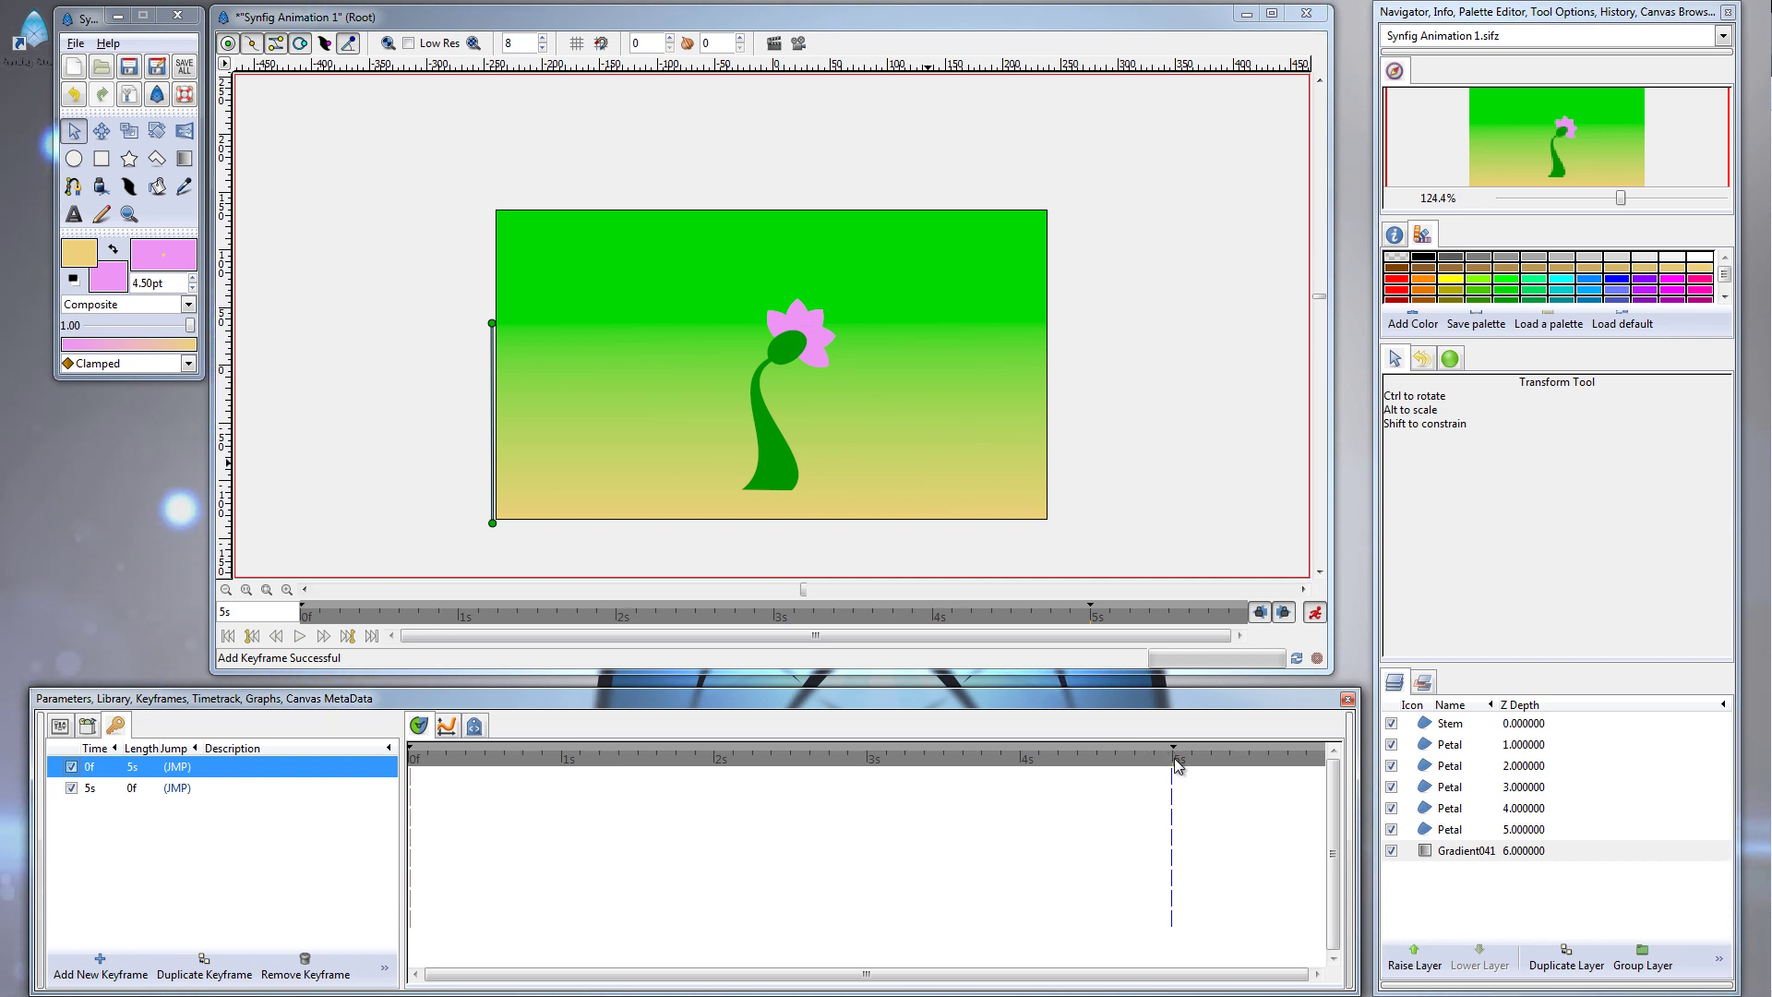
Go to 4 s and combine the five petal layers into one group
left_click_drag(1177, 764, 1021, 768)
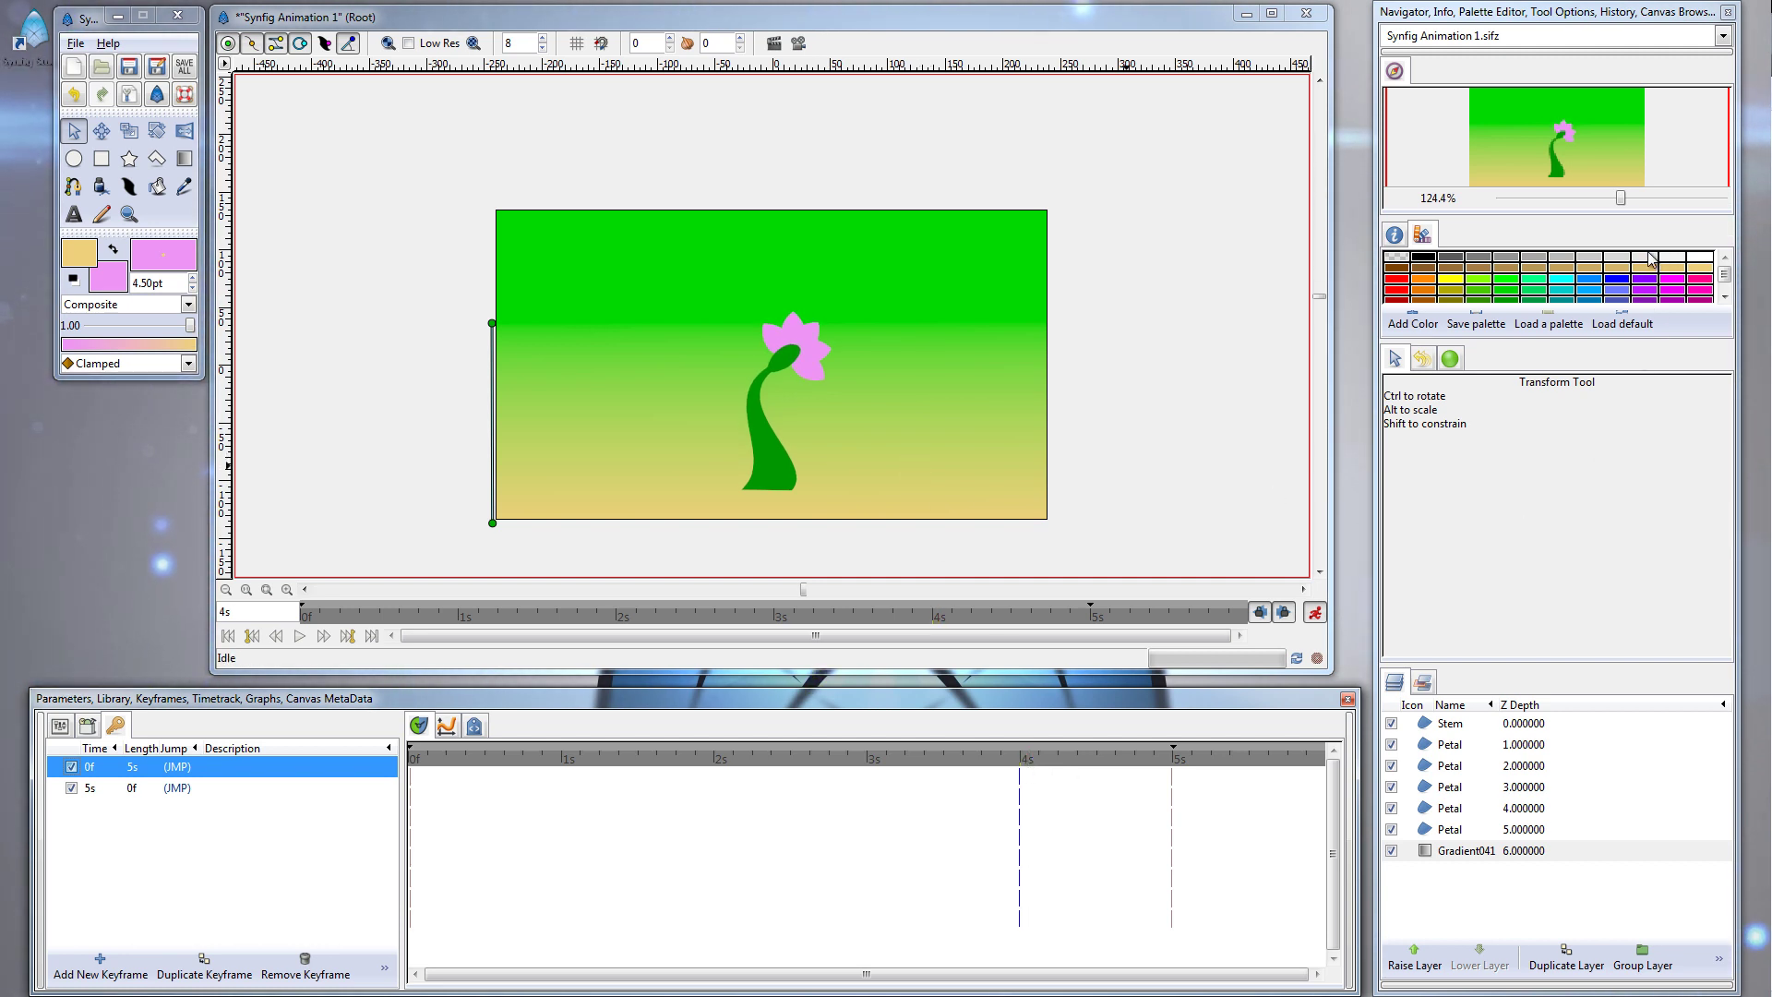
left_click(1623, 202)
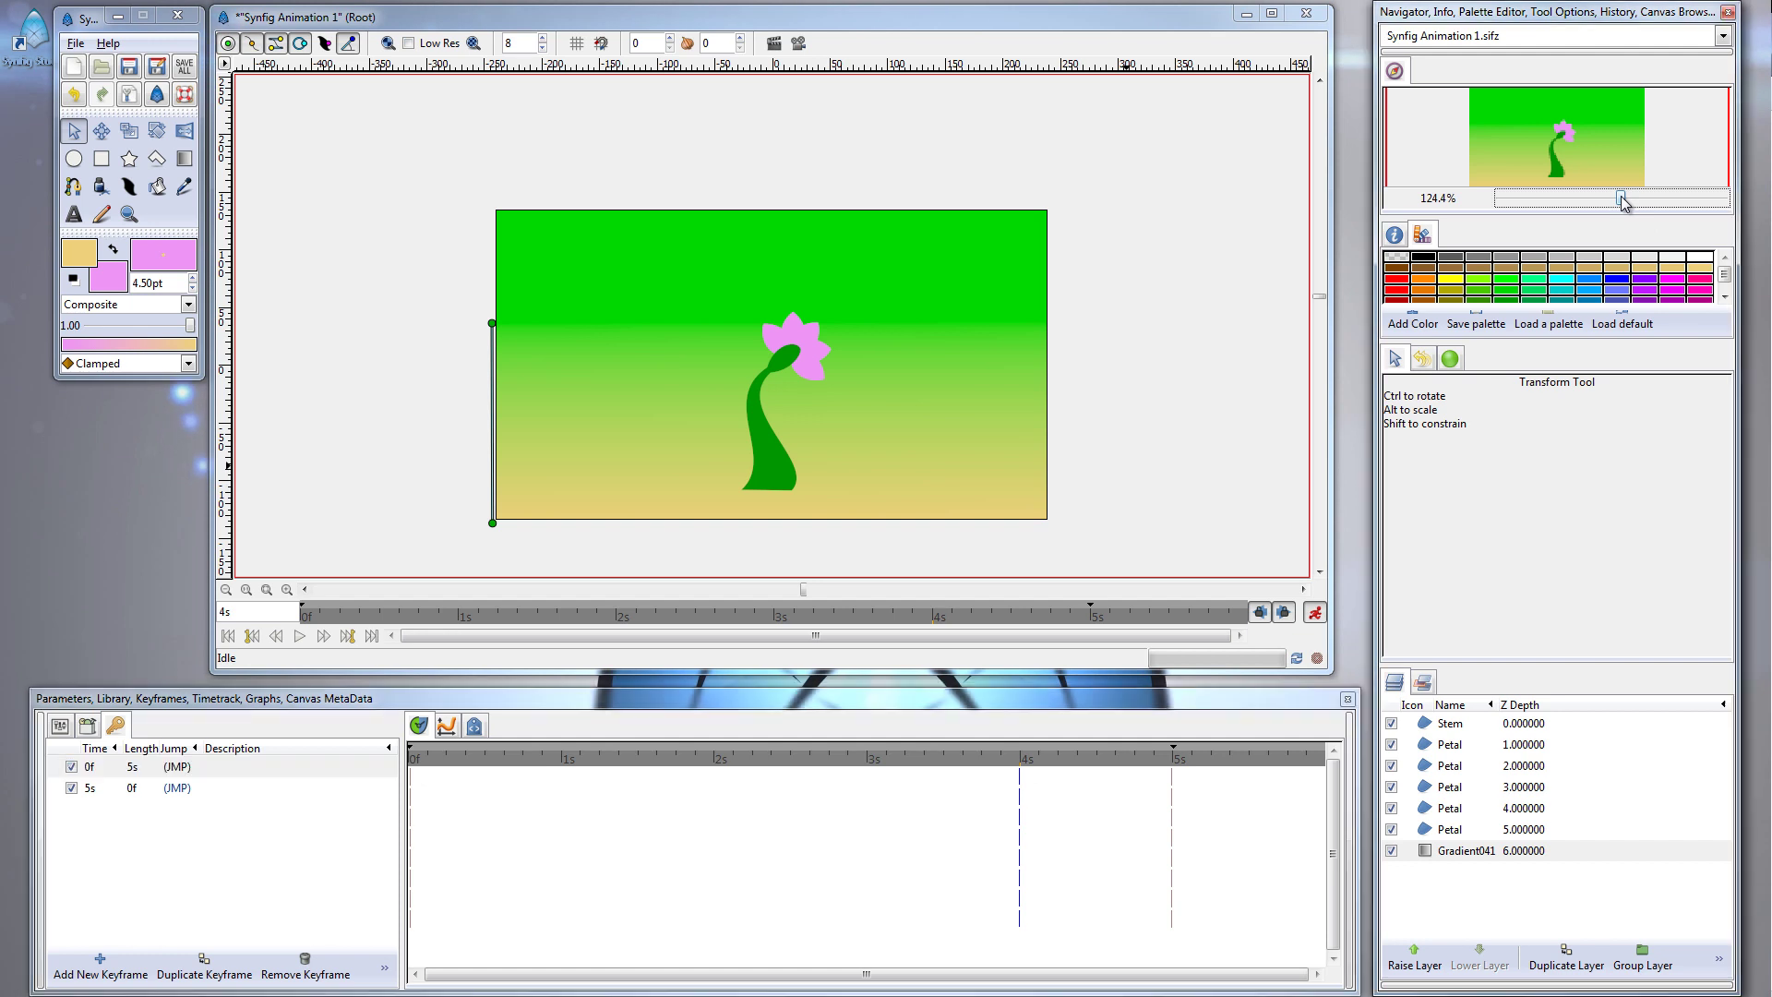
left_click_drag(1622, 202, 1676, 218)
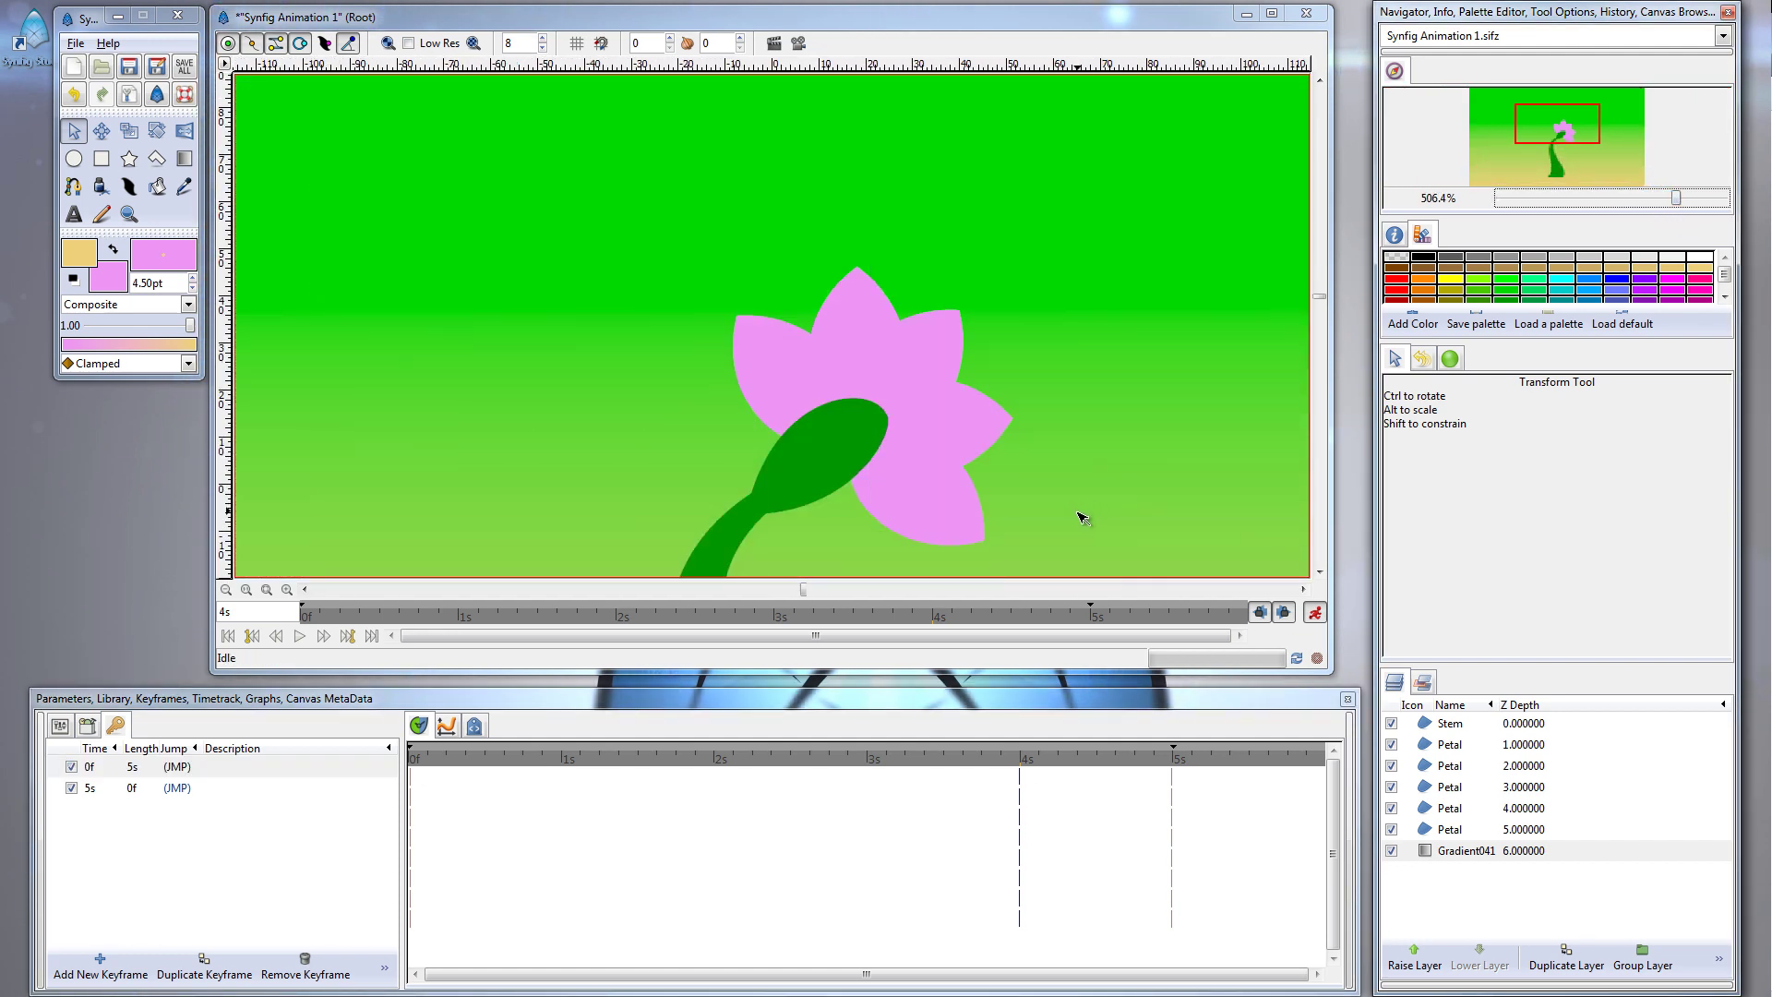
left_click(1480, 751)
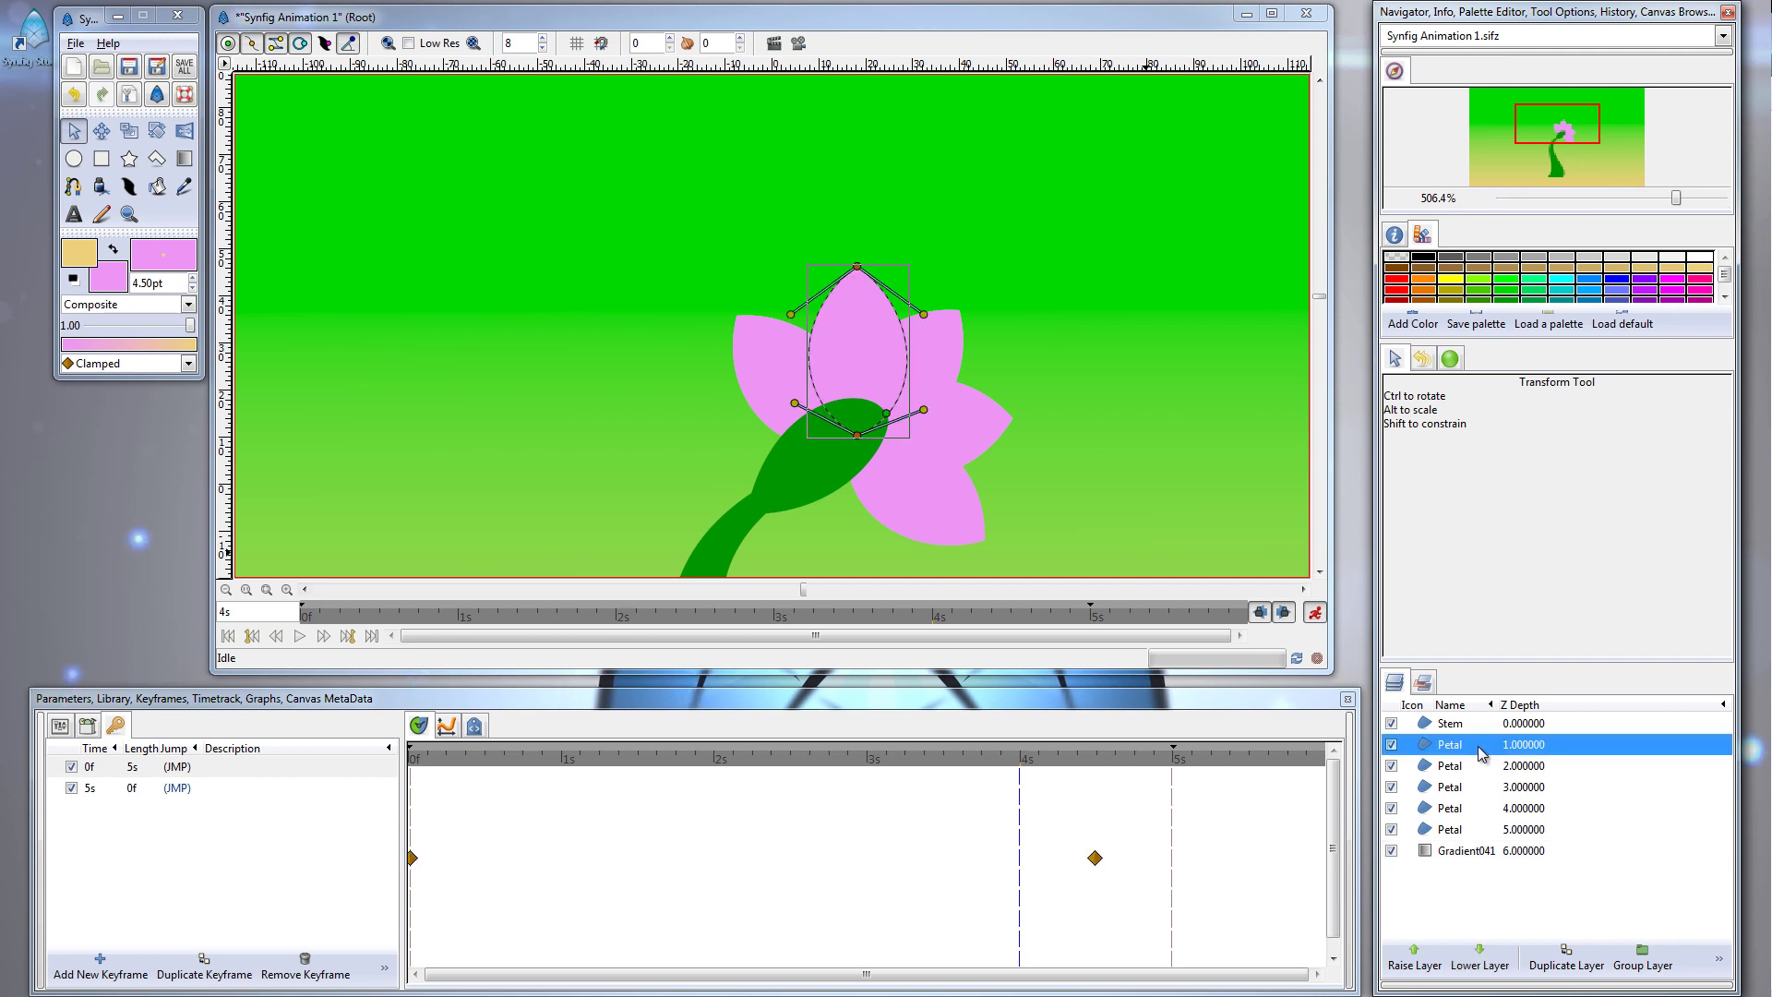
left_click(1514, 837, "shift")
right_click(1512, 834)
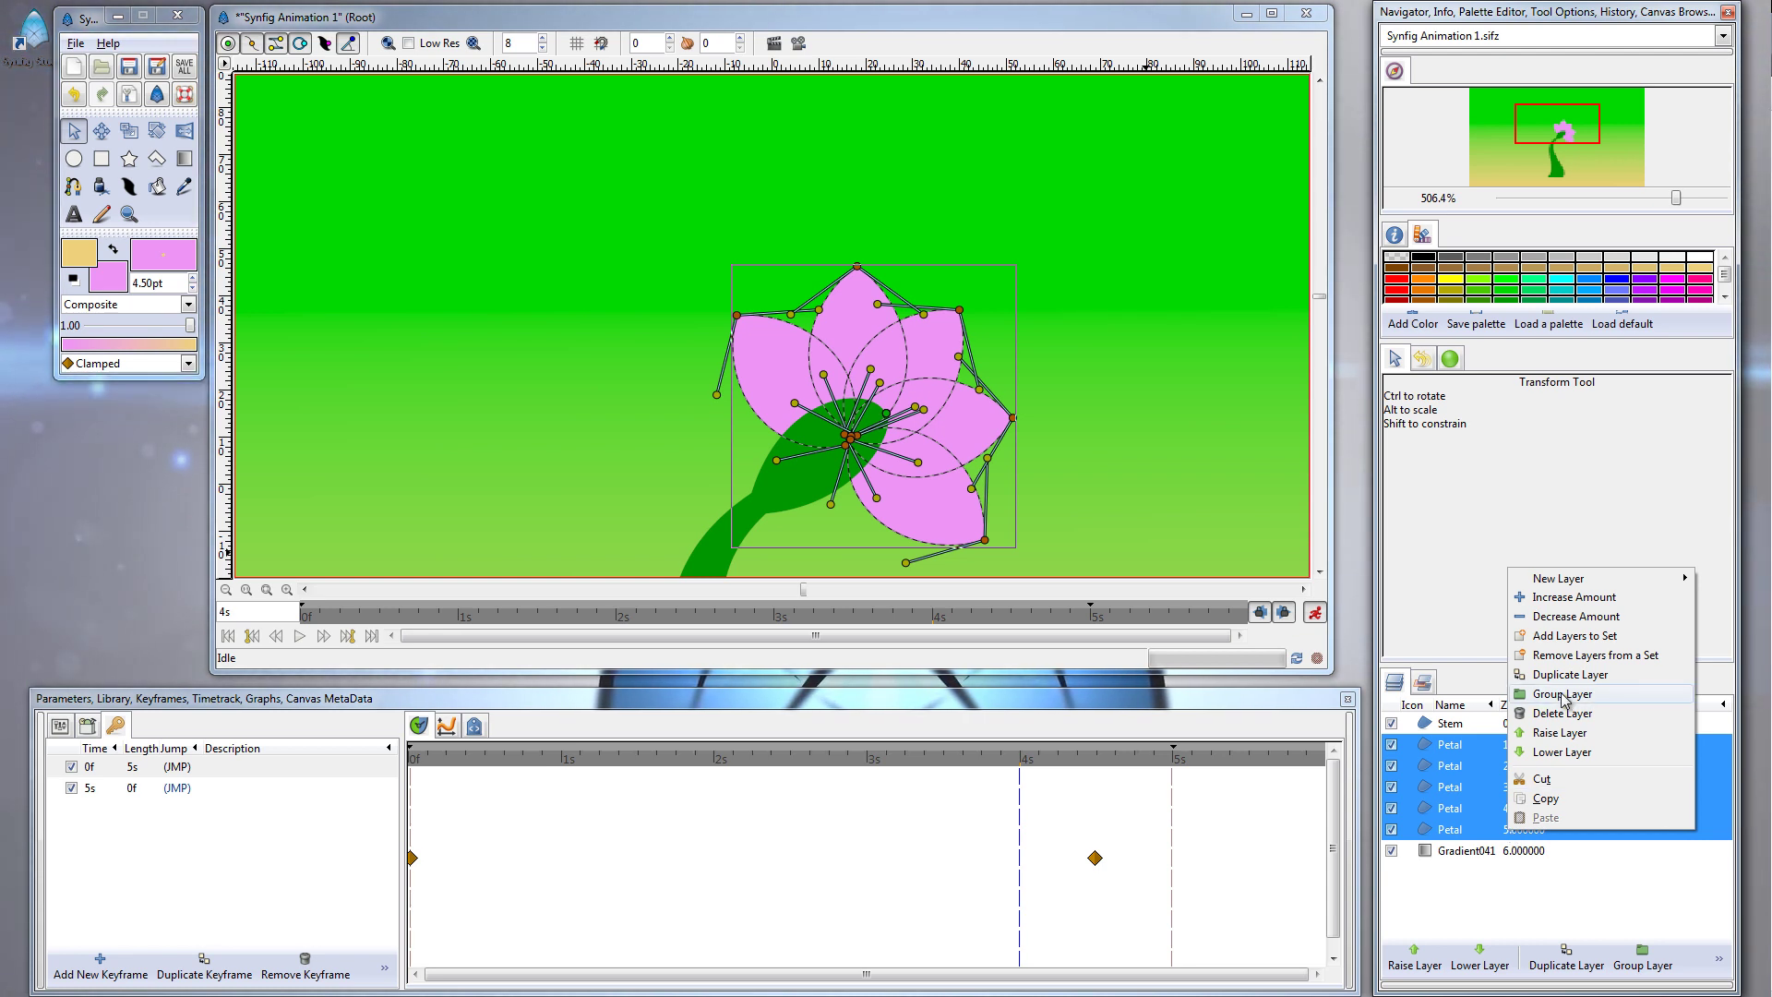
left_click(1650, 966)
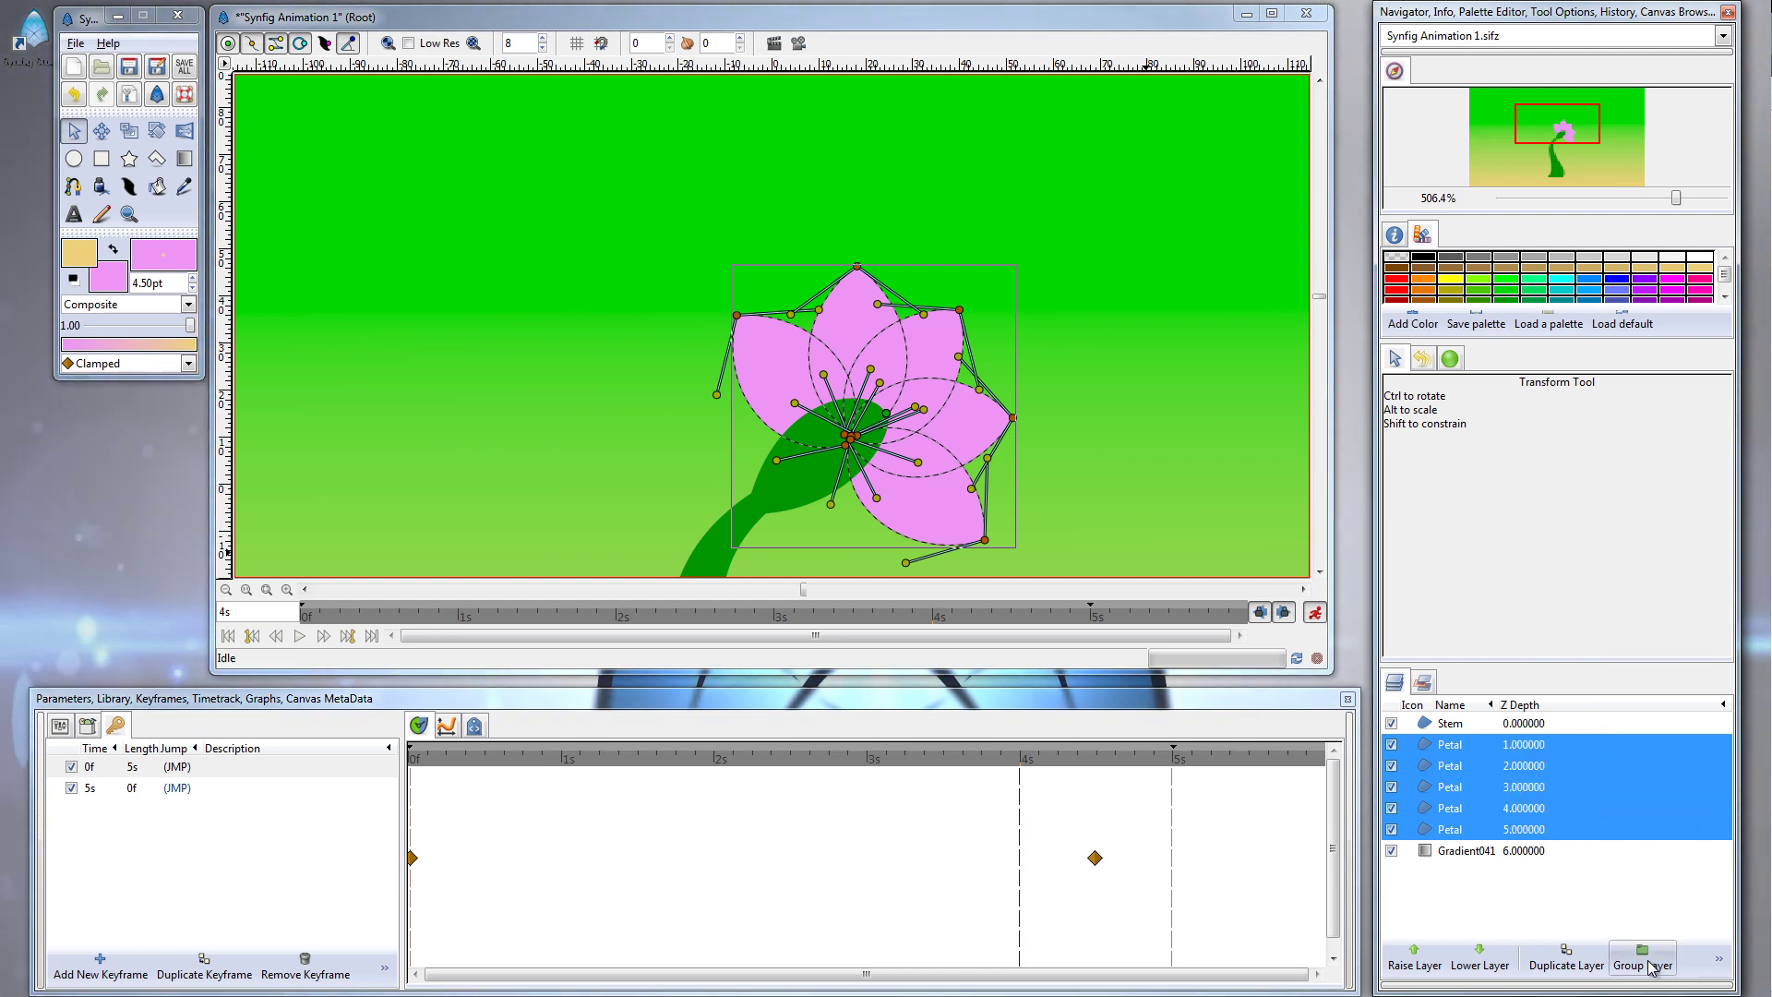
left_click(1632, 955)
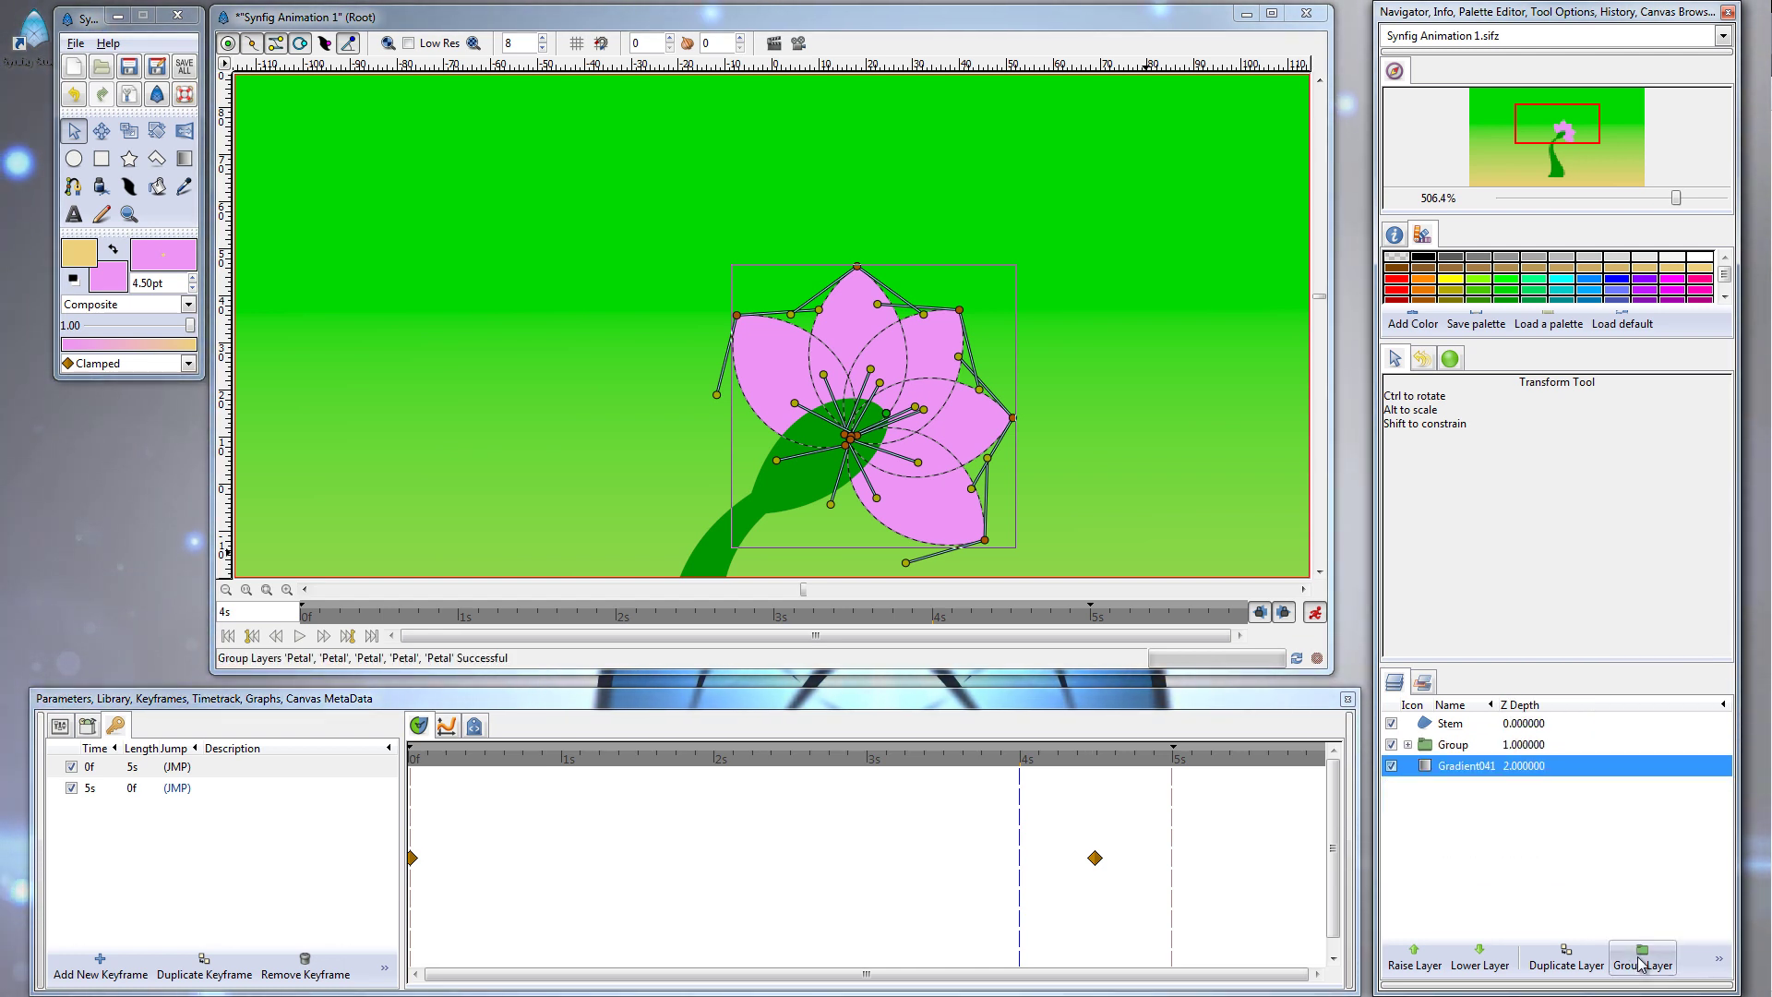
Rename the new layer group as Petal Group
double_click(1469, 750)
type("Pe")
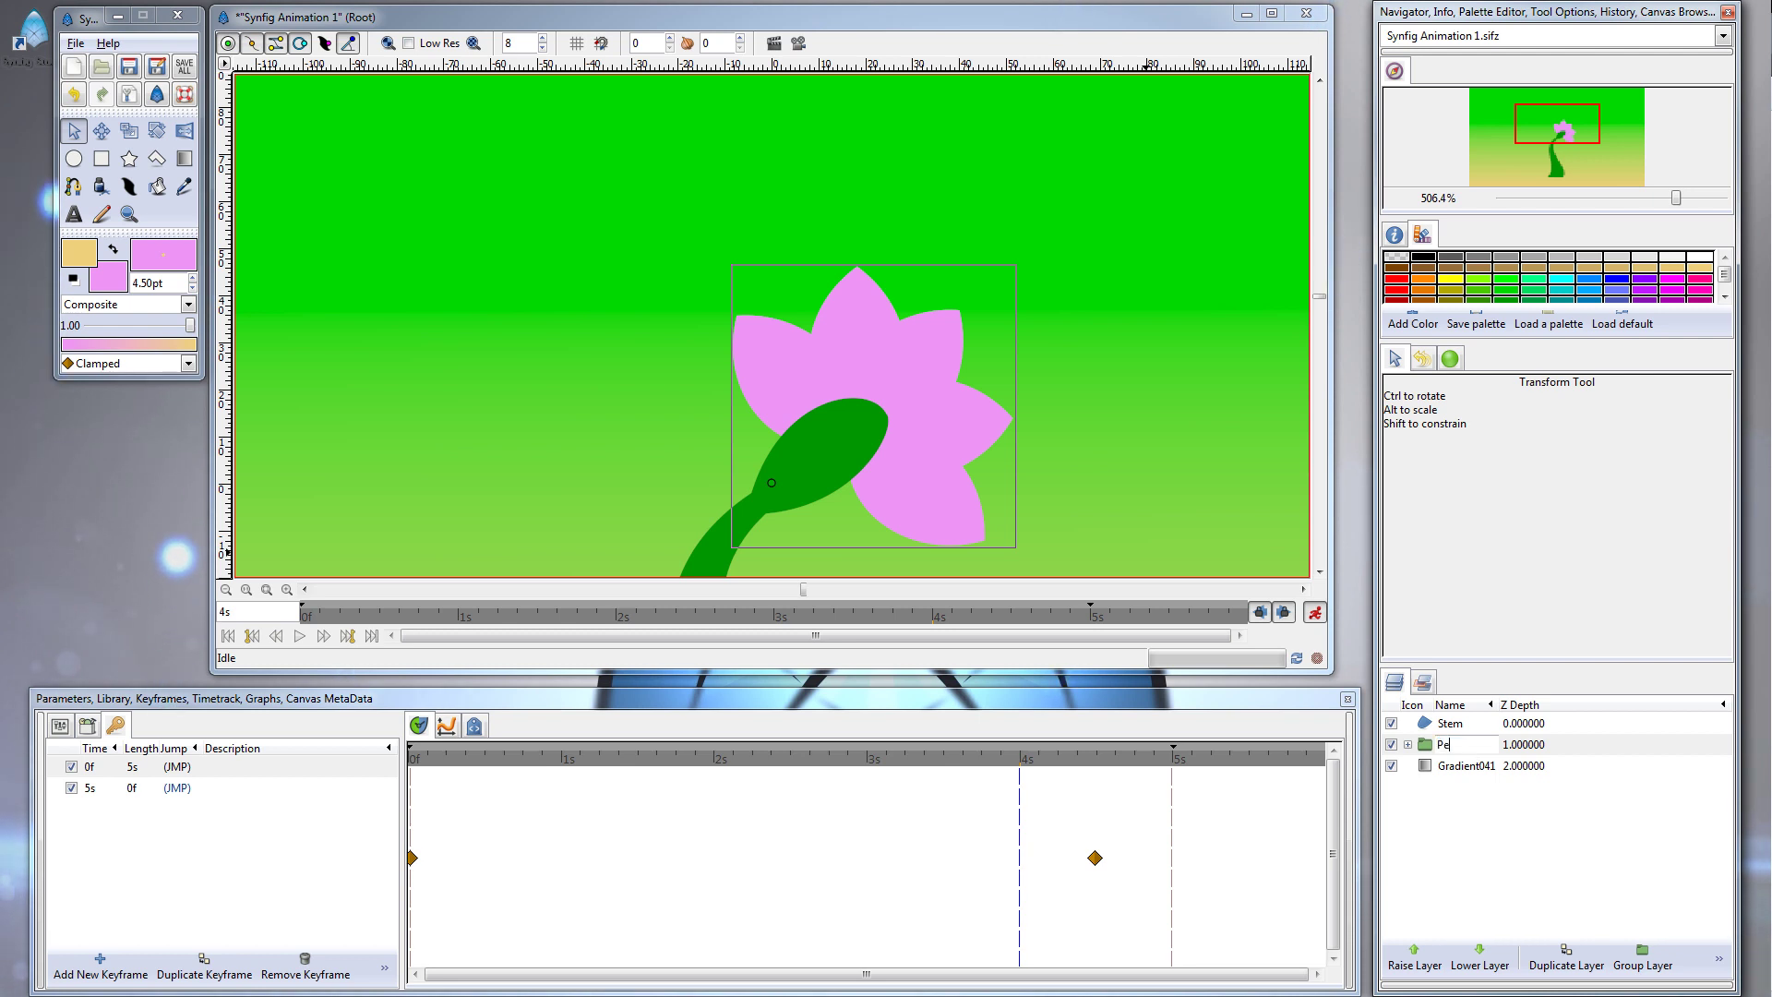
type("tal Group")
key("Return")
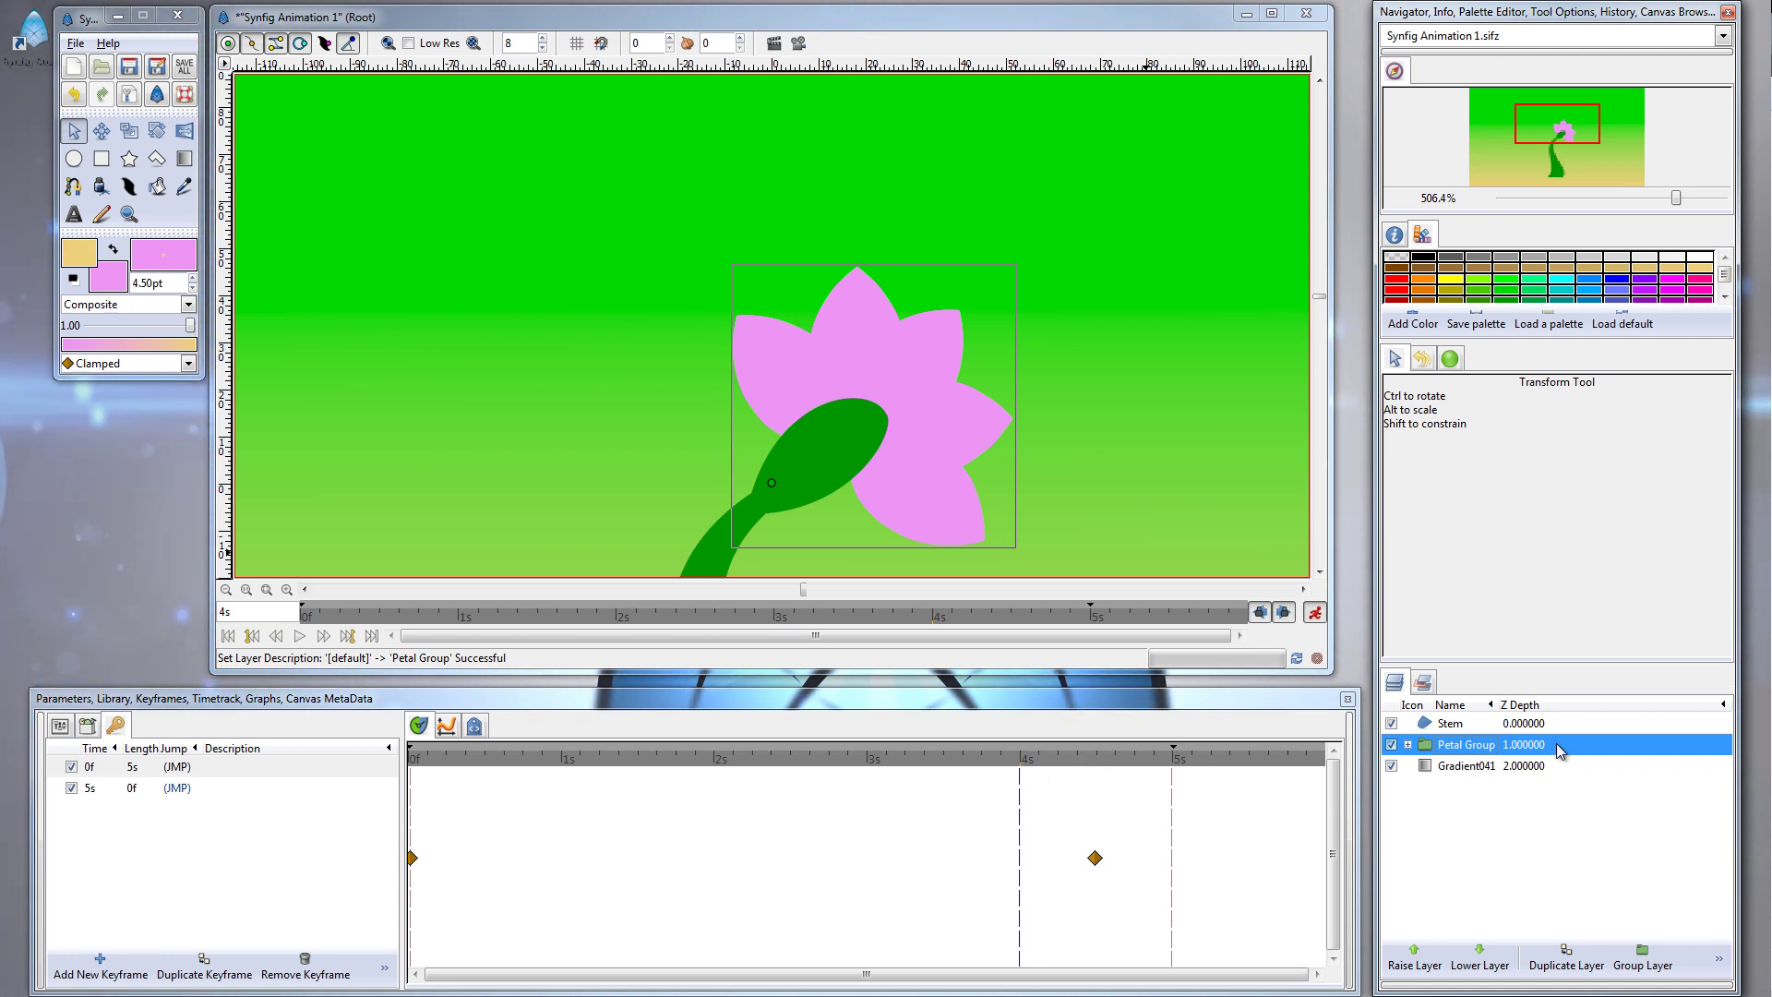
At 4 s, scale all five petals inside Petal Group down together until they fit within the bud's tip, keeping their aspect ratio
left_click(1025, 764)
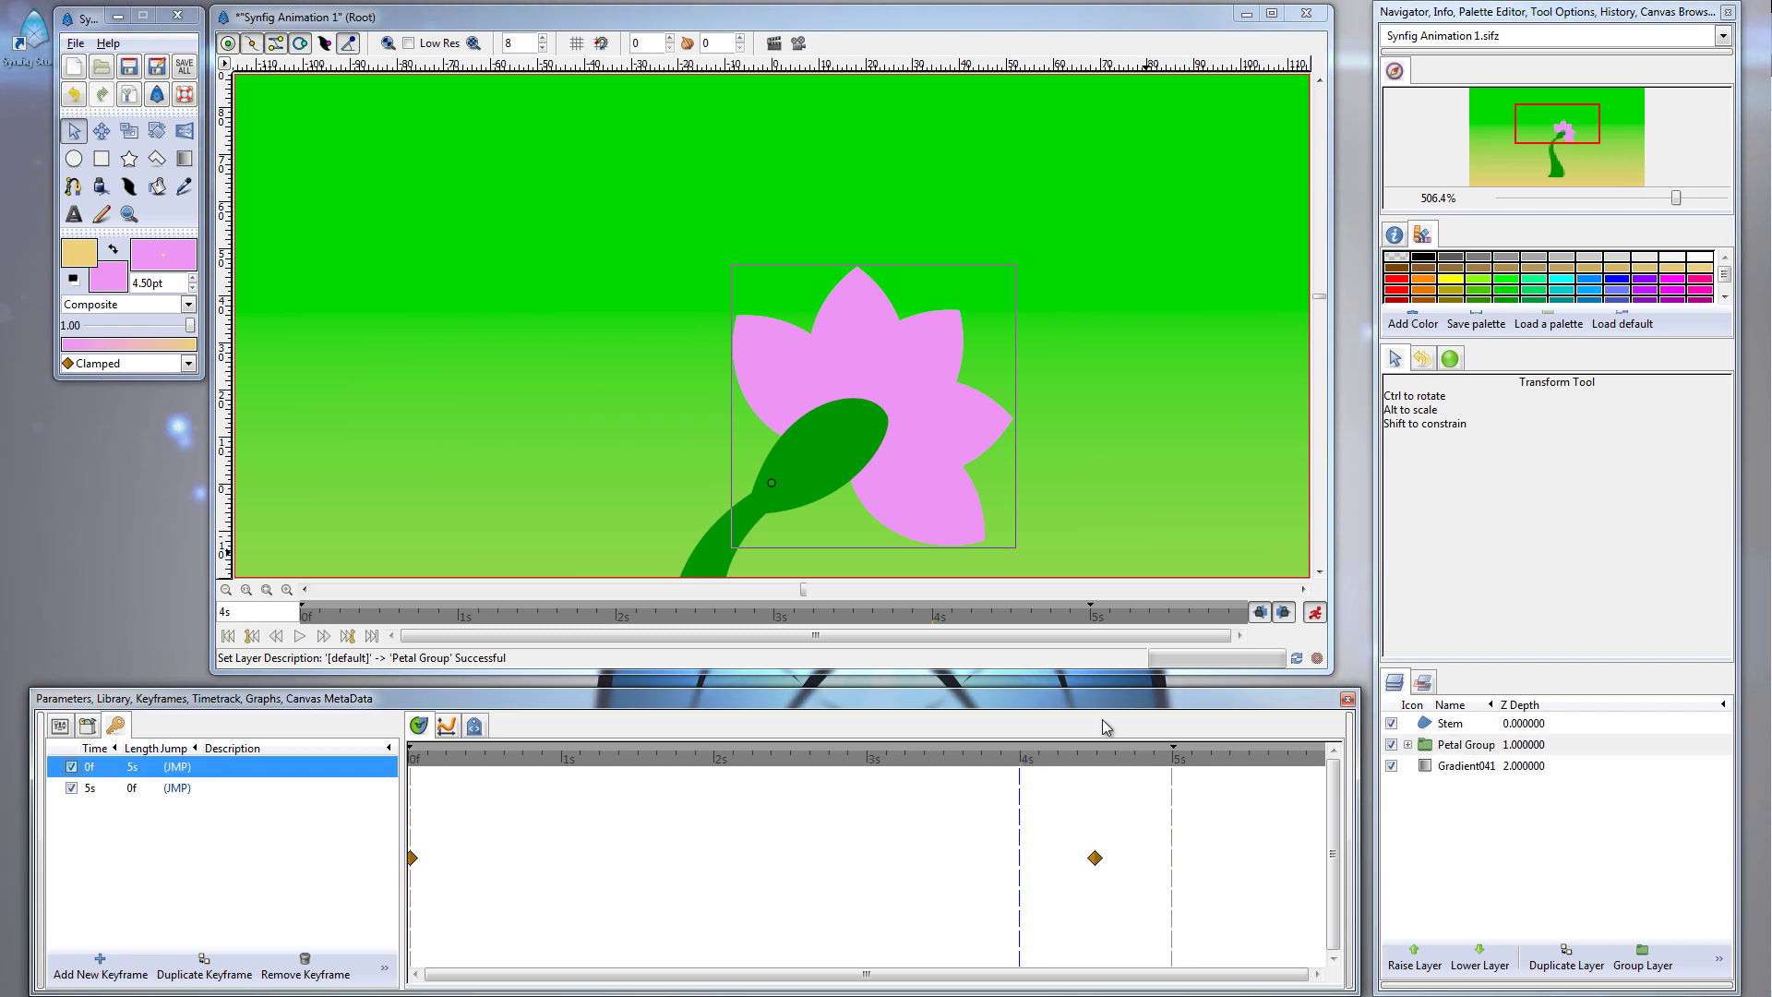
left_click(1409, 746)
left_click(1483, 768)
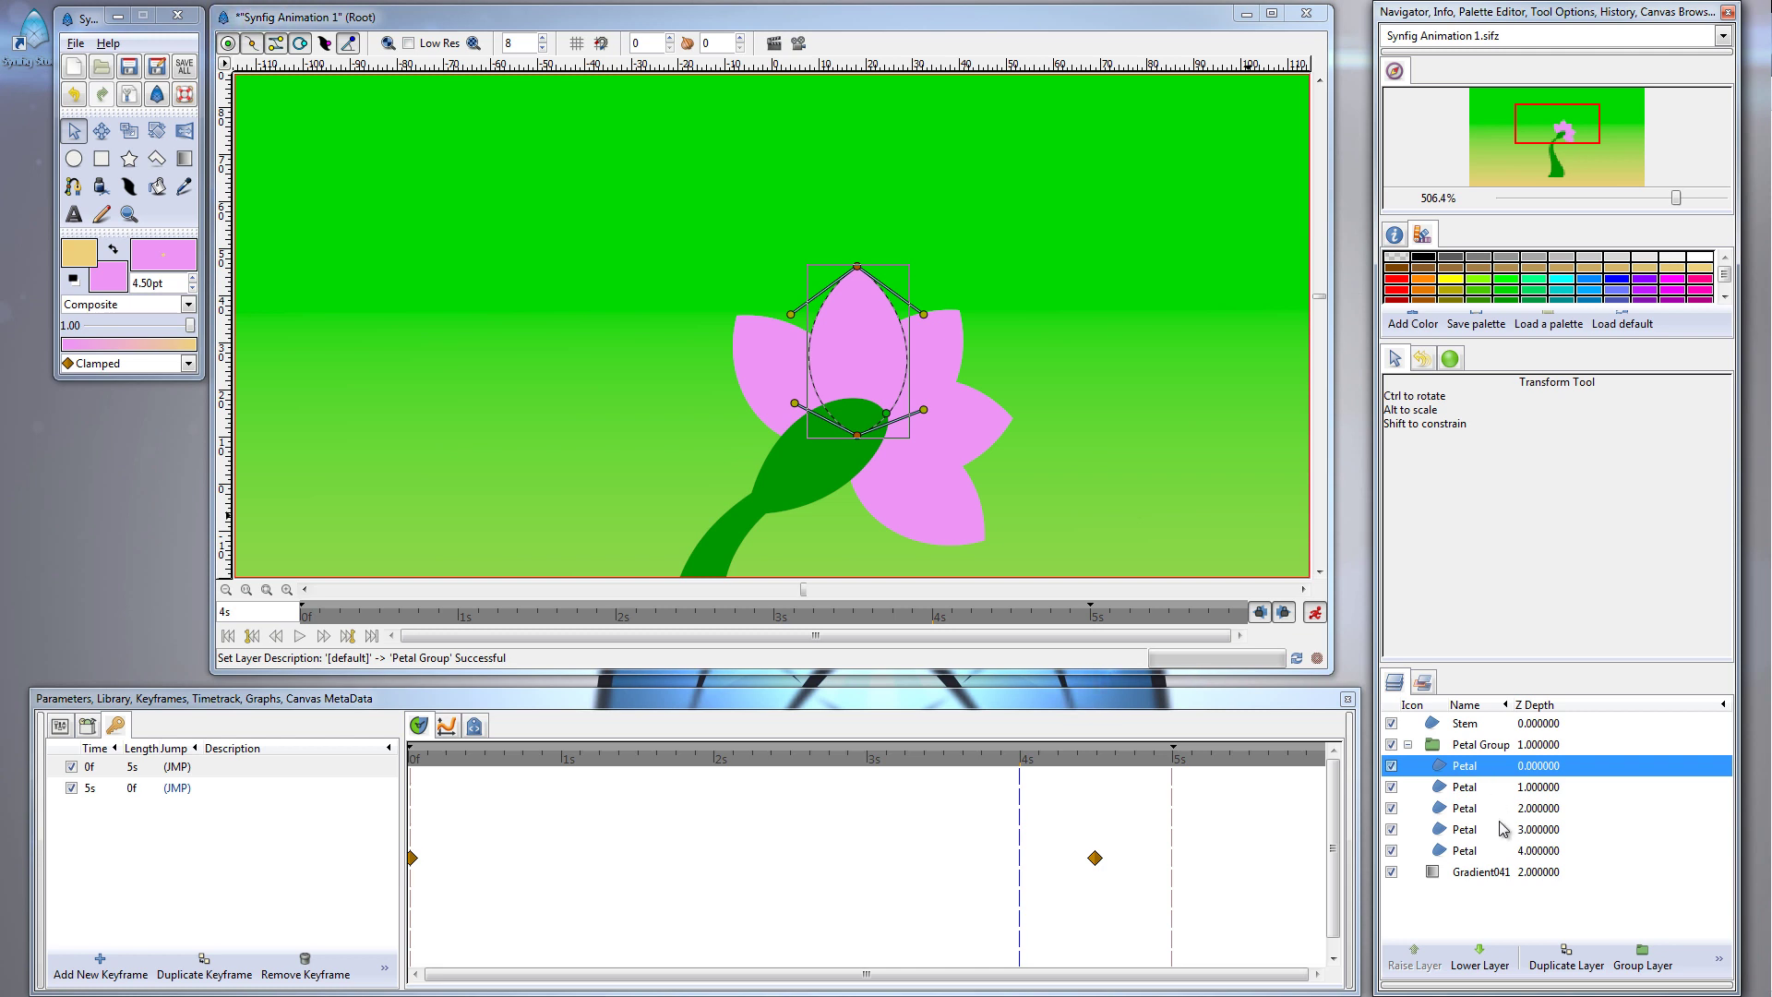
left_click(1498, 854, "shift")
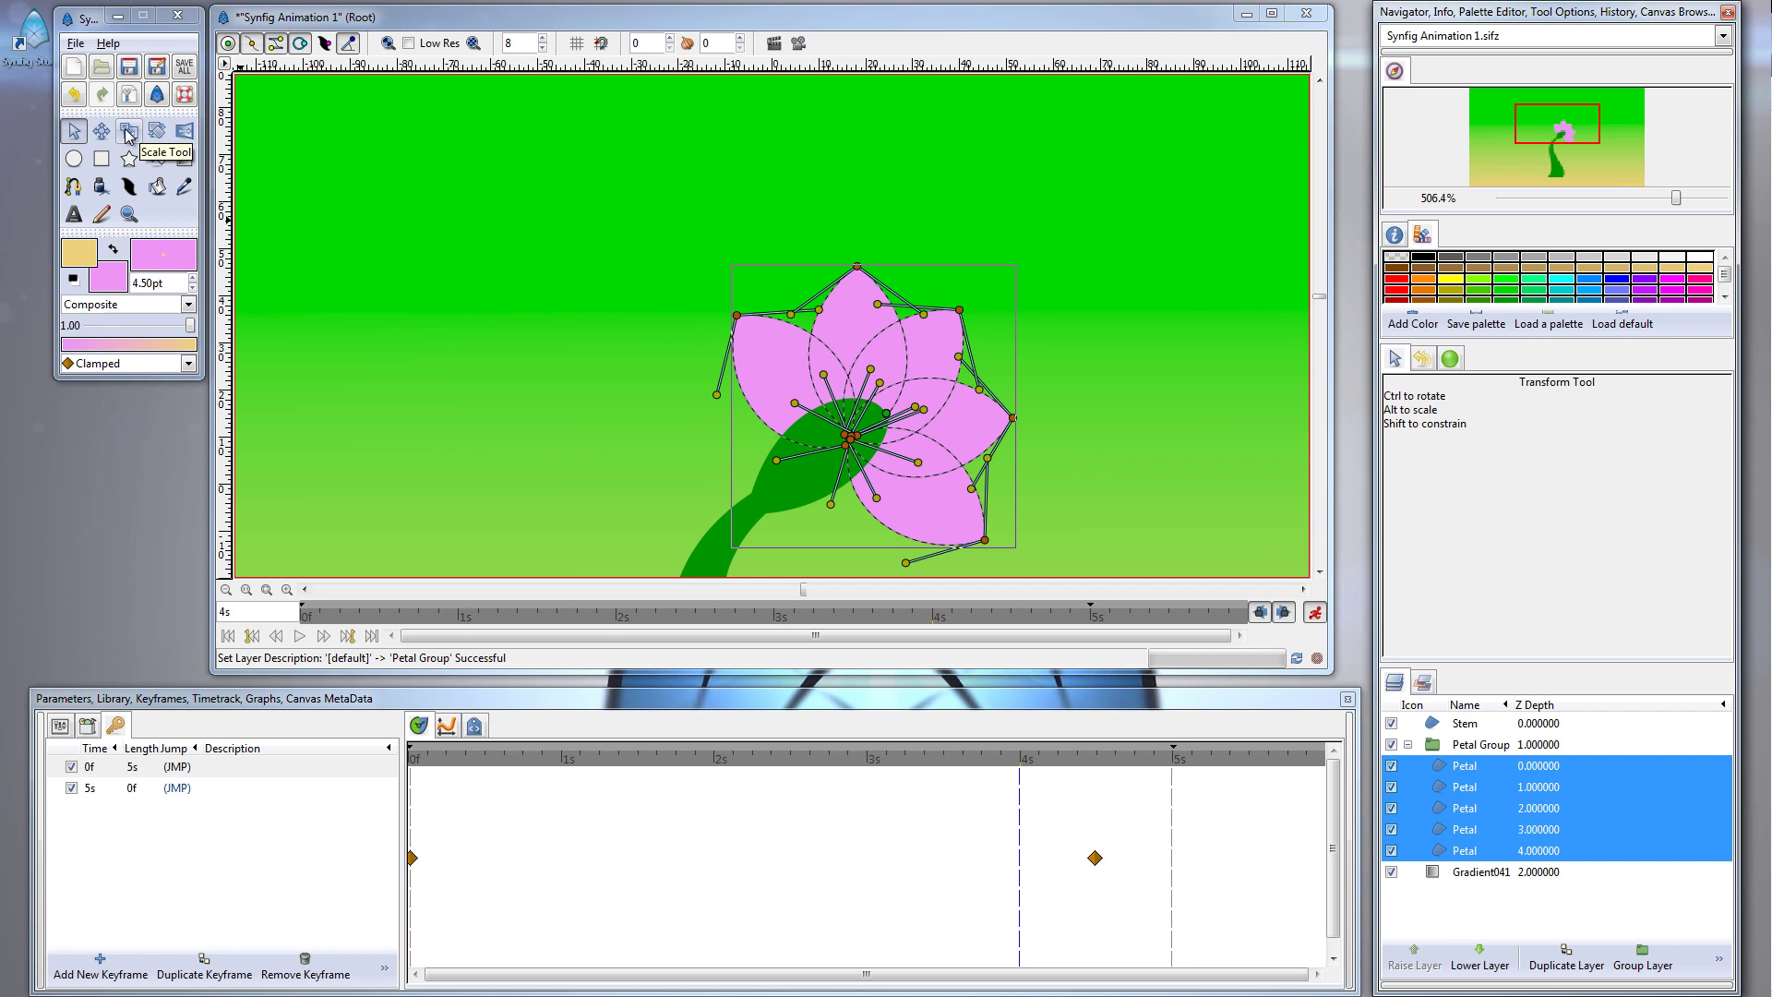
left_click(127, 135)
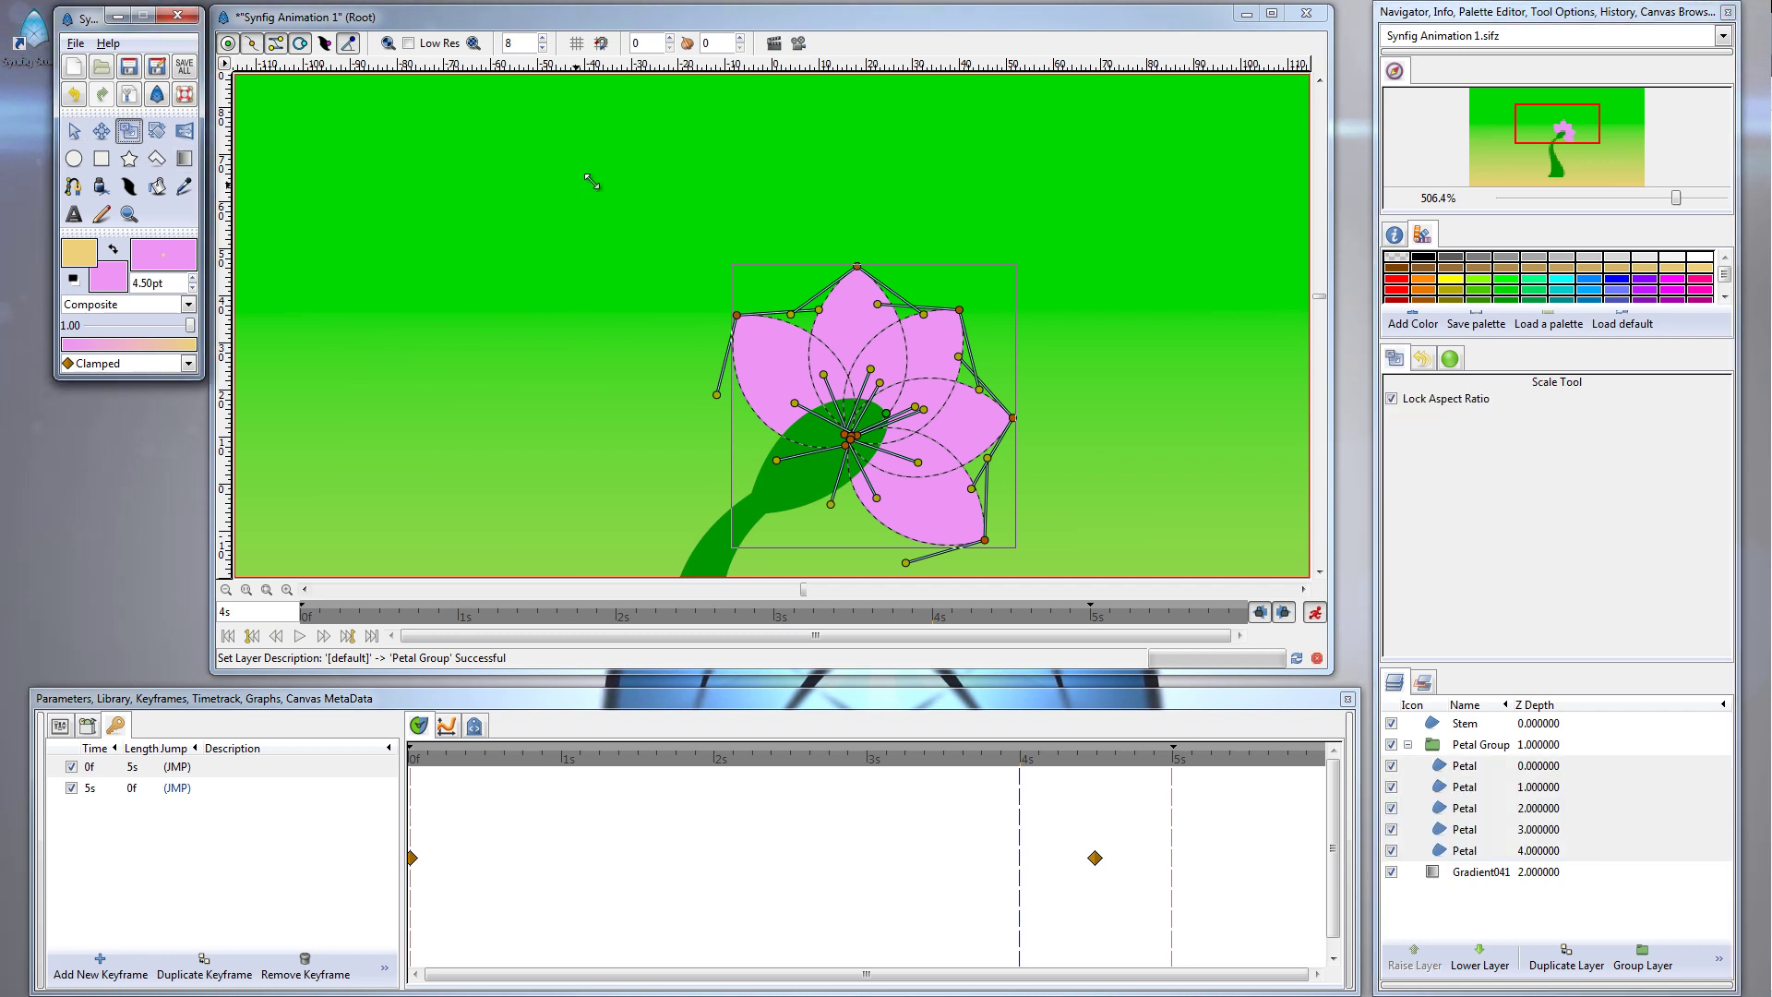
left_click_drag(591, 182, 1014, 547)
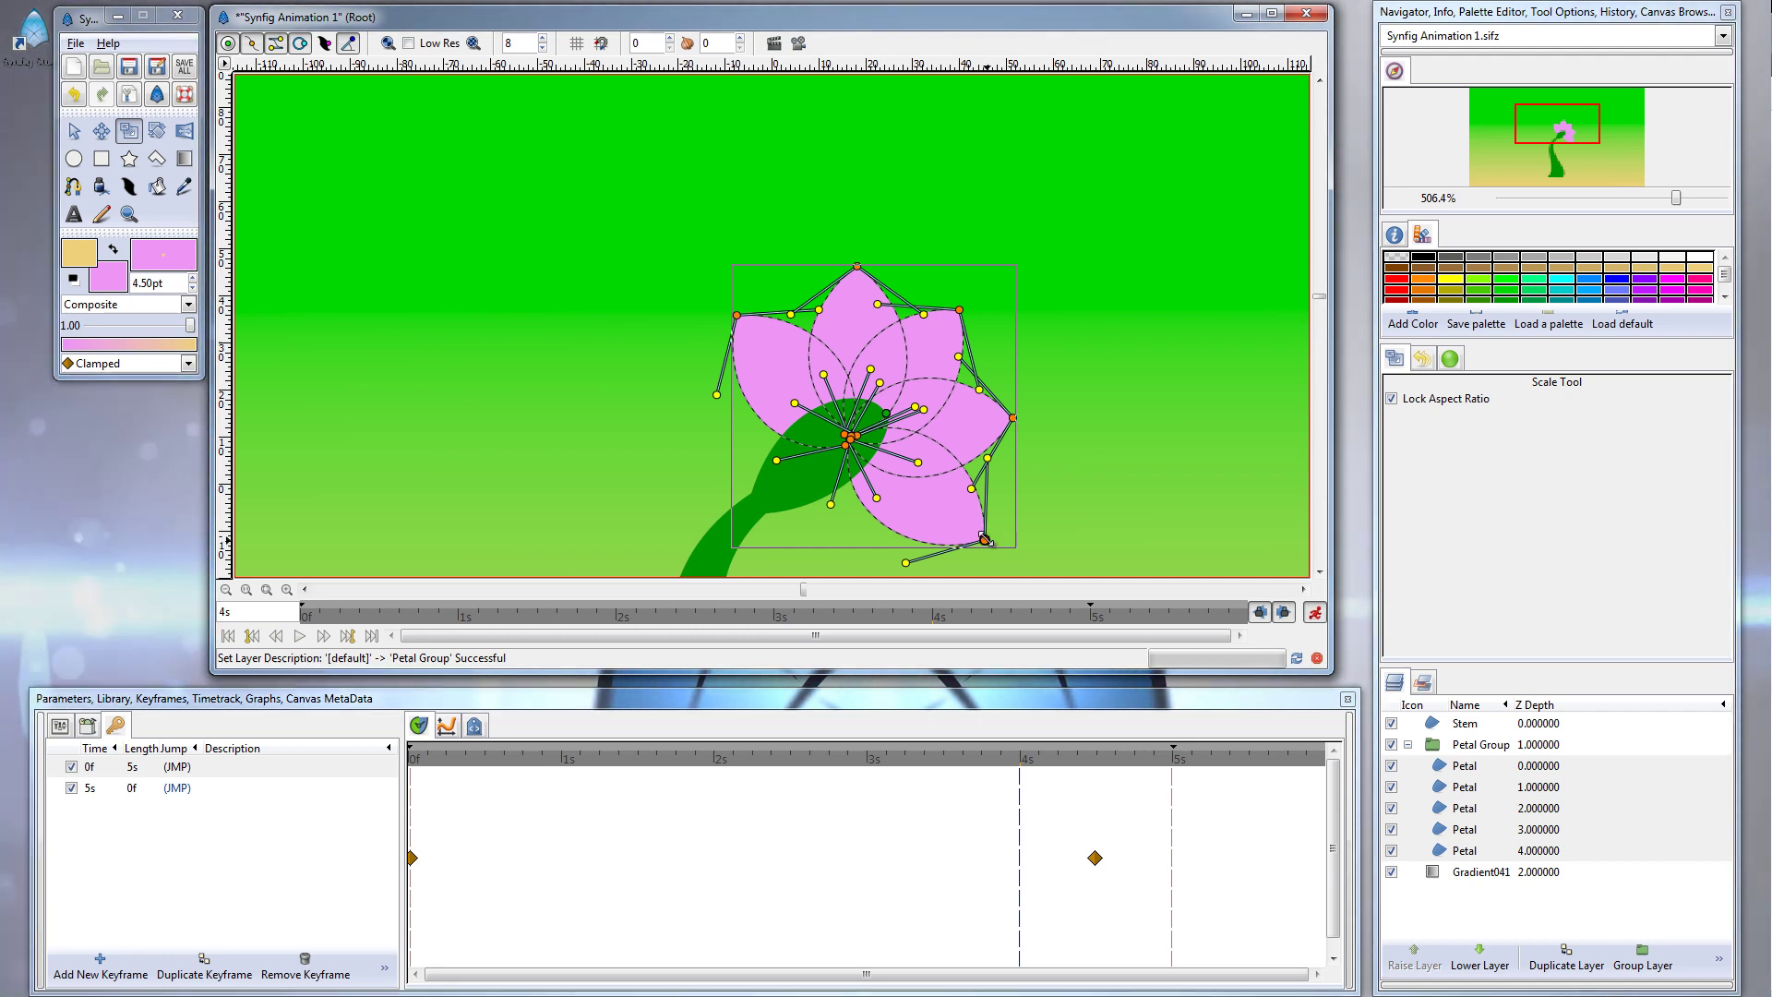
left_click_drag(984, 539, 864, 416)
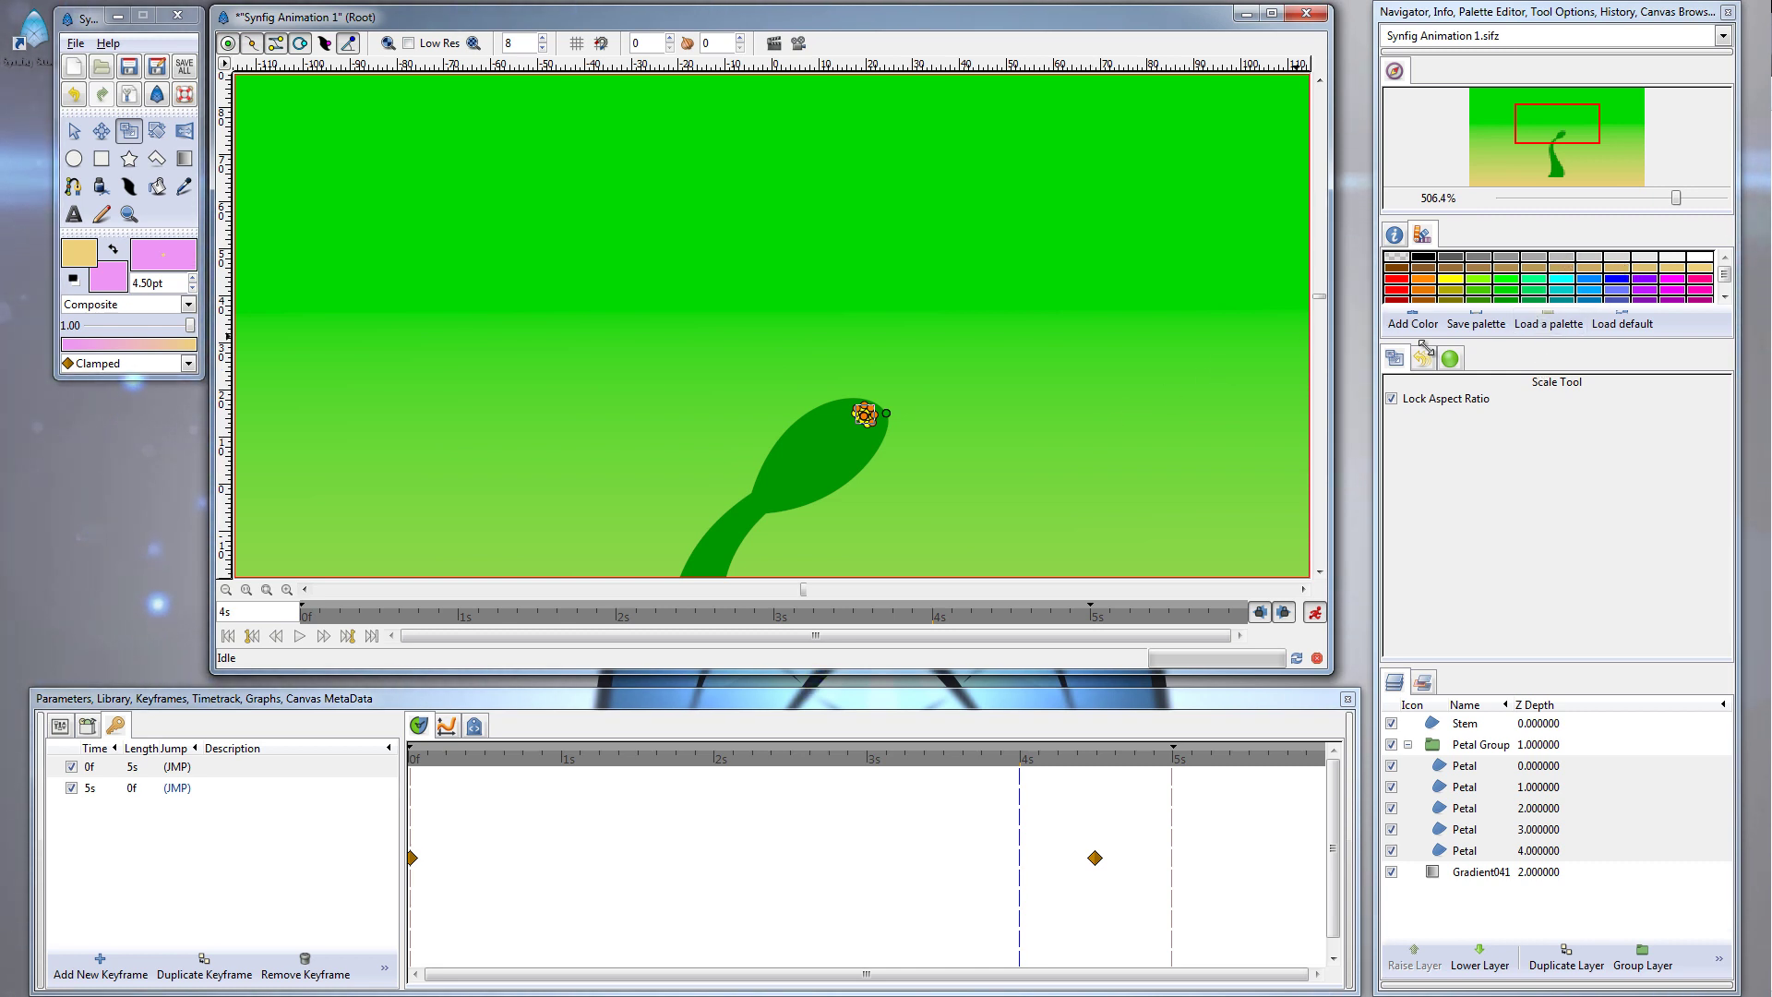
Move the five shrunken petals from the bud's tip into the middle of the bud
left_click_drag(1676, 198, 1713, 200)
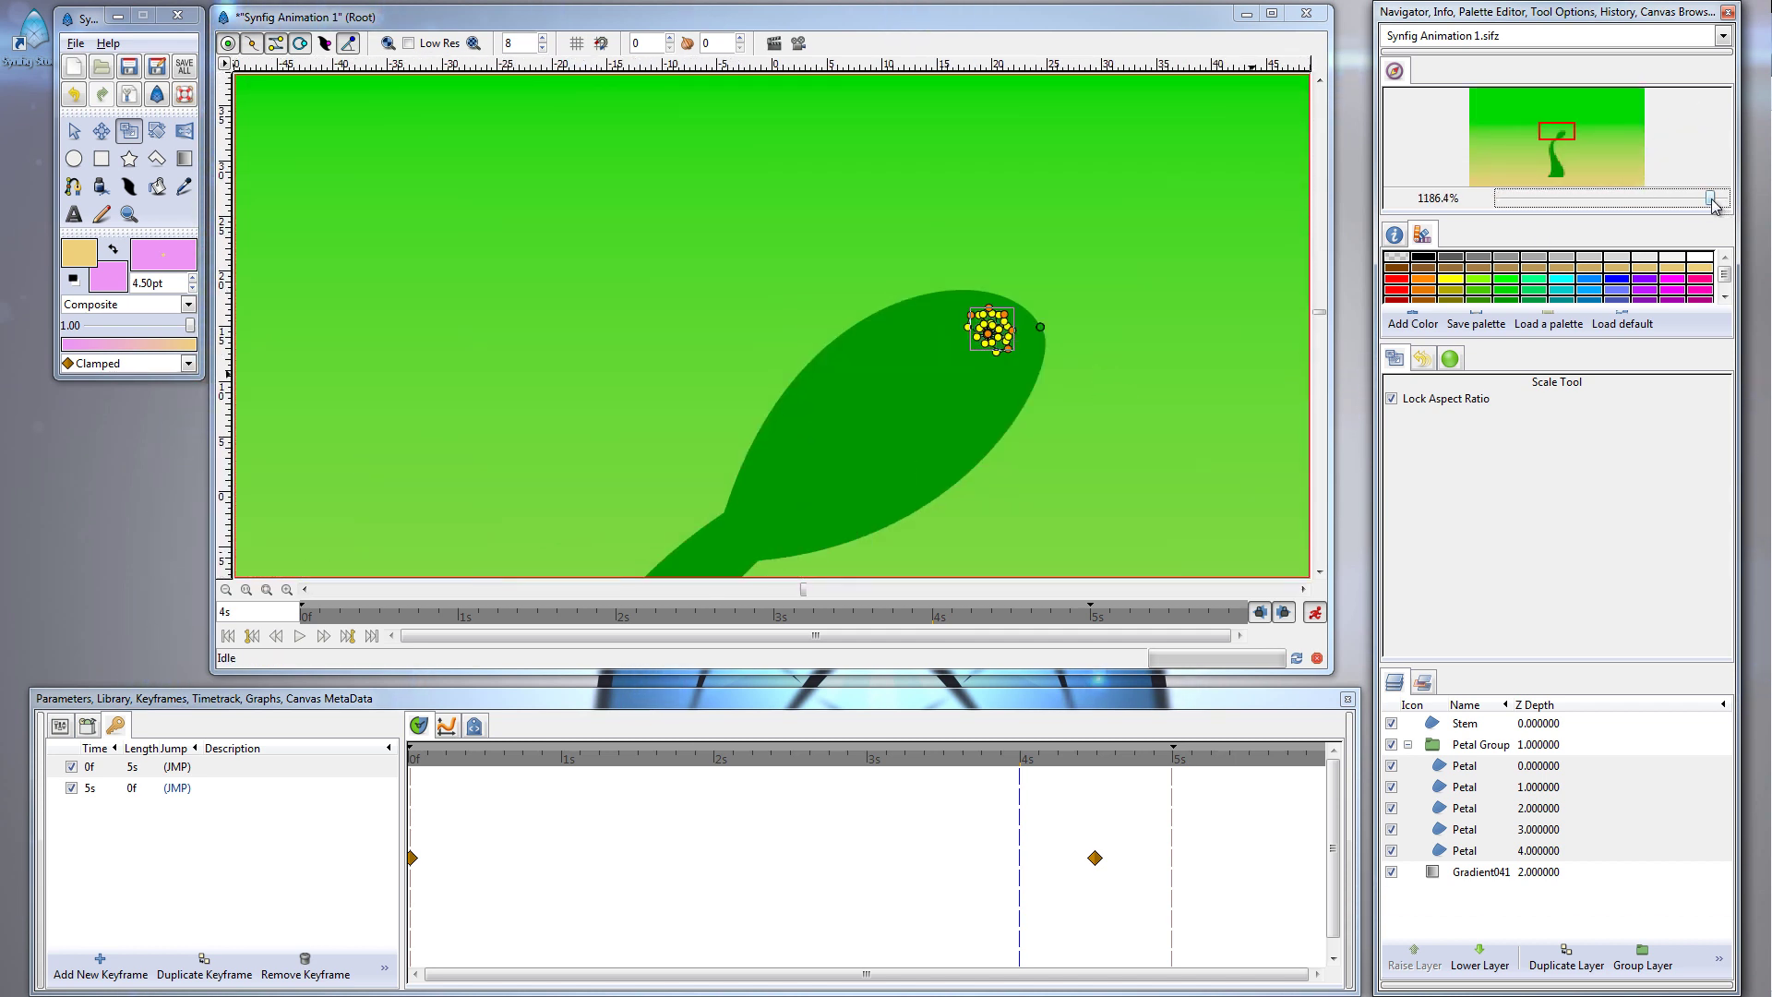
left_click_drag(1710, 198, 1715, 197)
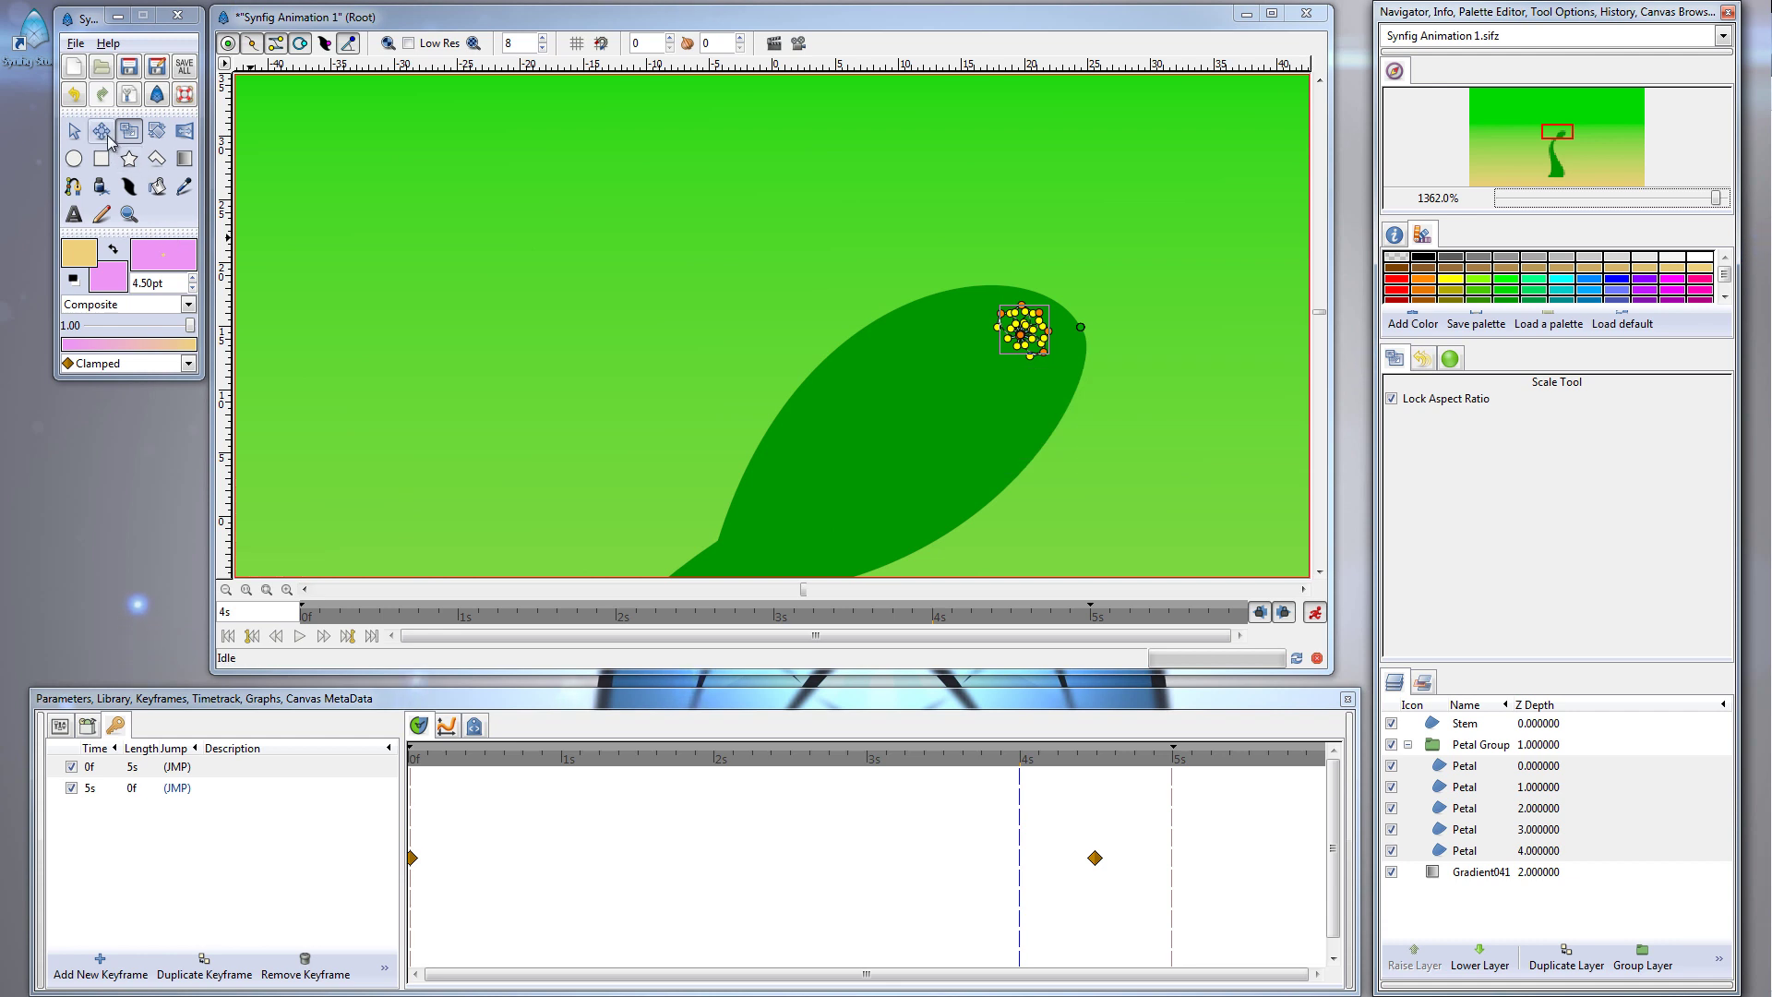
left_click(75, 133)
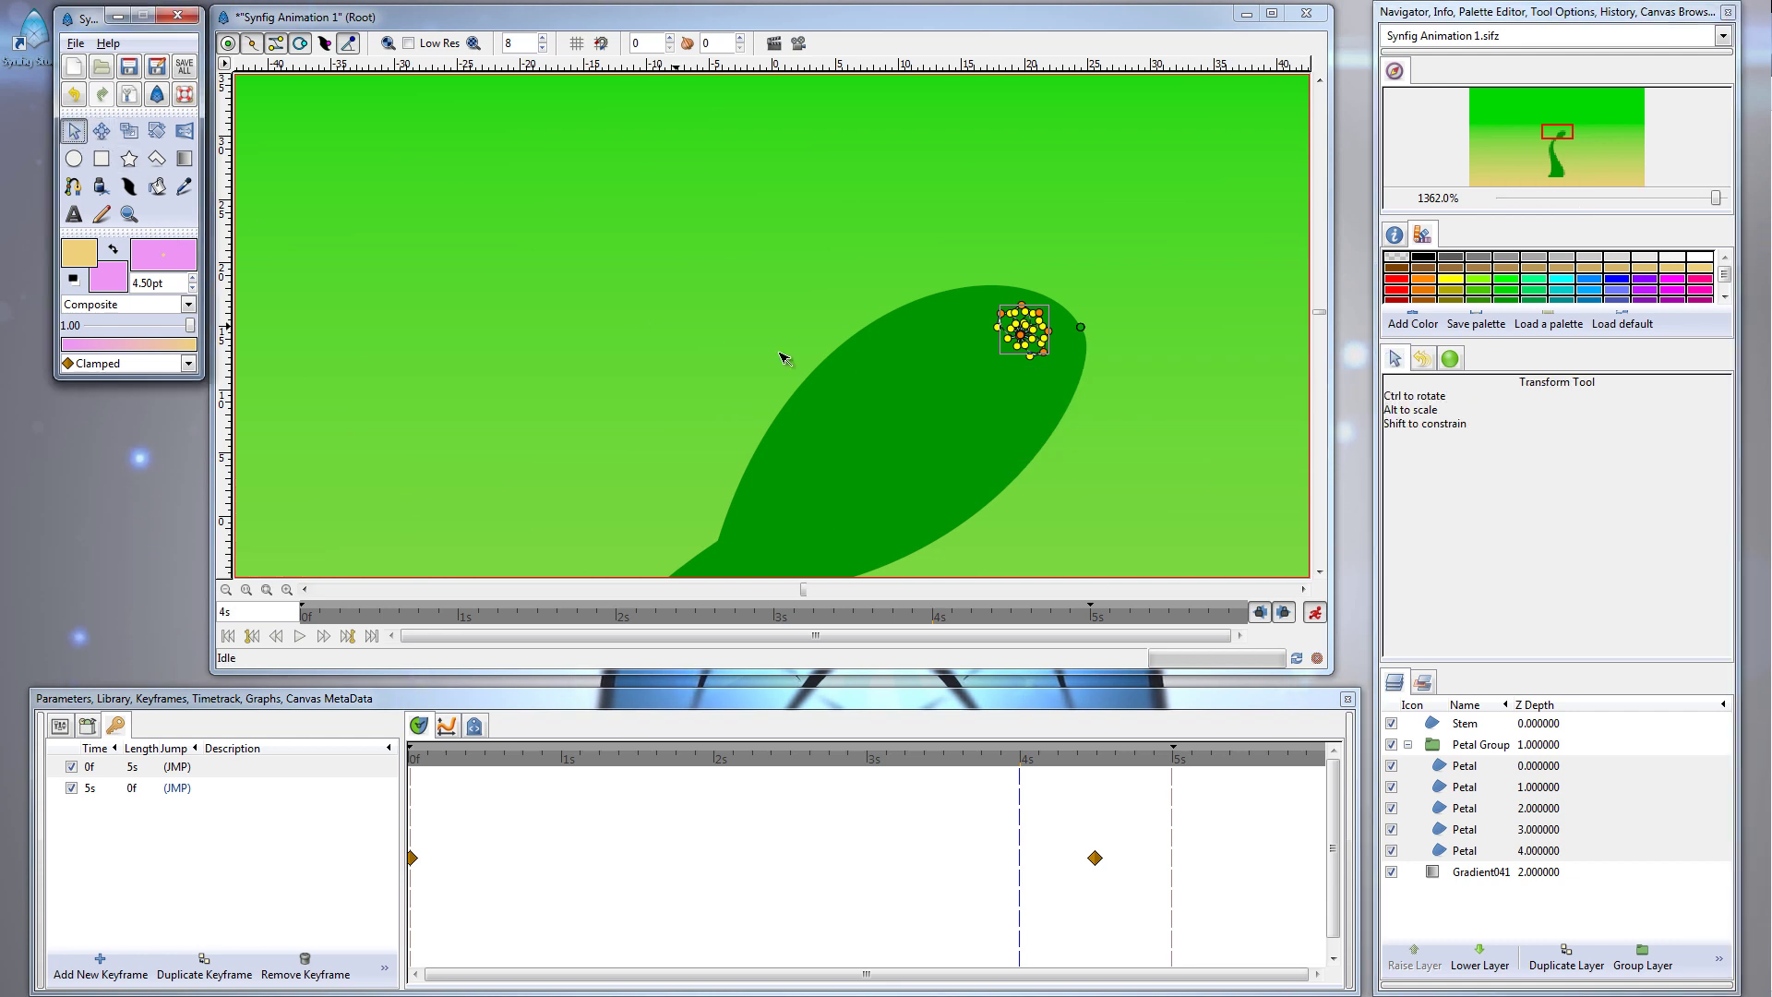
left_click(1025, 348)
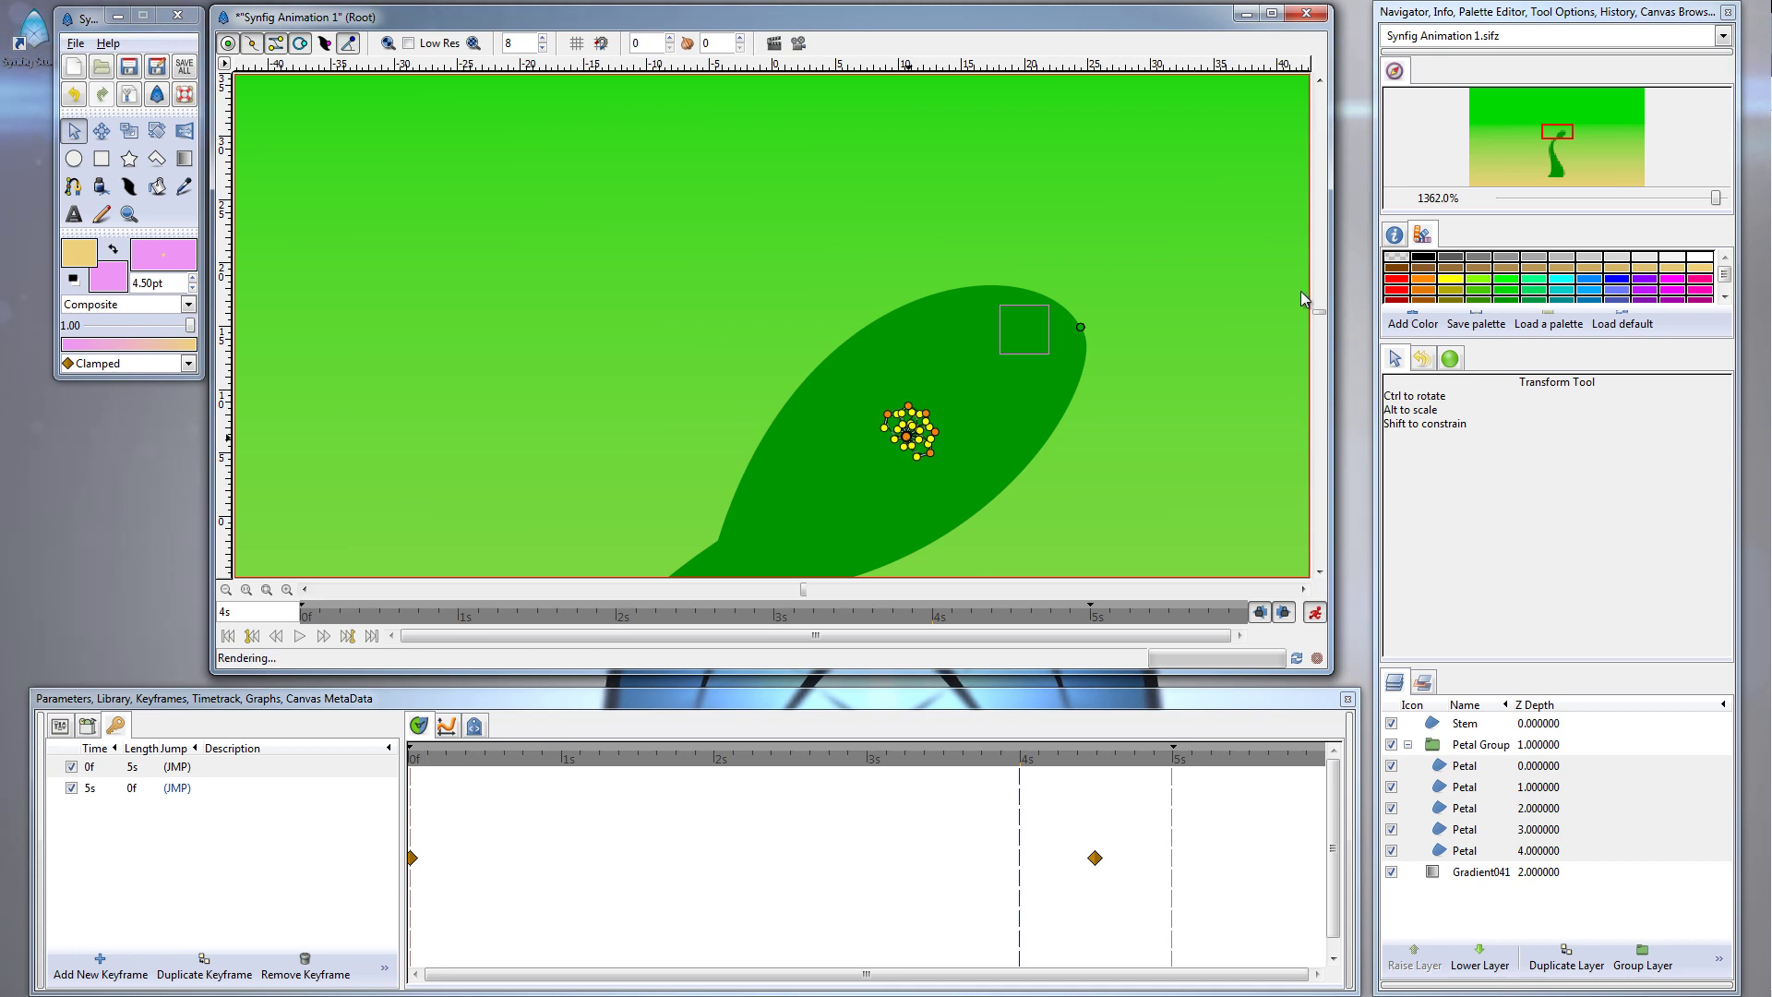
Select the gradient background, then review the petals' opening between 4 s and 5 s and the playback from frame 0
left_click_drag(1715, 197, 1633, 210)
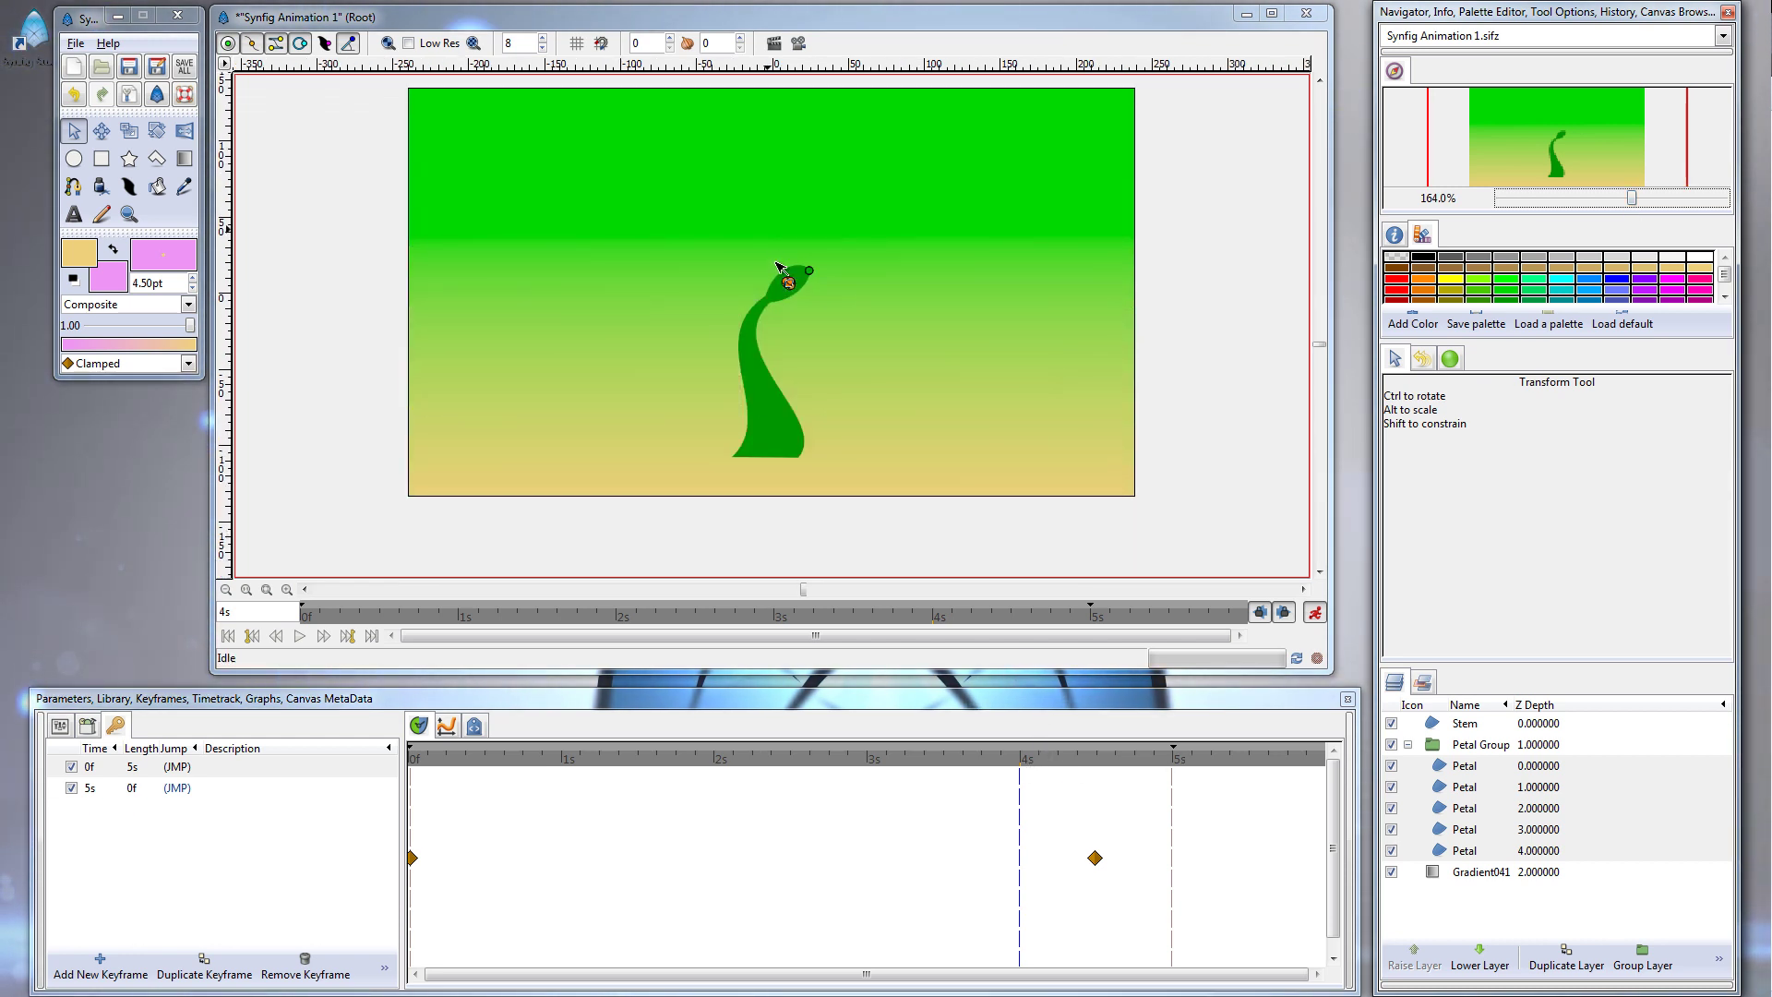
left_click_drag(1042, 759, 1107, 750)
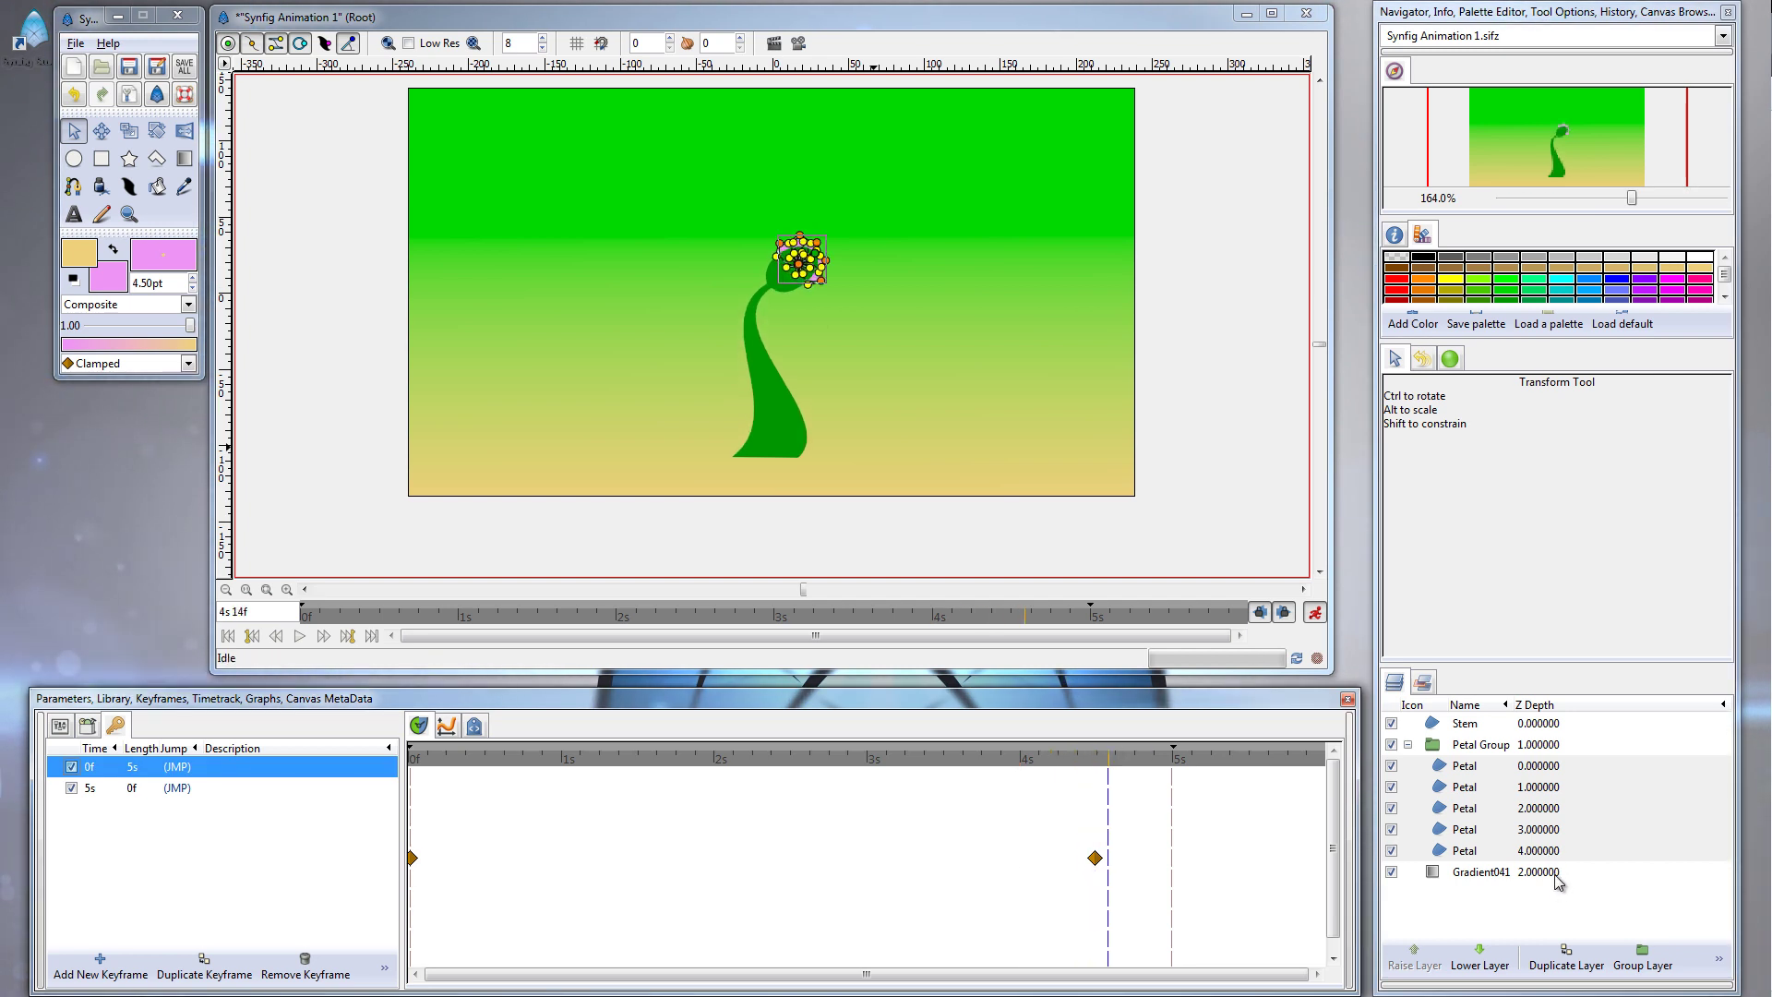
left_click(1560, 873)
left_click(1072, 757)
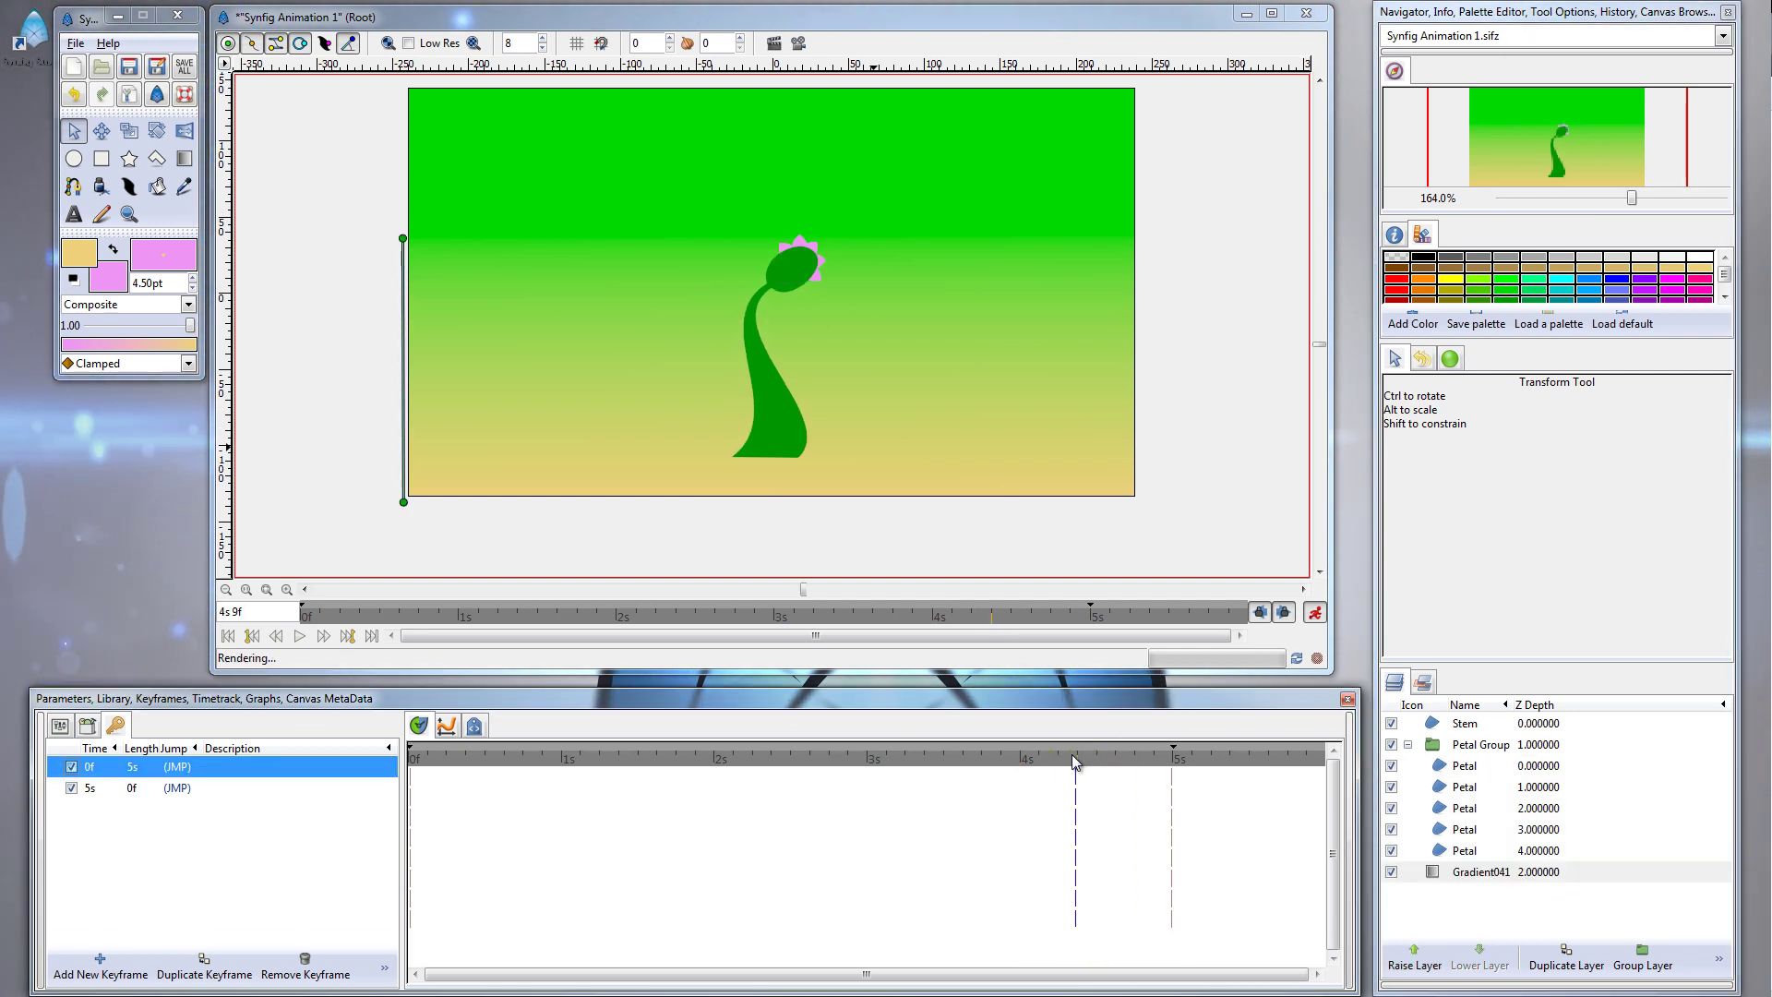
left_click_drag(1072, 755, 1149, 762)
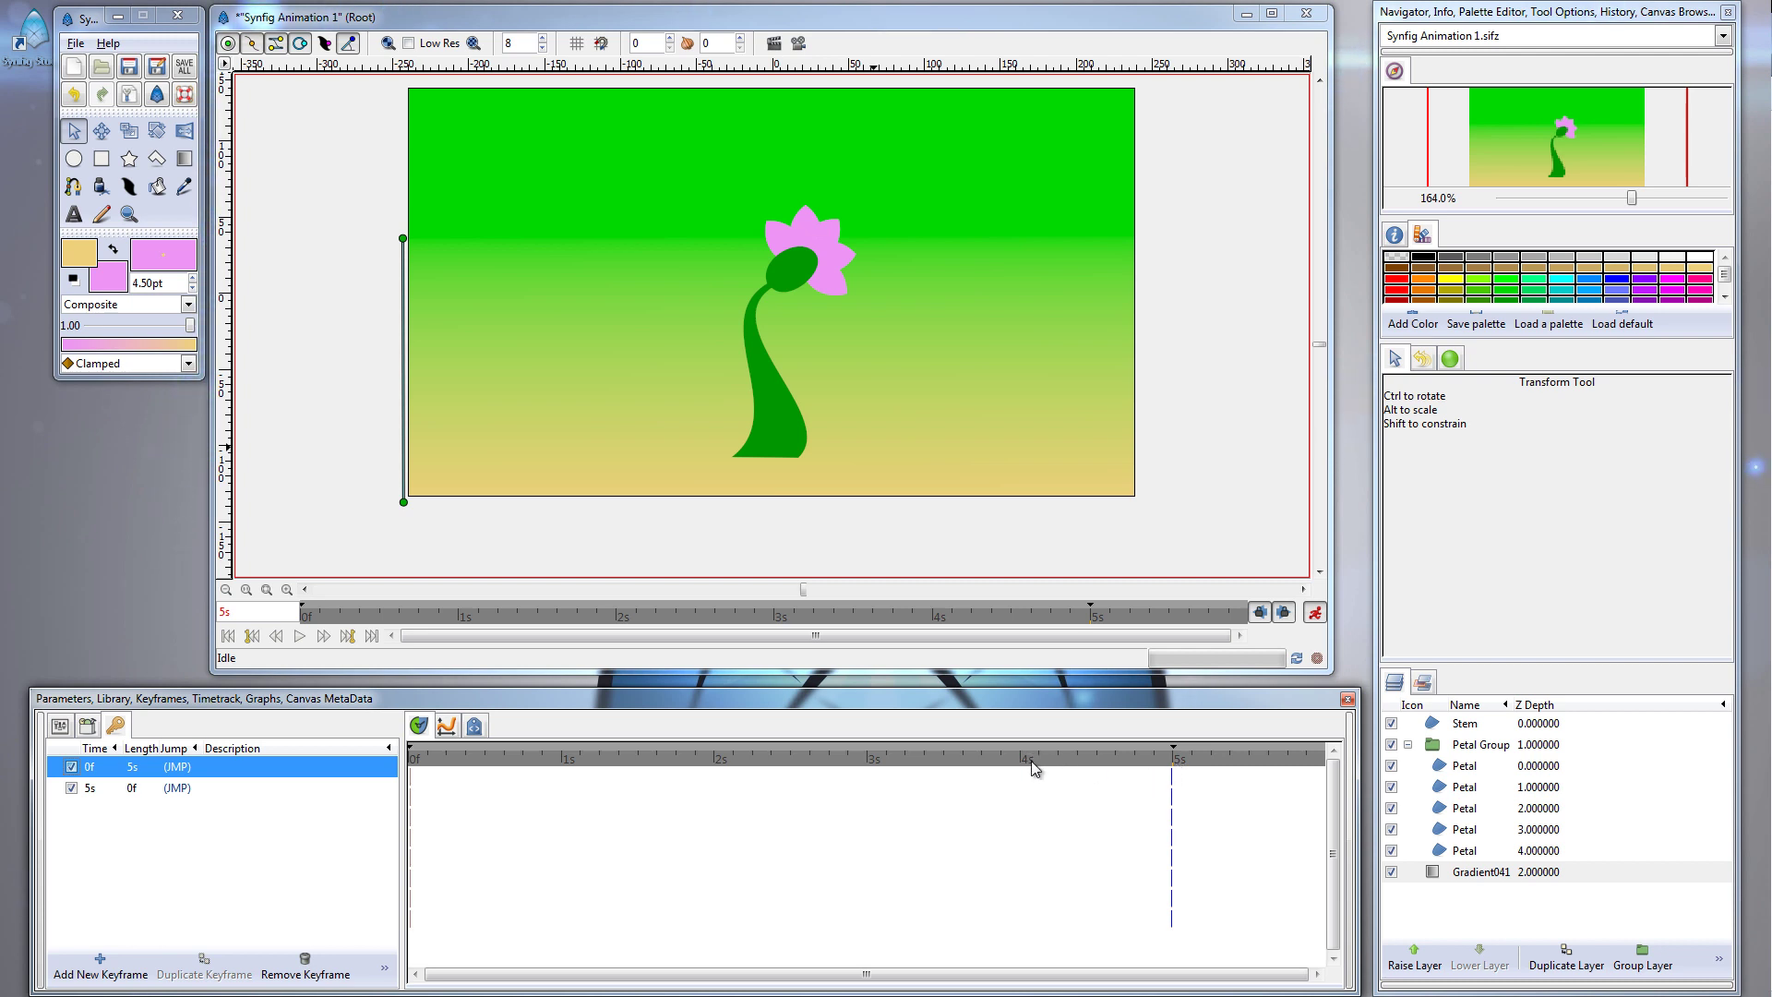
left_click(229, 637)
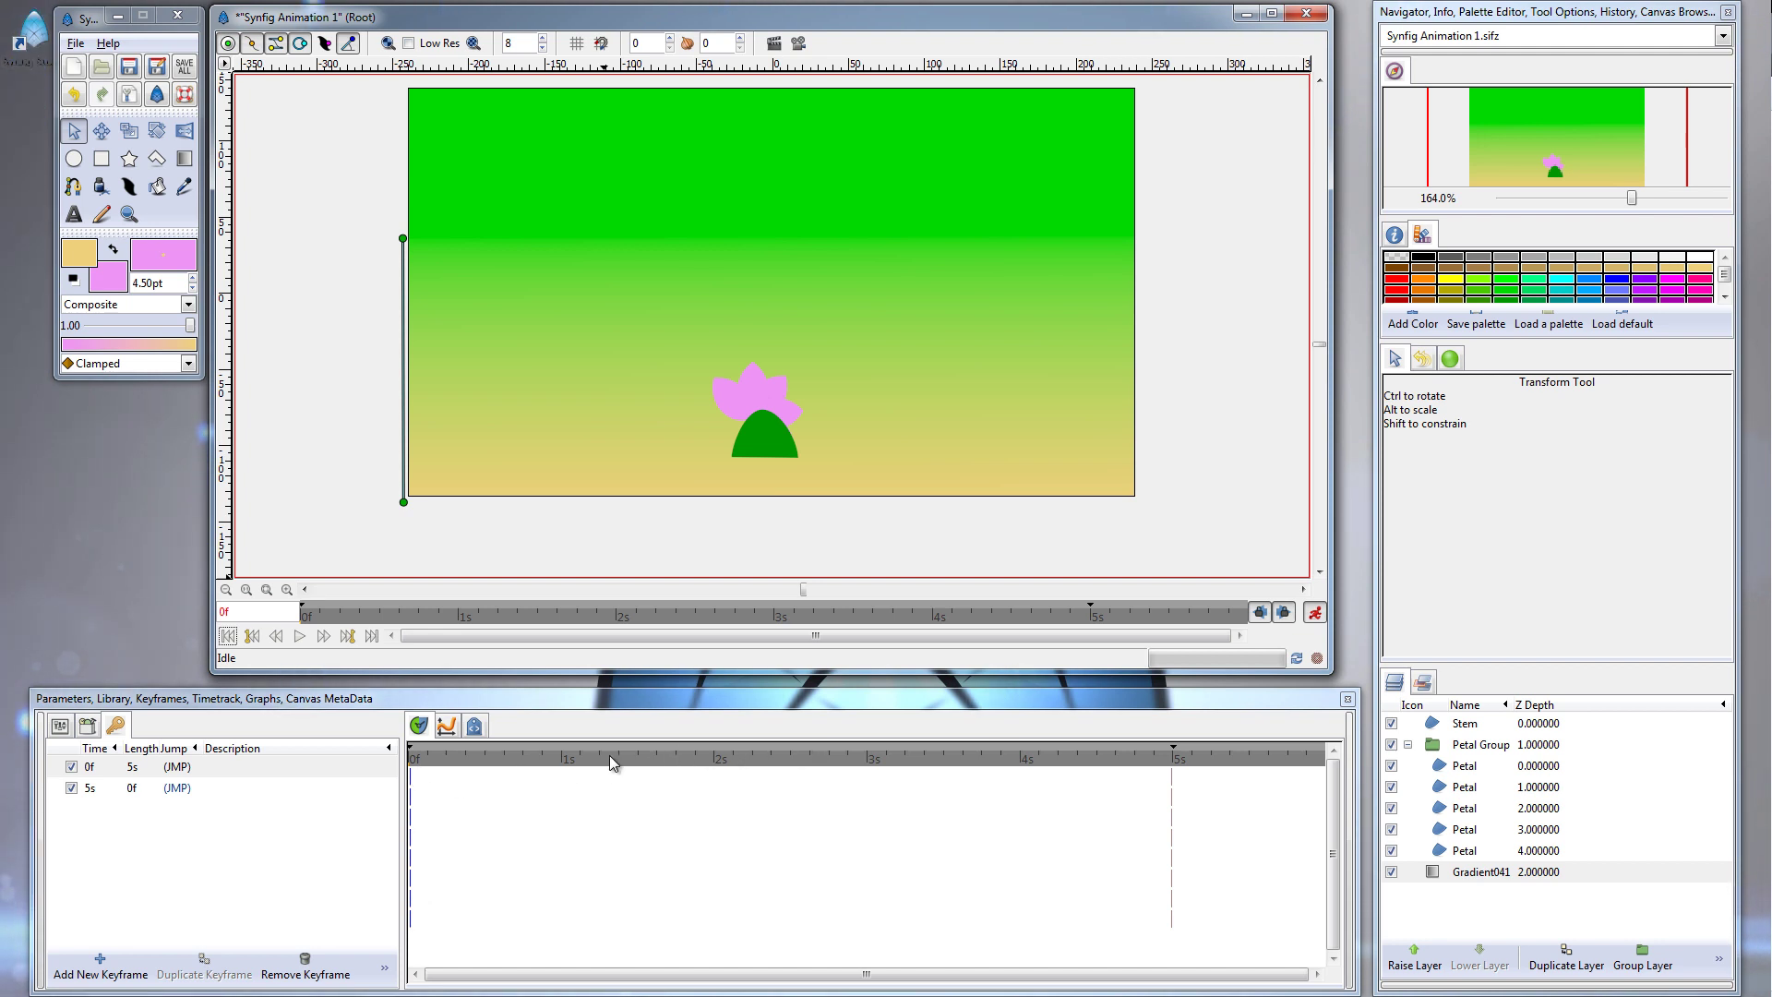
left_click(304, 637)
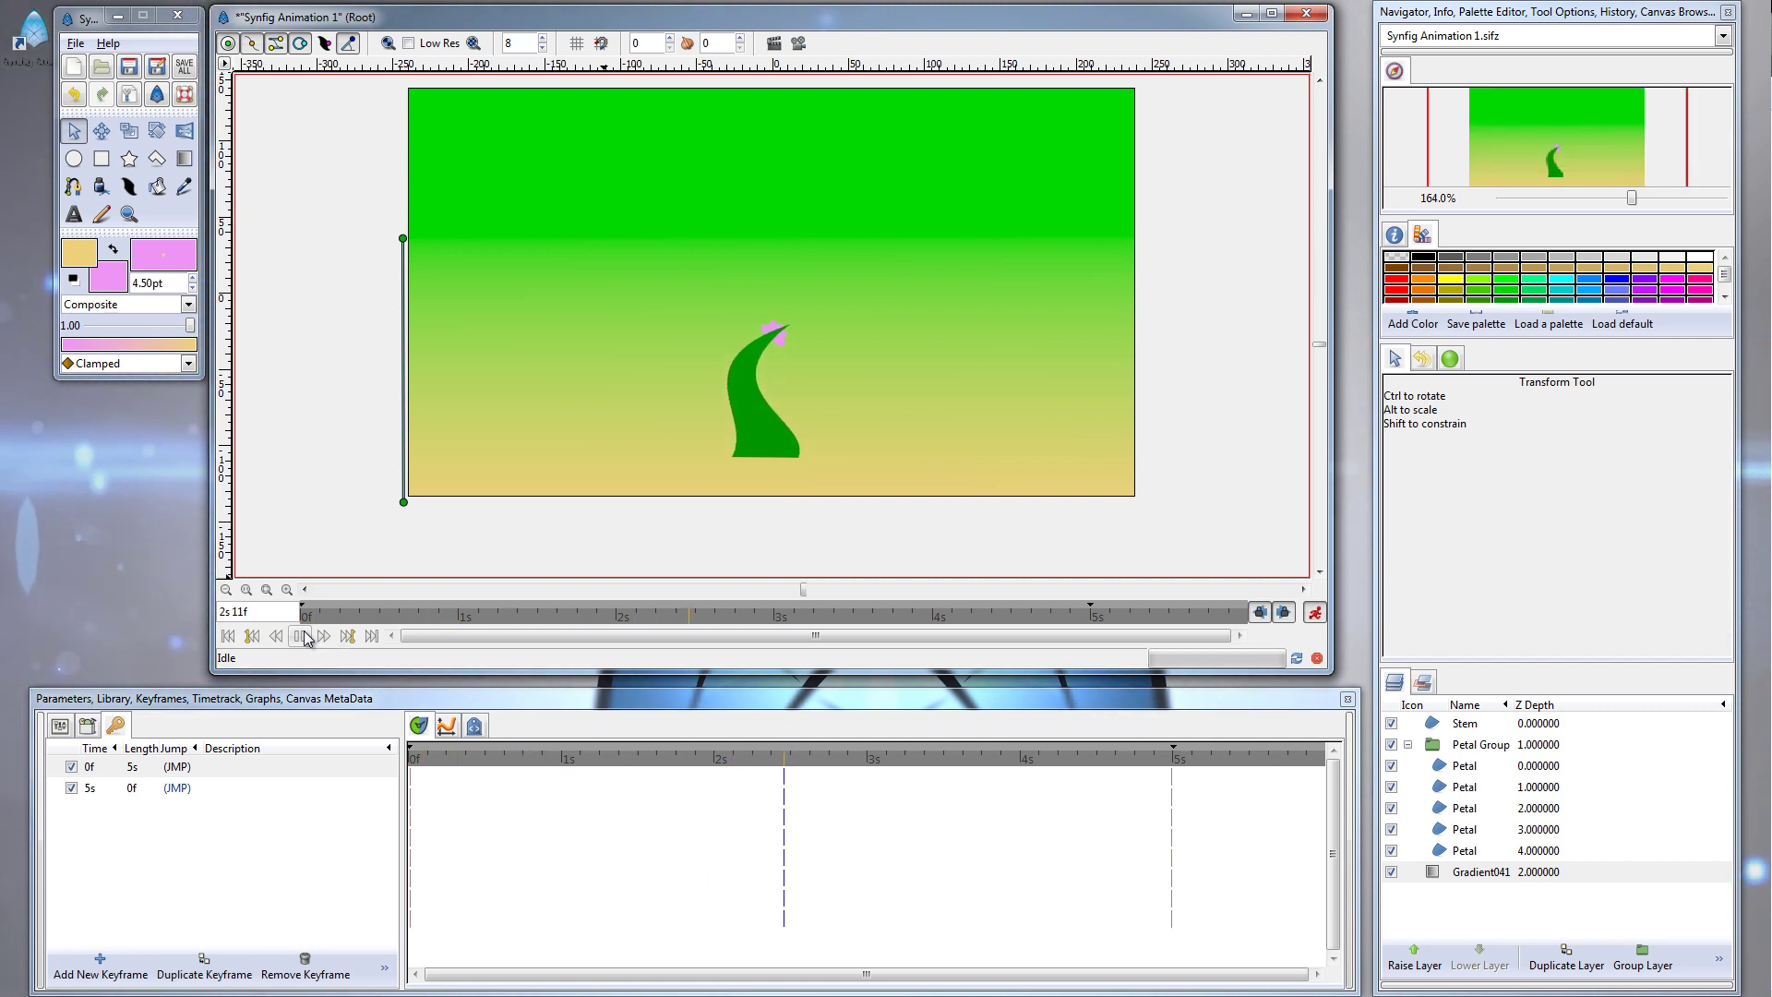
left_click(1025, 756)
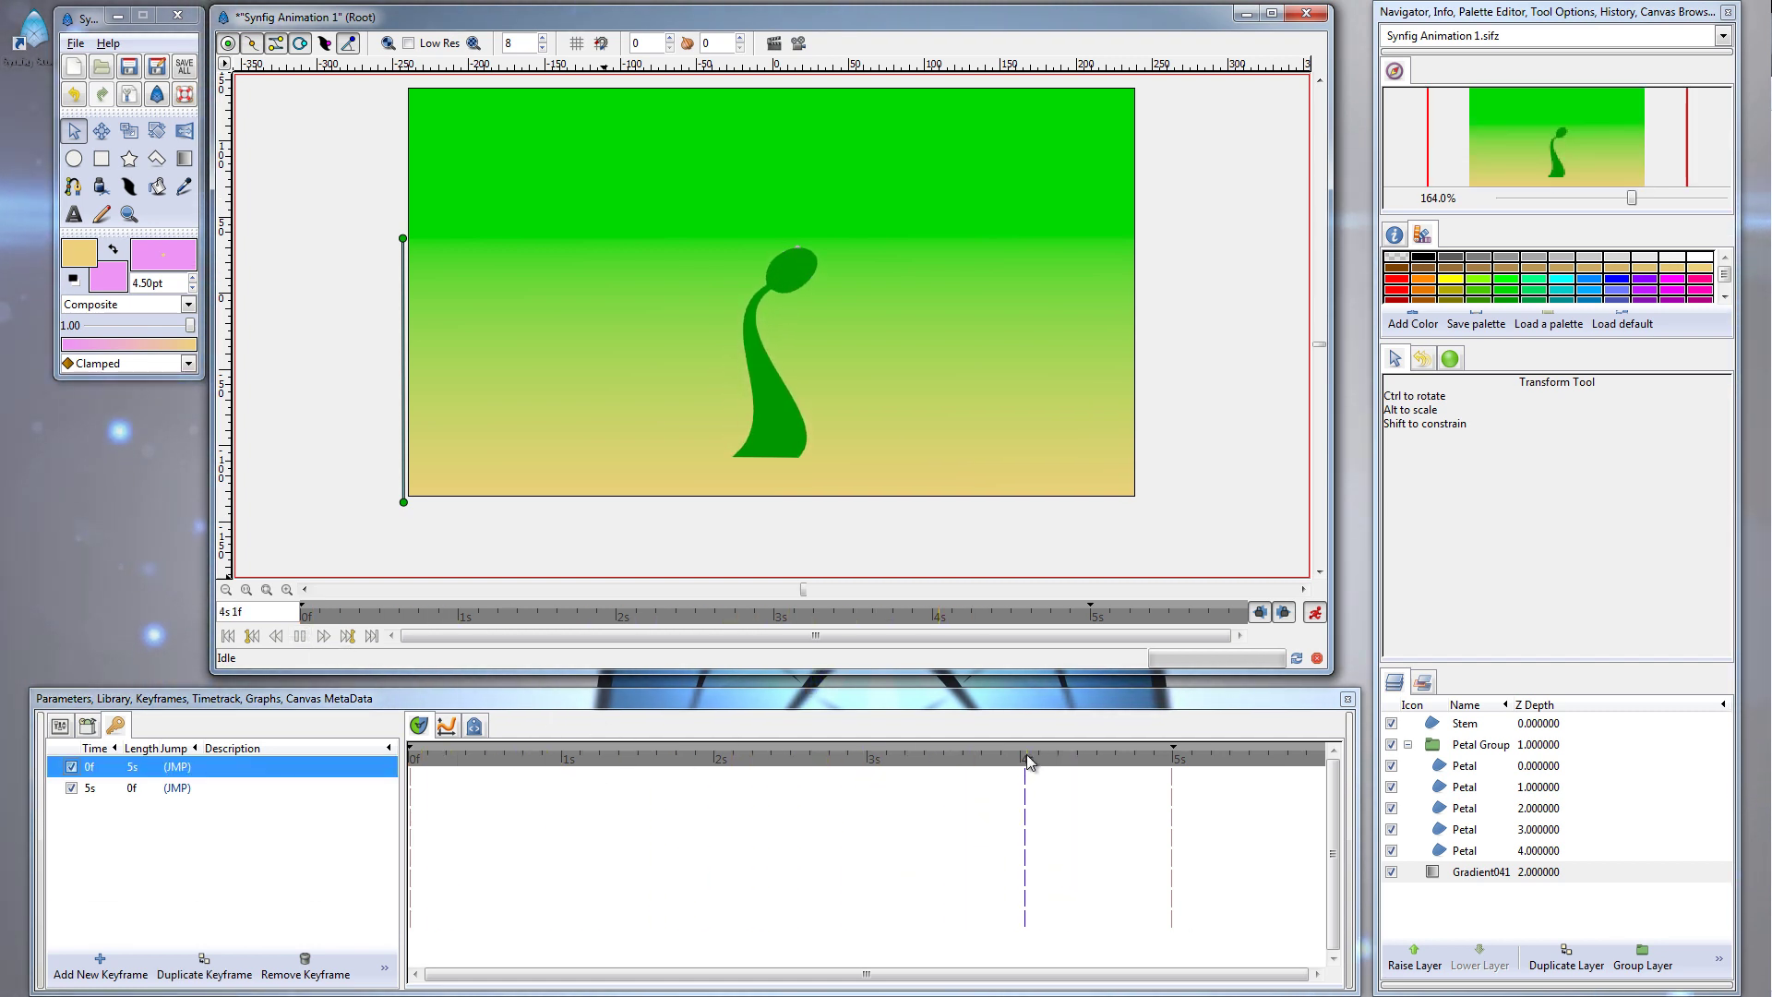
Play the animation, then select all five petals in Petal Group and compare them at 4 s and frame 0
left_click(296, 637)
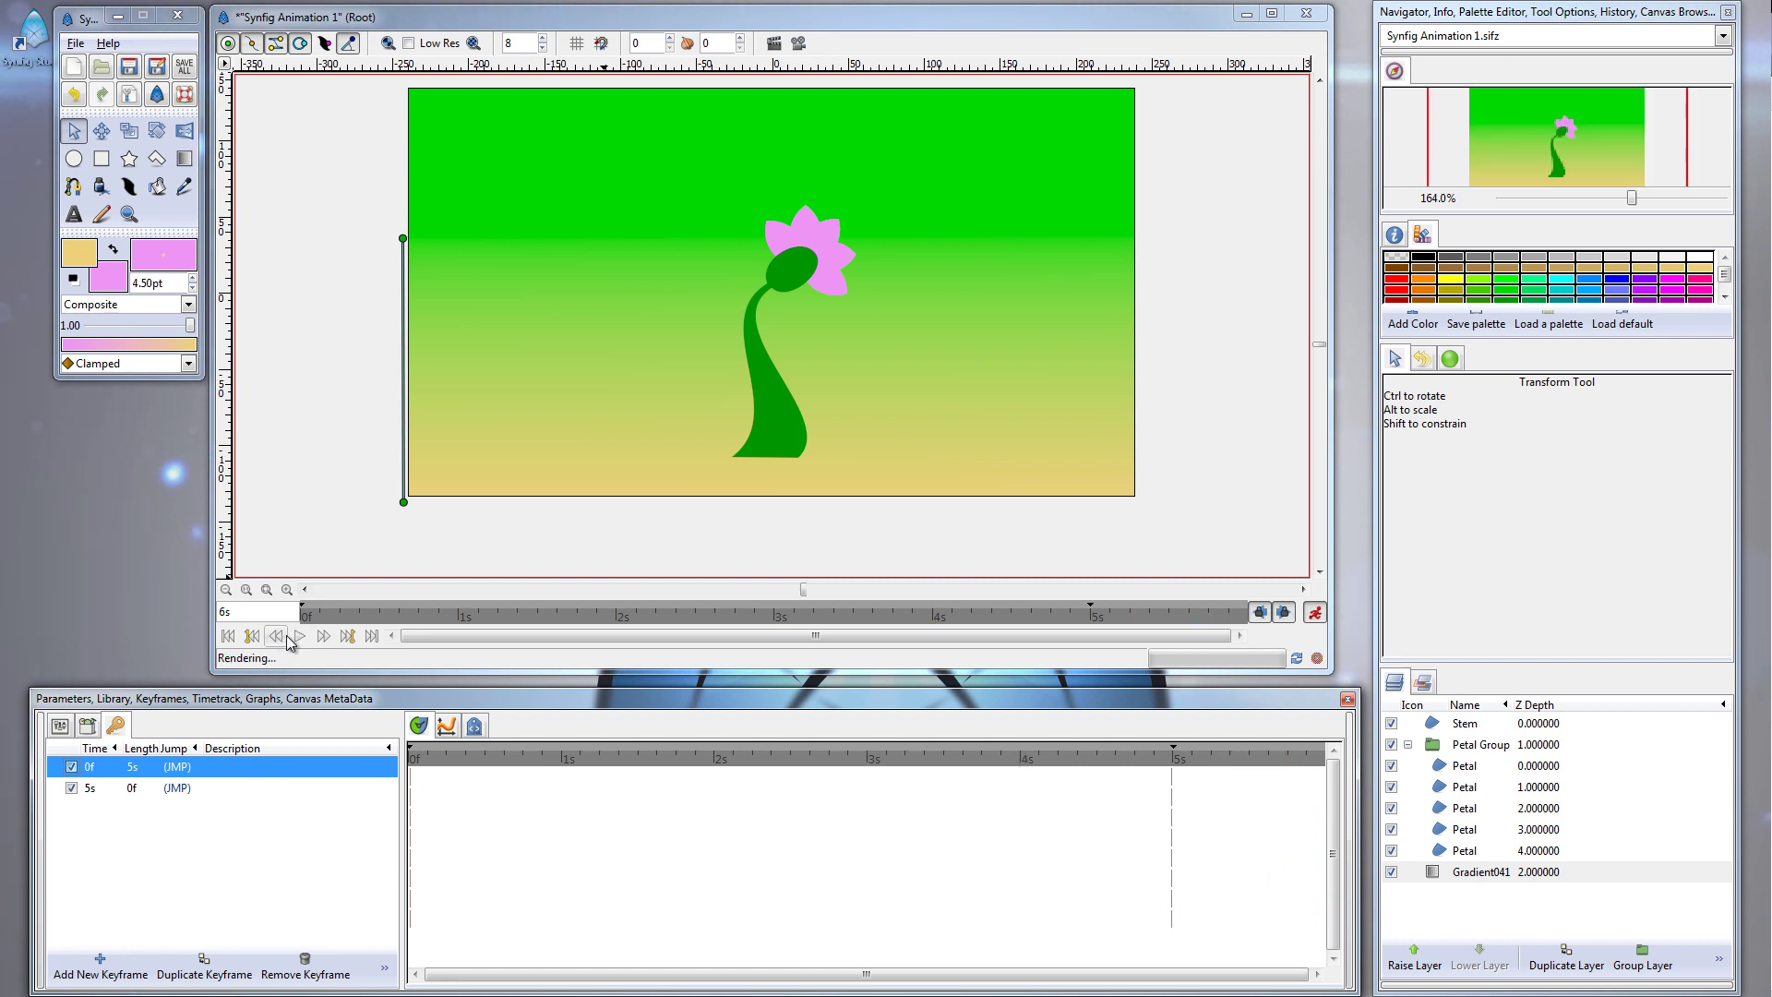
left_click(1024, 758)
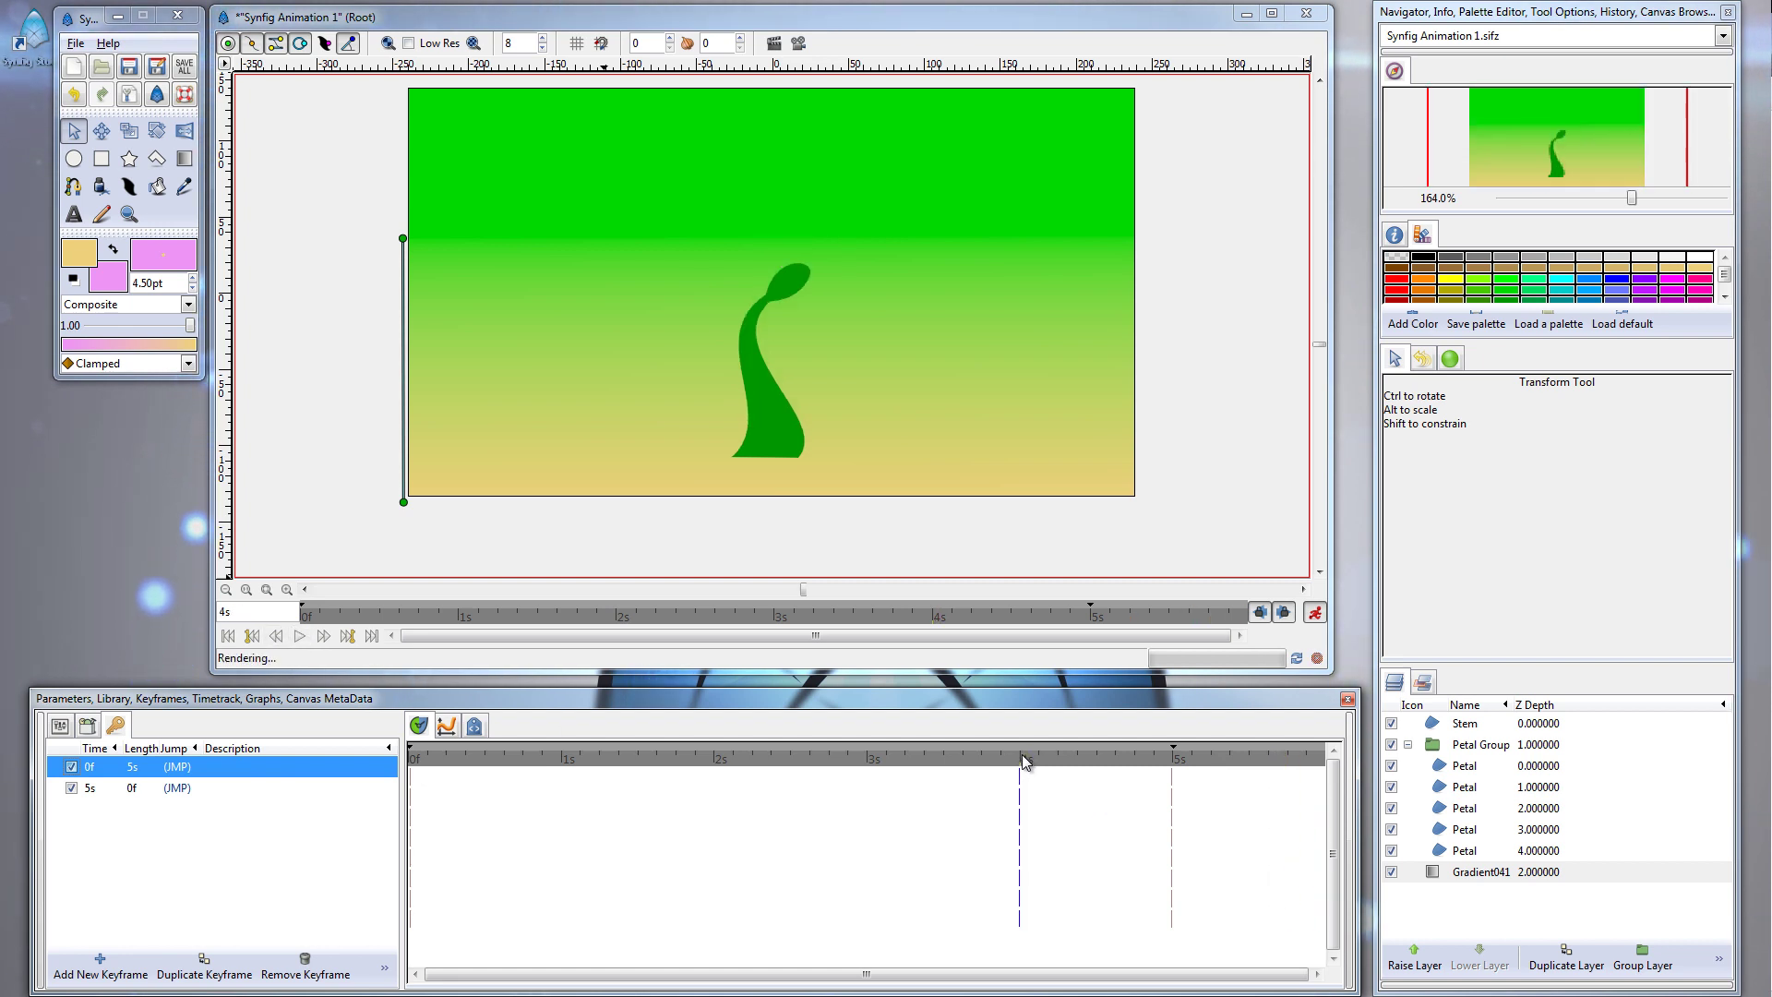
left_click(1487, 774)
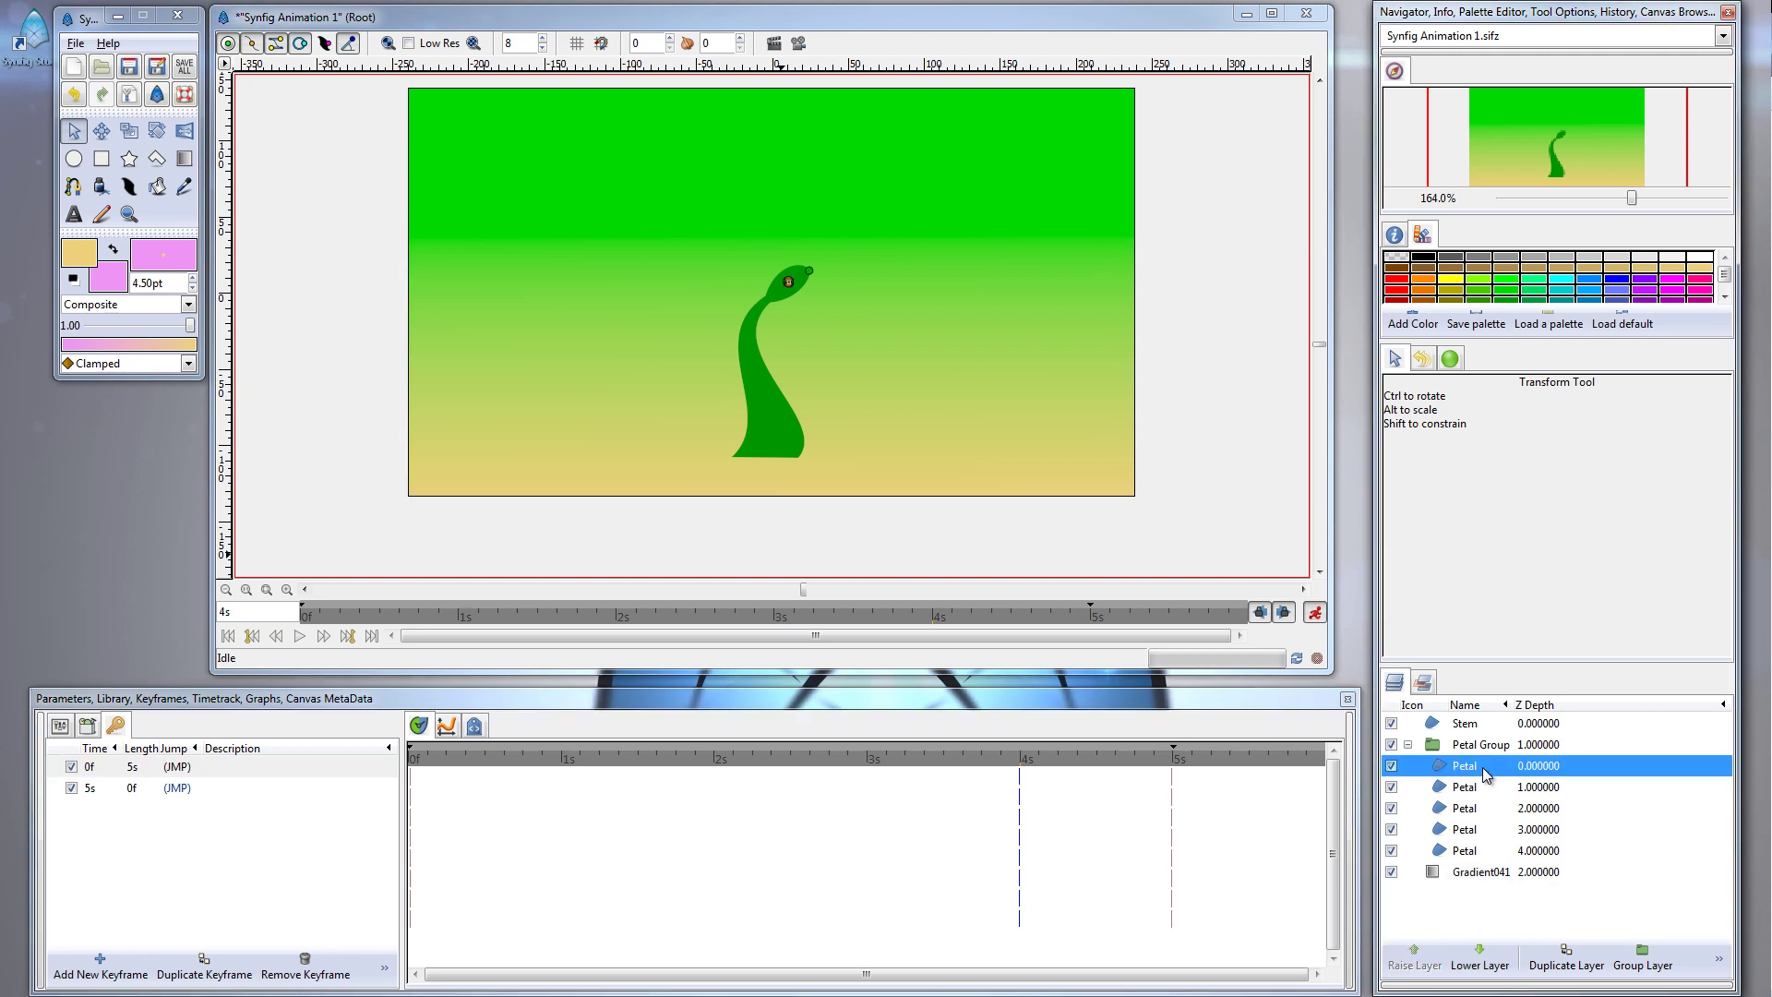
left_click(1496, 849, "shift")
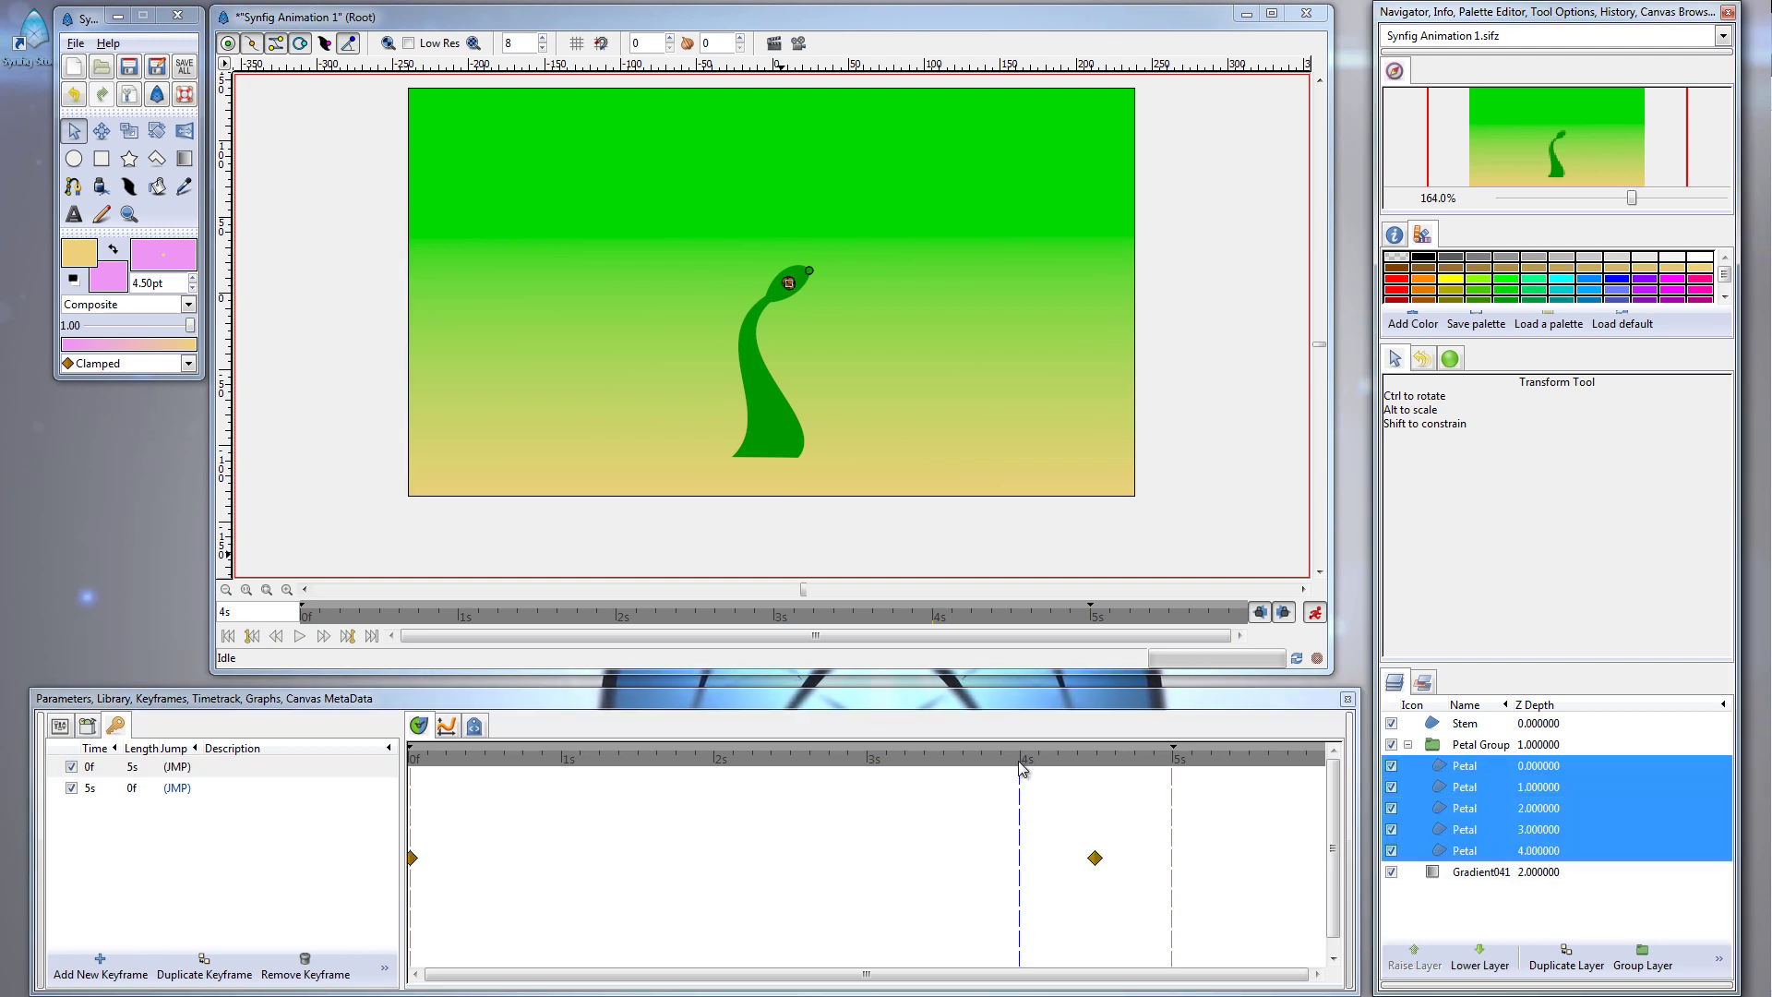
key("ctrl+d")
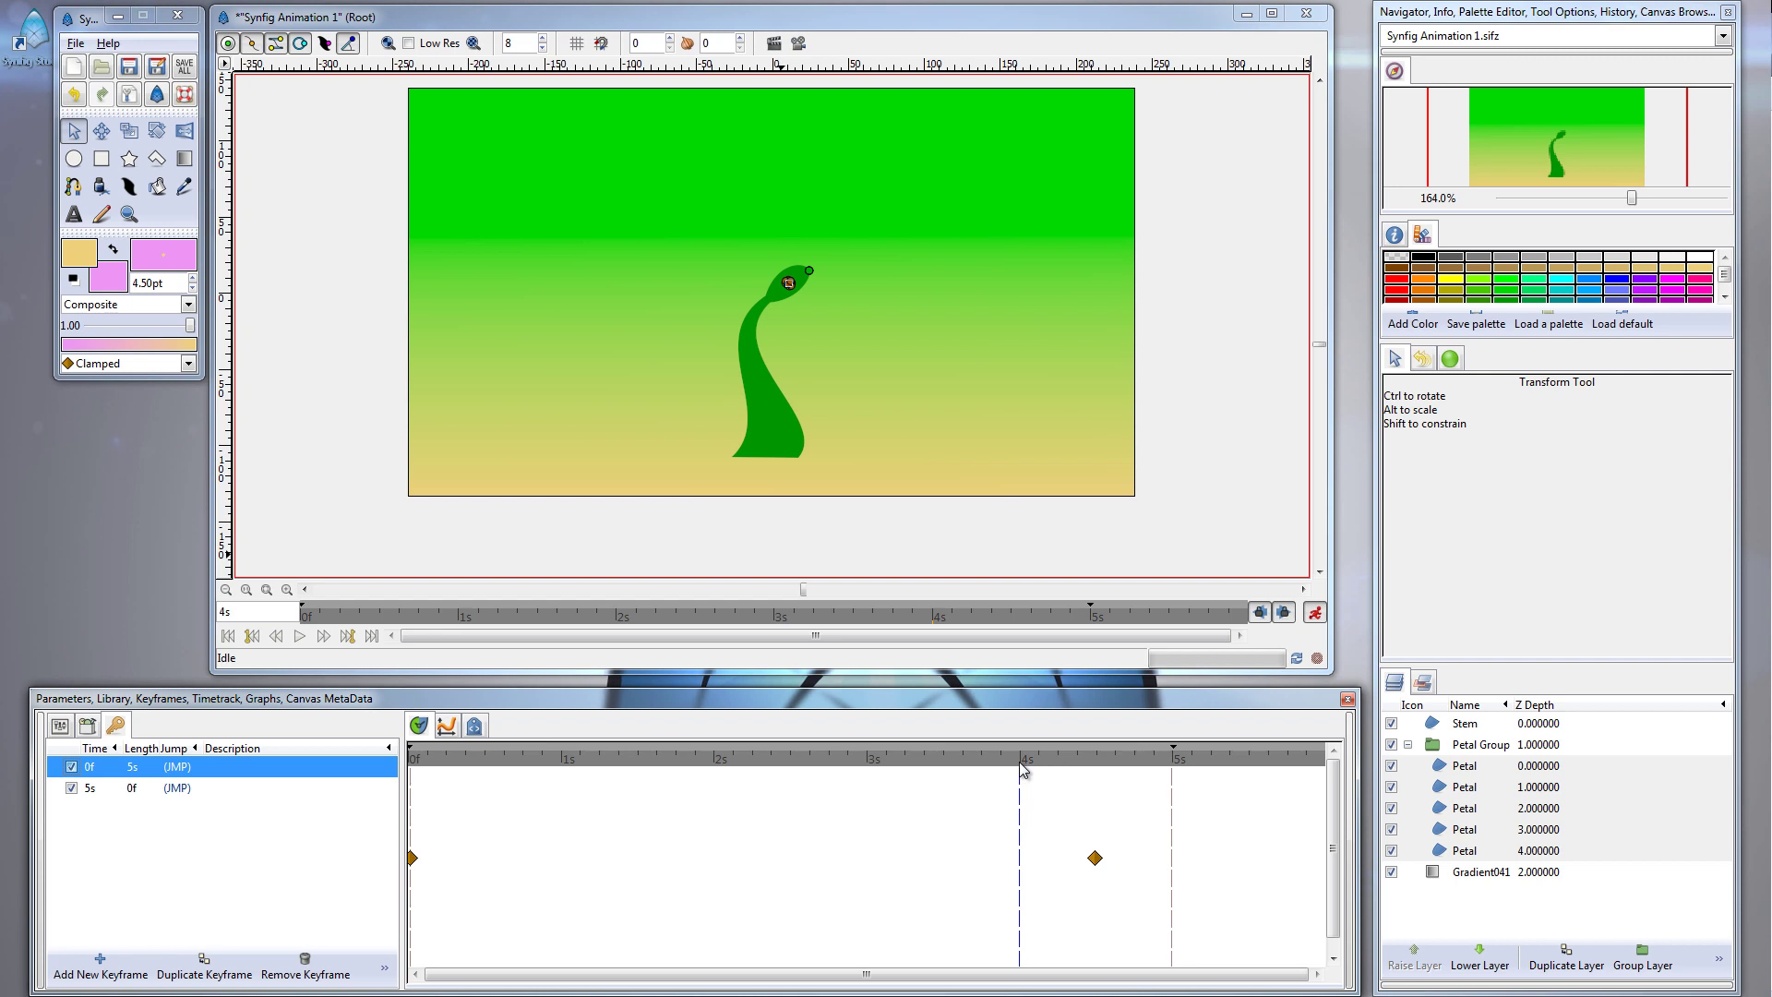
left_click(425, 762)
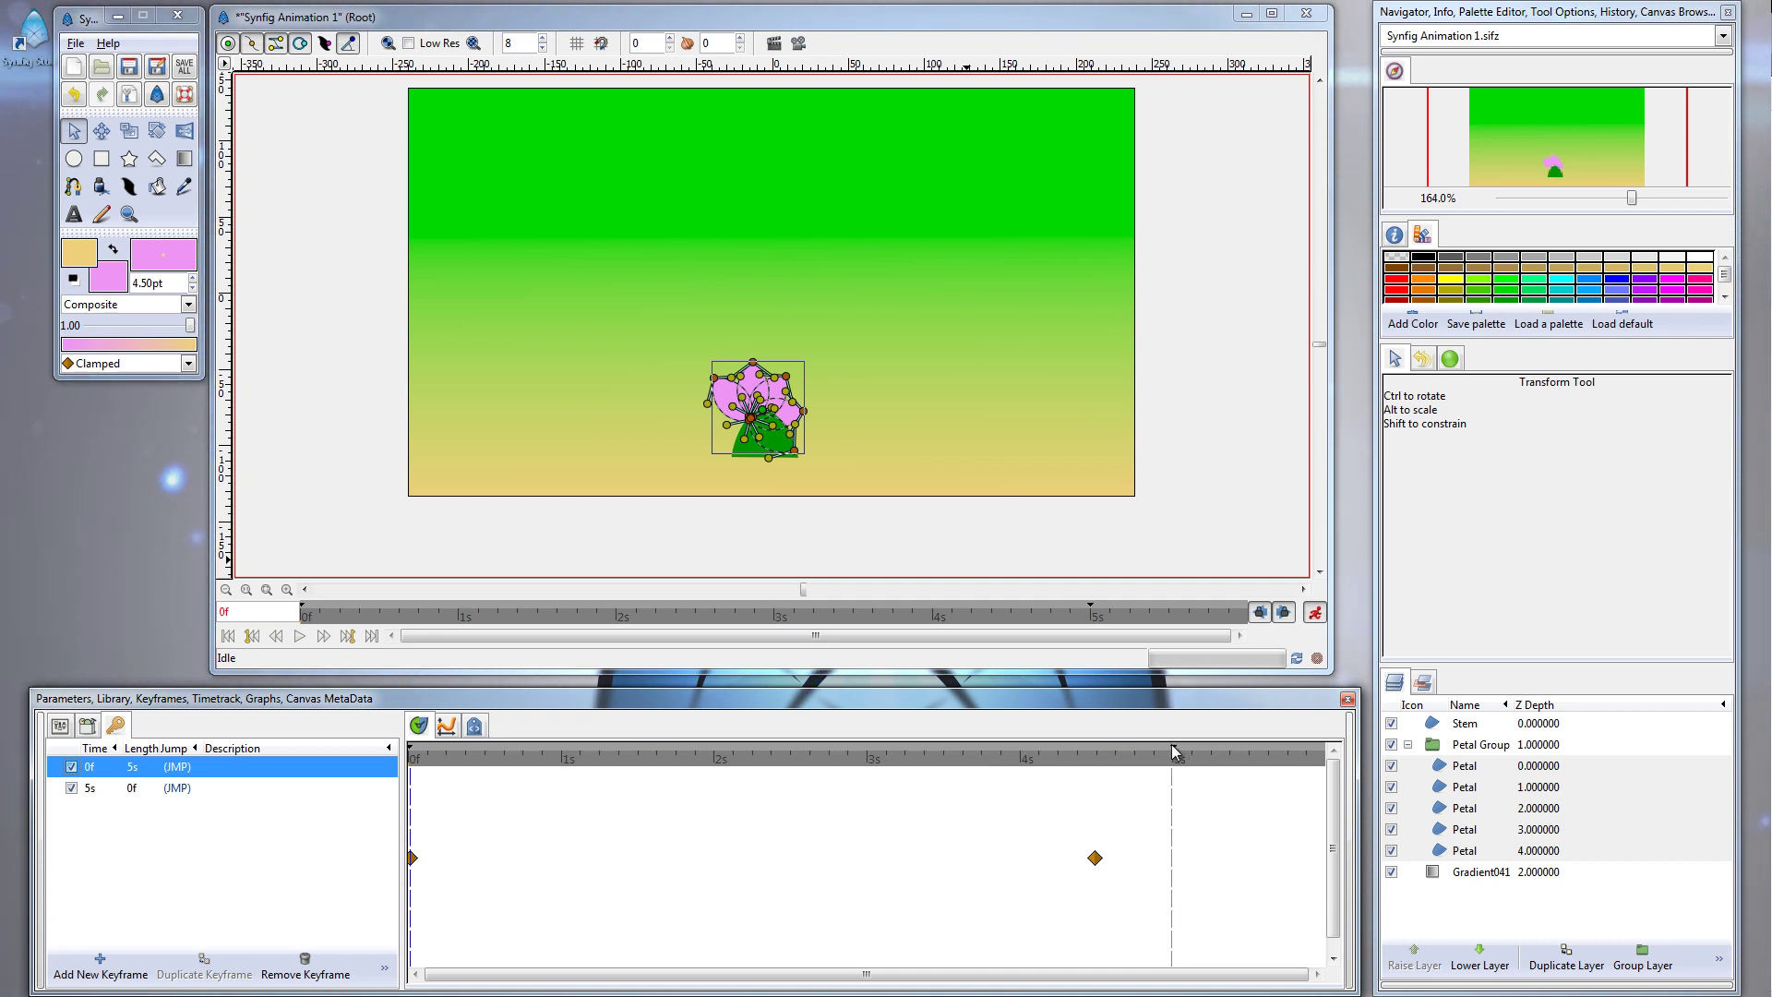
left_click_drag(988, 767, 408, 764)
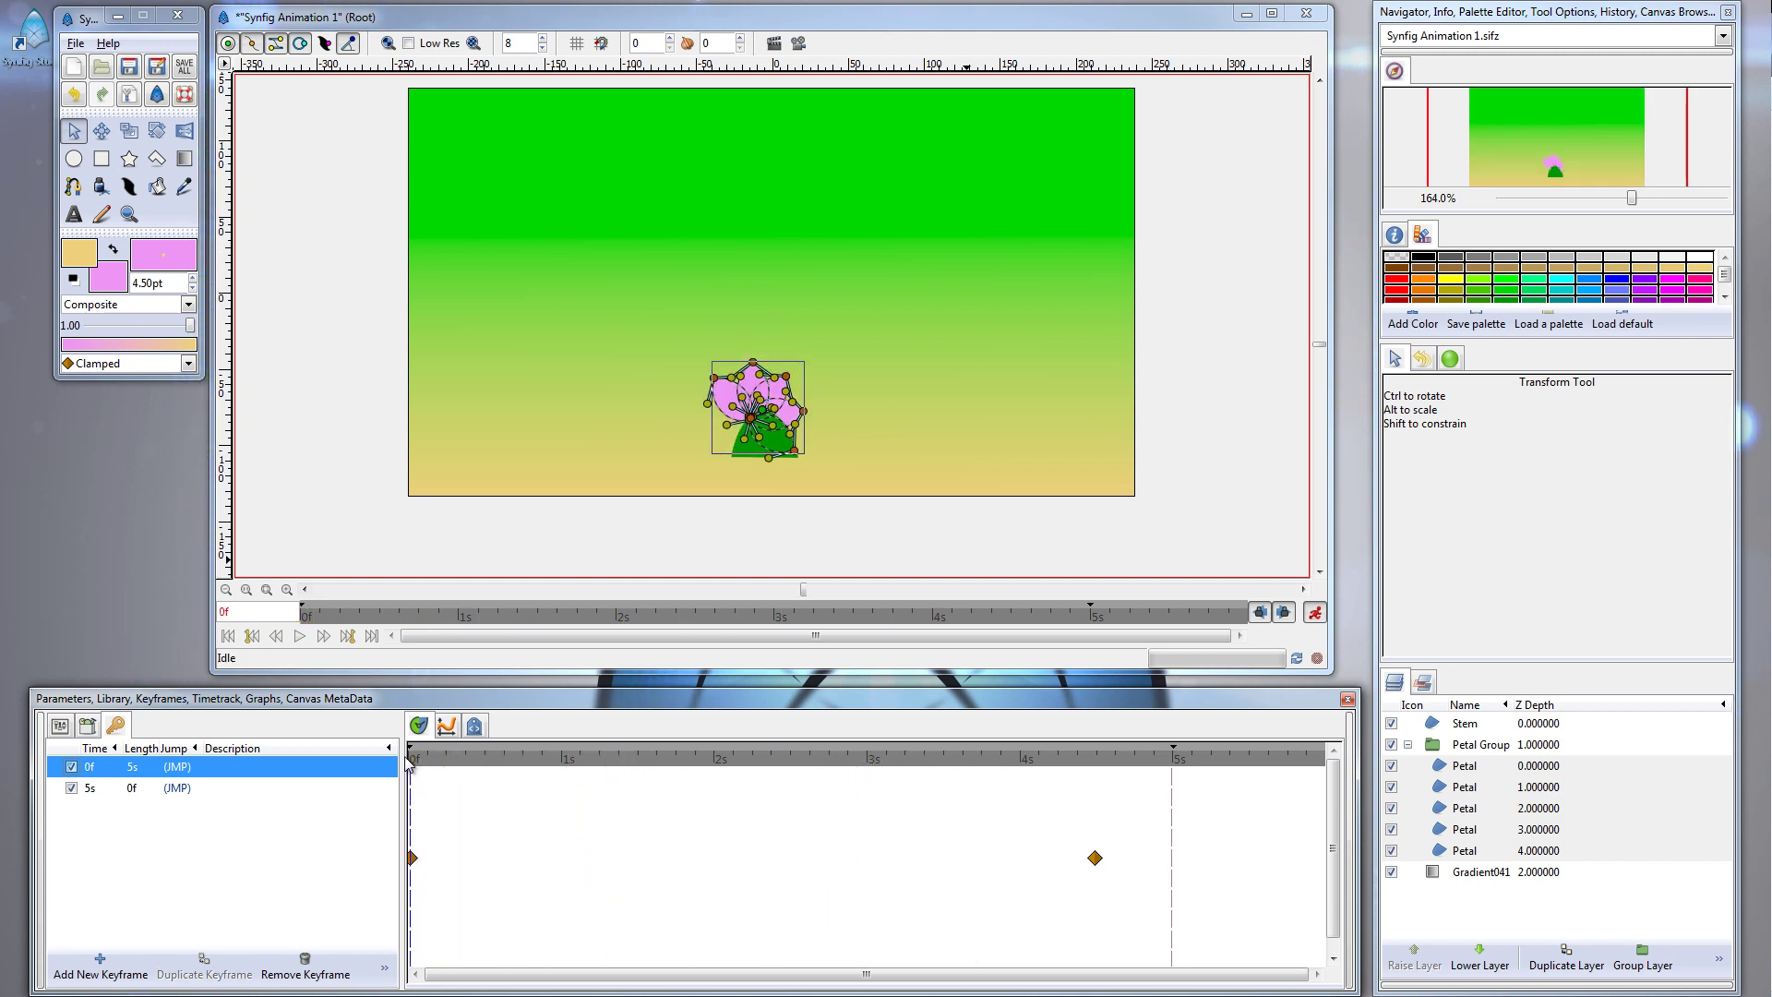
Collapse Petal Group and set the group's Amount to 0.0 at frame 0
left_click(1407, 744)
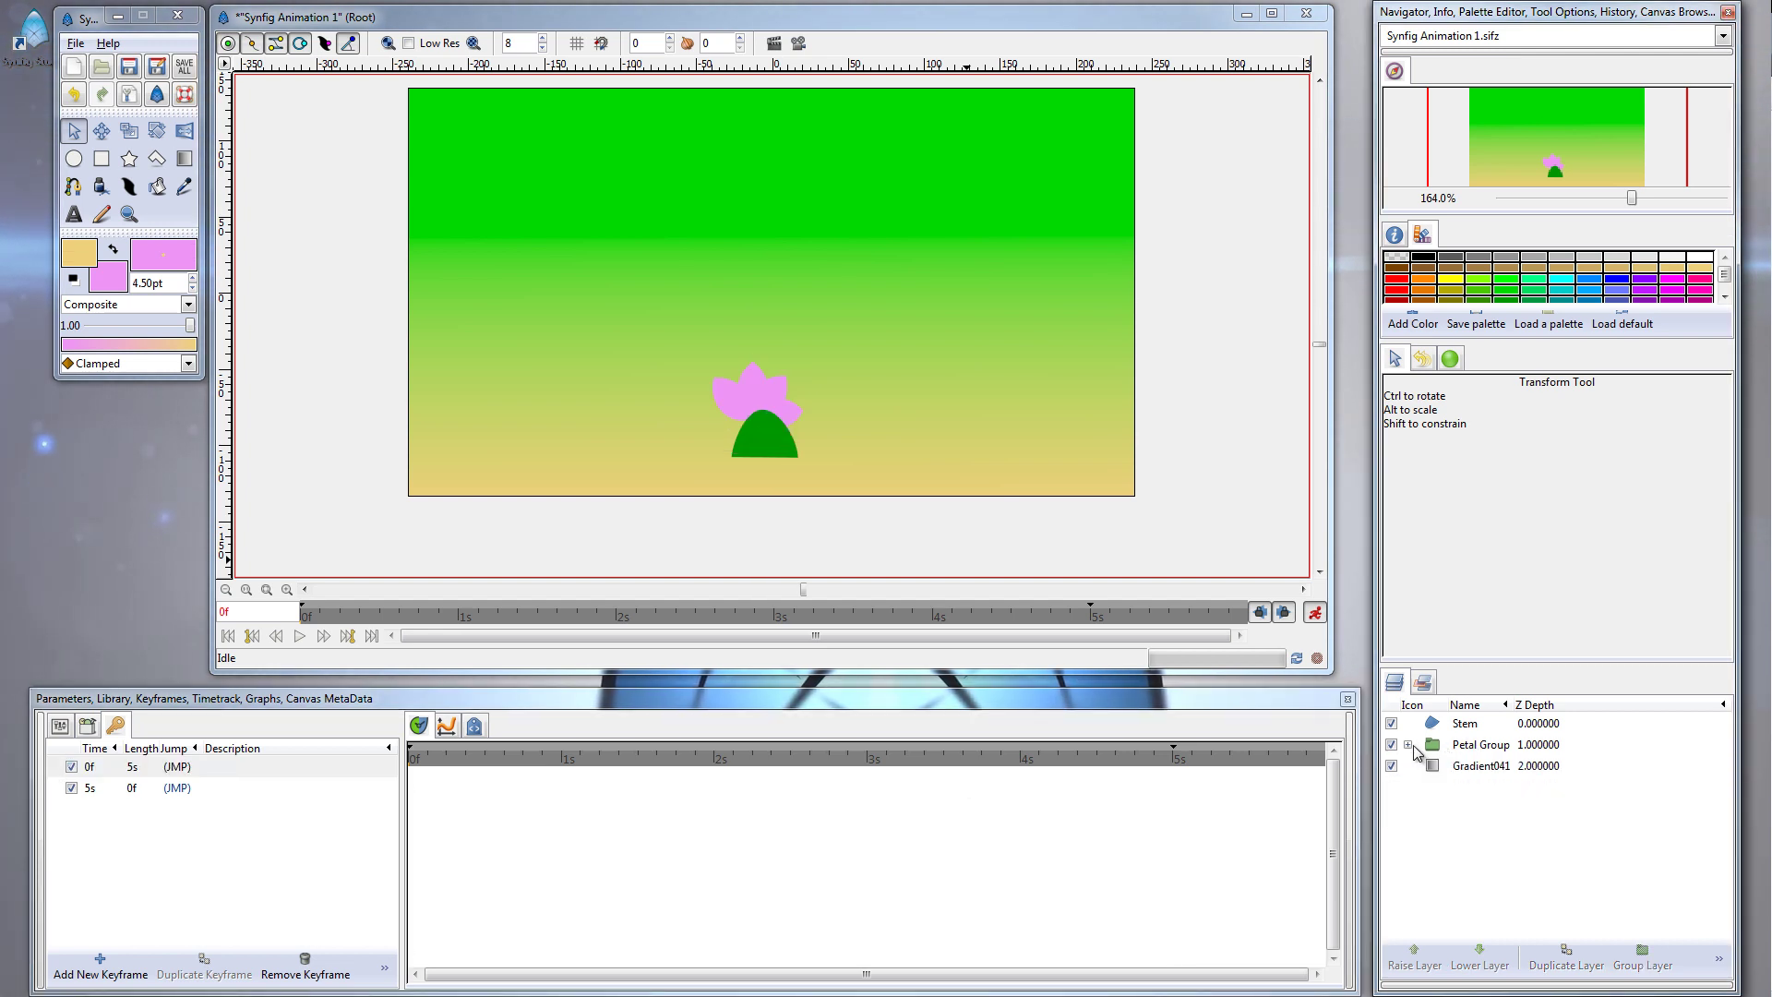
left_click(1474, 746)
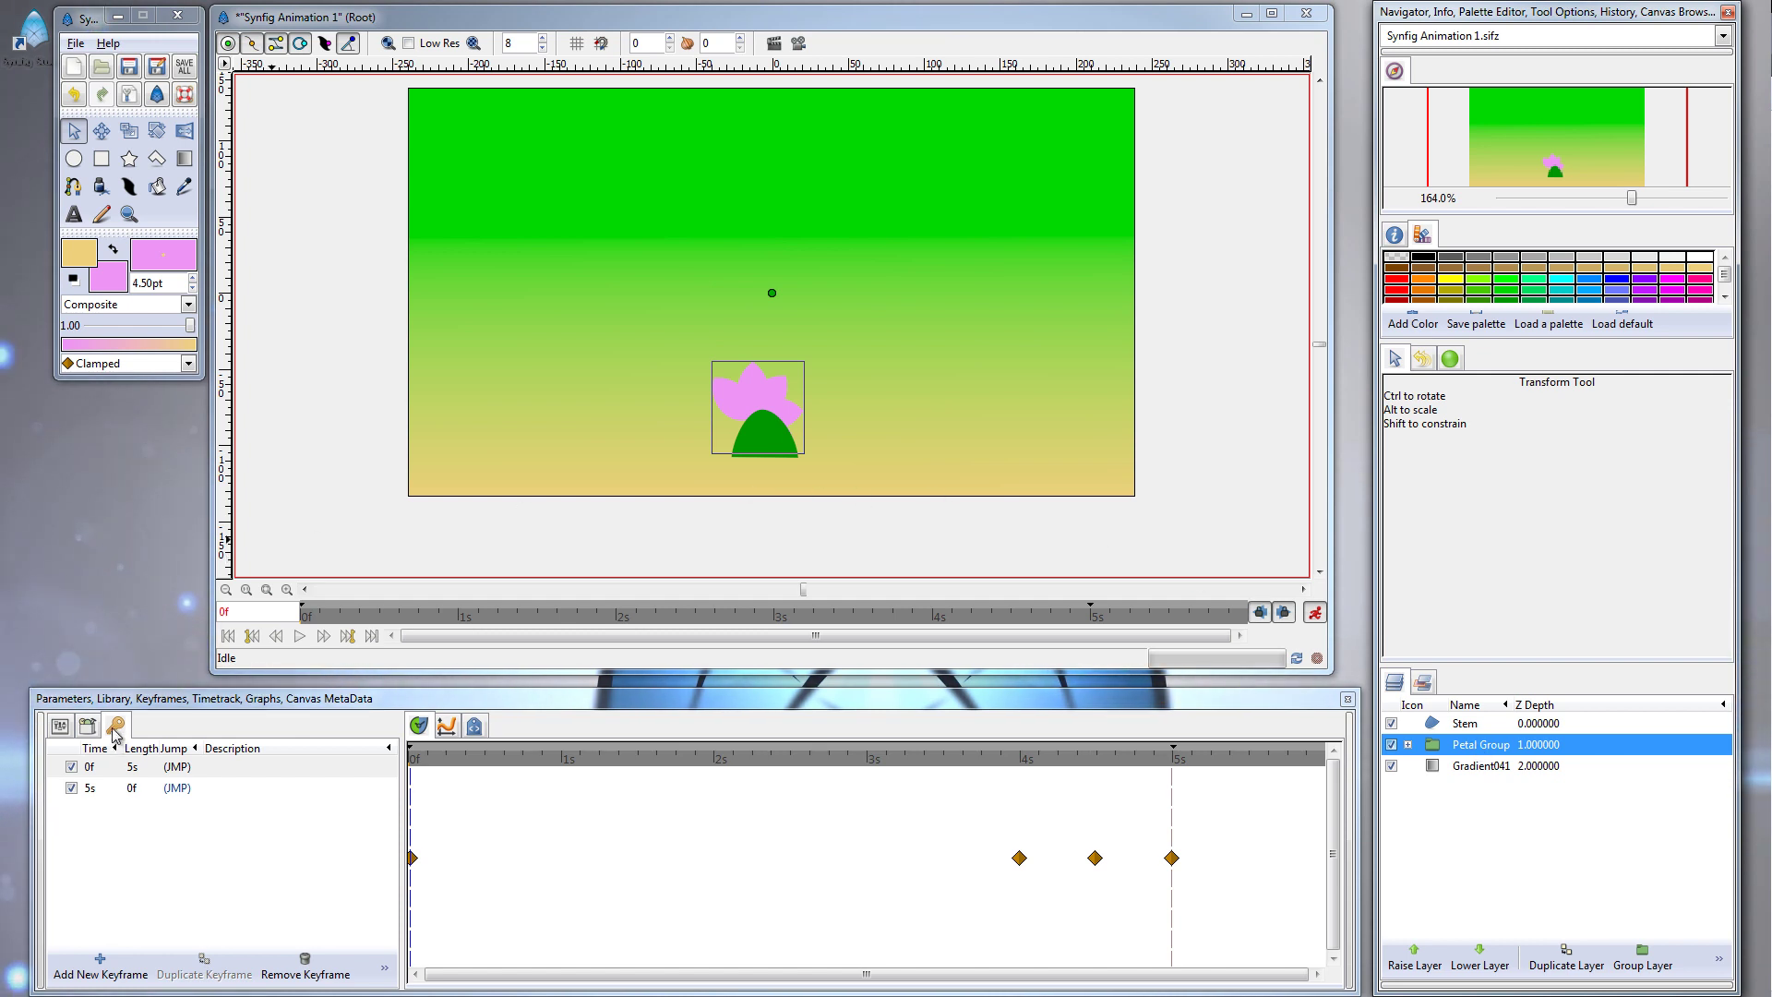
left_click(59, 728)
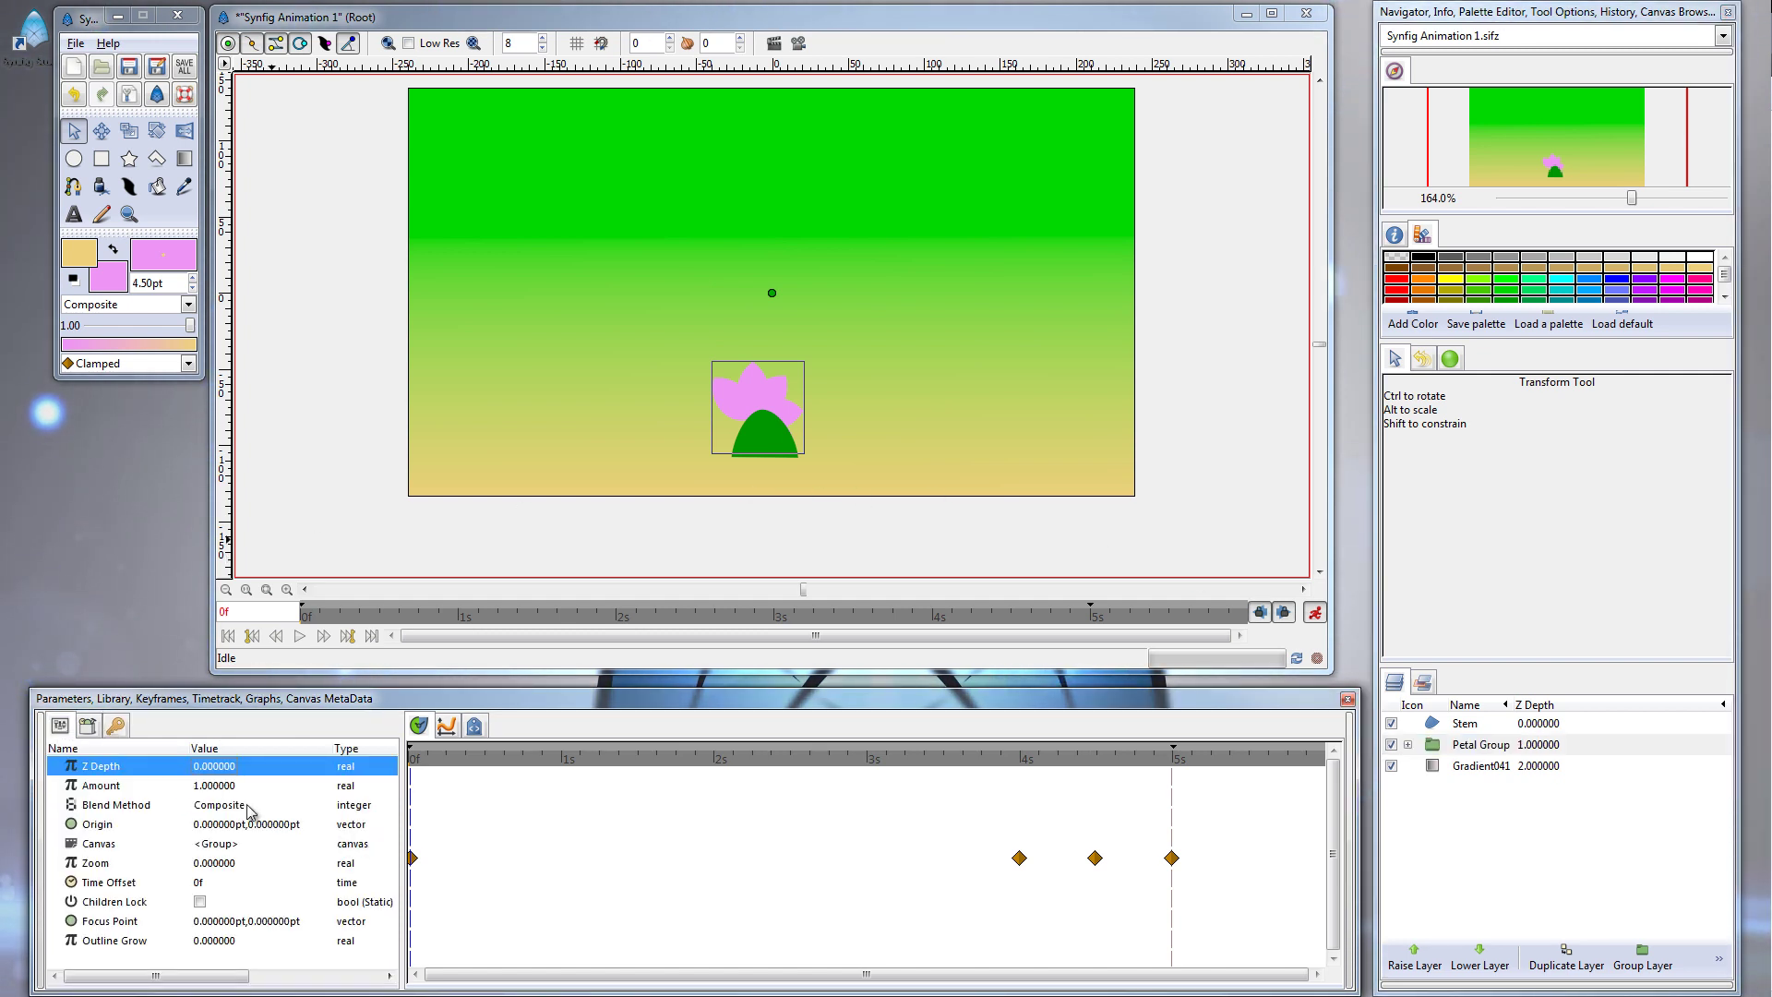
left_click(94, 792)
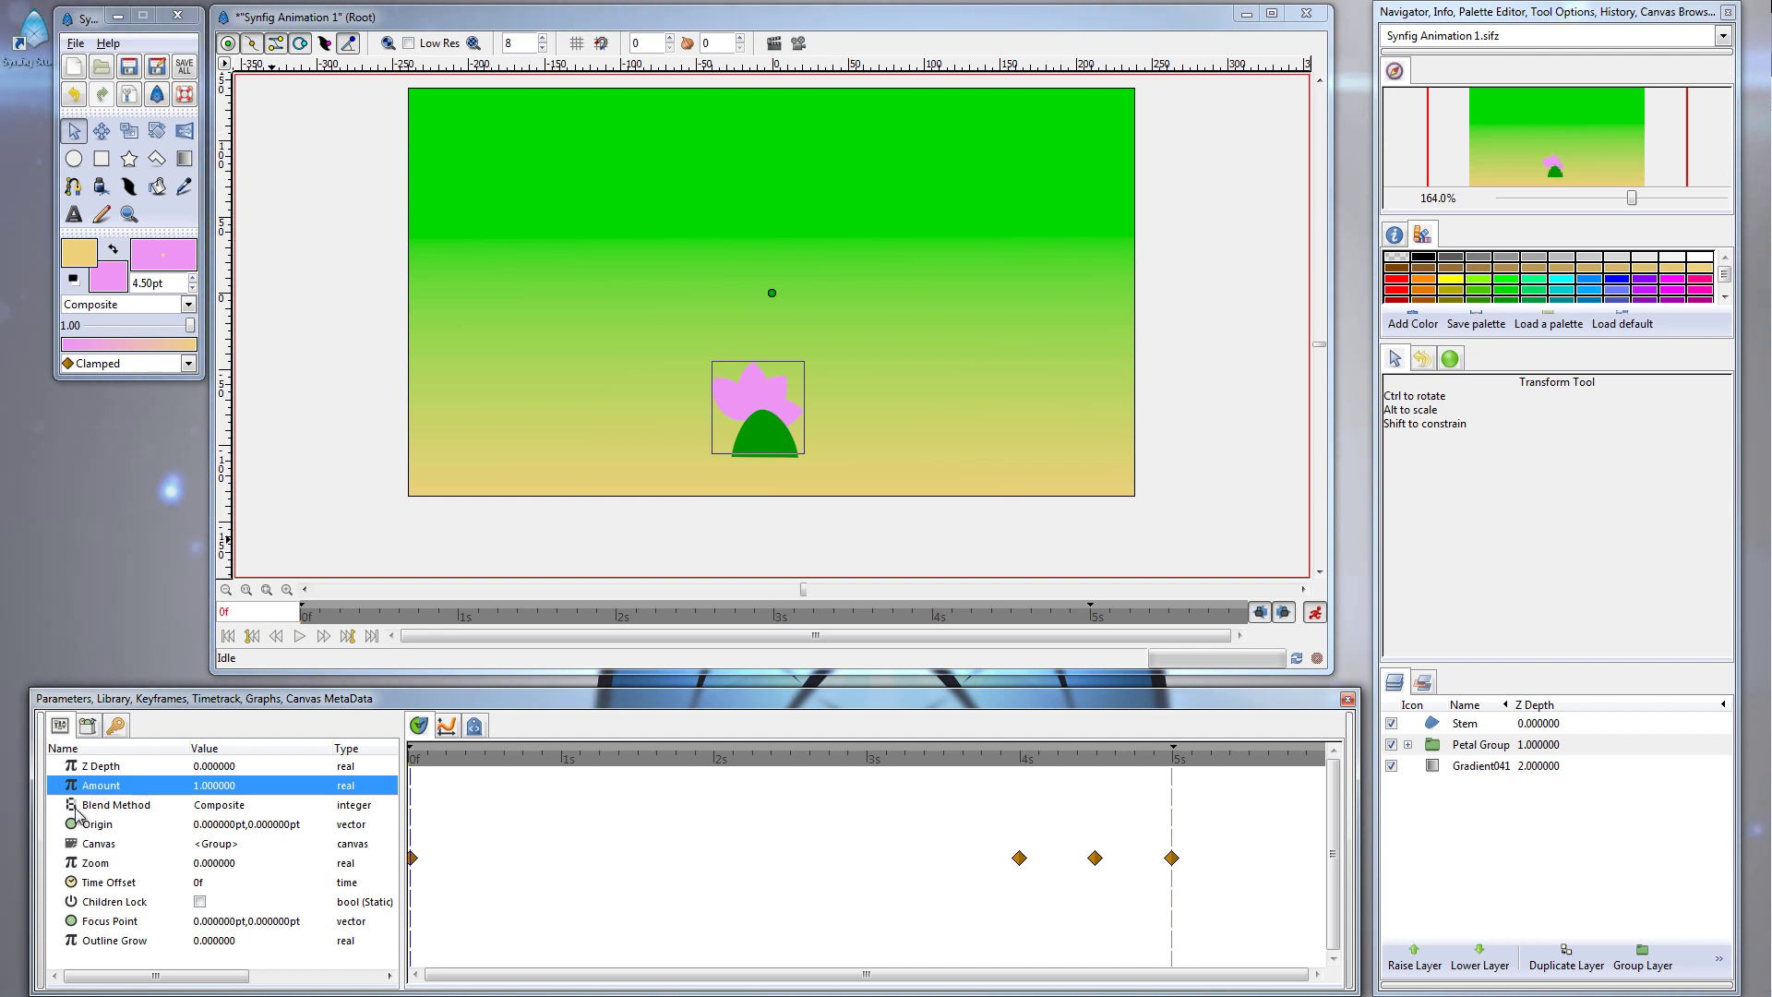
left_click(210, 787)
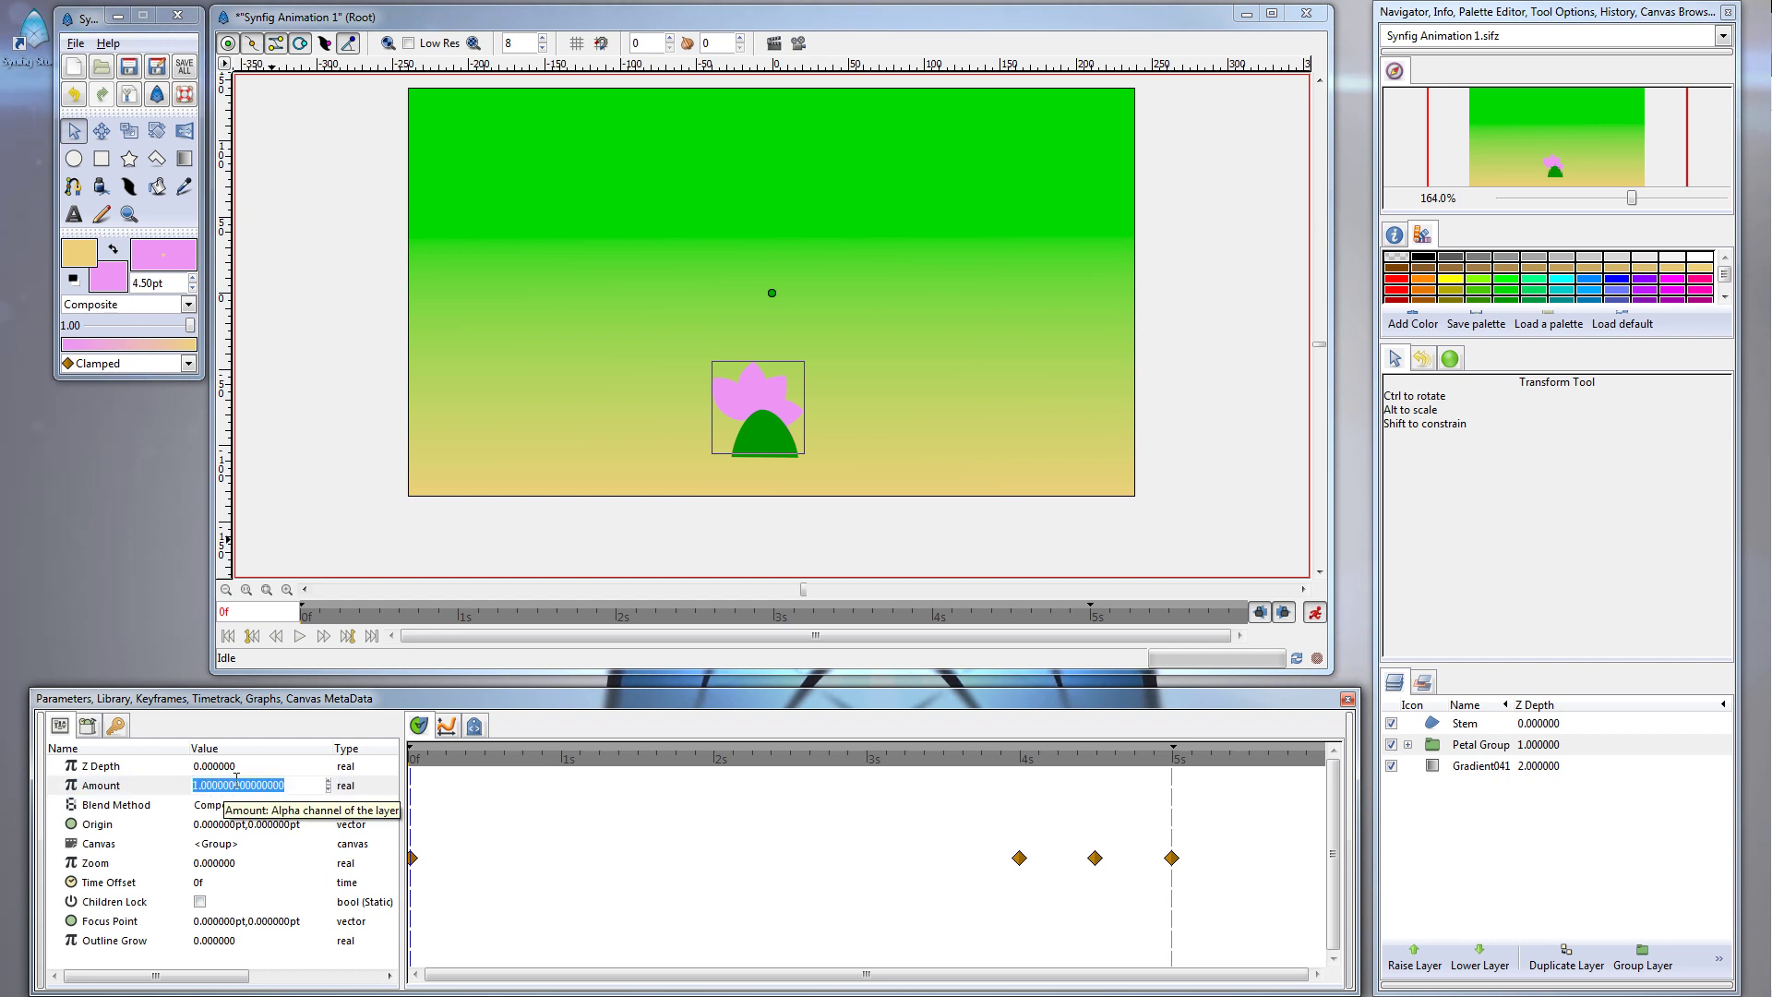
type("0")
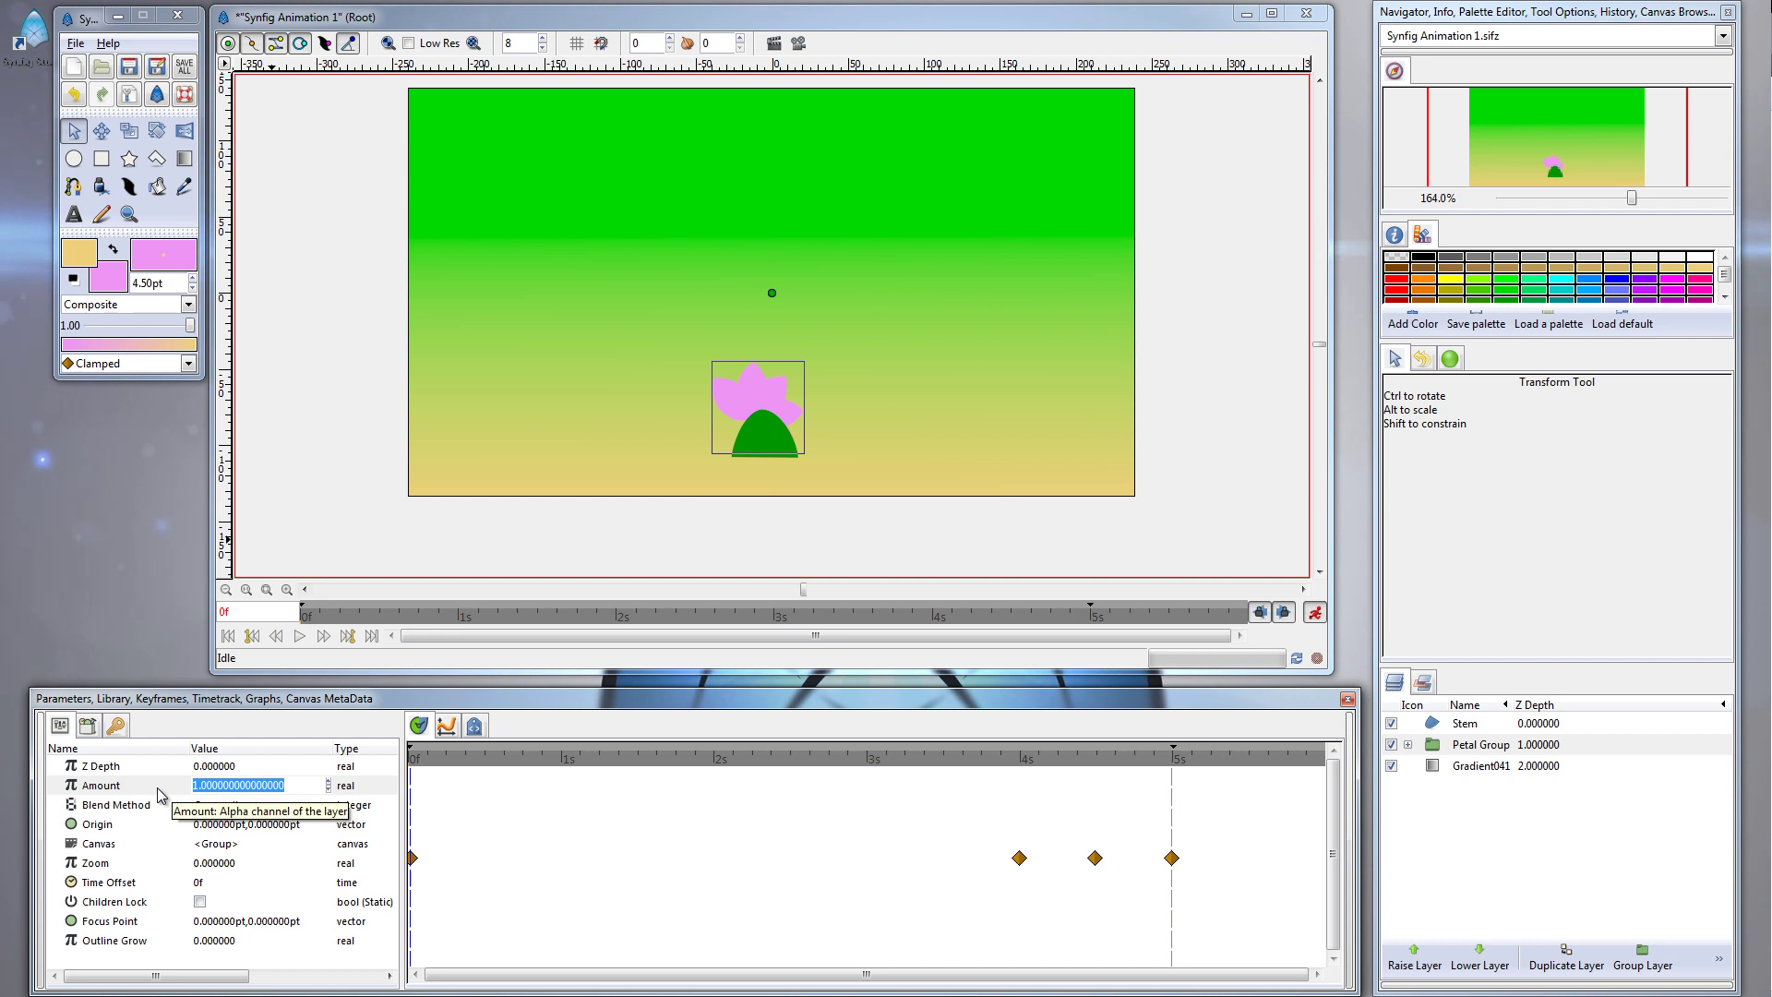
type(".0")
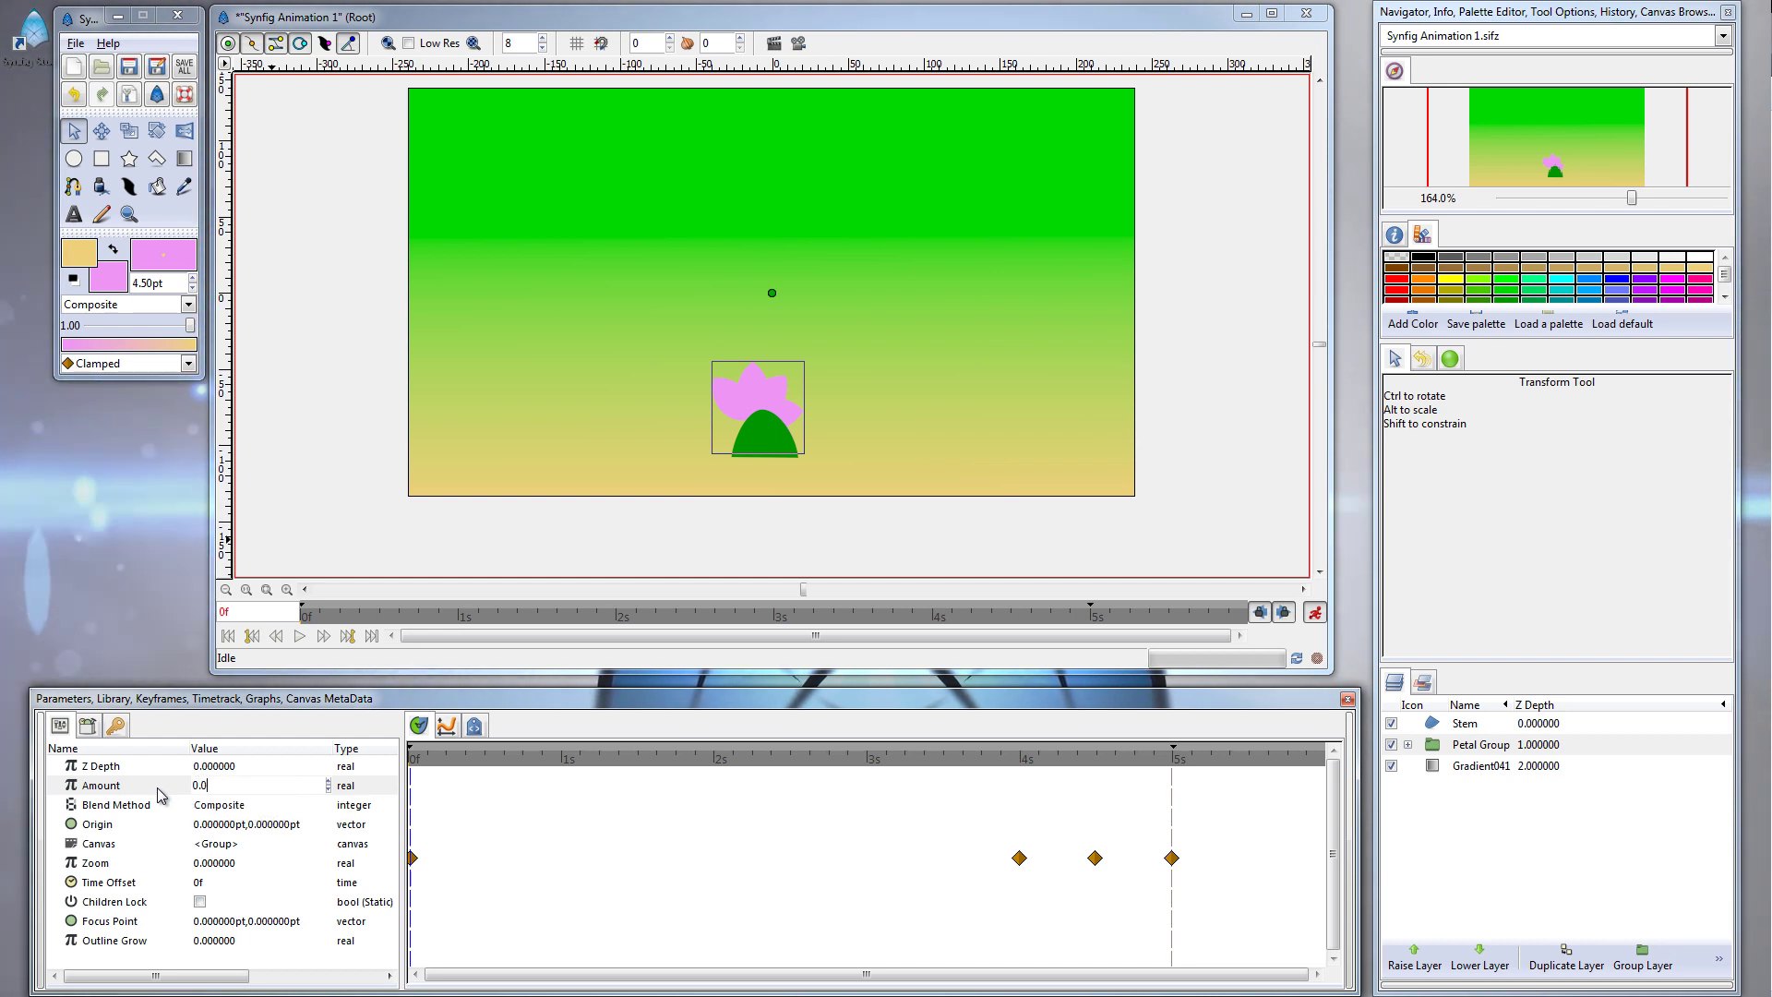
key("Return")
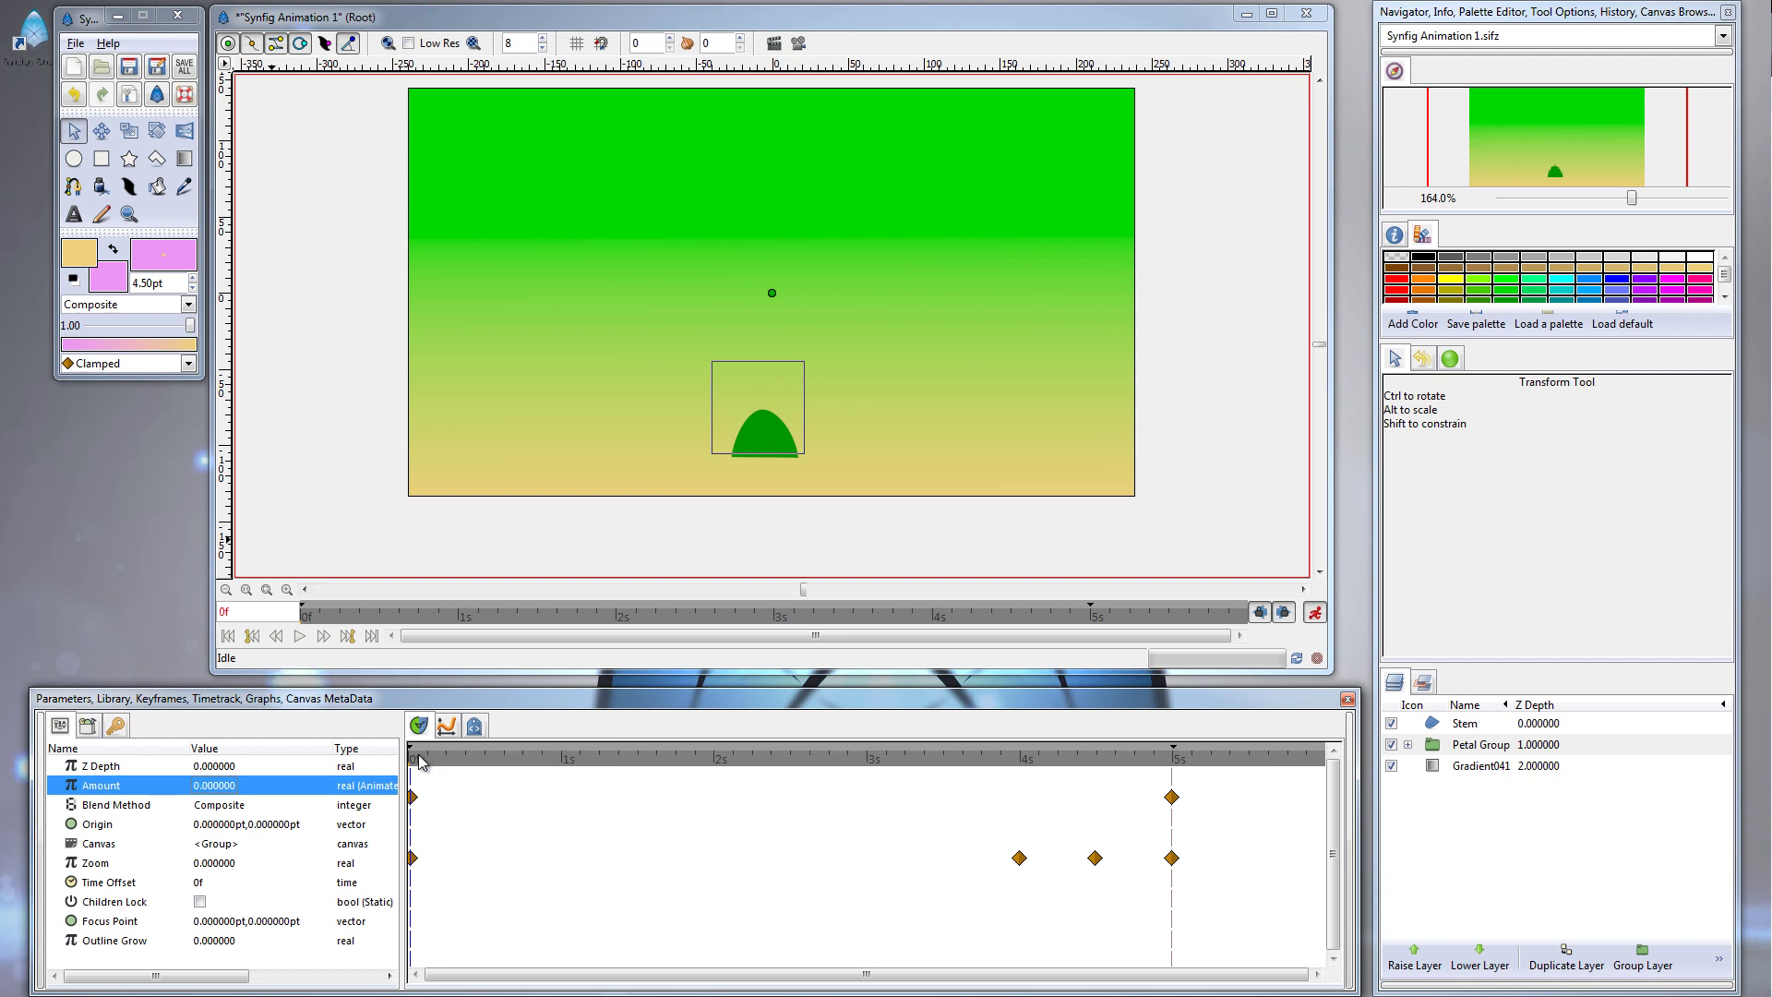
Play the animation and examine how Petal Group's Amount changes across the timeline, especially between 4 s and 5 s
left_click(301, 636)
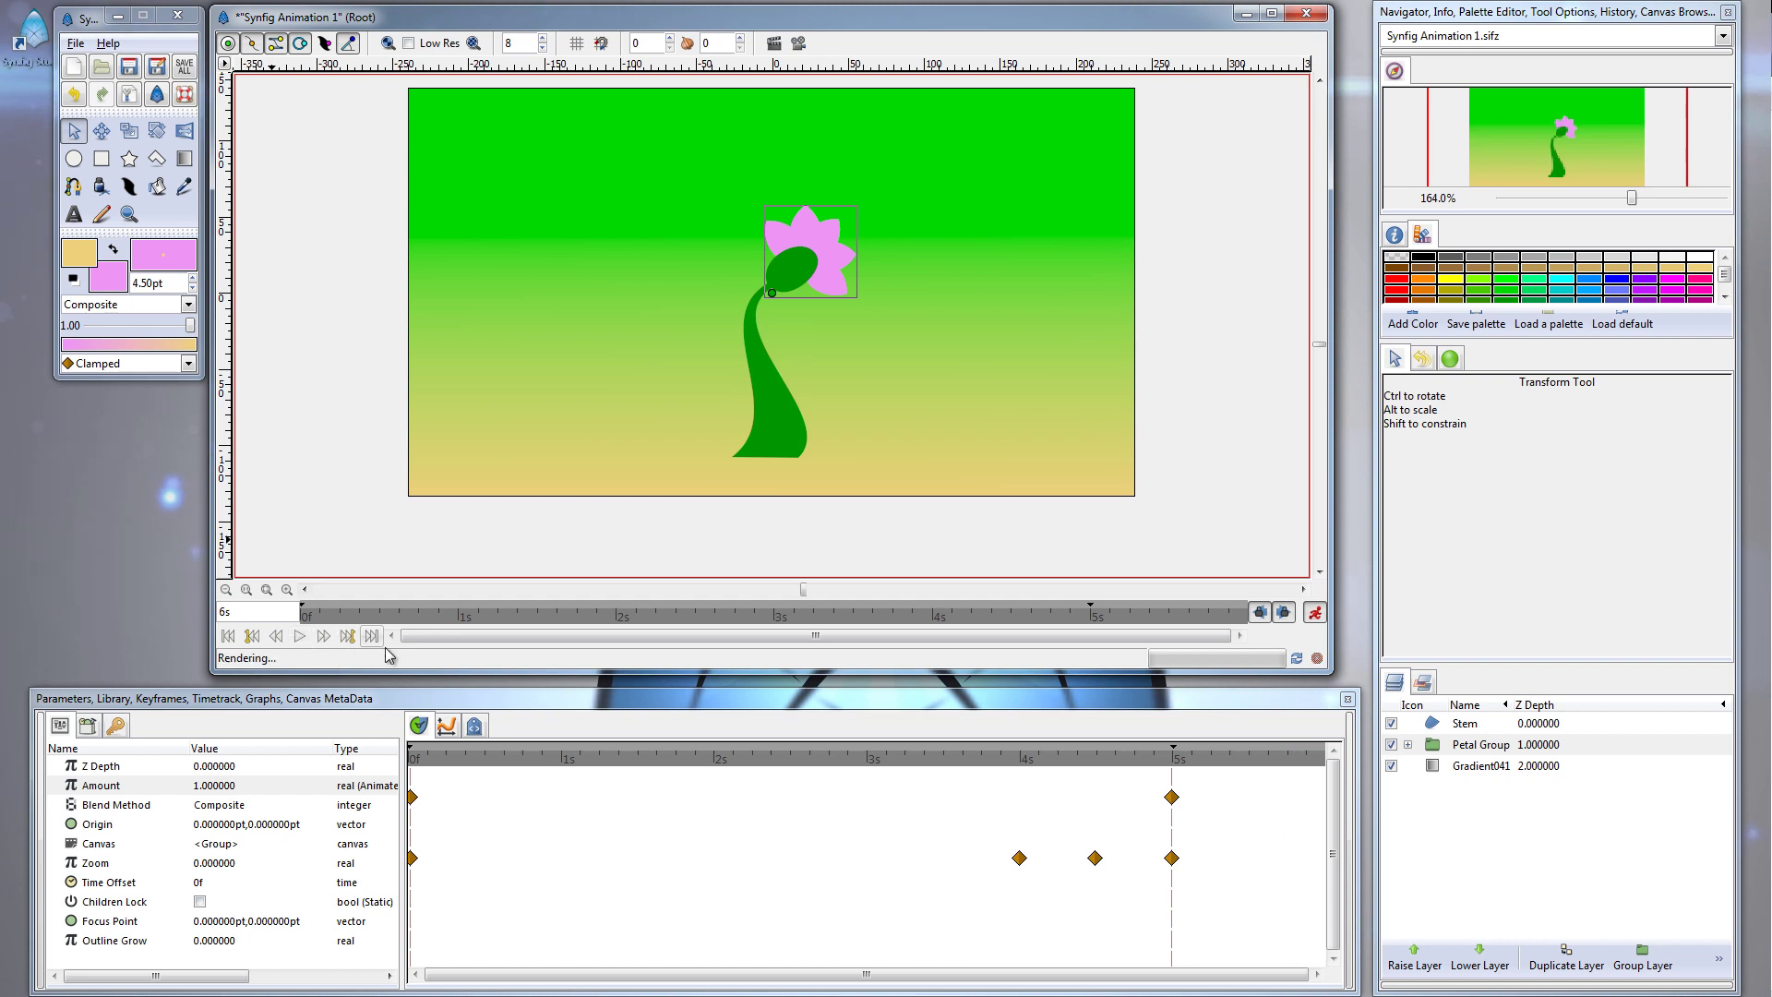
left_click_drag(501, 765, 417, 757)
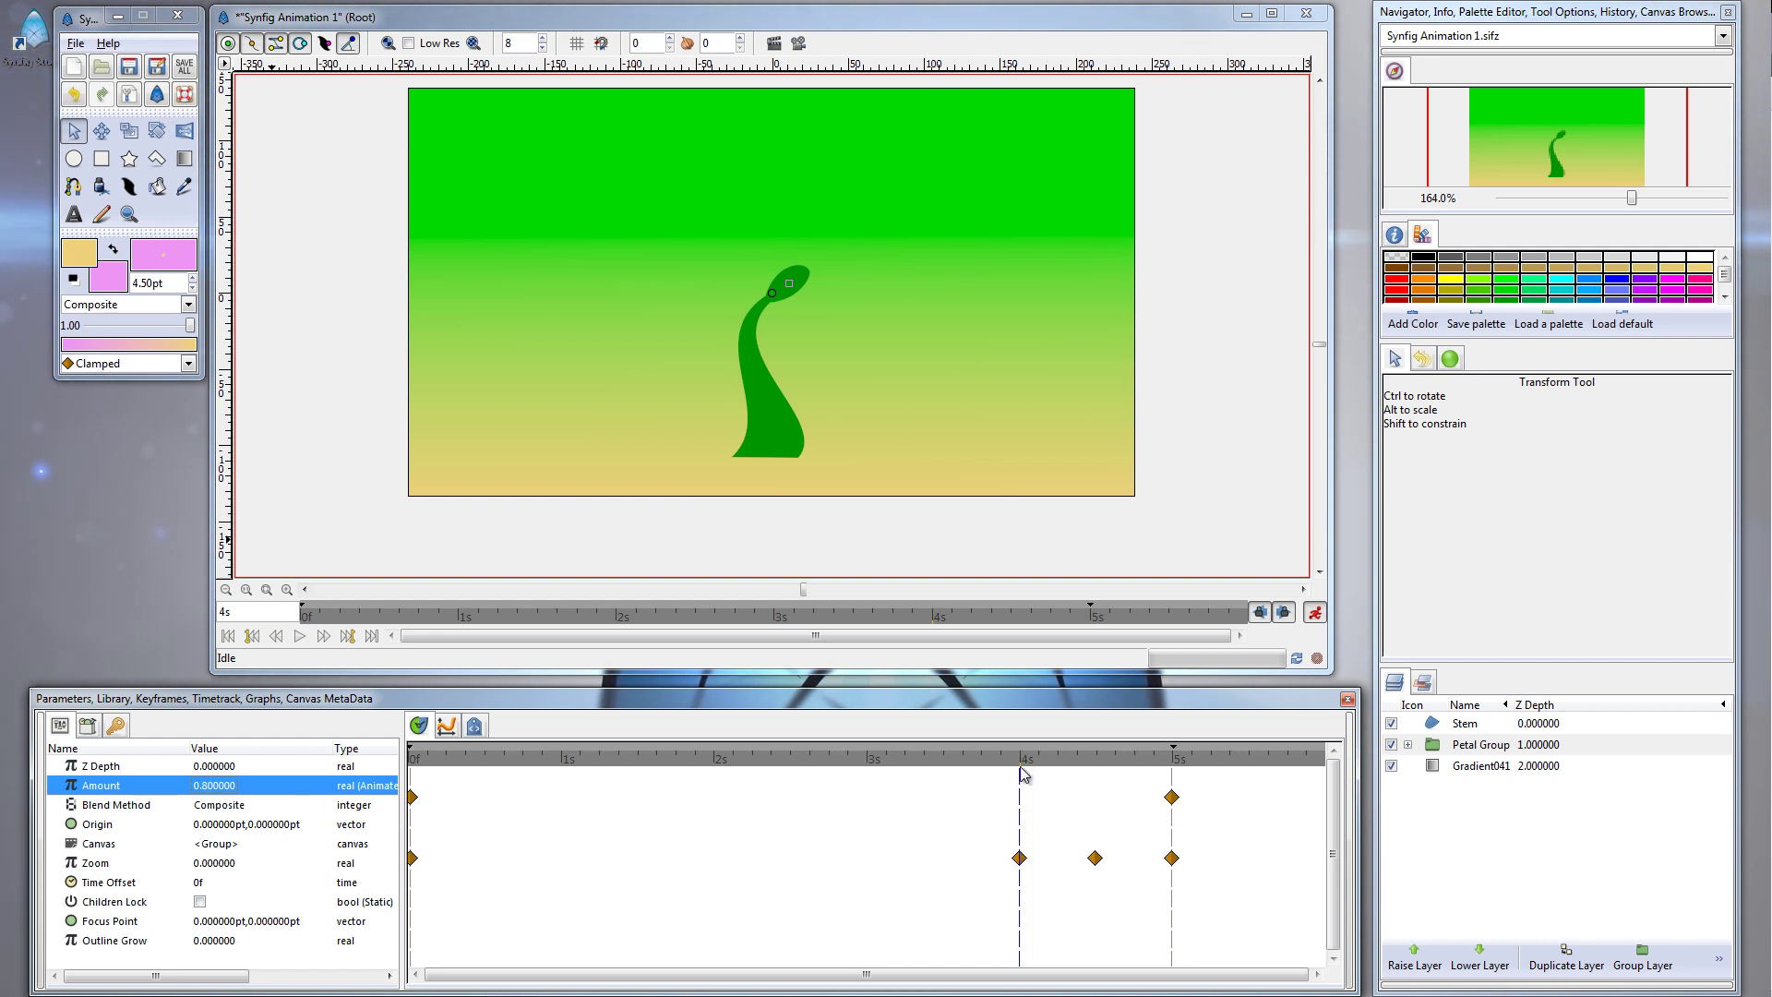
left_click(1096, 759)
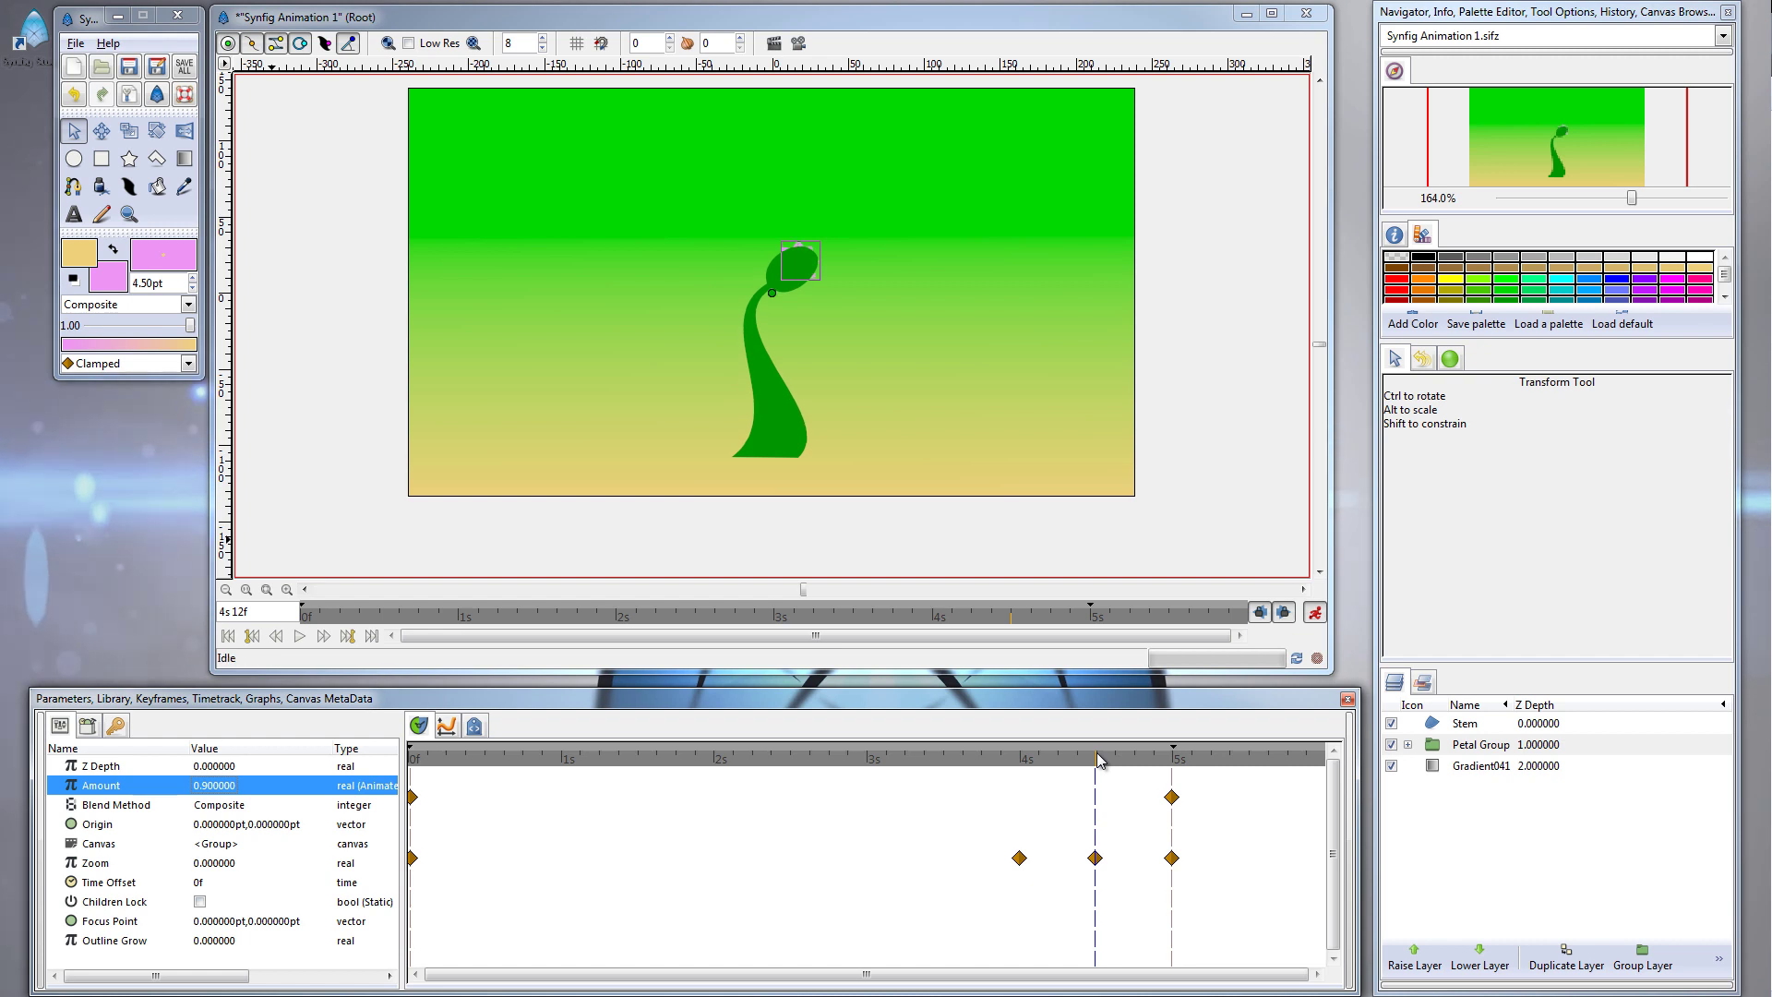
left_click(1173, 759)
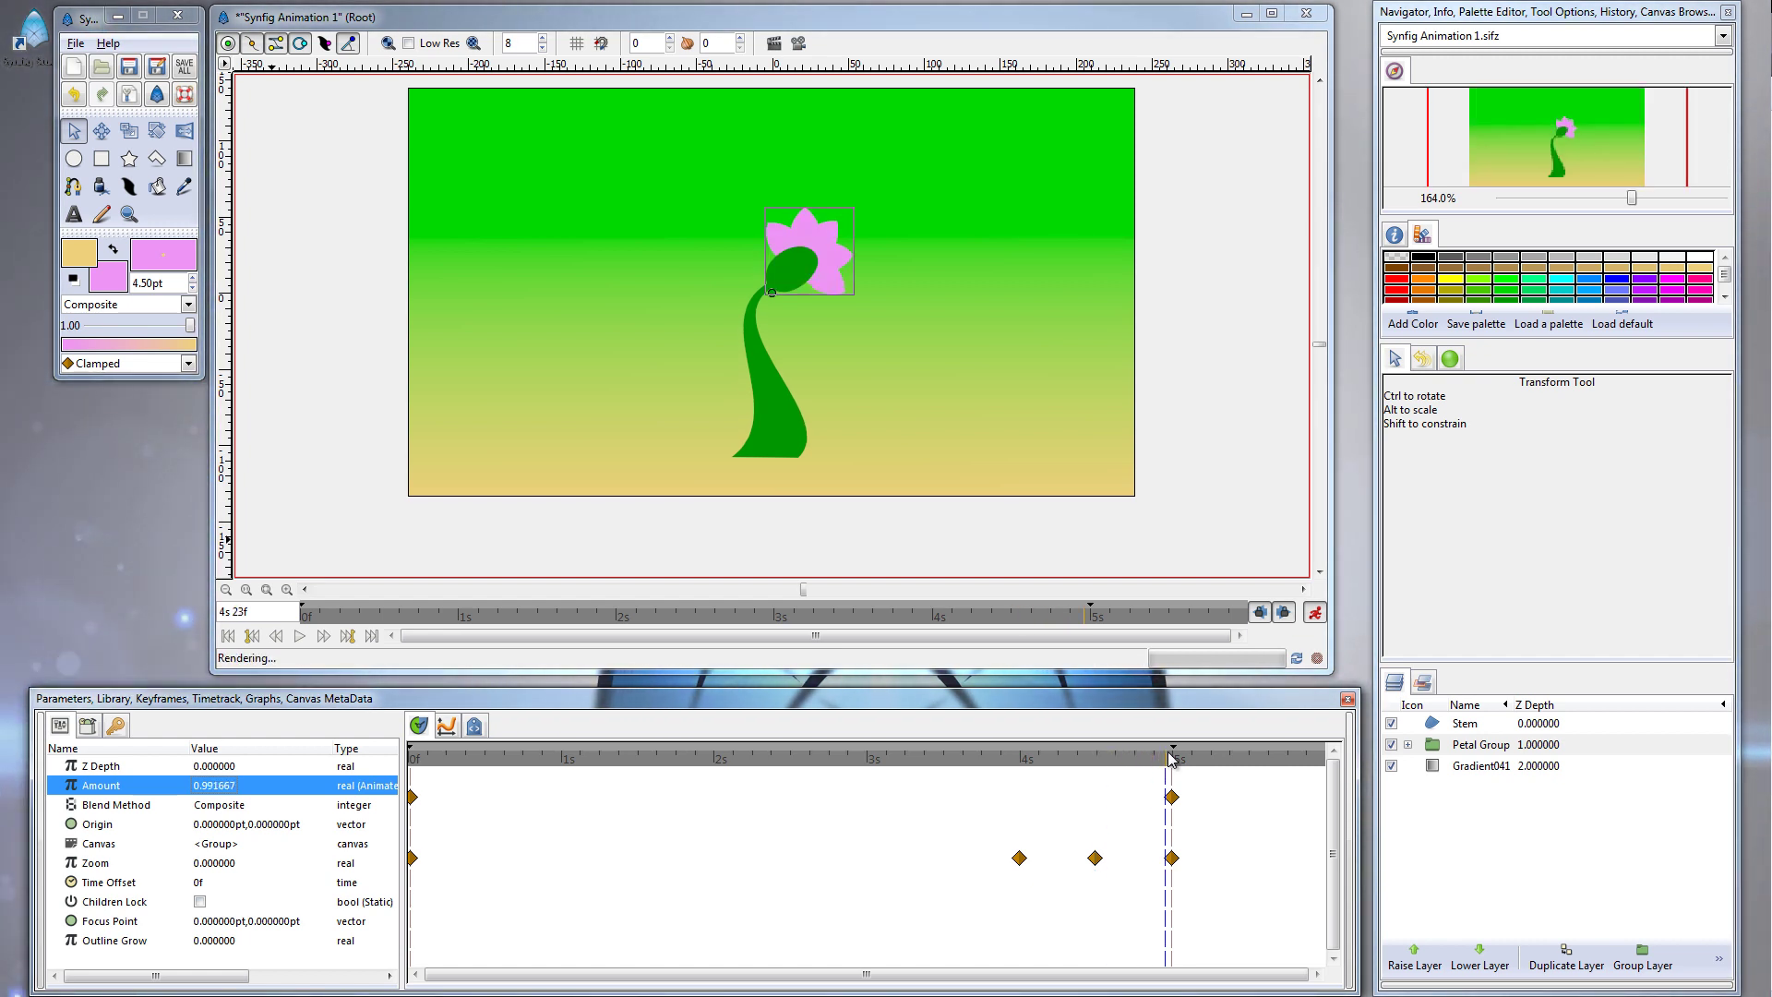
left_click(1007, 759)
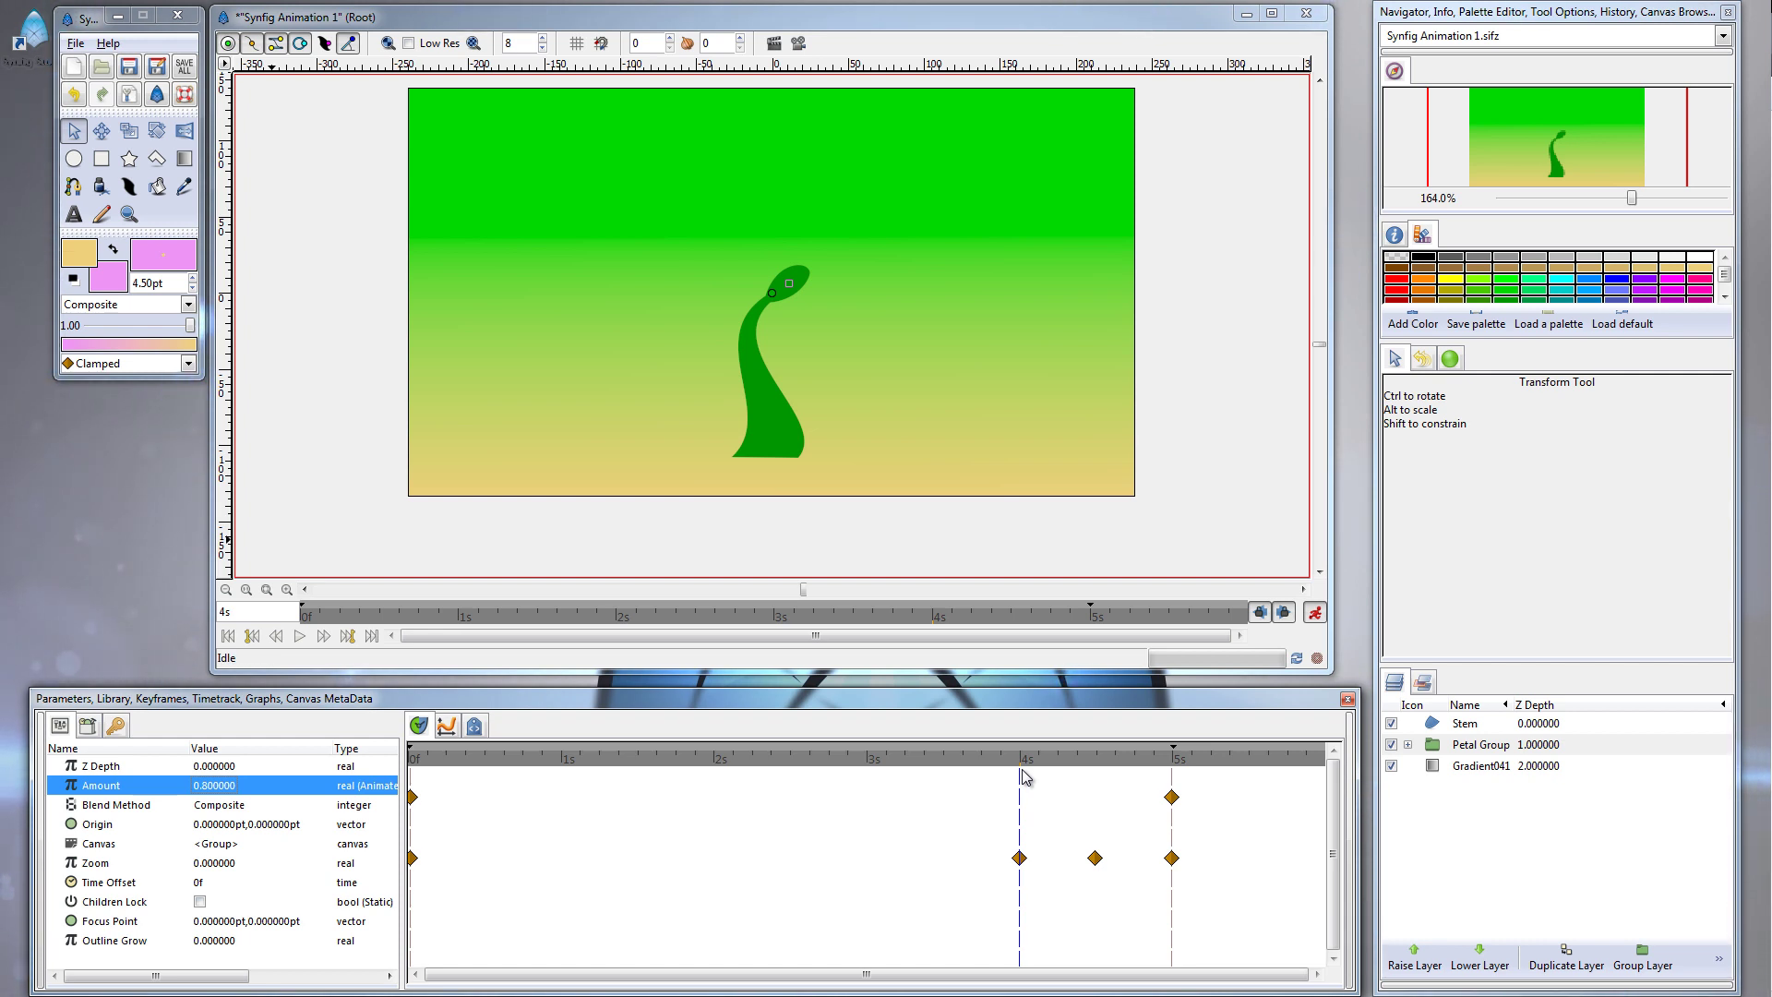
left_click(1031, 775)
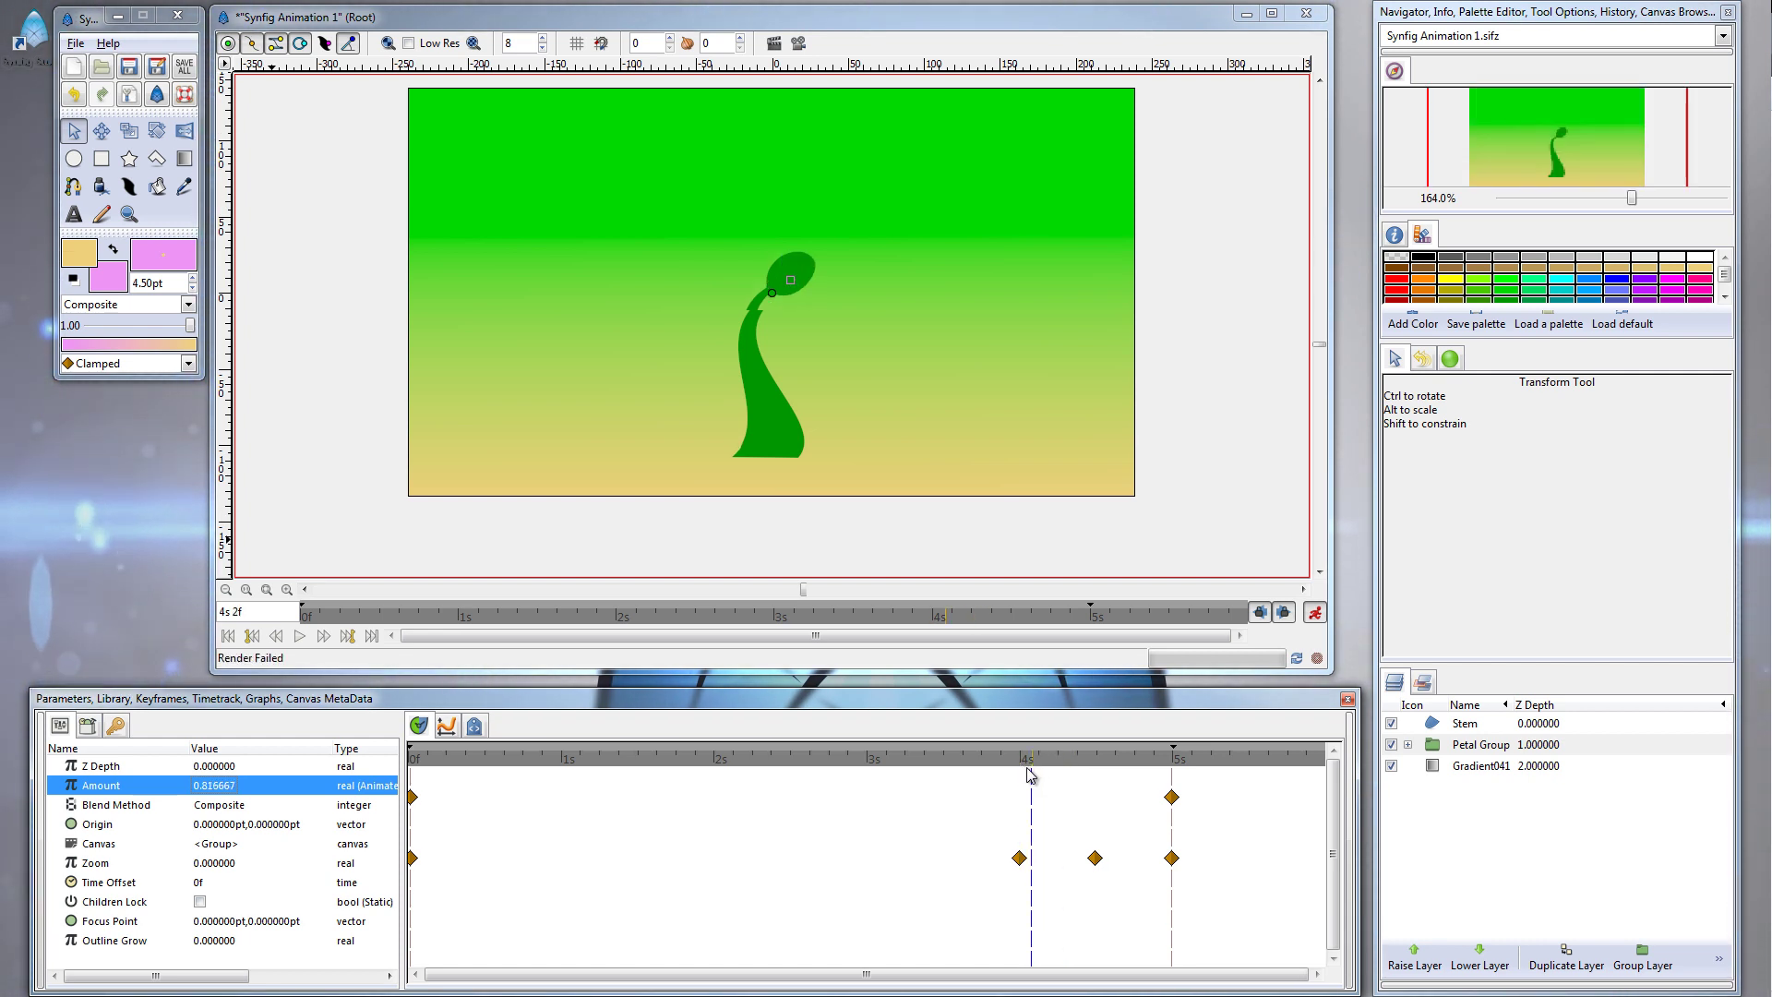
left_click(580, 774)
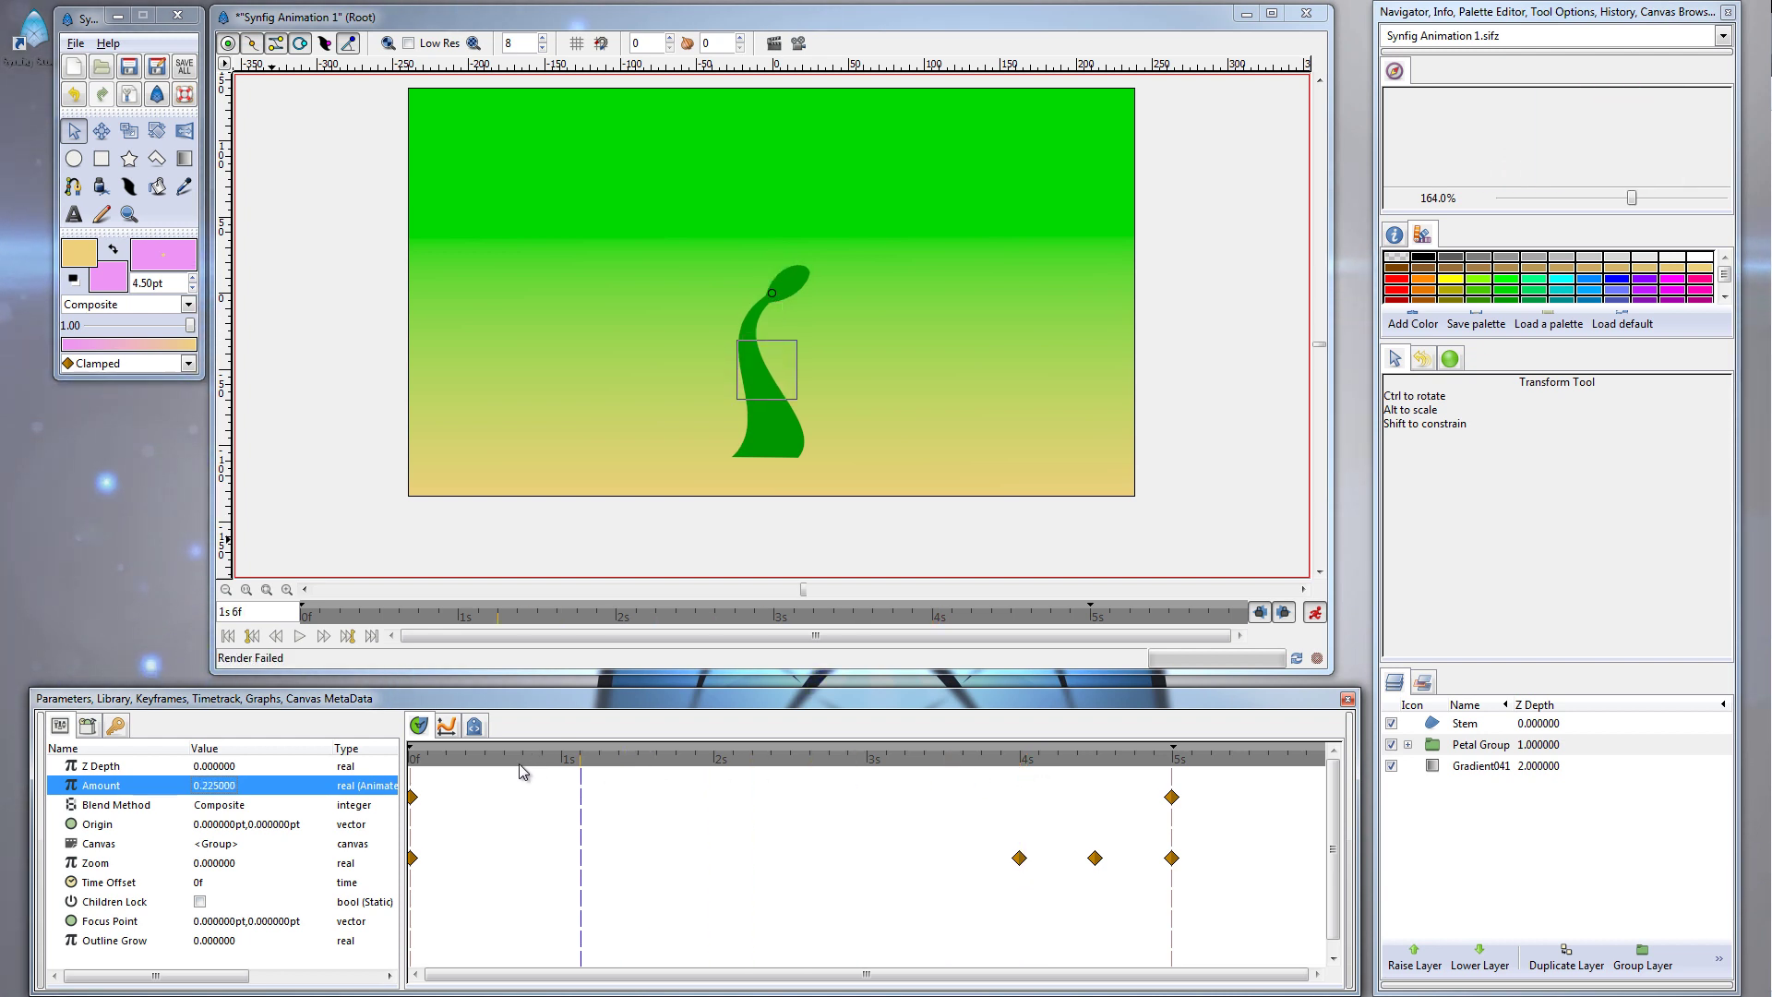
left_click(1133, 759)
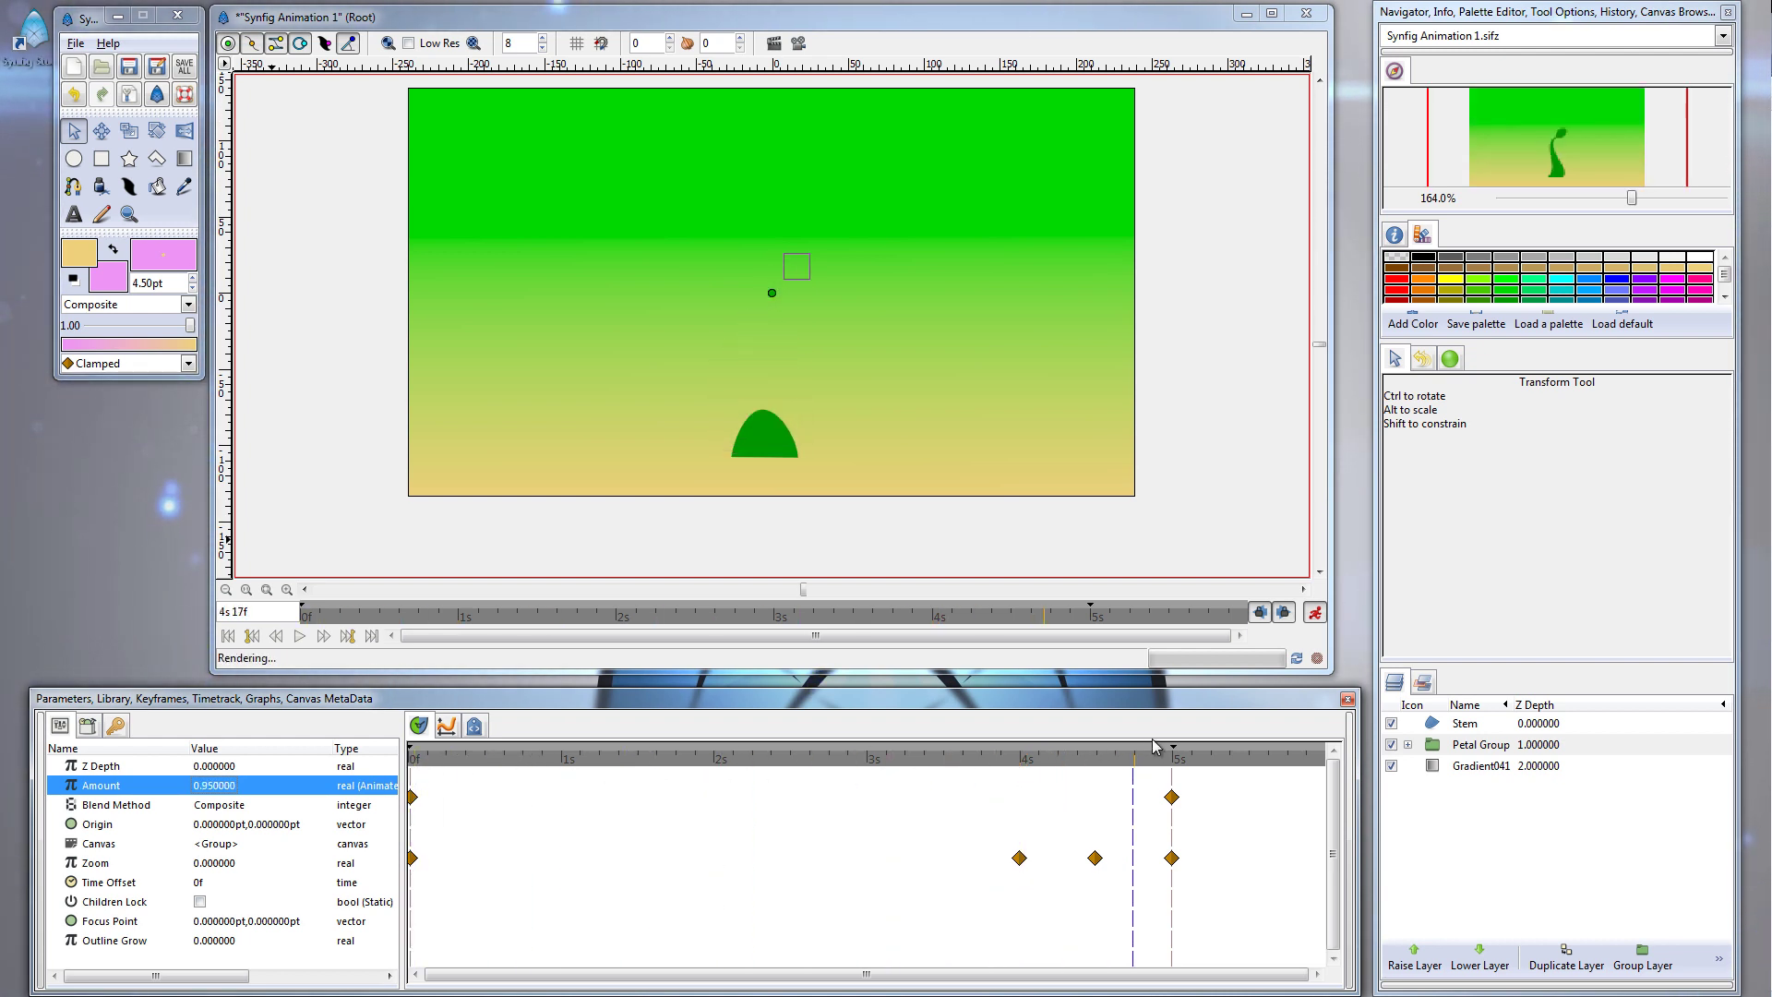
left_click(1173, 747)
Set Petal Group's Amount to 1 at 4 s, then check the petals' visibility by playback and between frame 0 and 4 s
left_click(1069, 759)
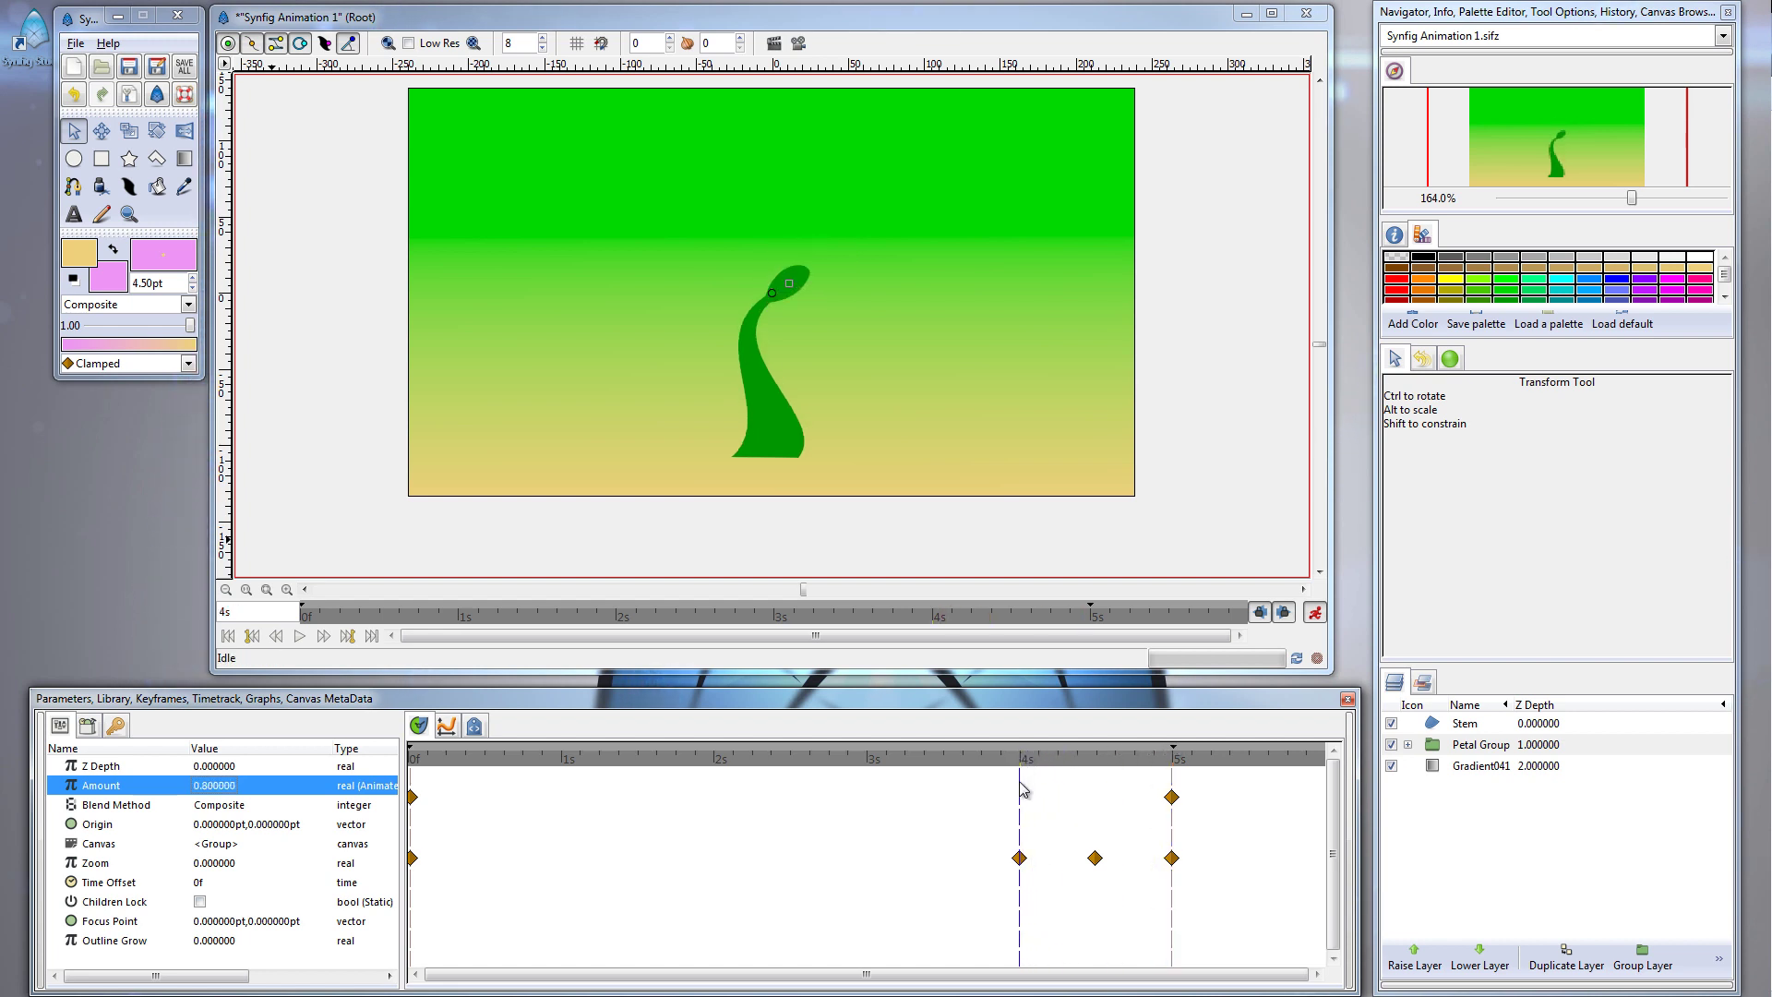
left_click(229, 787)
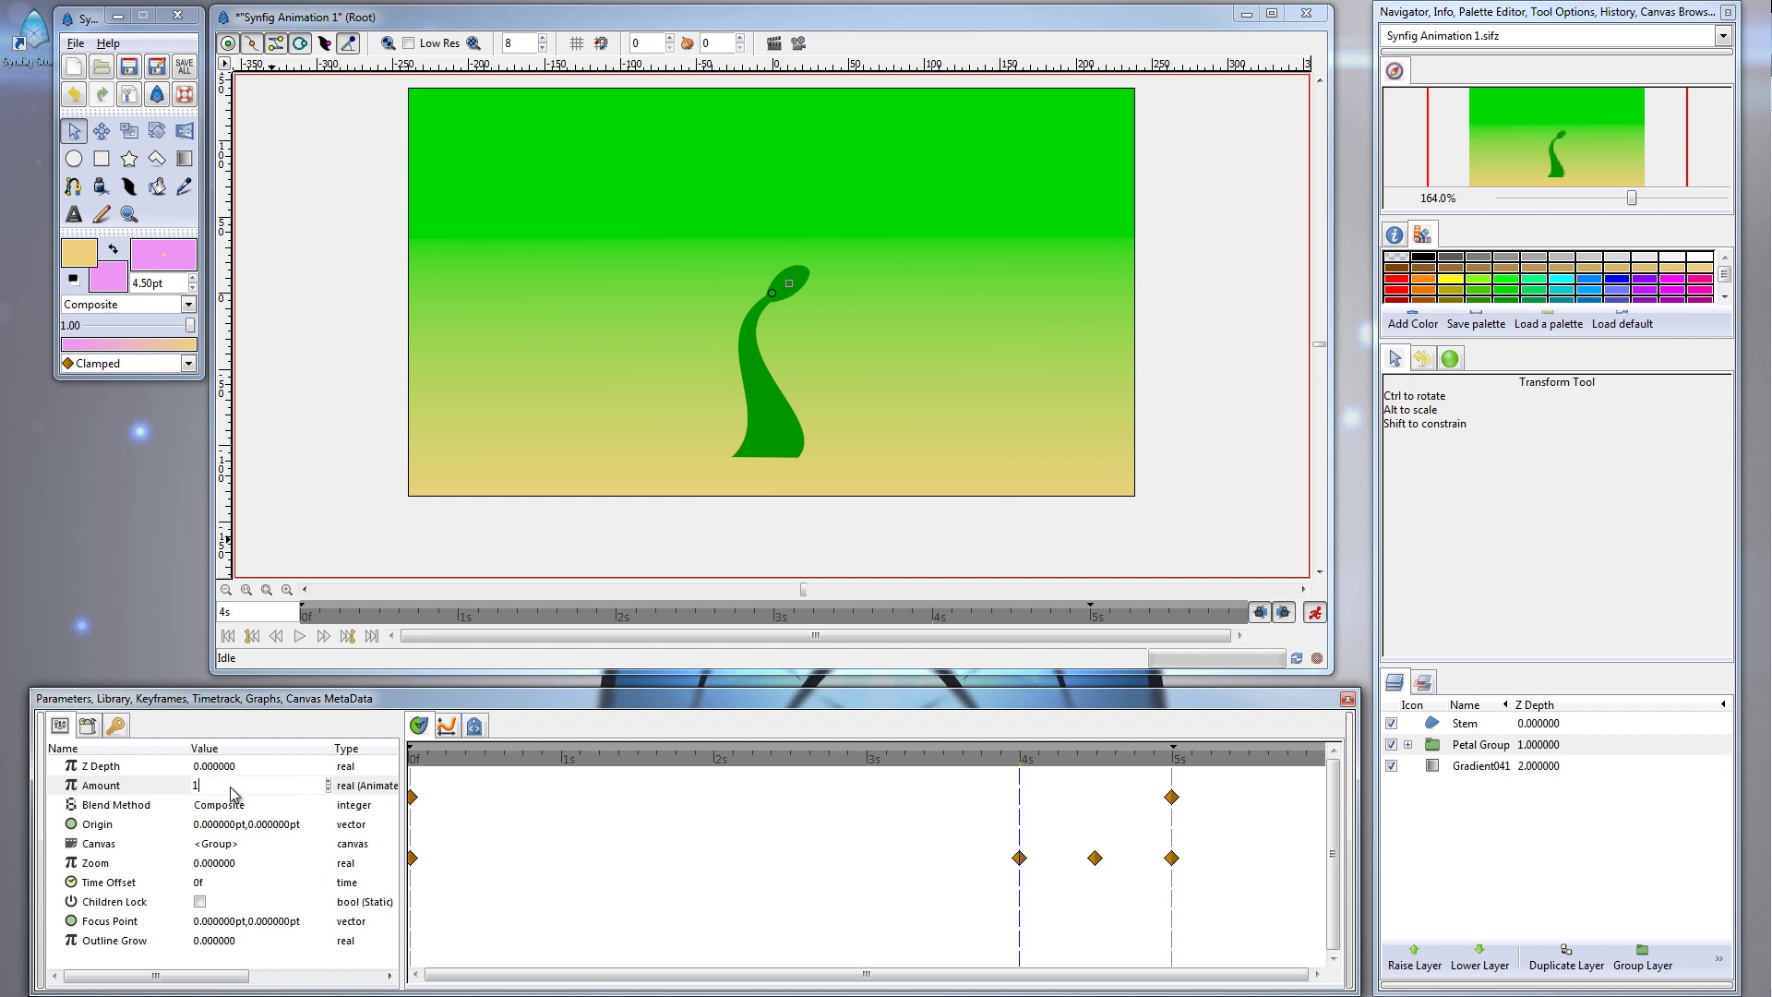
key("Return")
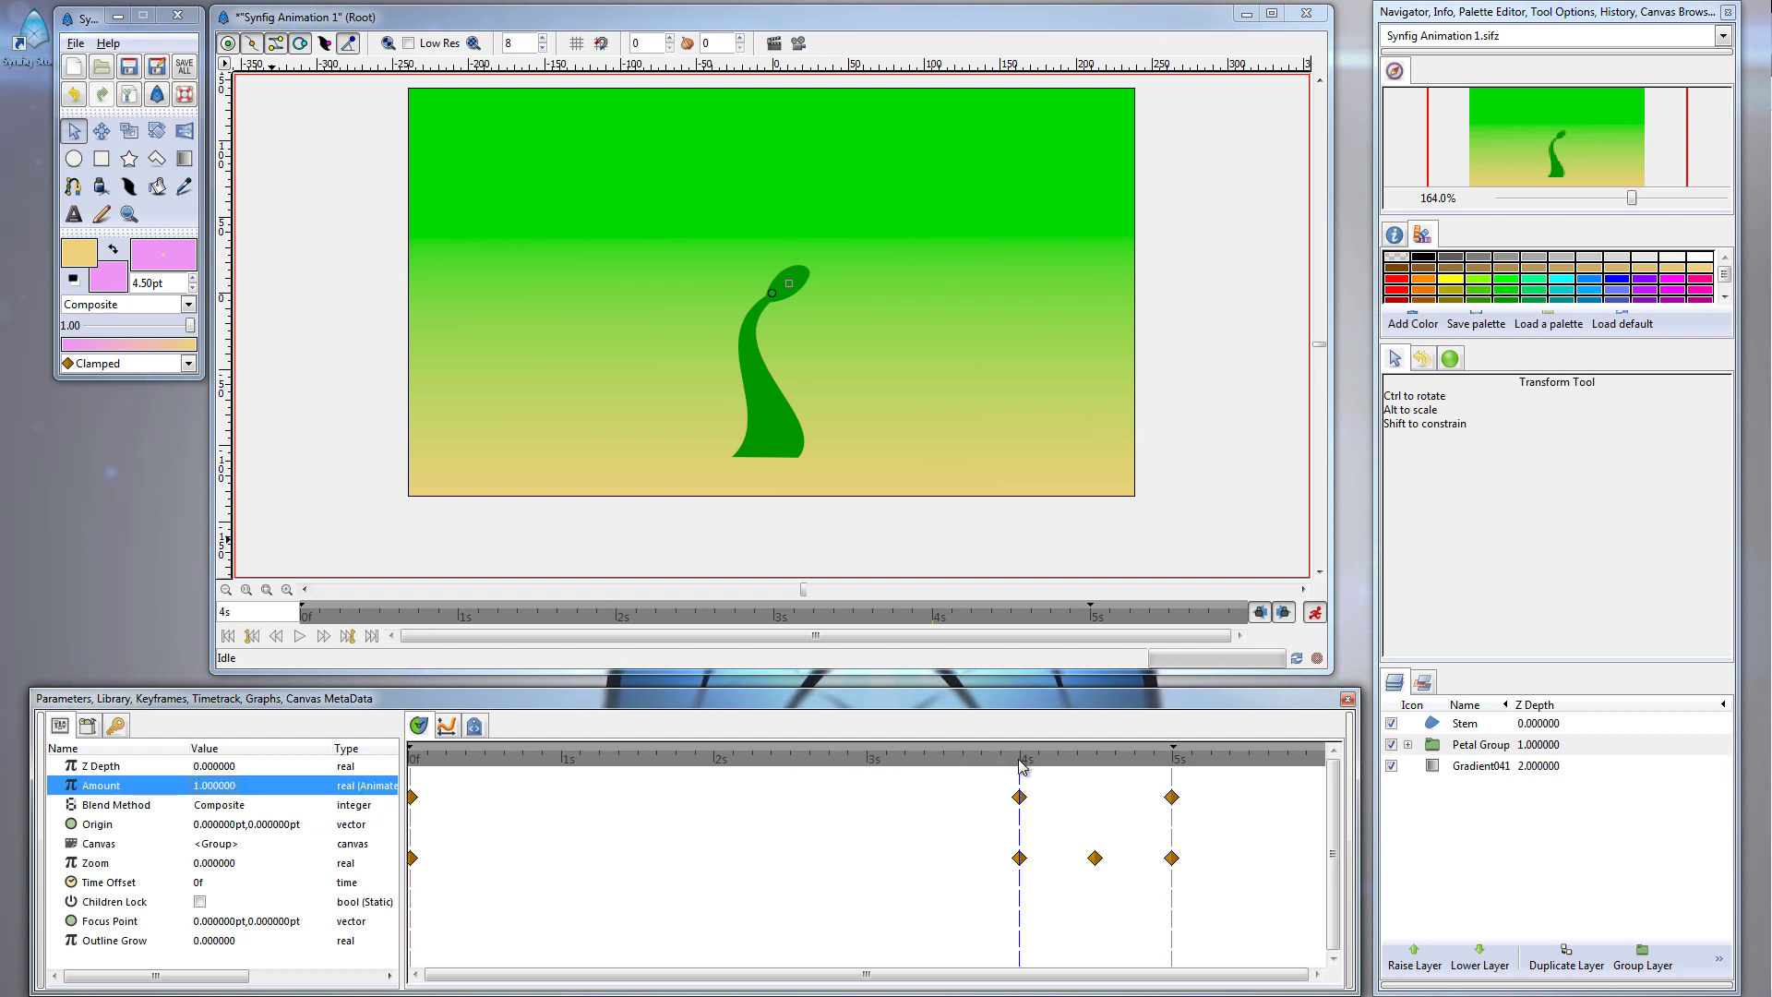
left_click_drag(895, 755, 454, 759)
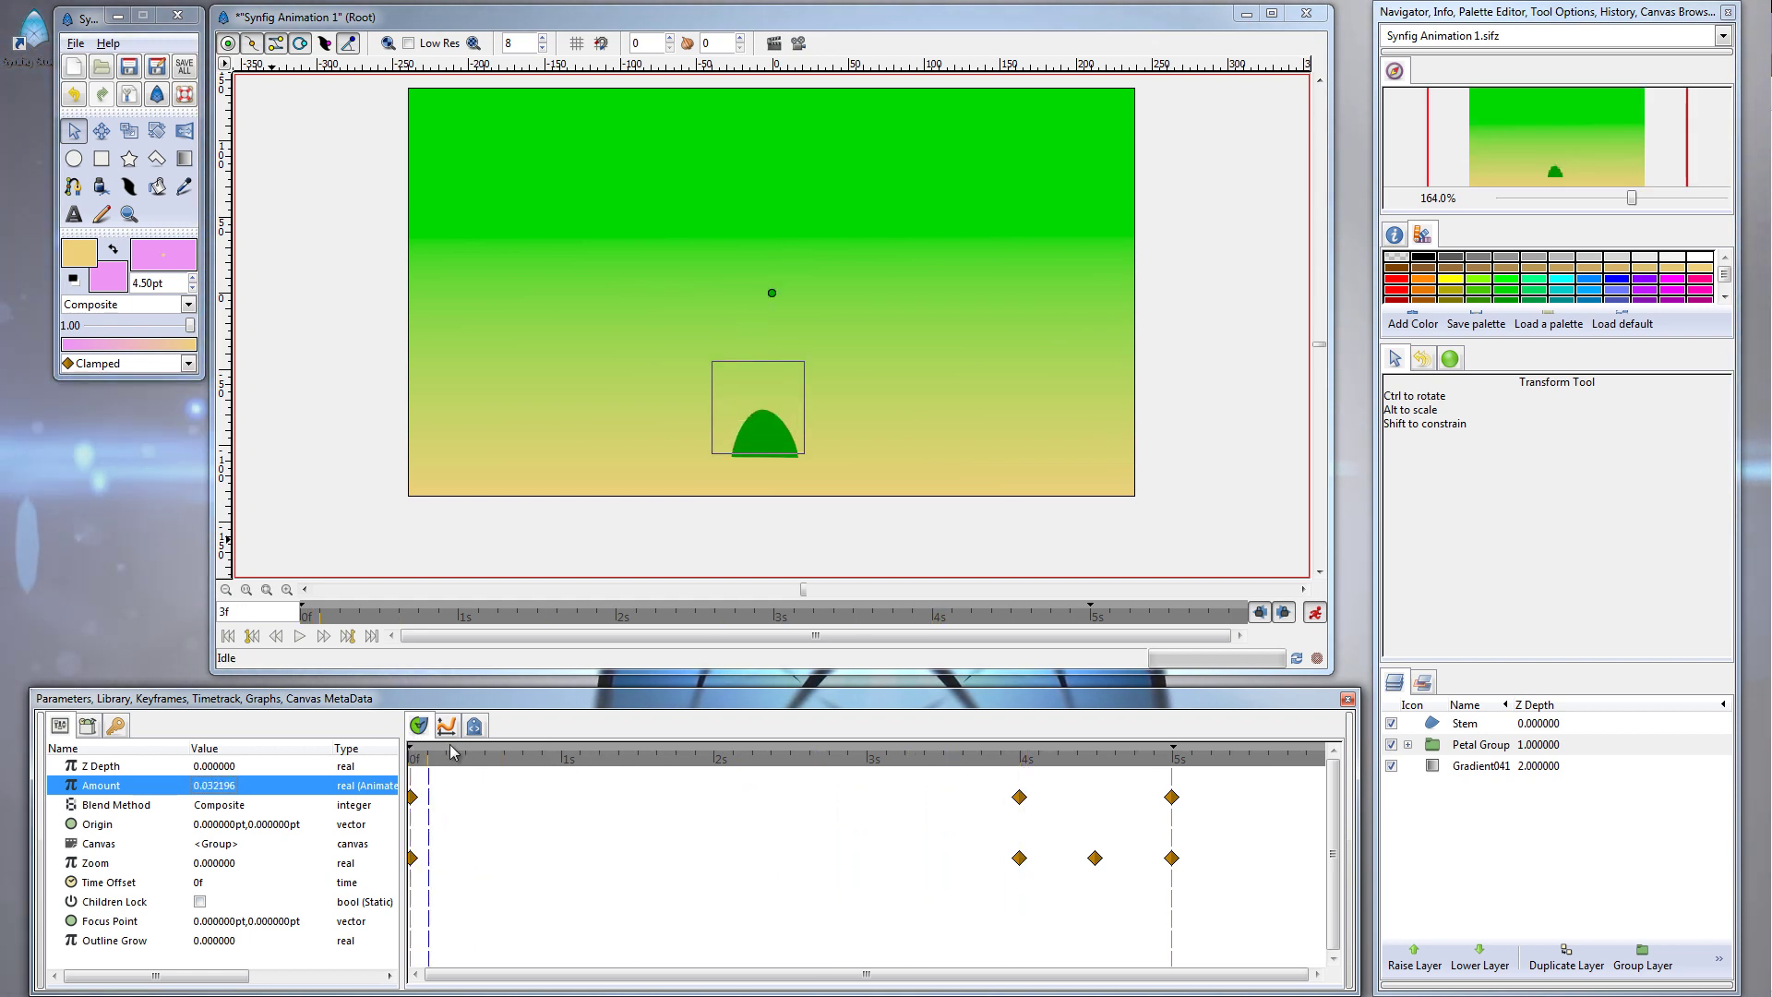
left_click(300, 636)
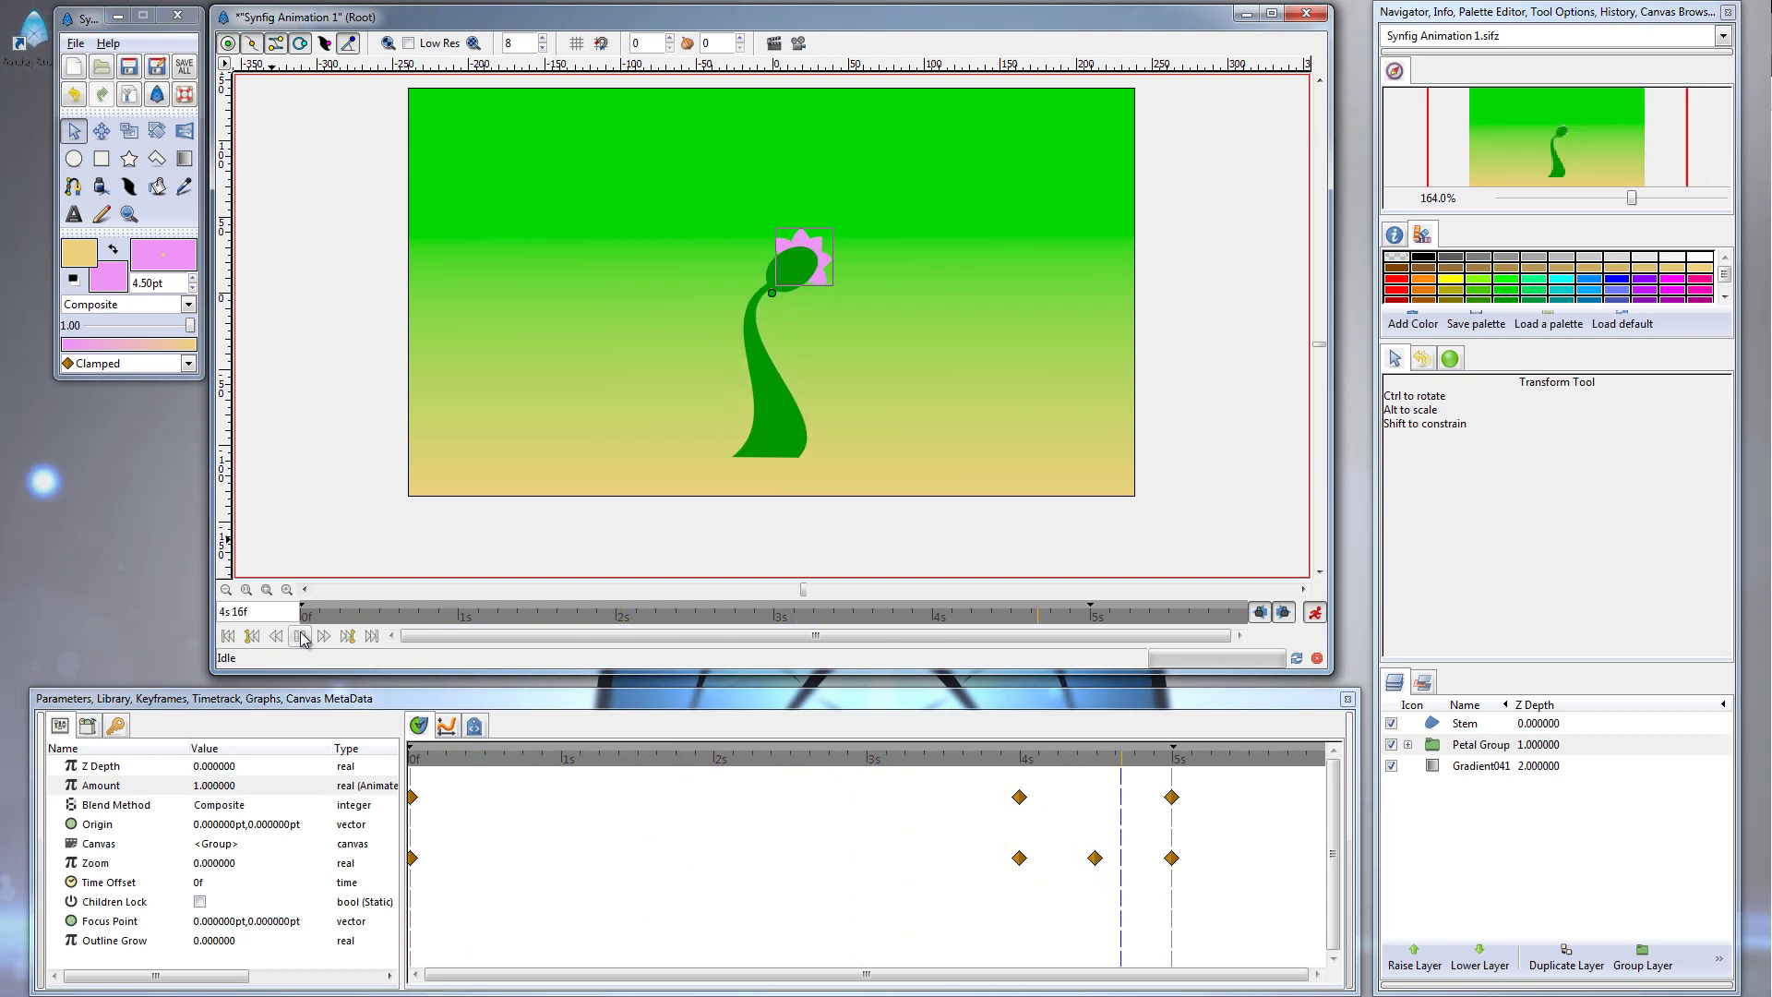
left_click_drag(567, 754, 1024, 757)
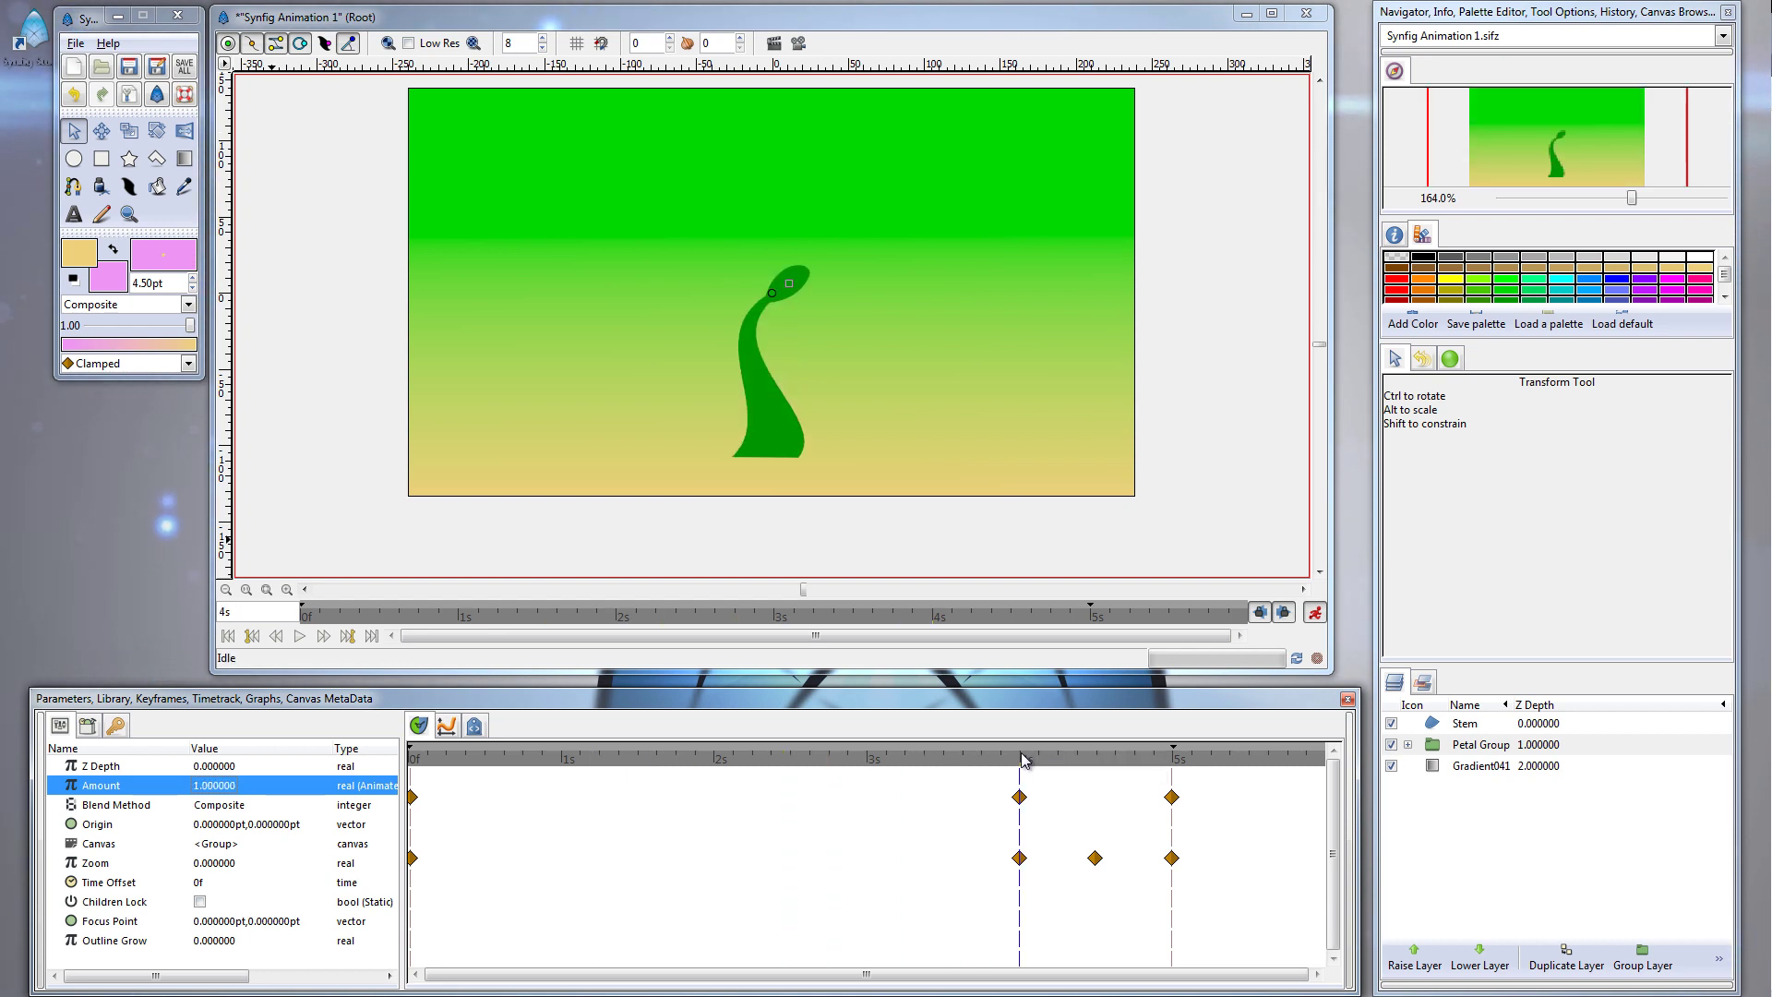
Set the out interpolation of Petal Group's Amount waypoint at frame 0 to Constant
left_click_drag(748, 755, 414, 780)
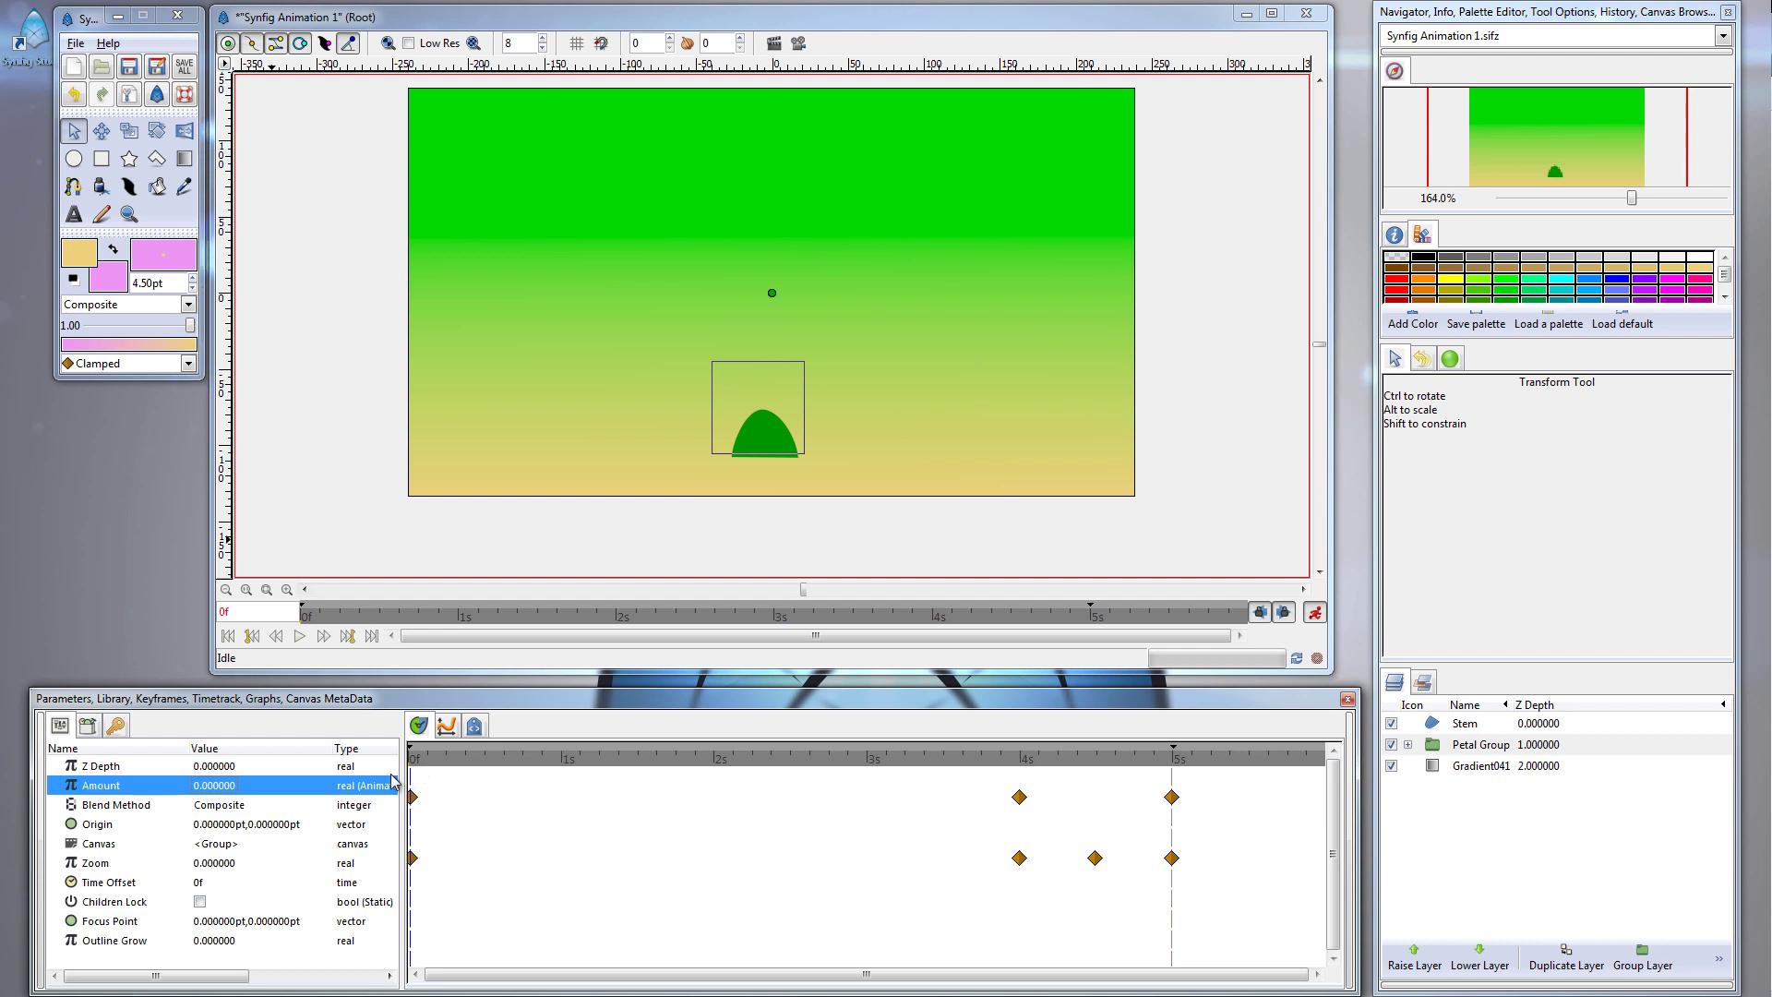
right_click(204, 789)
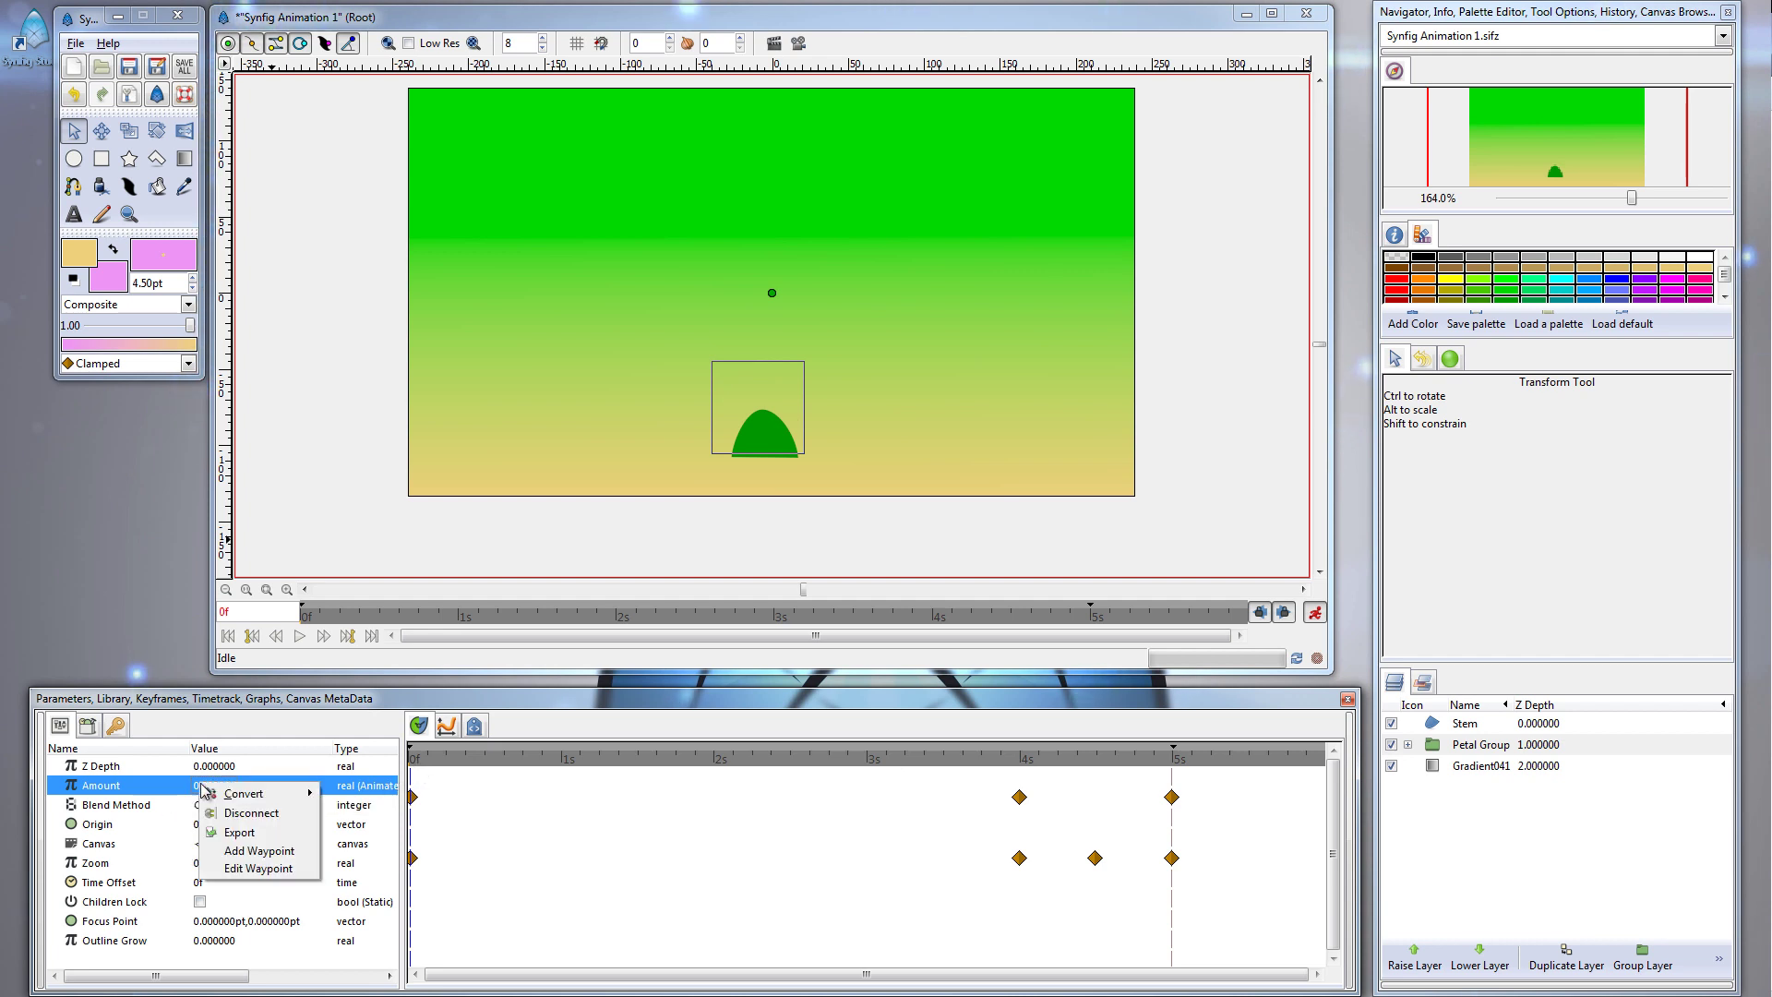
left_click(259, 868)
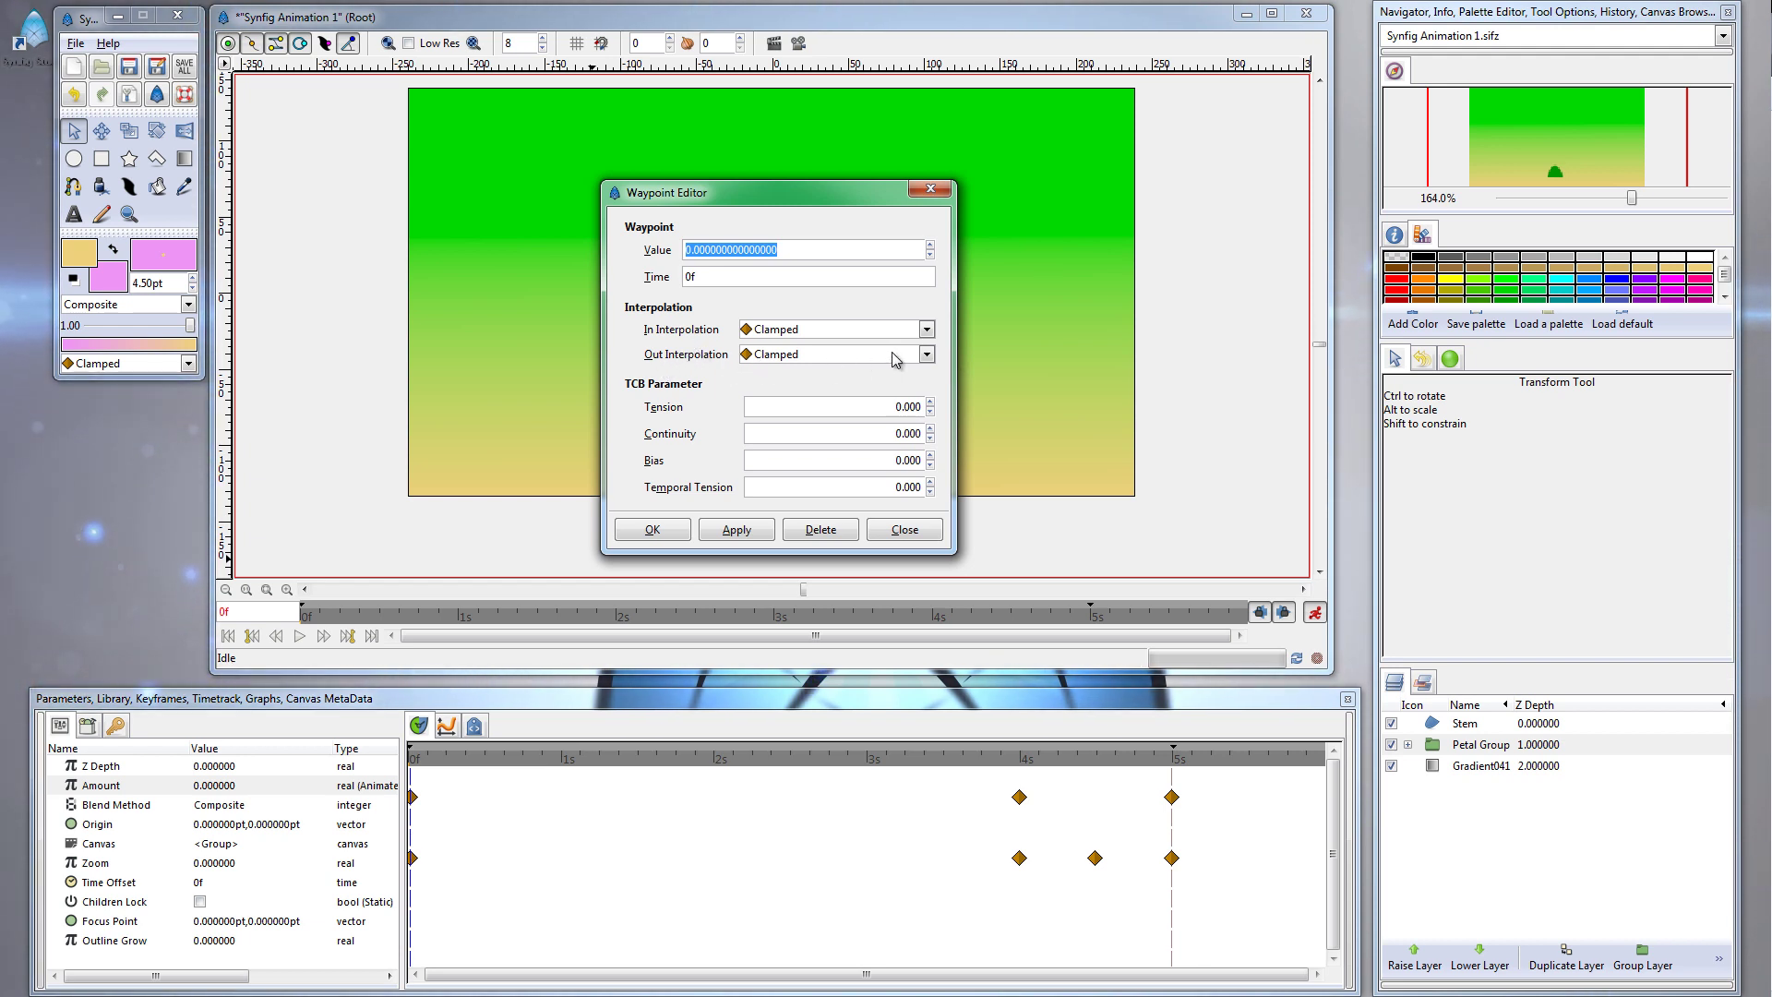
left_click(927, 356)
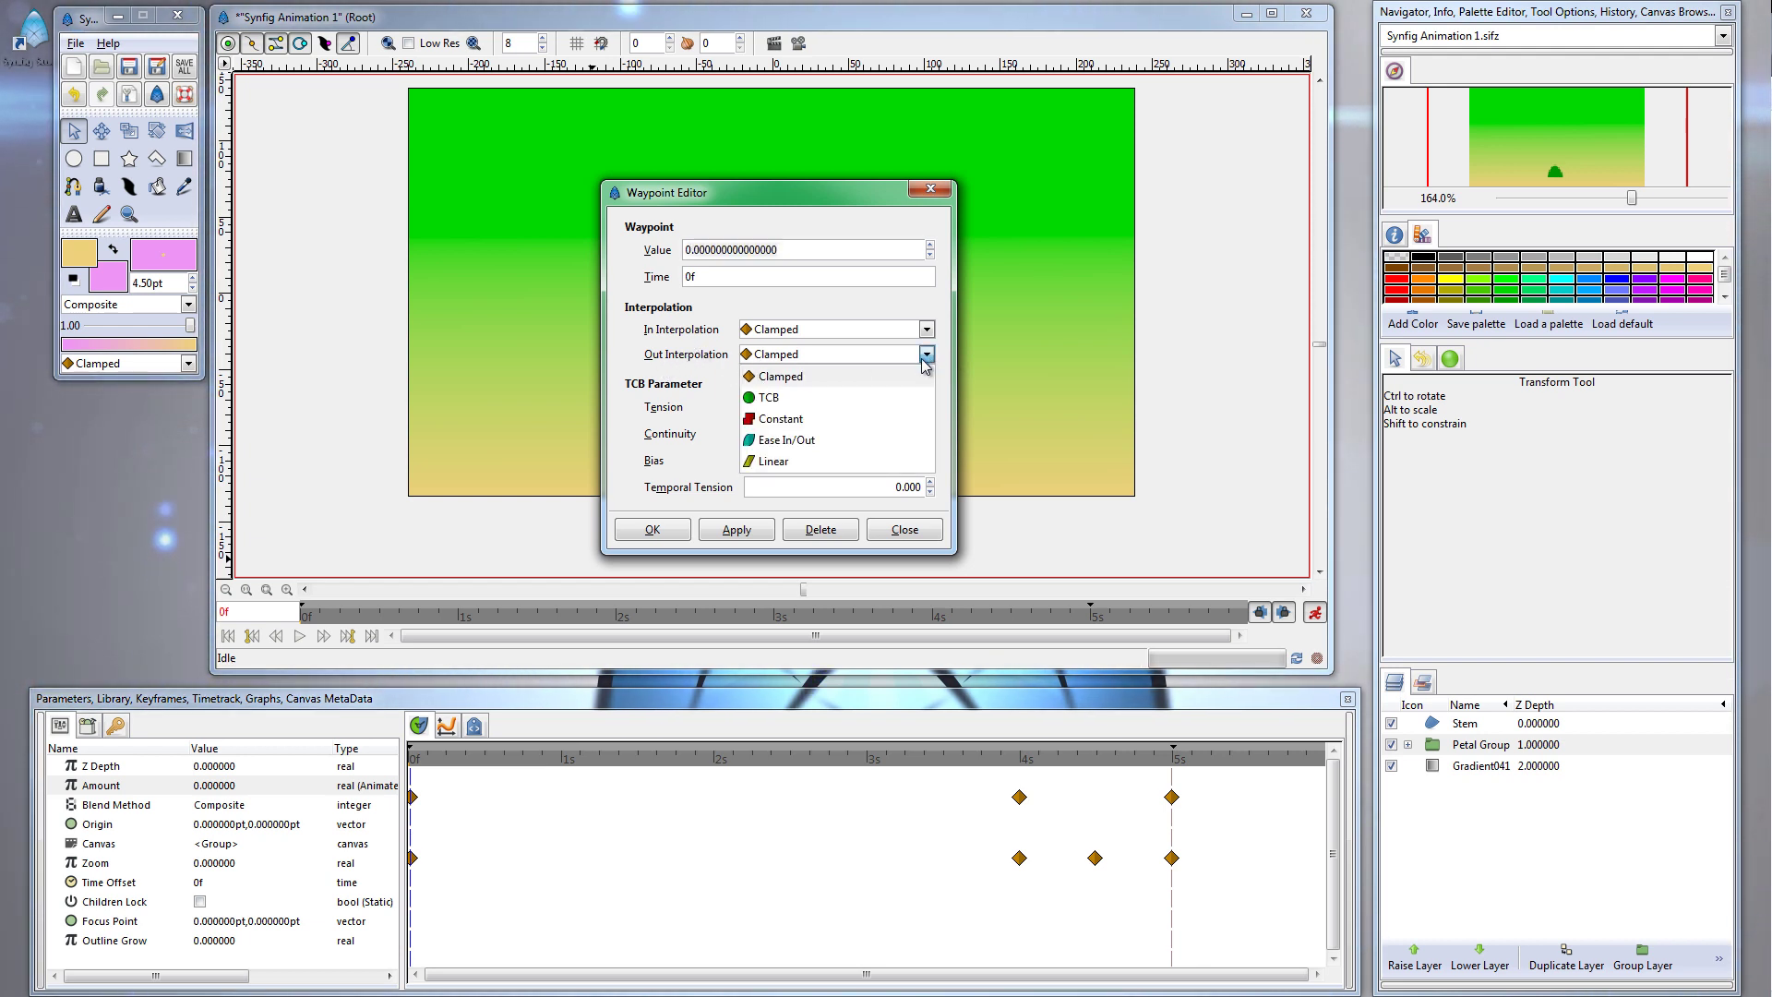
left_click(814, 418)
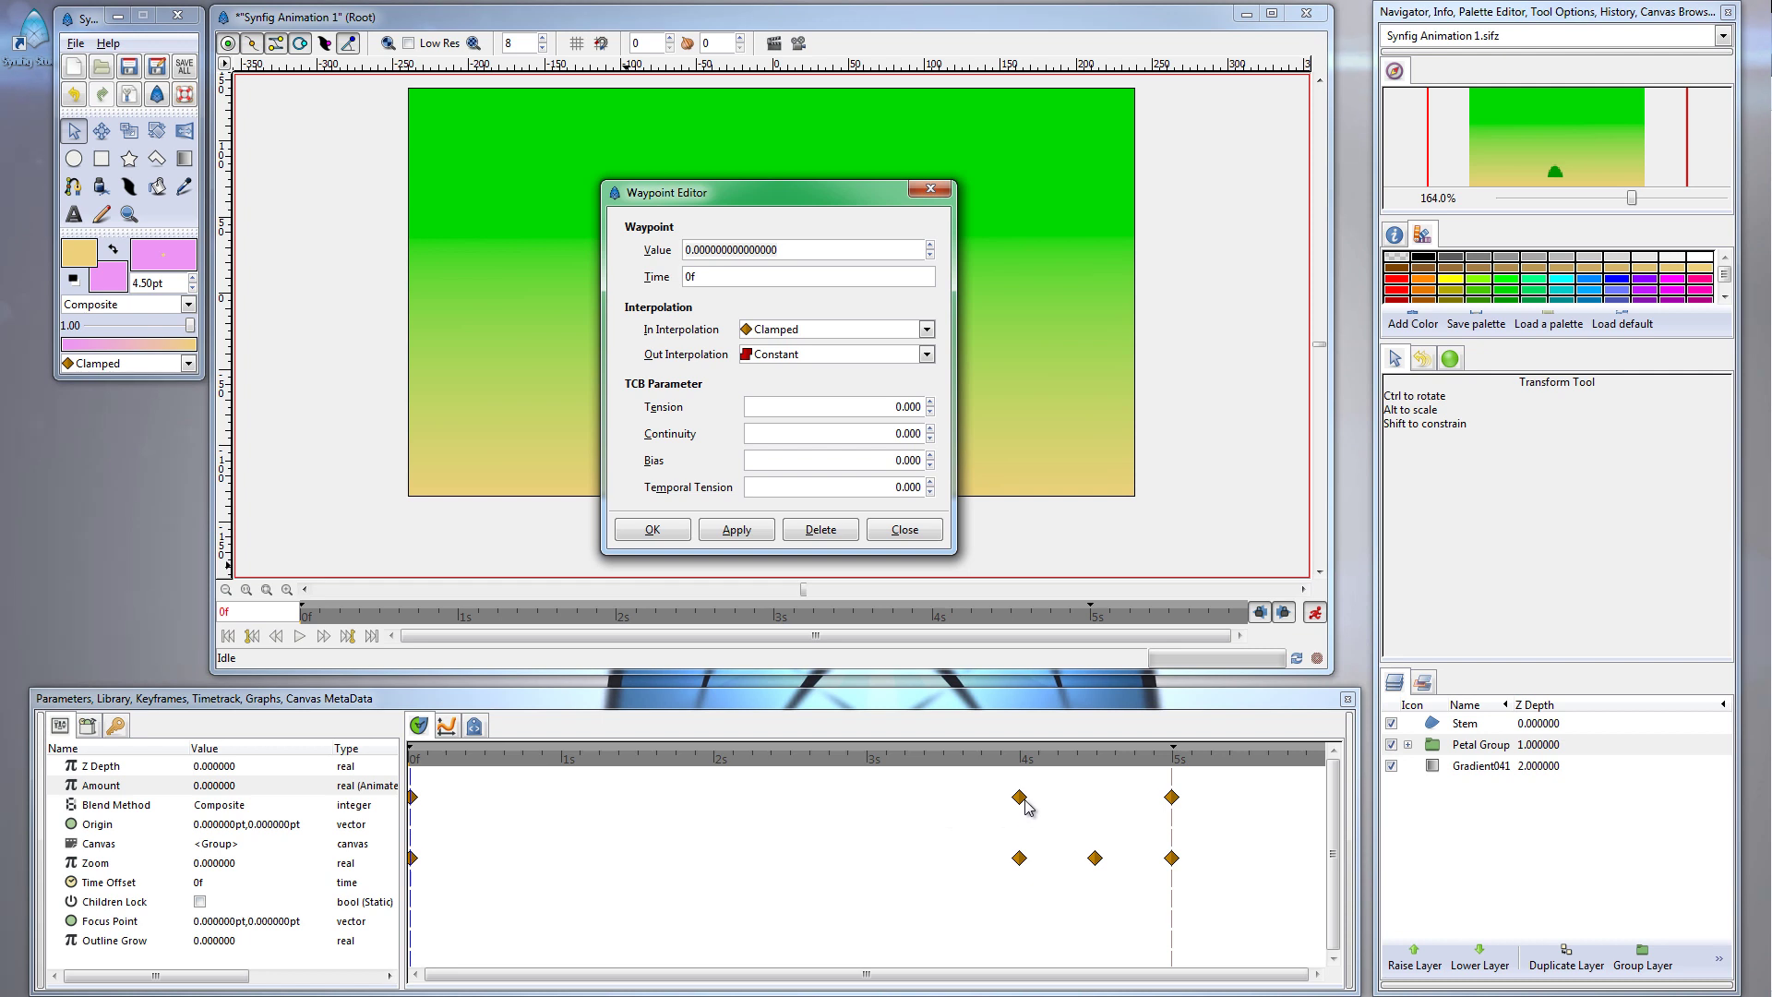
left_click(413, 797)
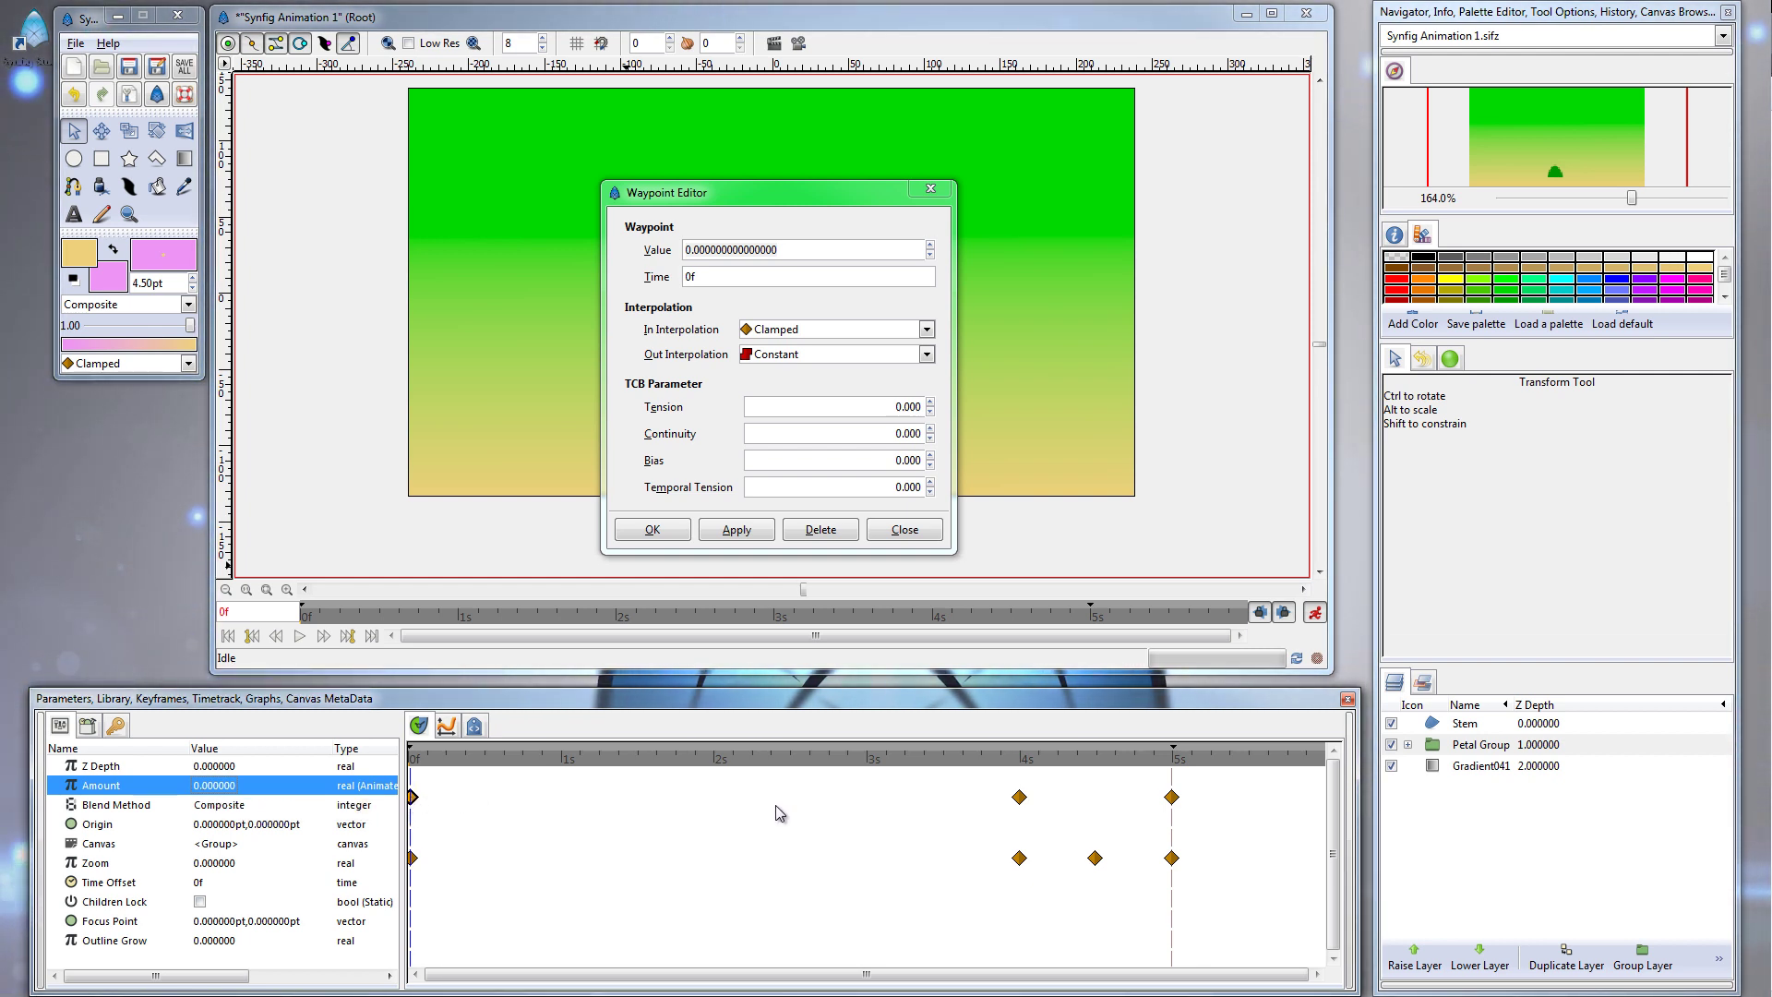
left_click(1020, 760)
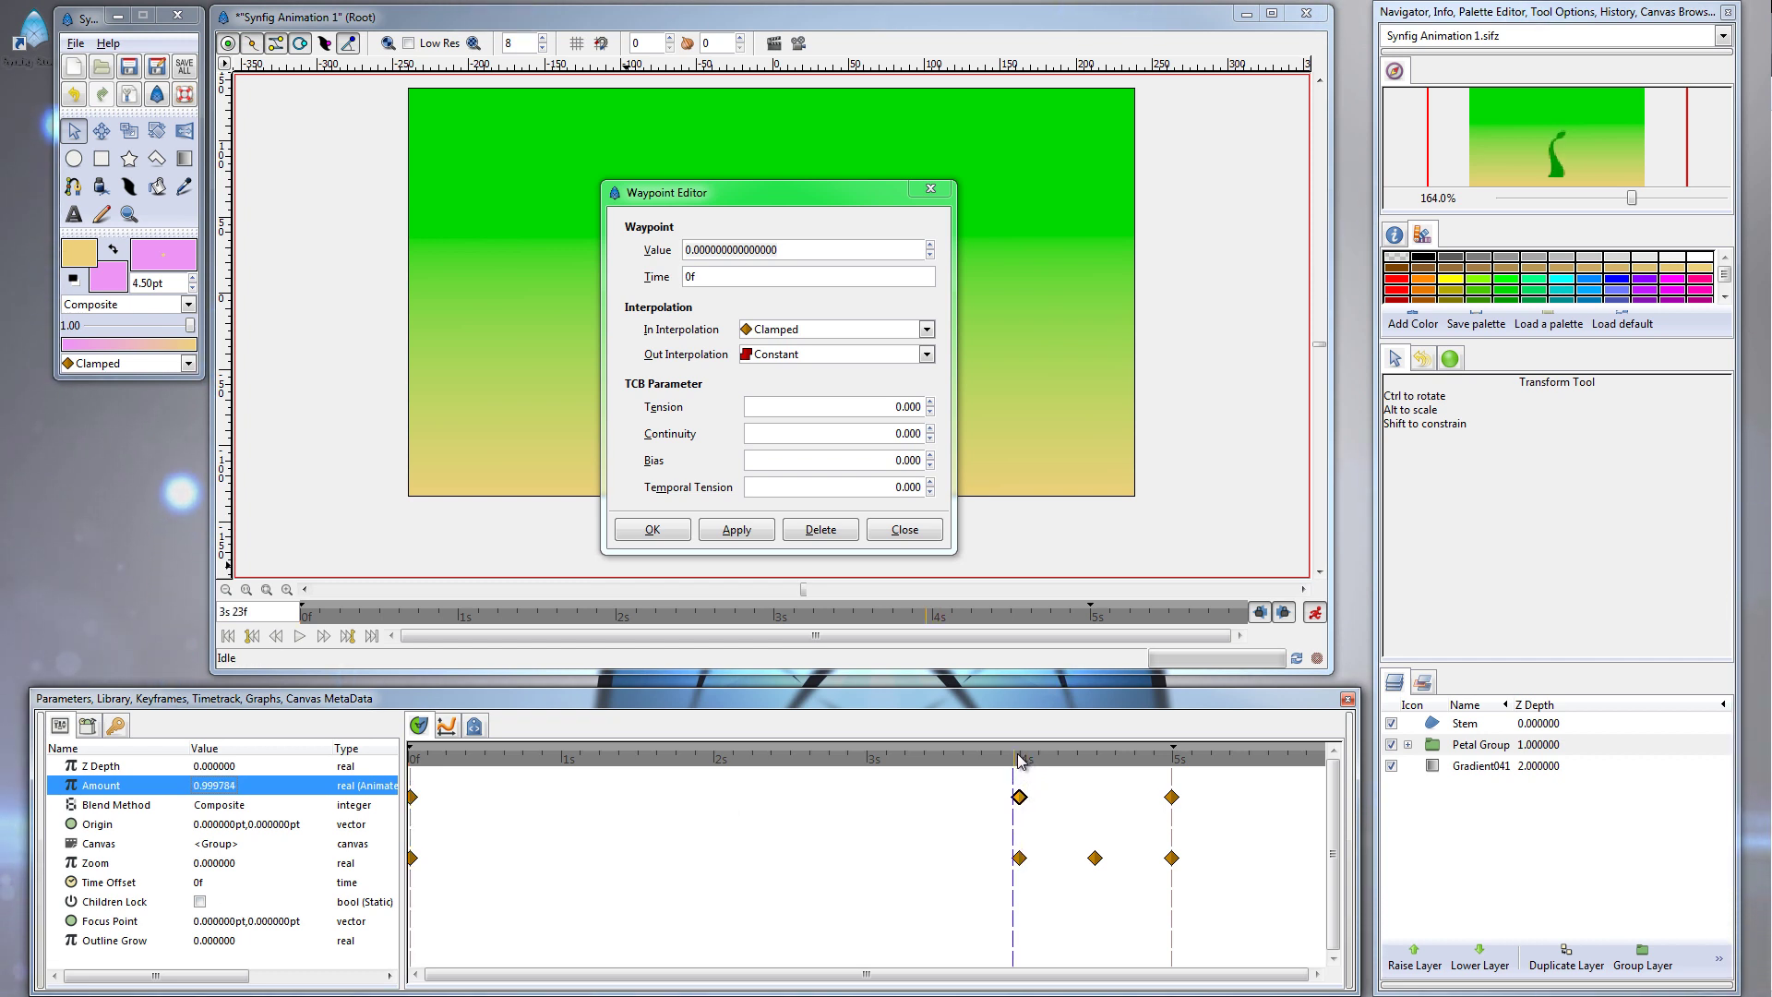
left_click(1019, 796)
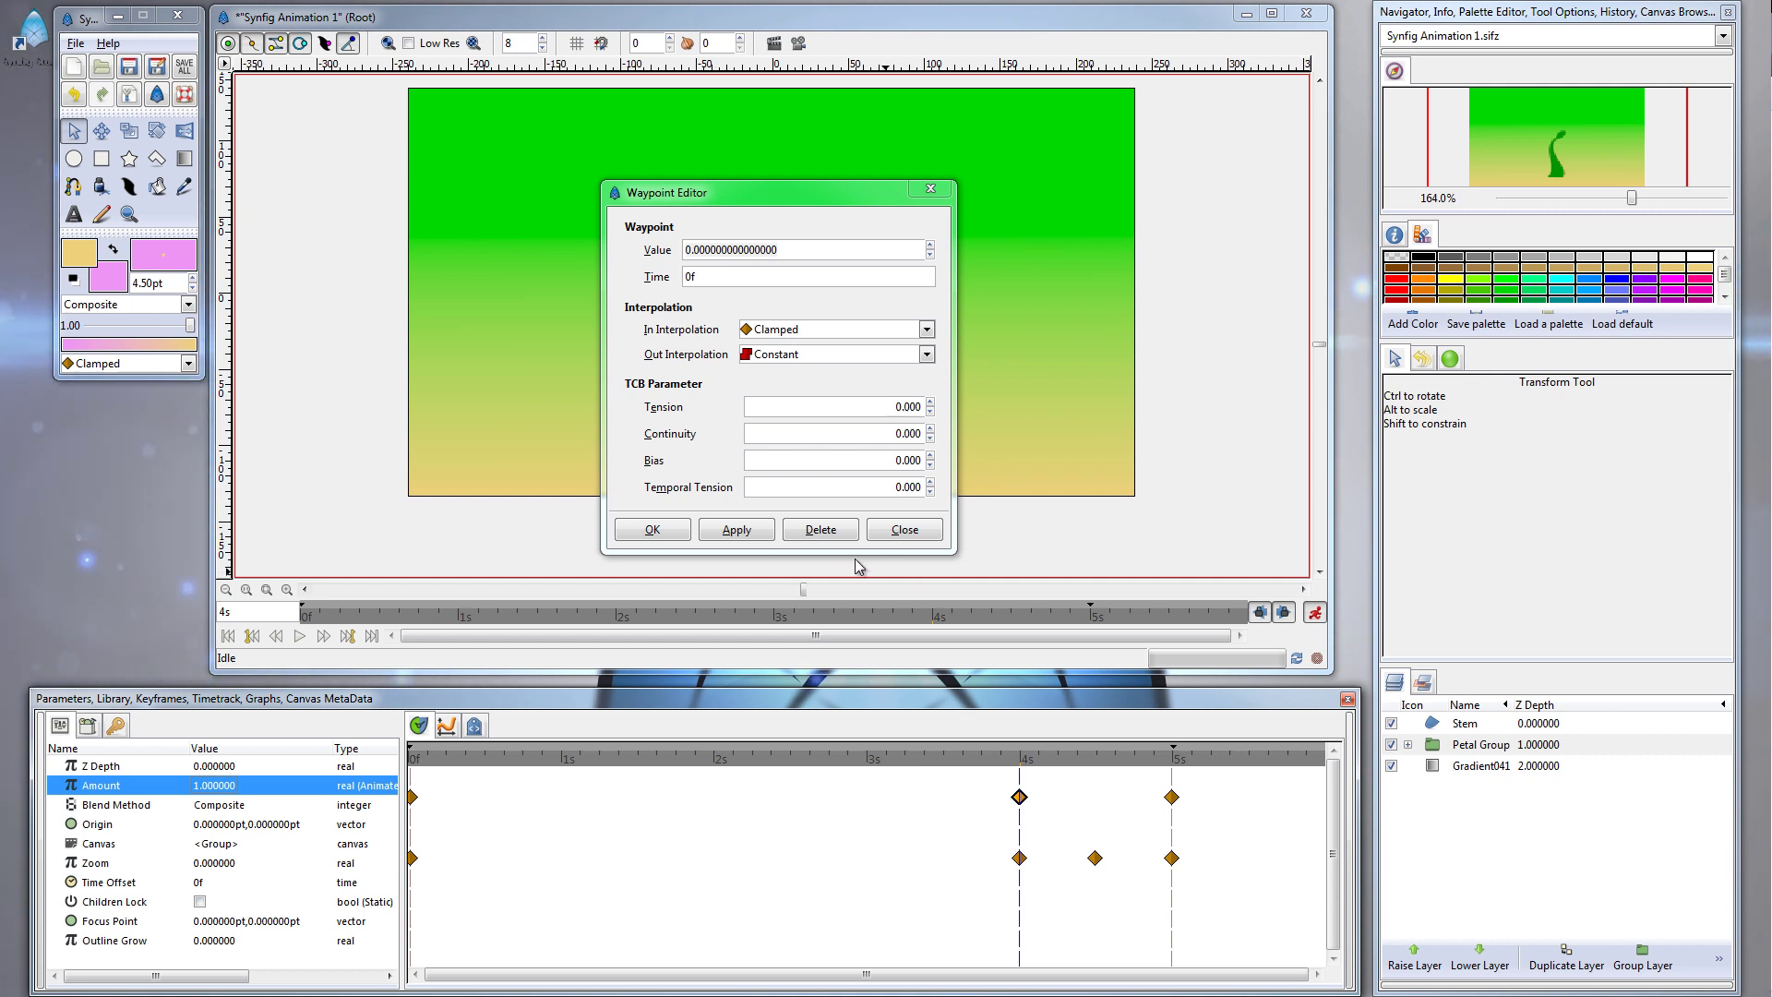
left_click(652, 531)
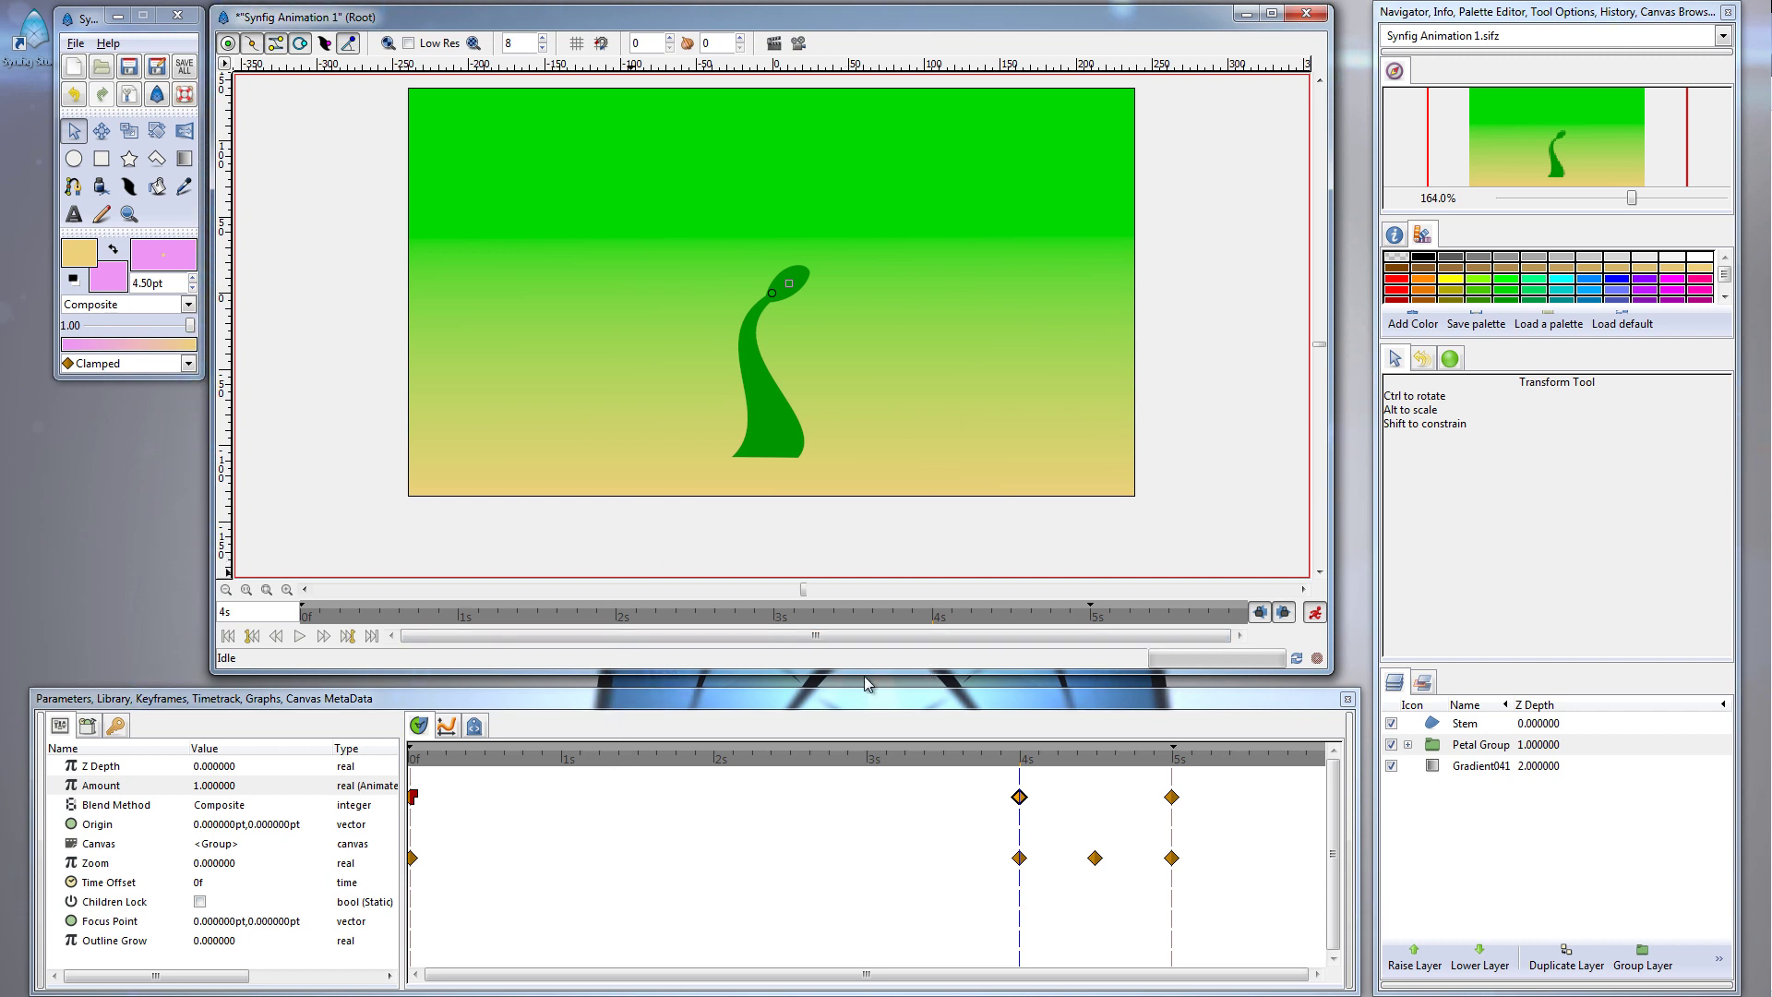
Play the animation to check the petals' appearance, then return to frame 0, select the gradient layer and replay it
left_click(299, 637)
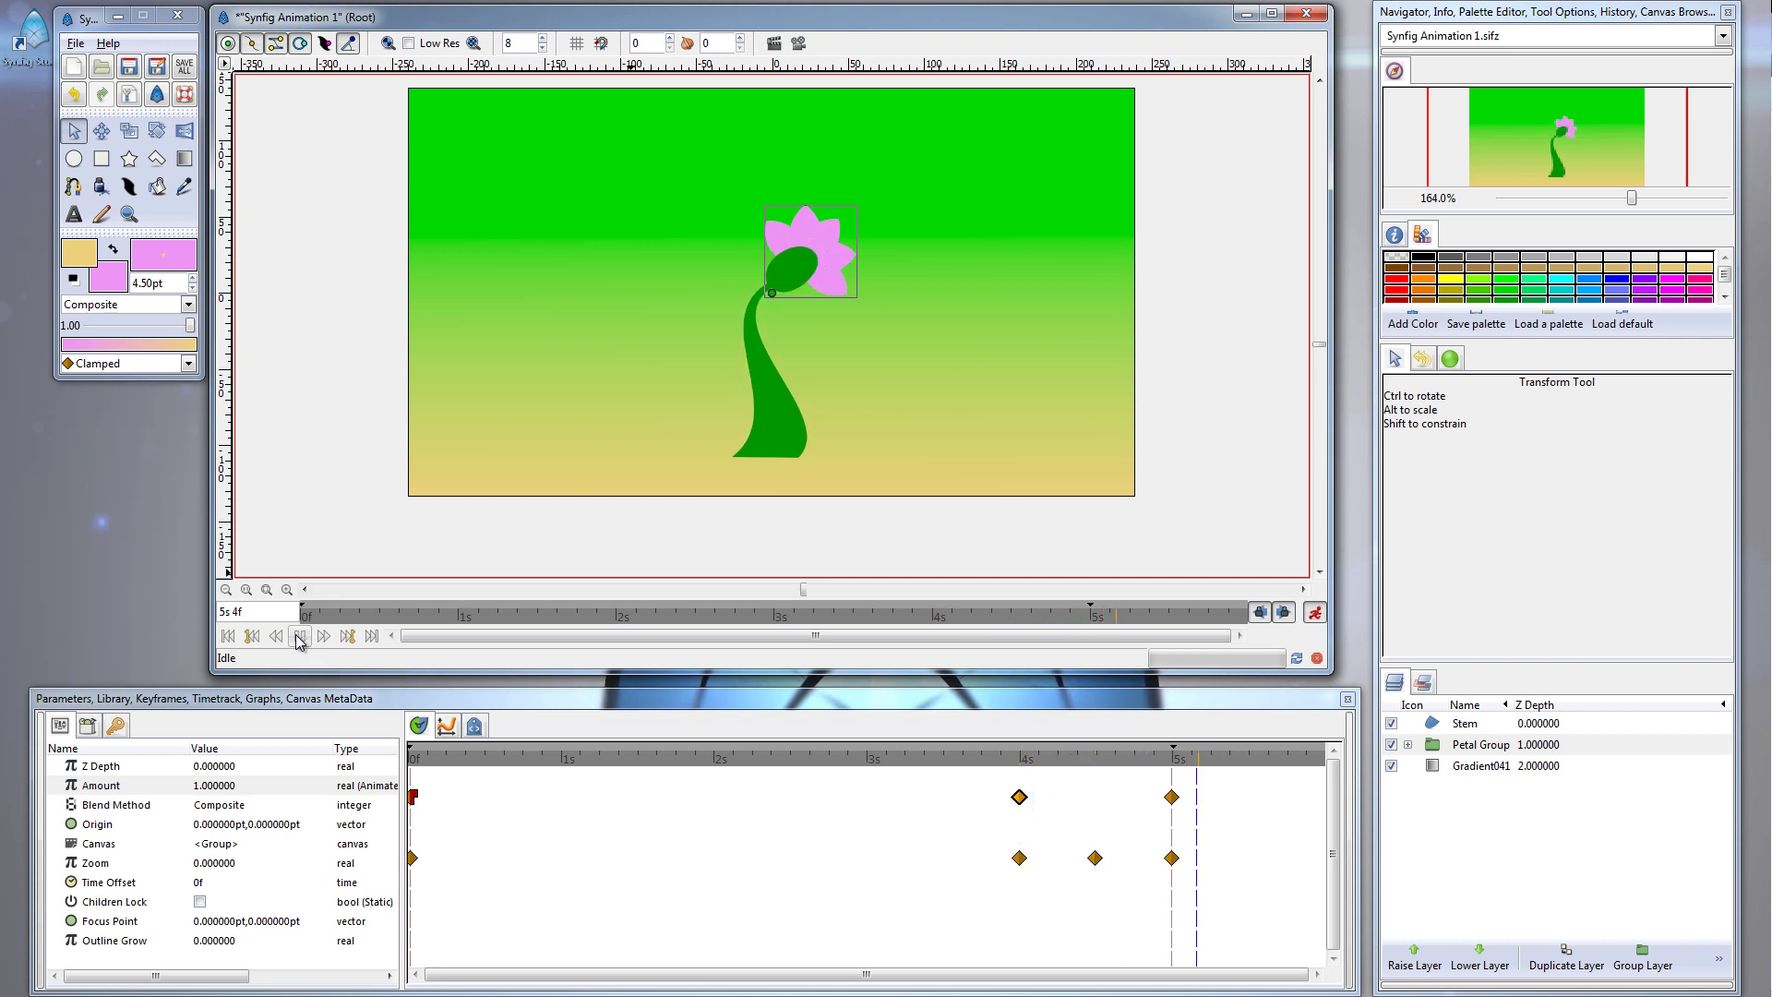
left_click(231, 635)
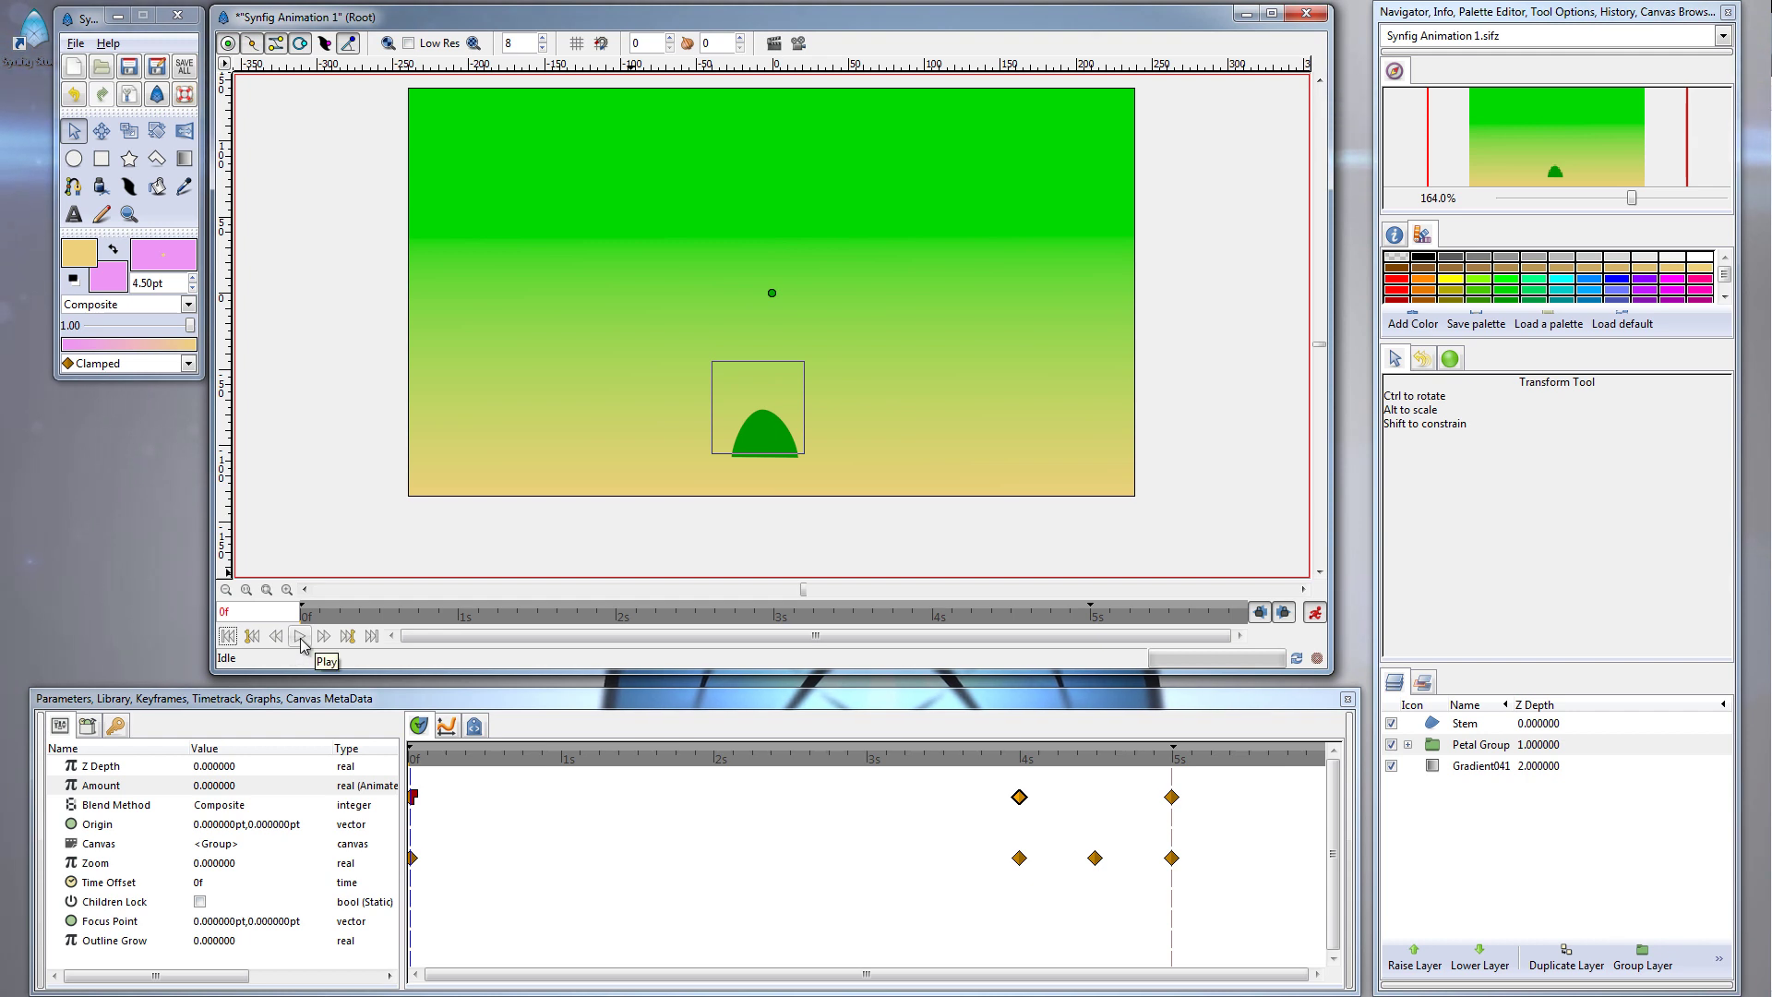
left_click(1488, 768)
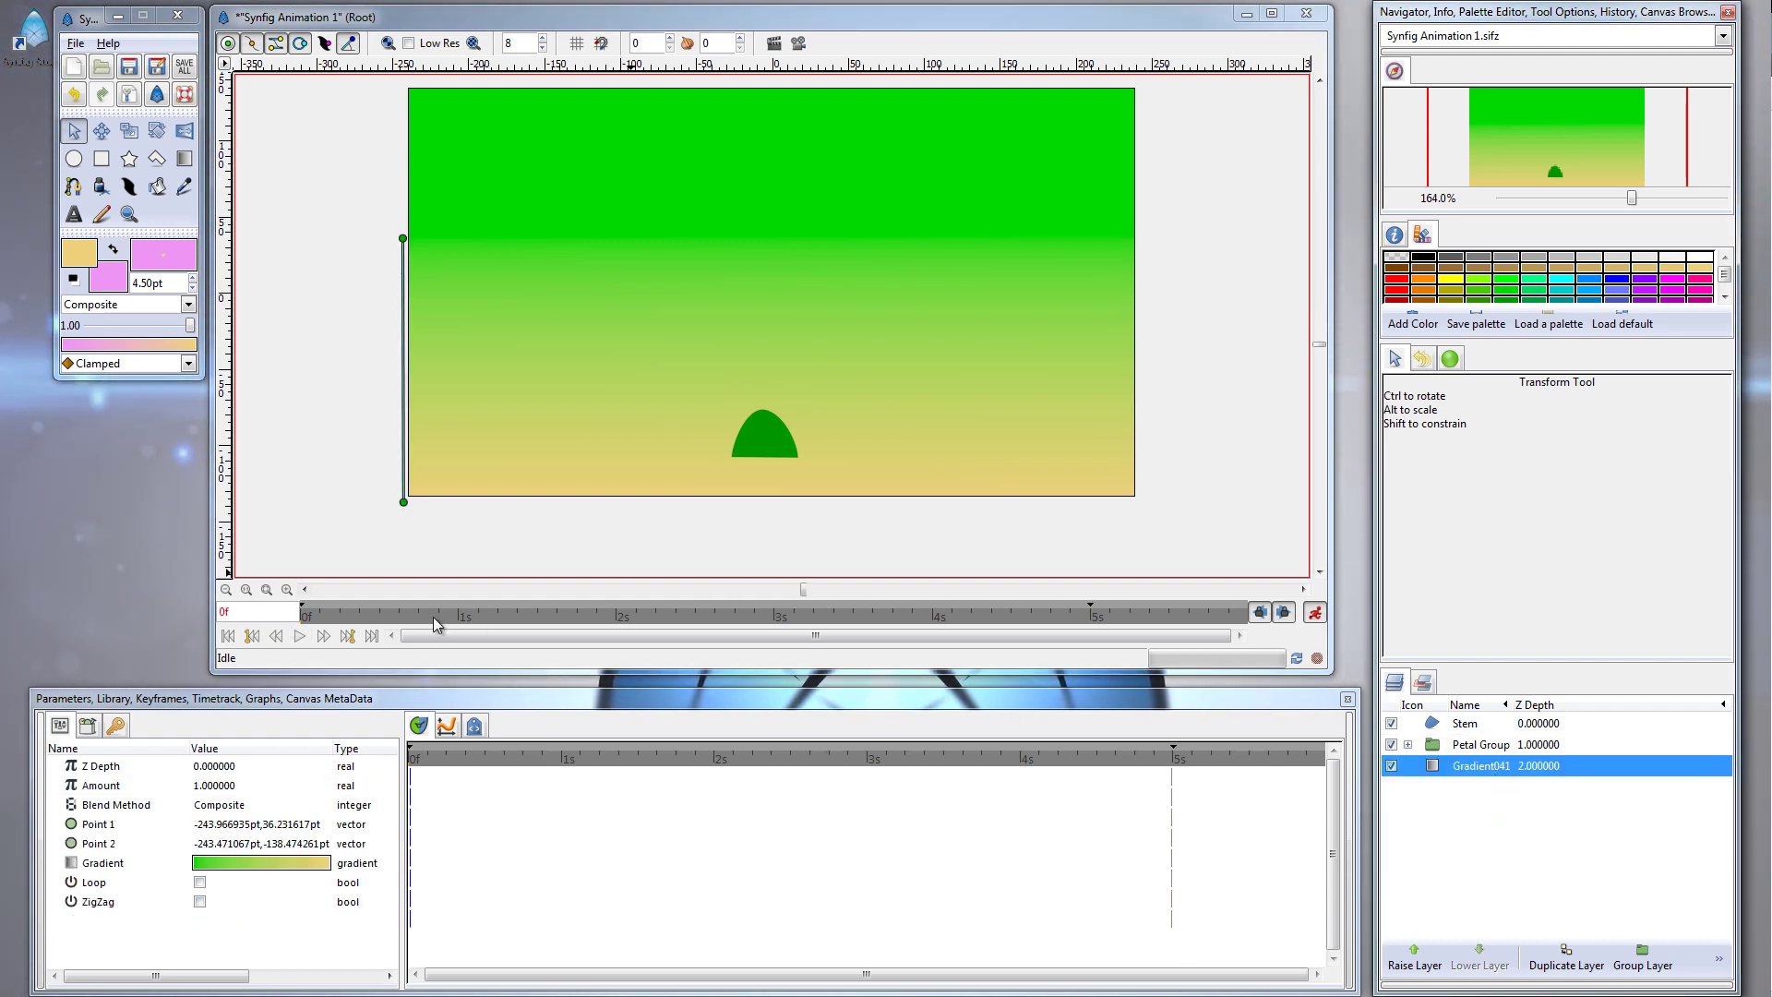
left_click(300, 636)
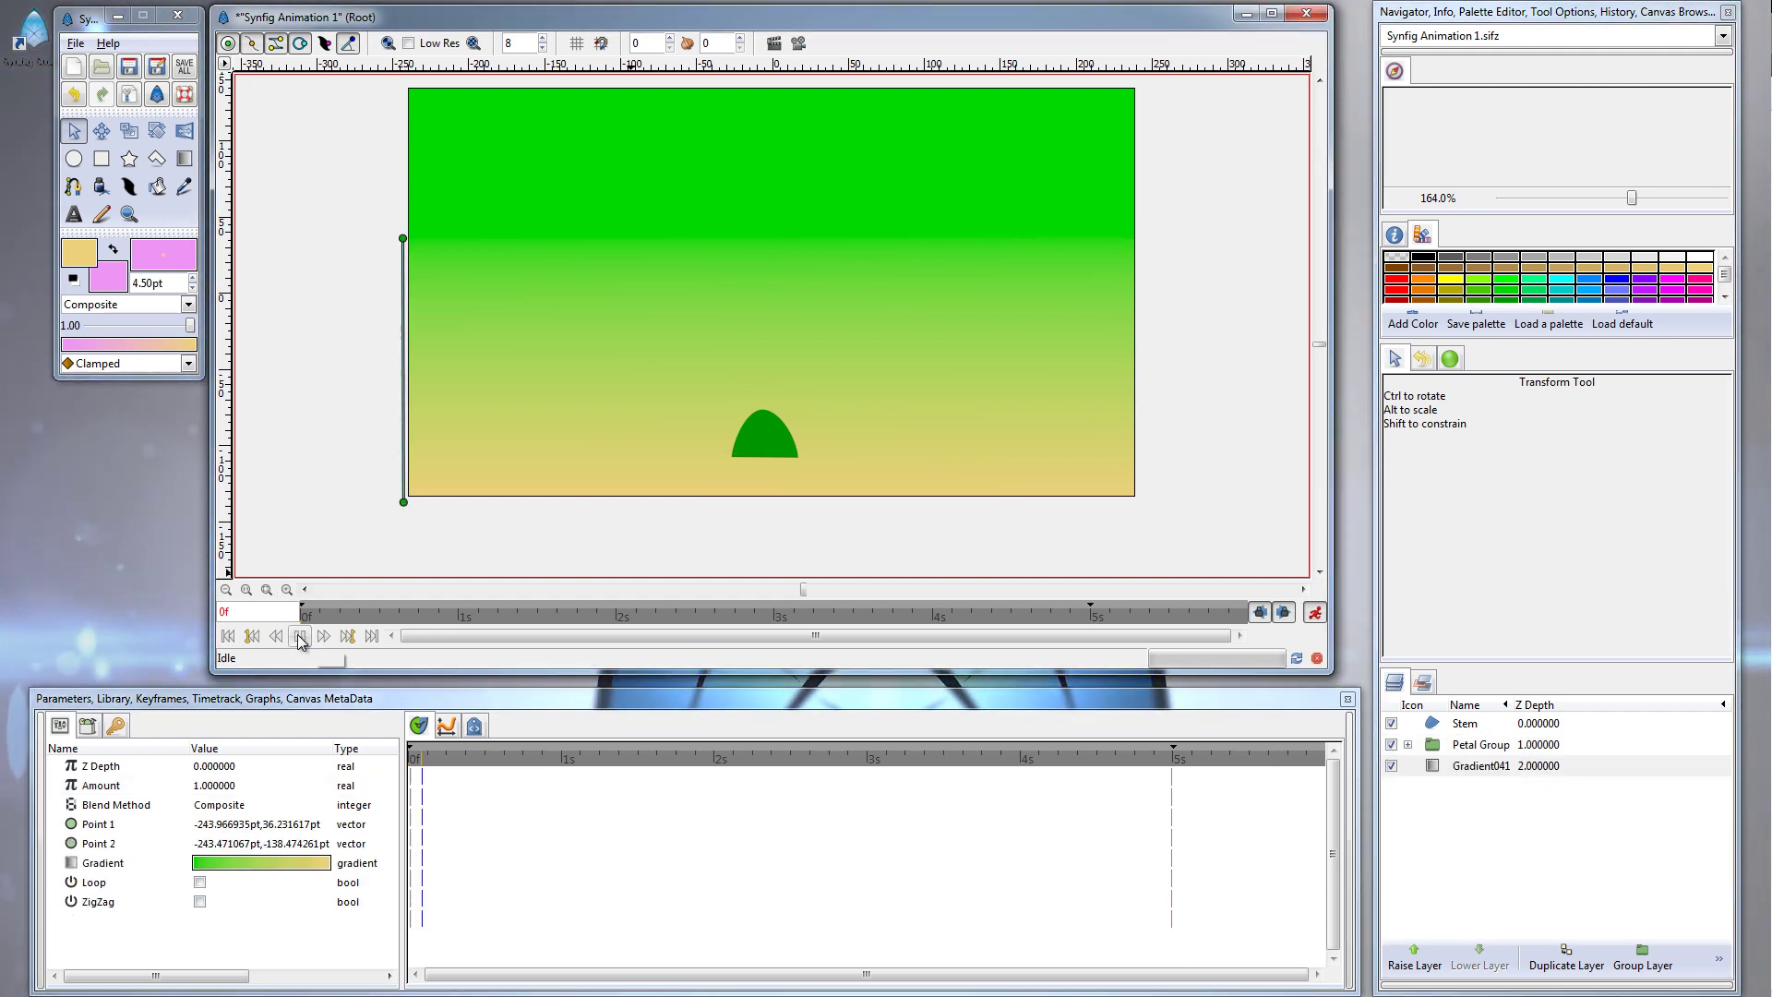